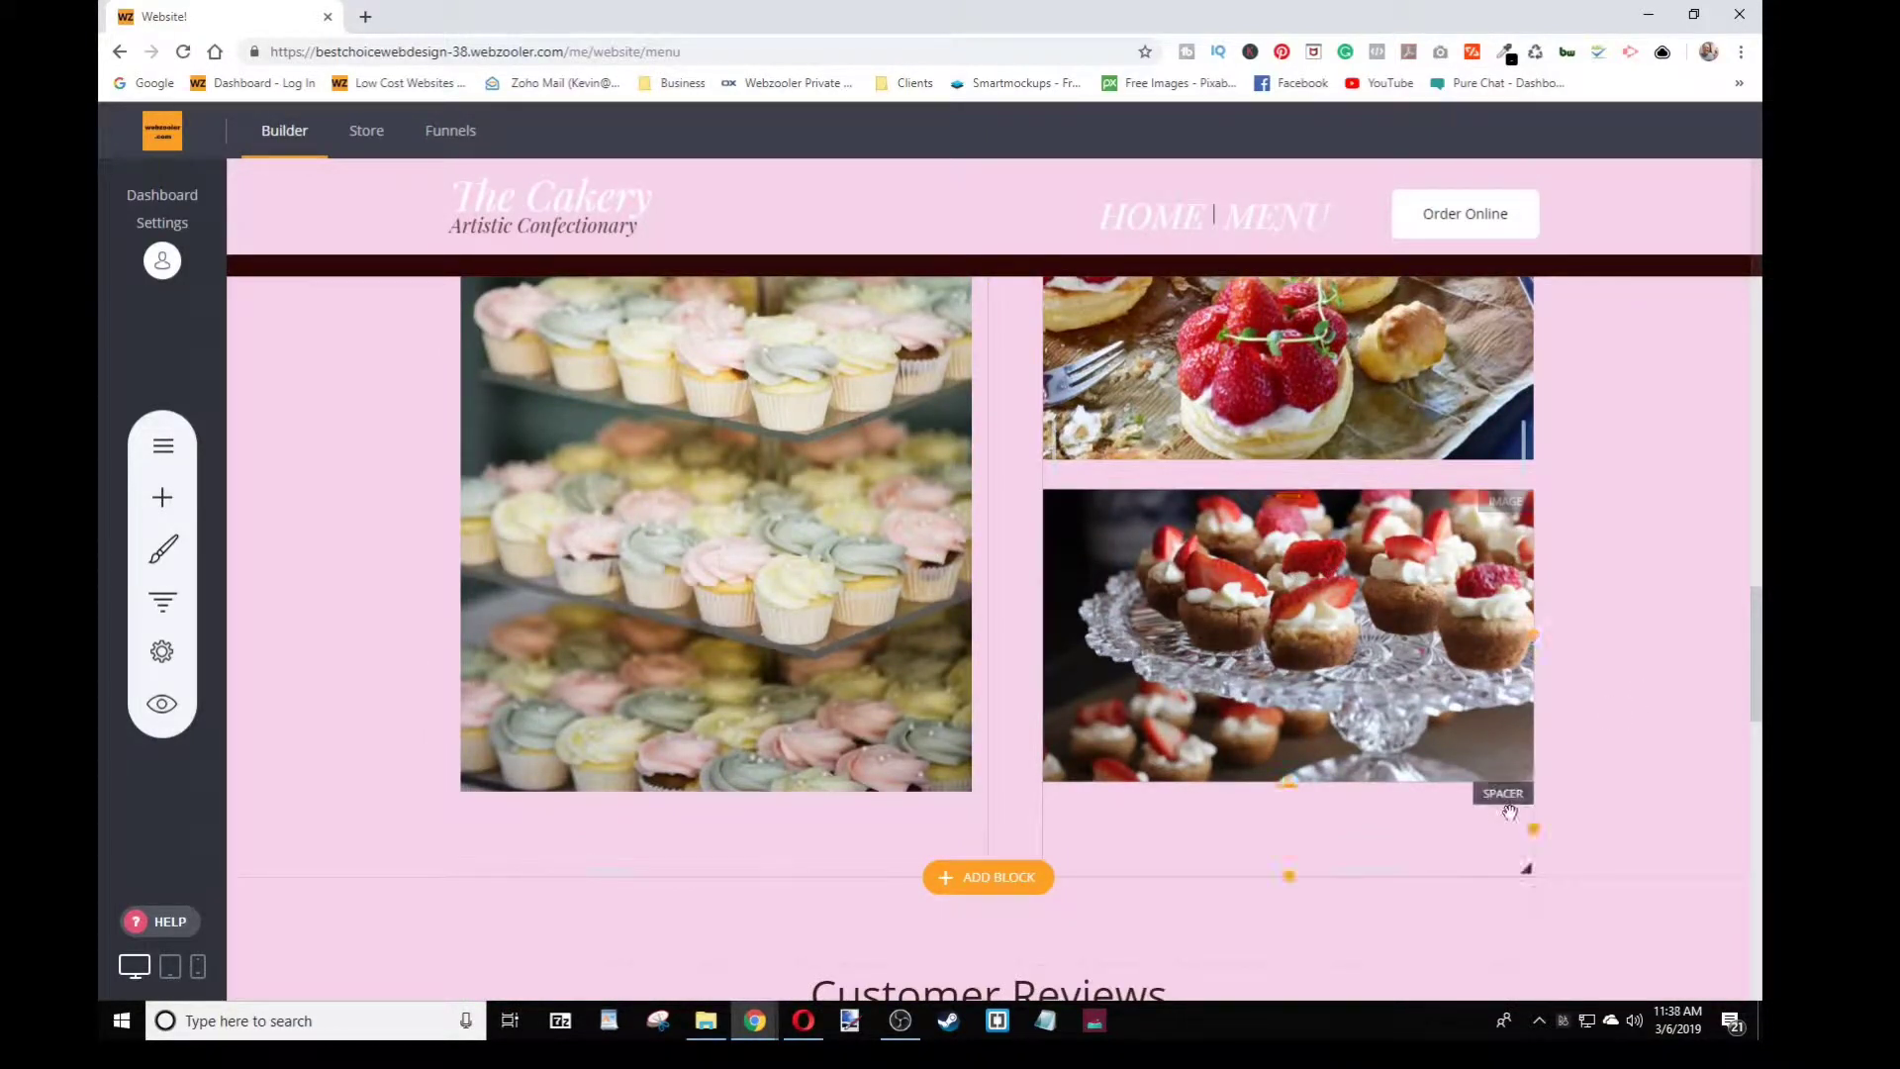
Upload eclair-3366430_1920.jpg from the Test download folder while editing the strawberry tartlet image above Customer Reviews
{"action": "left_click", "coordinate": [1208, 606]}
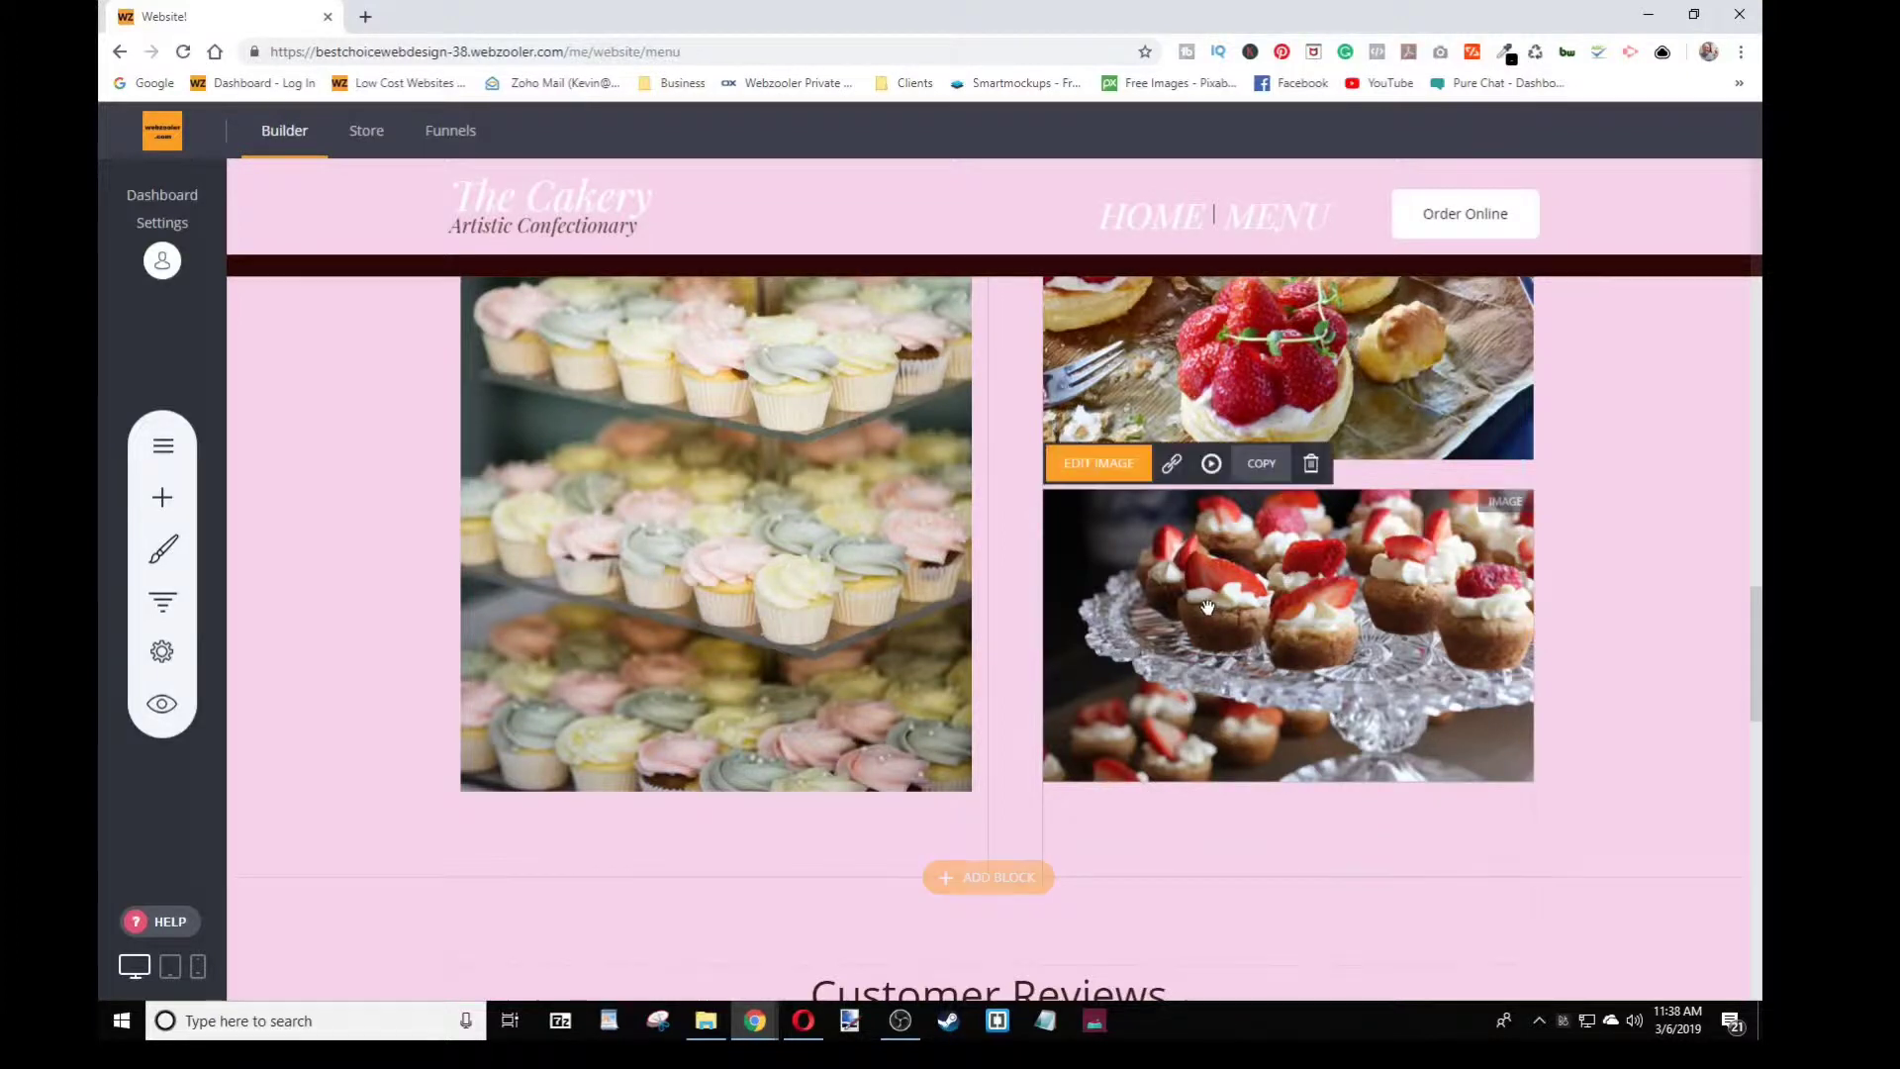
{"action": "left_click", "coordinate": [1102, 465]}
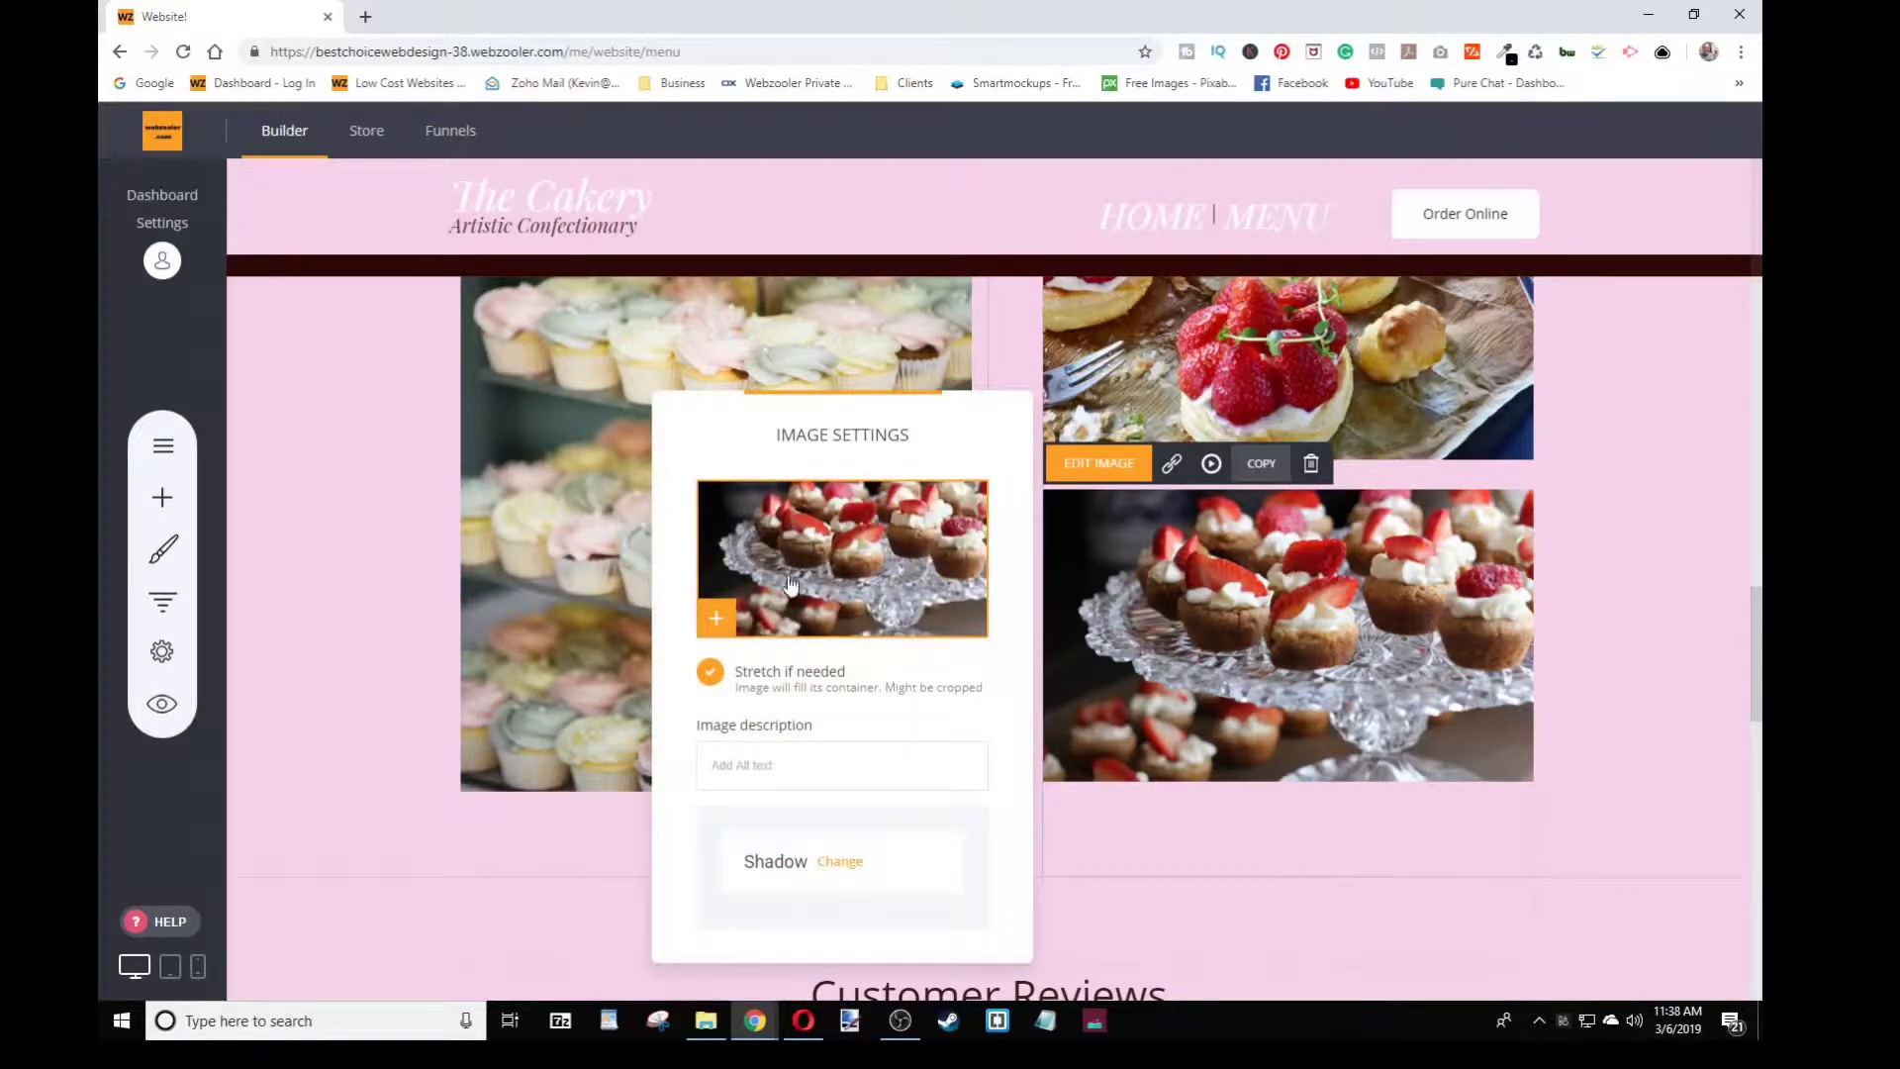
{"action": "left_click", "coordinate": [844, 558]}
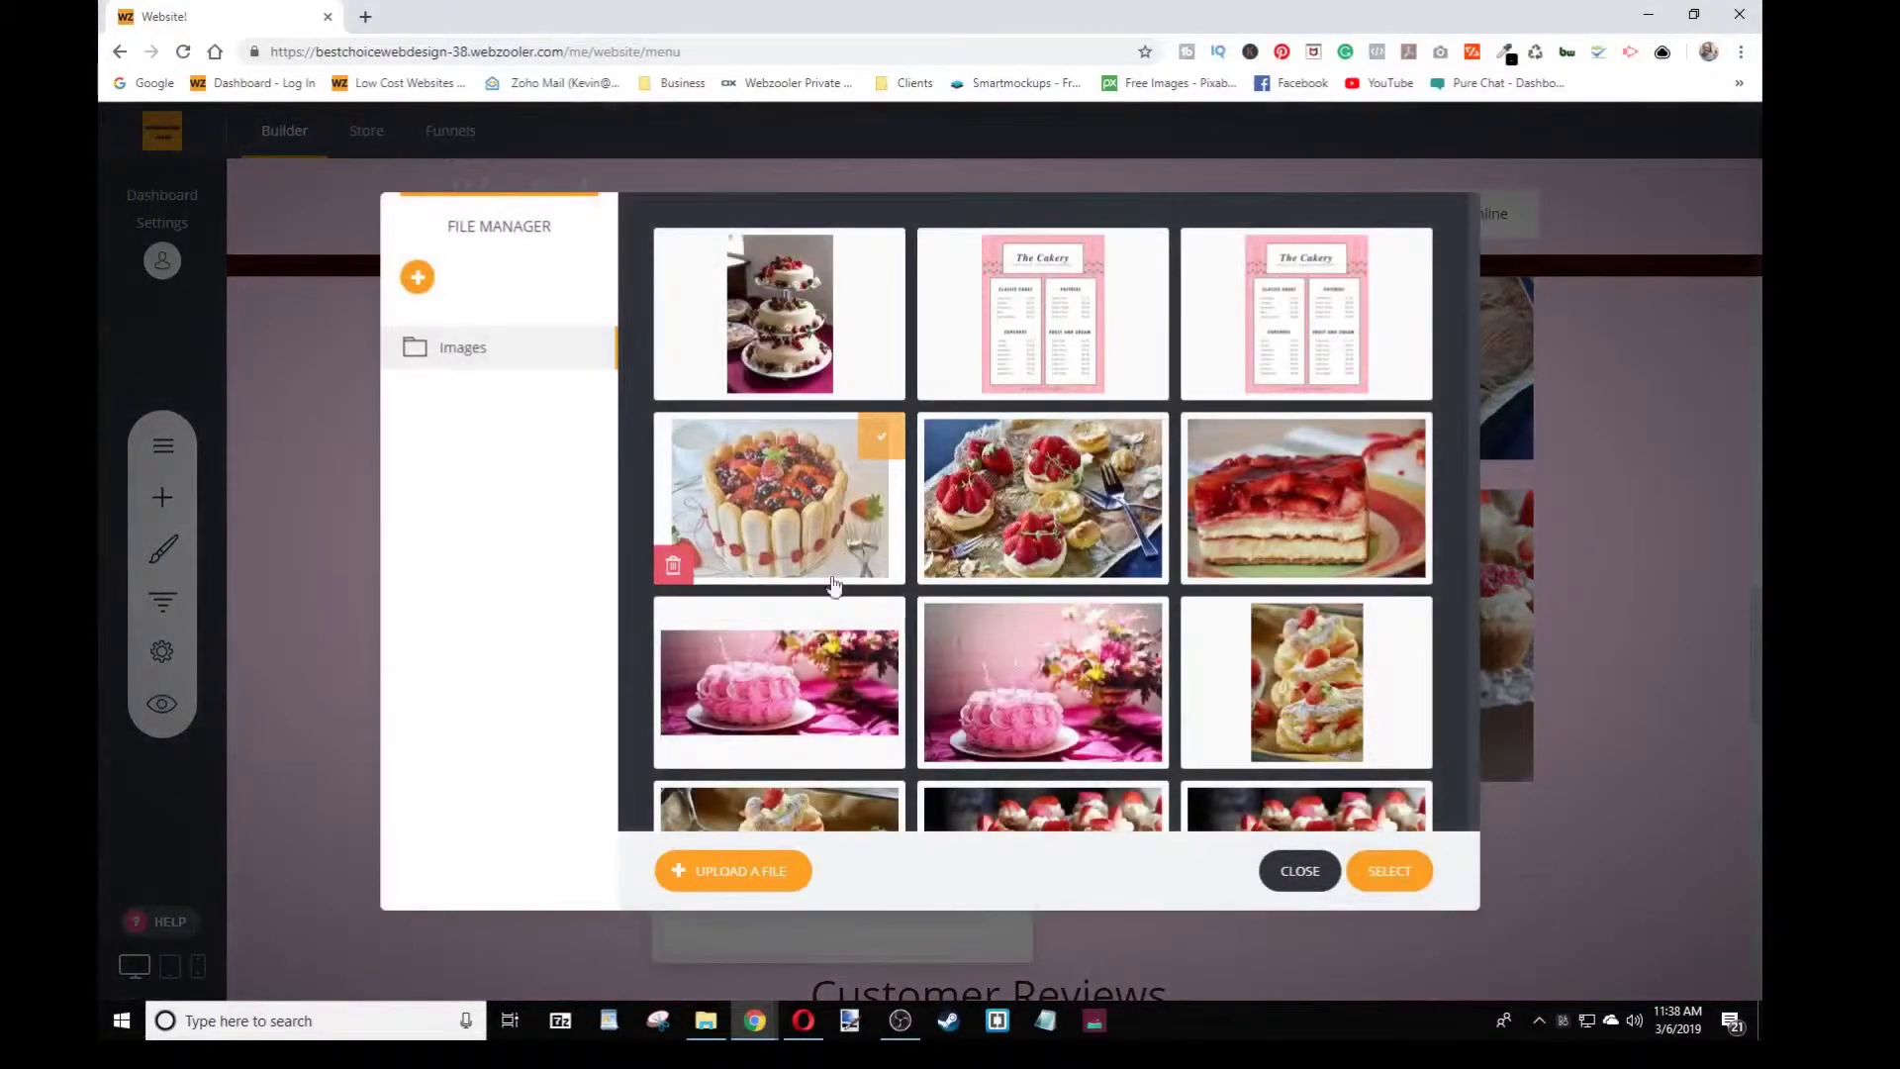
{"action": "left_click", "coordinate": [740, 871]}
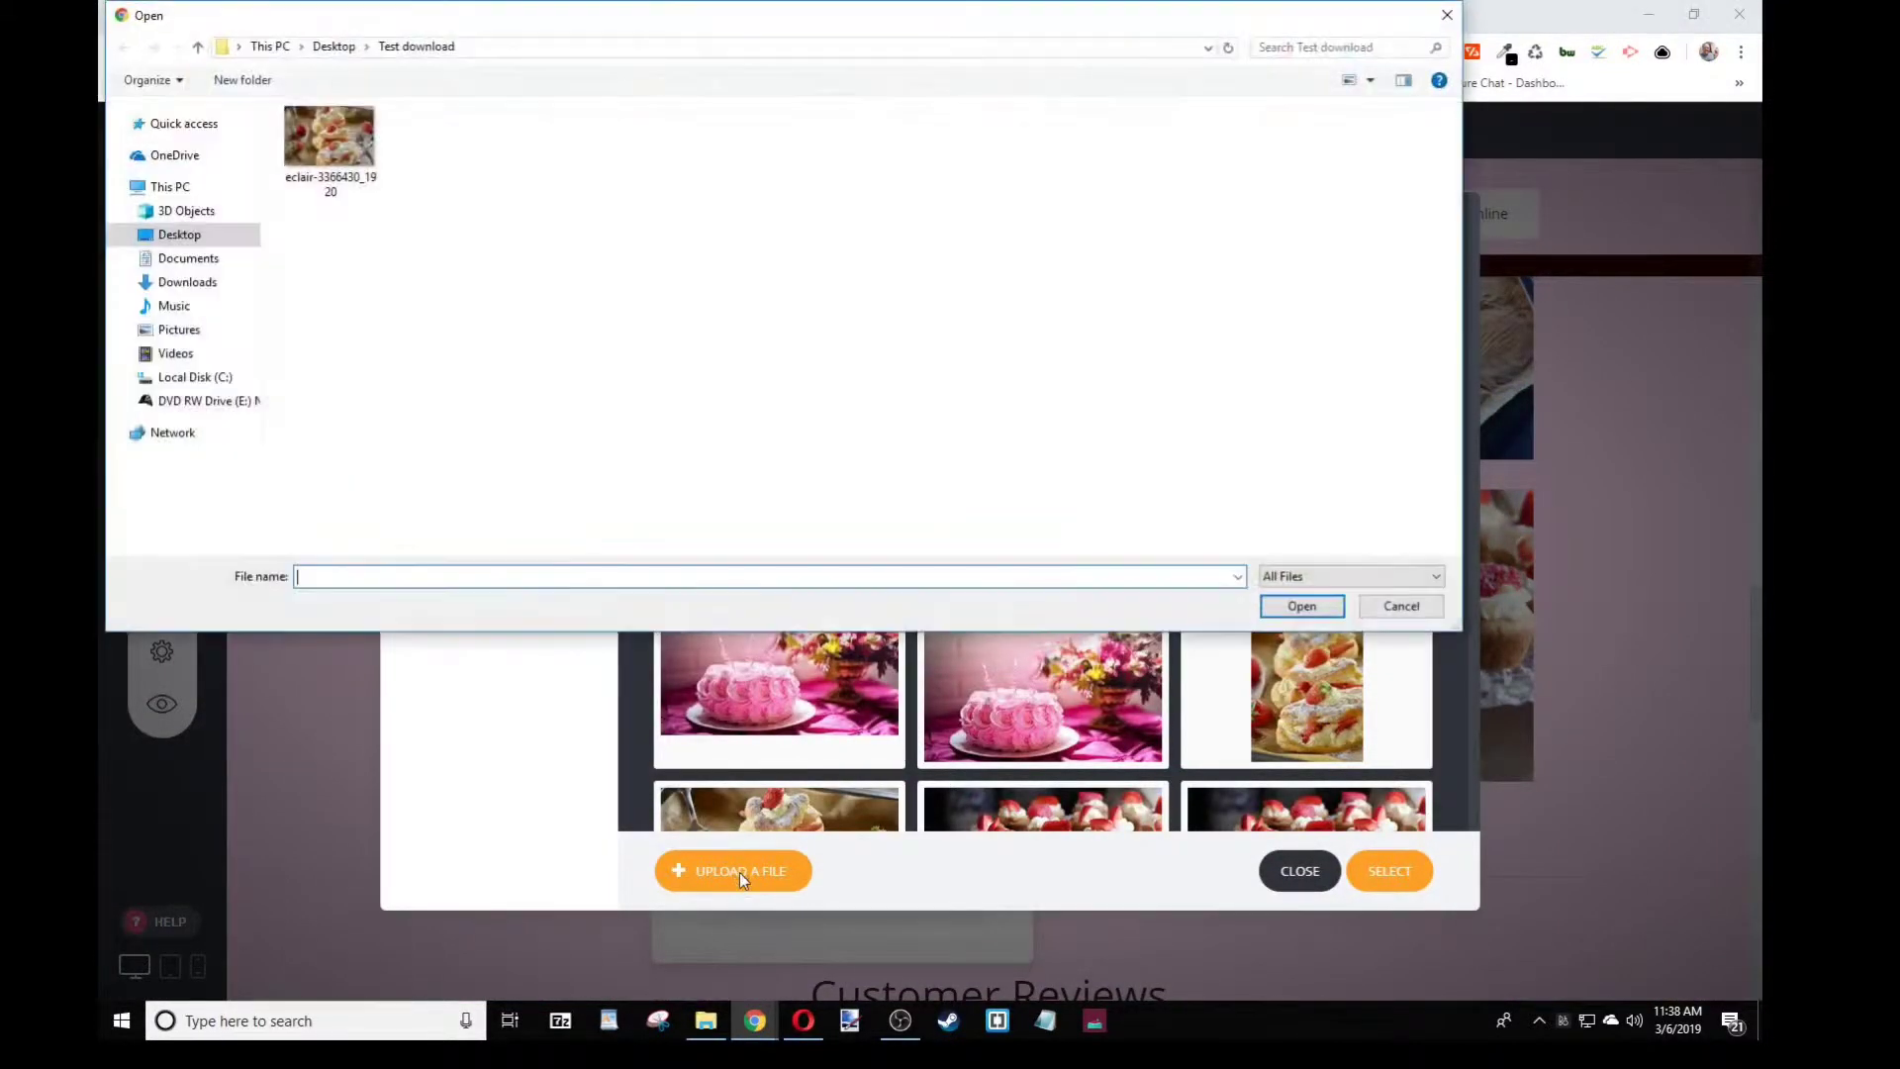
{"action": "left_click", "coordinate": [331, 146]}
{"action": "left_click", "coordinate": [1302, 606]}
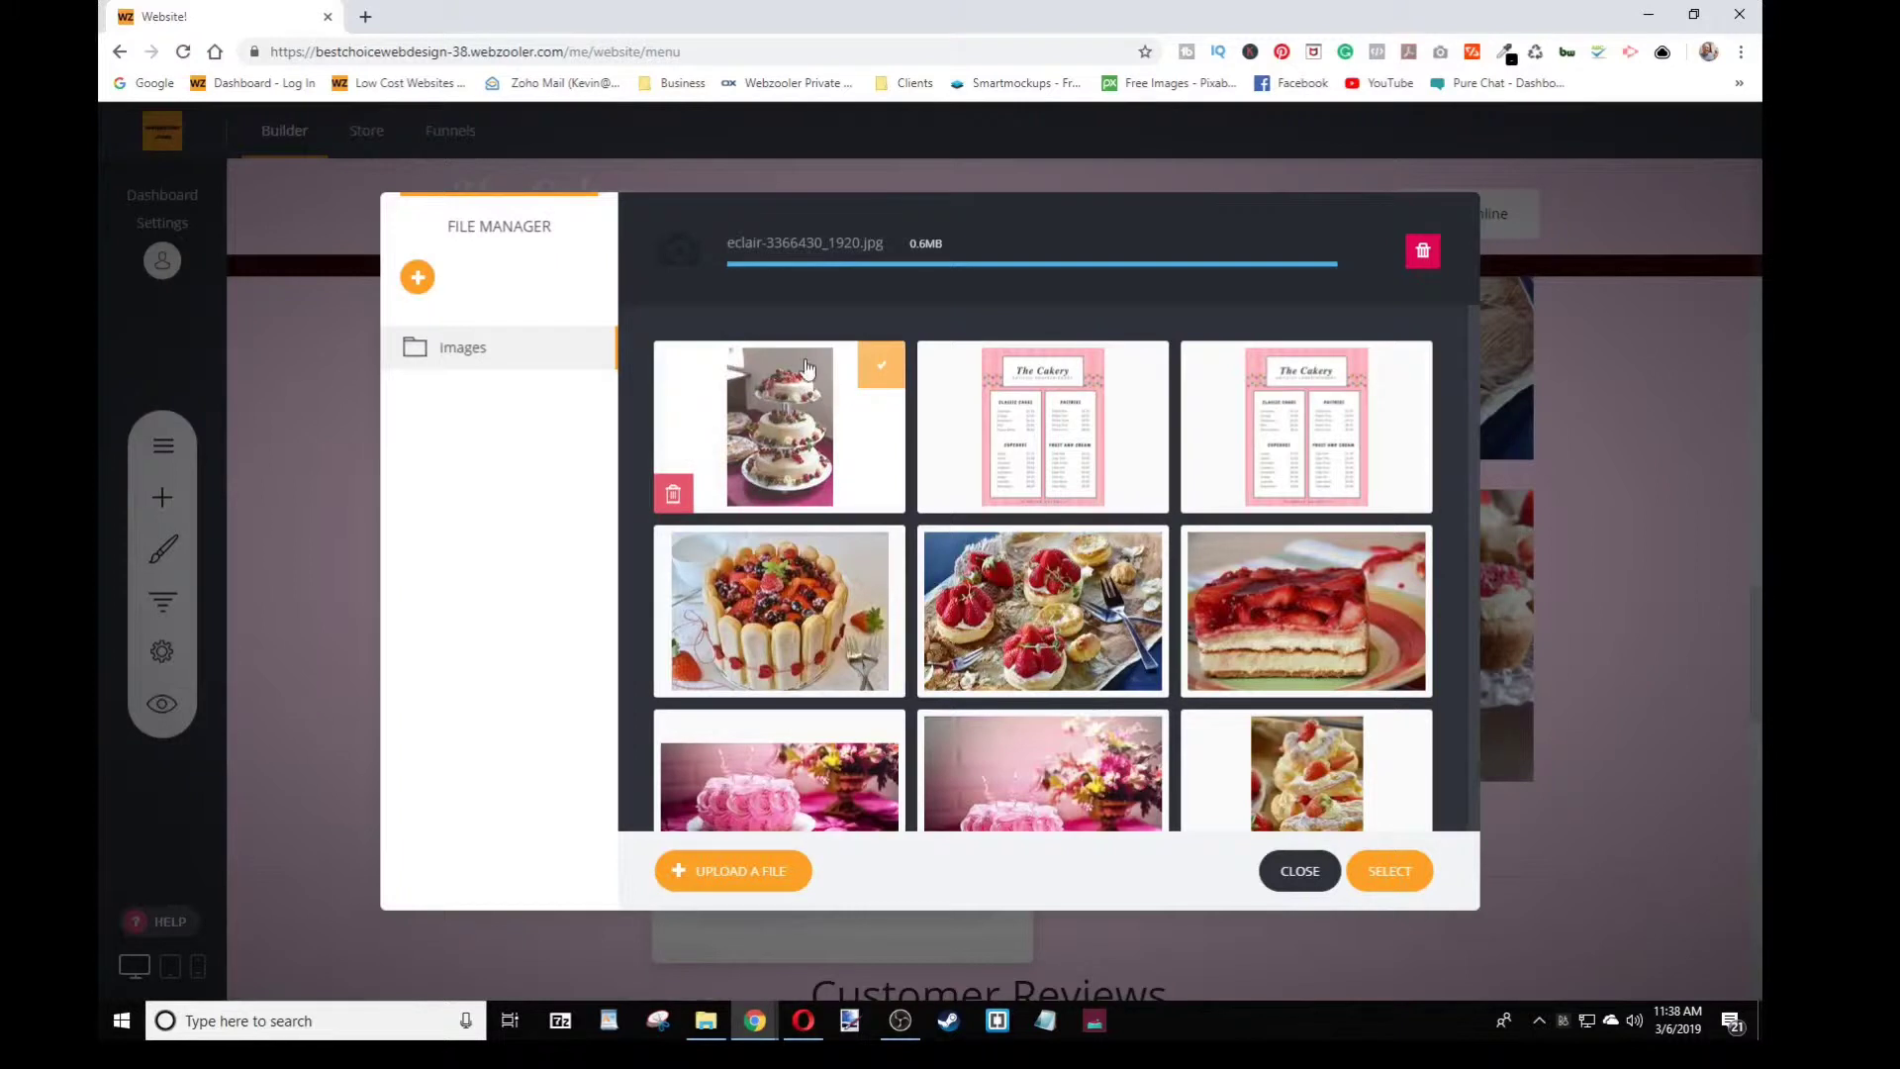
Replace the strawberry tartlet image with the newly uploaded eclair photo and close its image settings
{"action": "left_click", "coordinate": [776, 308]}
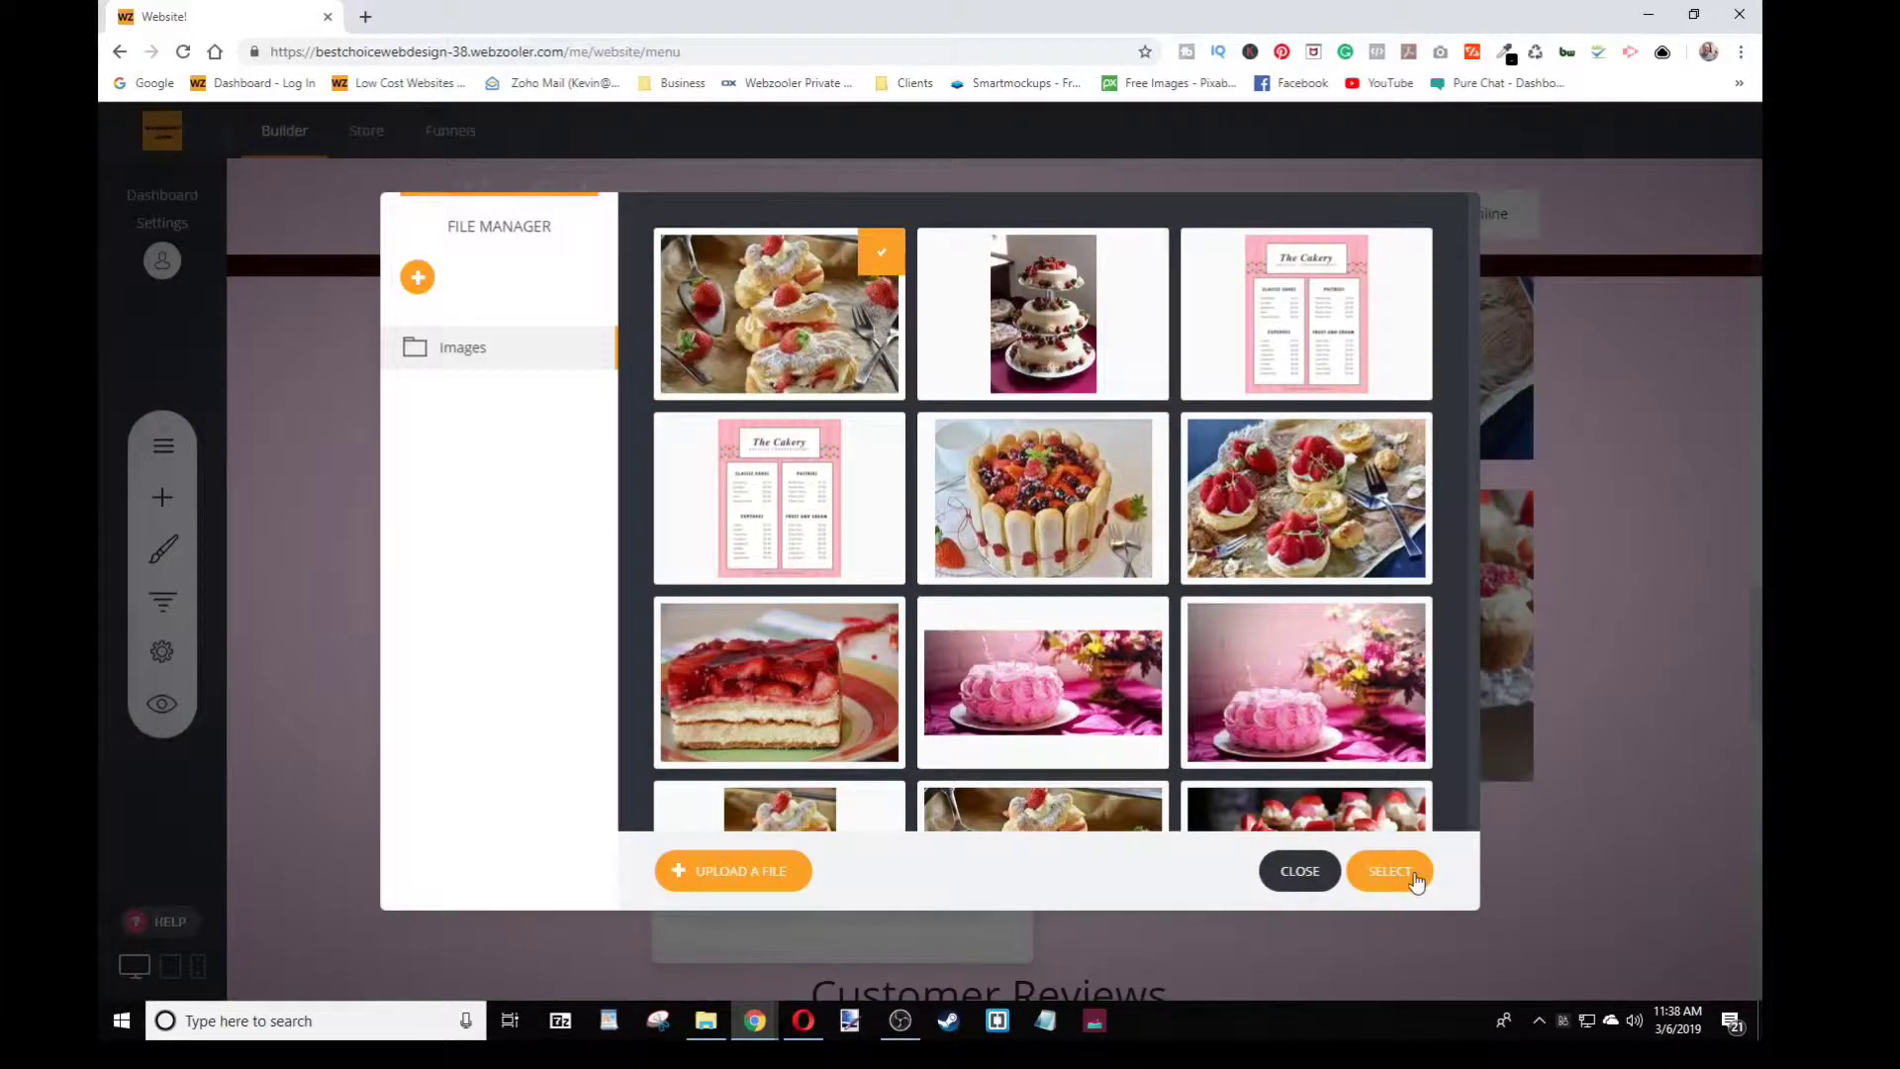
{"action": "left_click", "coordinate": [1390, 872]}
{"action": "left_click", "coordinate": [1754, 736]}
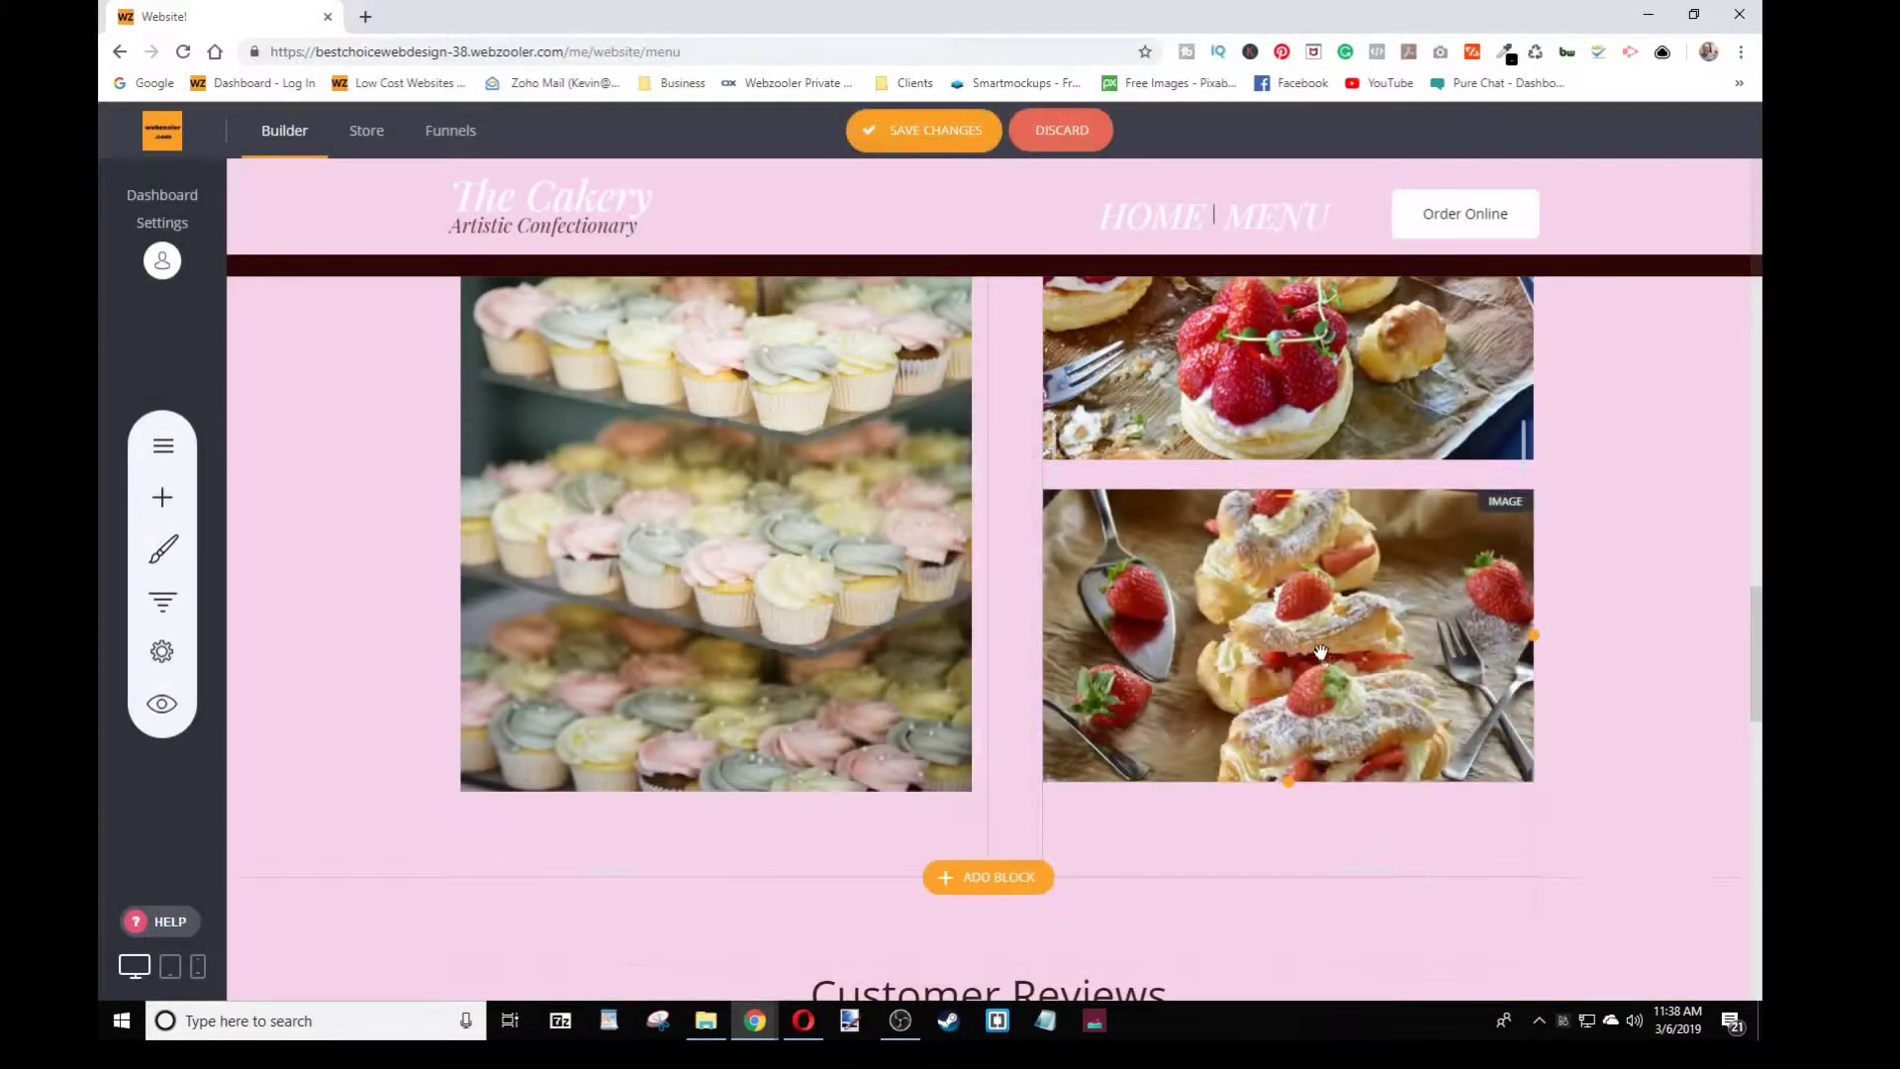
Insert the Image & Text block with two alternating section headings and yoga photos directly above the Customer Reviews section
{"action": "scroll", "coordinate": [1320, 652], "scroll_direction": "up", "scroll_amount": 4}
{"action": "scroll", "coordinate": [1320, 651], "scroll_direction": "down", "scroll_amount": 5}
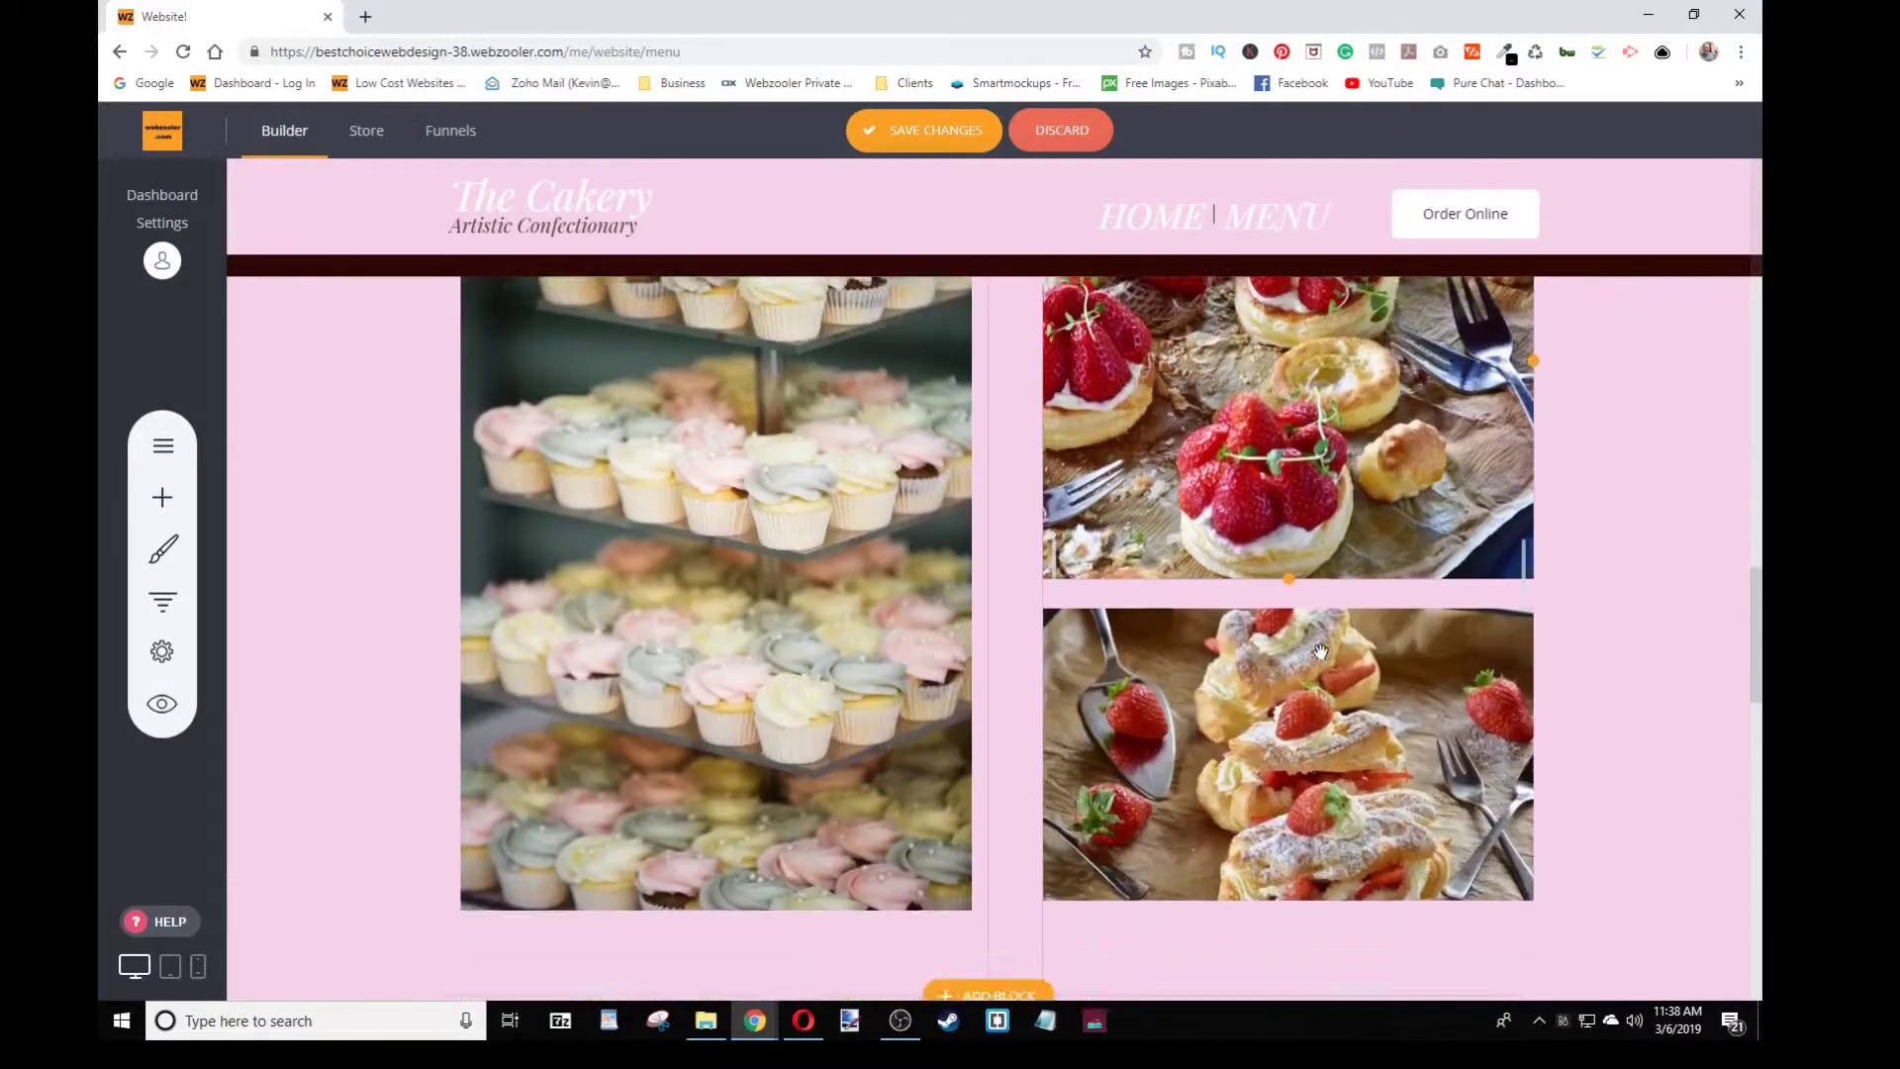
{"action": "scroll", "coordinate": [1320, 652], "scroll_direction": "down", "scroll_amount": 1}
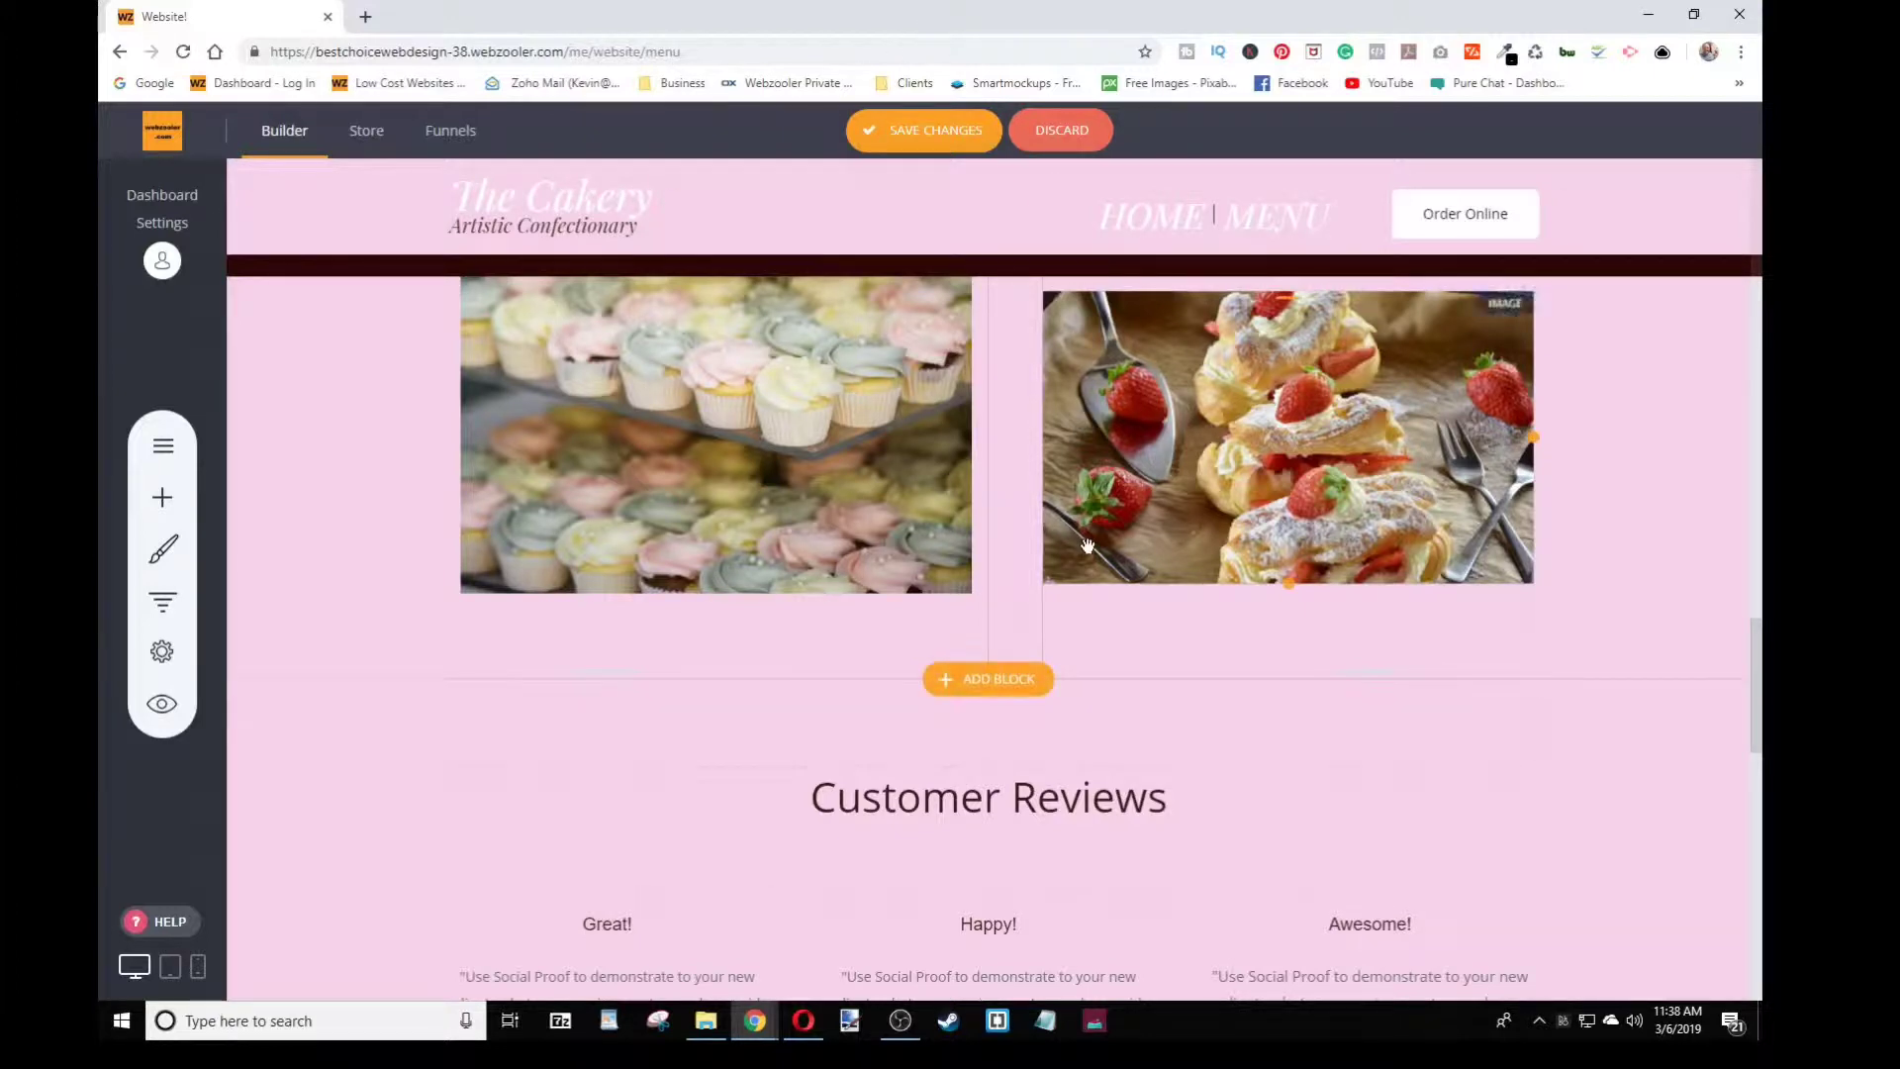
{"action": "scroll", "coordinate": [1094, 540], "scroll_direction": "up", "scroll_amount": 3}
{"action": "scroll", "coordinate": [1096, 547], "scroll_direction": "down", "scroll_amount": 5}
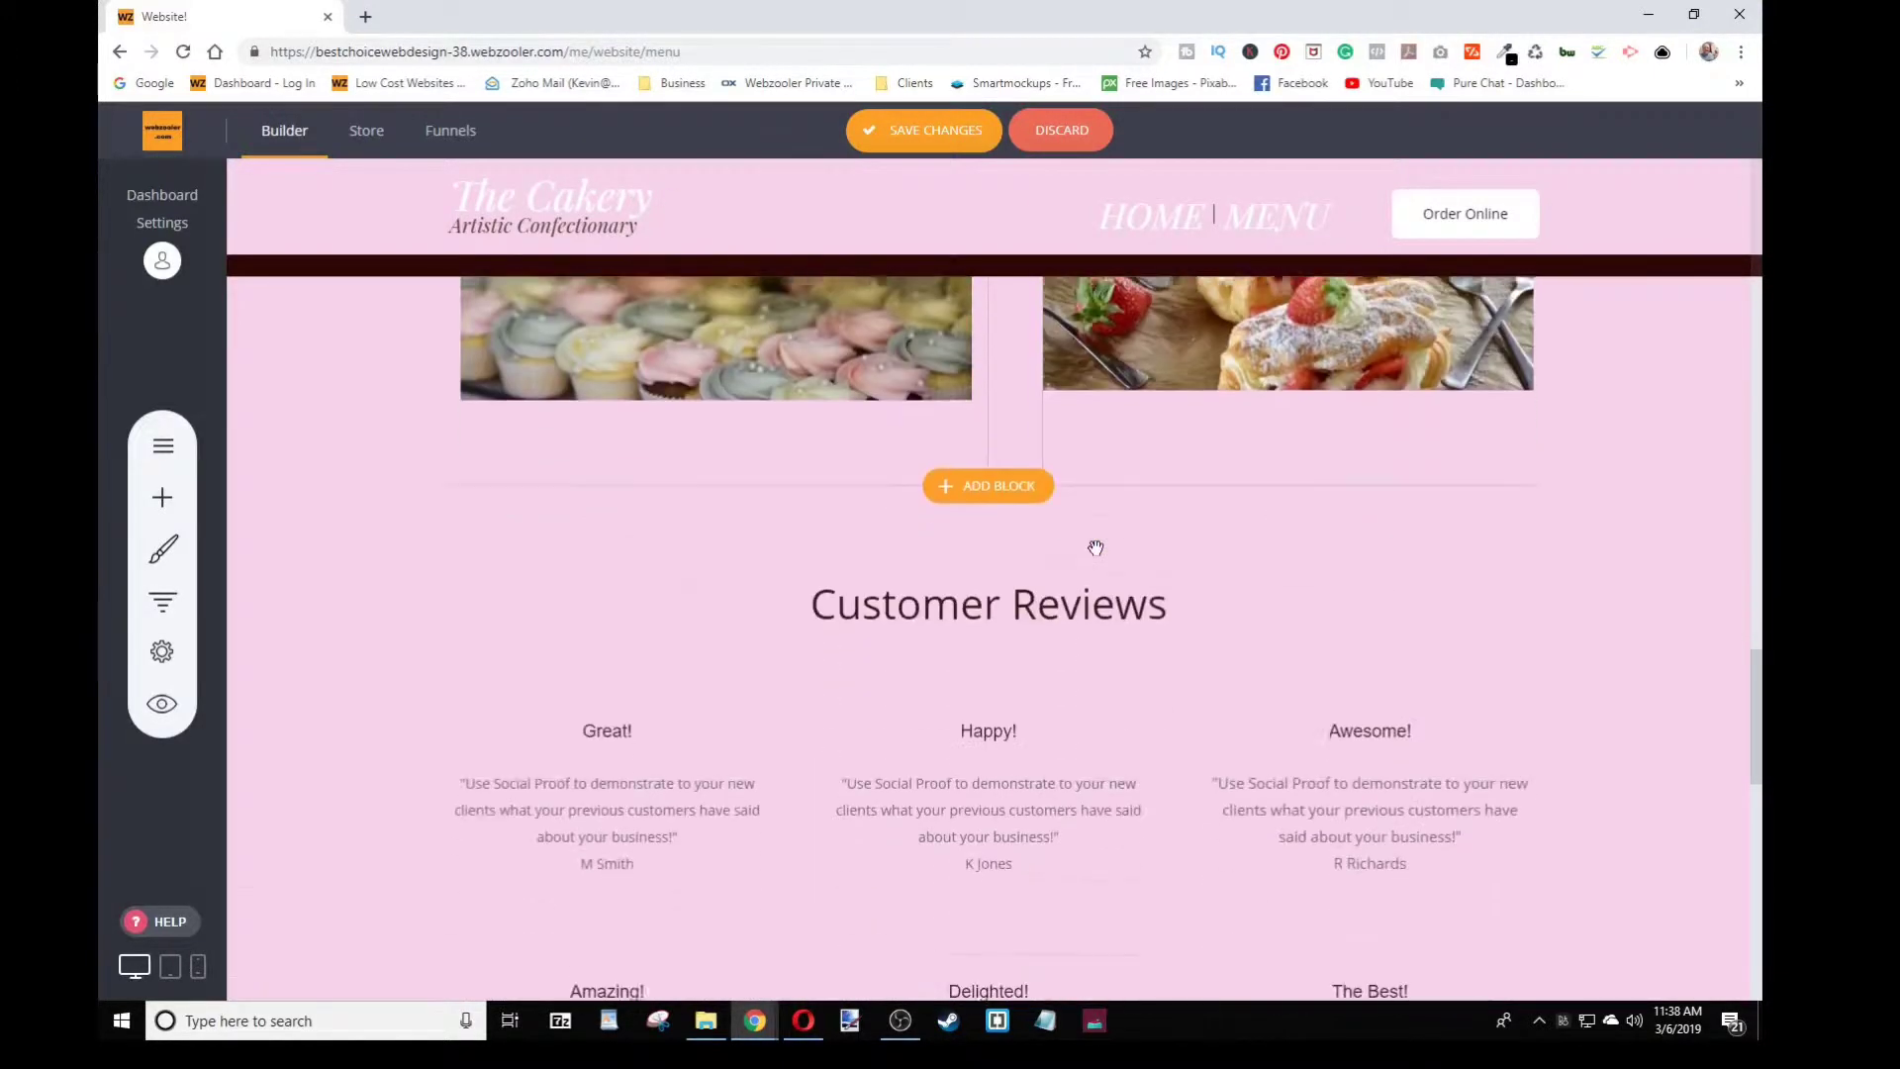
{"action": "left_click", "coordinate": [1000, 482]}
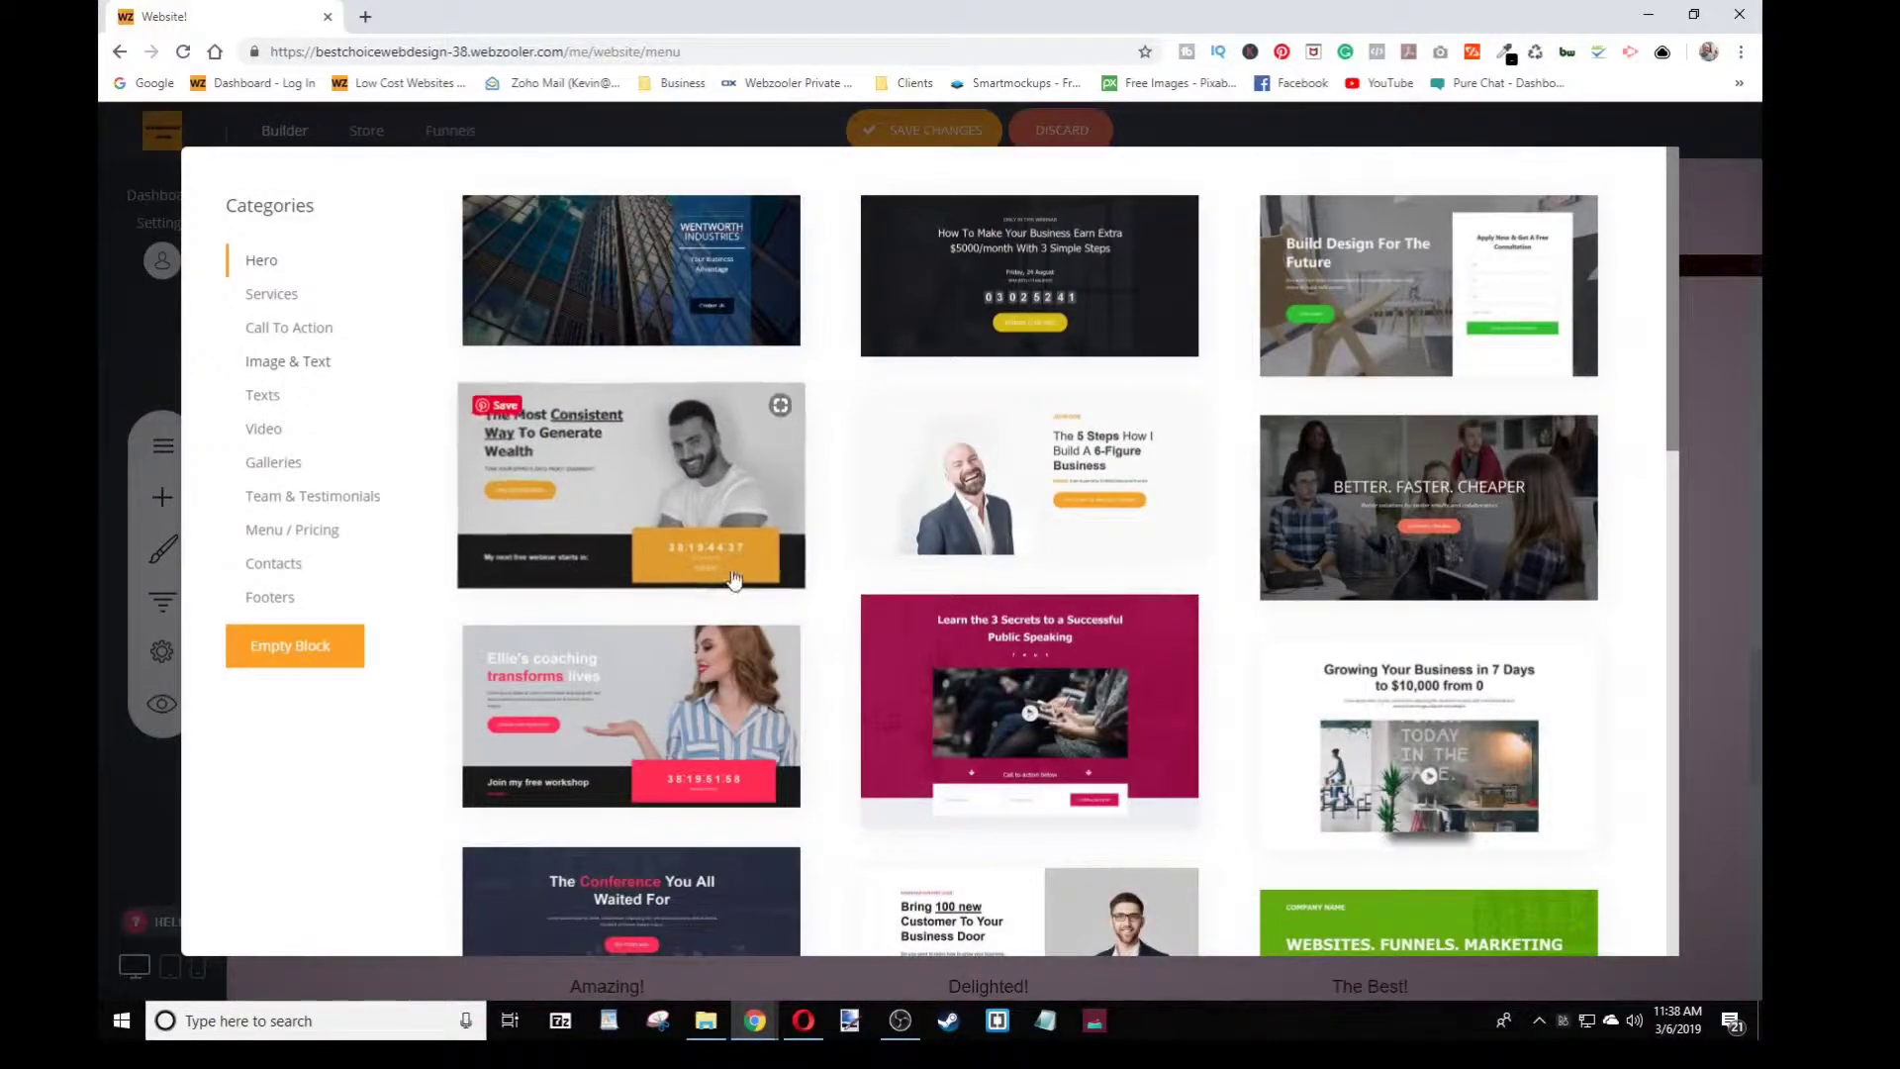
{"action": "scroll", "coordinate": [844, 326], "scroll_direction": "down", "scroll_amount": 9}
{"action": "scroll", "coordinate": [1024, 487], "scroll_direction": "down", "scroll_amount": 3}
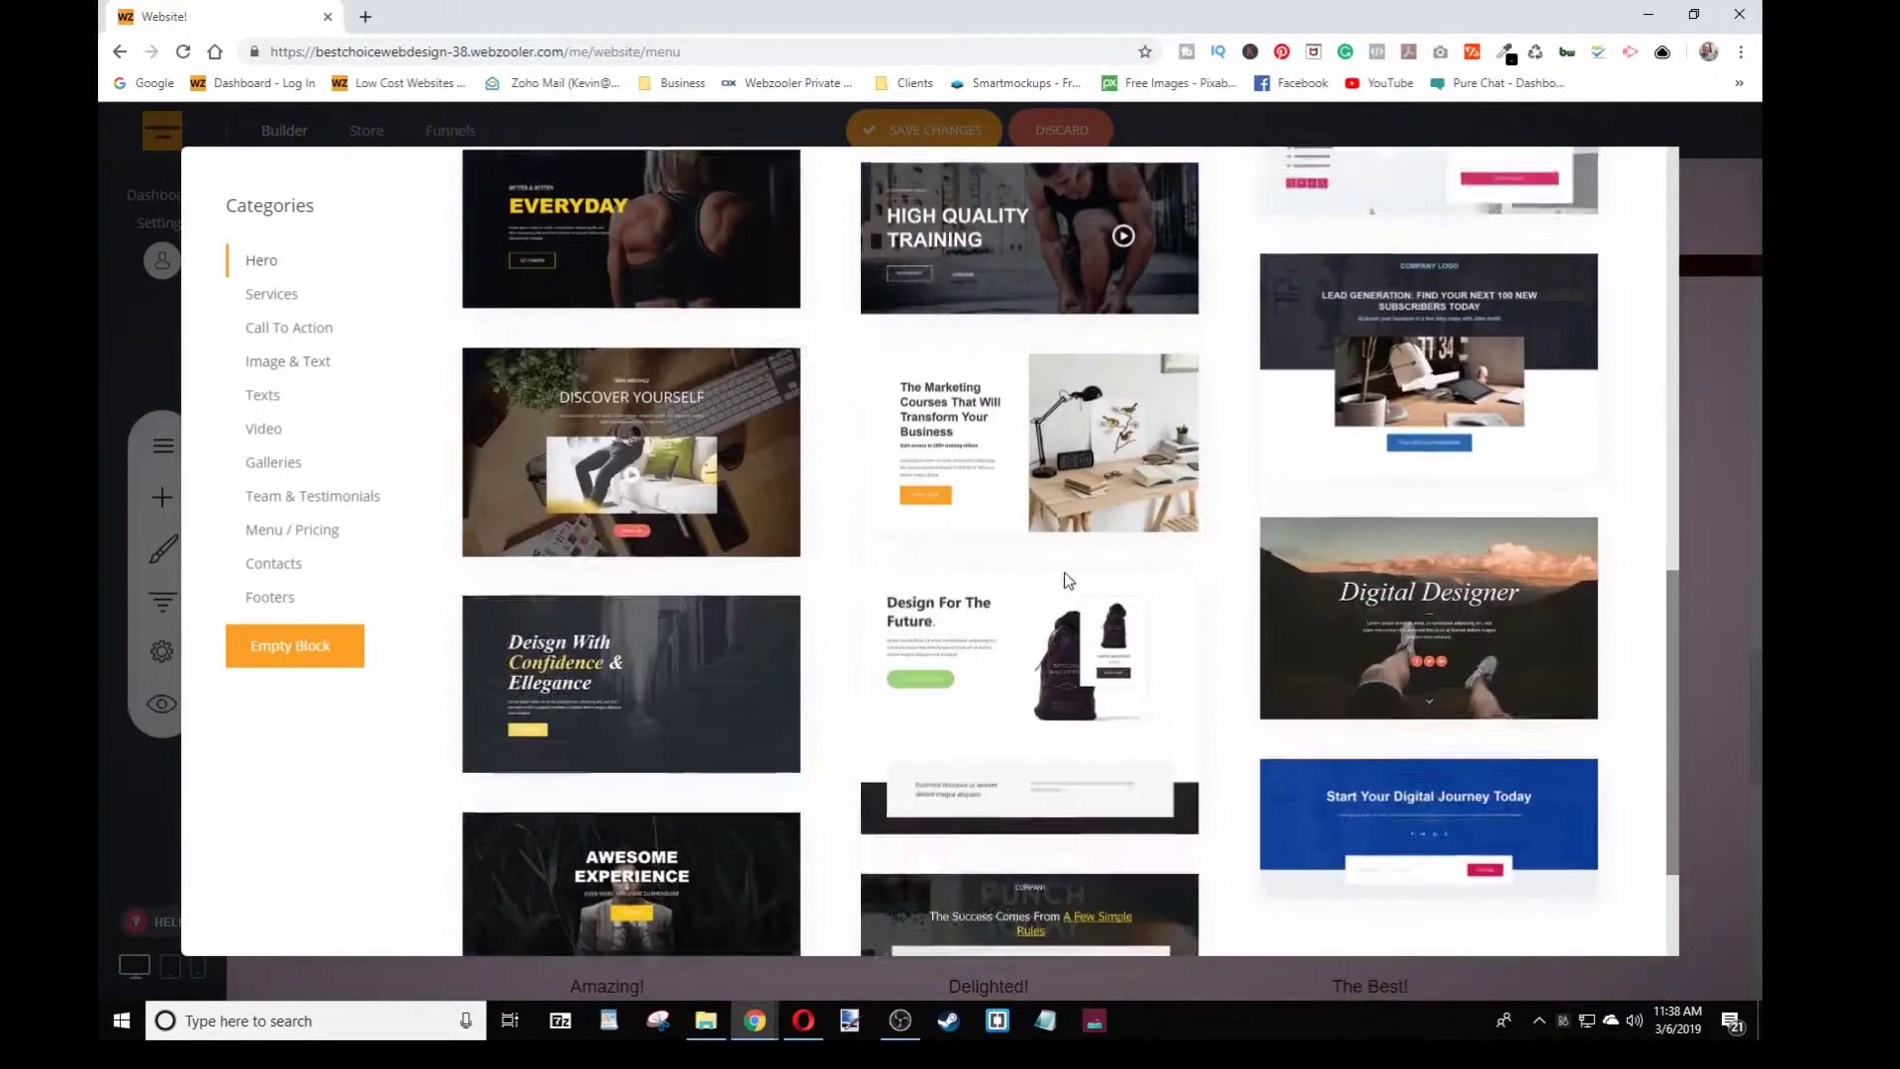
{"action": "scroll", "coordinate": [464, 431], "scroll_direction": "up", "scroll_amount": 12}
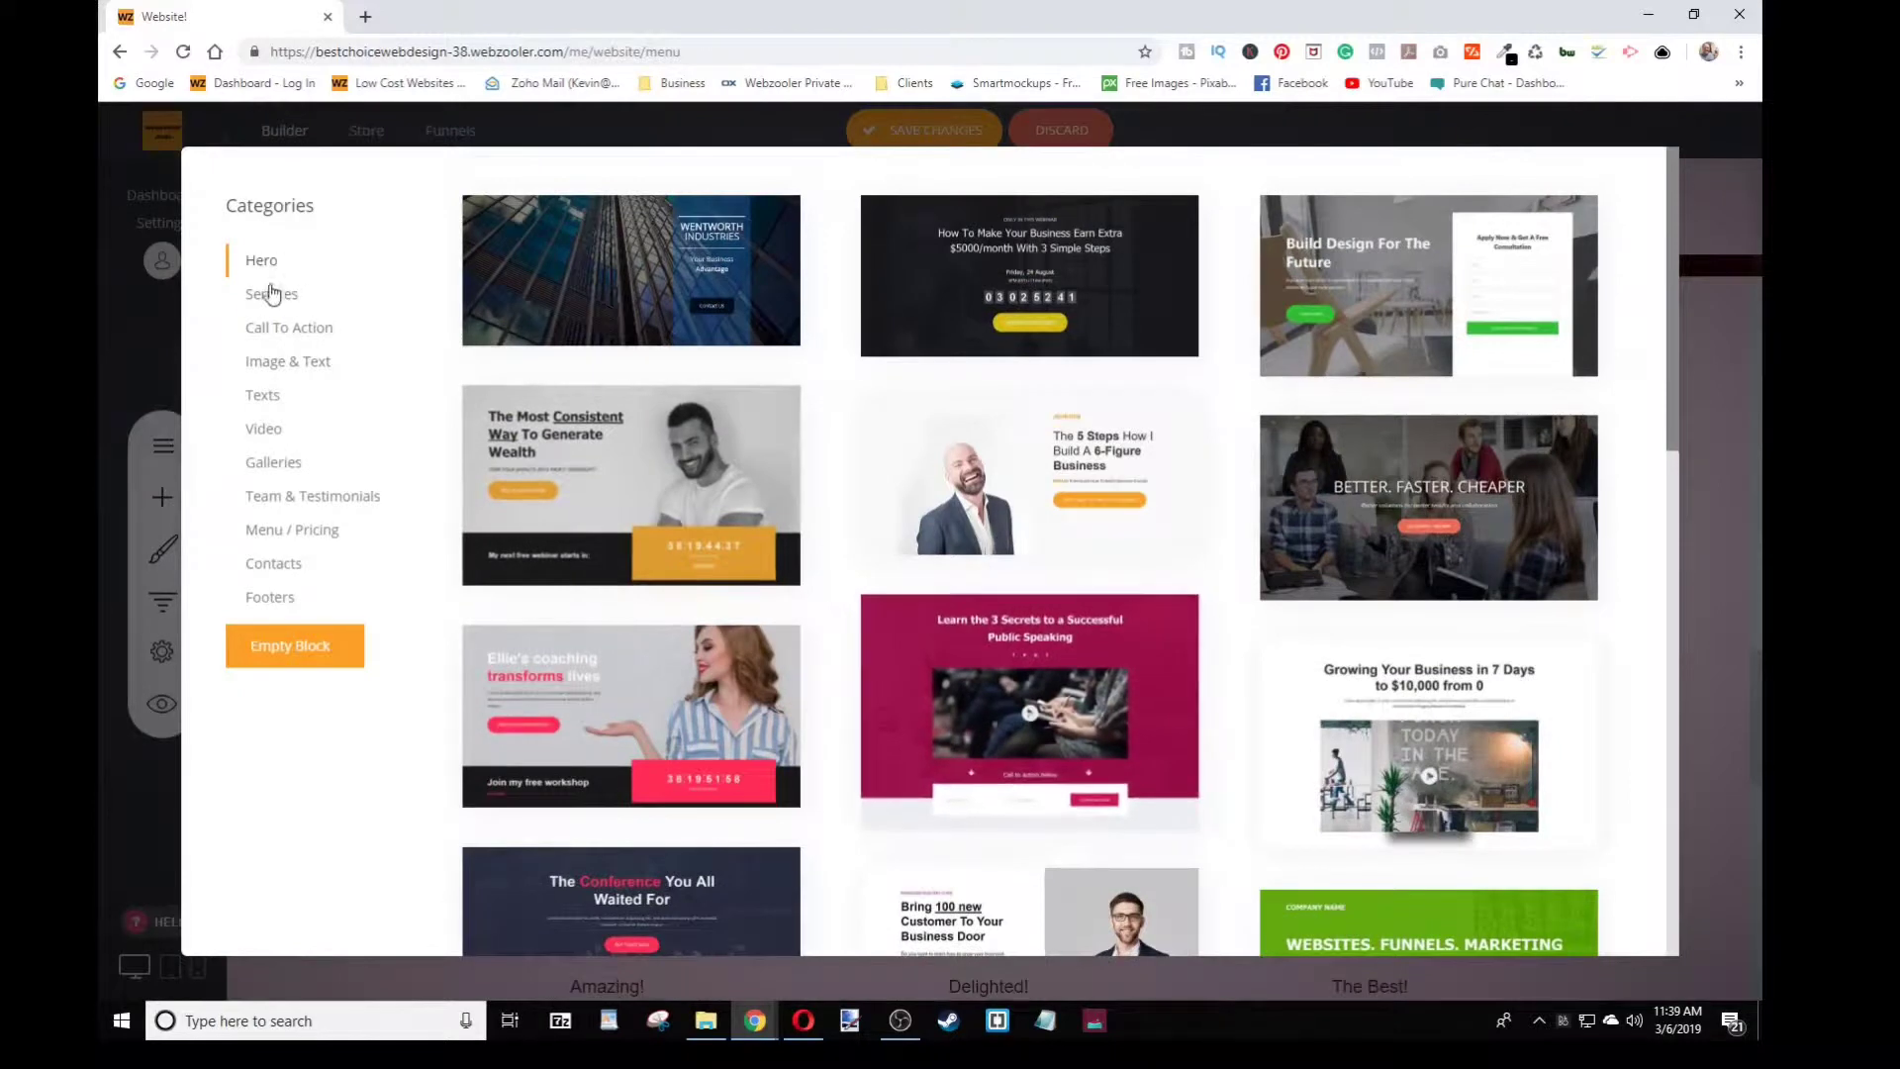
{"action": "left_click", "coordinate": [267, 362]}
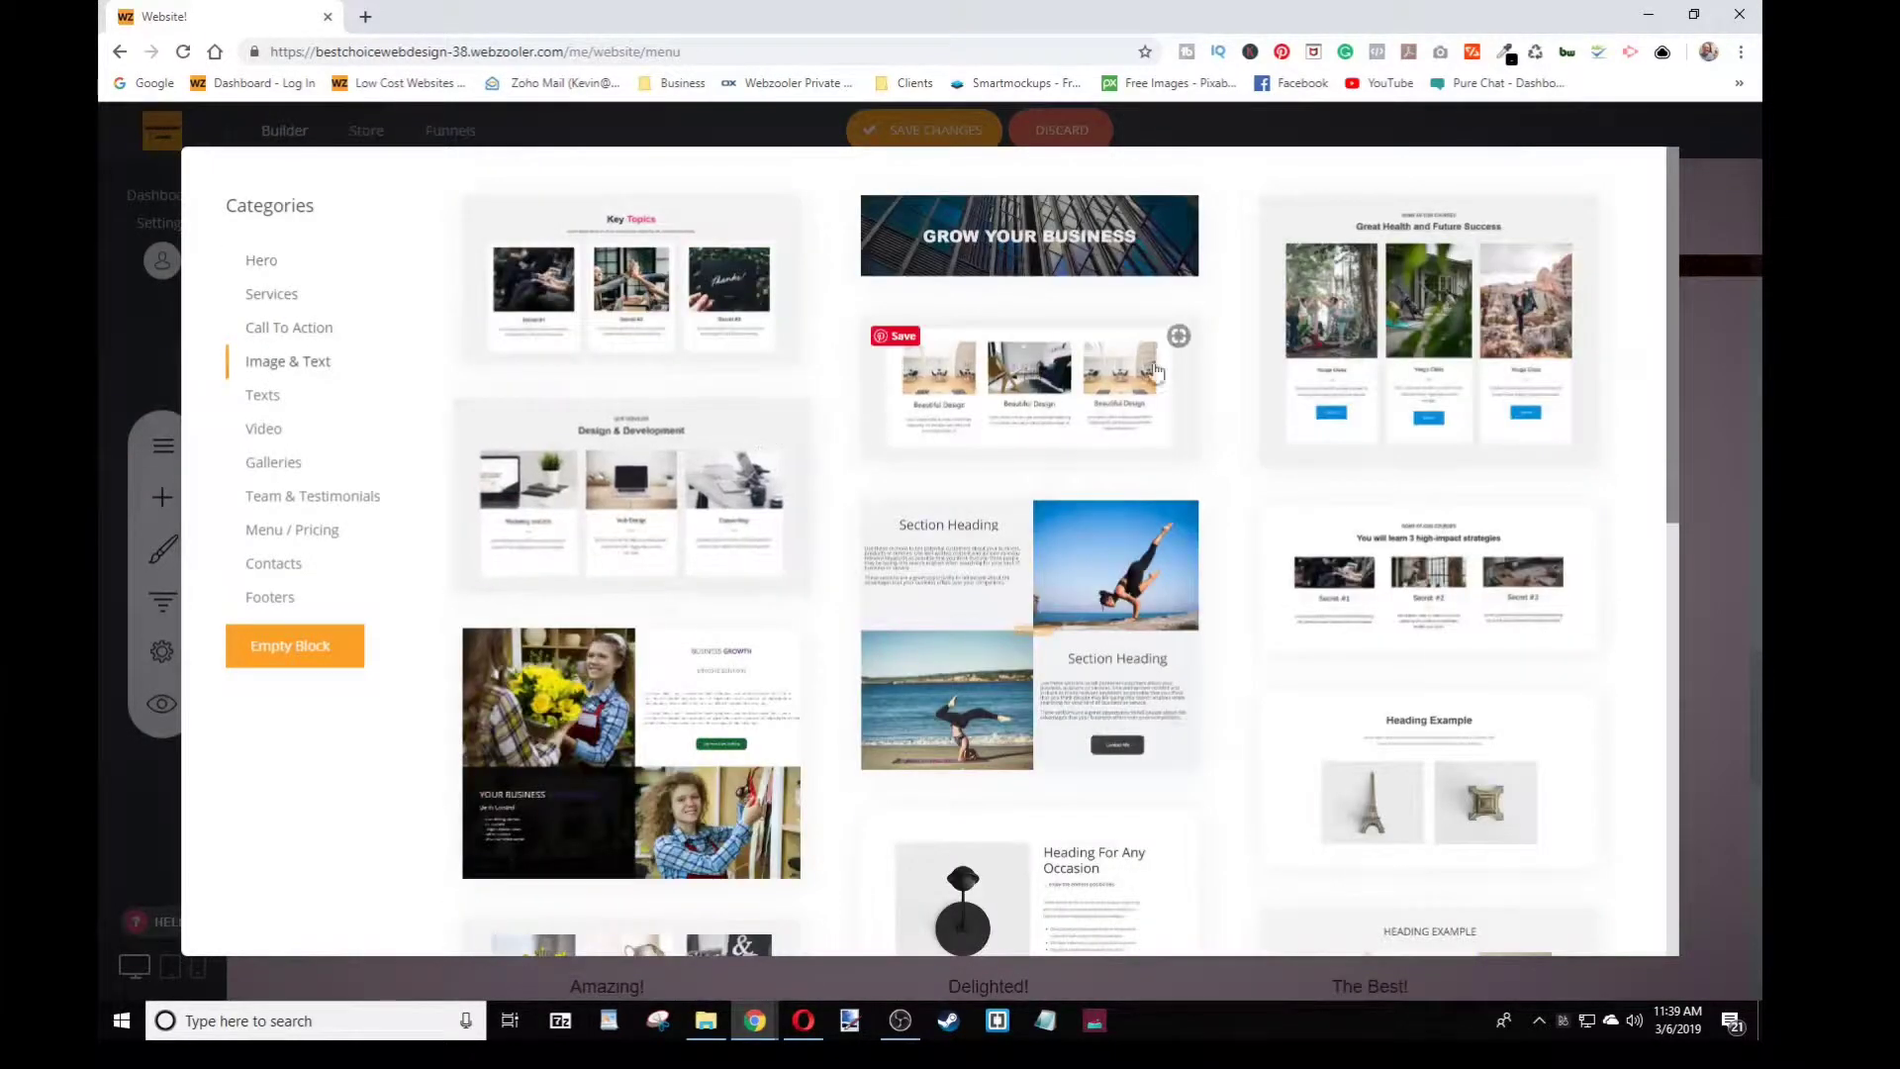
{"action": "scroll", "coordinate": [1447, 555], "scroll_direction": "down", "scroll_amount": 1}
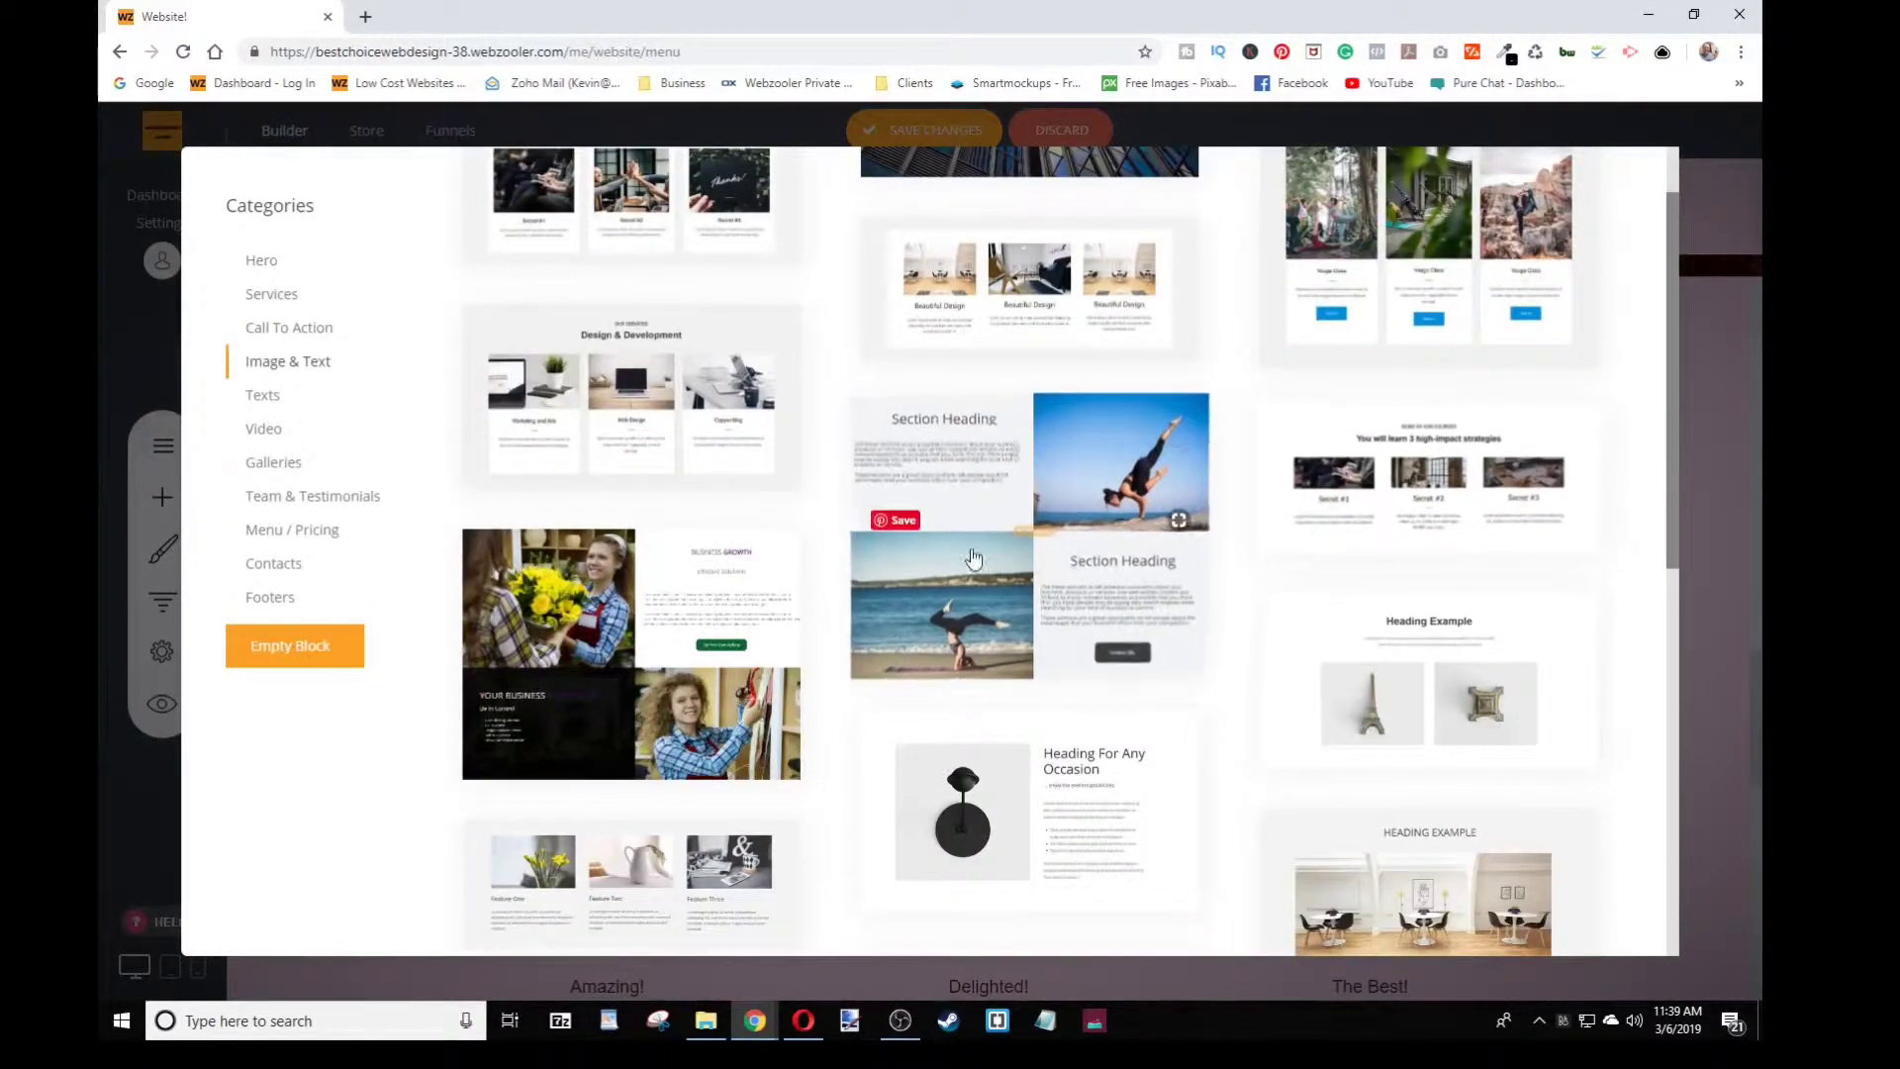
{"action": "scroll", "coordinate": [970, 551], "scroll_direction": "up", "scroll_amount": 1}
{"action": "scroll", "coordinate": [978, 534], "scroll_direction": "down", "scroll_amount": 2}
{"action": "left_click", "coordinate": [984, 421]}
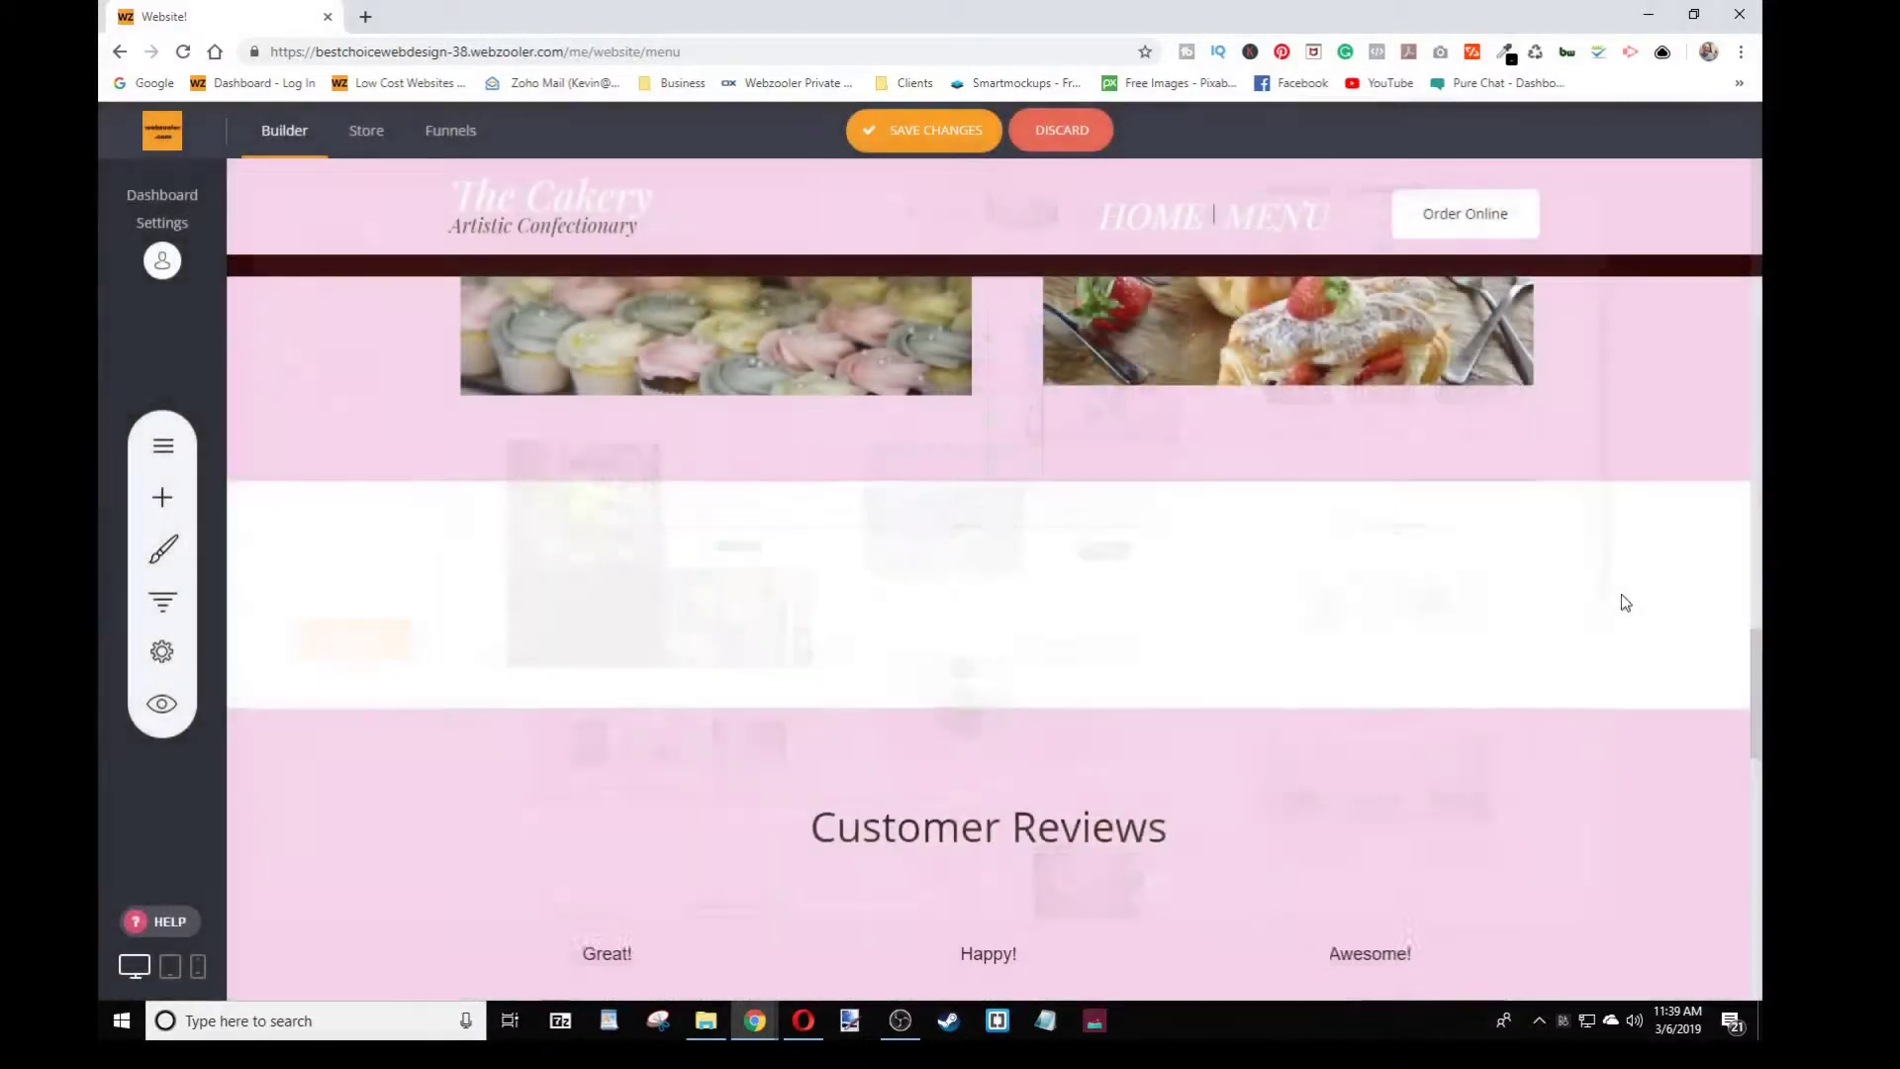
Replace the handstand photo beside the new block's first section heading with the strawberry layer cake slice from the image library
{"action": "scroll", "coordinate": [1635, 612], "scroll_direction": "down", "scroll_amount": 6}
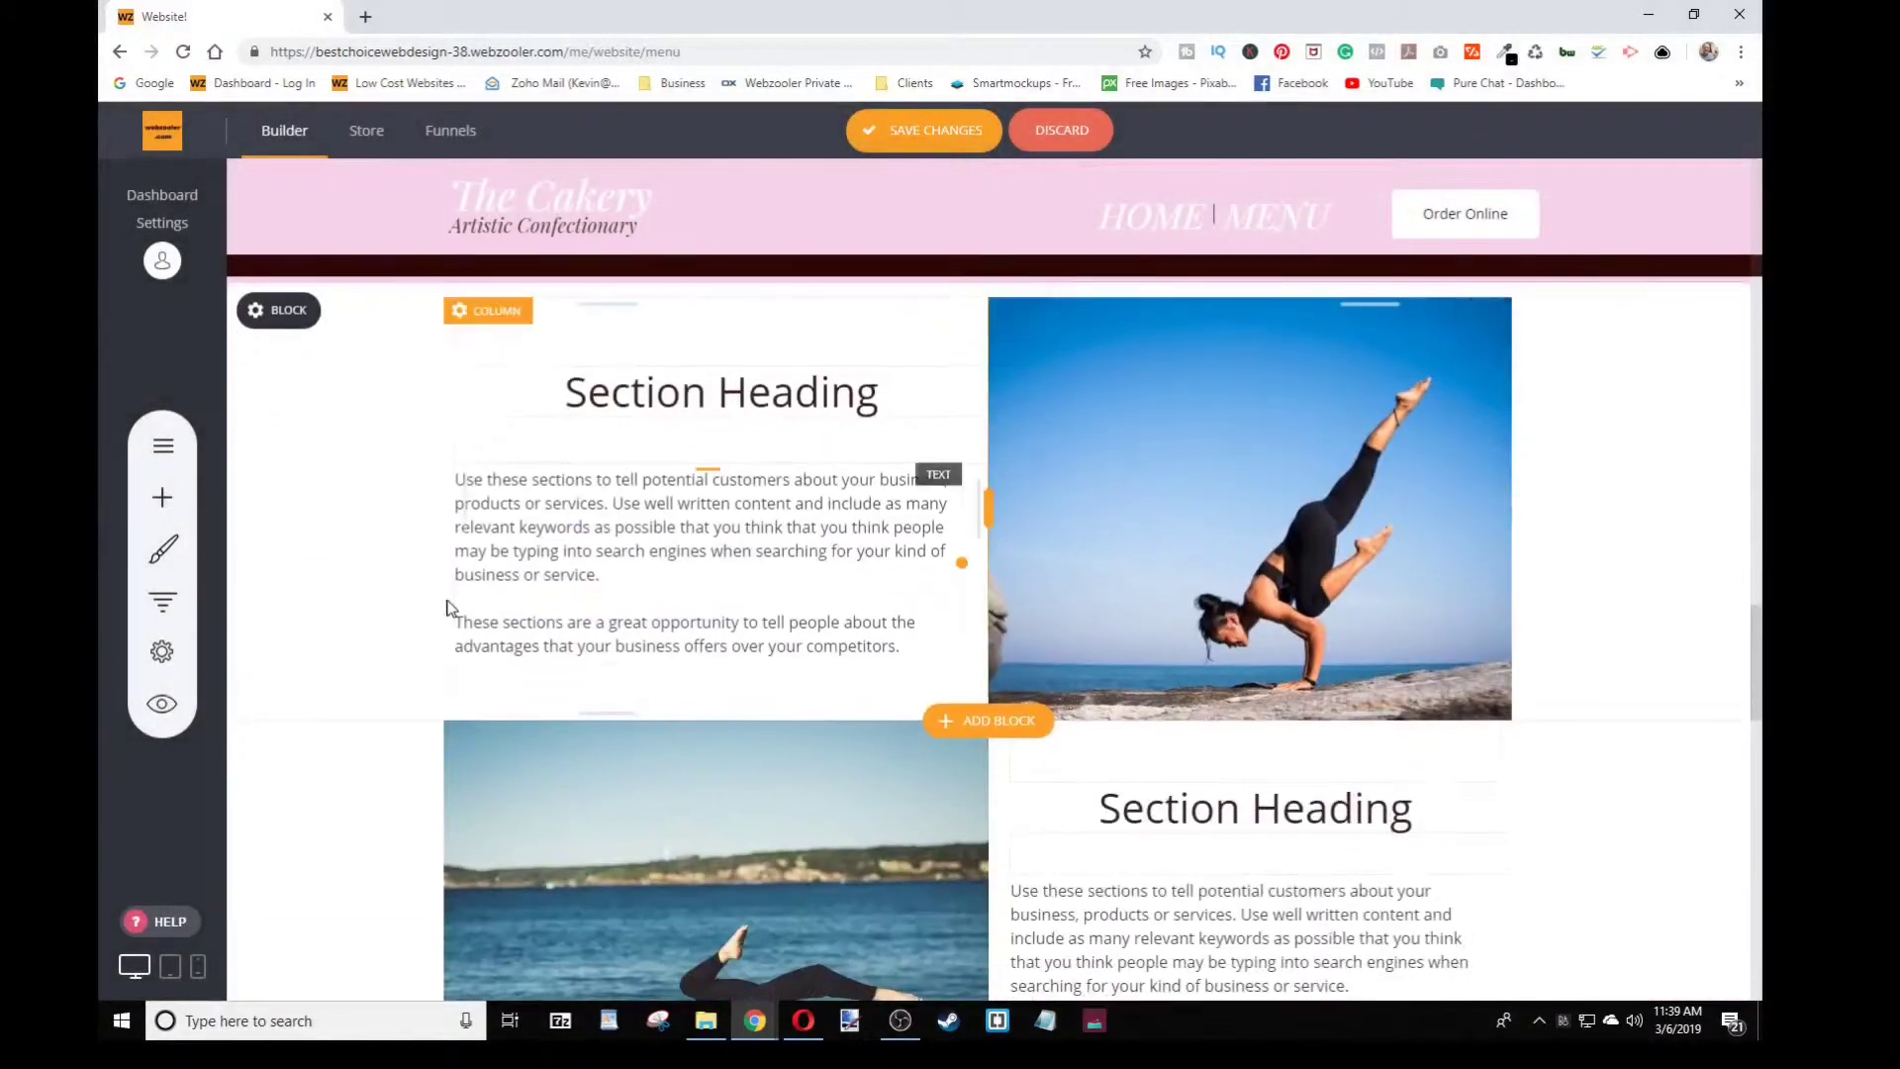
{"action": "scroll", "coordinate": [1317, 599], "scroll_direction": "up", "scroll_amount": 5}
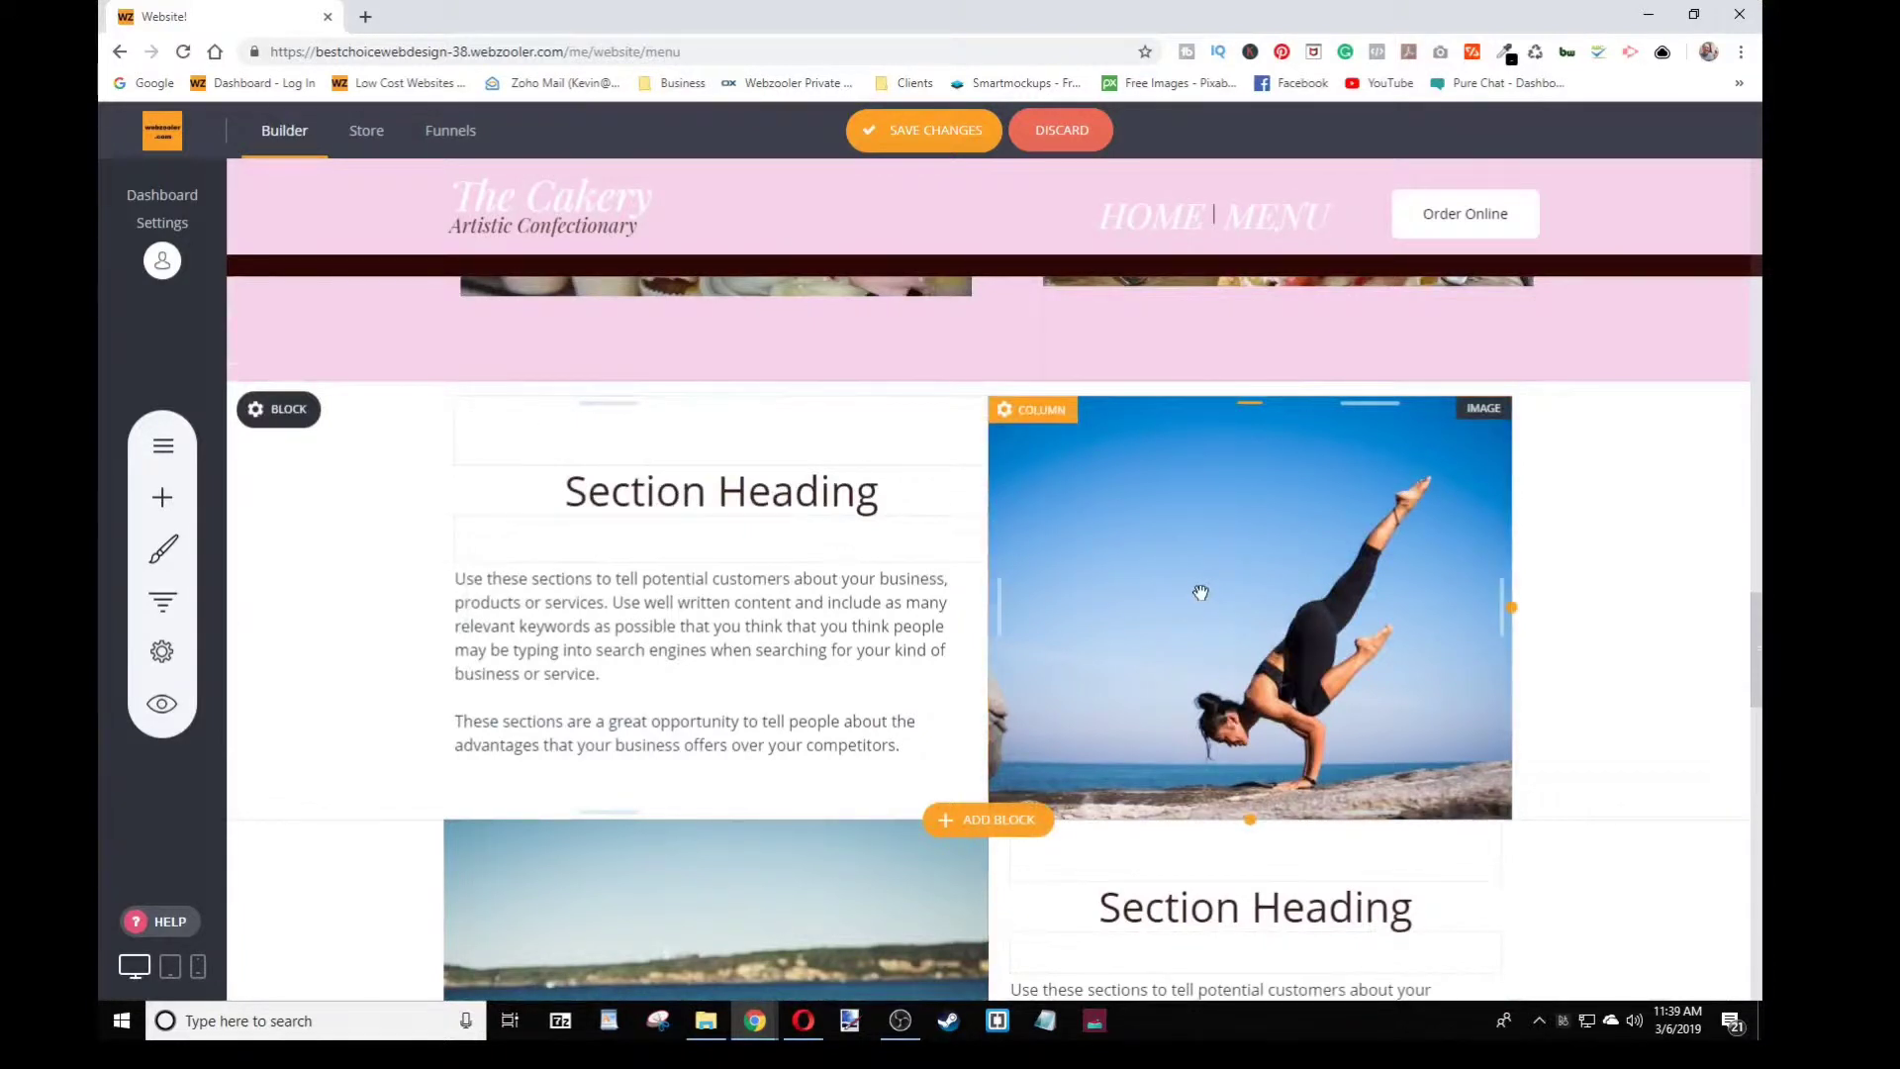
{"action": "left_click", "coordinate": [1096, 566]}
{"action": "left_click", "coordinate": [1044, 369]}
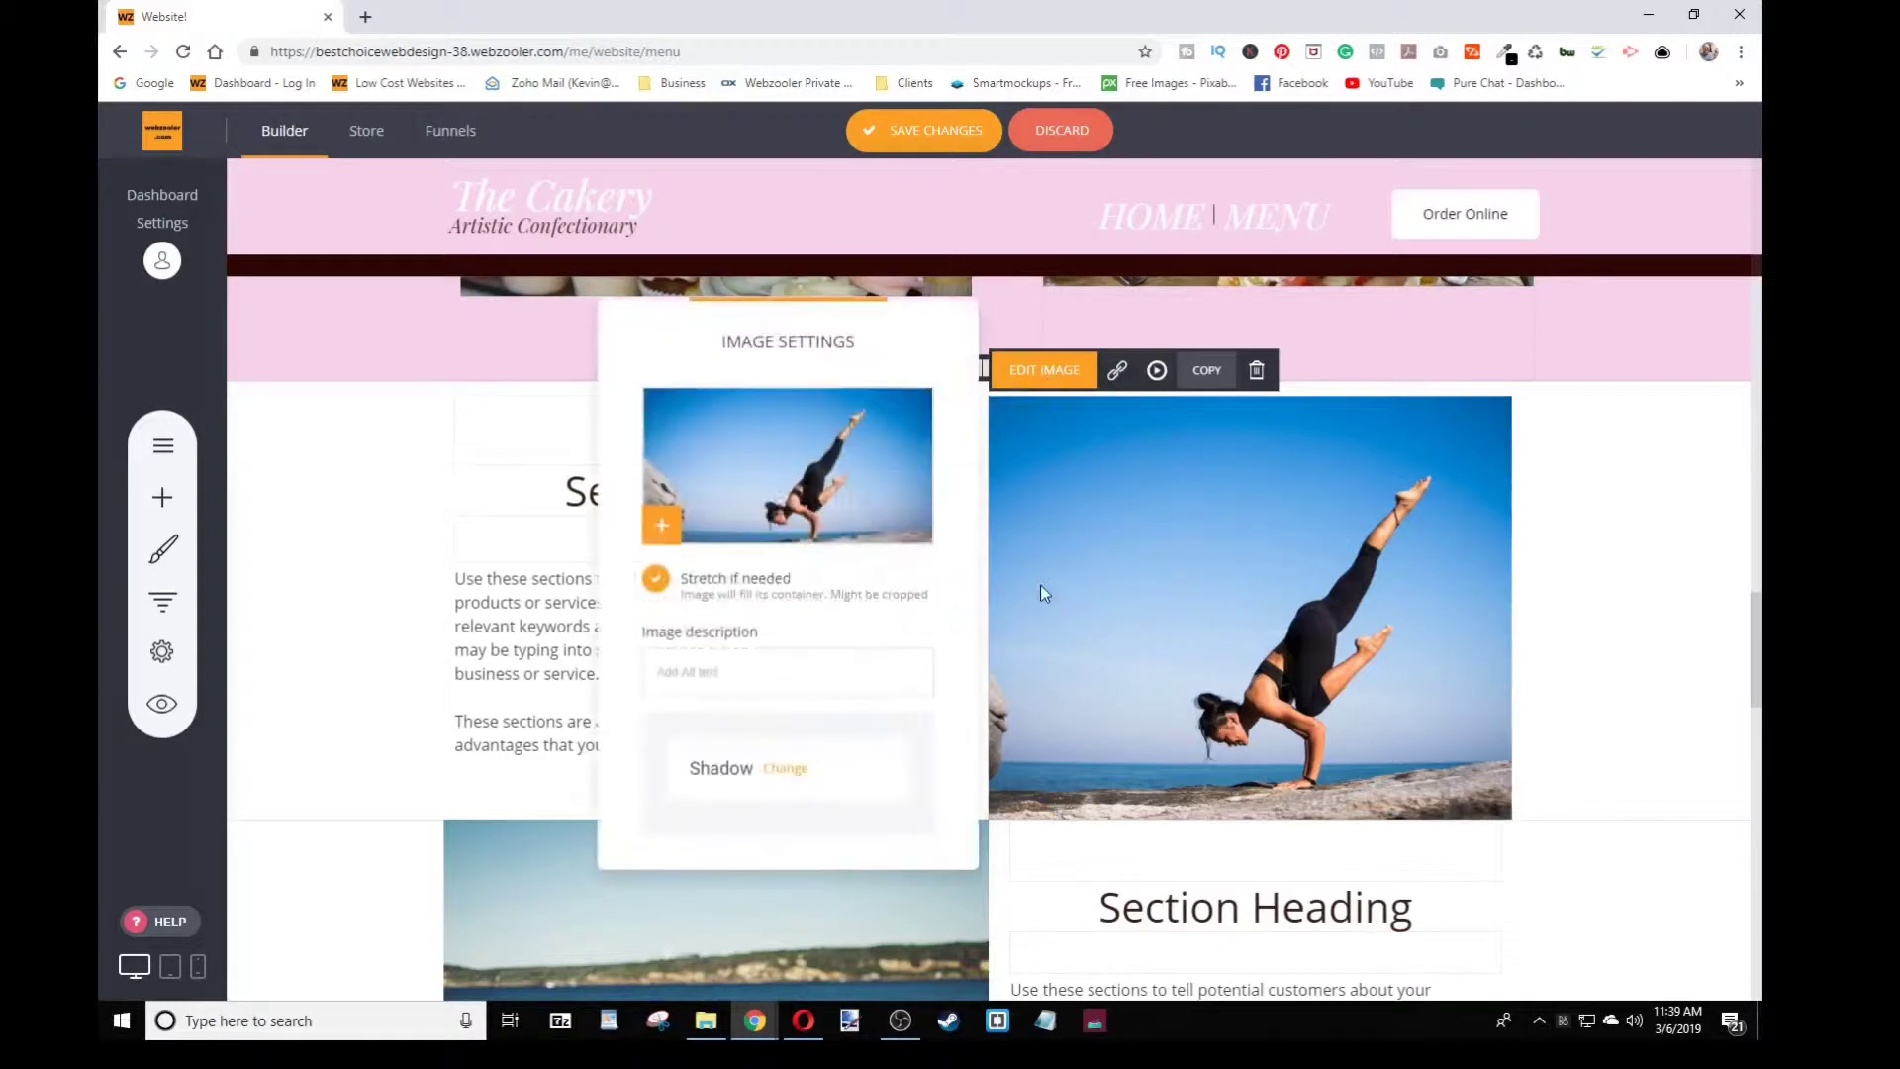
{"action": "left_click", "coordinate": [780, 500]}
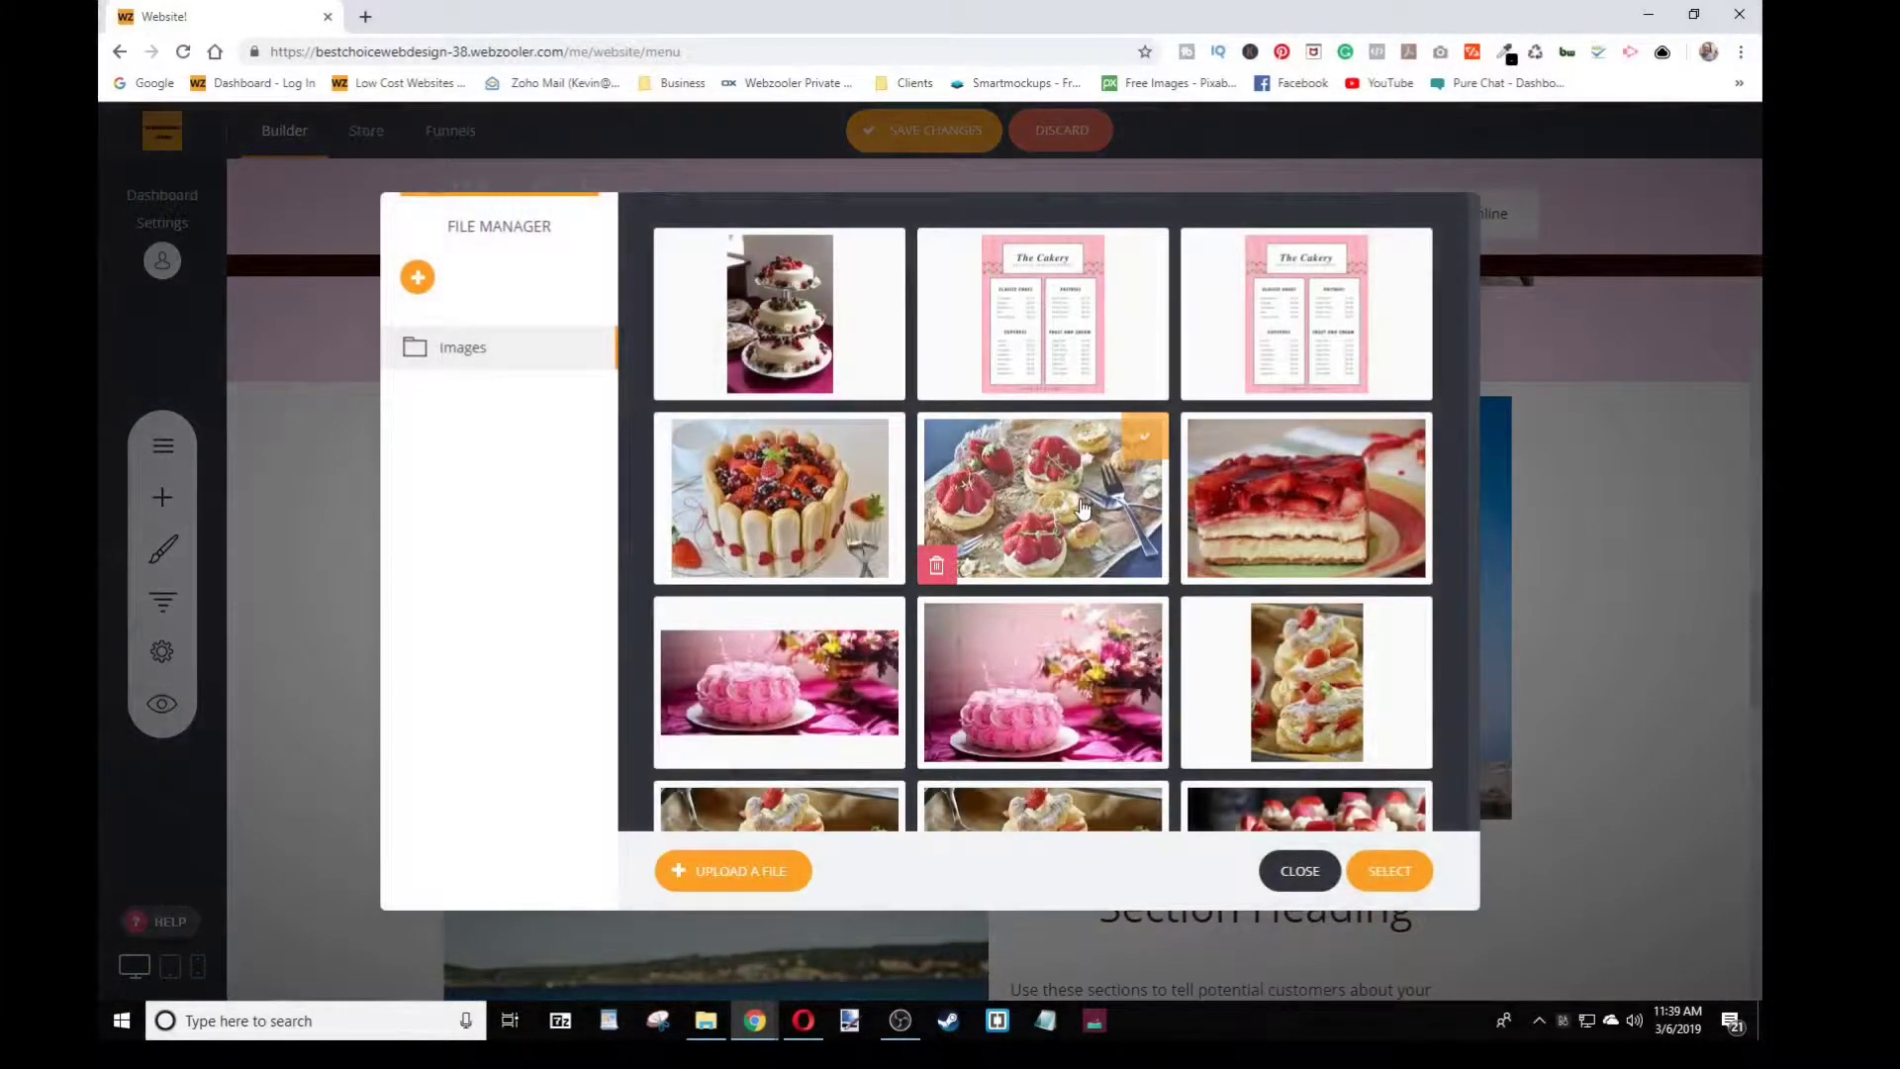
{"action": "left_click", "coordinate": [1301, 510]}
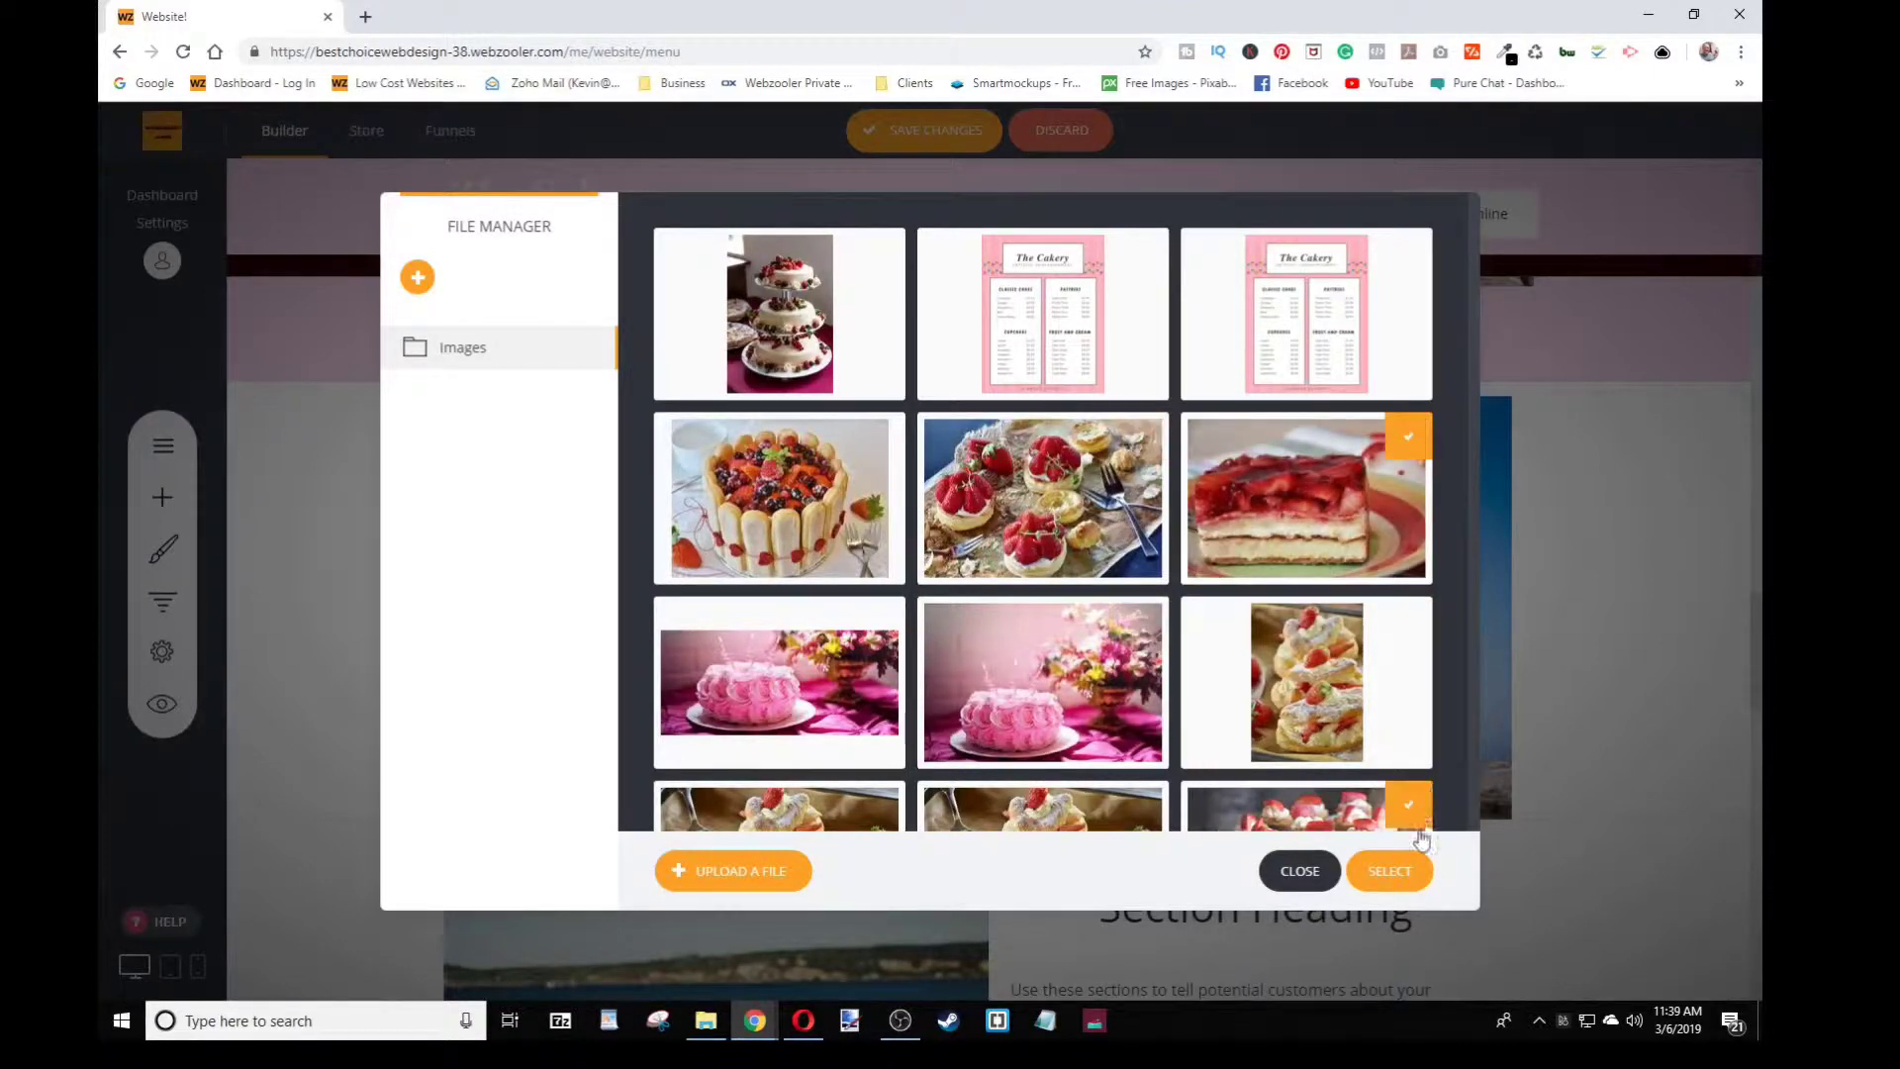
{"action": "left_click", "coordinate": [1390, 871]}
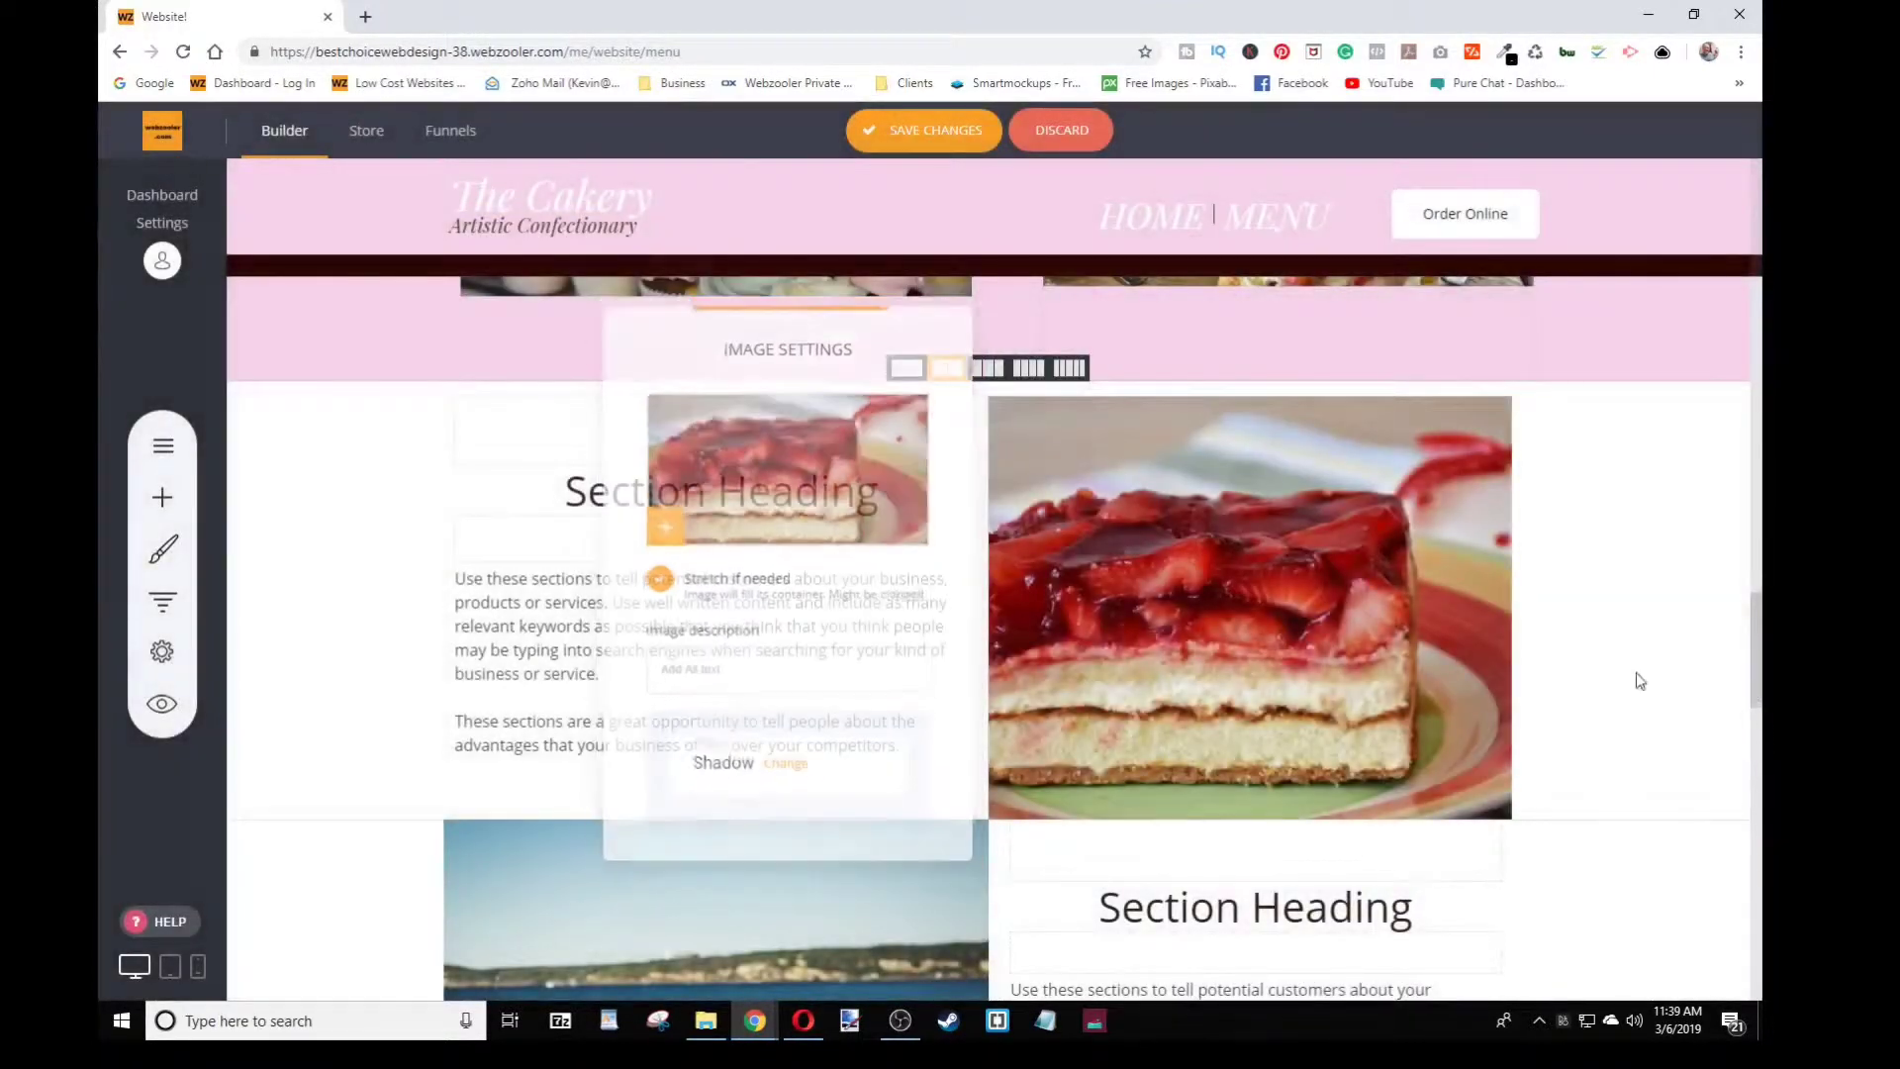
Replace the beach yoga photo beside the second section heading with the strawberry tartlets on a glass stand from the library
{"action": "scroll", "coordinate": [1218, 604], "scroll_direction": "down", "scroll_amount": 3}
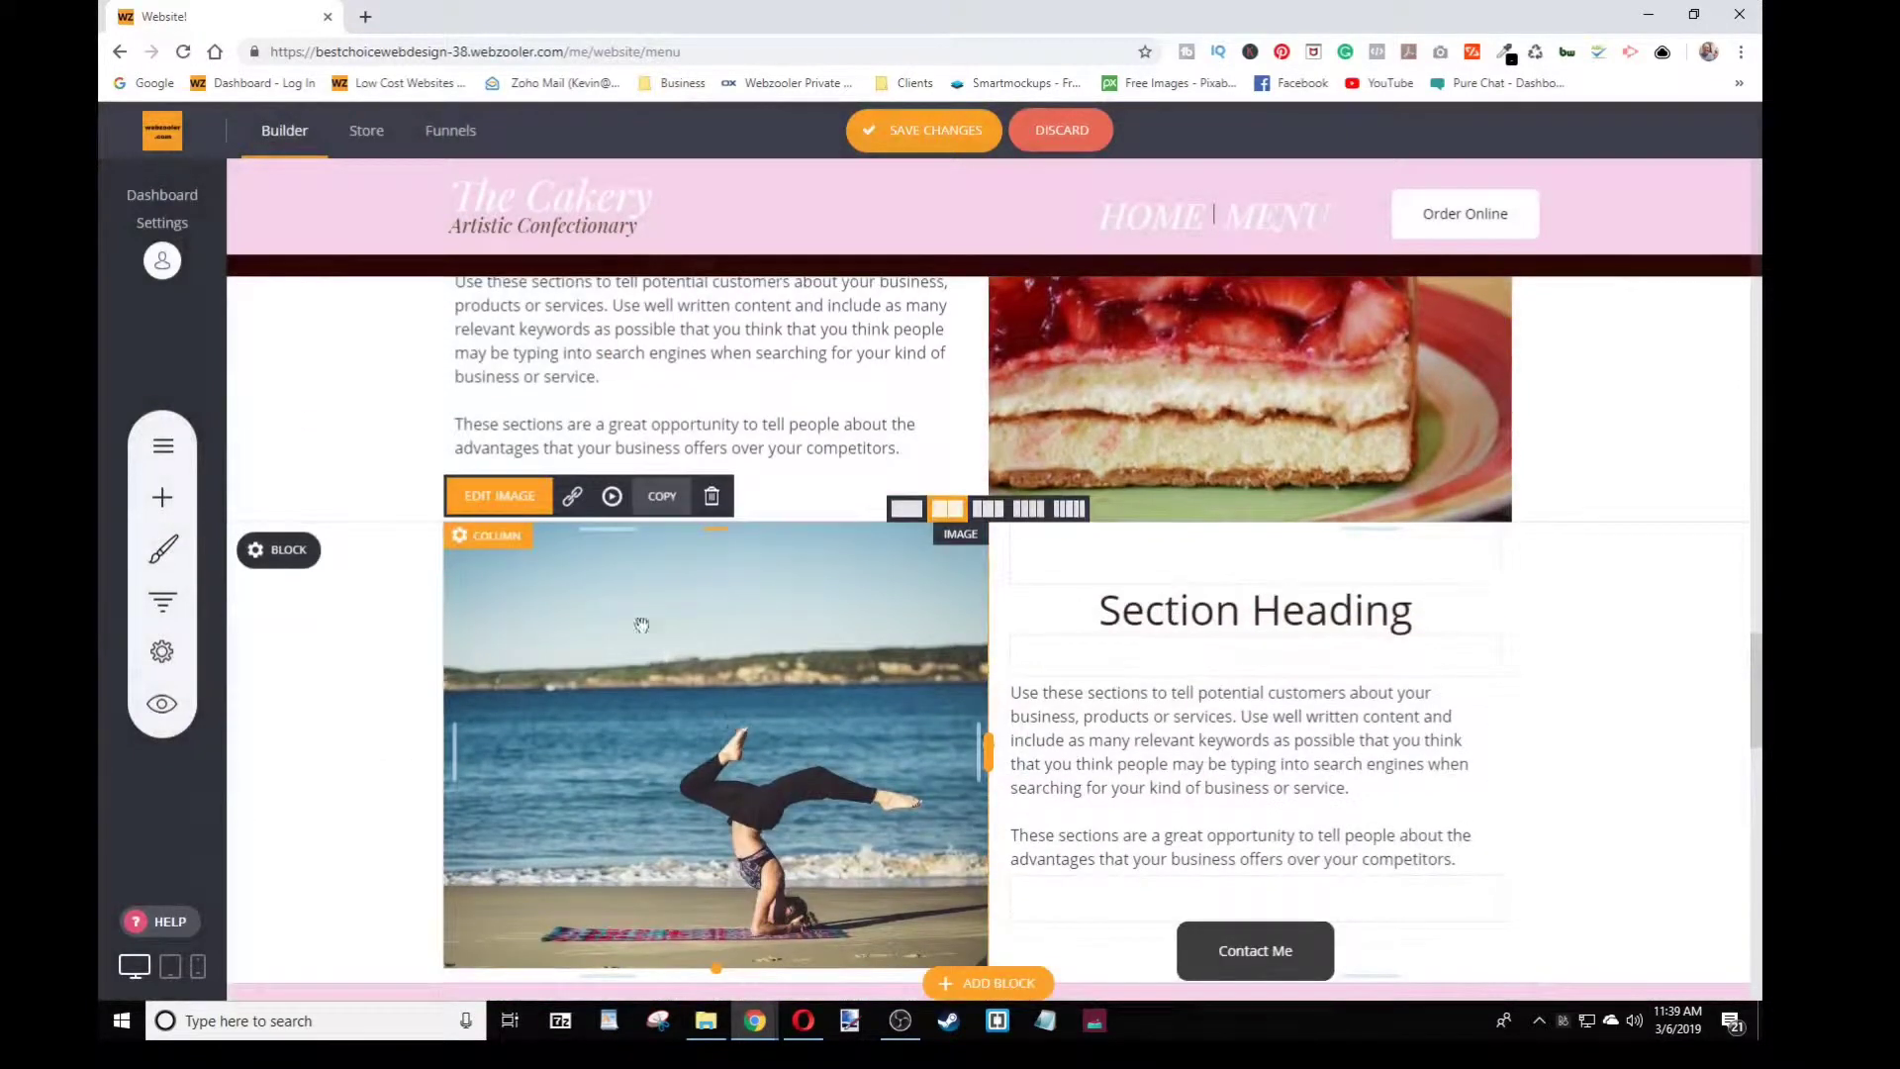
{"action": "left_click", "coordinate": [509, 499]}
{"action": "left_click", "coordinate": [1177, 602]}
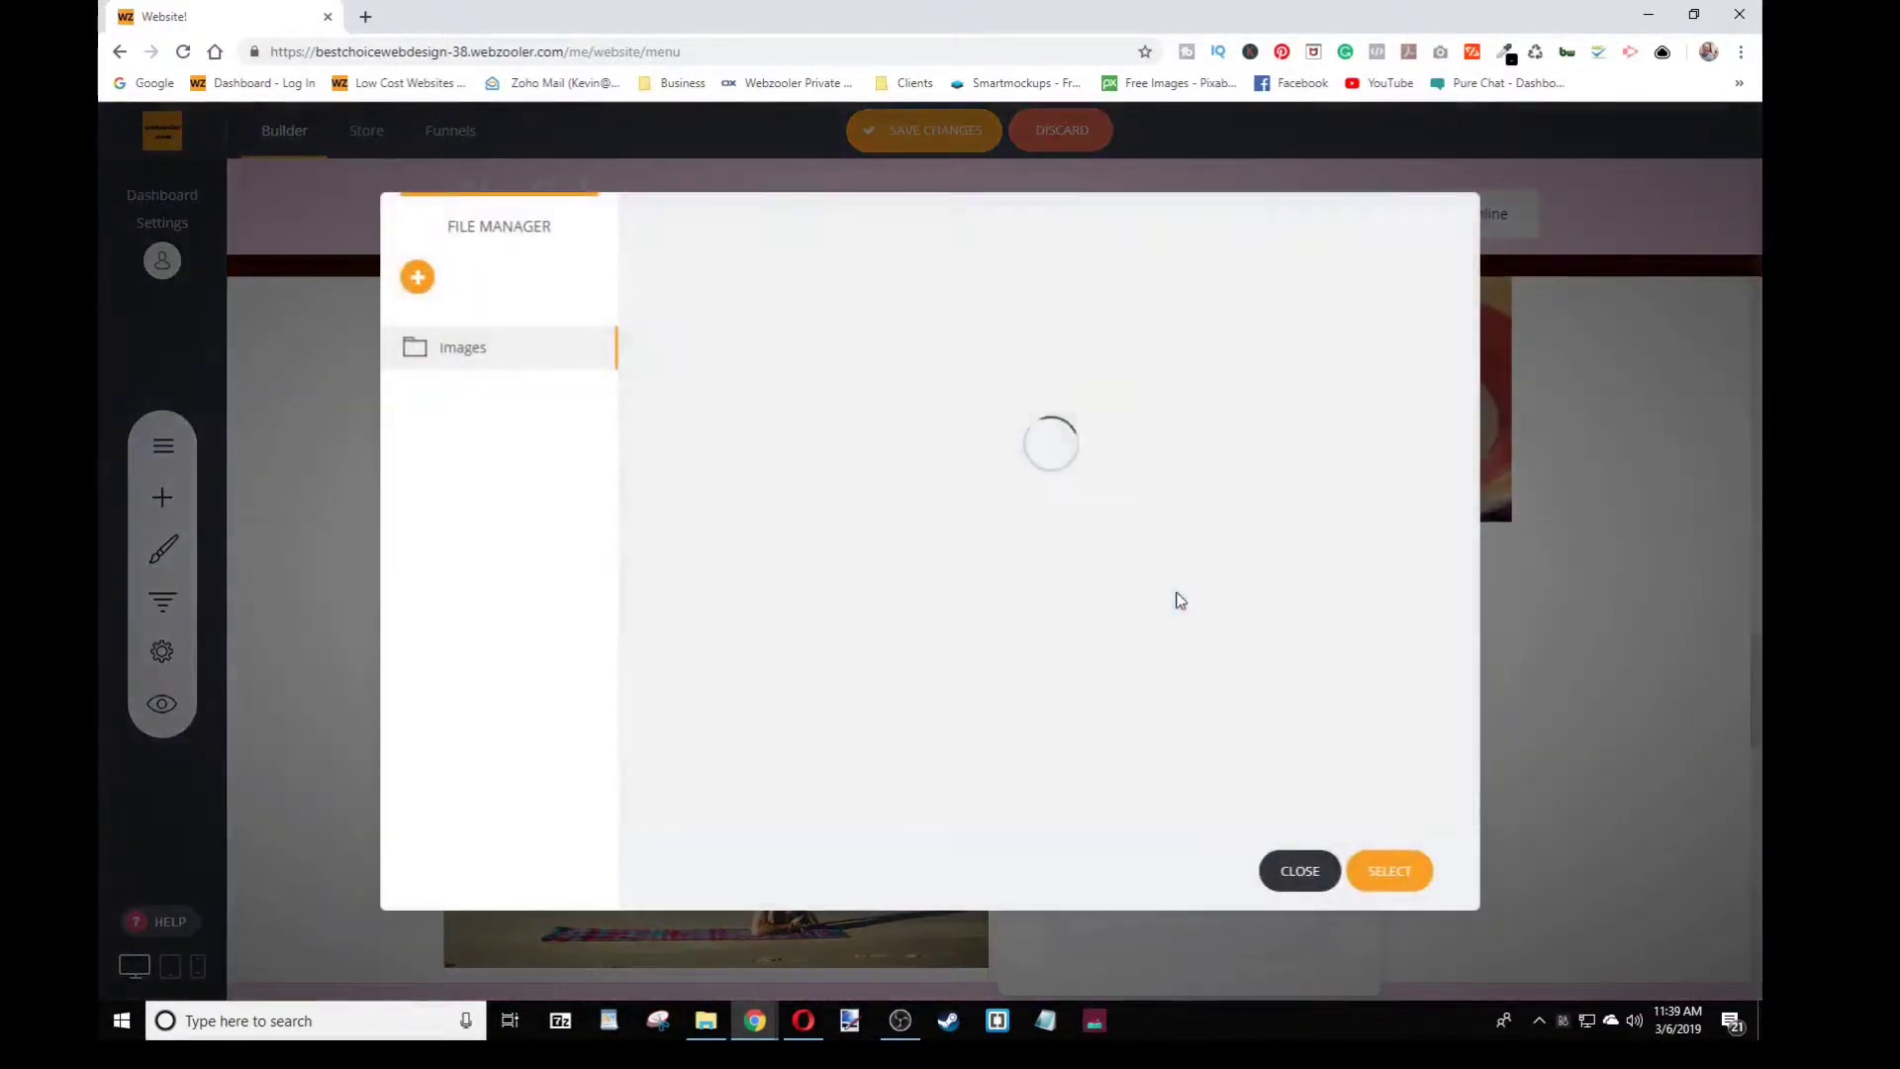
{"action": "scroll", "coordinate": [1180, 601], "scroll_direction": "down", "scroll_amount": 4}
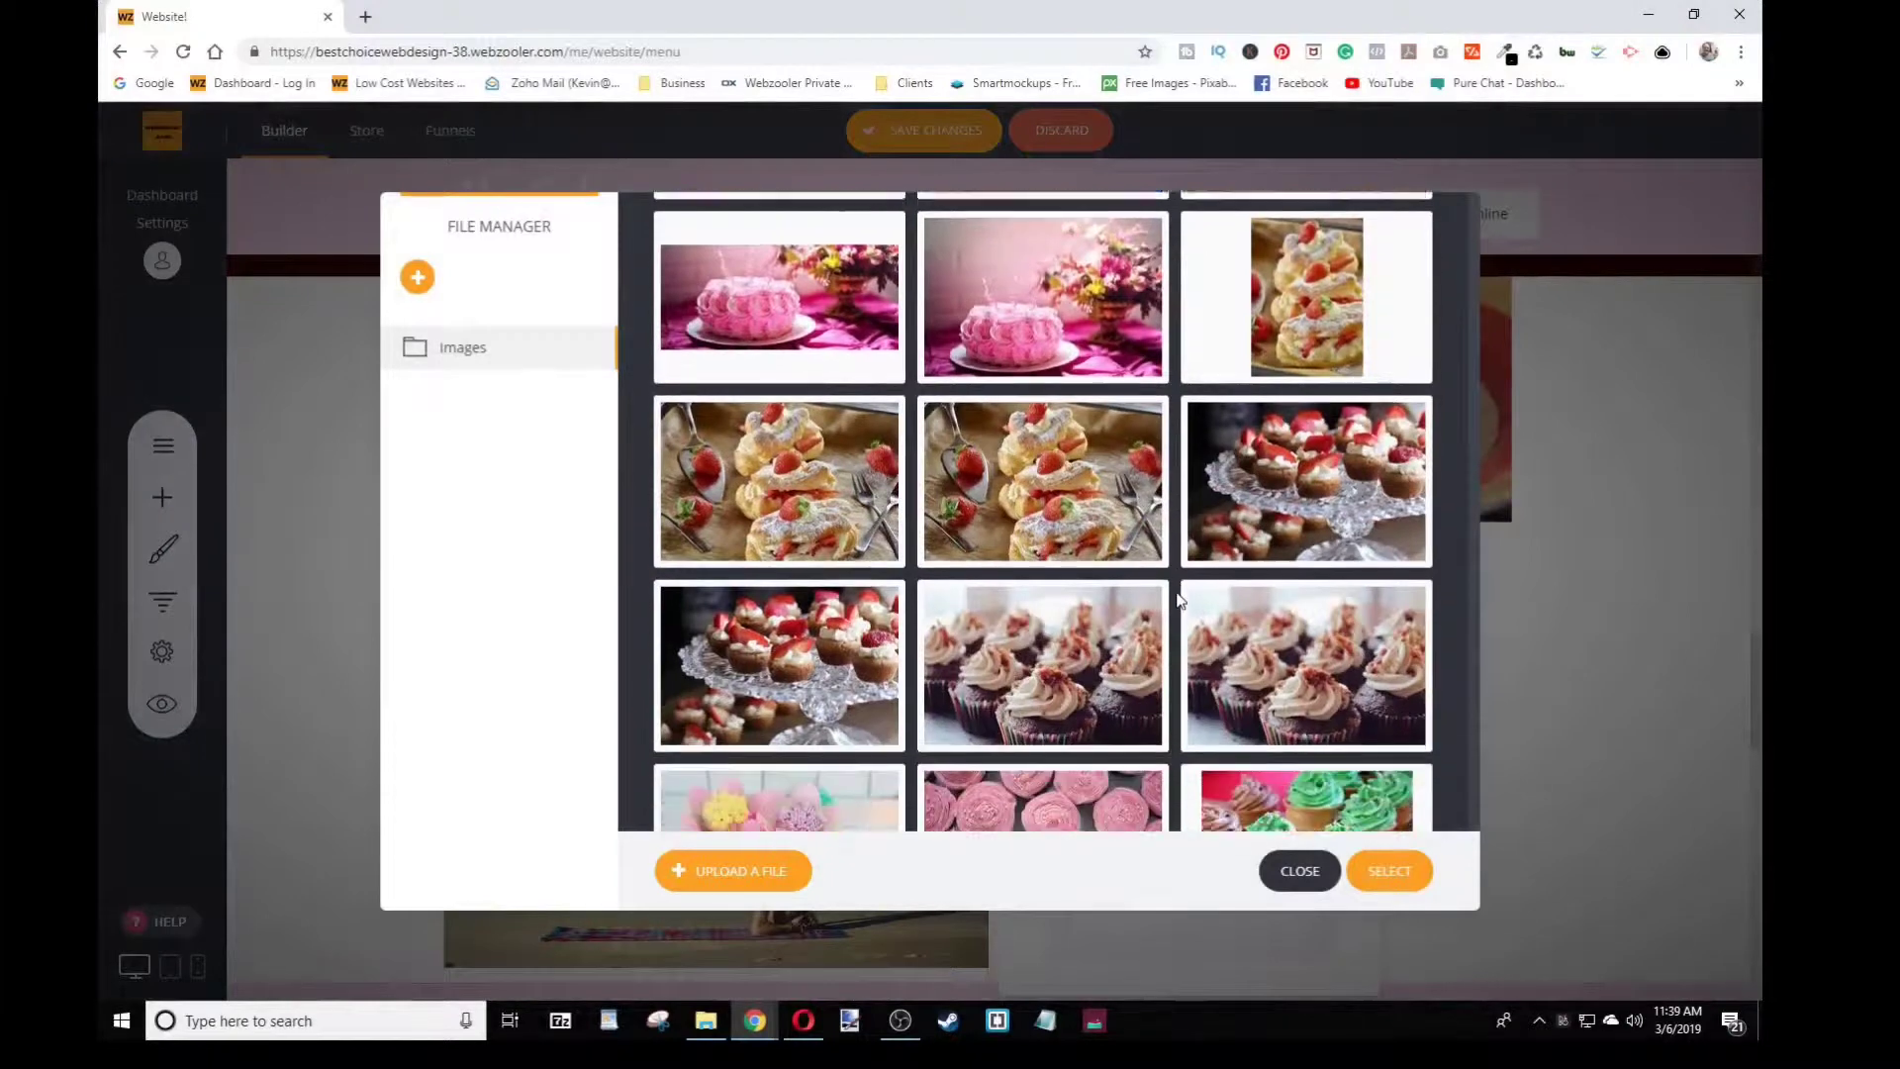
{"action": "left_click", "coordinate": [1247, 494]}
{"action": "left_click", "coordinate": [1391, 872]}
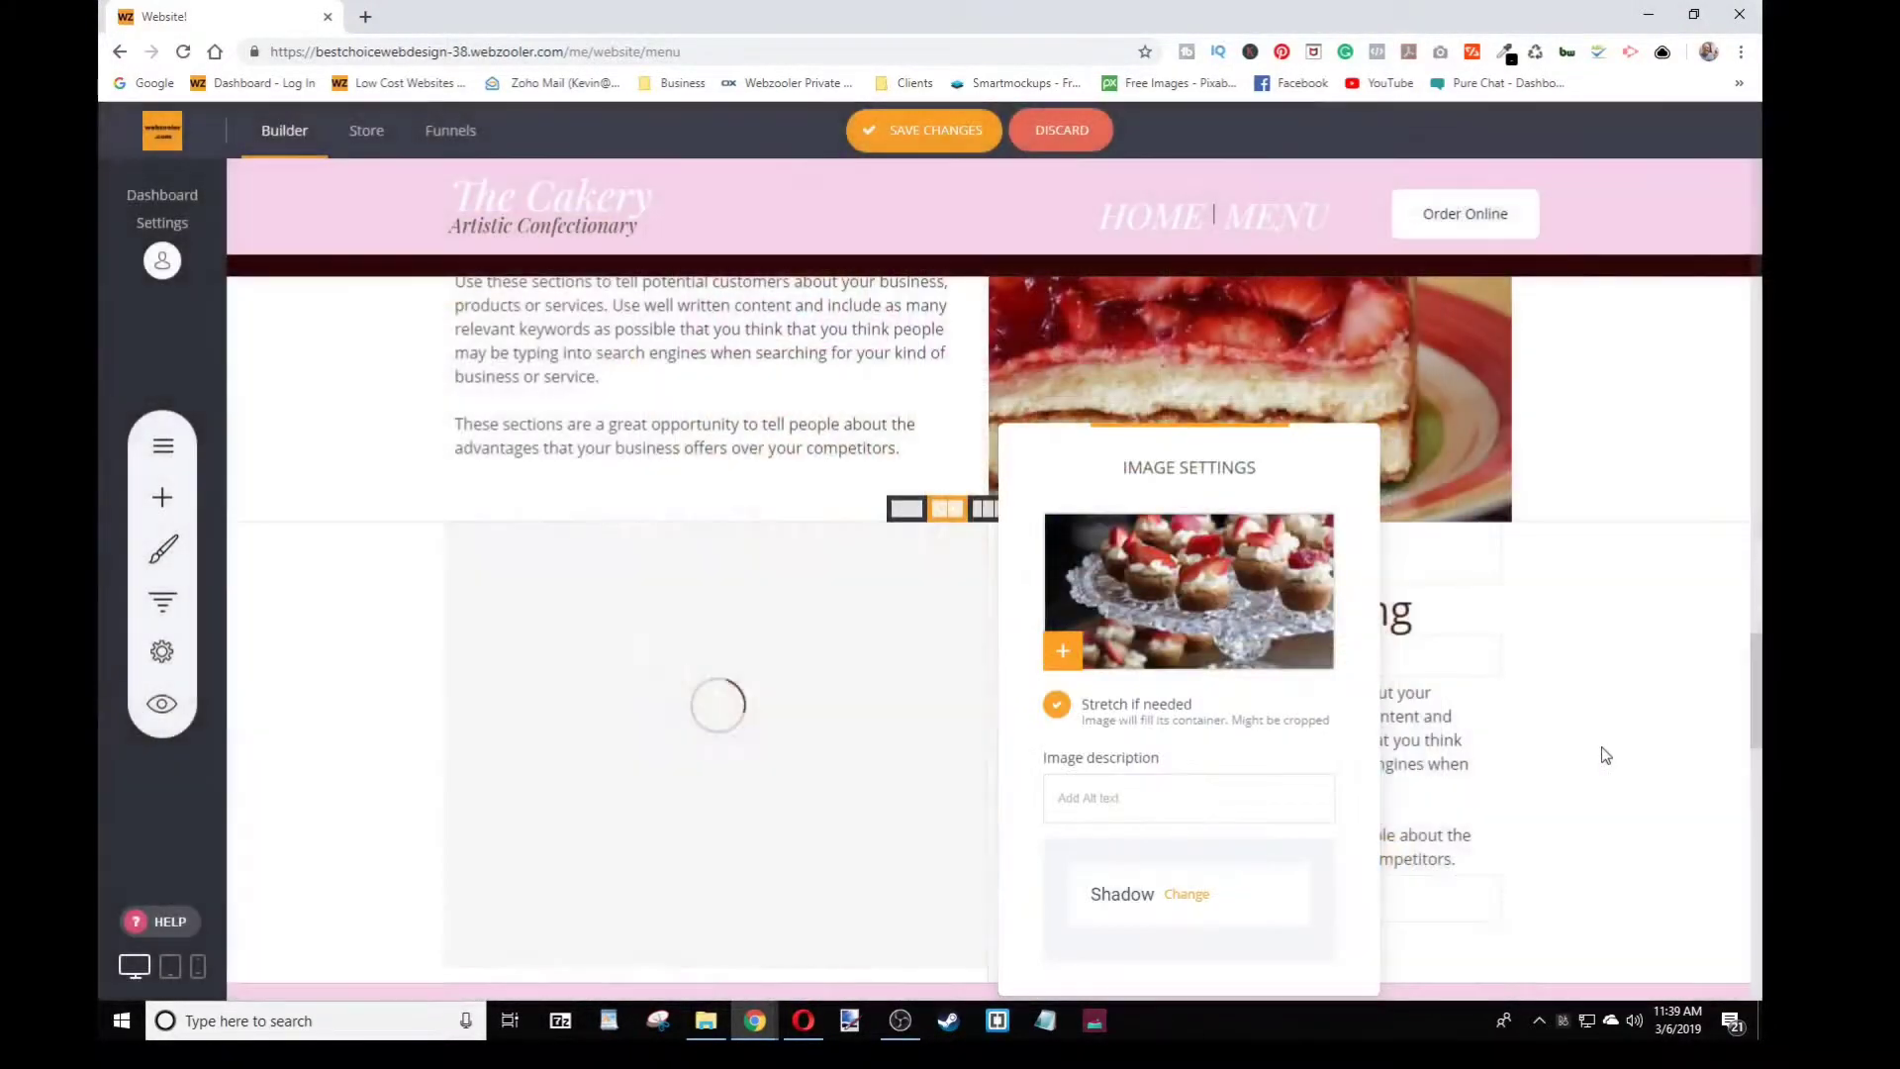
{"action": "left_click", "coordinate": [1619, 733]}
Set the background colour of the block with the strawberry cake slice to the light pink global colour
{"action": "scroll", "coordinate": [1108, 409], "scroll_direction": "up", "scroll_amount": 2}
{"action": "scroll", "coordinate": [1108, 409], "scroll_direction": "up", "scroll_amount": 3}
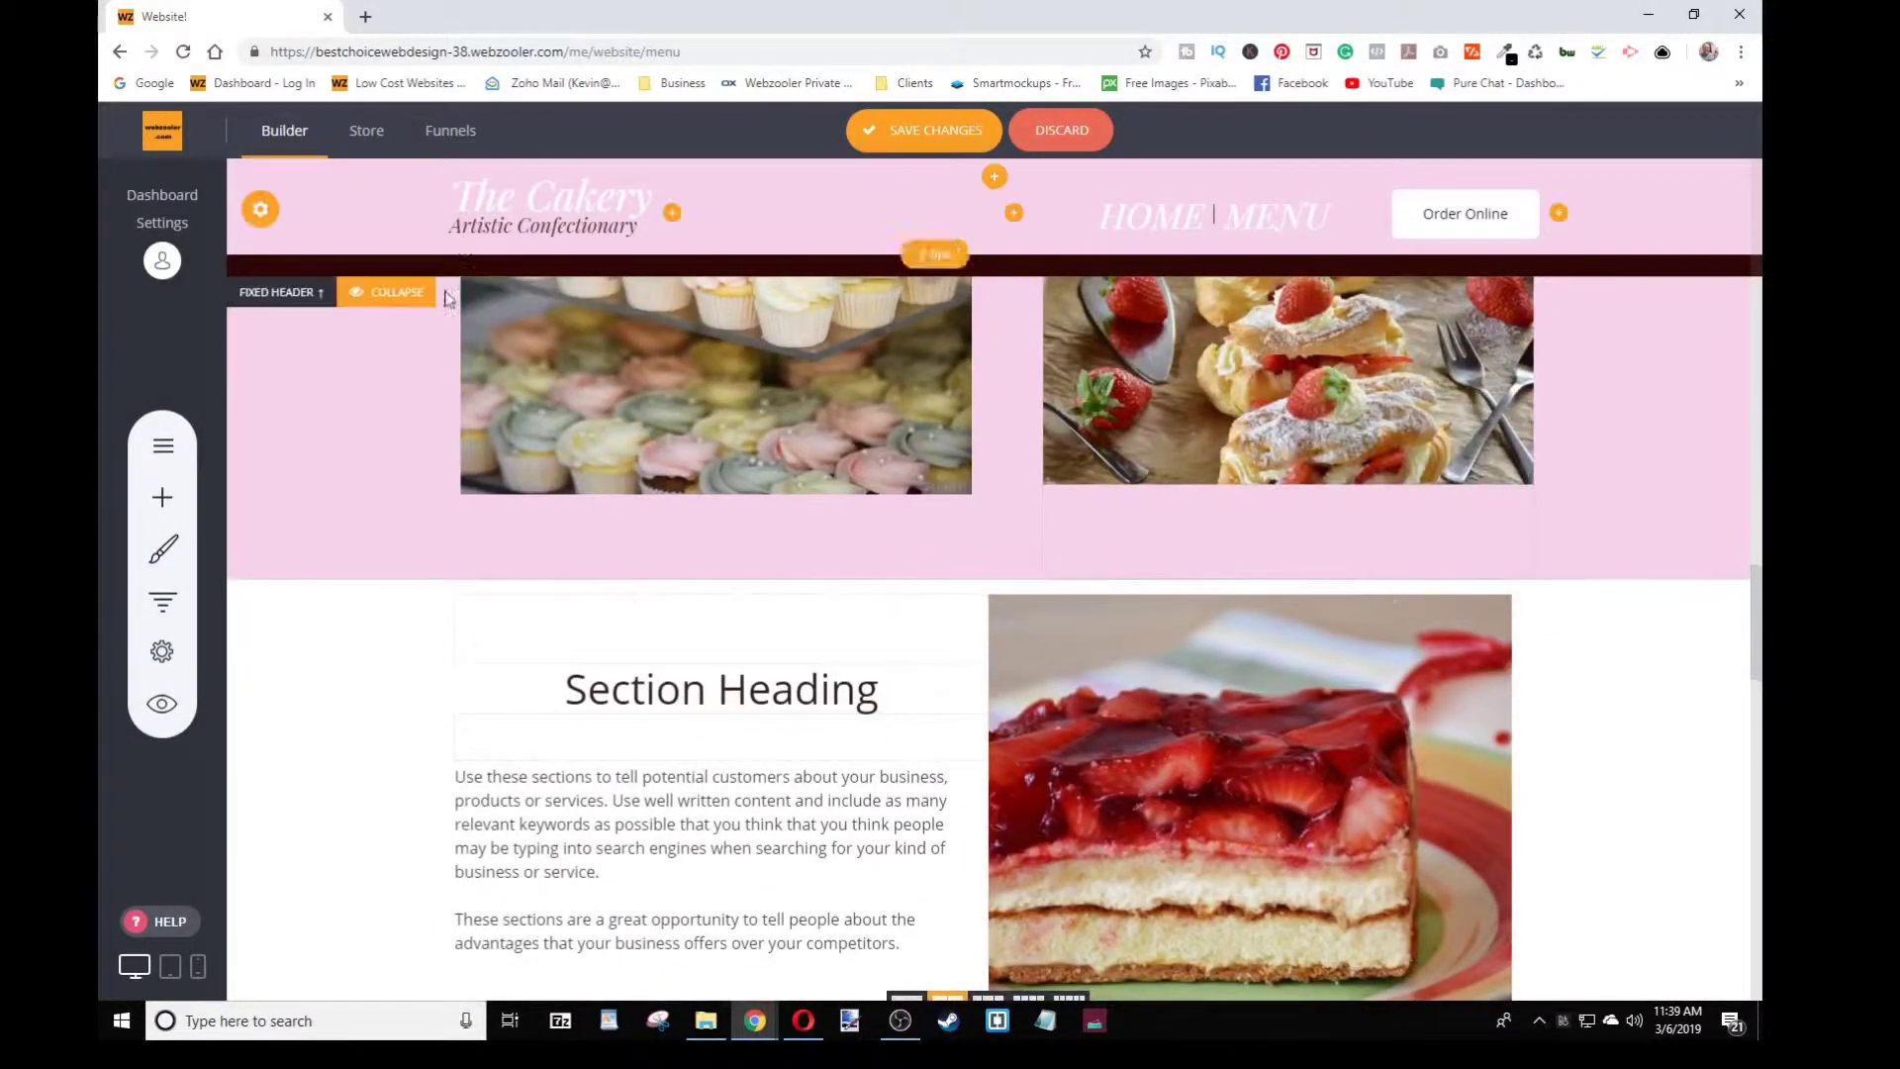
{"action": "scroll", "coordinate": [390, 479], "scroll_direction": "up", "scroll_amount": 8}
{"action": "scroll", "coordinate": [390, 483], "scroll_direction": "down", "scroll_amount": 8}
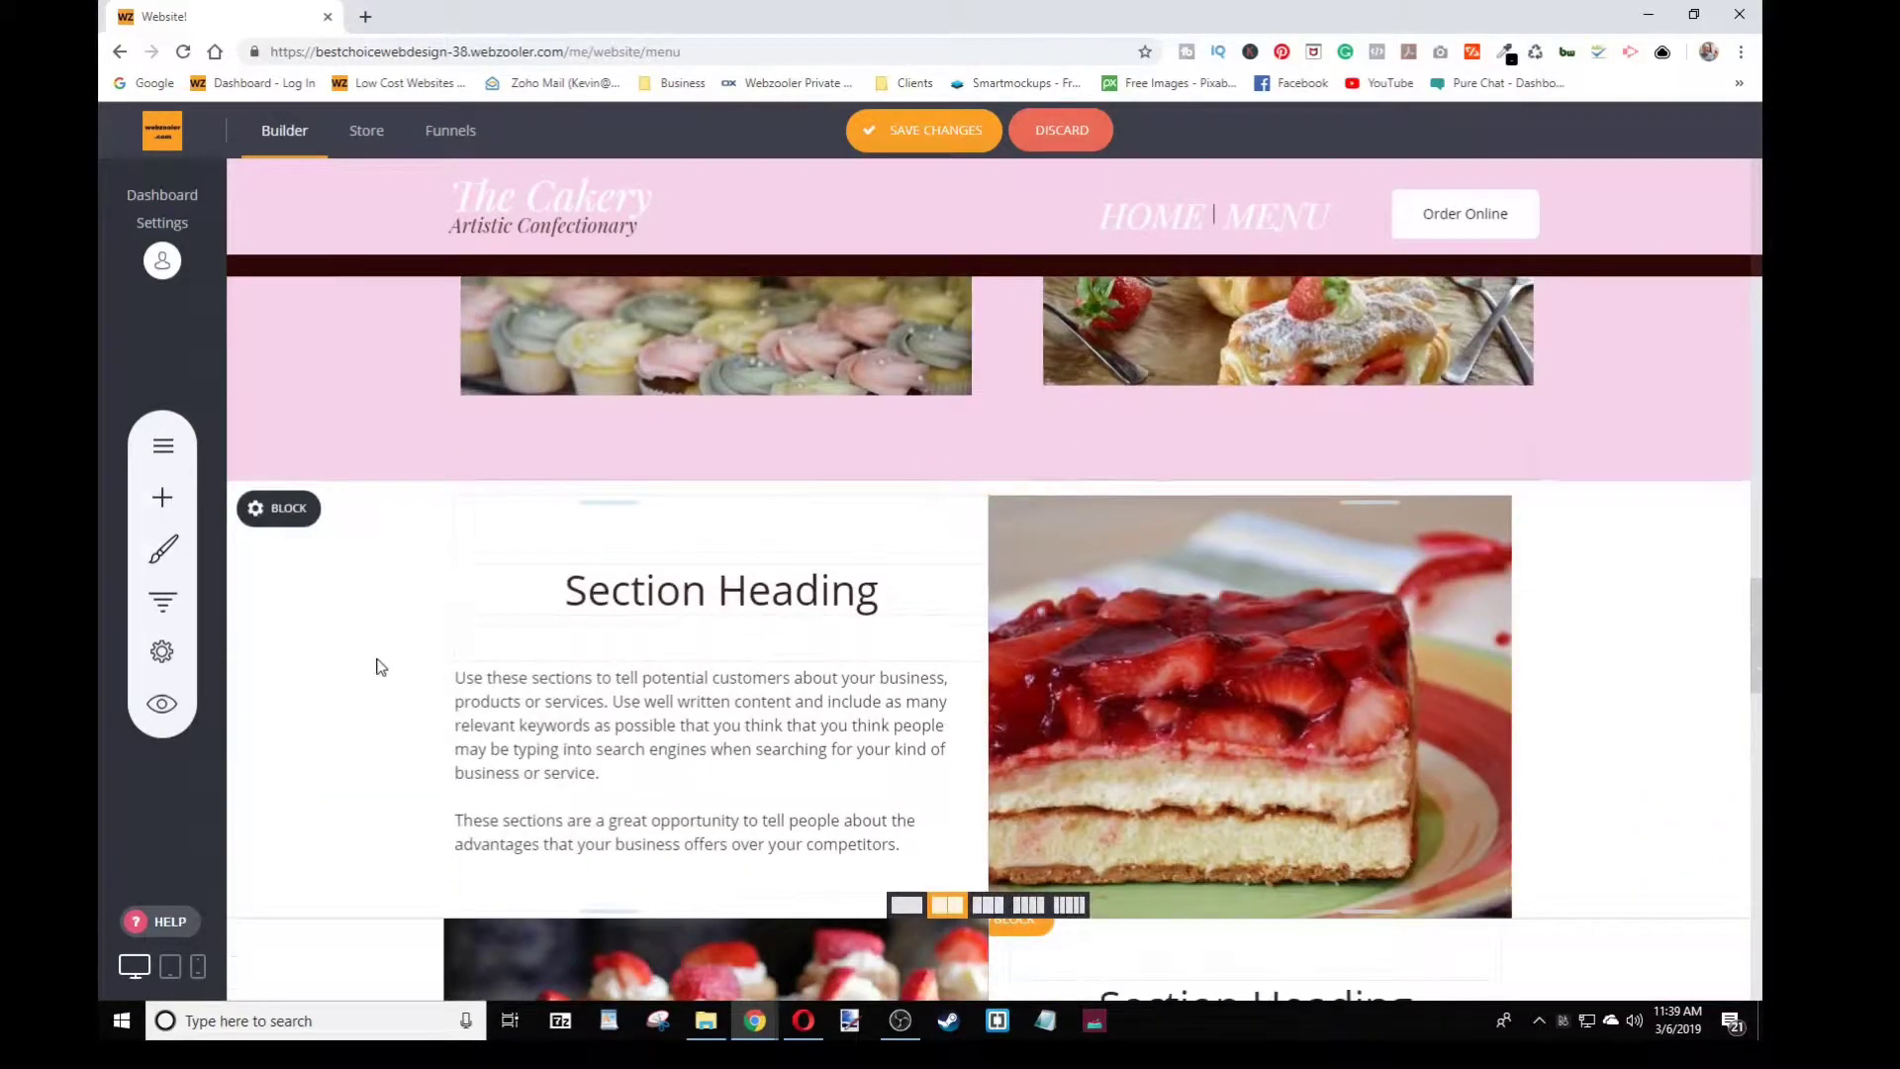
{"action": "mouse_move", "coordinate": [305, 511]}
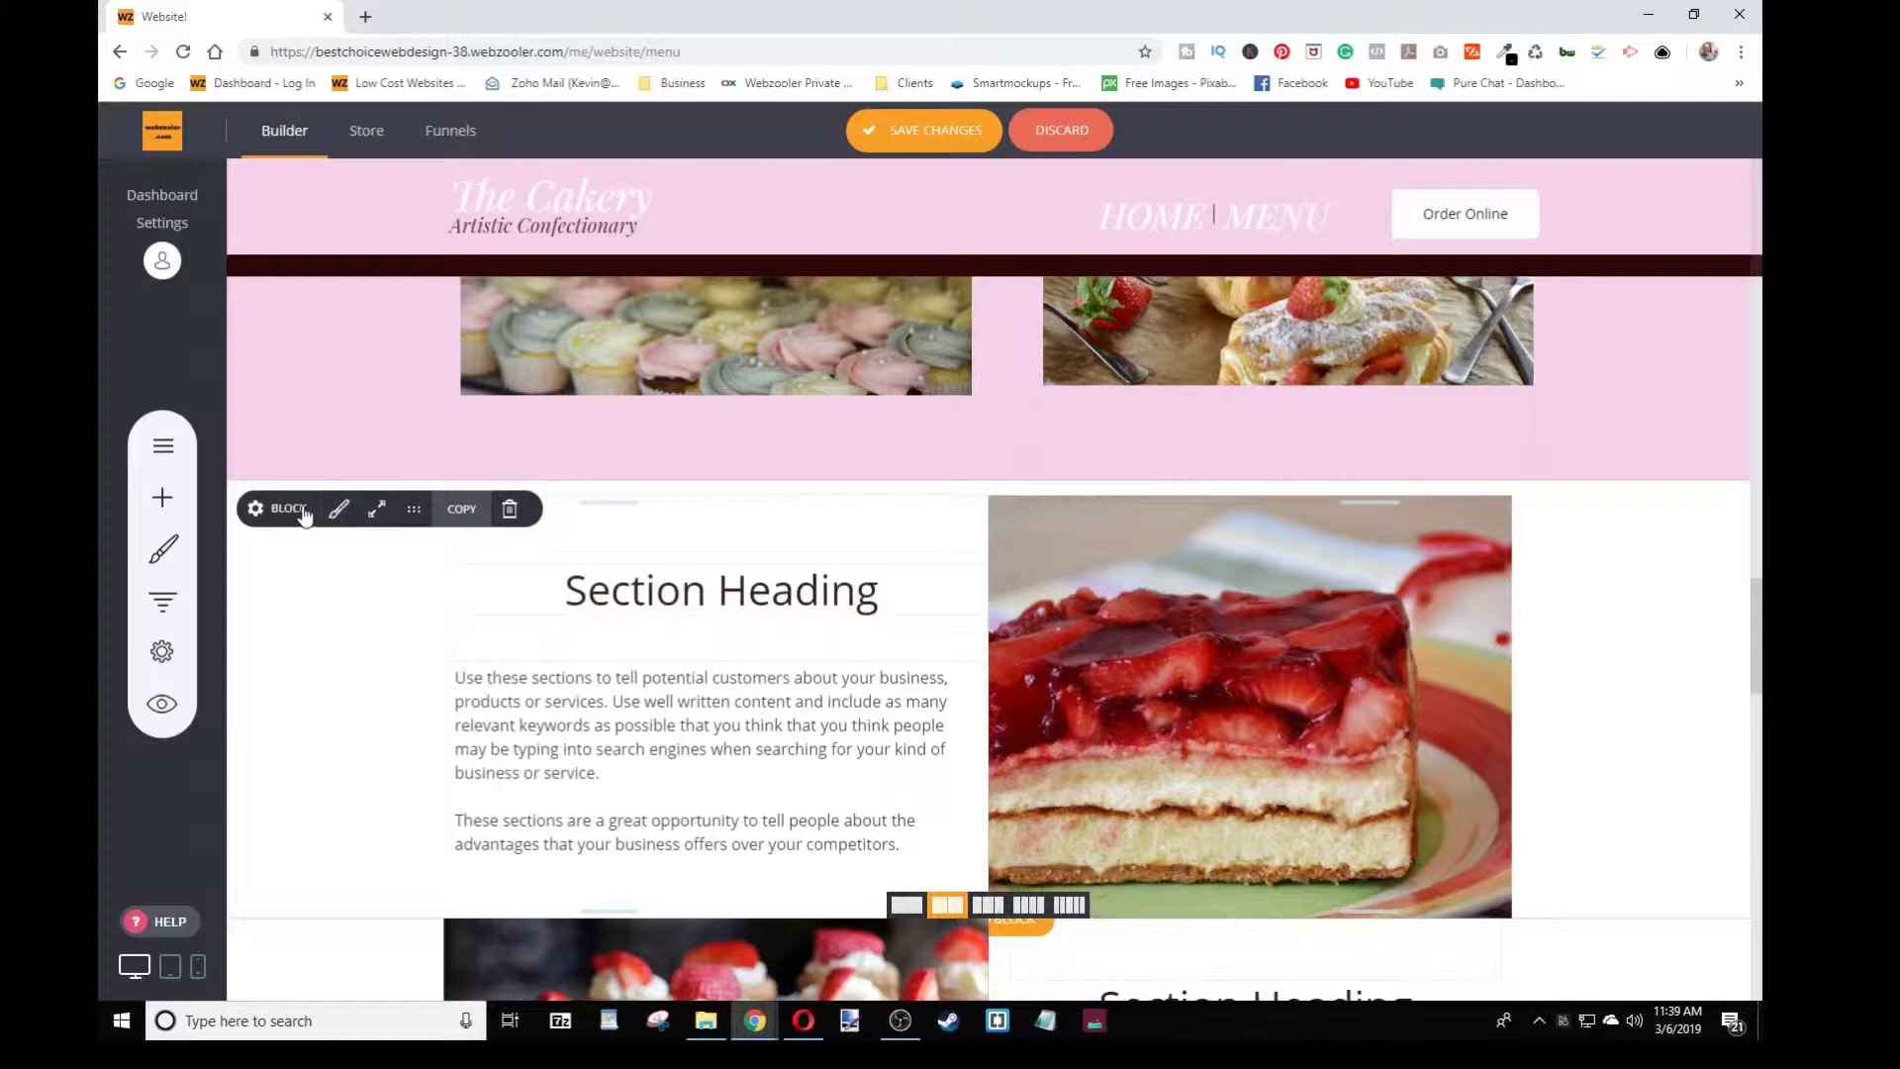
{"action": "left_click", "coordinate": [340, 514]}
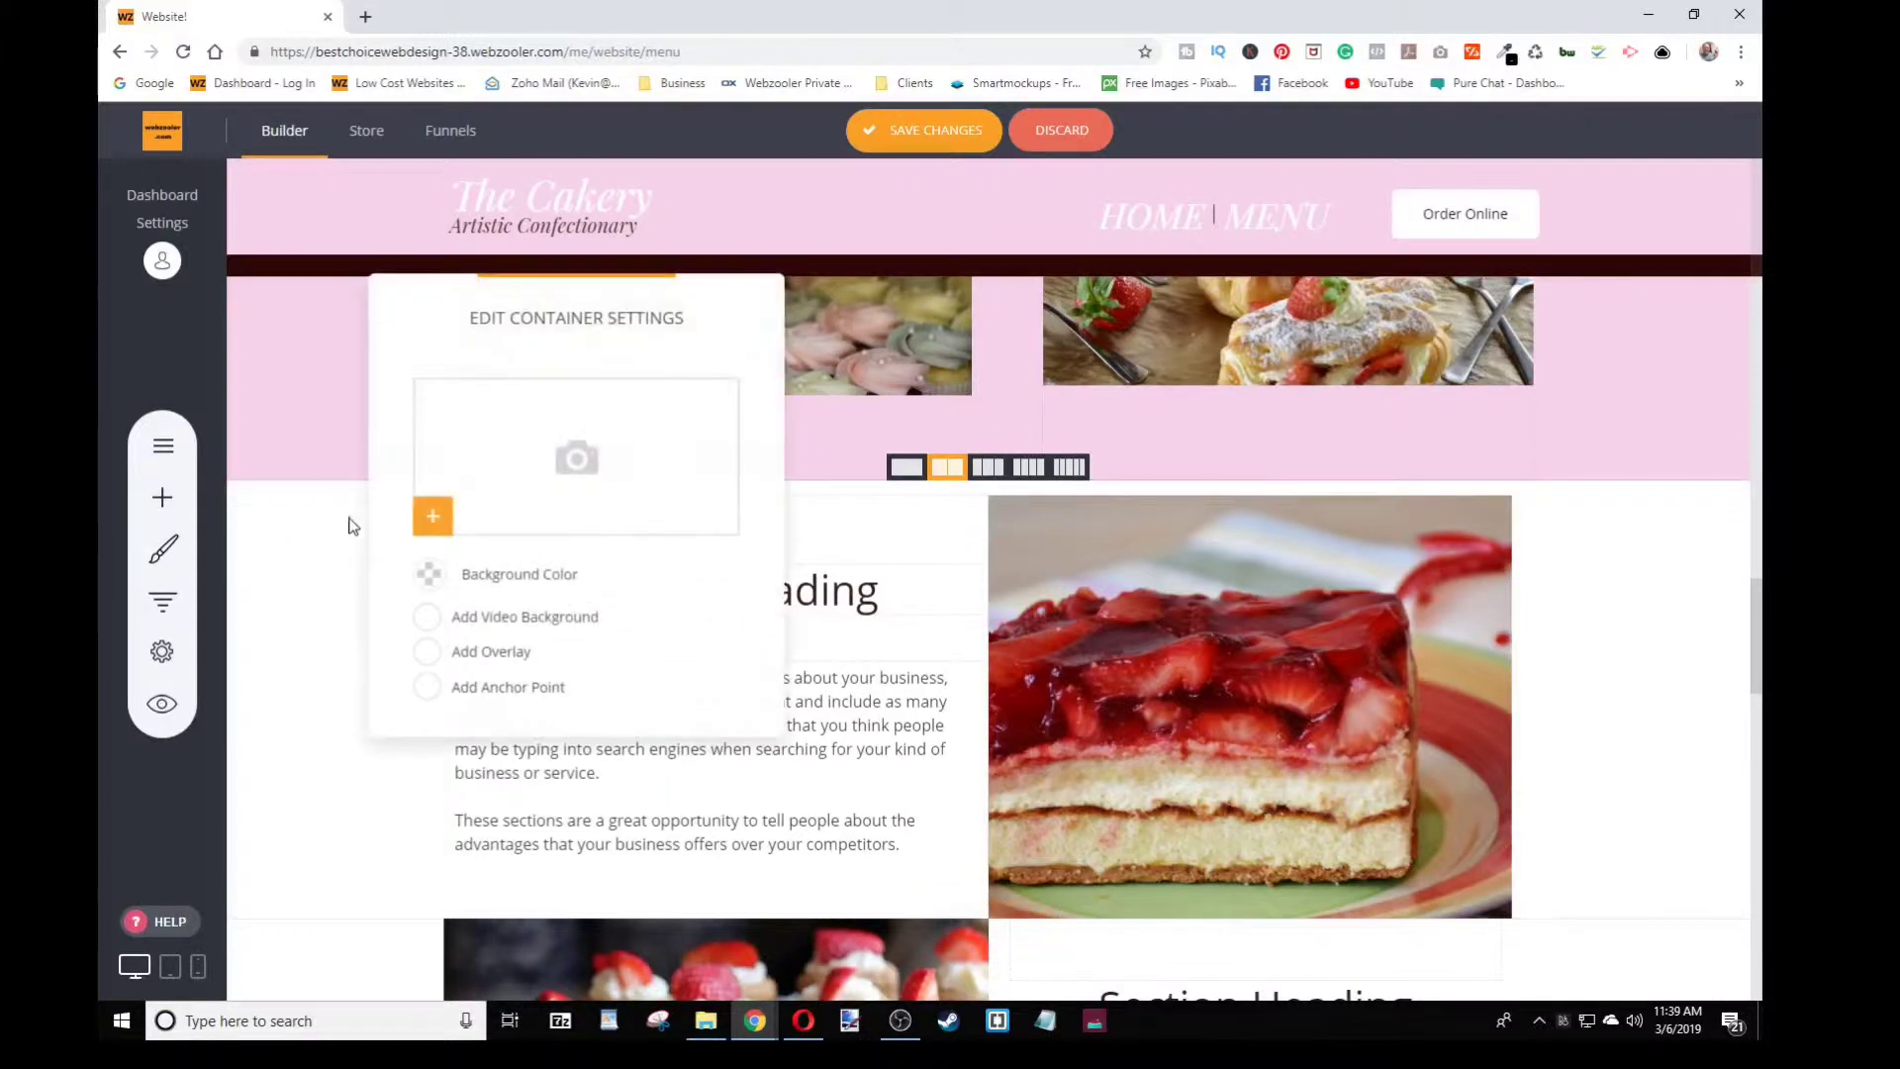
{"action": "left_click", "coordinate": [431, 576]}
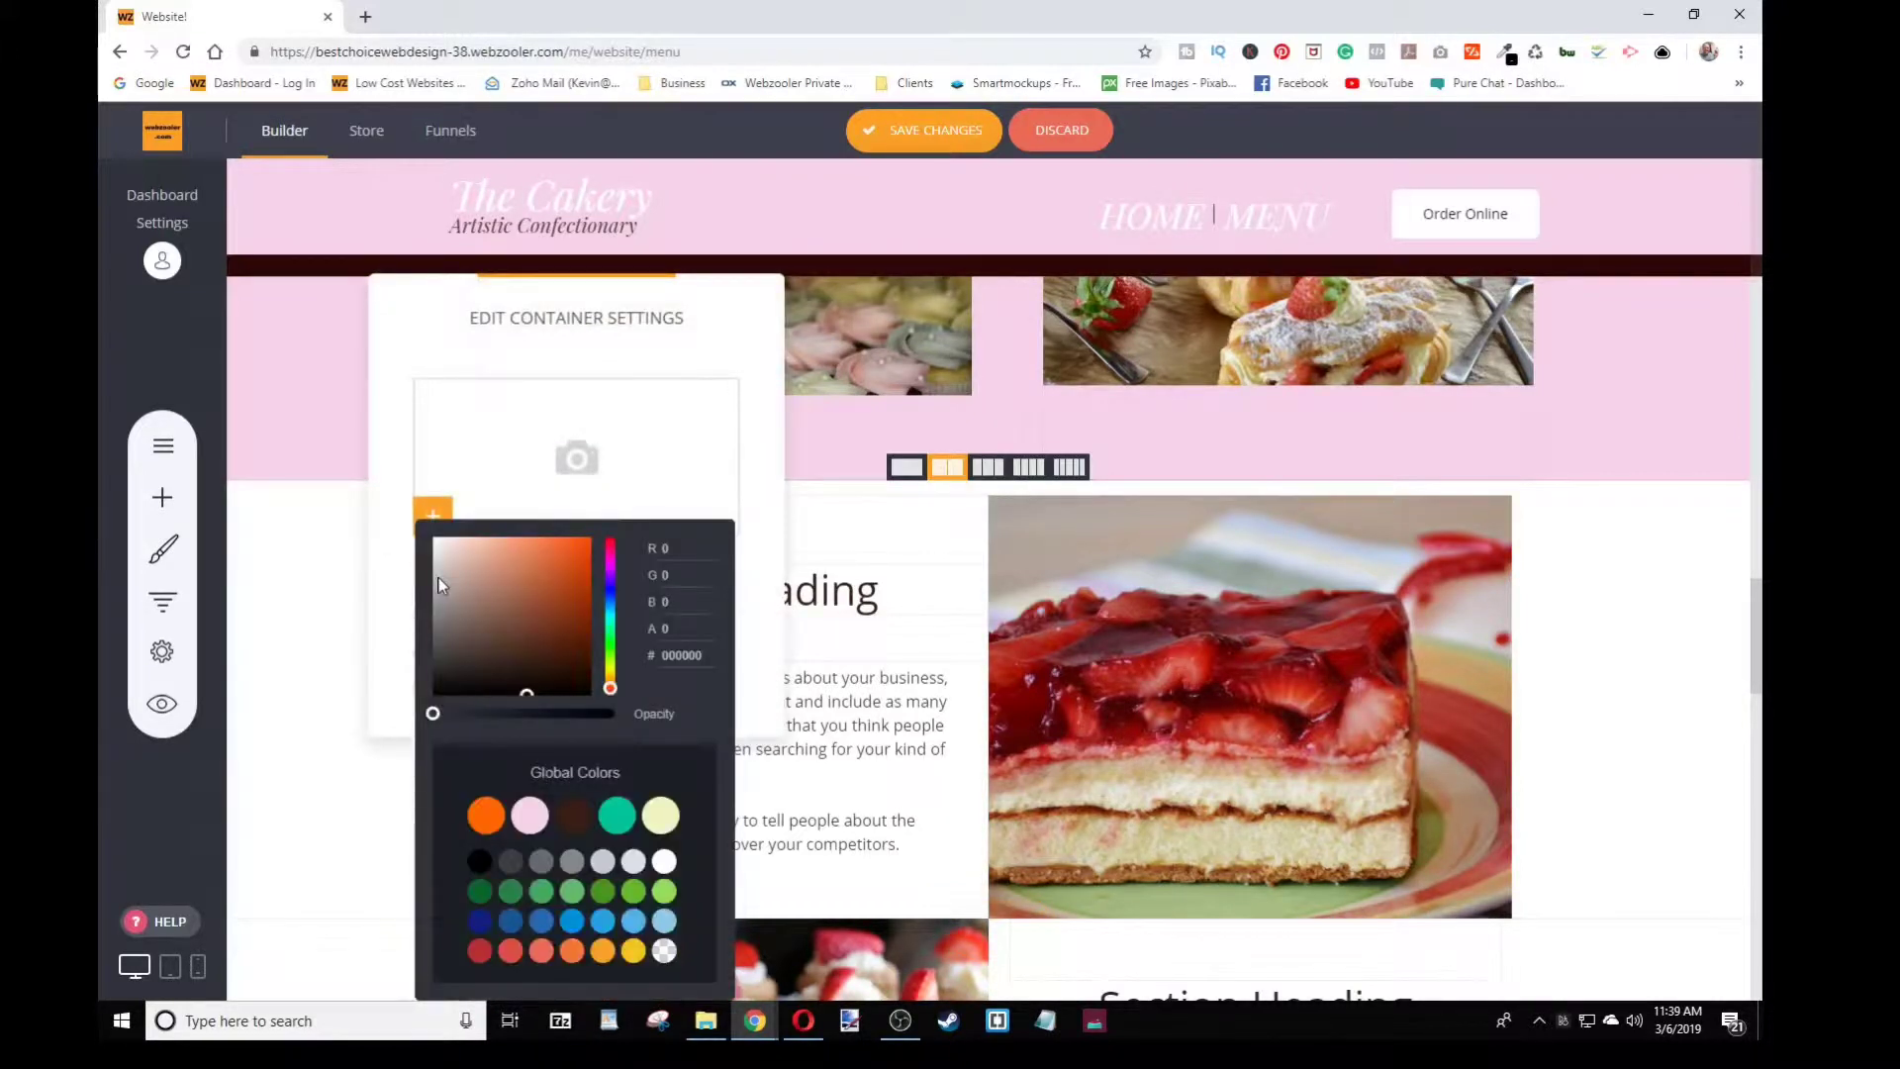
{"action": "left_click", "coordinate": [531, 818]}
{"action": "left_click", "coordinate": [317, 600]}
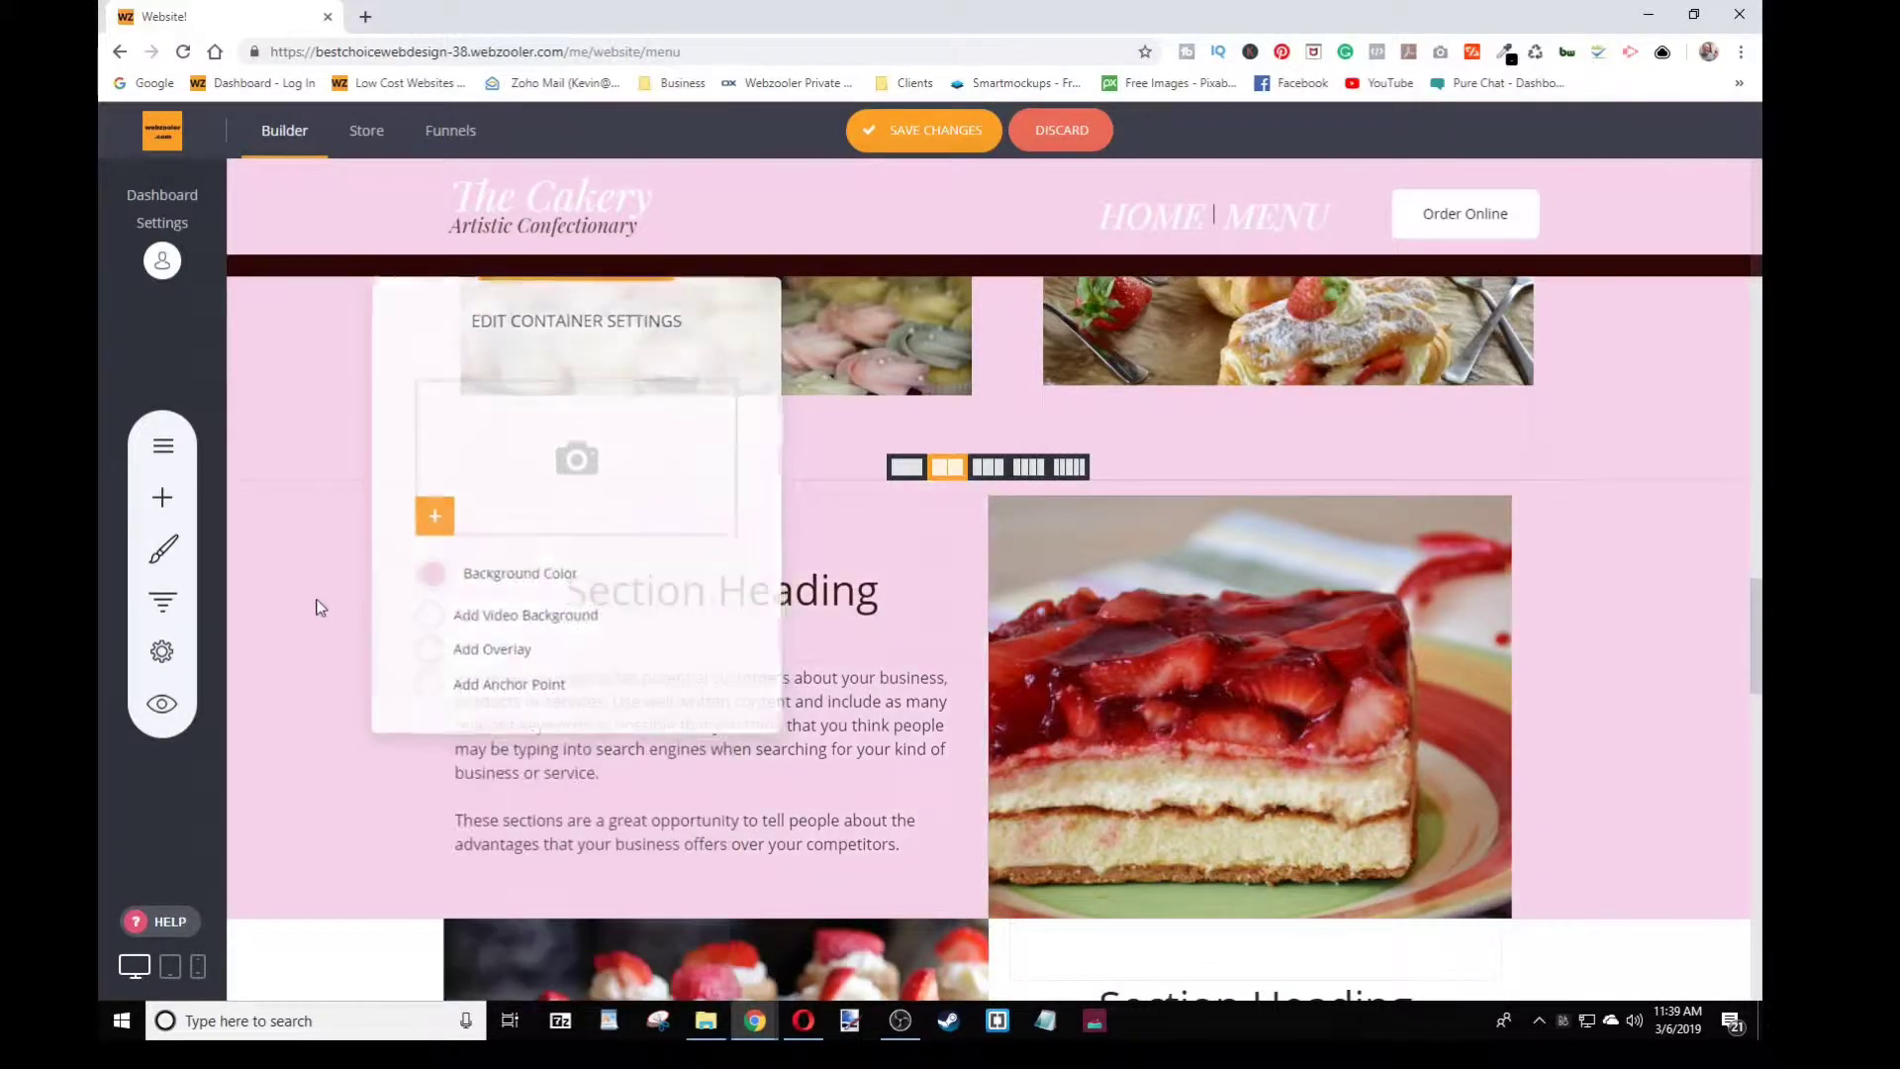
Set the background colour of the block with the strawberry tartlets to the light pink global colour
{"action": "scroll", "coordinate": [547, 518], "scroll_direction": "down", "scroll_amount": 5}
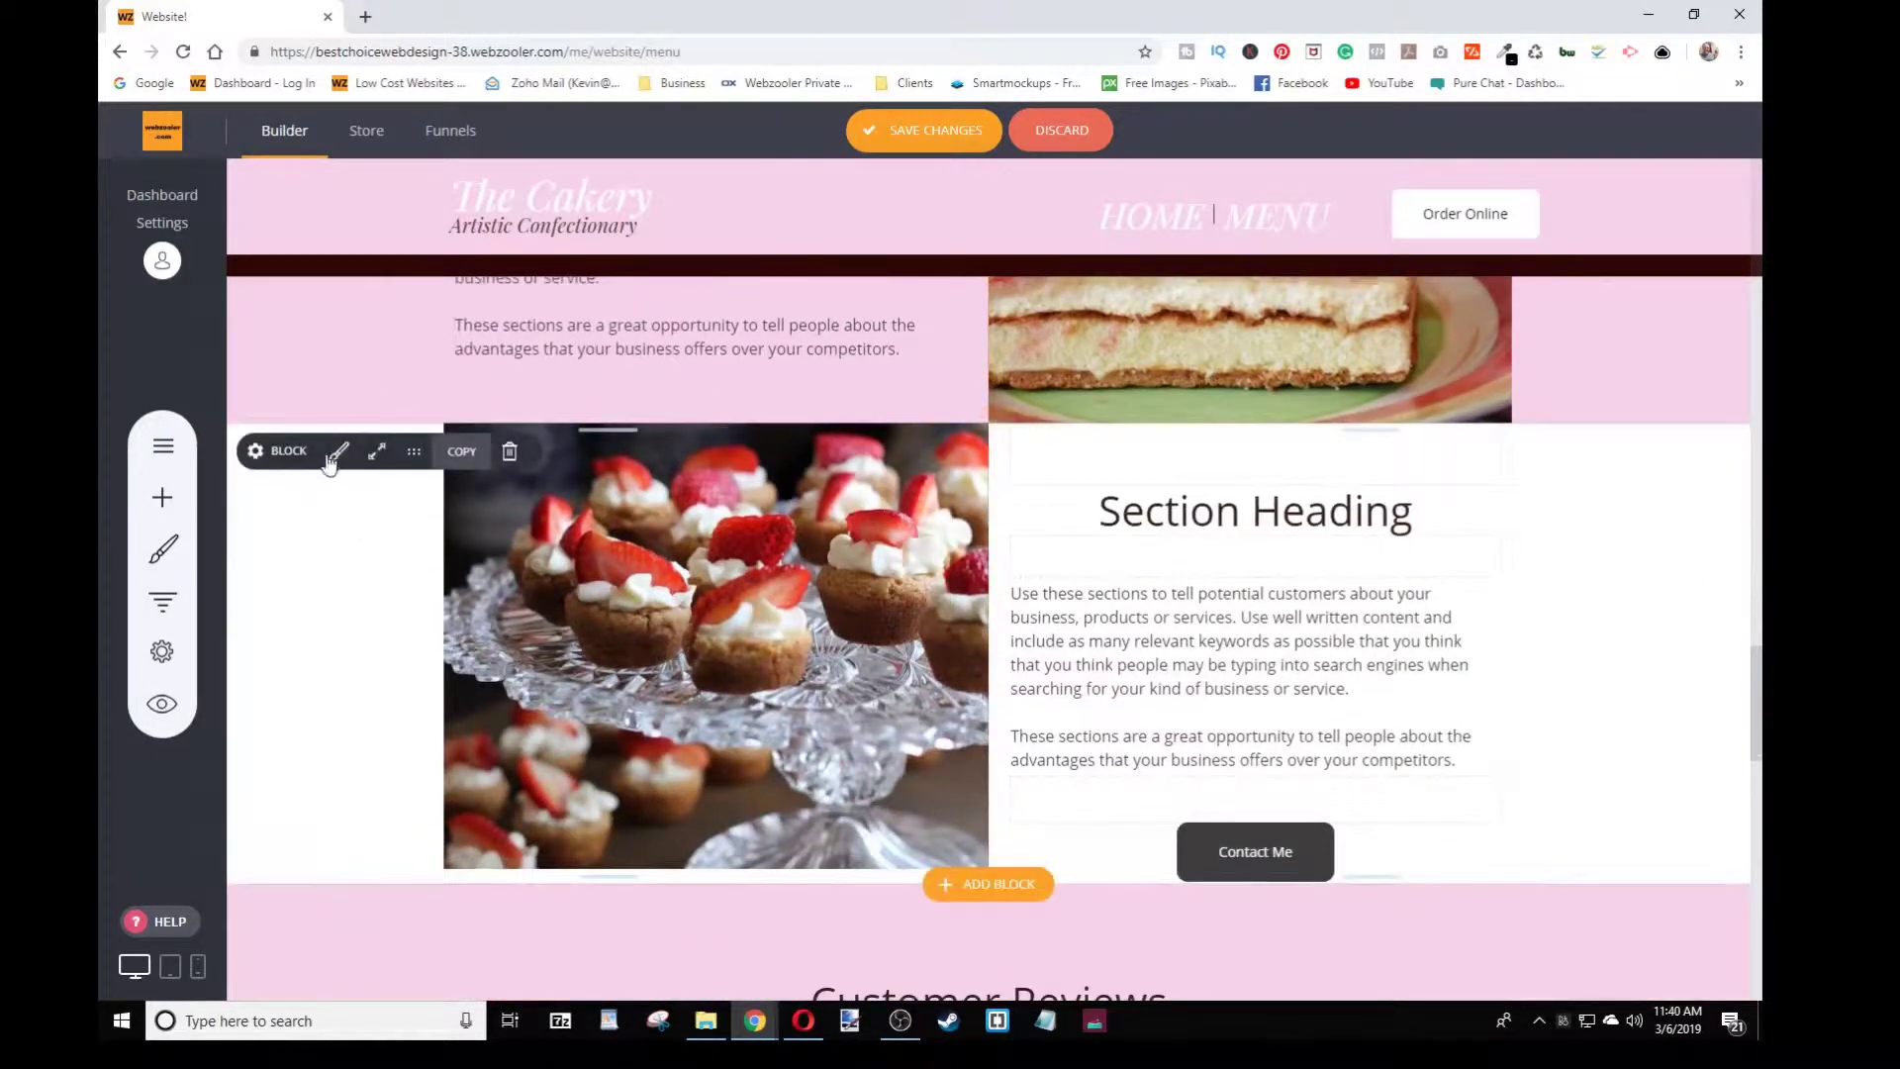
{"action": "left_click", "coordinate": [341, 449]}
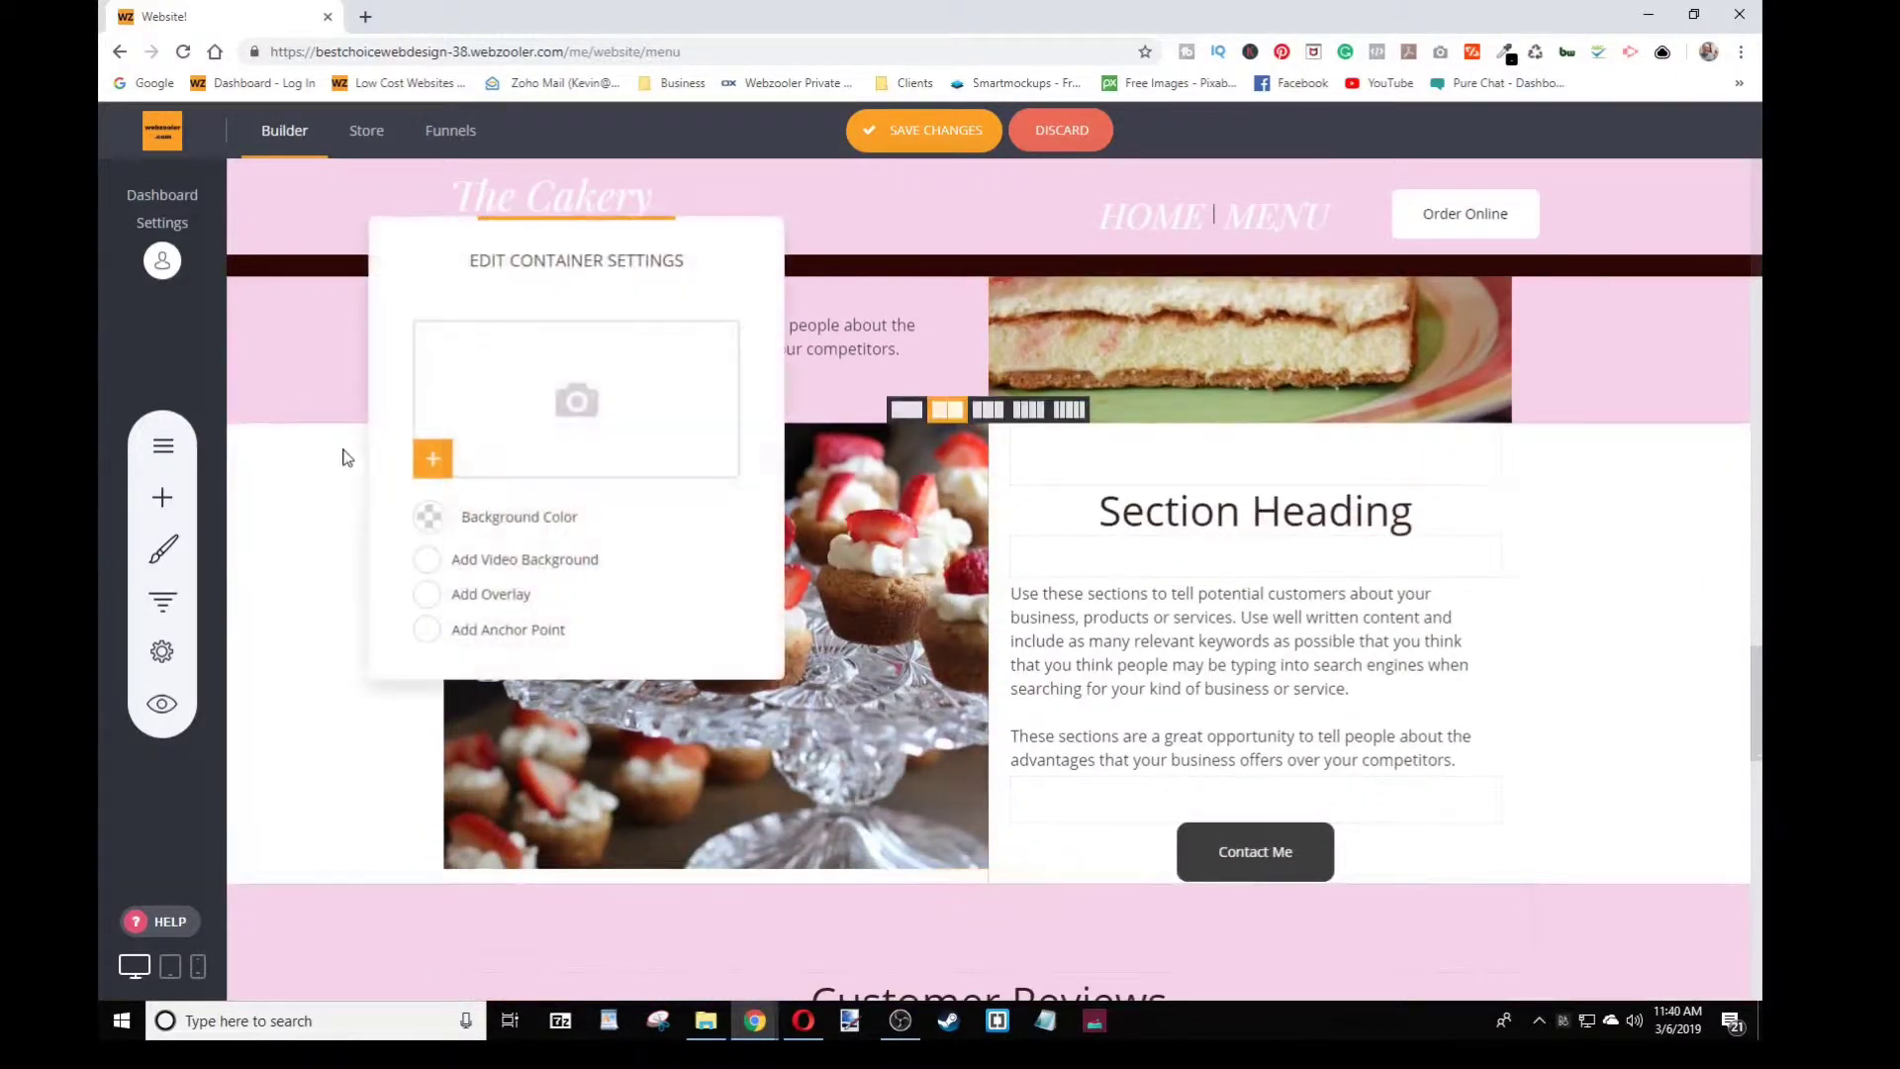
{"action": "left_click", "coordinate": [431, 516]}
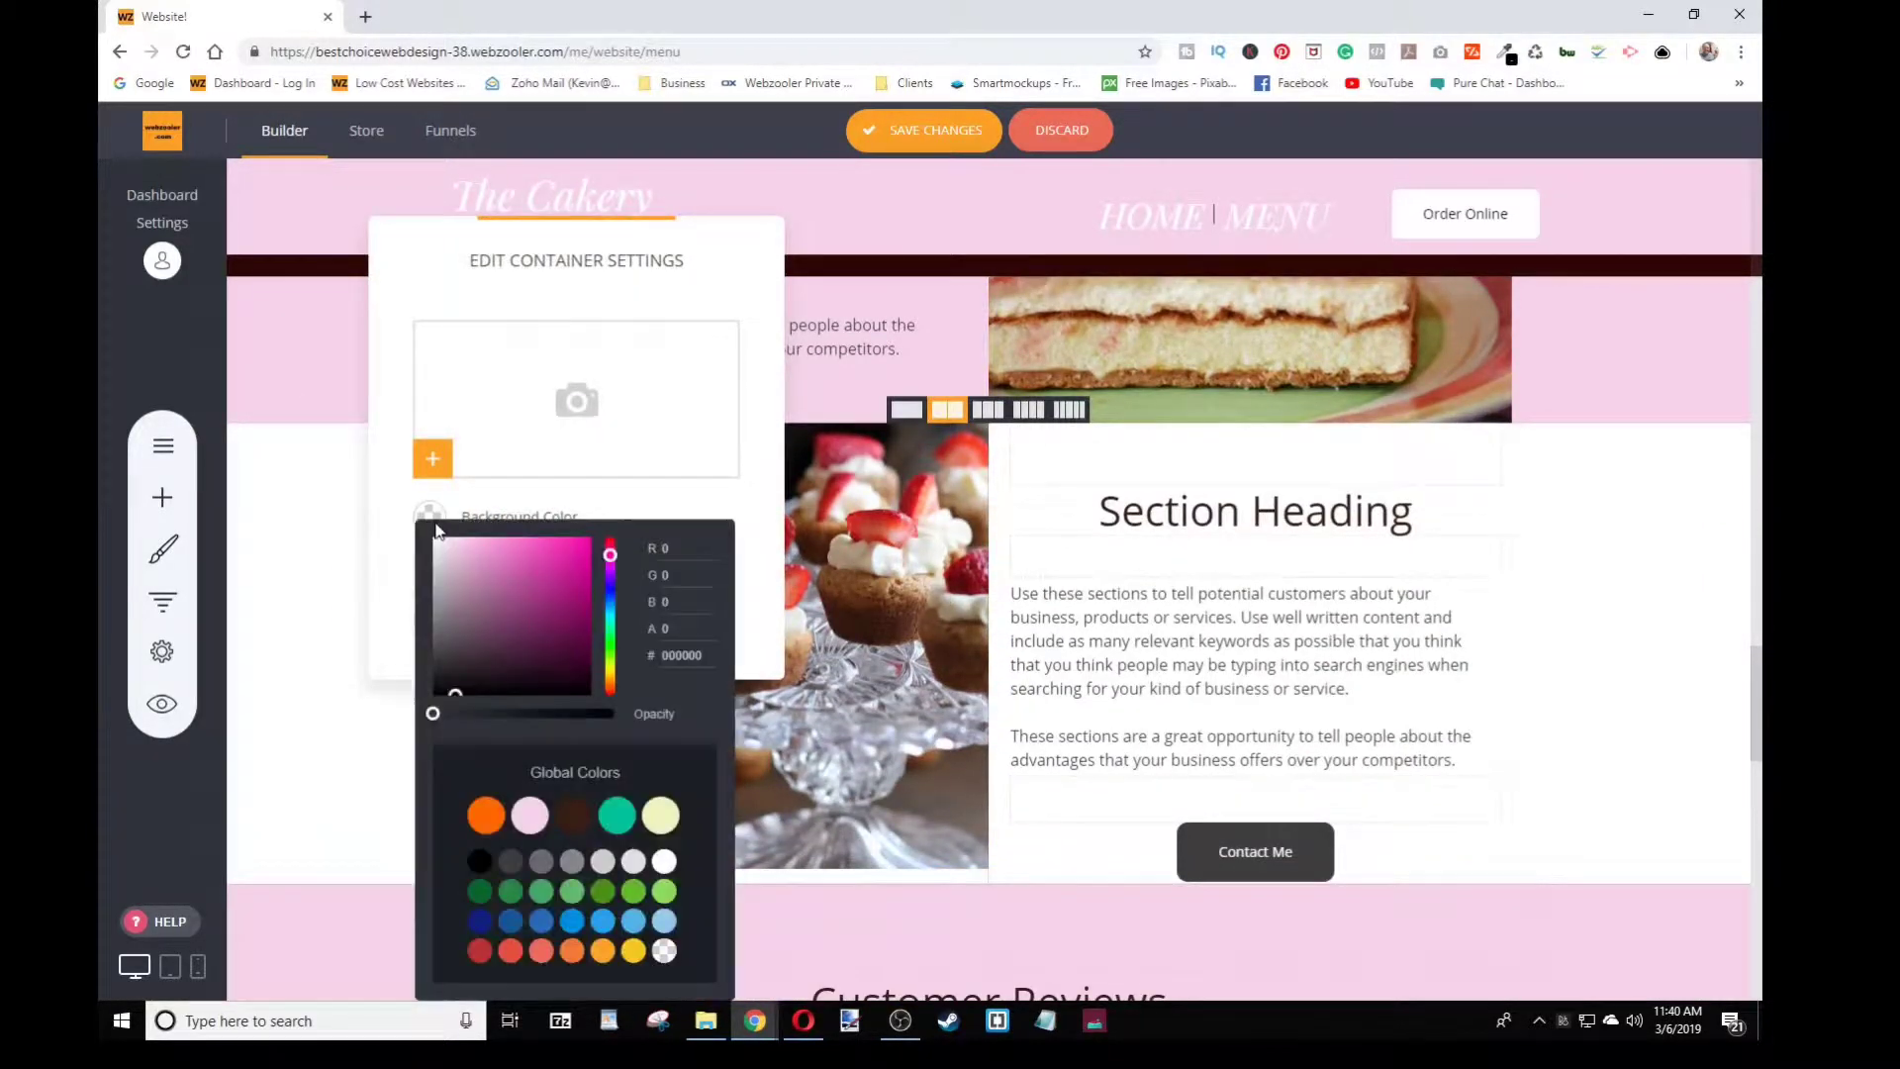
{"action": "left_click", "coordinate": [531, 817]}
{"action": "left_click", "coordinate": [1580, 671]}
Change the heading beside the strawberry cake slice to "NEW Section" and append "Add text." to the first paragraph below it
{"action": "scroll", "coordinate": [1576, 658], "scroll_direction": "up", "scroll_amount": 8}
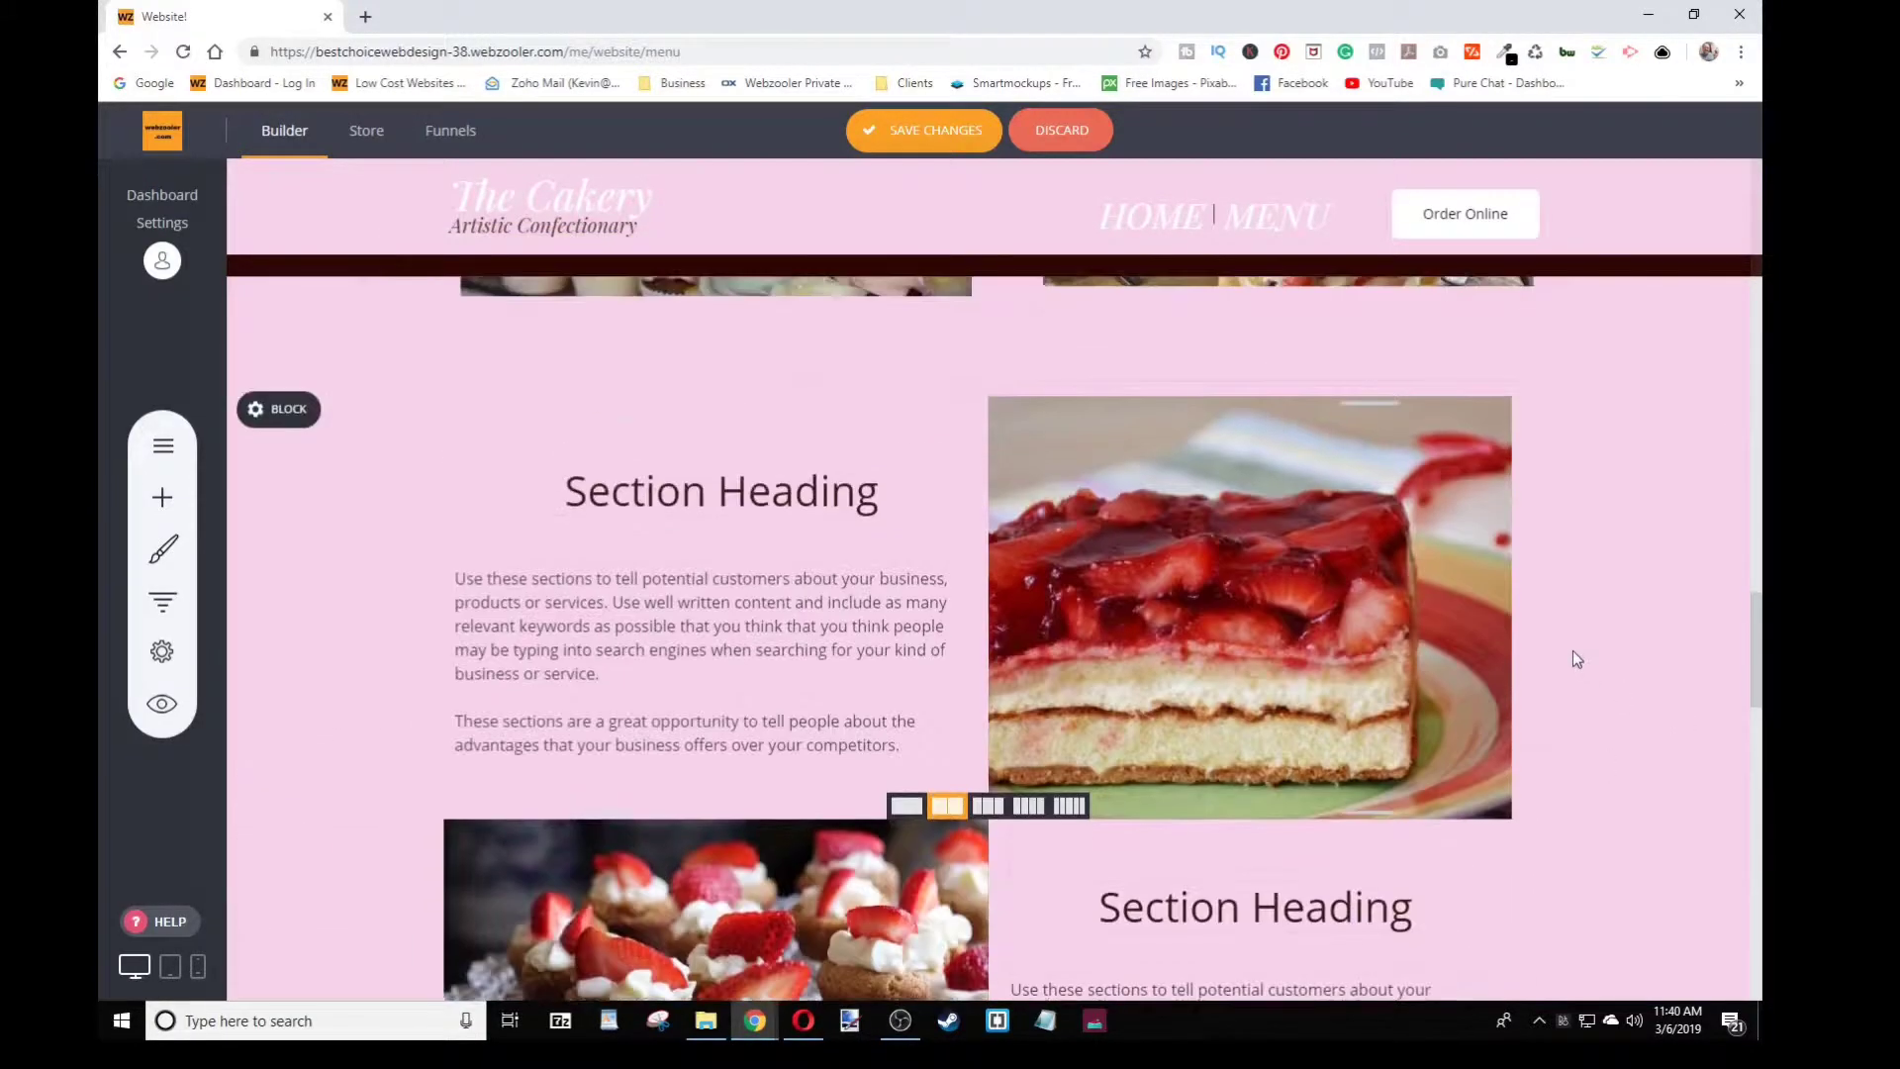
{"action": "scroll", "coordinate": [1573, 652], "scroll_direction": "up", "scroll_amount": 5}
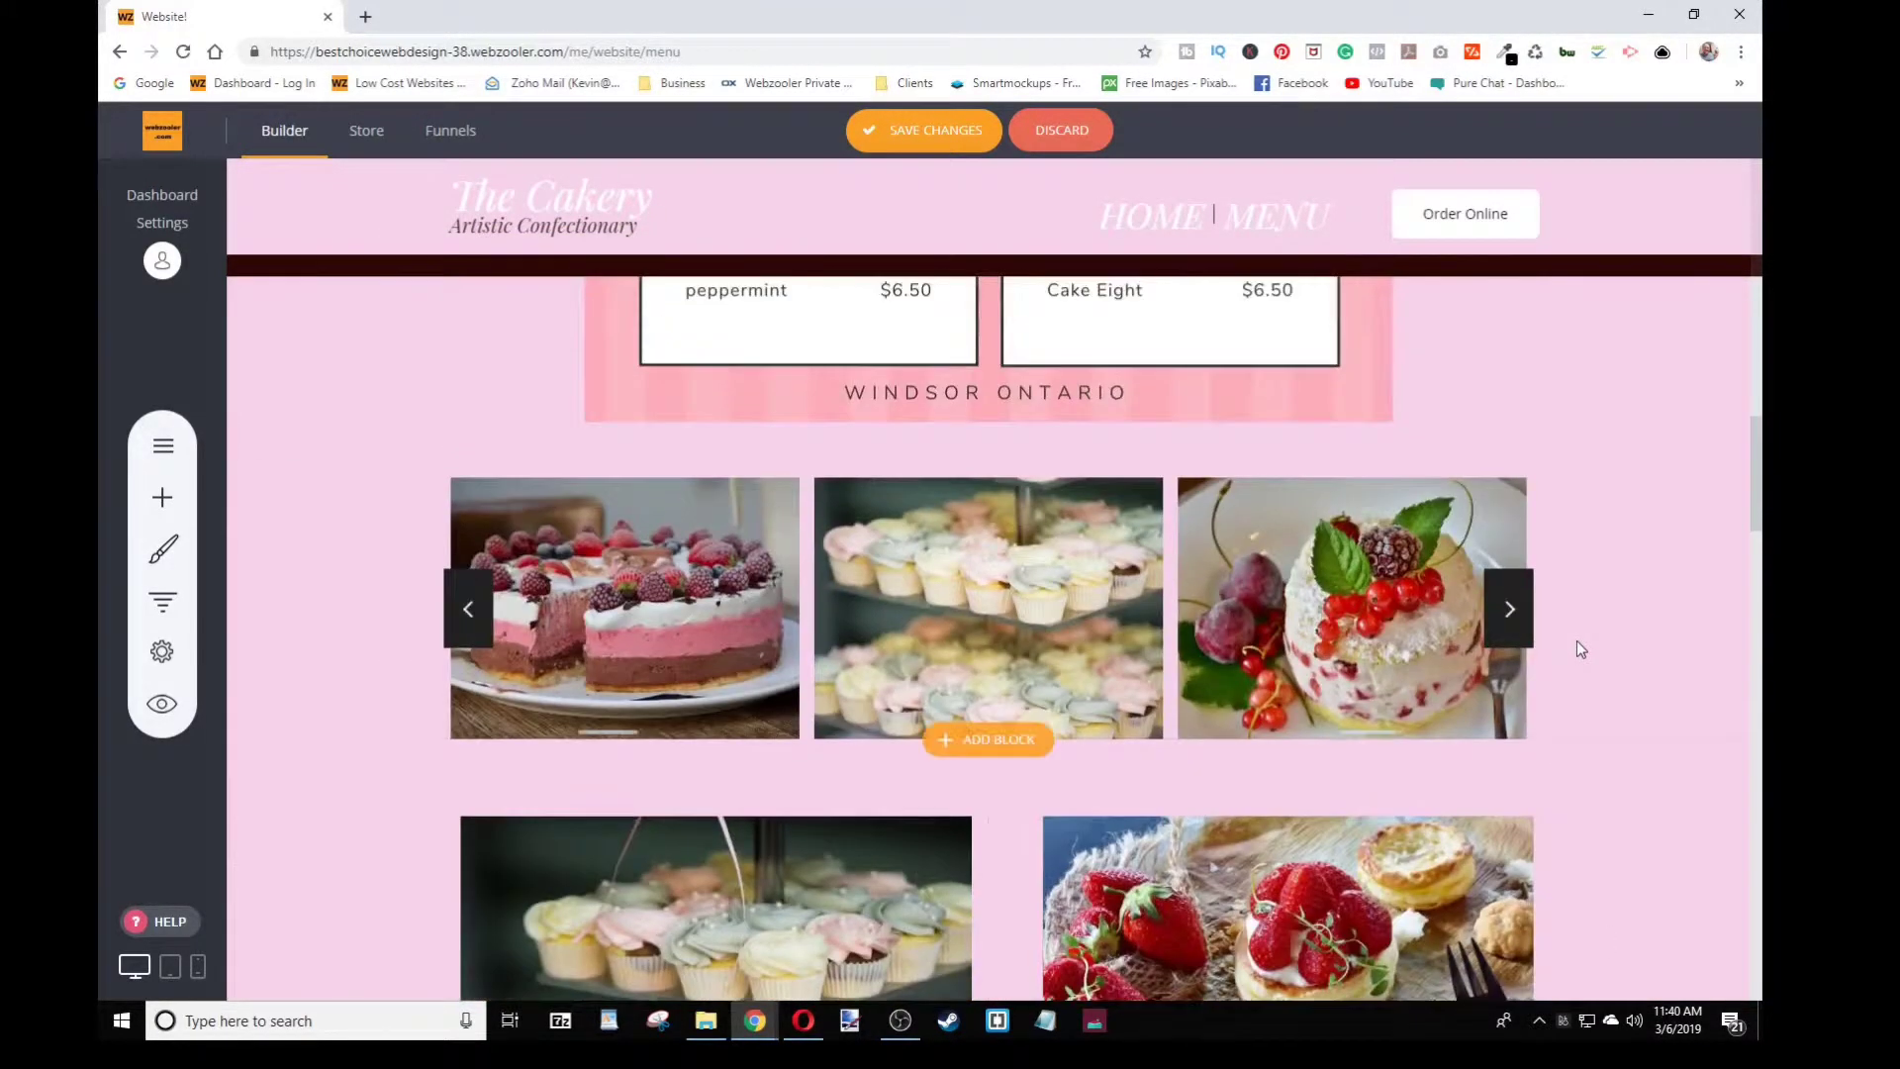
{"action": "scroll", "coordinate": [1576, 643], "scroll_direction": "down", "scroll_amount": 6}
{"action": "scroll", "coordinate": [1577, 649], "scroll_direction": "down", "scroll_amount": 3}
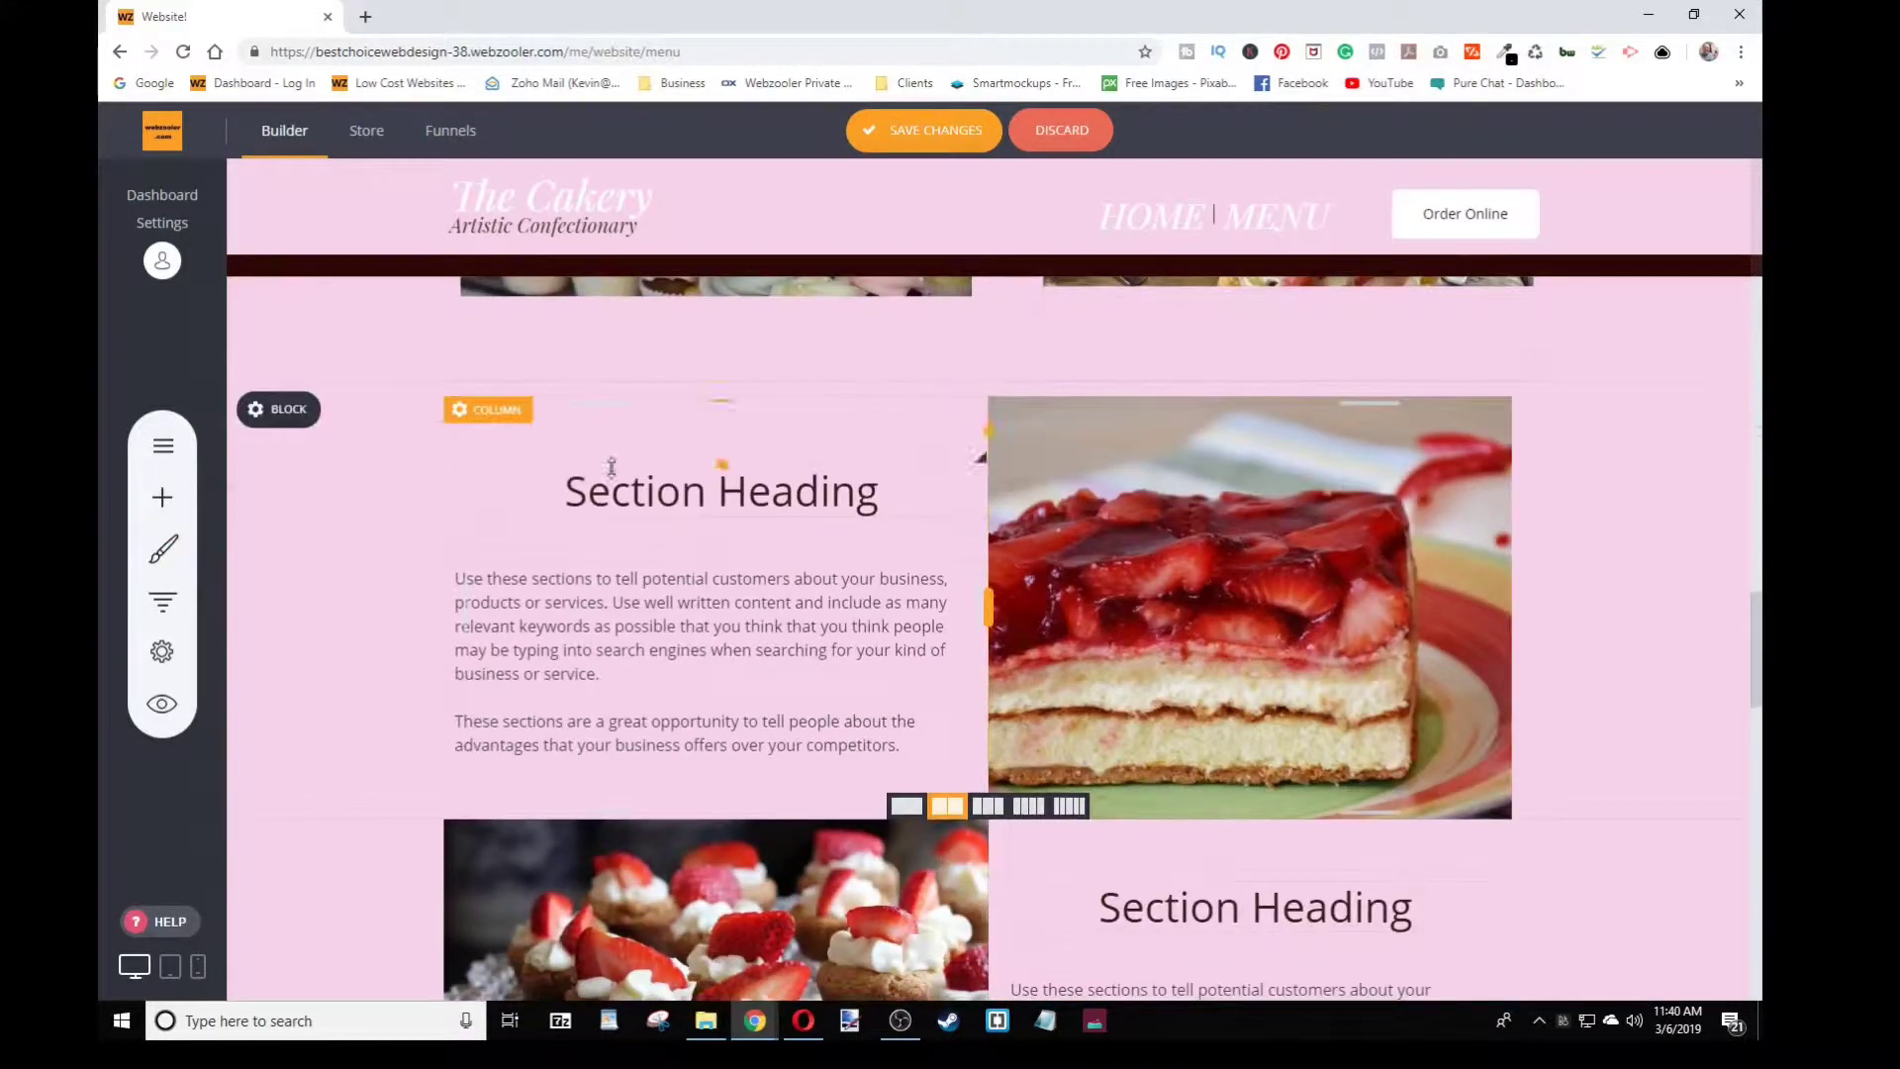
{"action": "left_click", "coordinate": [678, 506]}
{"action": "triple_click", "coordinate": [683, 495]}
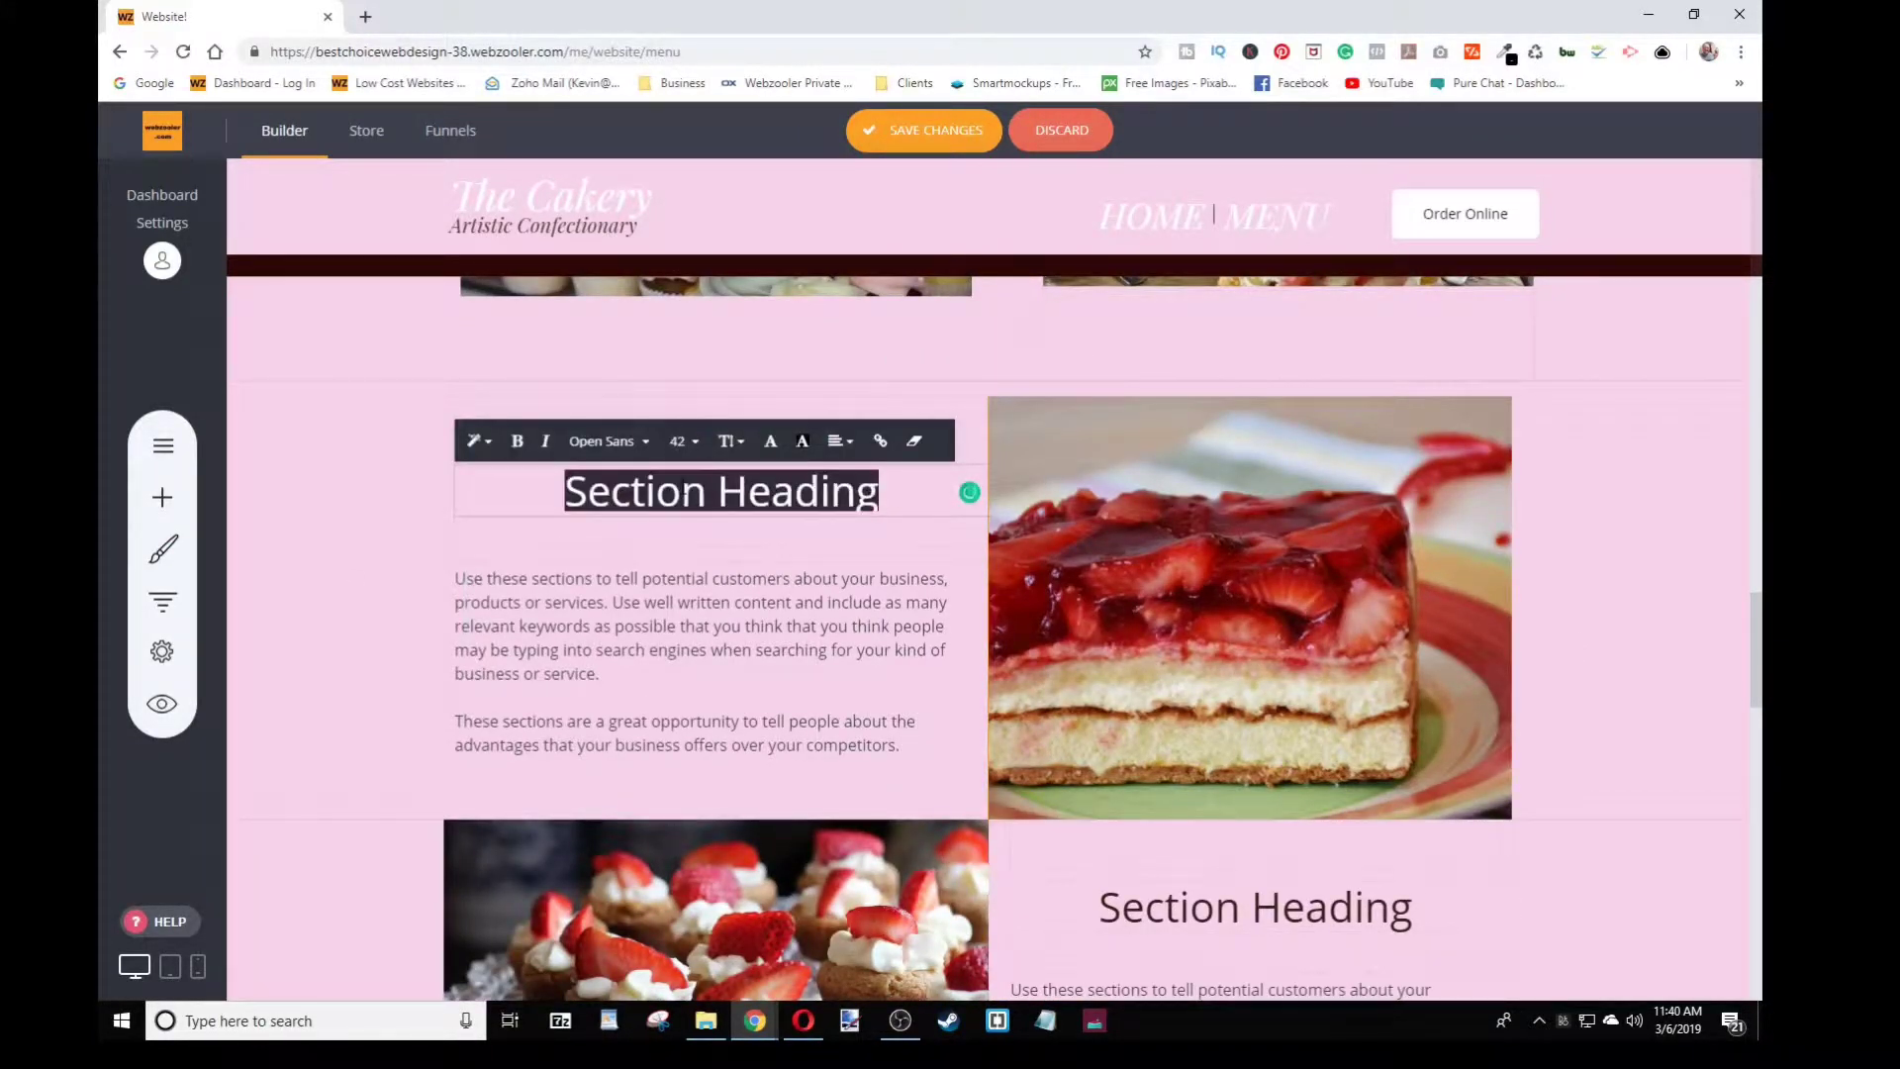
{"action": "type", "text": "N"}
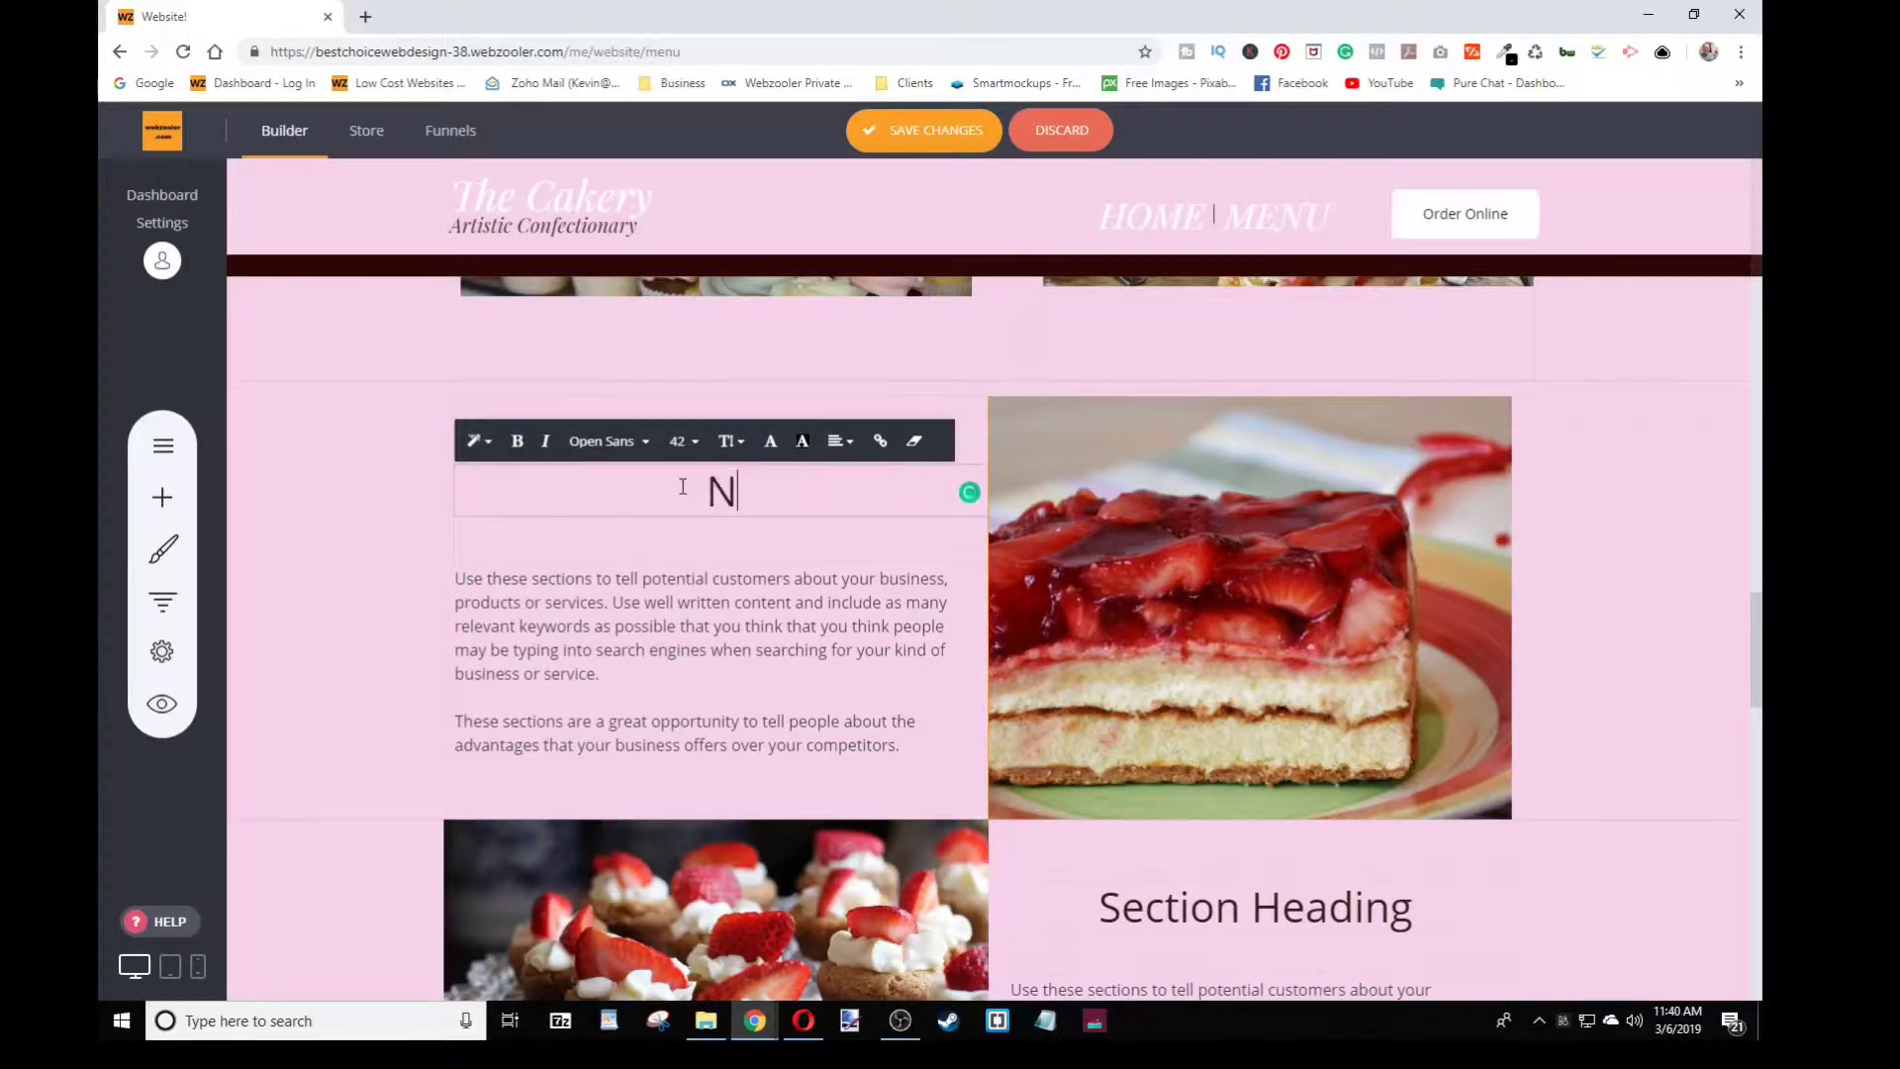
{"action": "type", "text": "EW Se"}
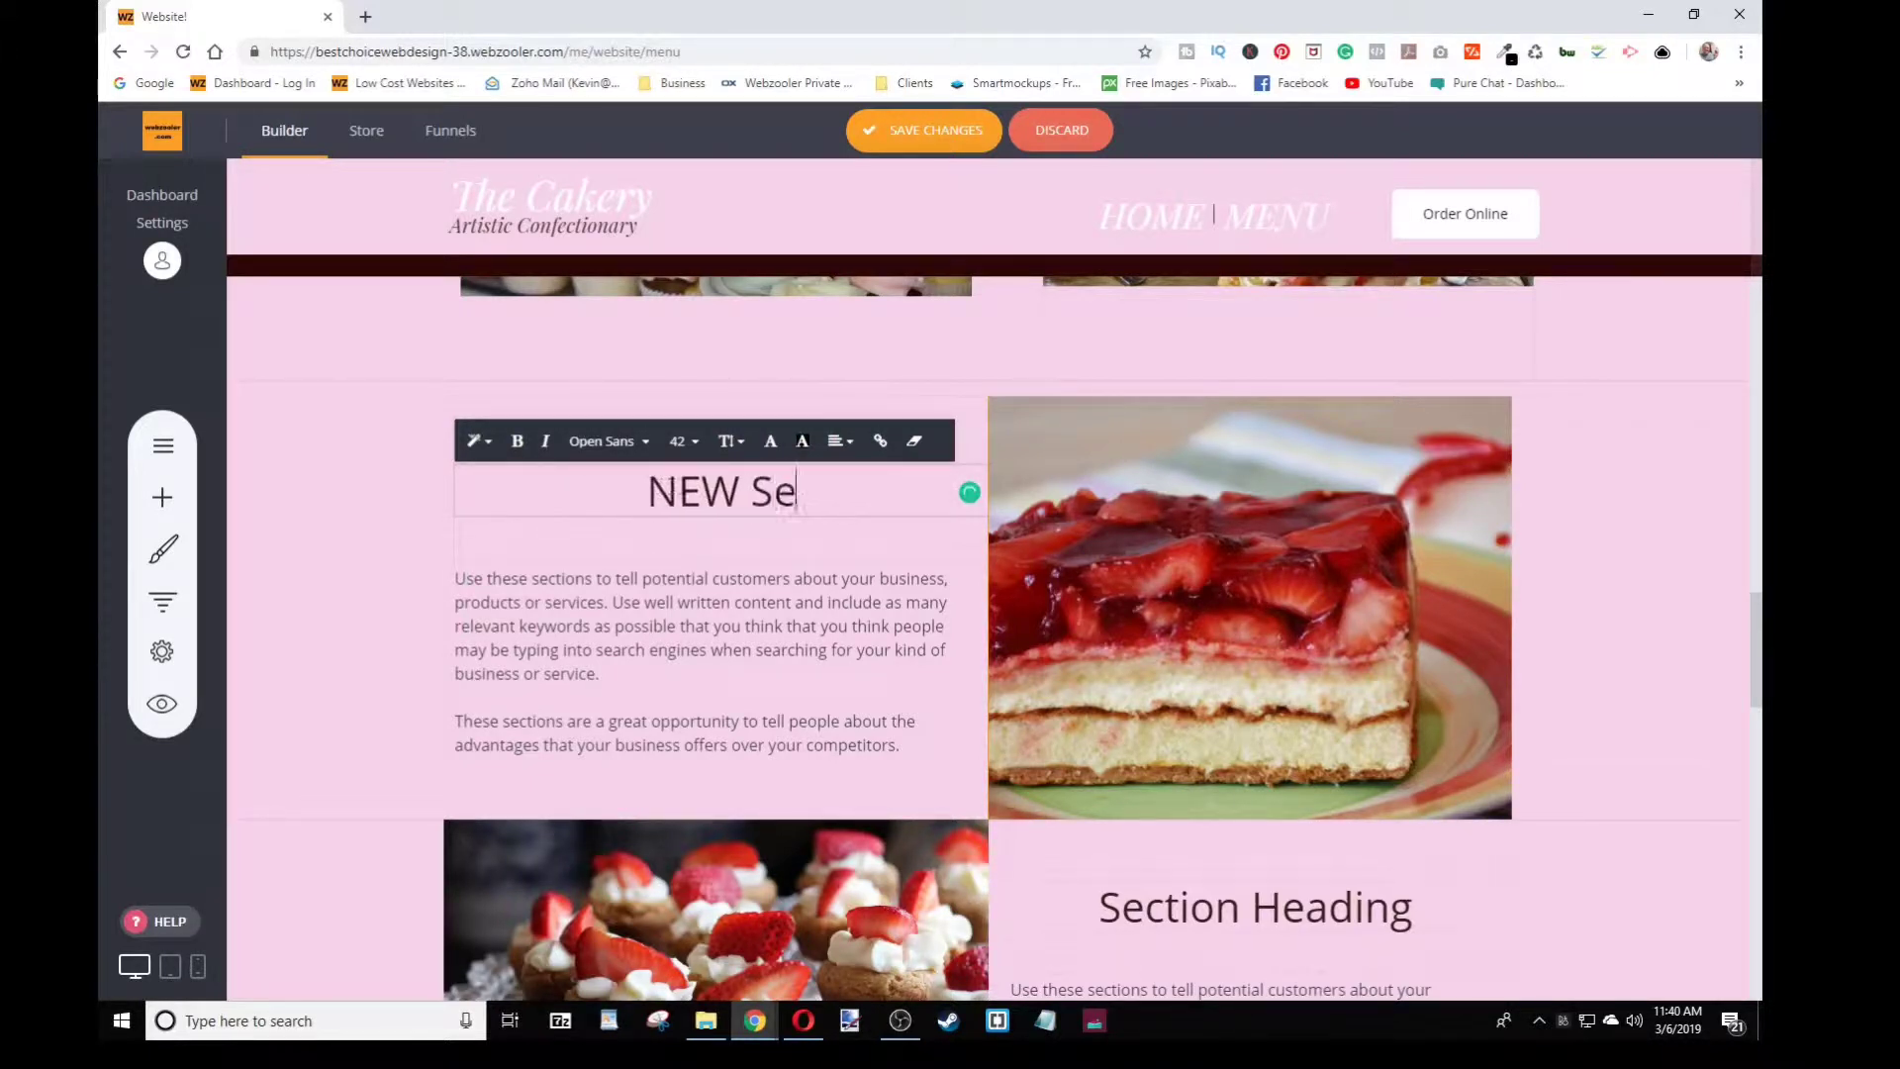
{"action": "type", "text": "ction"}
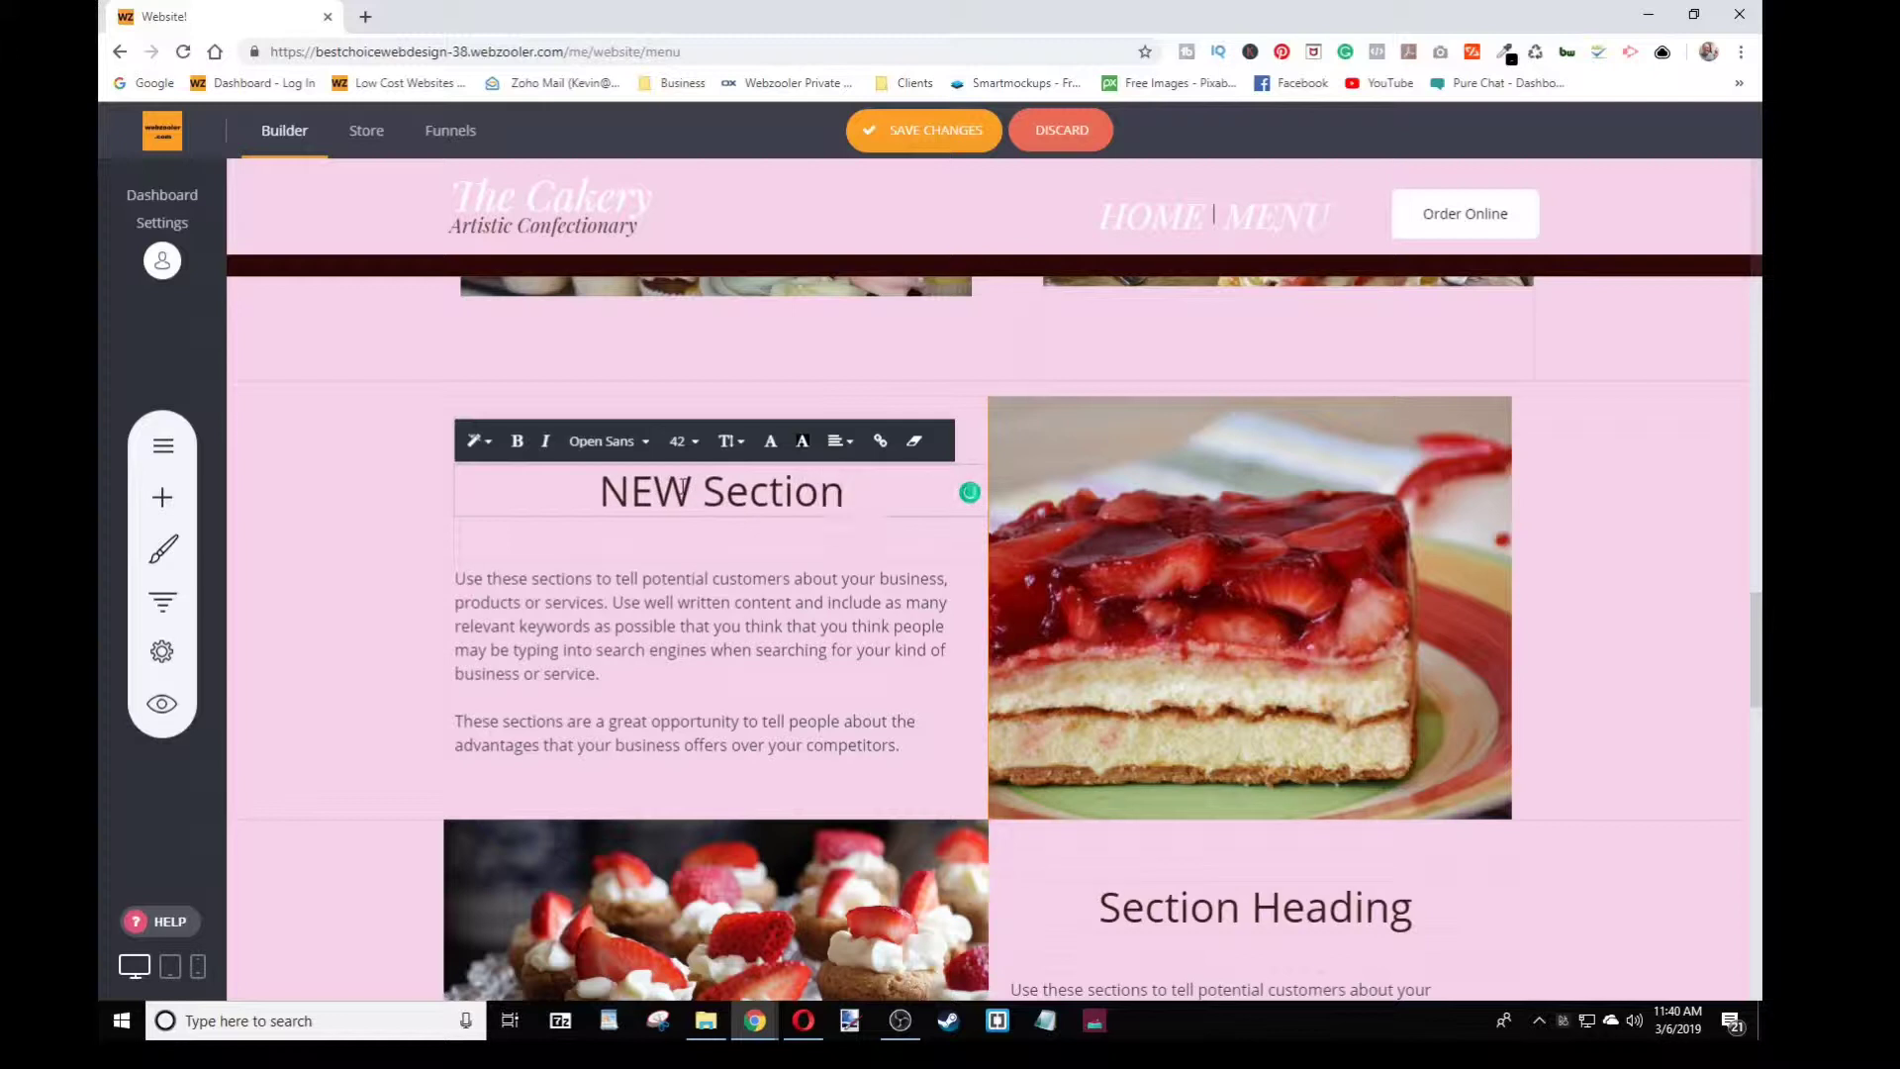
{"action": "left_click", "coordinate": [694, 663]}
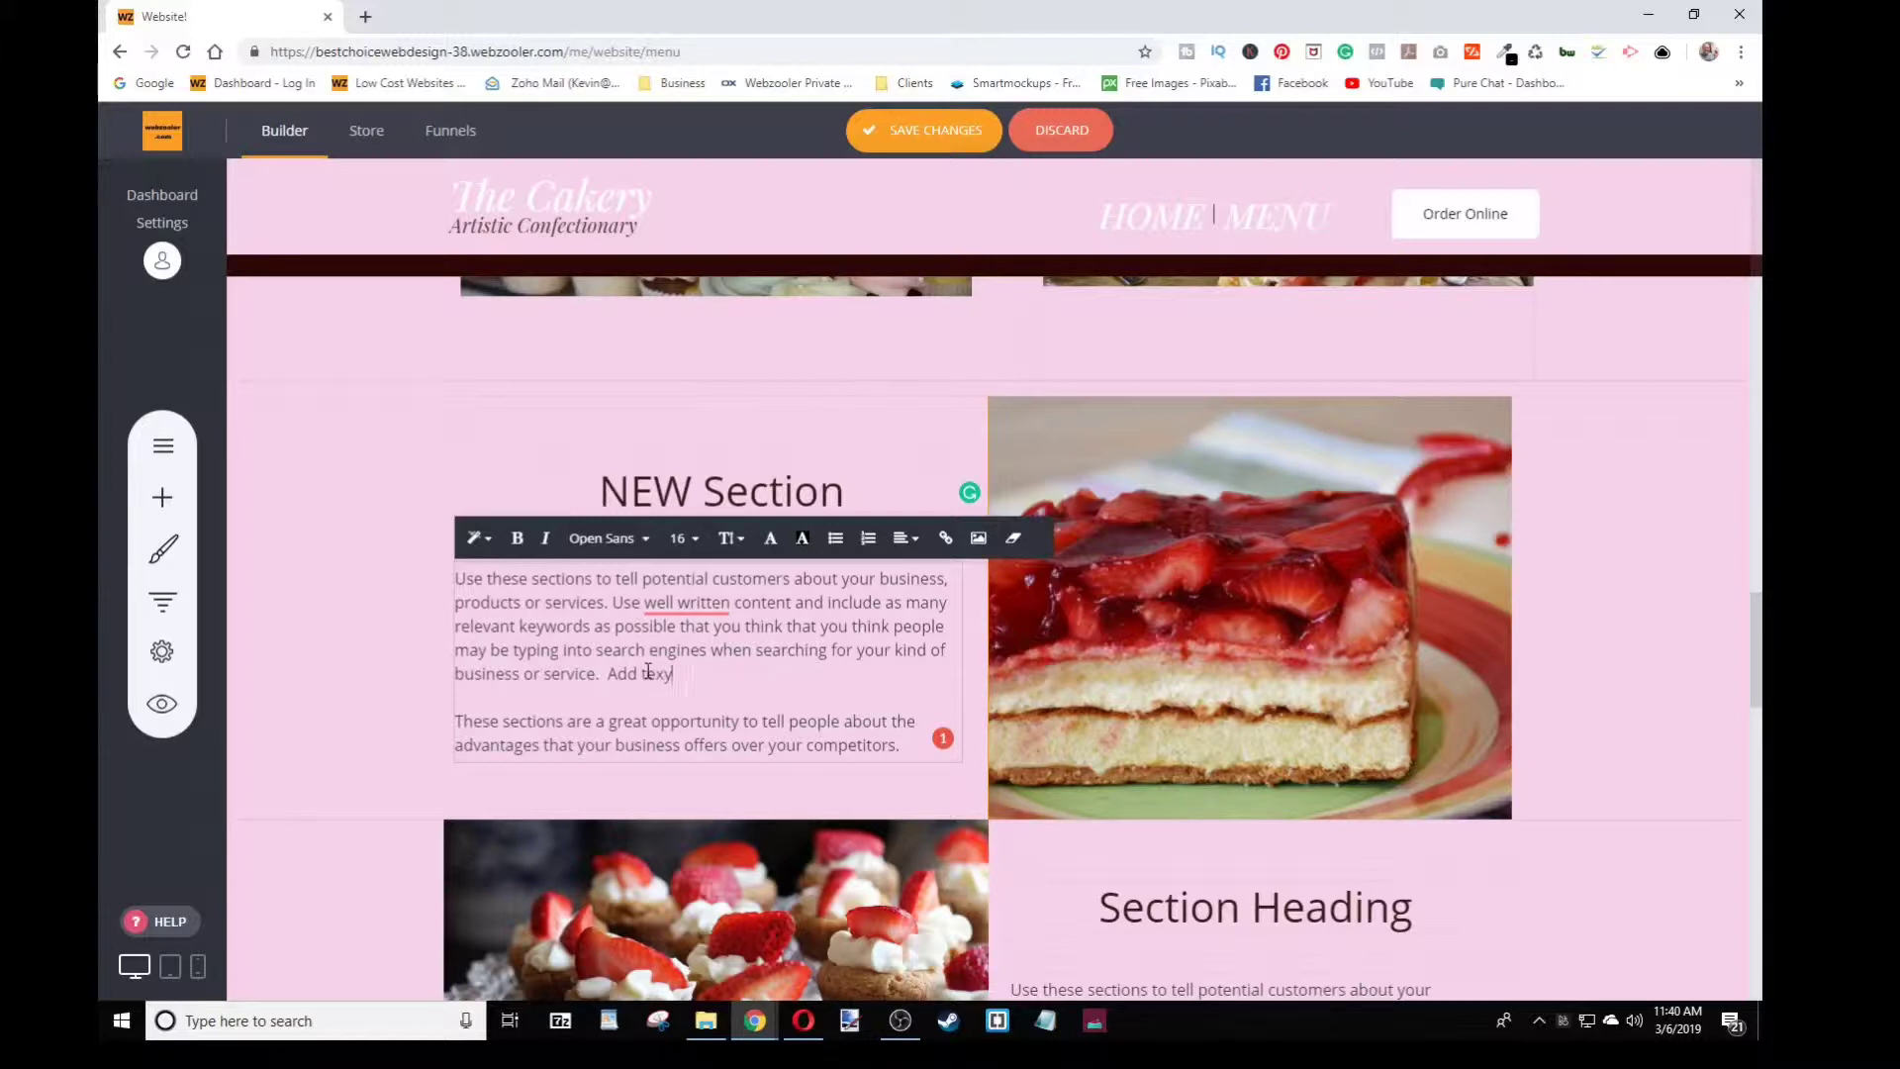
Replace the first paragraph beside the strawberry tartlets photo with "New text here."
{"action": "scroll", "coordinate": [648, 672], "scroll_direction": "down", "scroll_amount": 6}
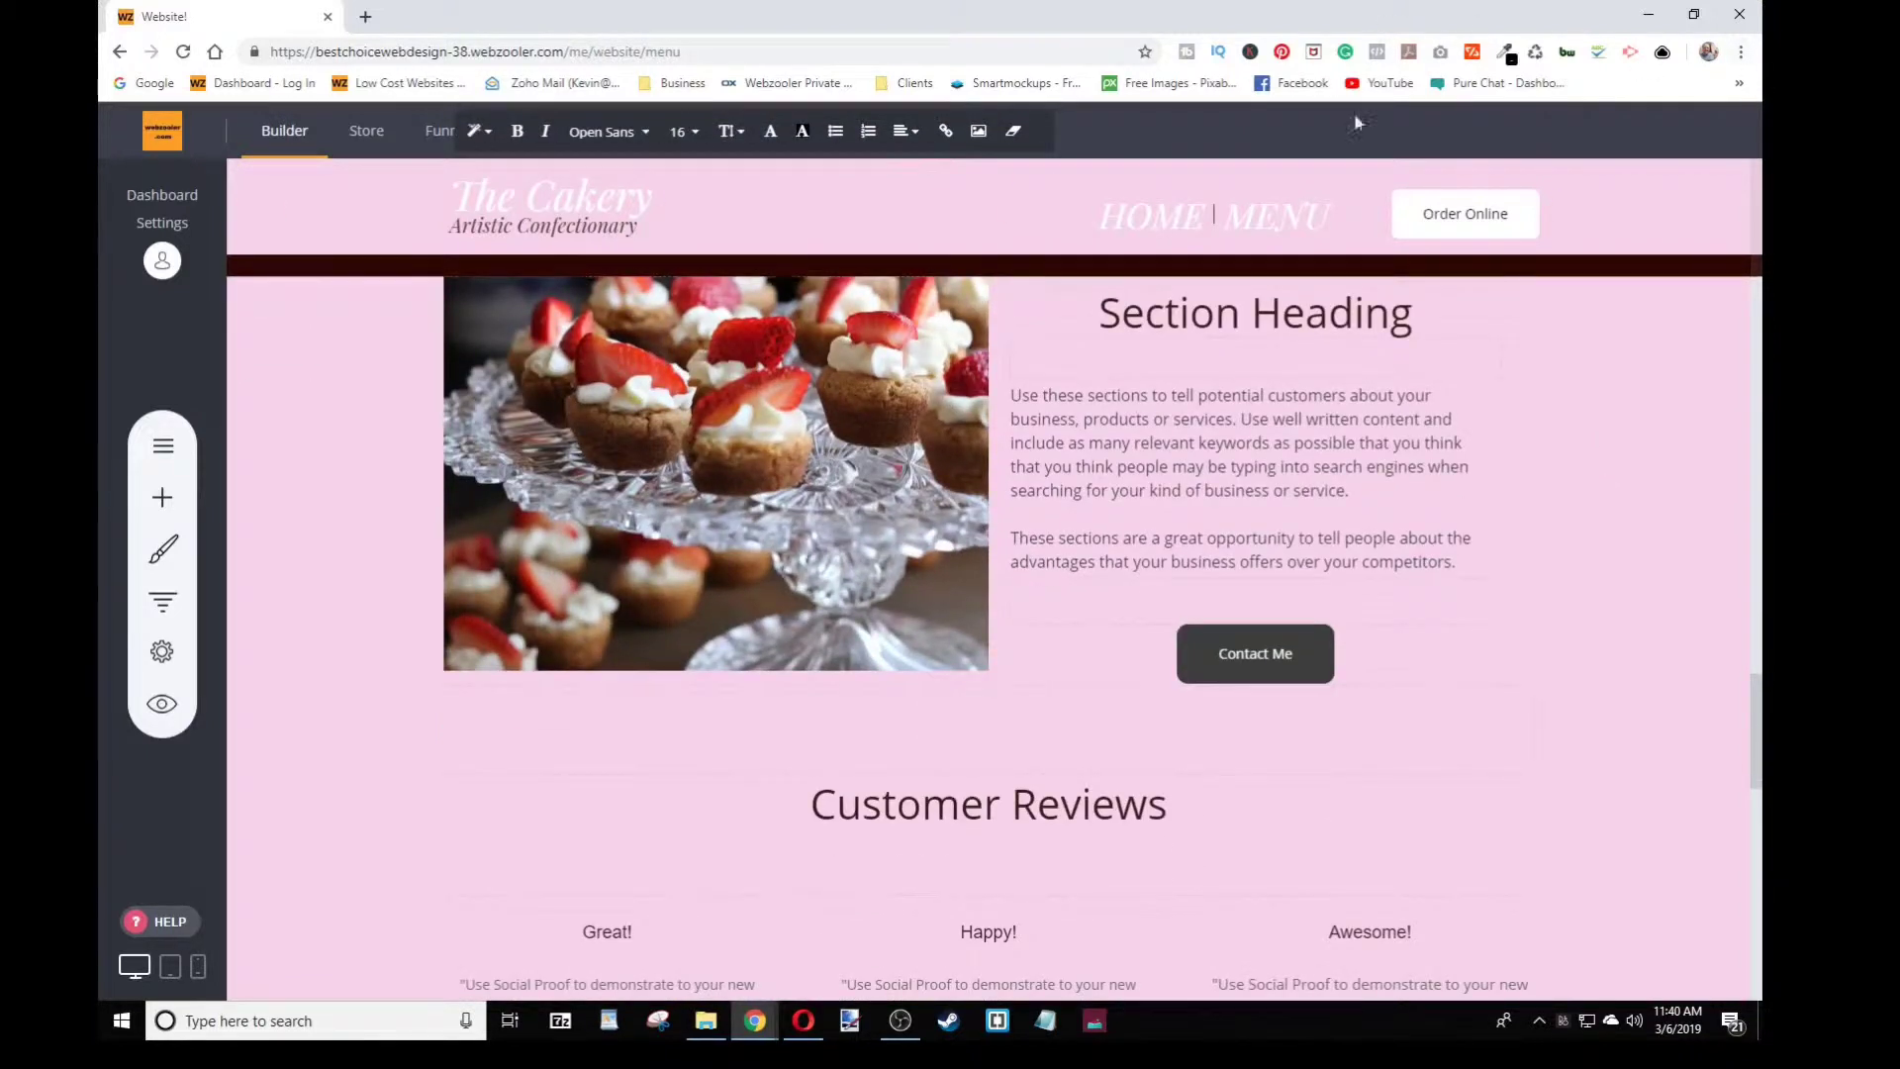
{"action": "left_click", "coordinate": [1457, 572]}
{"action": "left_click", "coordinate": [1458, 572]}
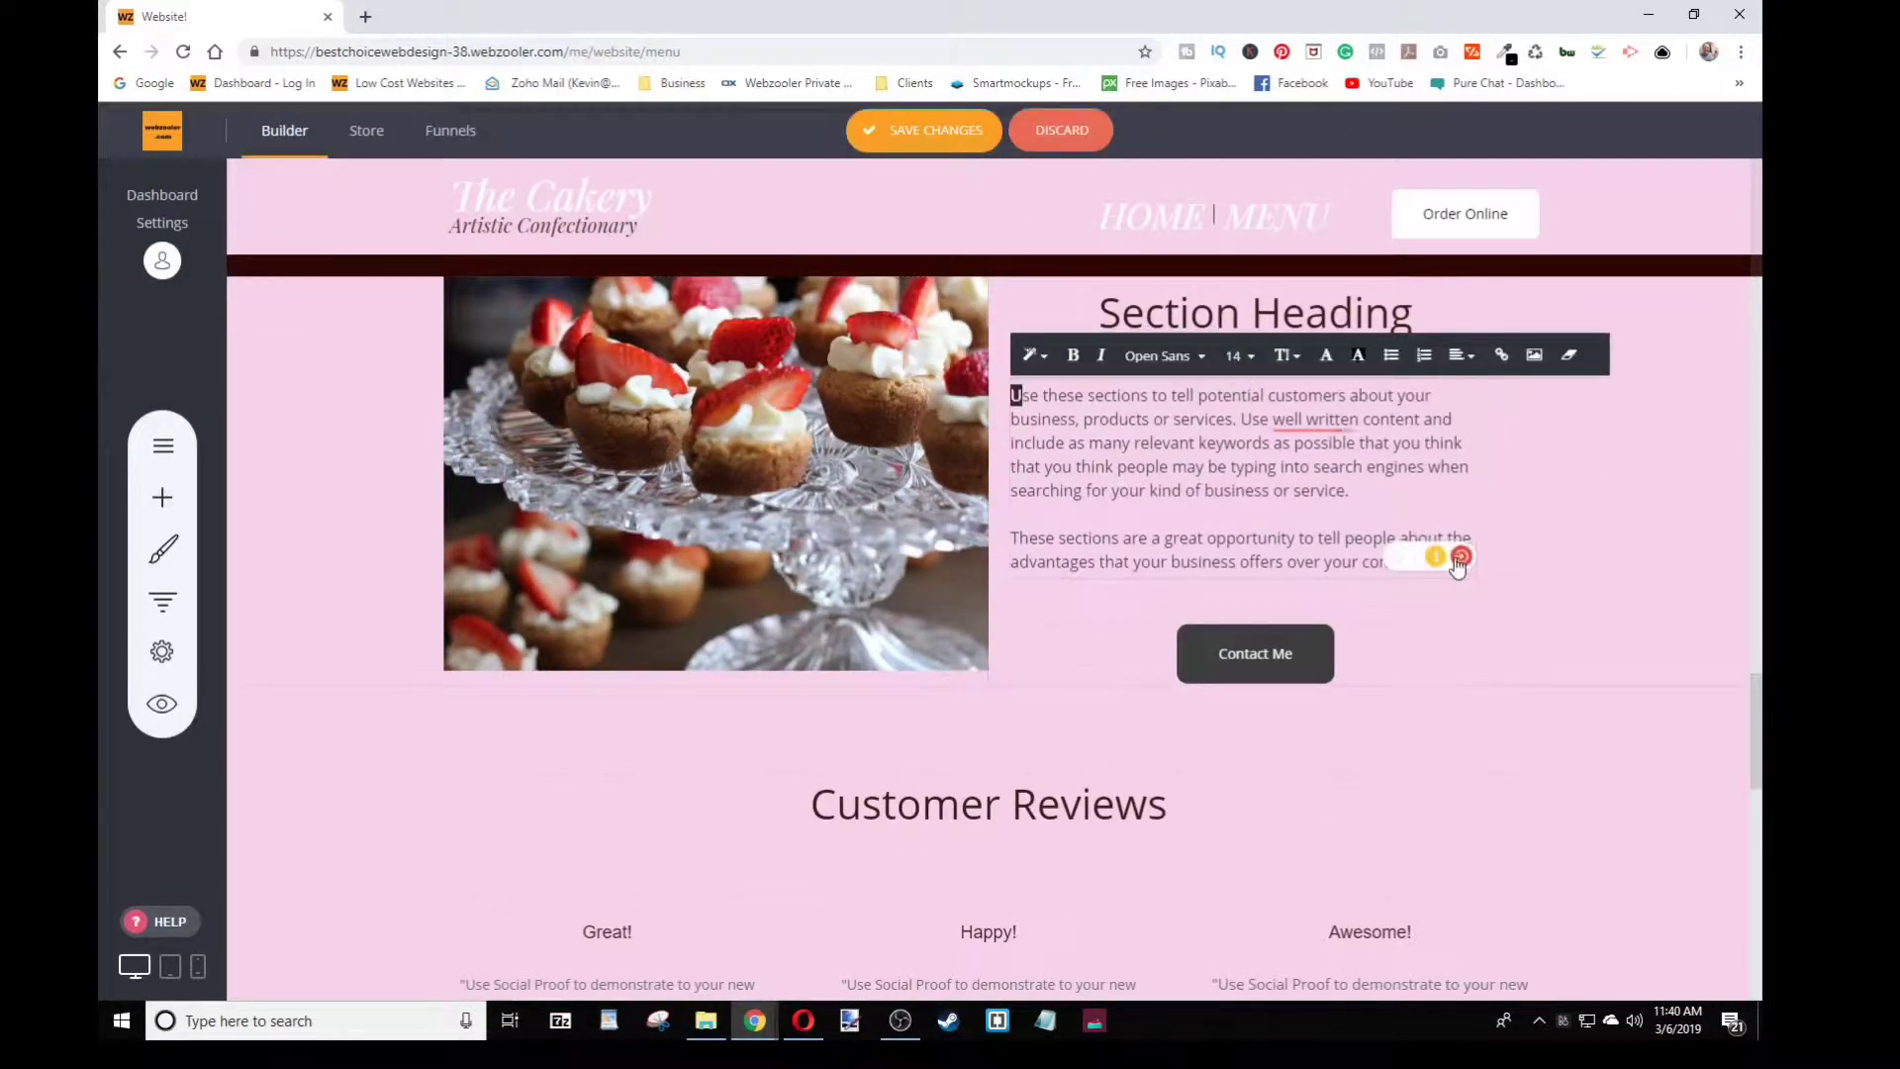
{"action": "left_click", "coordinate": [1246, 515]}
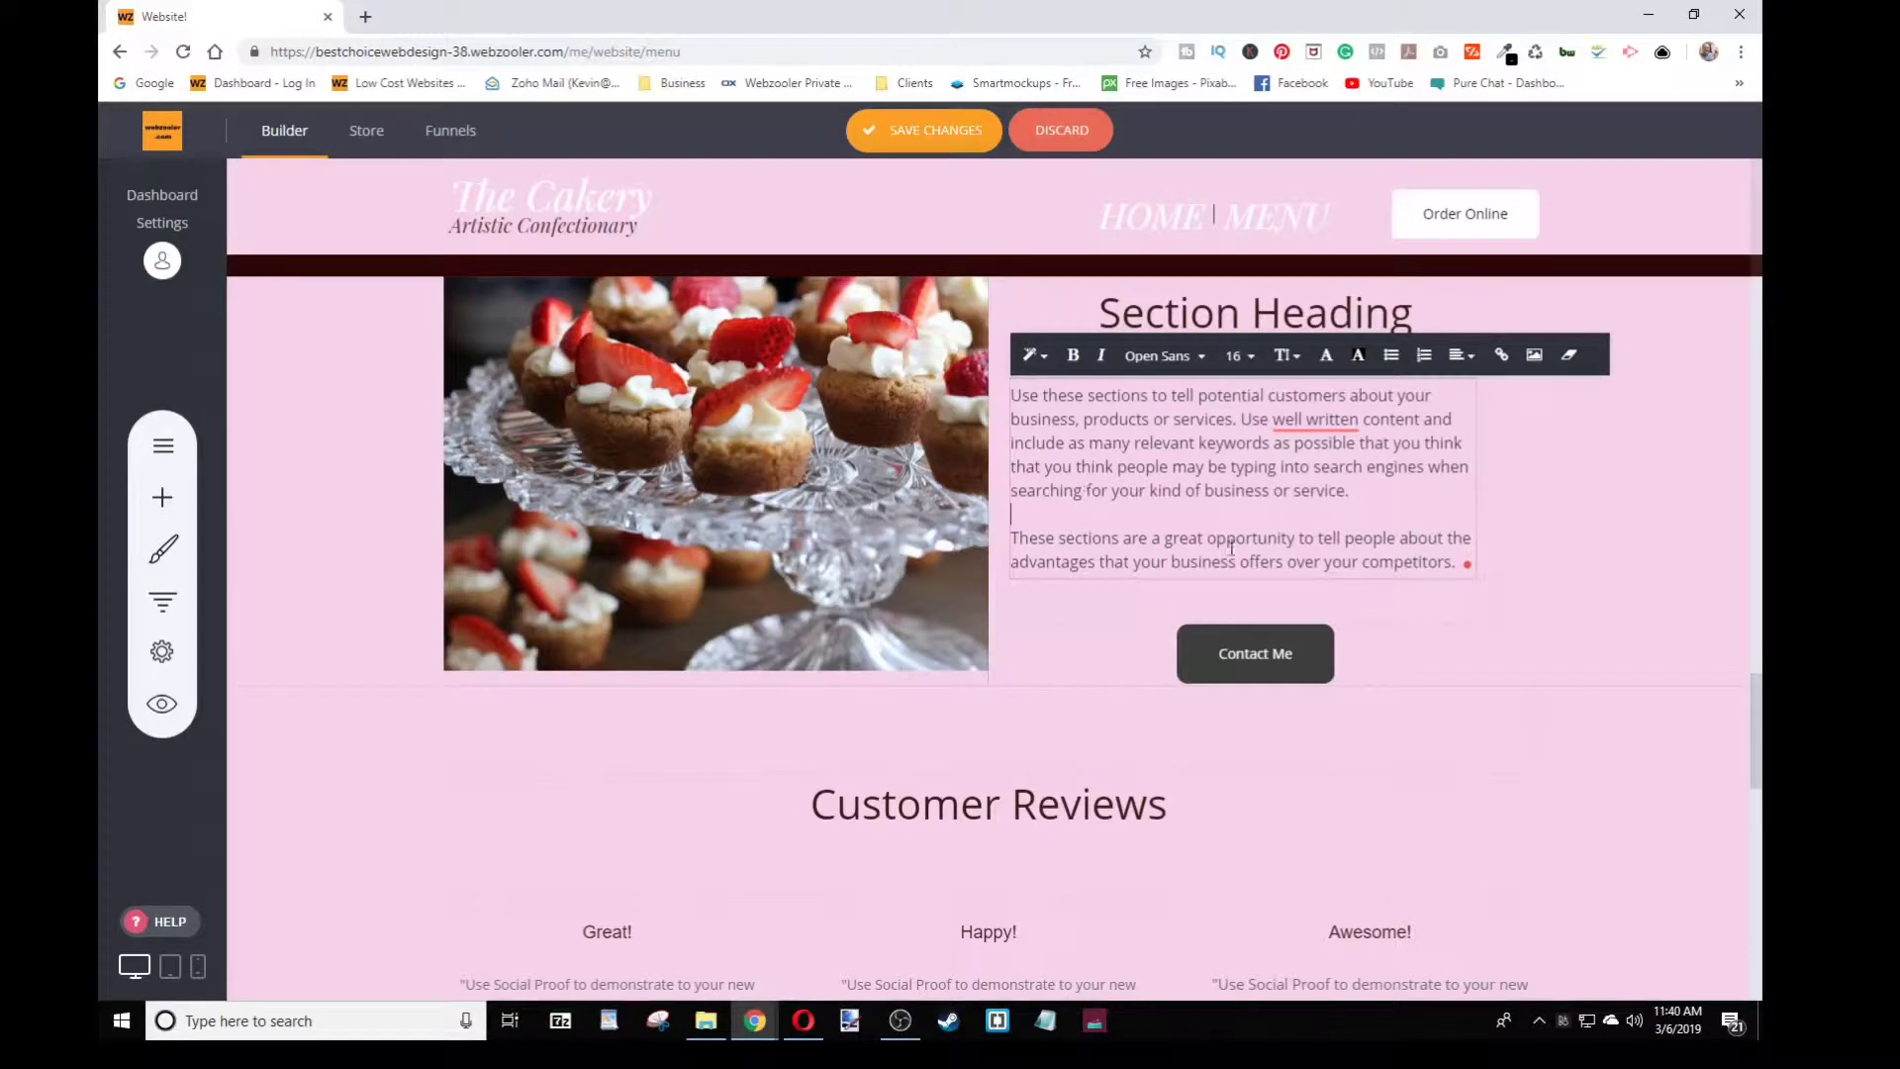
{"action": "triple_click", "coordinate": [1453, 488]}
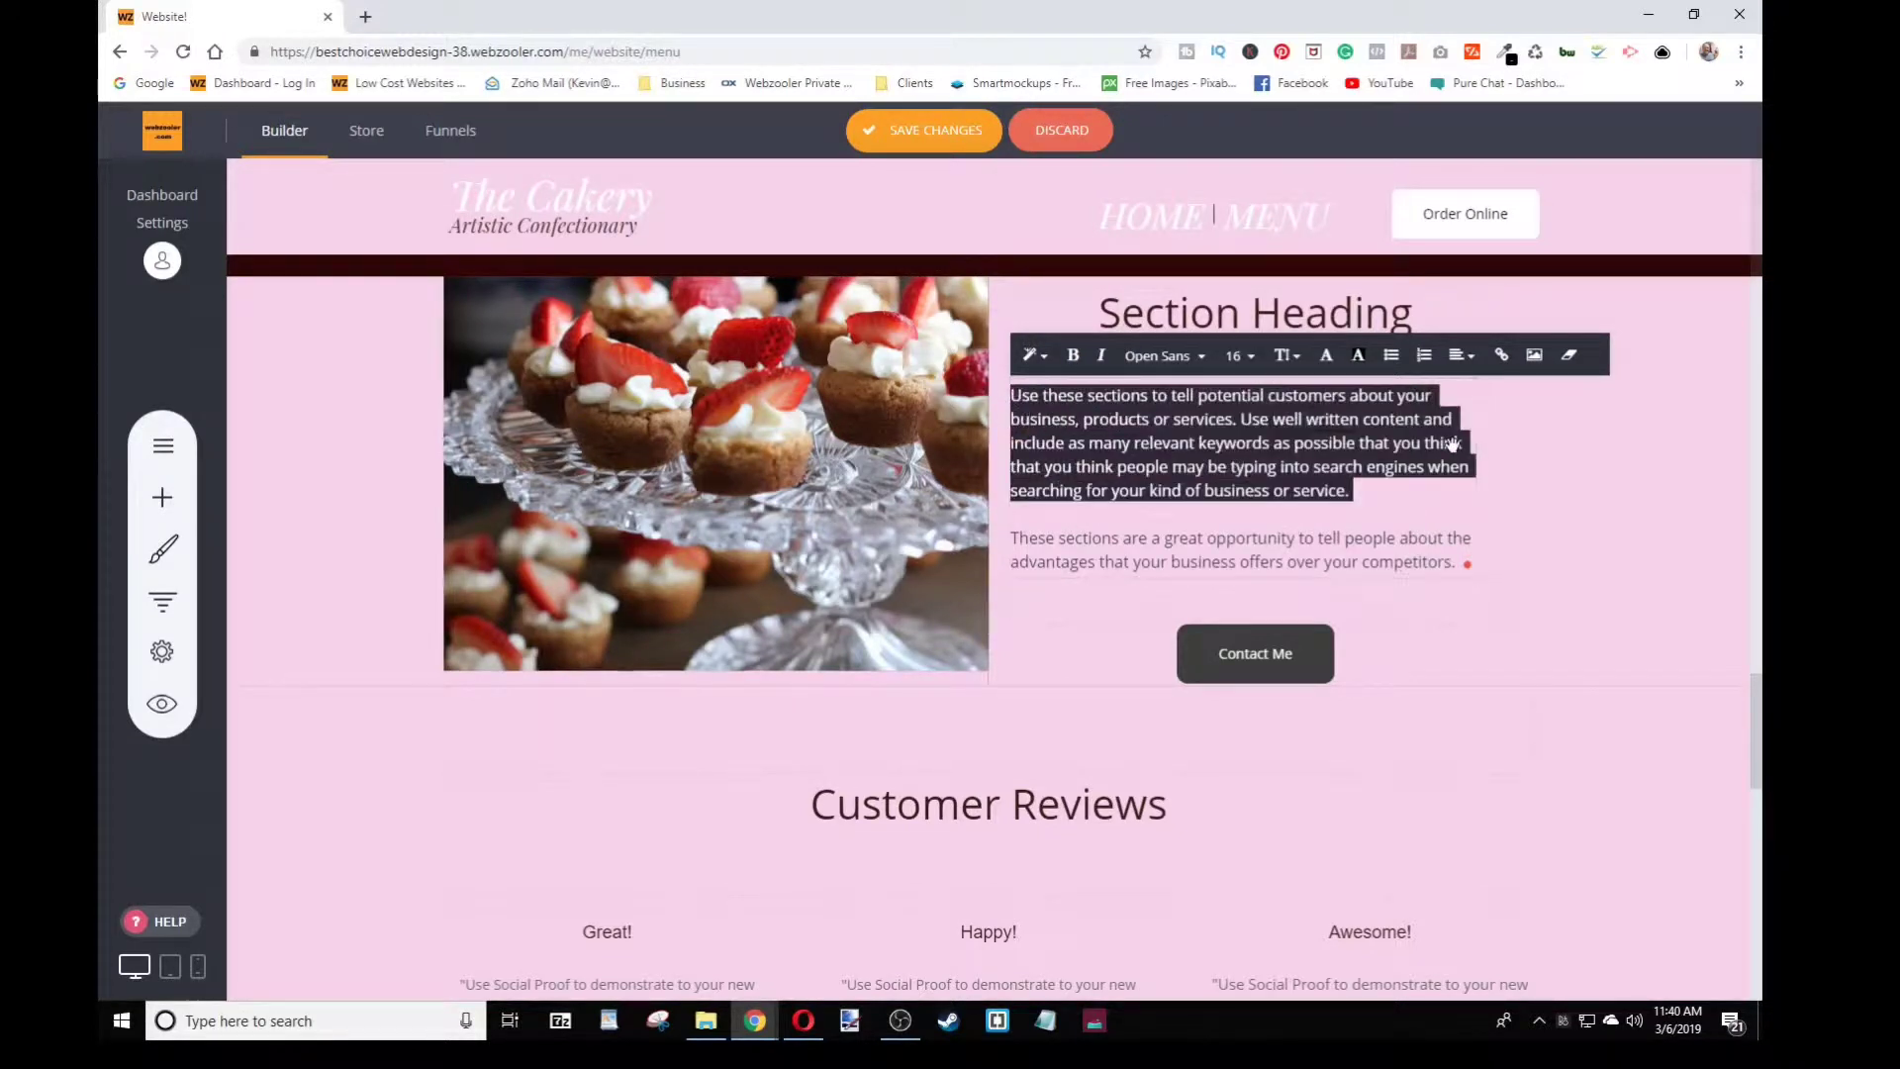
{"action": "key", "text": "BackSpace"}
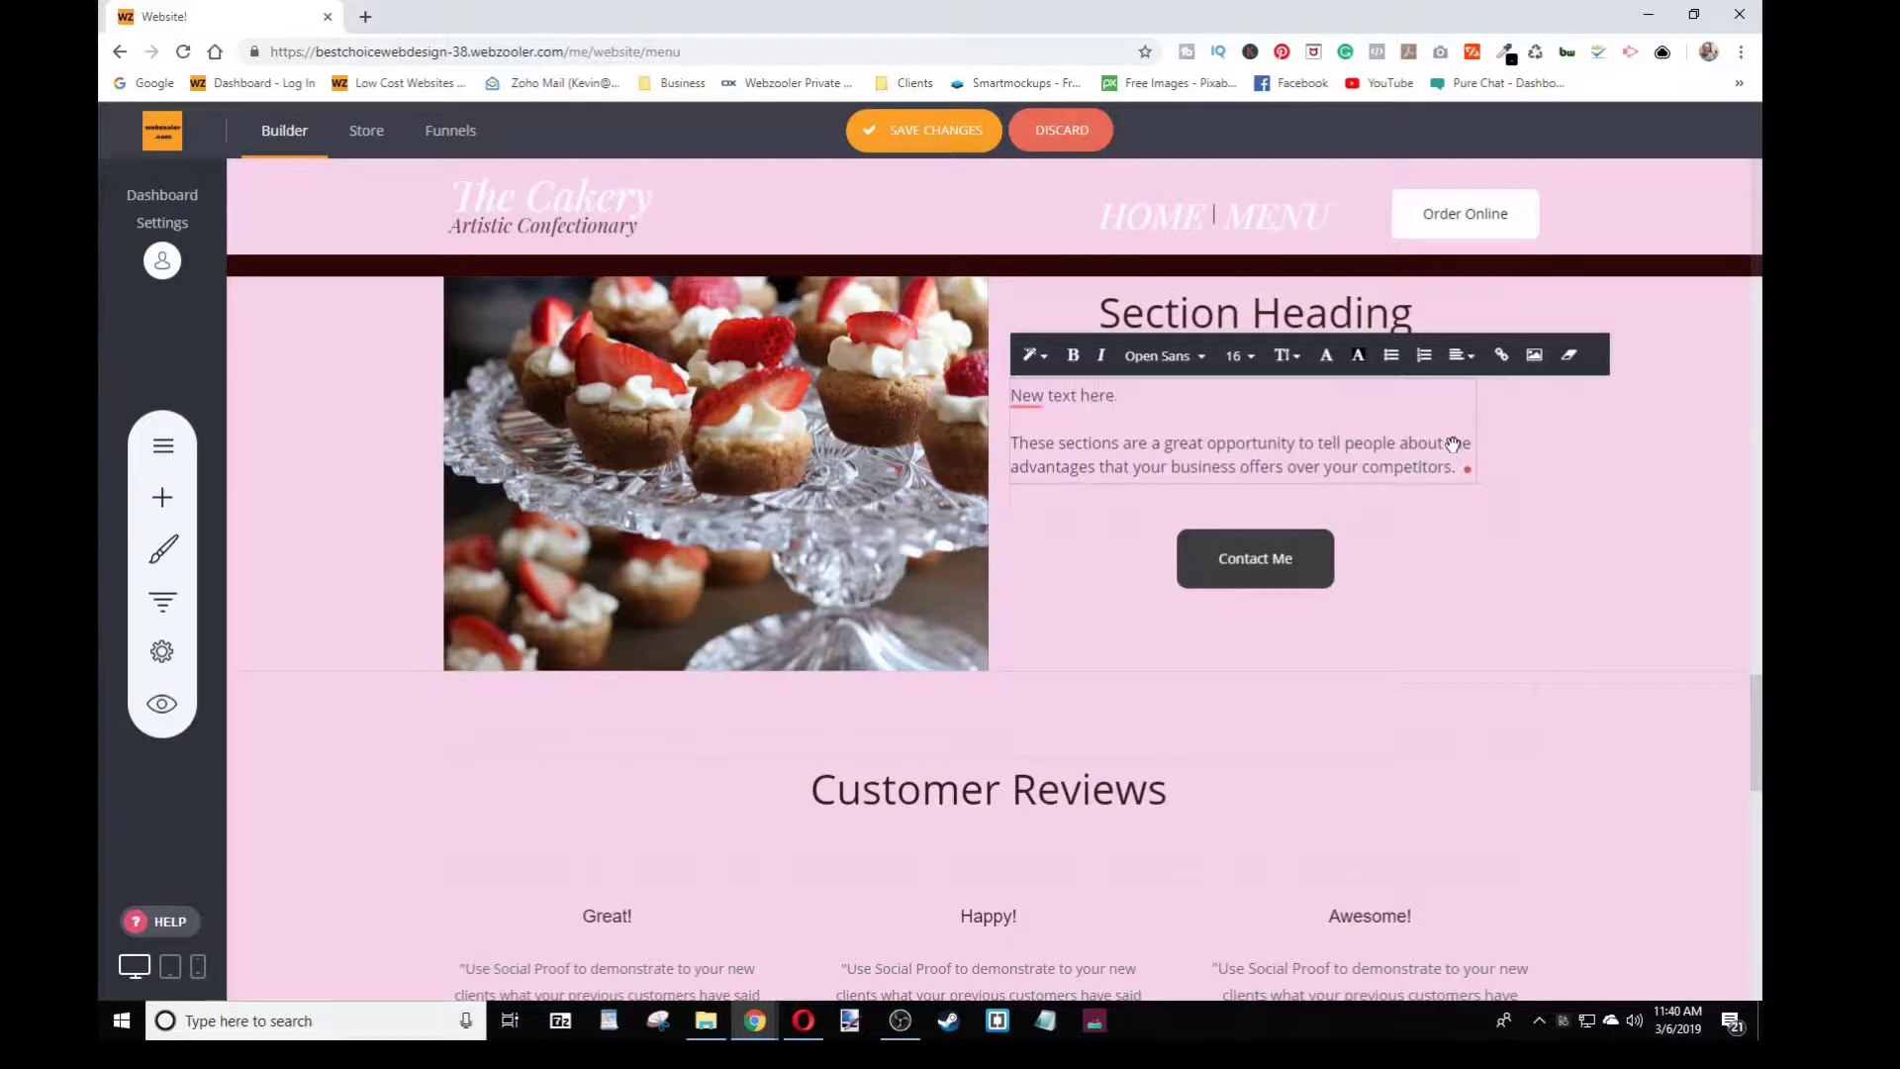
{"action": "scroll", "coordinate": [1577, 629], "scroll_direction": "up", "scroll_amount": 5}
{"action": "left_click", "coordinate": [1629, 465]}
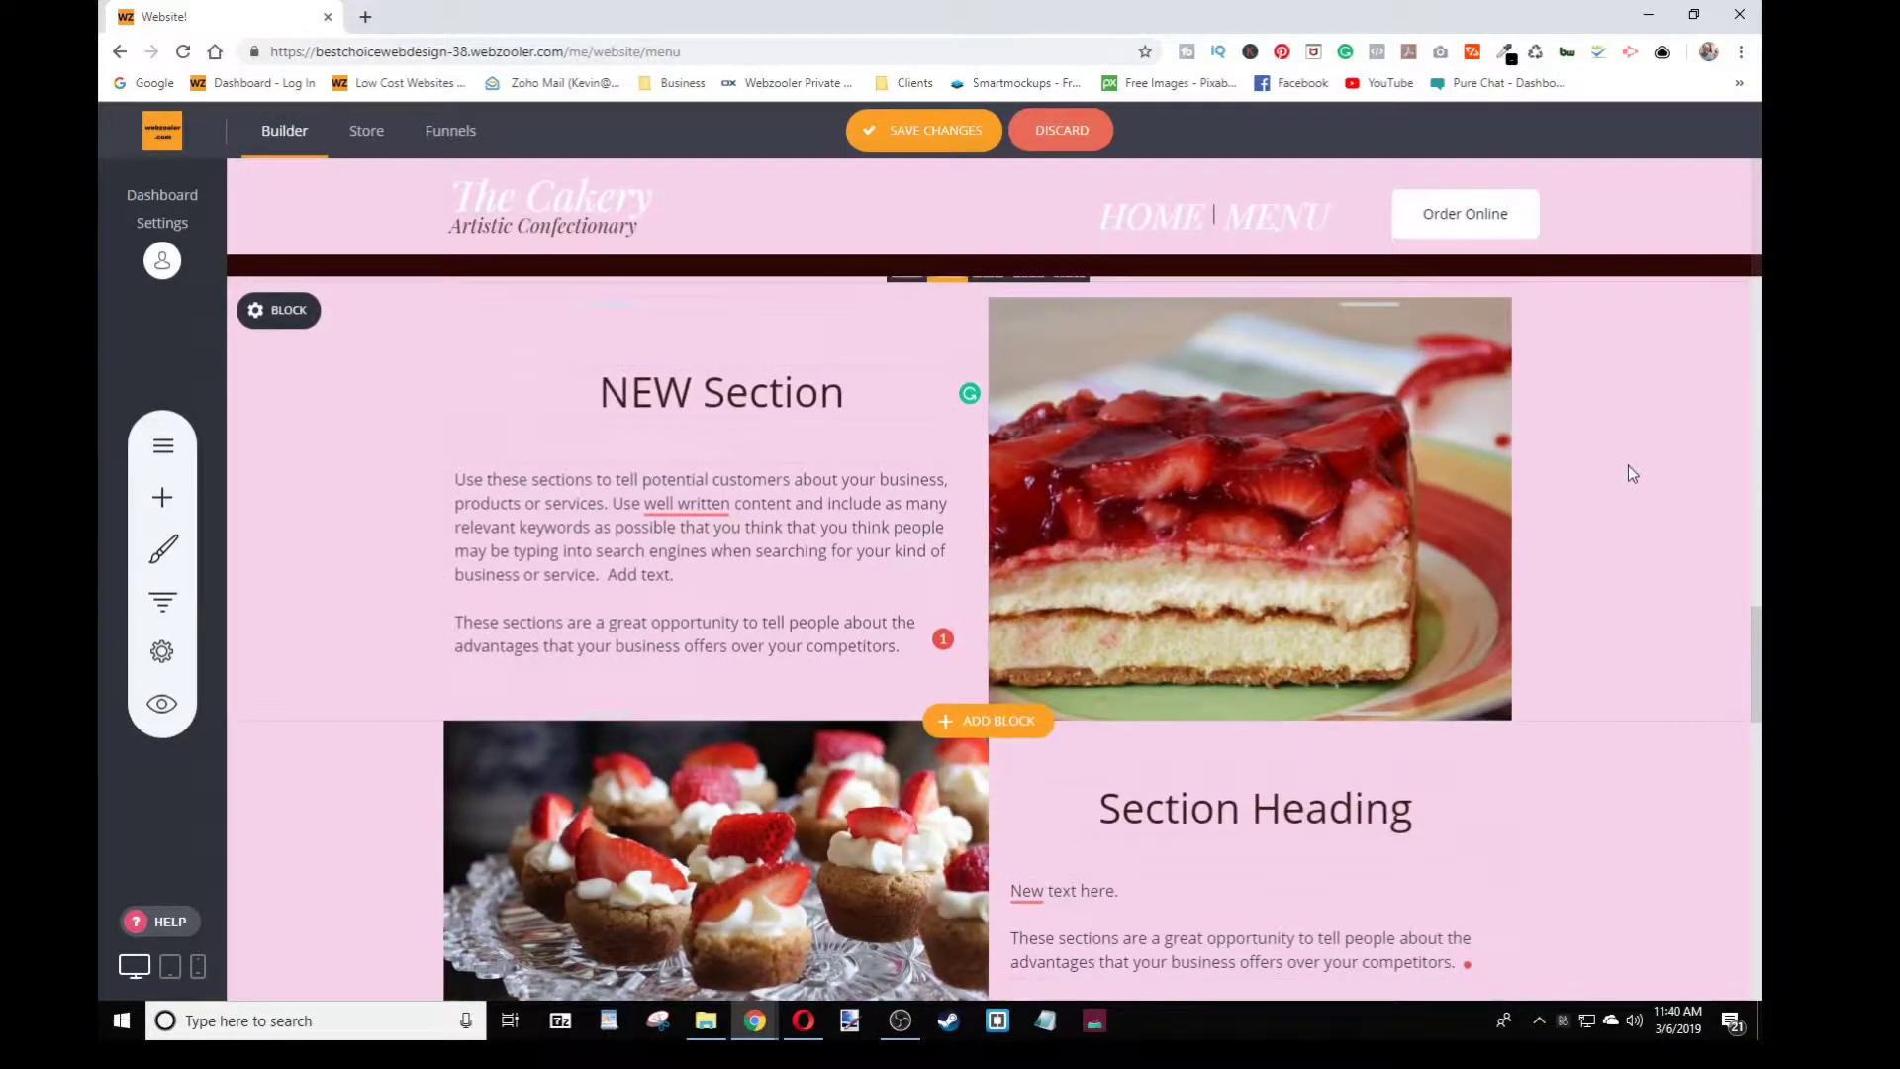
Set the button colour of the Contact Me button beside the tartlets to the dark brown global colour
{"action": "scroll", "coordinate": [1629, 466], "scroll_direction": "down", "scroll_amount": 3}
{"action": "left_click", "coordinate": [1209, 752]}
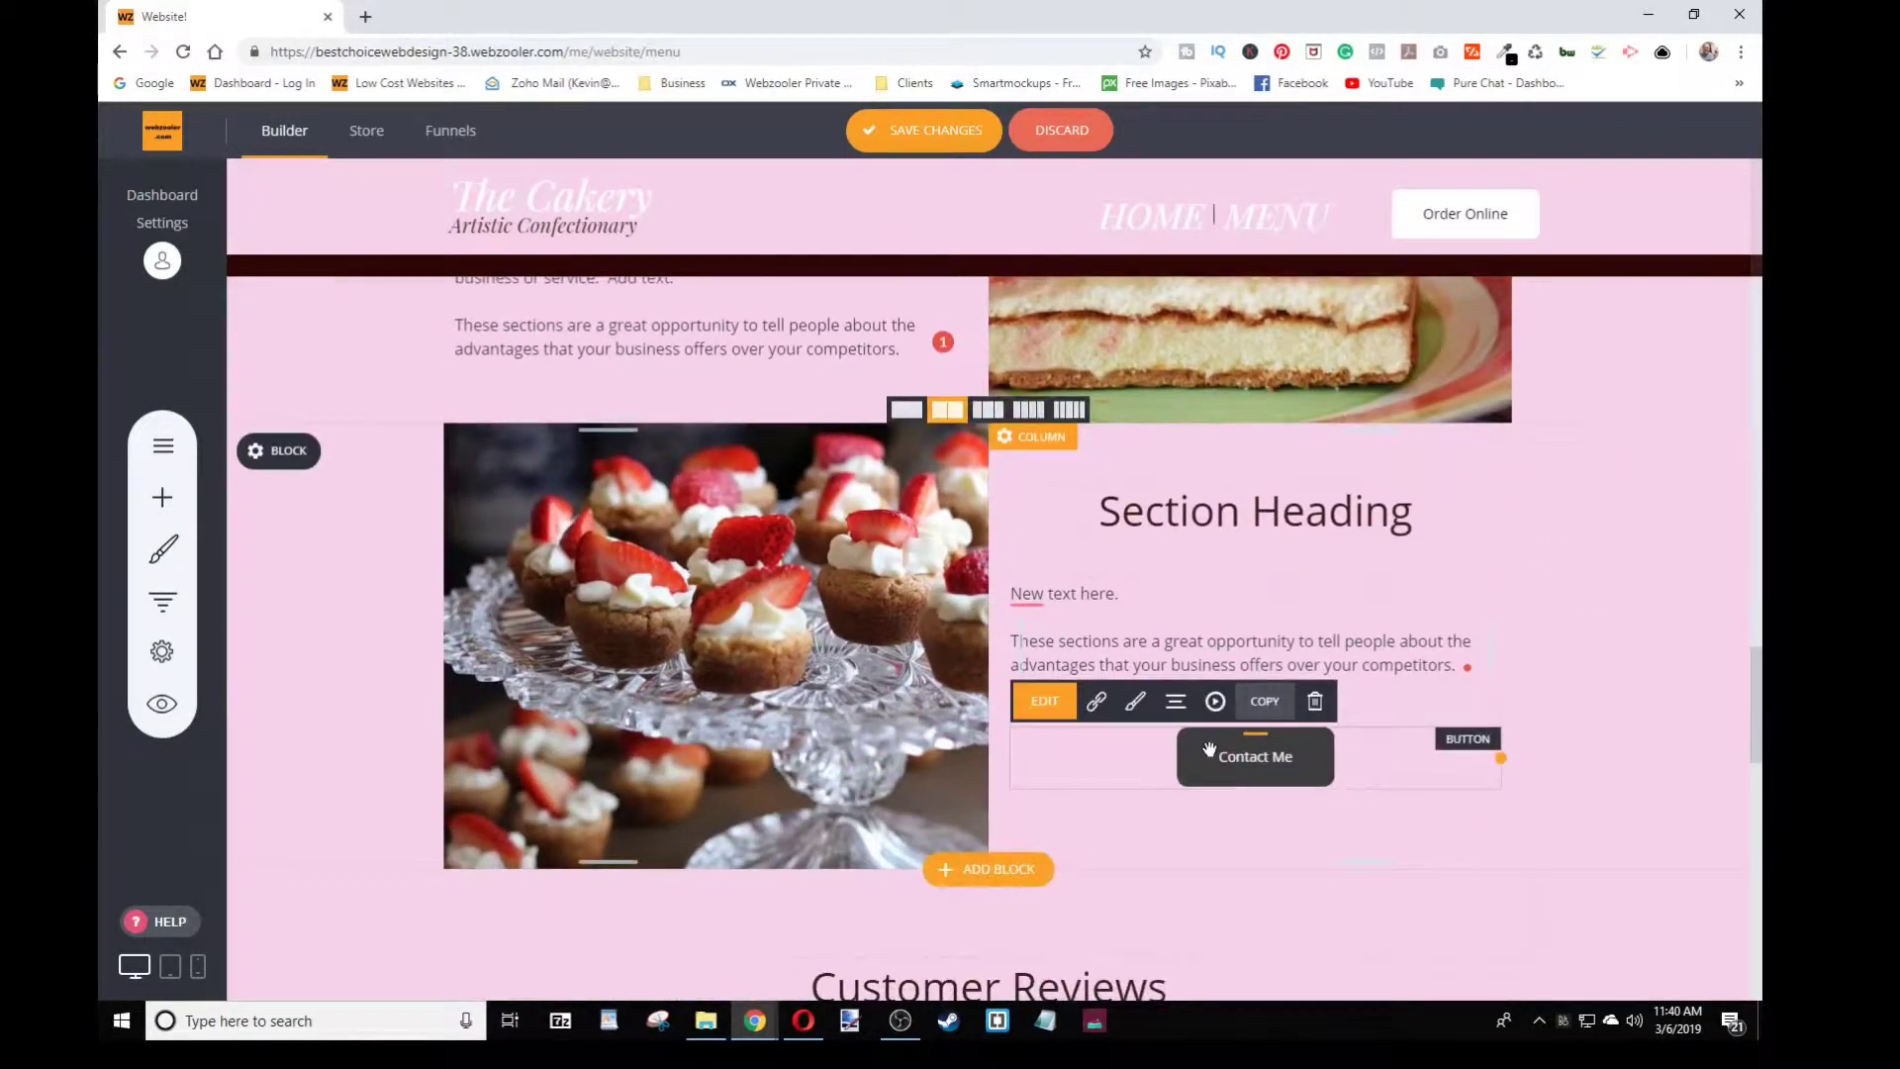
{"action": "left_click", "coordinate": [1133, 704]}
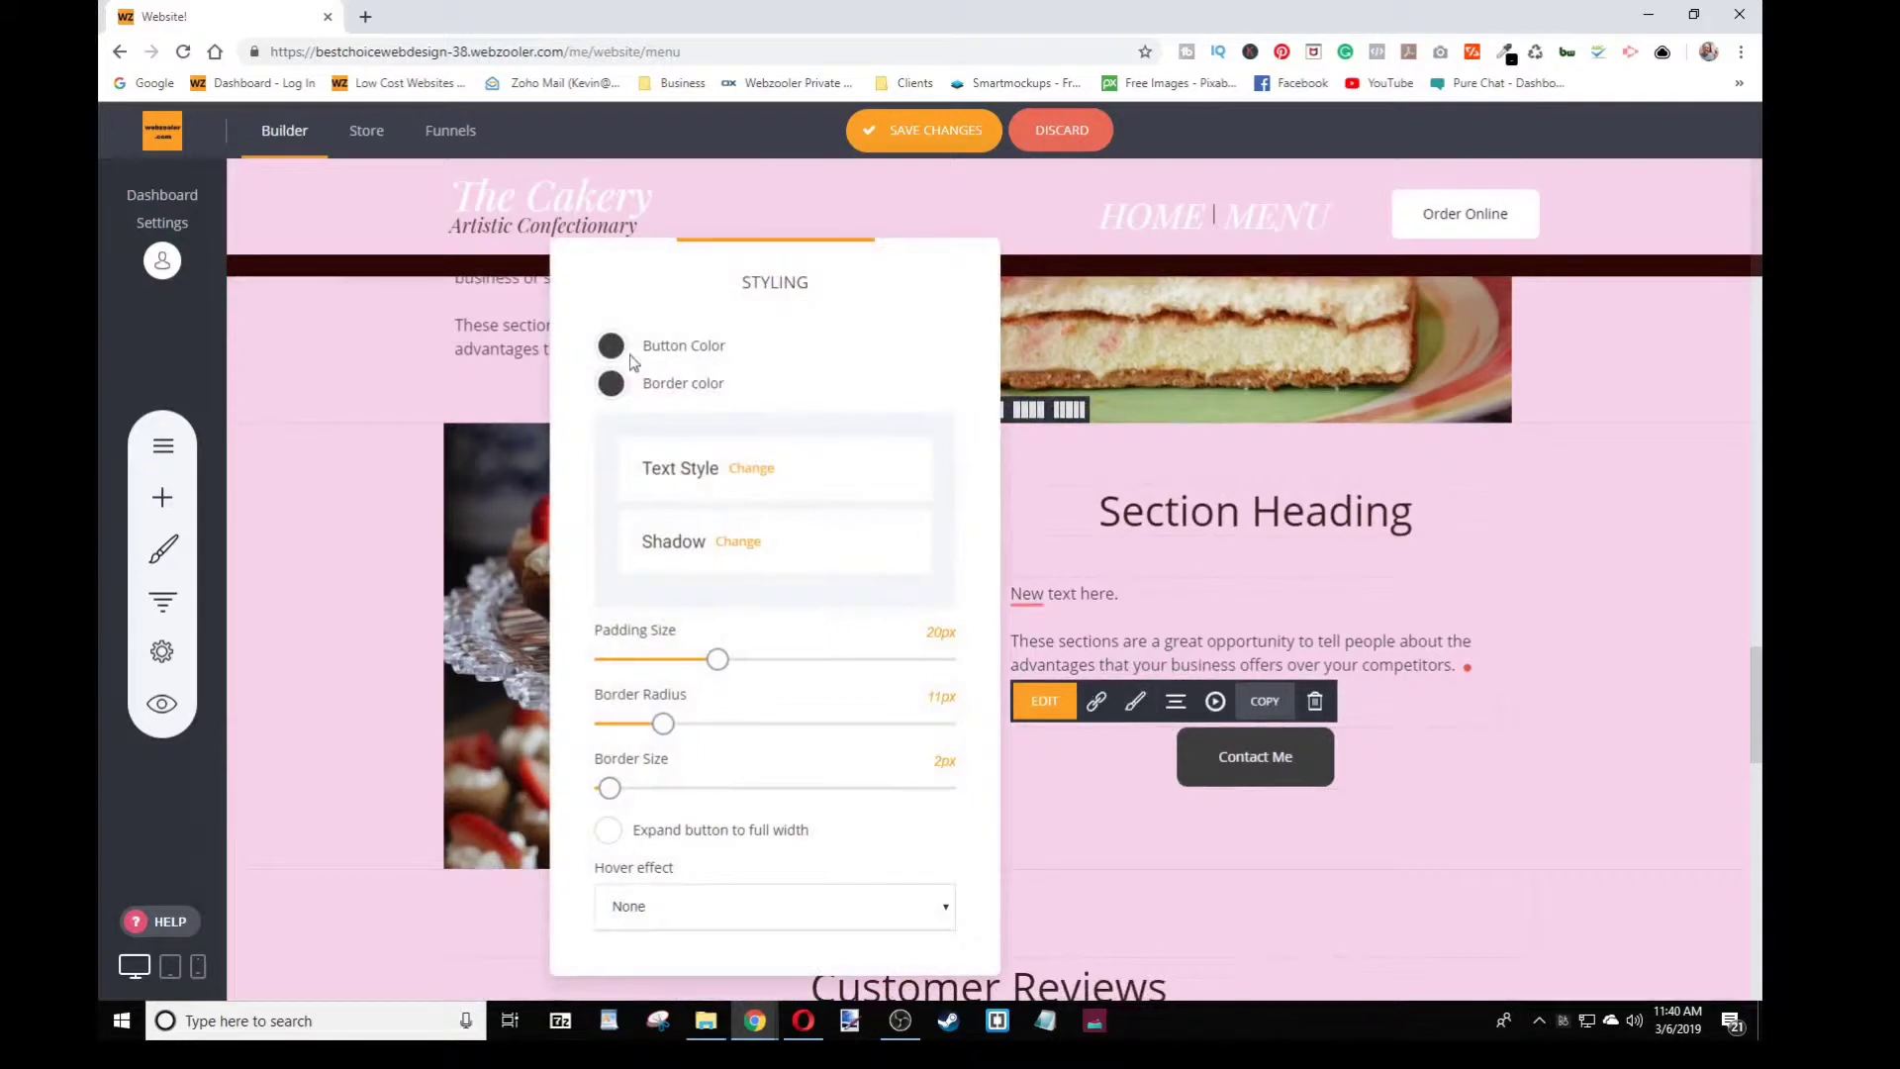
{"action": "left_click", "coordinate": [614, 346]}
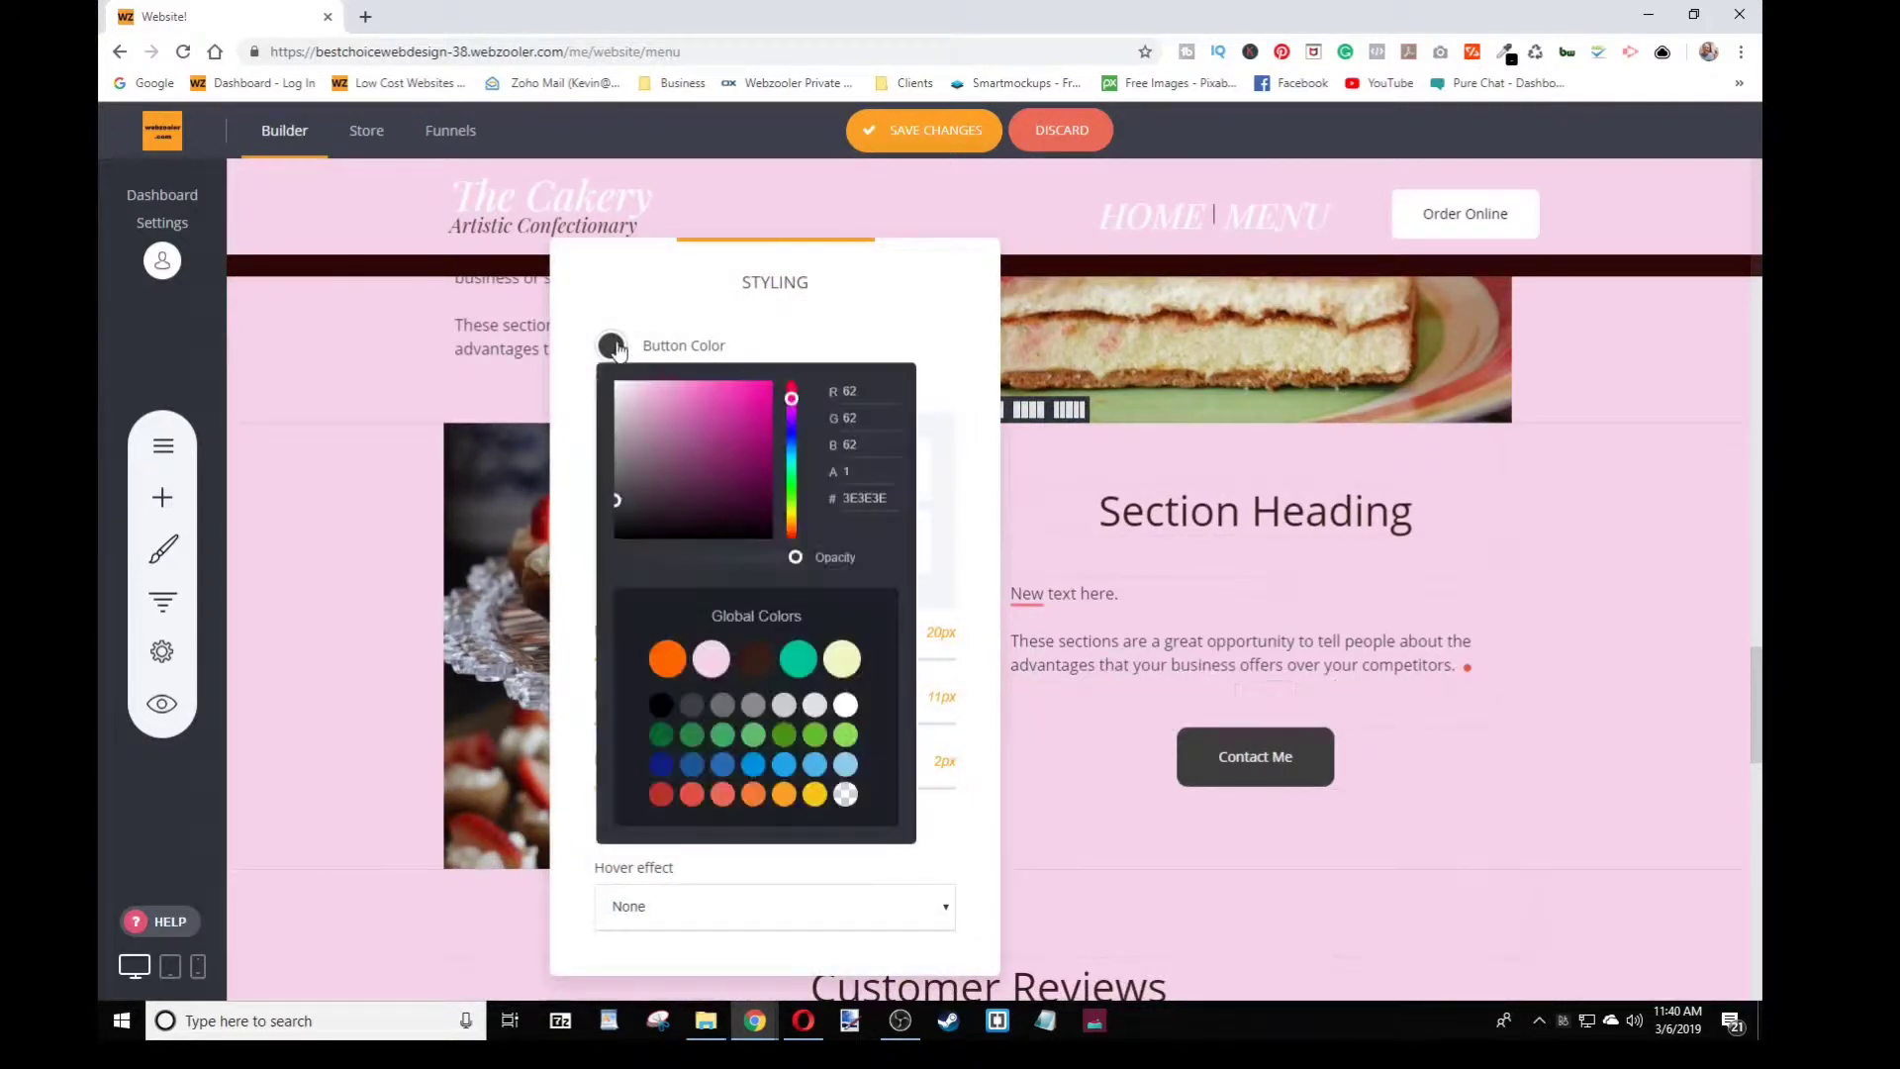
{"action": "left_click", "coordinate": [757, 660]}
{"action": "left_click", "coordinate": [584, 343]}
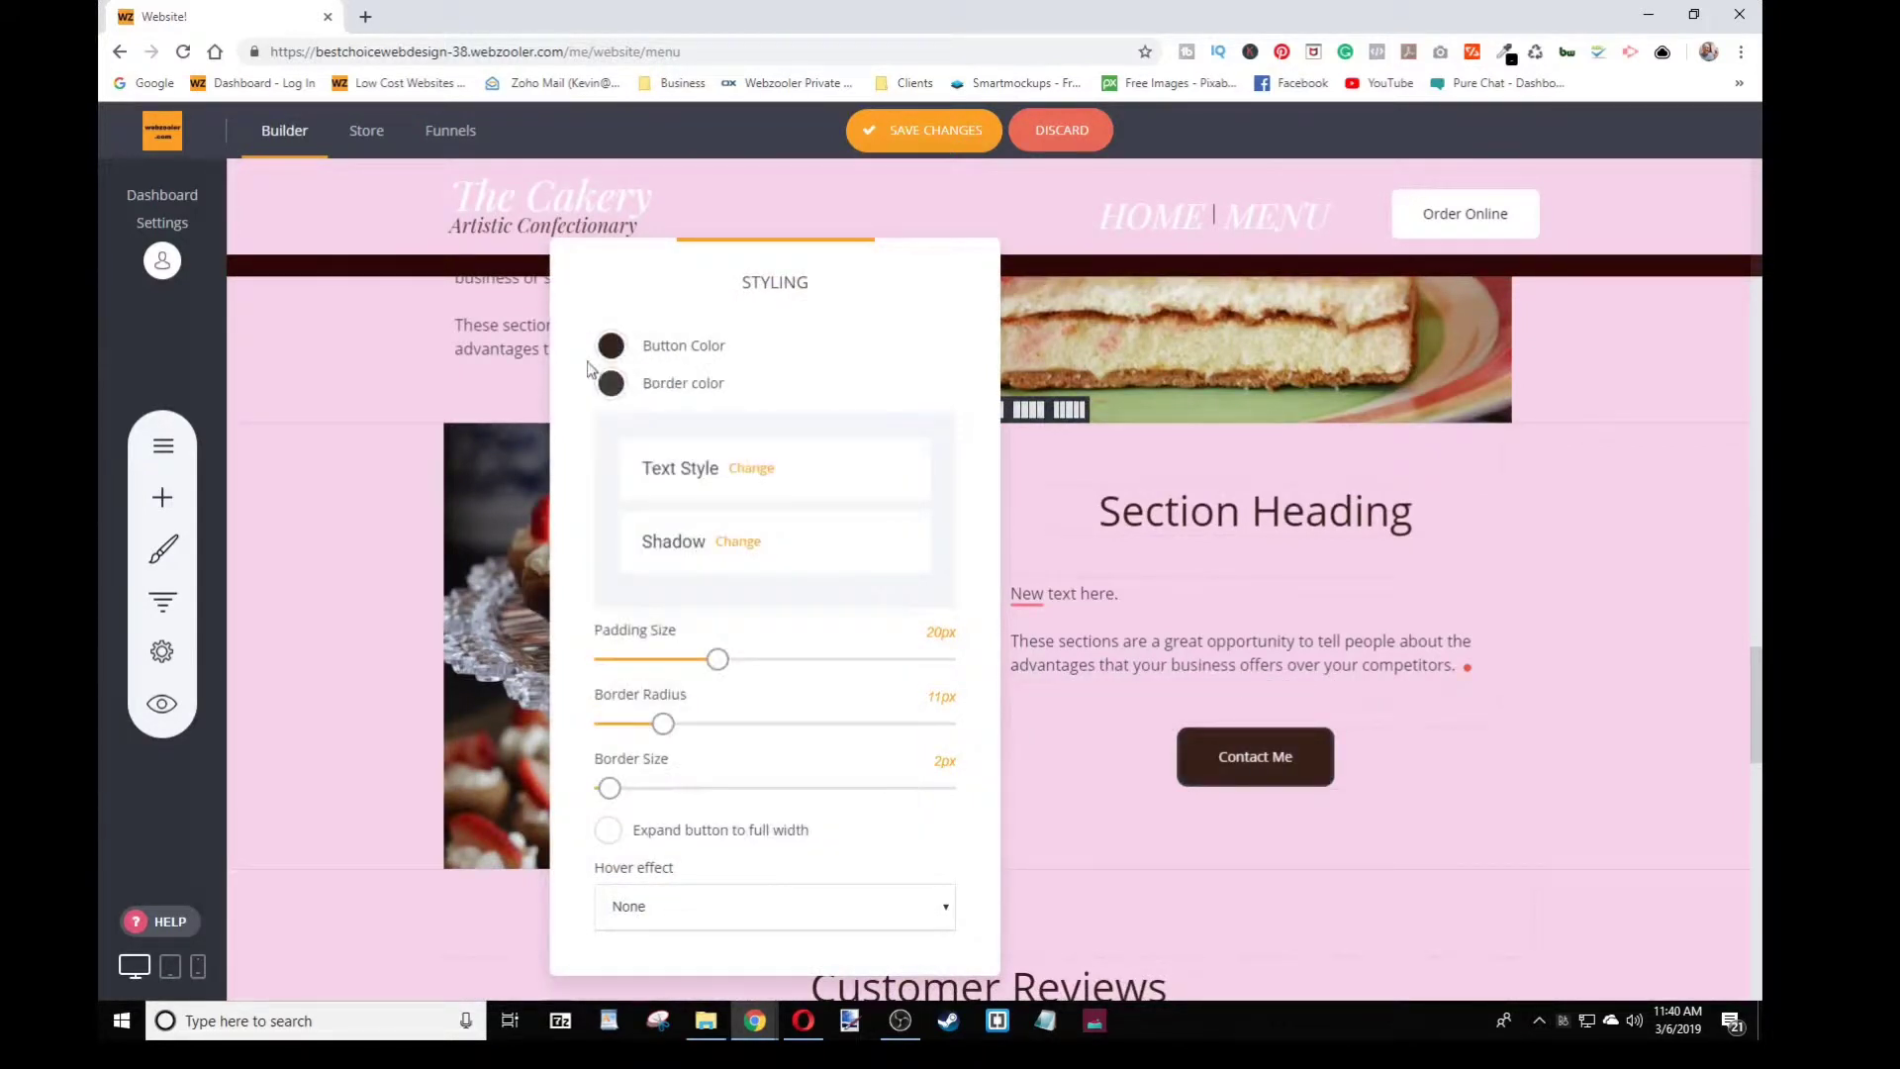
Set the Contact Me button's border colour to the dark brown global colour #361F16 and close its styling settings
{"action": "left_click", "coordinate": [612, 384]}
{"action": "left_click", "coordinate": [746, 697]}
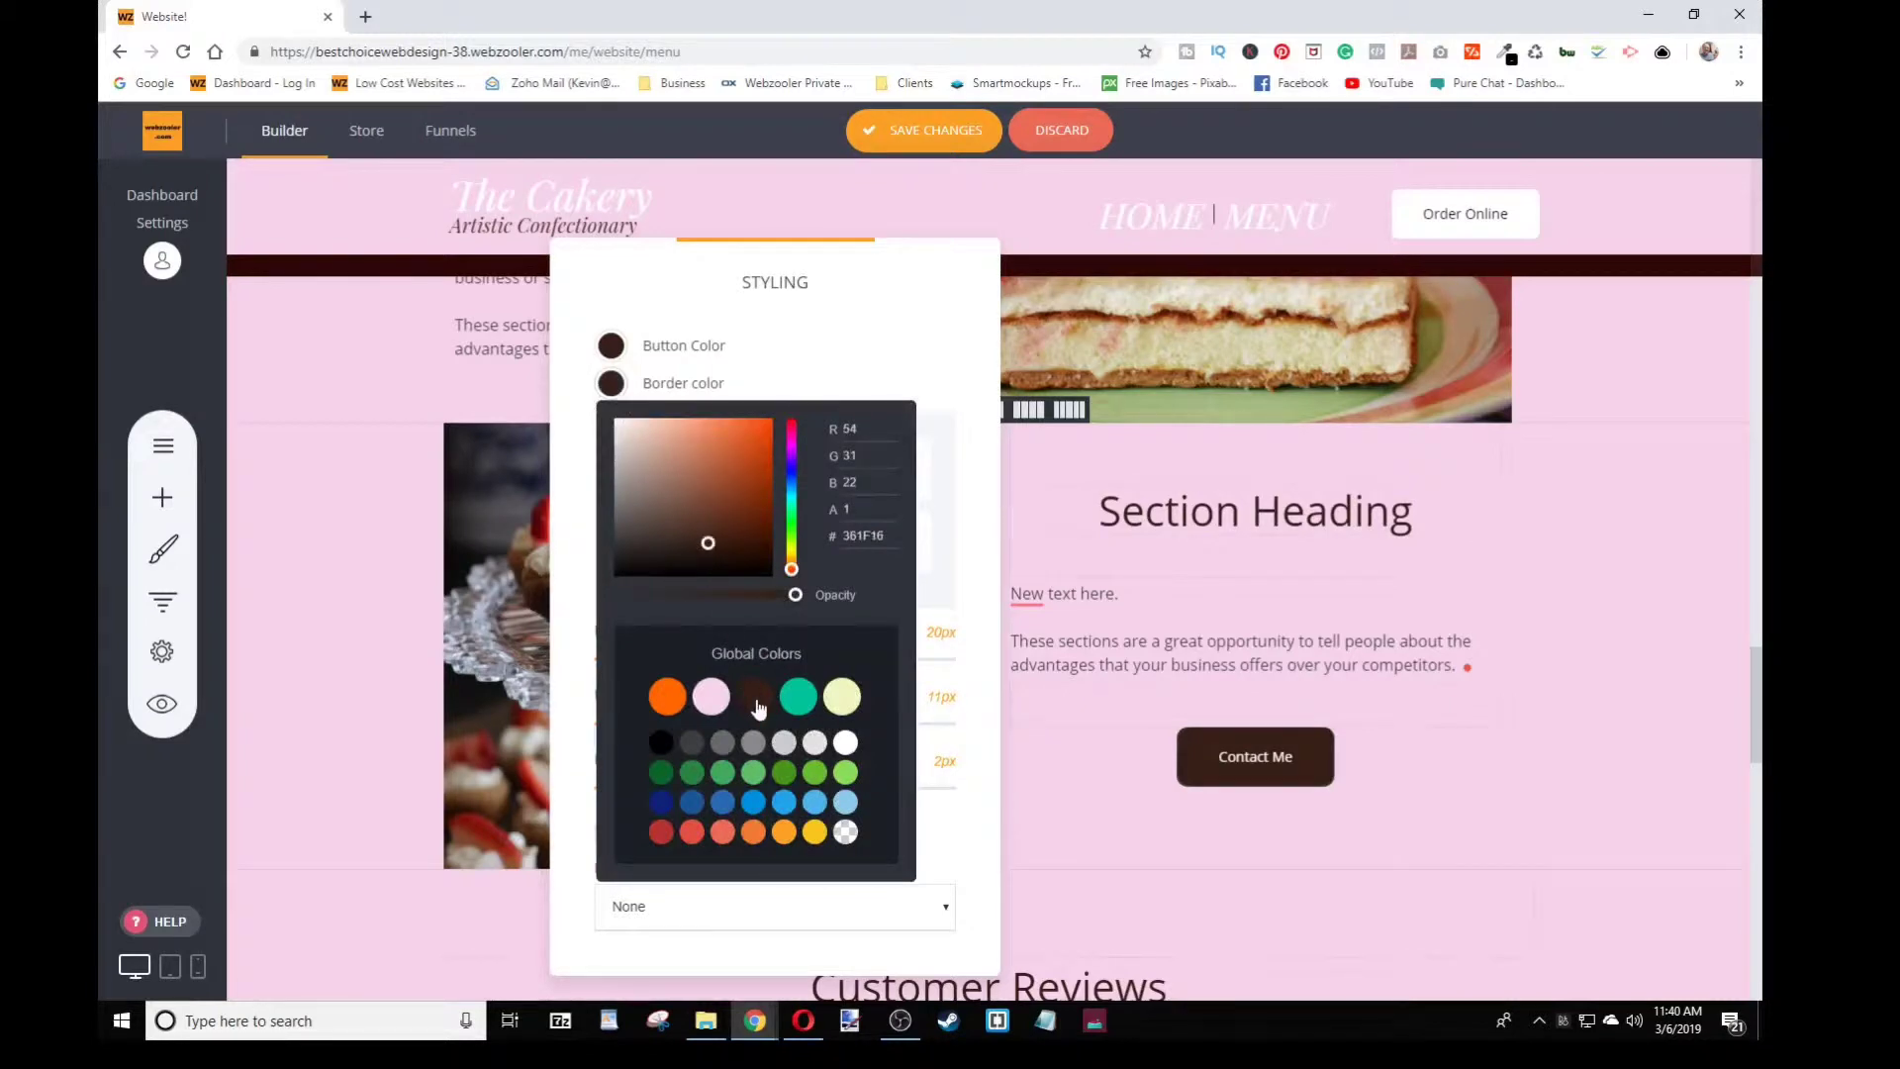
{"action": "left_click", "coordinate": [585, 485]}
{"action": "left_click", "coordinate": [368, 522]}
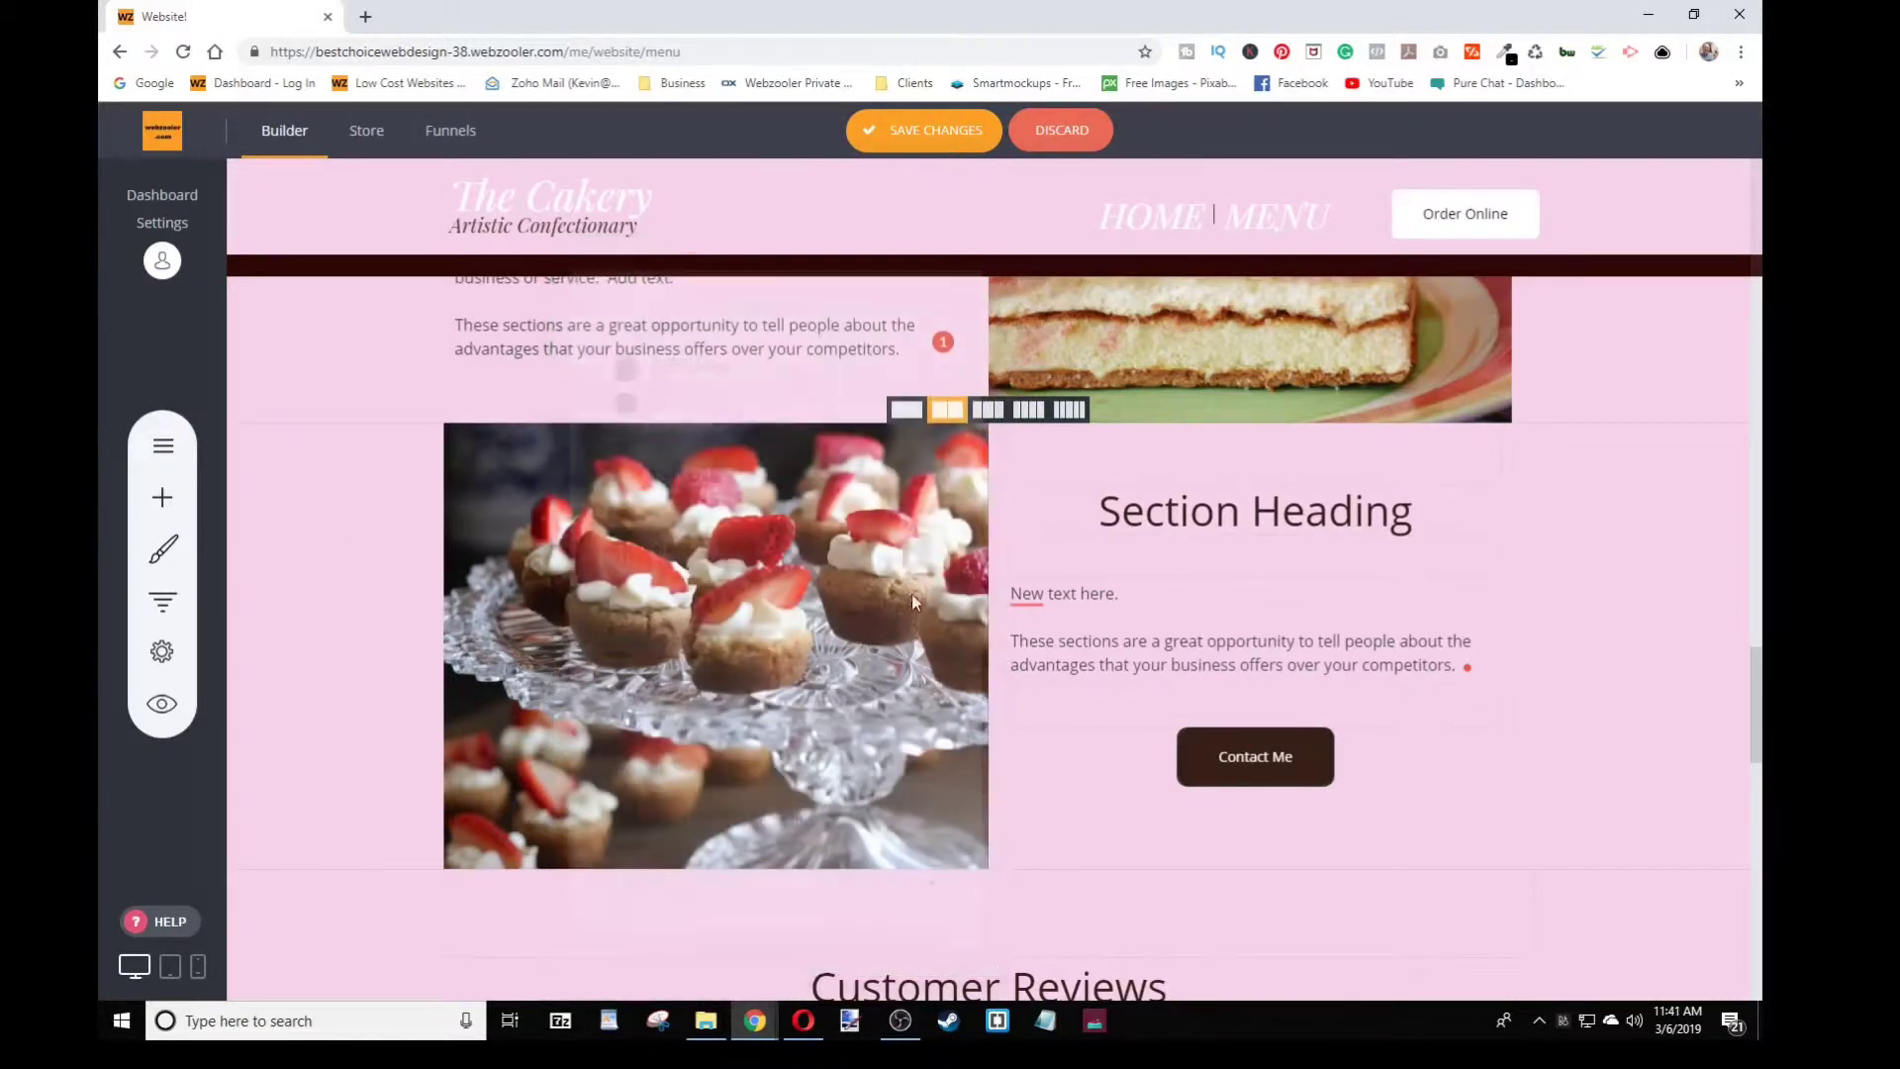
Save the page changes and show the website preview in a new tab
{"action": "scroll", "coordinate": [1583, 580], "scroll_direction": "up", "scroll_amount": 8}
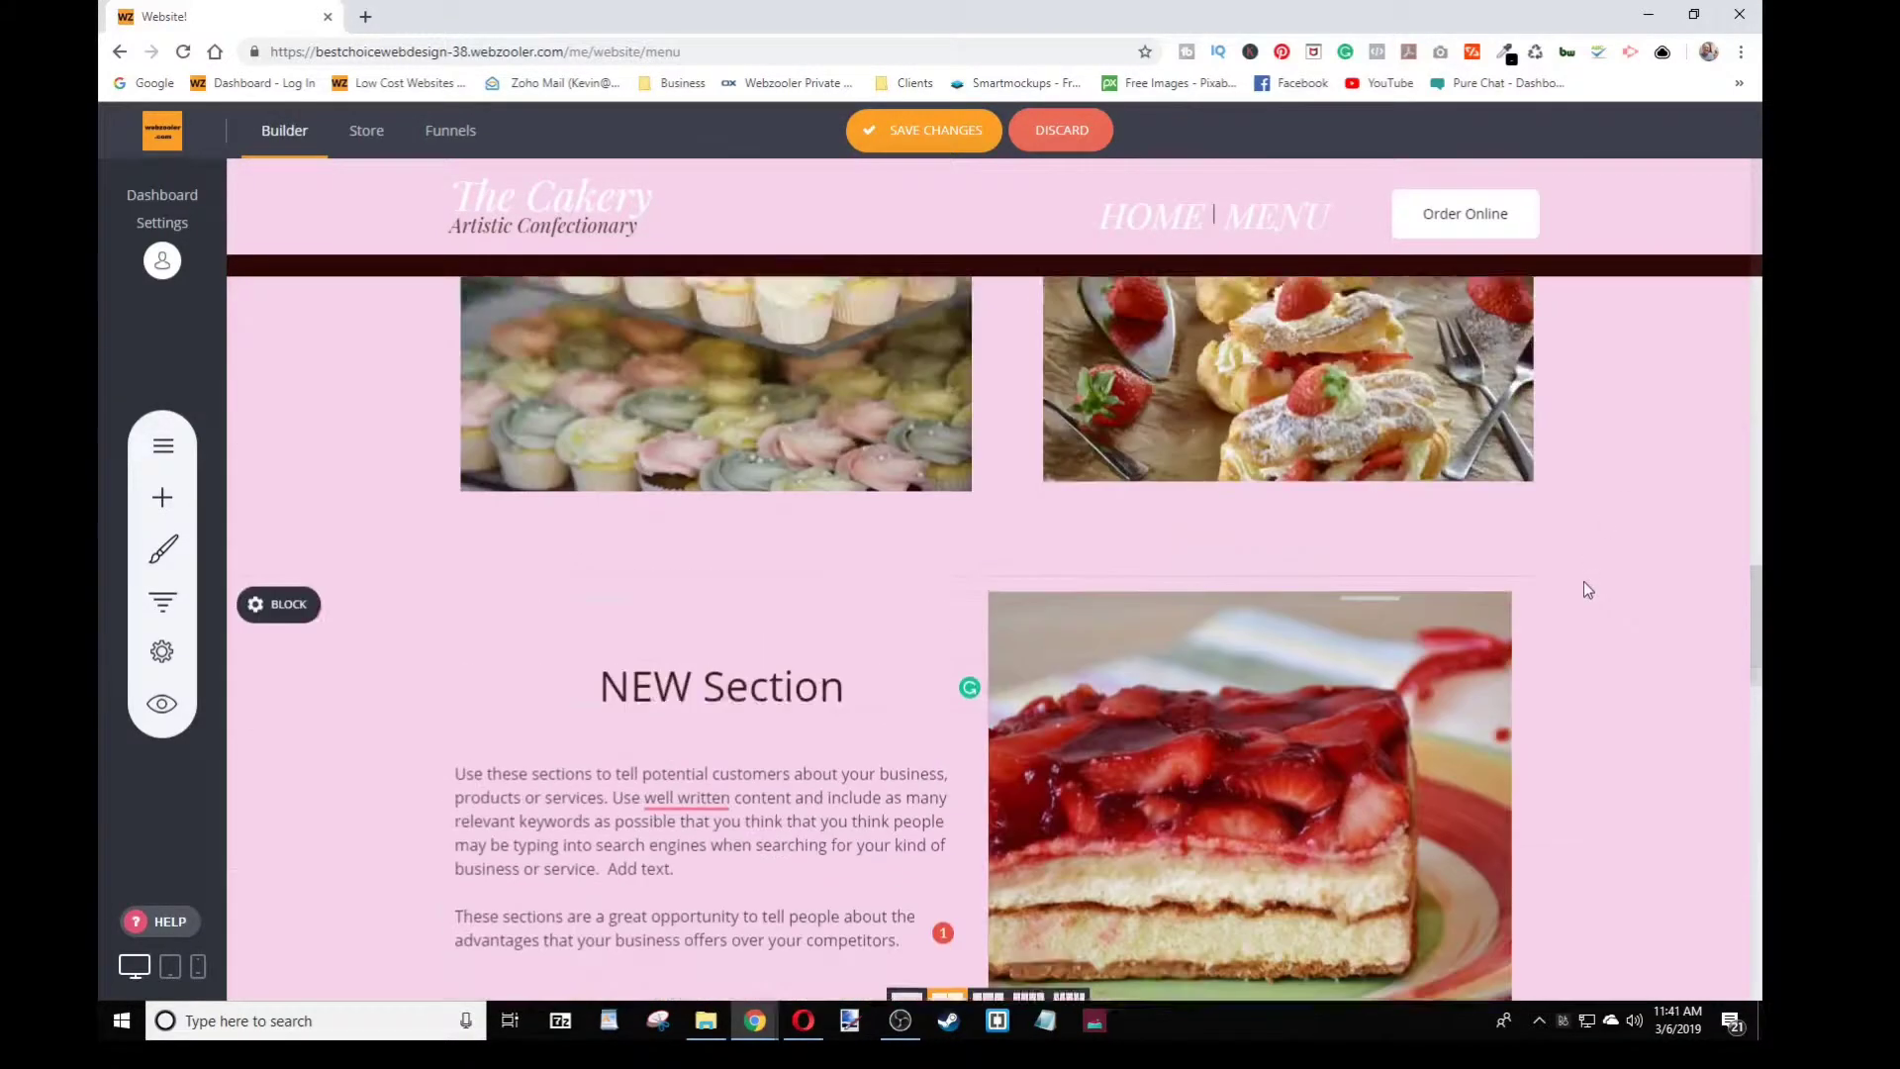
{"action": "scroll", "coordinate": [1237, 366], "scroll_direction": "down", "scroll_amount": 2}
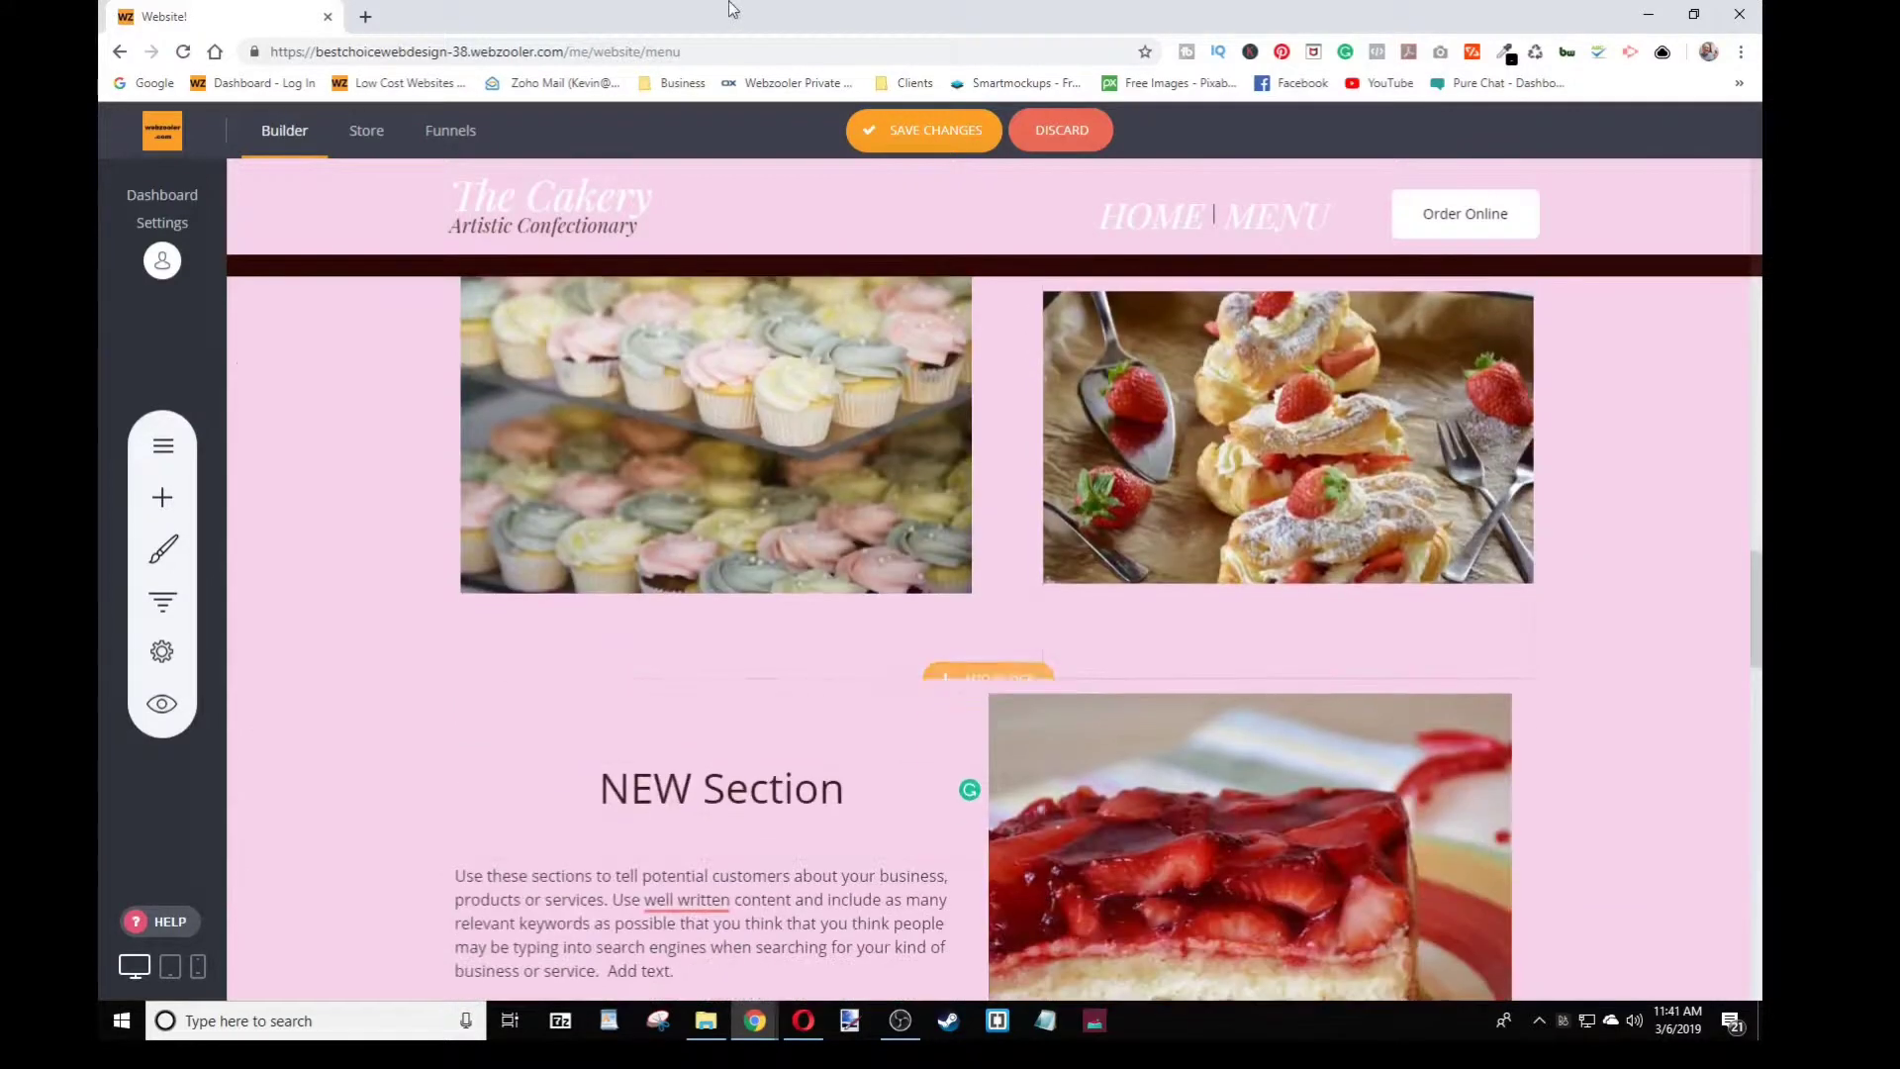
{"action": "left_click", "coordinate": [910, 138]}
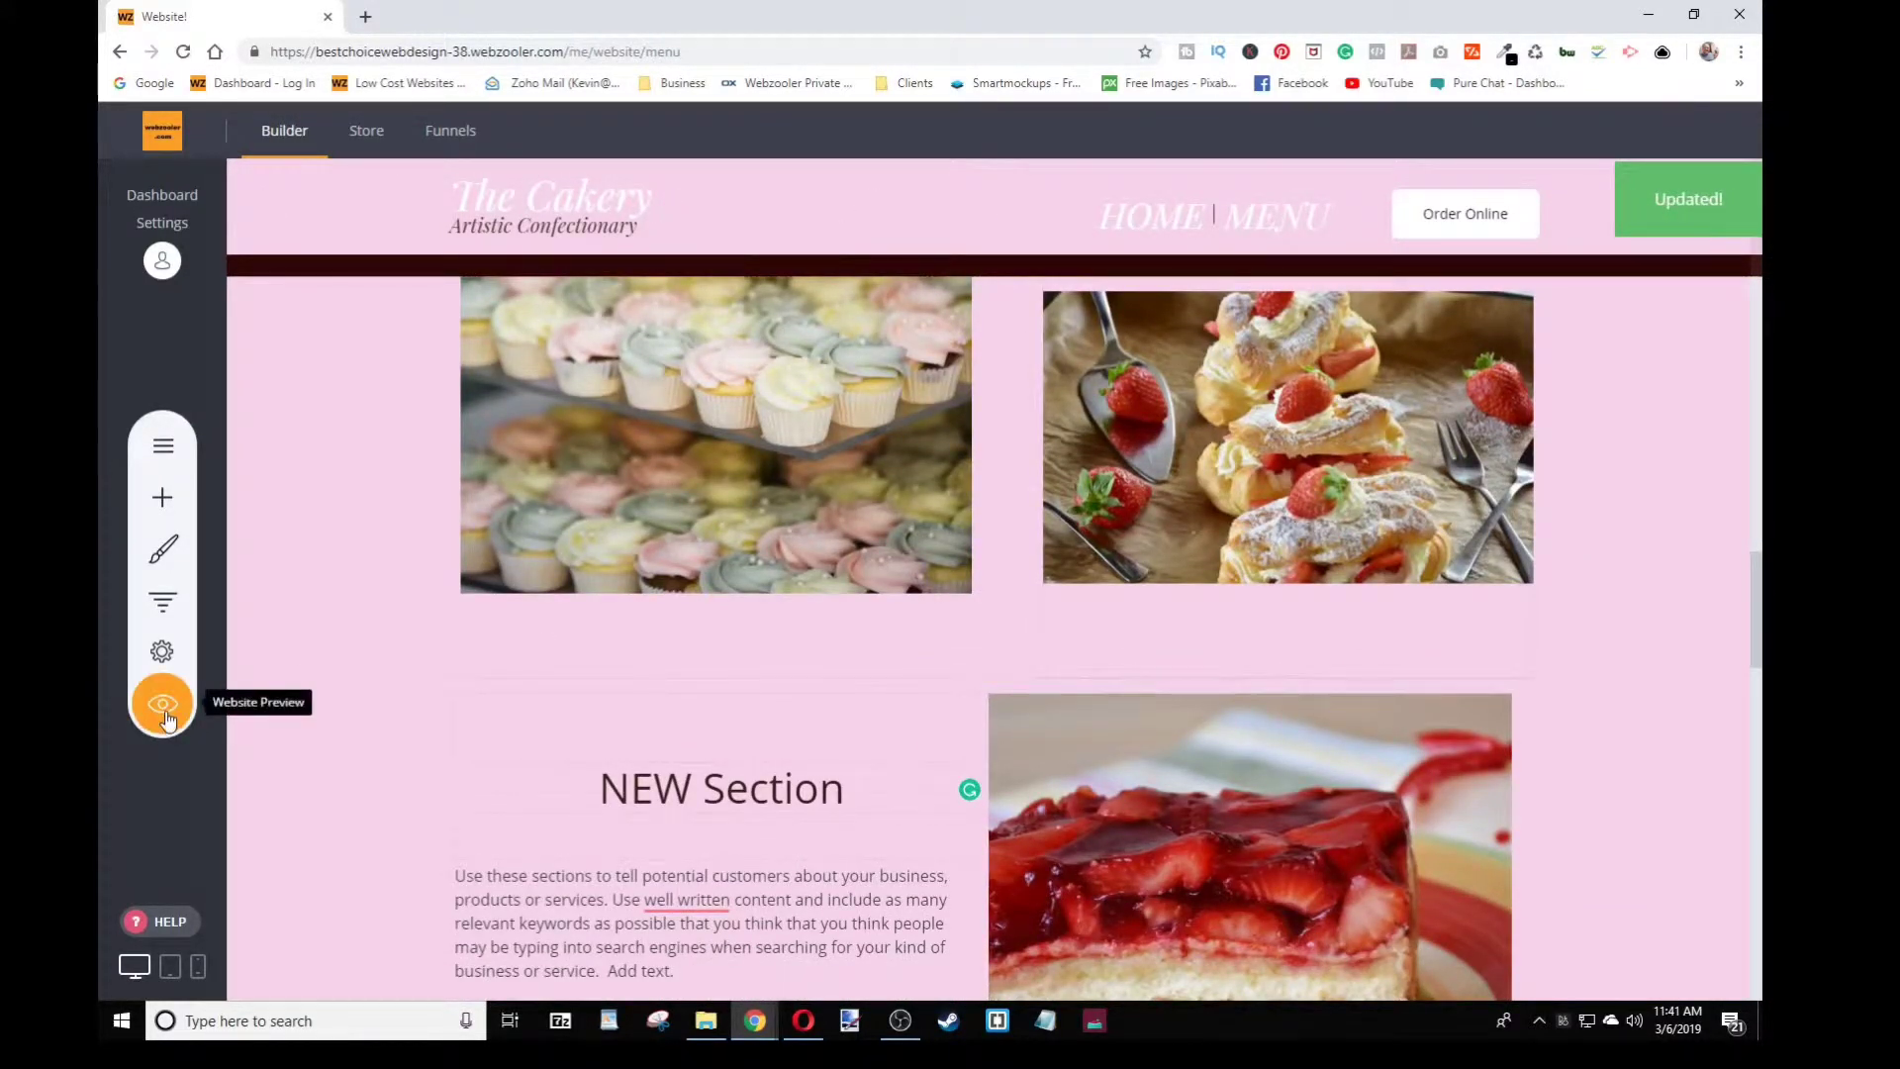
{"action": "left_click", "coordinate": [164, 707]}
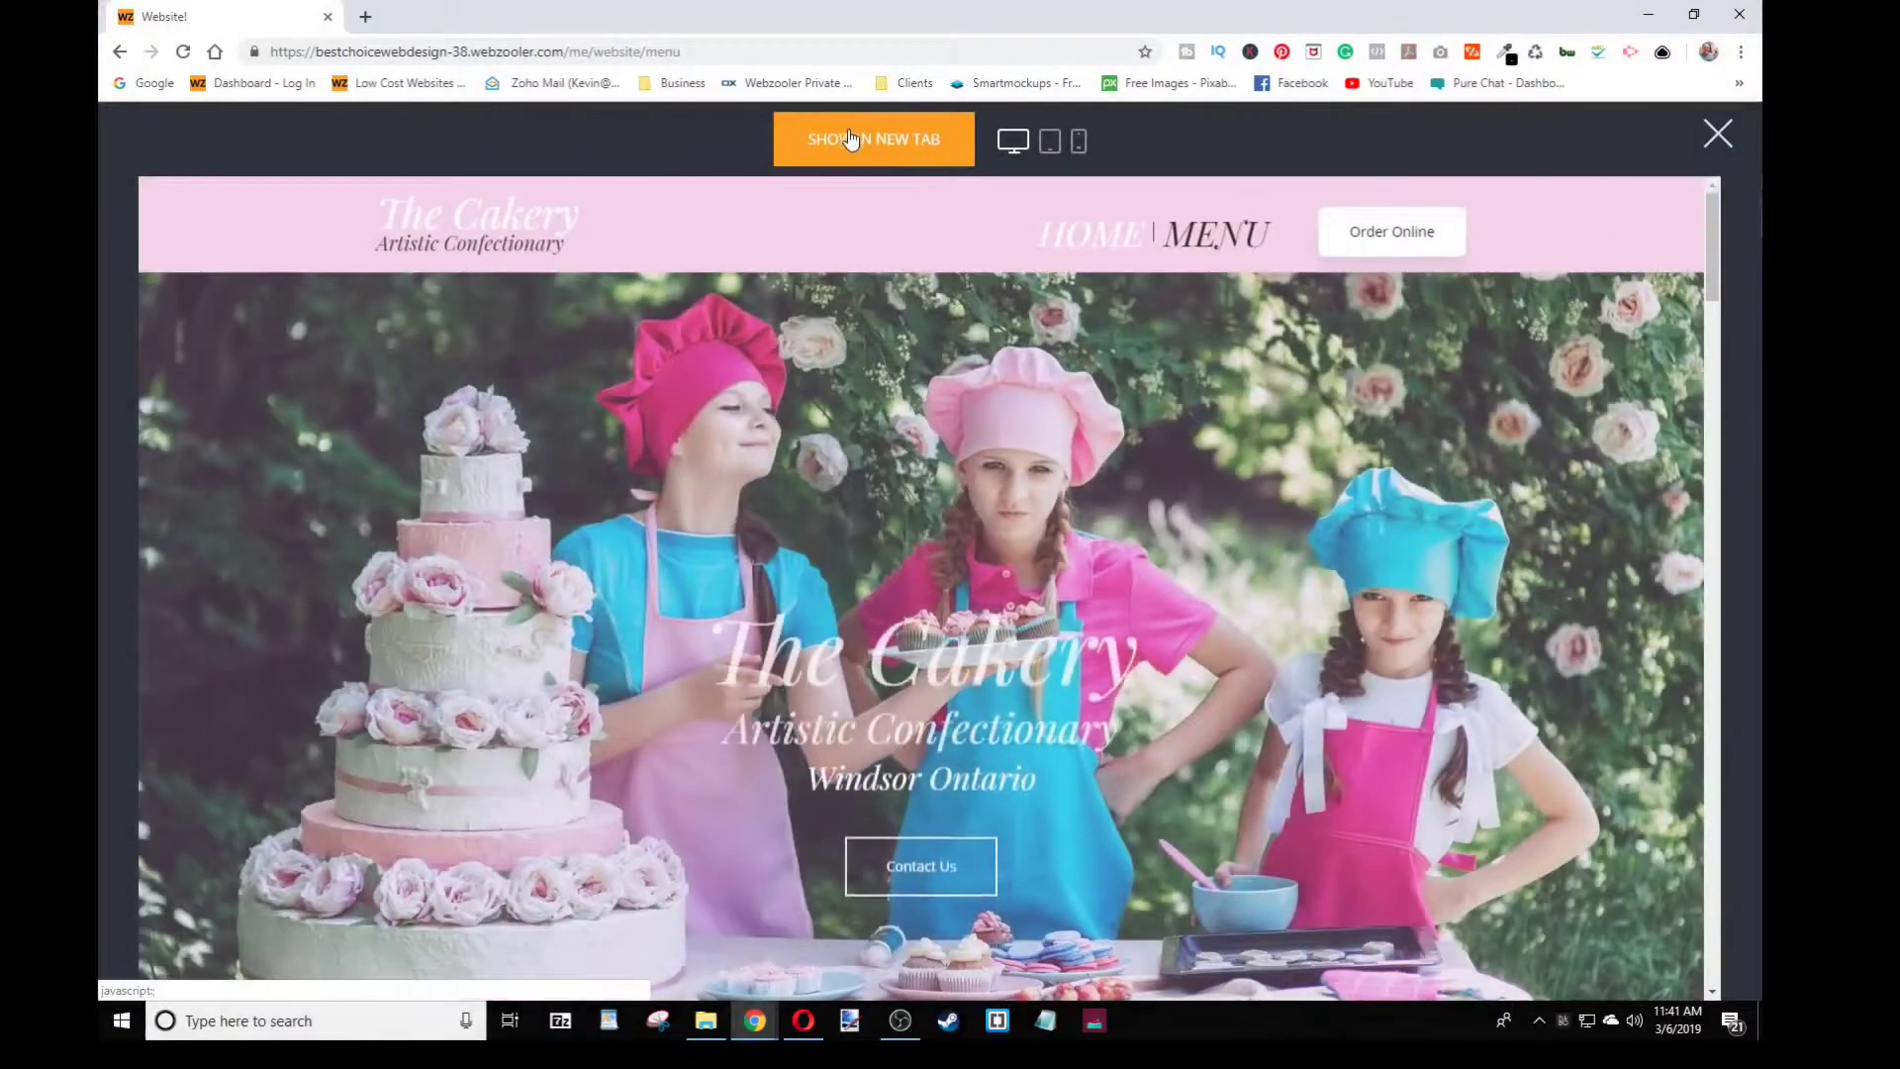
{"action": "left_click", "coordinate": [849, 139]}
Review the previewed menu page from the hero image down to the new image-and-text sections and back up to Our Menu
{"action": "scroll", "coordinate": [1312, 474], "scroll_direction": "down", "scroll_amount": 2}
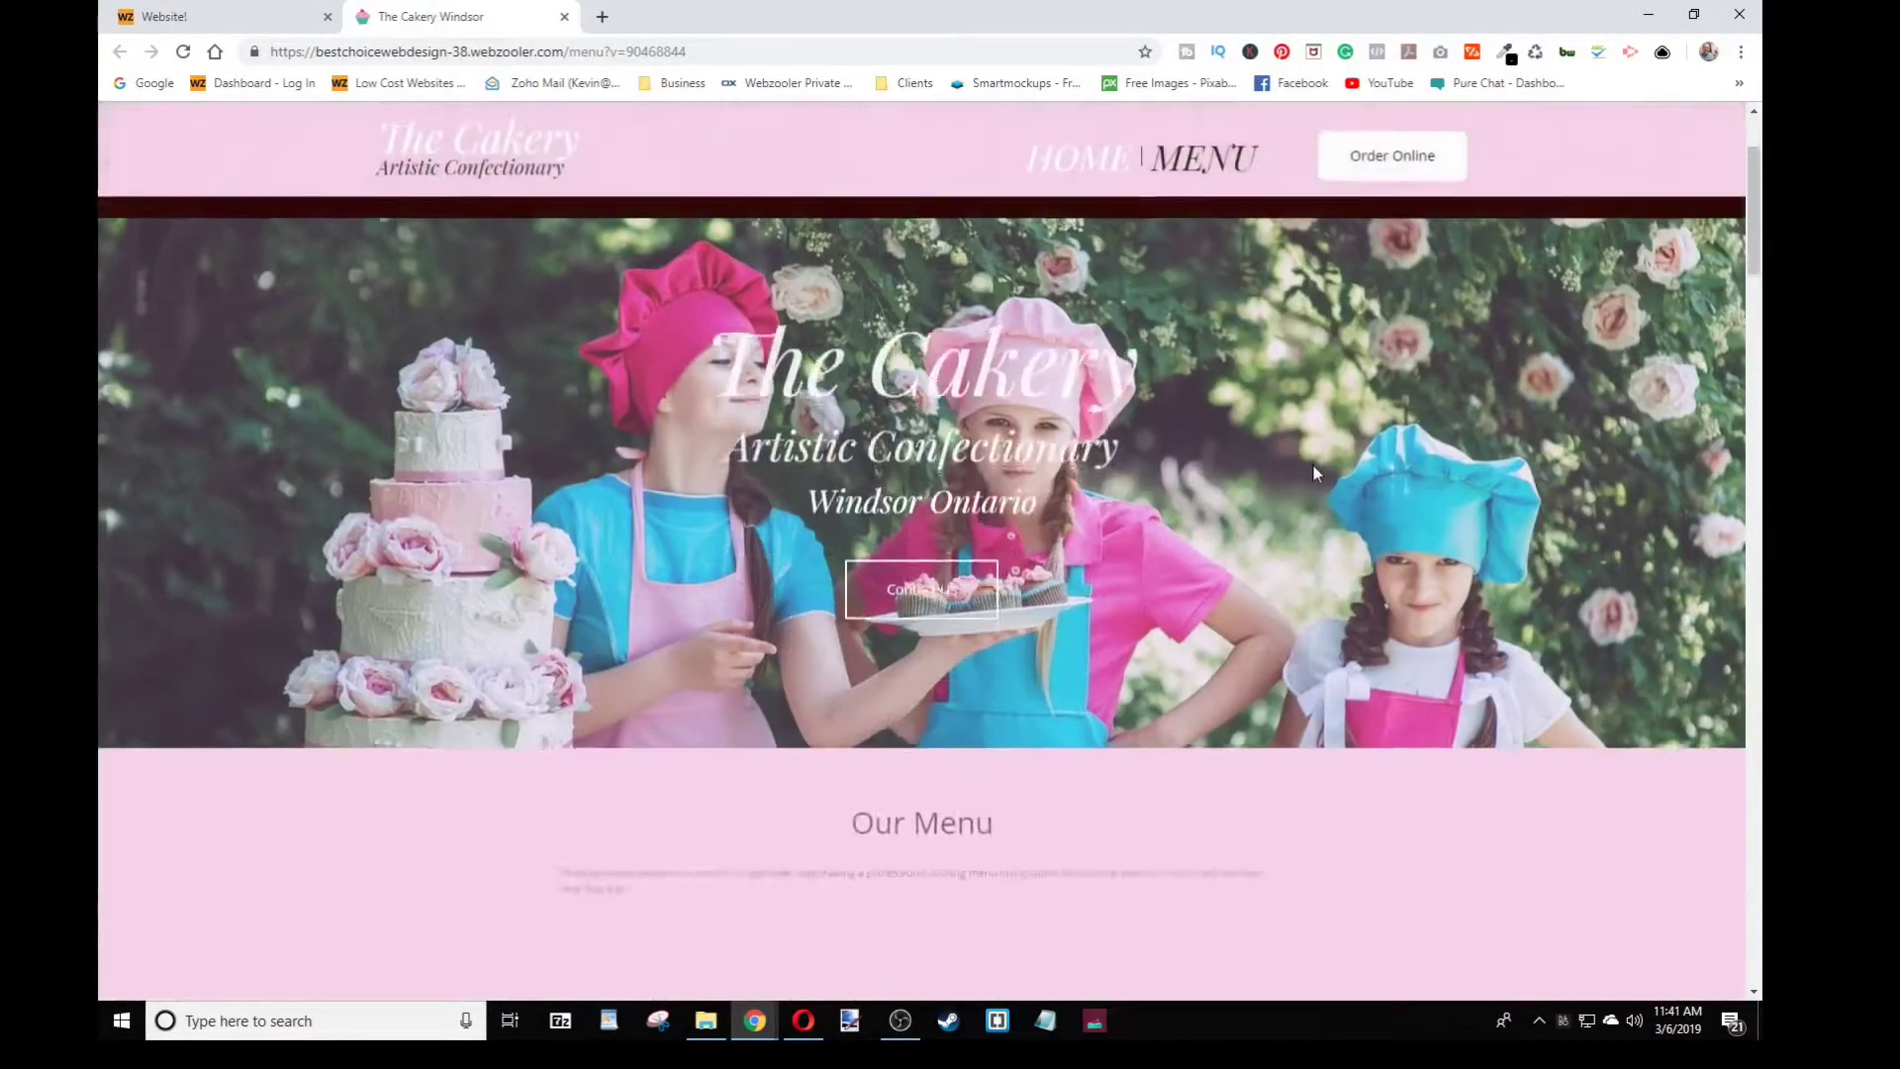
{"action": "scroll", "coordinate": [1312, 473], "scroll_direction": "down", "scroll_amount": 15}
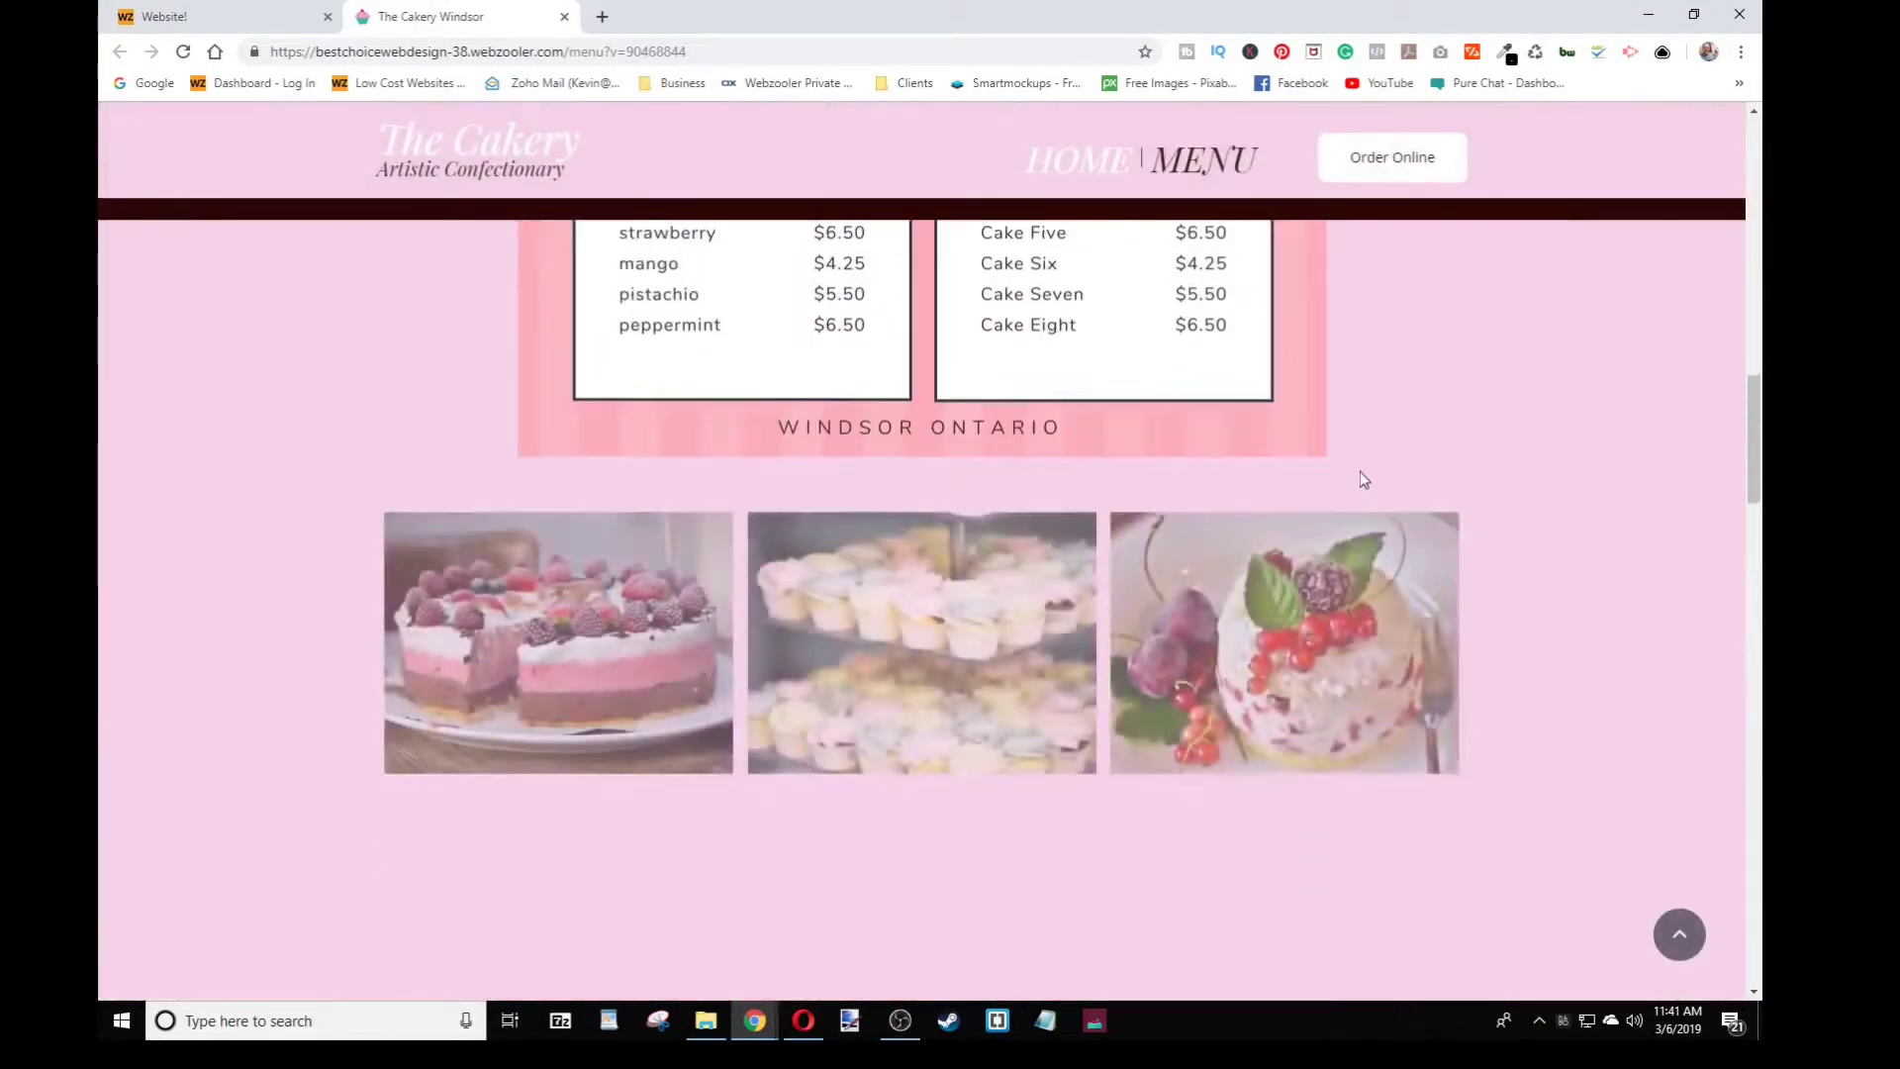
{"action": "scroll", "coordinate": [1387, 493], "scroll_direction": "down", "scroll_amount": 10}
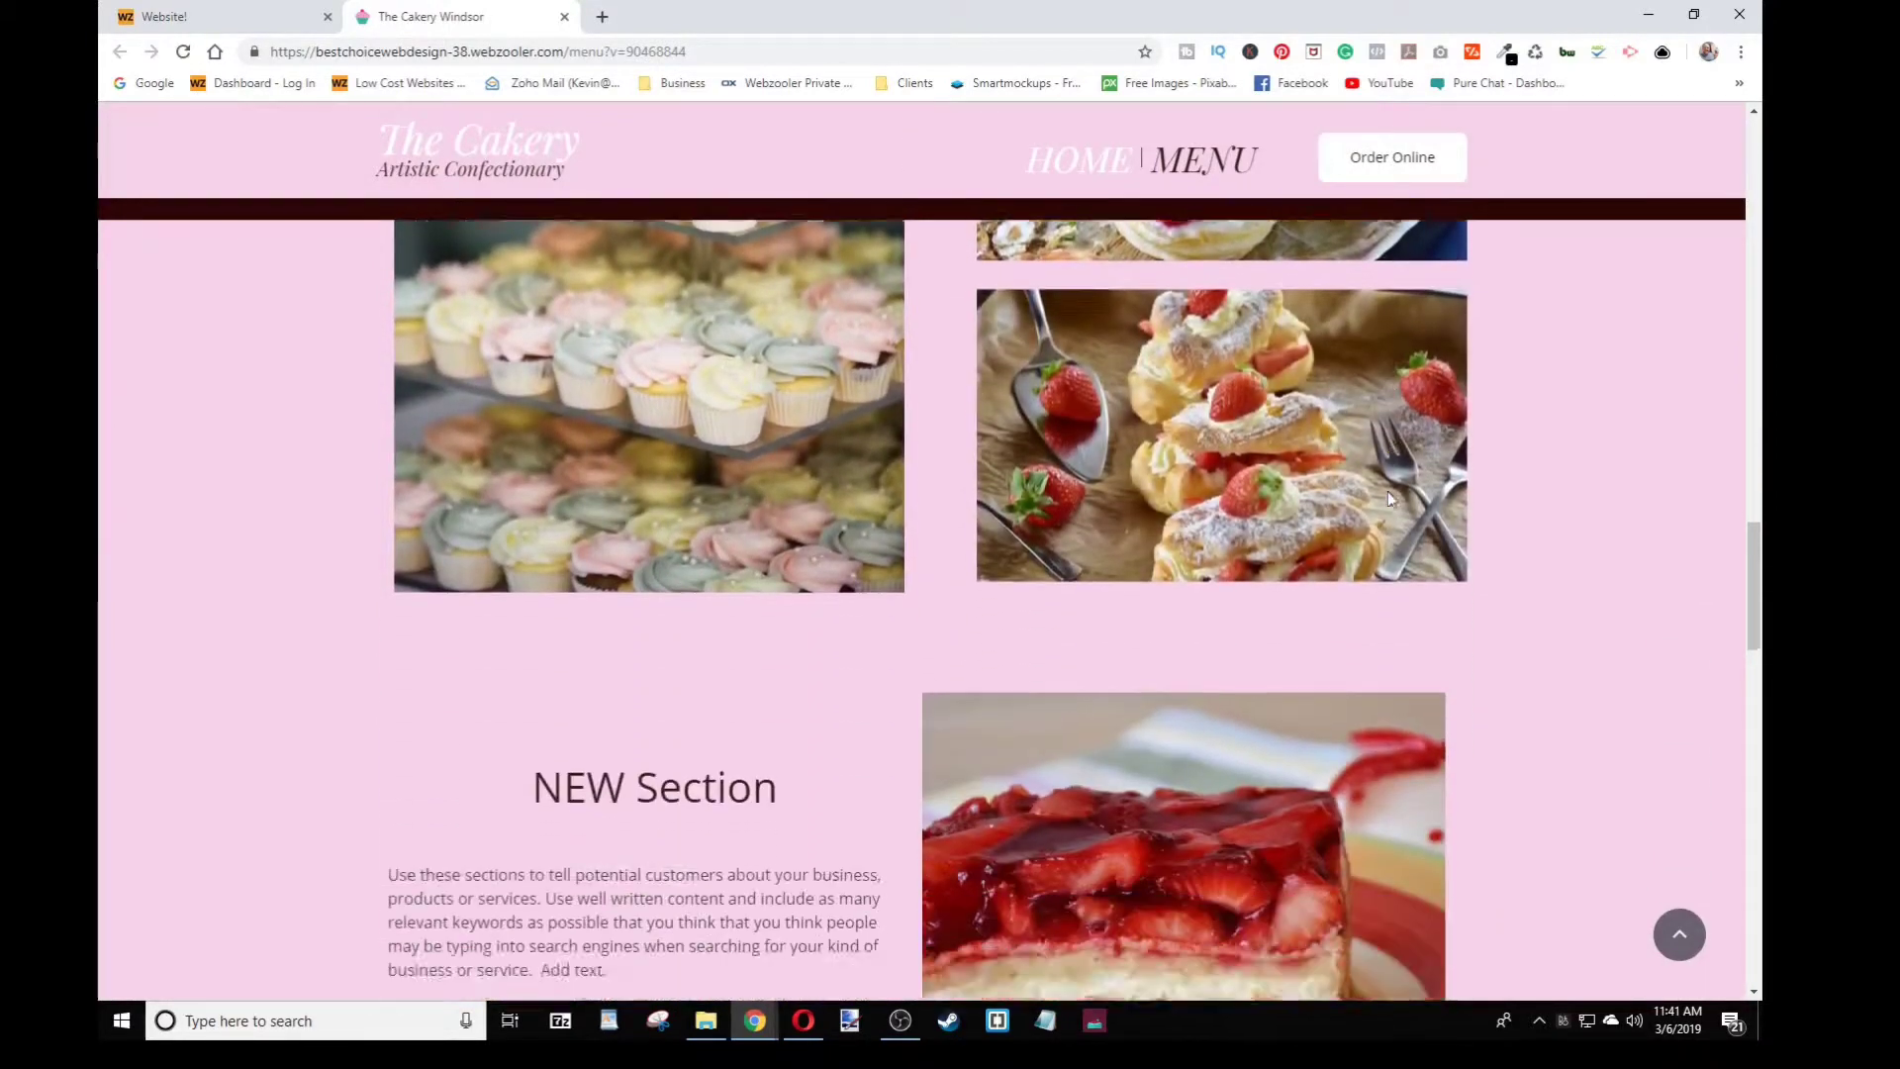
{"action": "scroll", "coordinate": [1388, 491], "scroll_direction": "down", "scroll_amount": 1}
{"action": "scroll", "coordinate": [1387, 492], "scroll_direction": "up", "scroll_amount": 2}
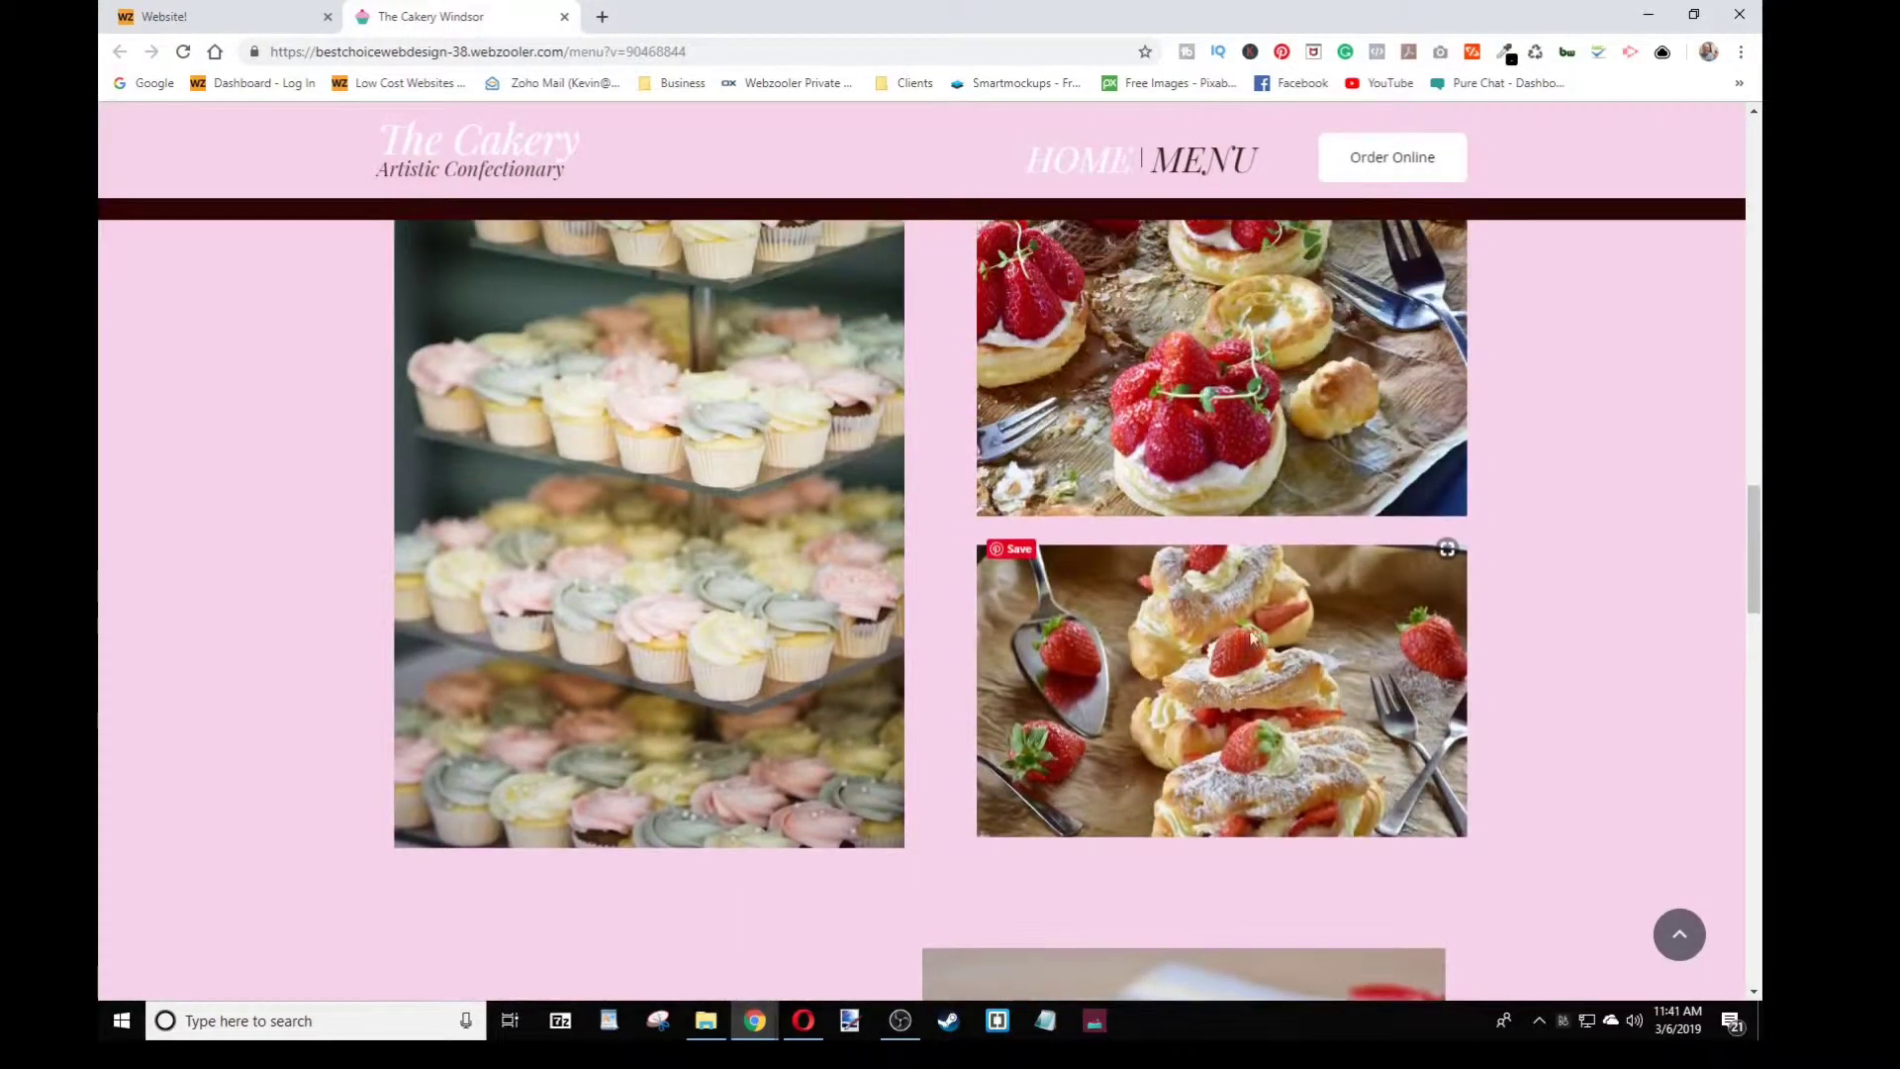
{"action": "scroll", "coordinate": [1187, 651], "scroll_direction": "down", "scroll_amount": 8}
{"action": "scroll", "coordinate": [1165, 492], "scroll_direction": "down", "scroll_amount": 3}
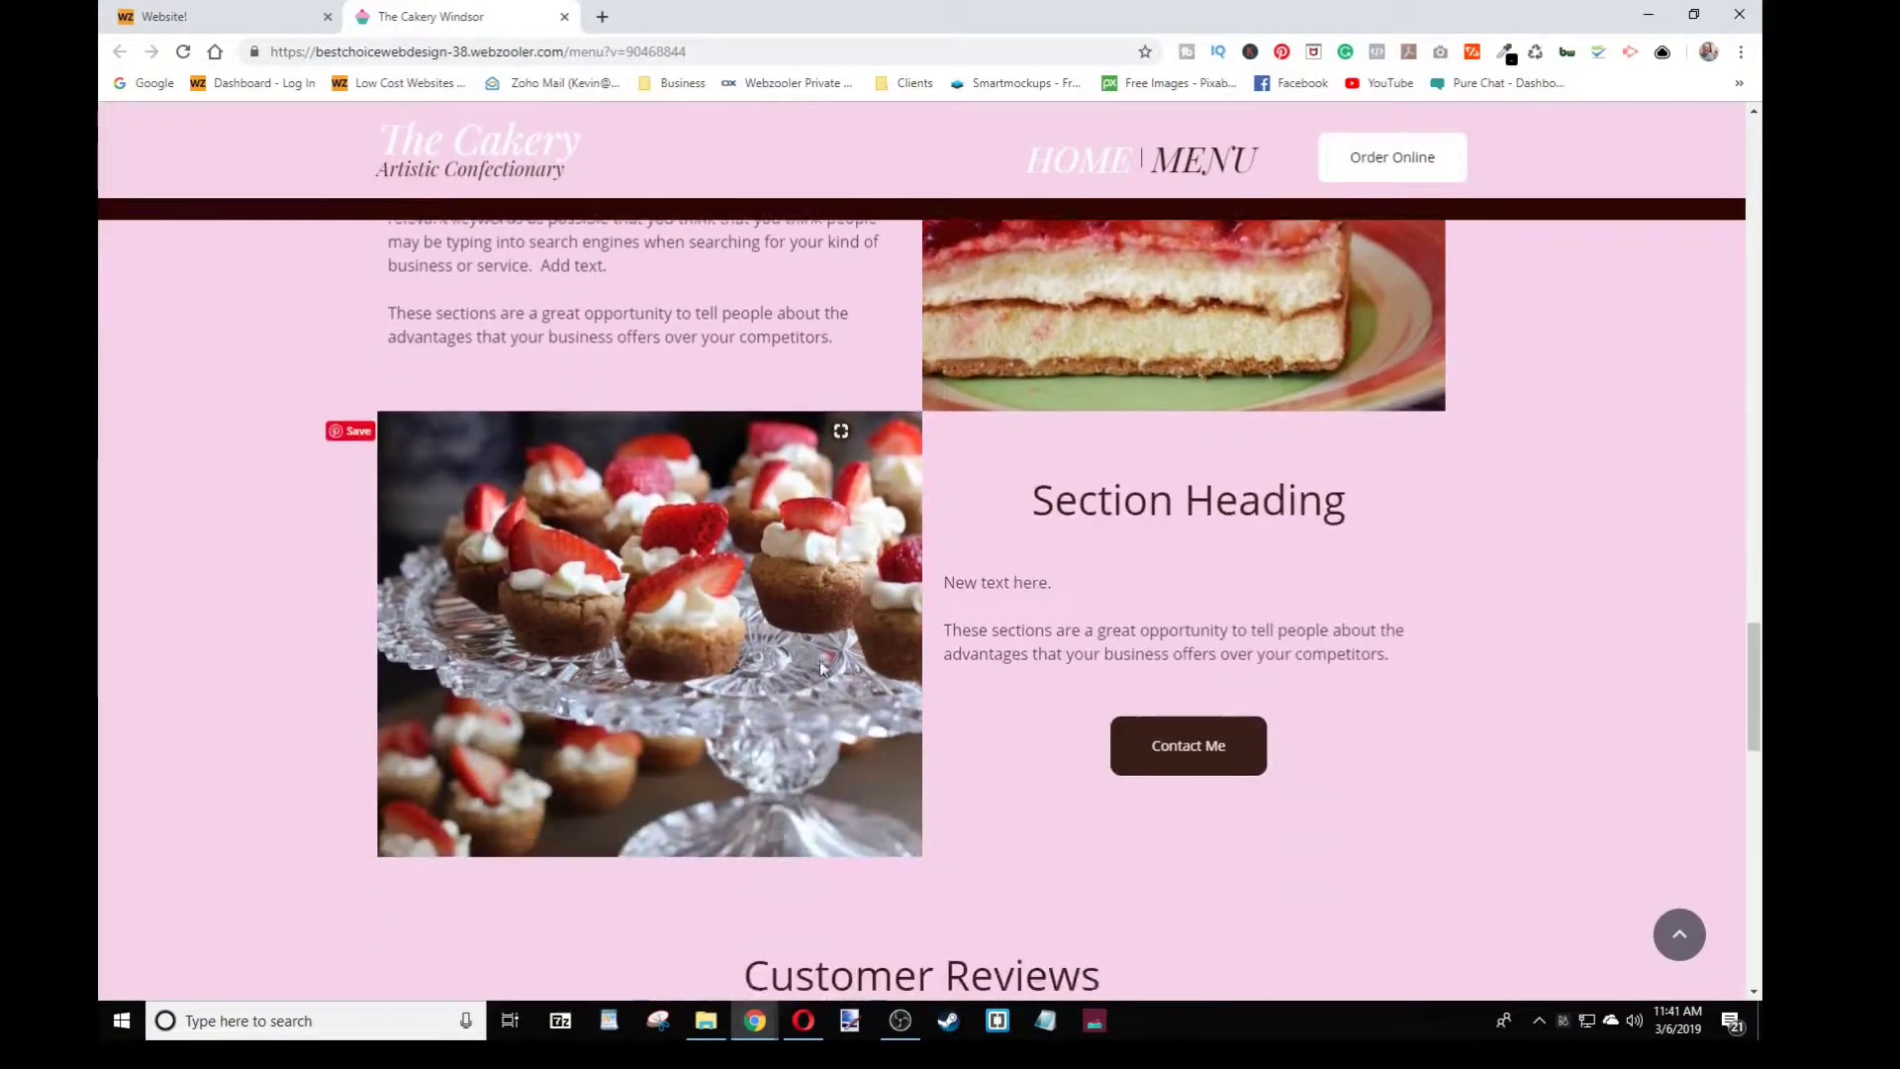
{"action": "scroll", "coordinate": [1388, 753], "scroll_direction": "up", "scroll_amount": 4}
{"action": "scroll", "coordinate": [1303, 485], "scroll_direction": "up", "scroll_amount": 10}
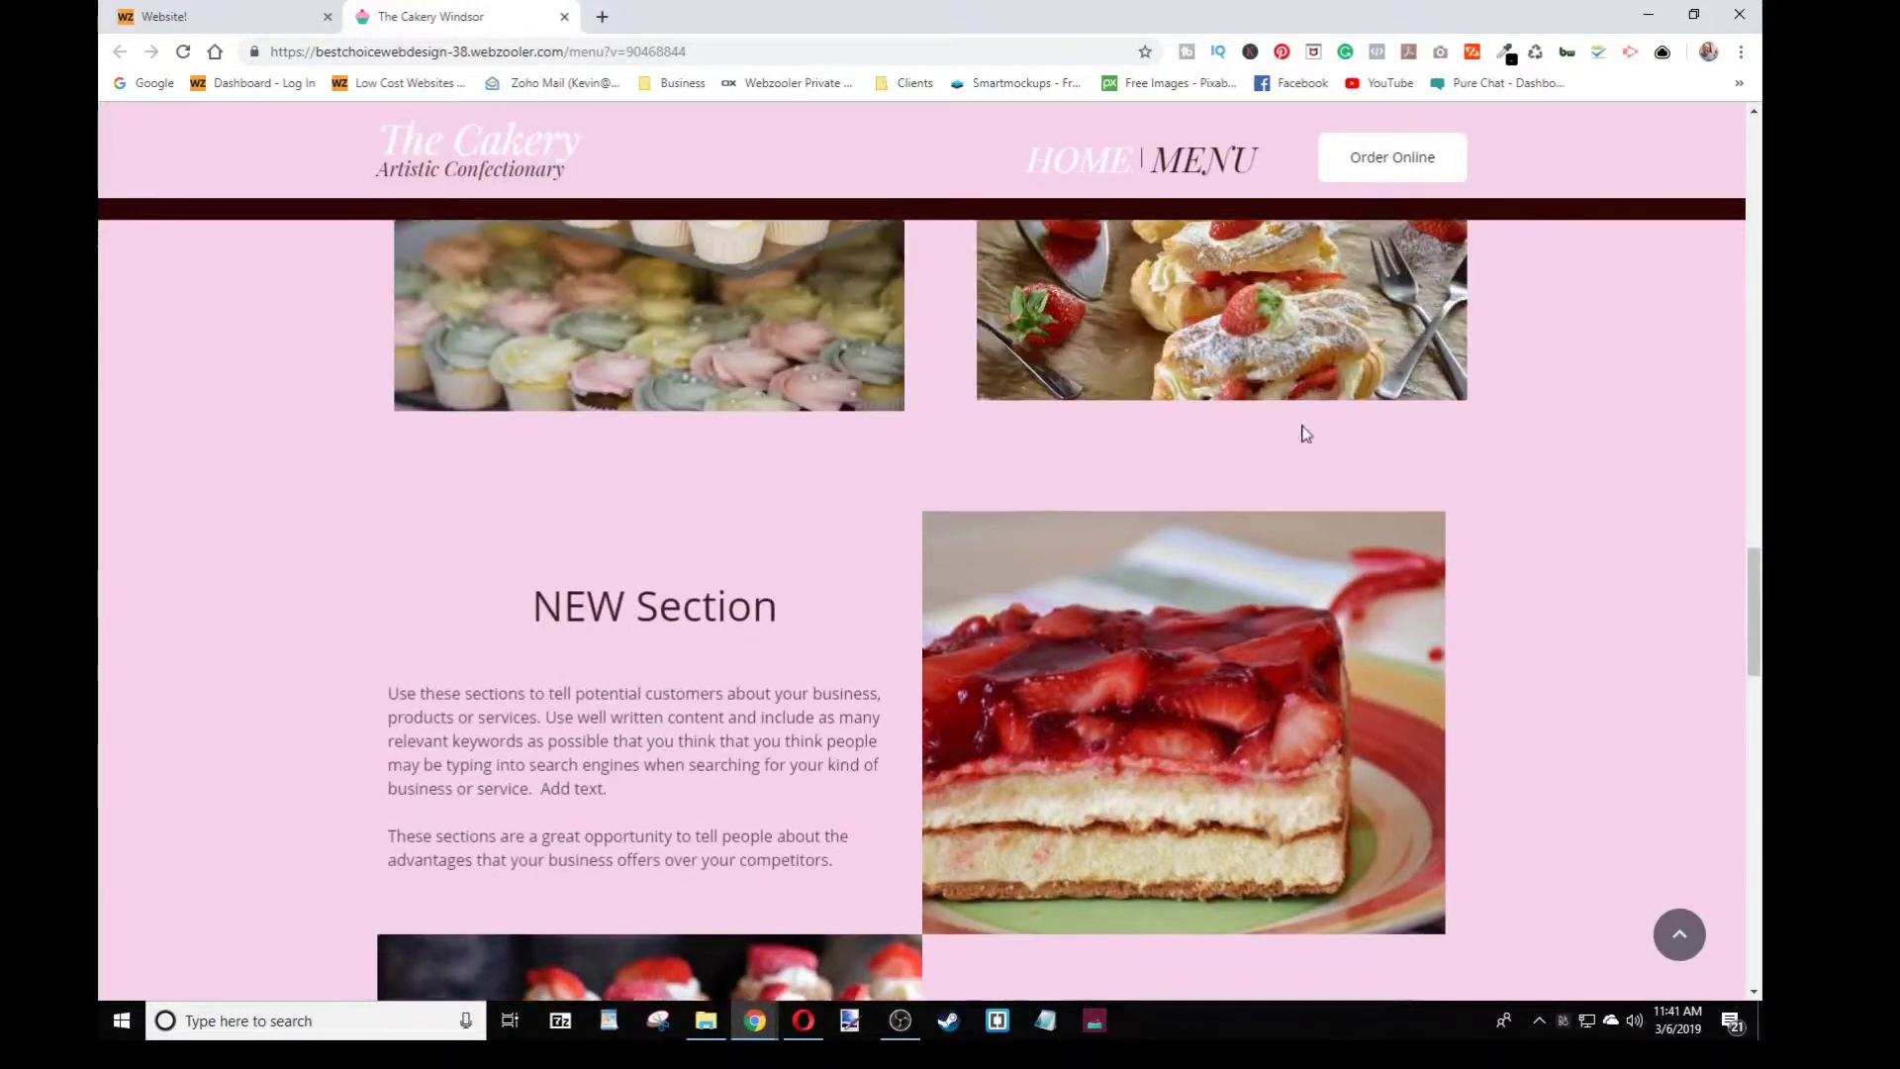
{"action": "scroll", "coordinate": [1303, 495], "scroll_direction": "up", "scroll_amount": 12}
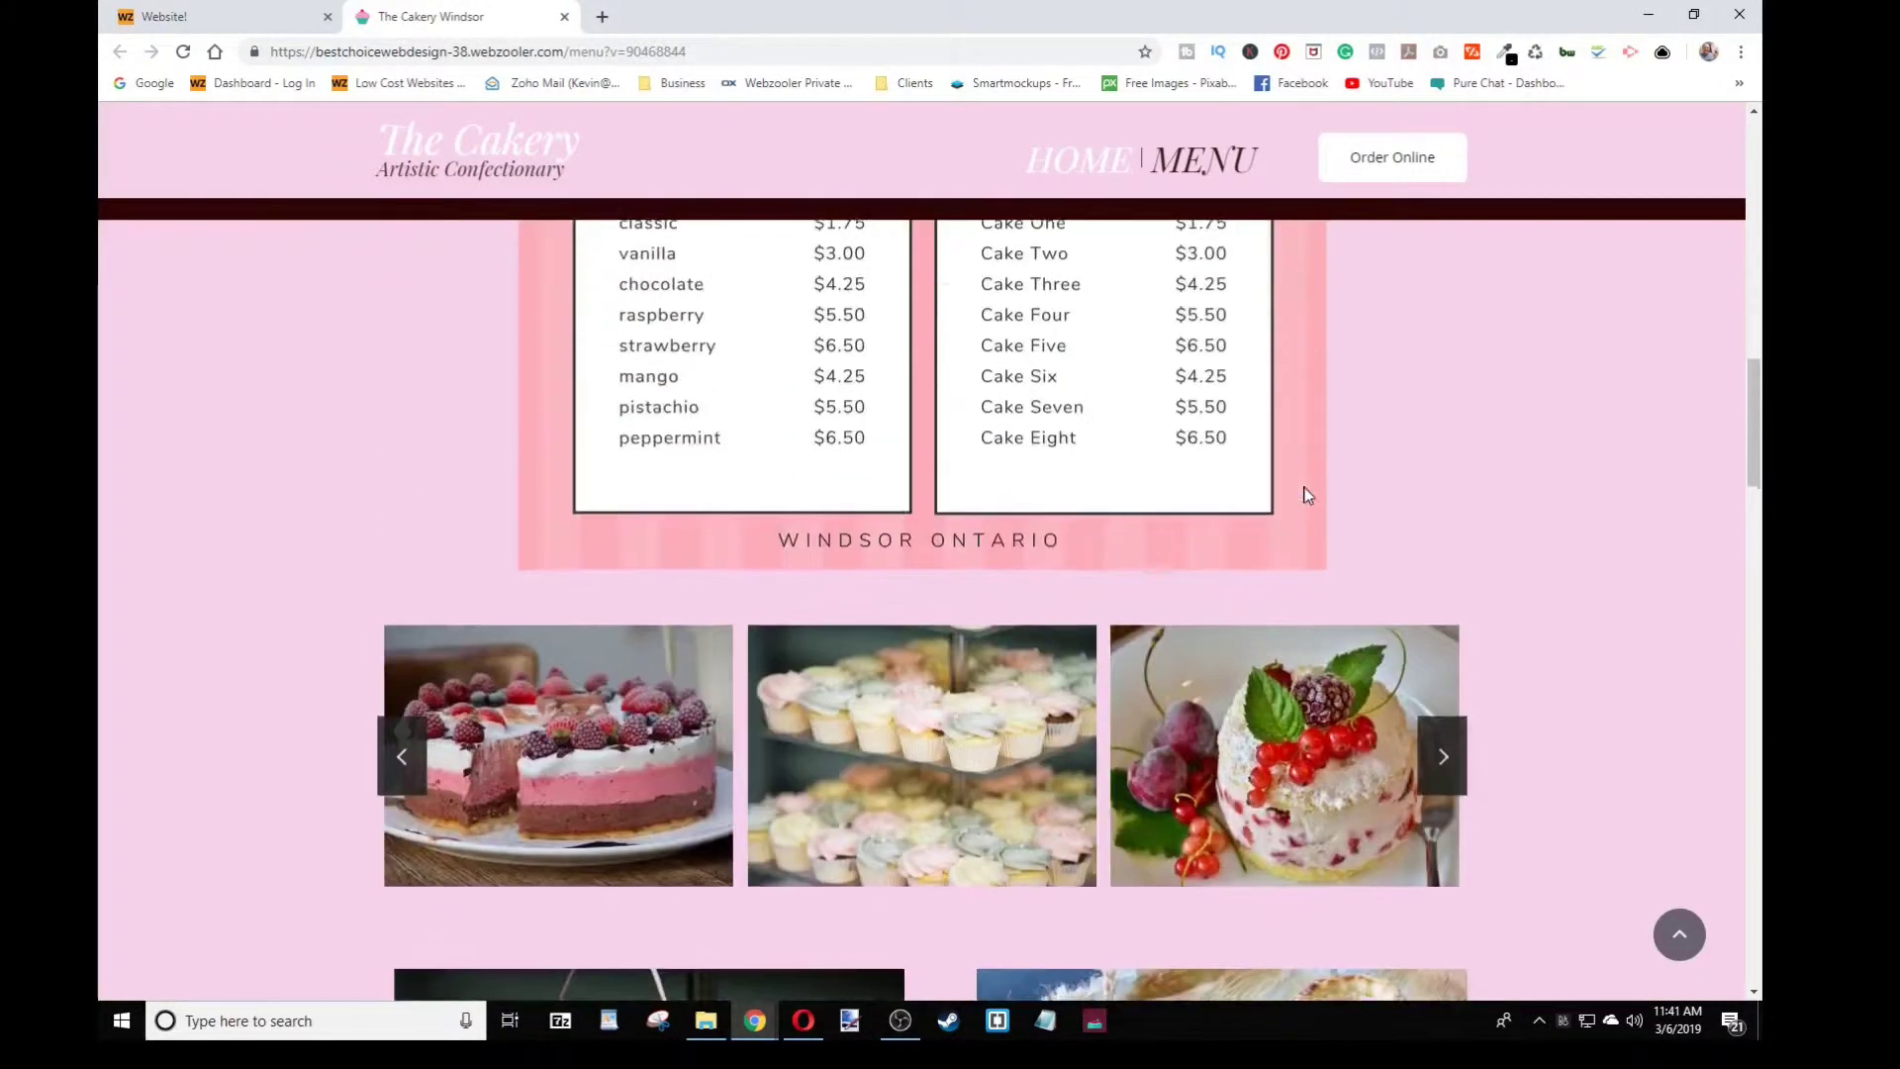
{"action": "scroll", "coordinate": [1303, 494], "scroll_direction": "up", "scroll_amount": 9}
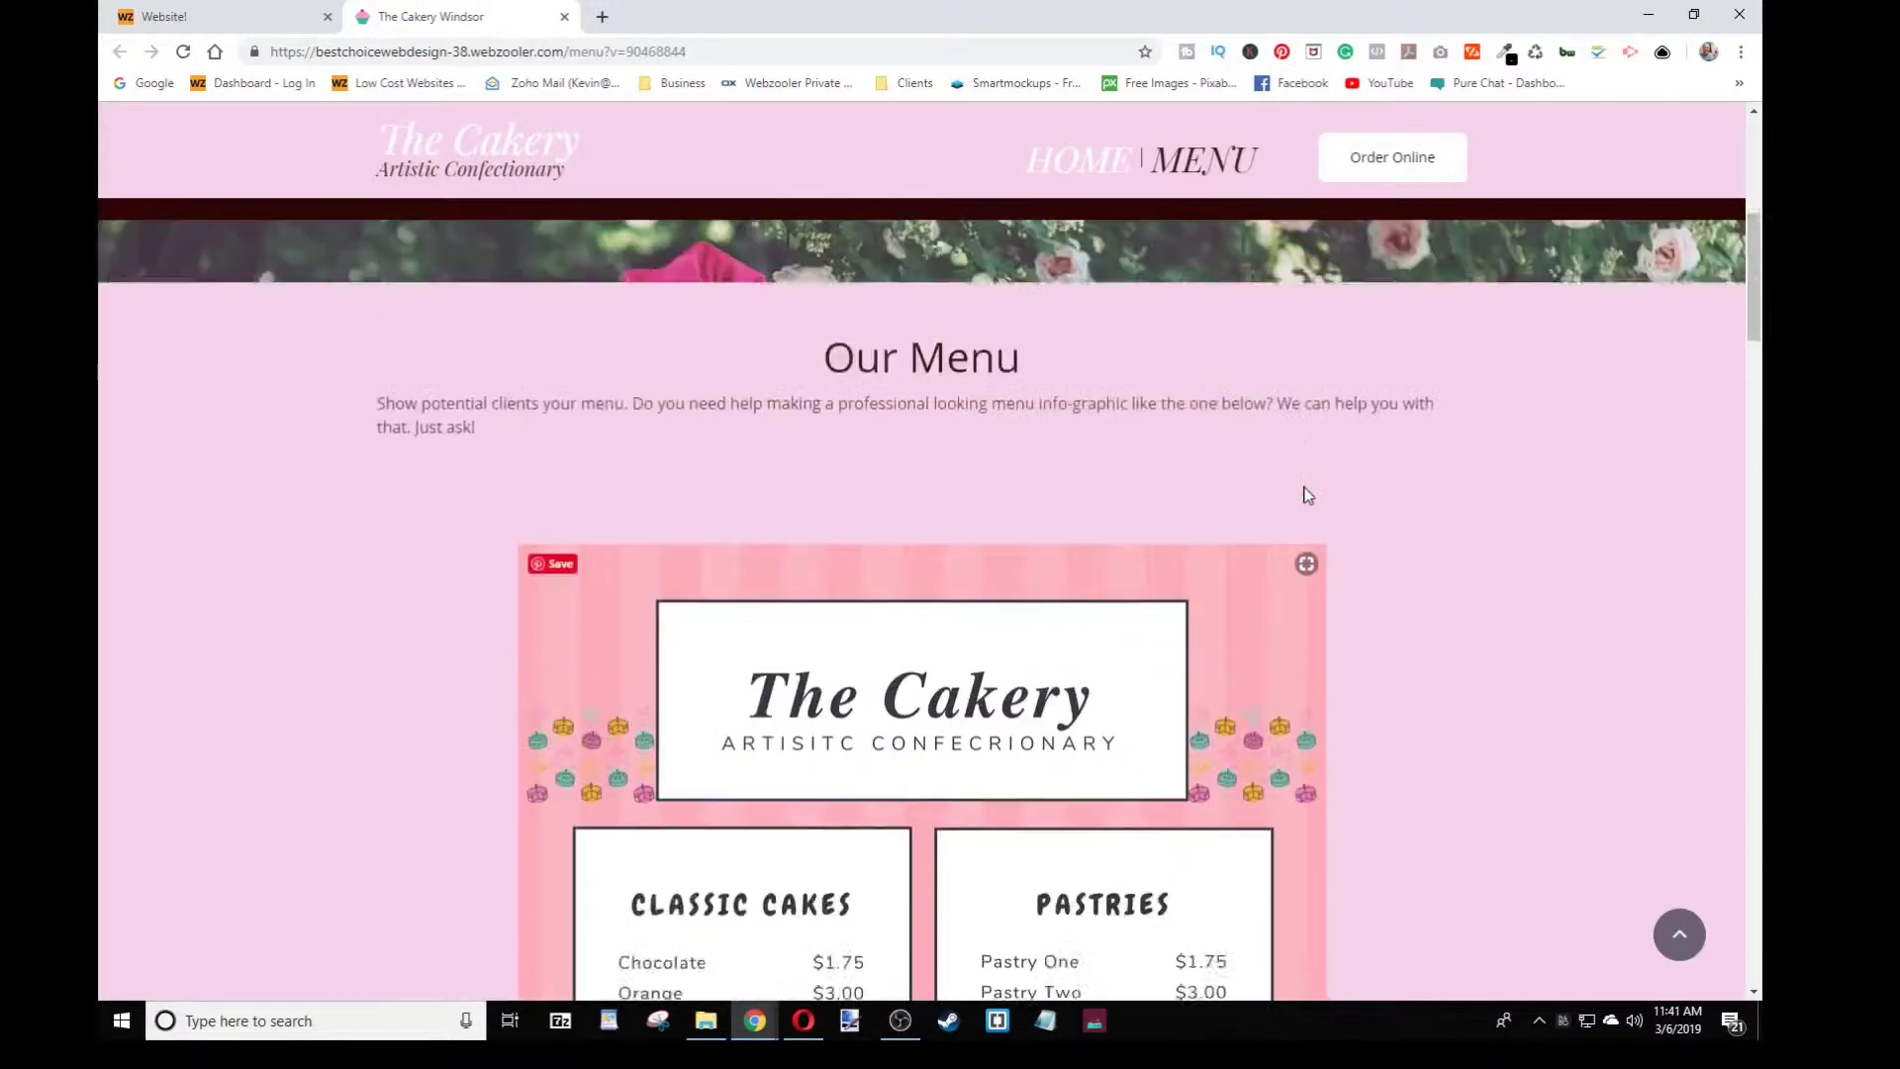
Review the previewed menu page's cake, cupcake and pastry photos between the menu graphic and the NEW Section
{"action": "scroll", "coordinate": [1260, 515], "scroll_direction": "down", "scroll_amount": 14}
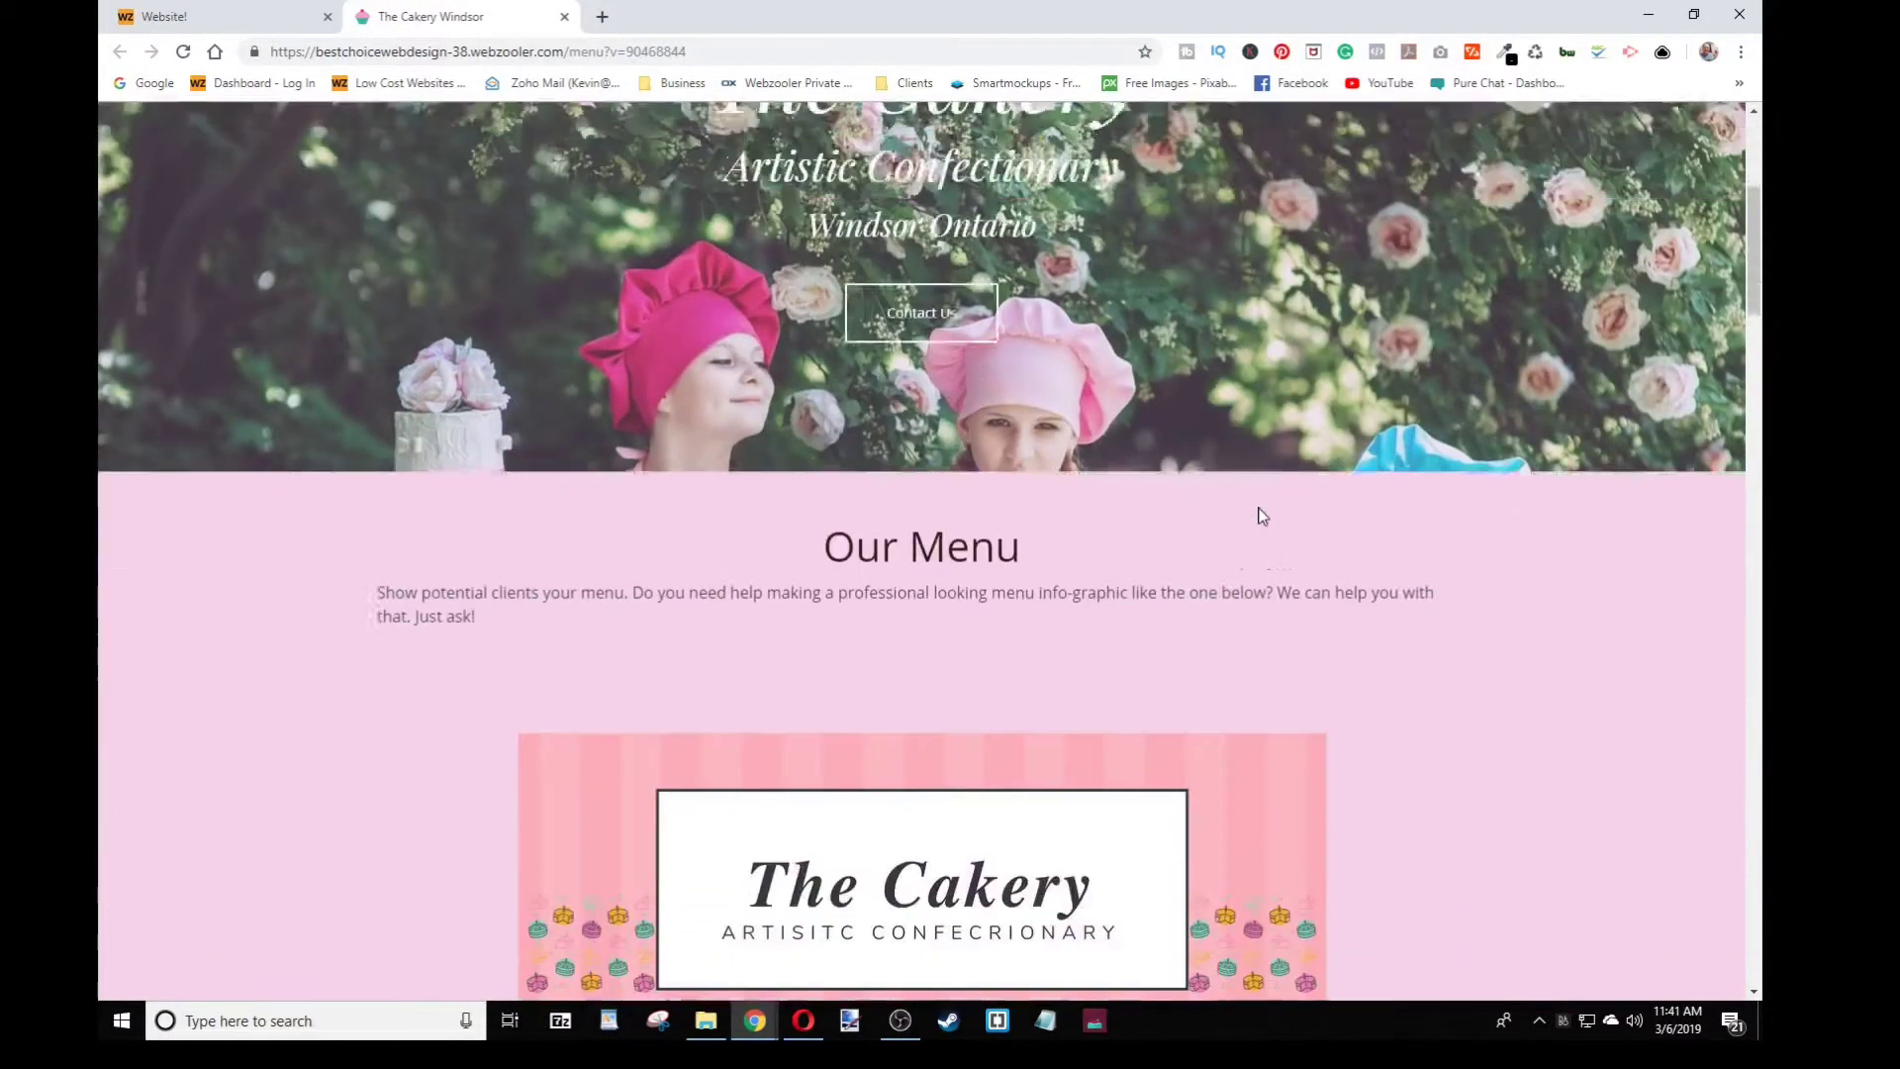
{"action": "scroll", "coordinate": [1249, 524], "scroll_direction": "down", "scroll_amount": 8}
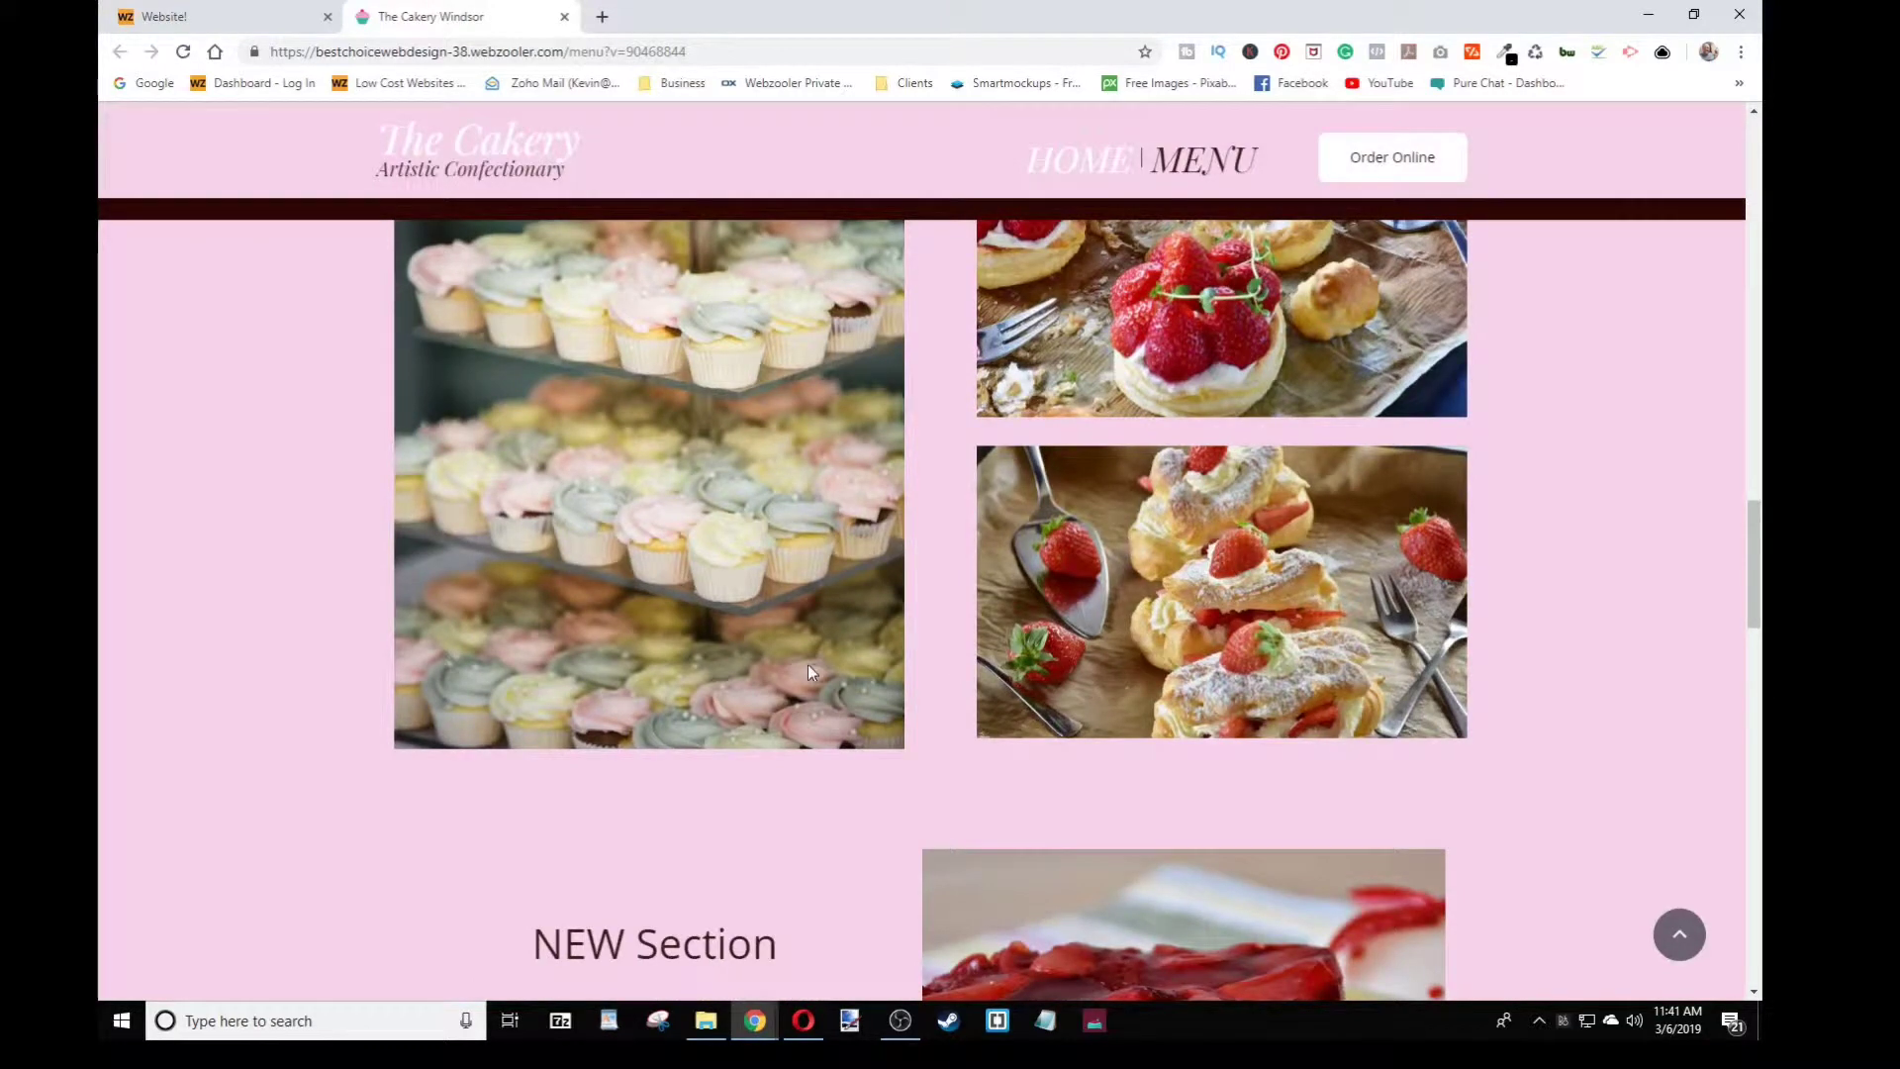
{"action": "scroll", "coordinate": [982, 569], "scroll_direction": "up", "scroll_amount": 2}
{"action": "scroll", "coordinate": [982, 566], "scroll_direction": "up", "scroll_amount": 4}
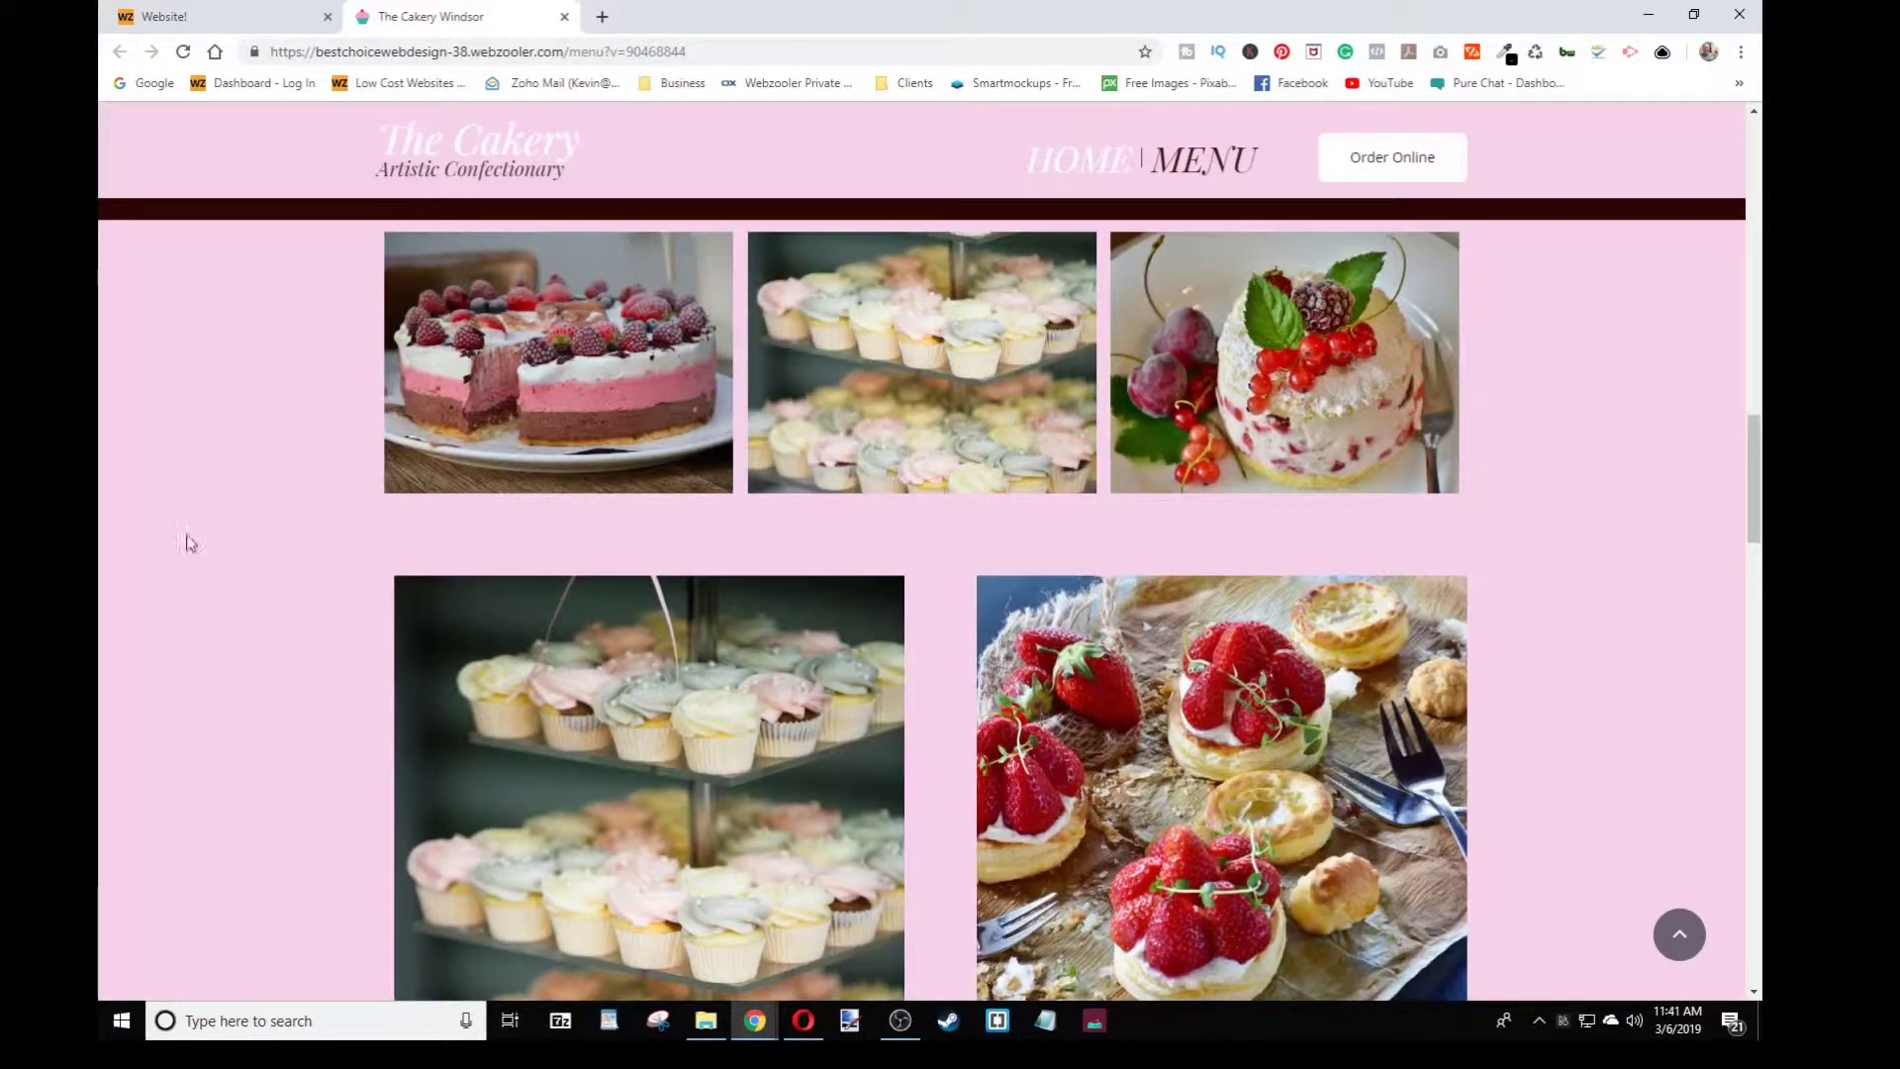
Return to the website editor and open the home page for editing
{"action": "left_click", "coordinate": [228, 15]}
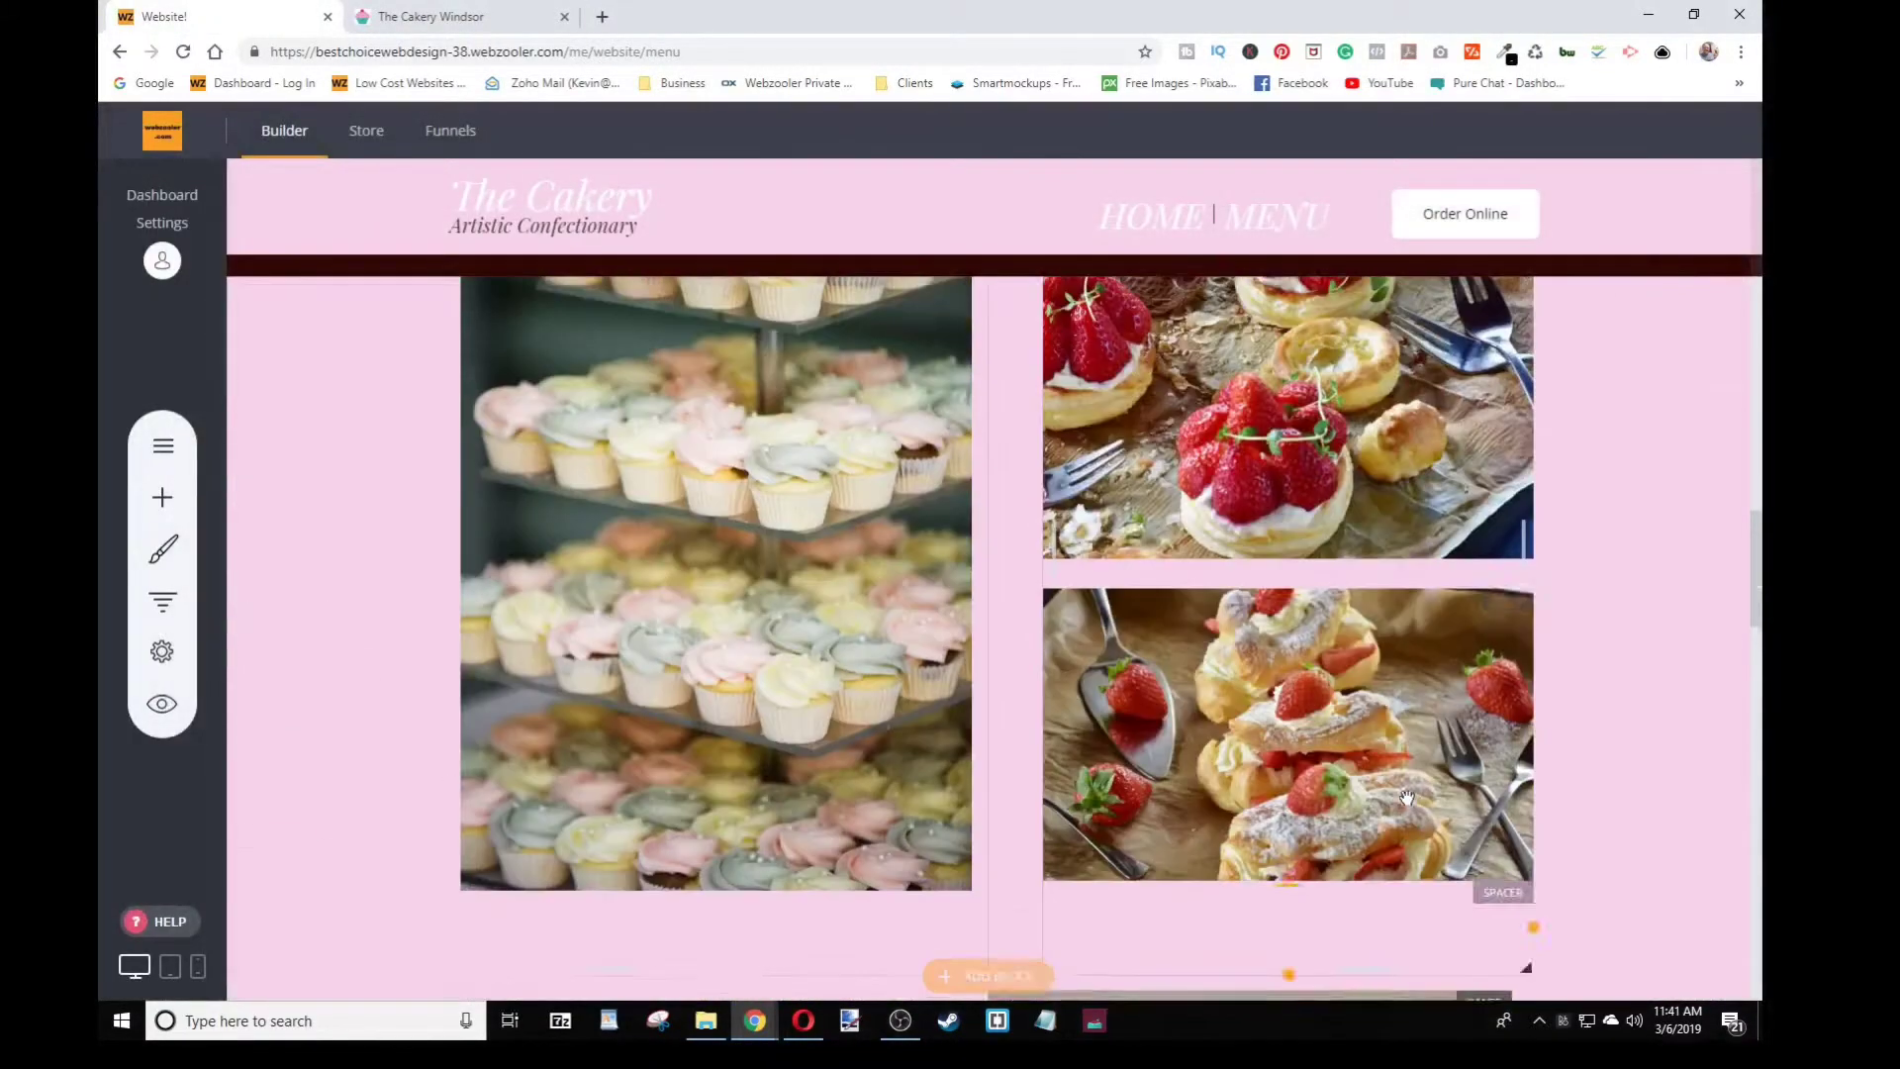
{"action": "scroll", "coordinate": [1406, 798], "scroll_direction": "up", "scroll_amount": 20}
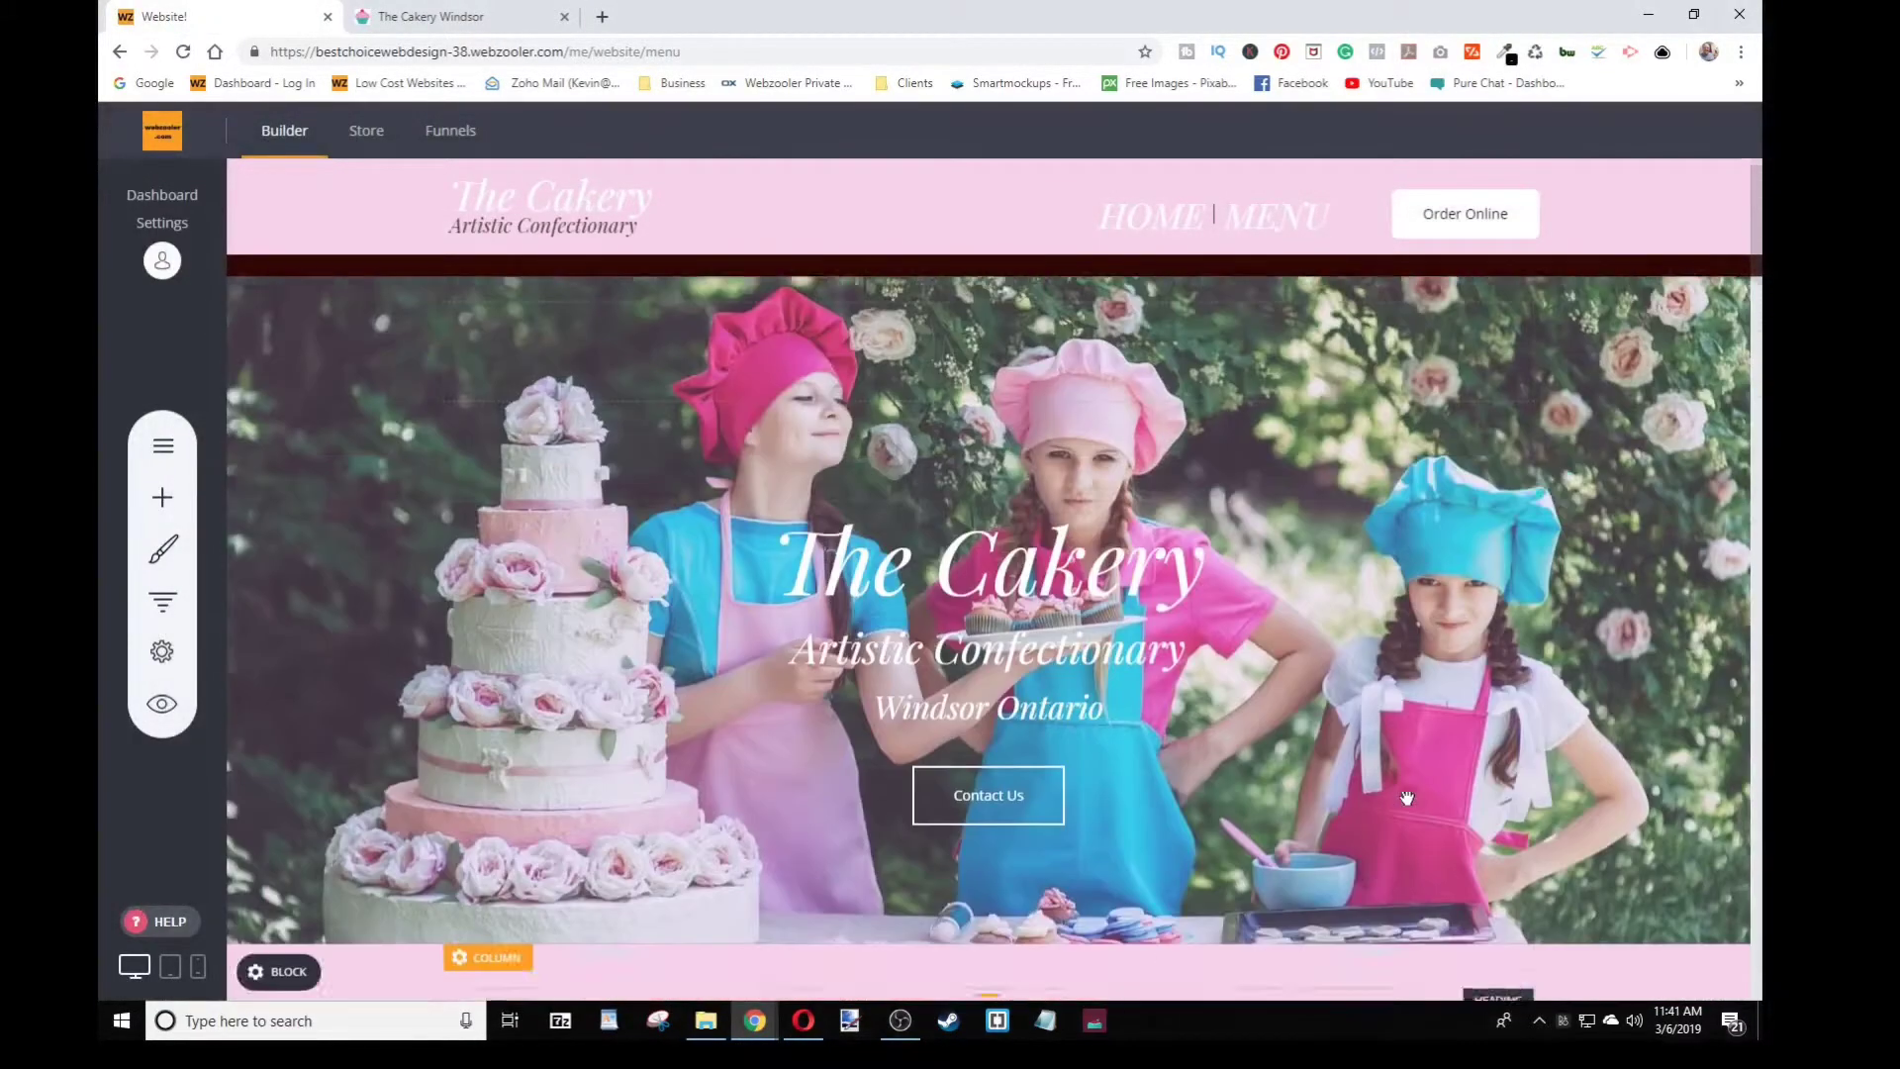
{"action": "scroll", "coordinate": [1407, 797], "scroll_direction": "up", "scroll_amount": 1}
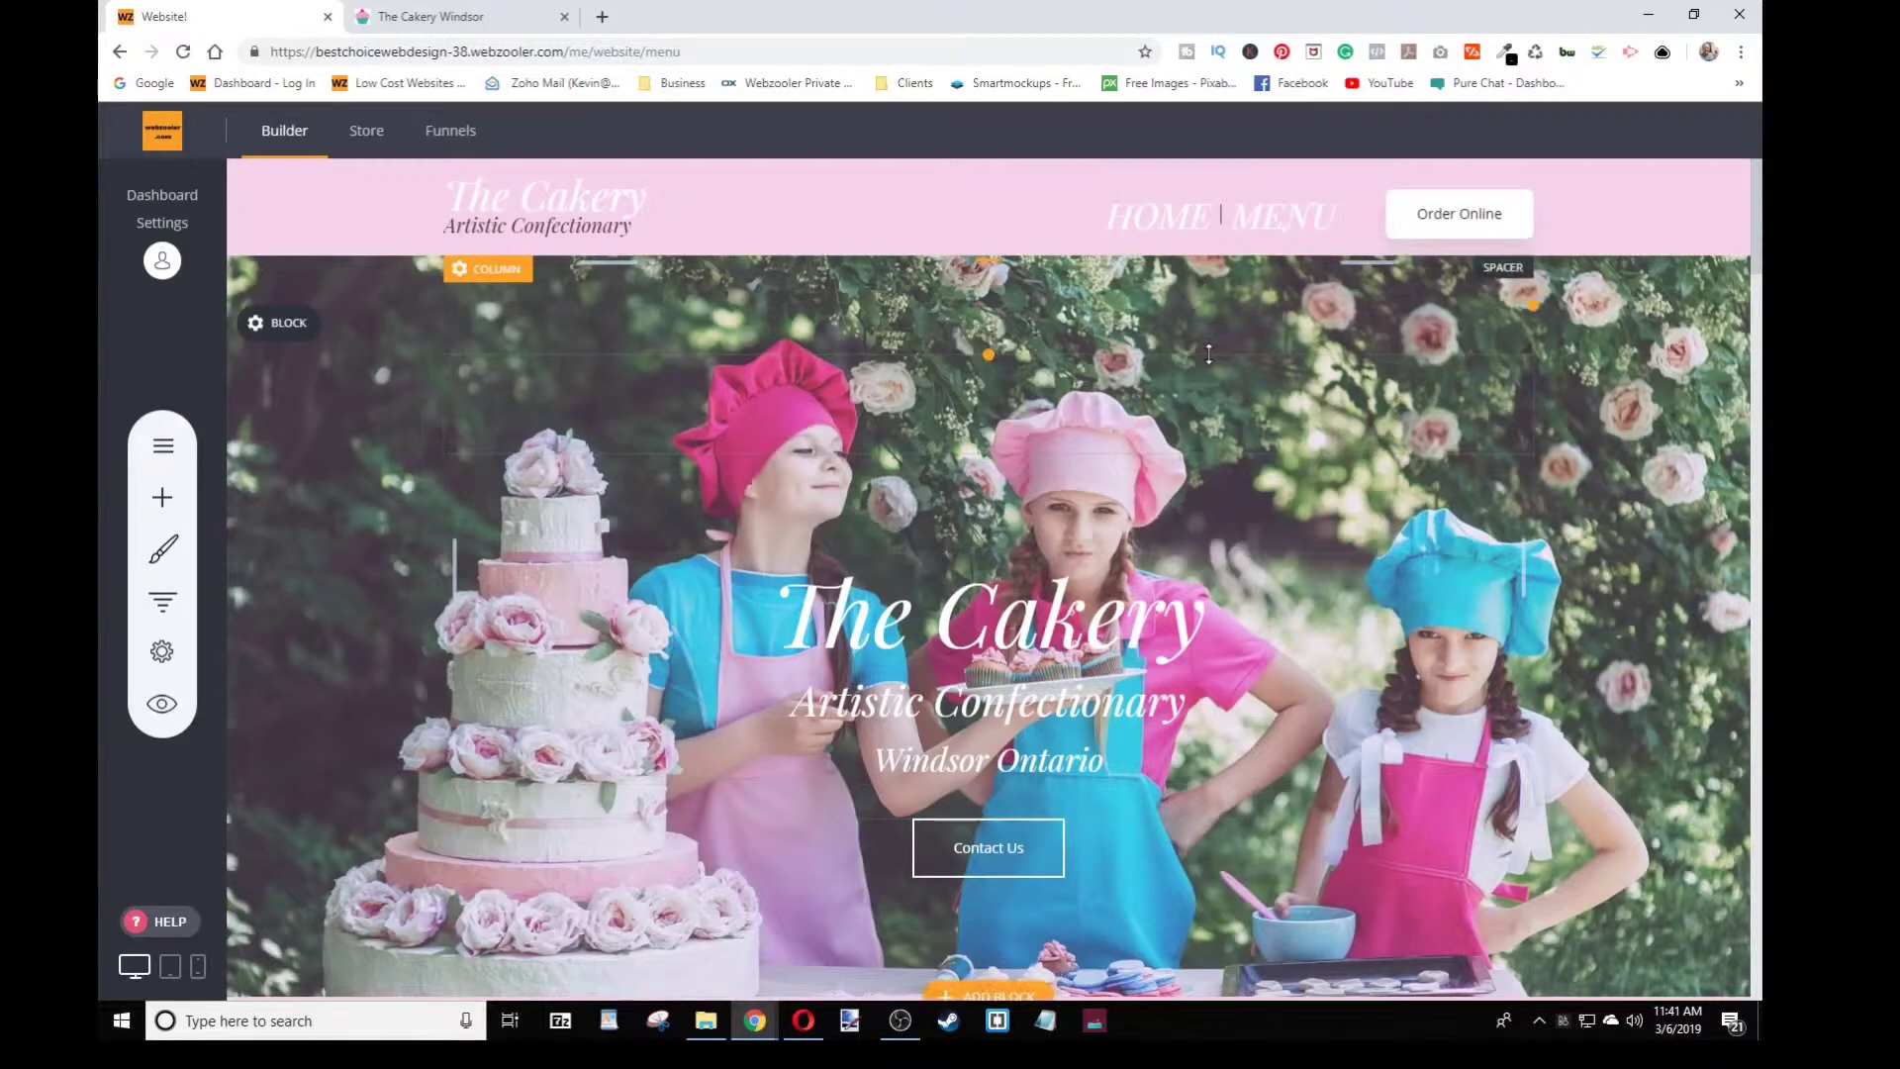
{"action": "left_click", "coordinate": [1168, 223]}
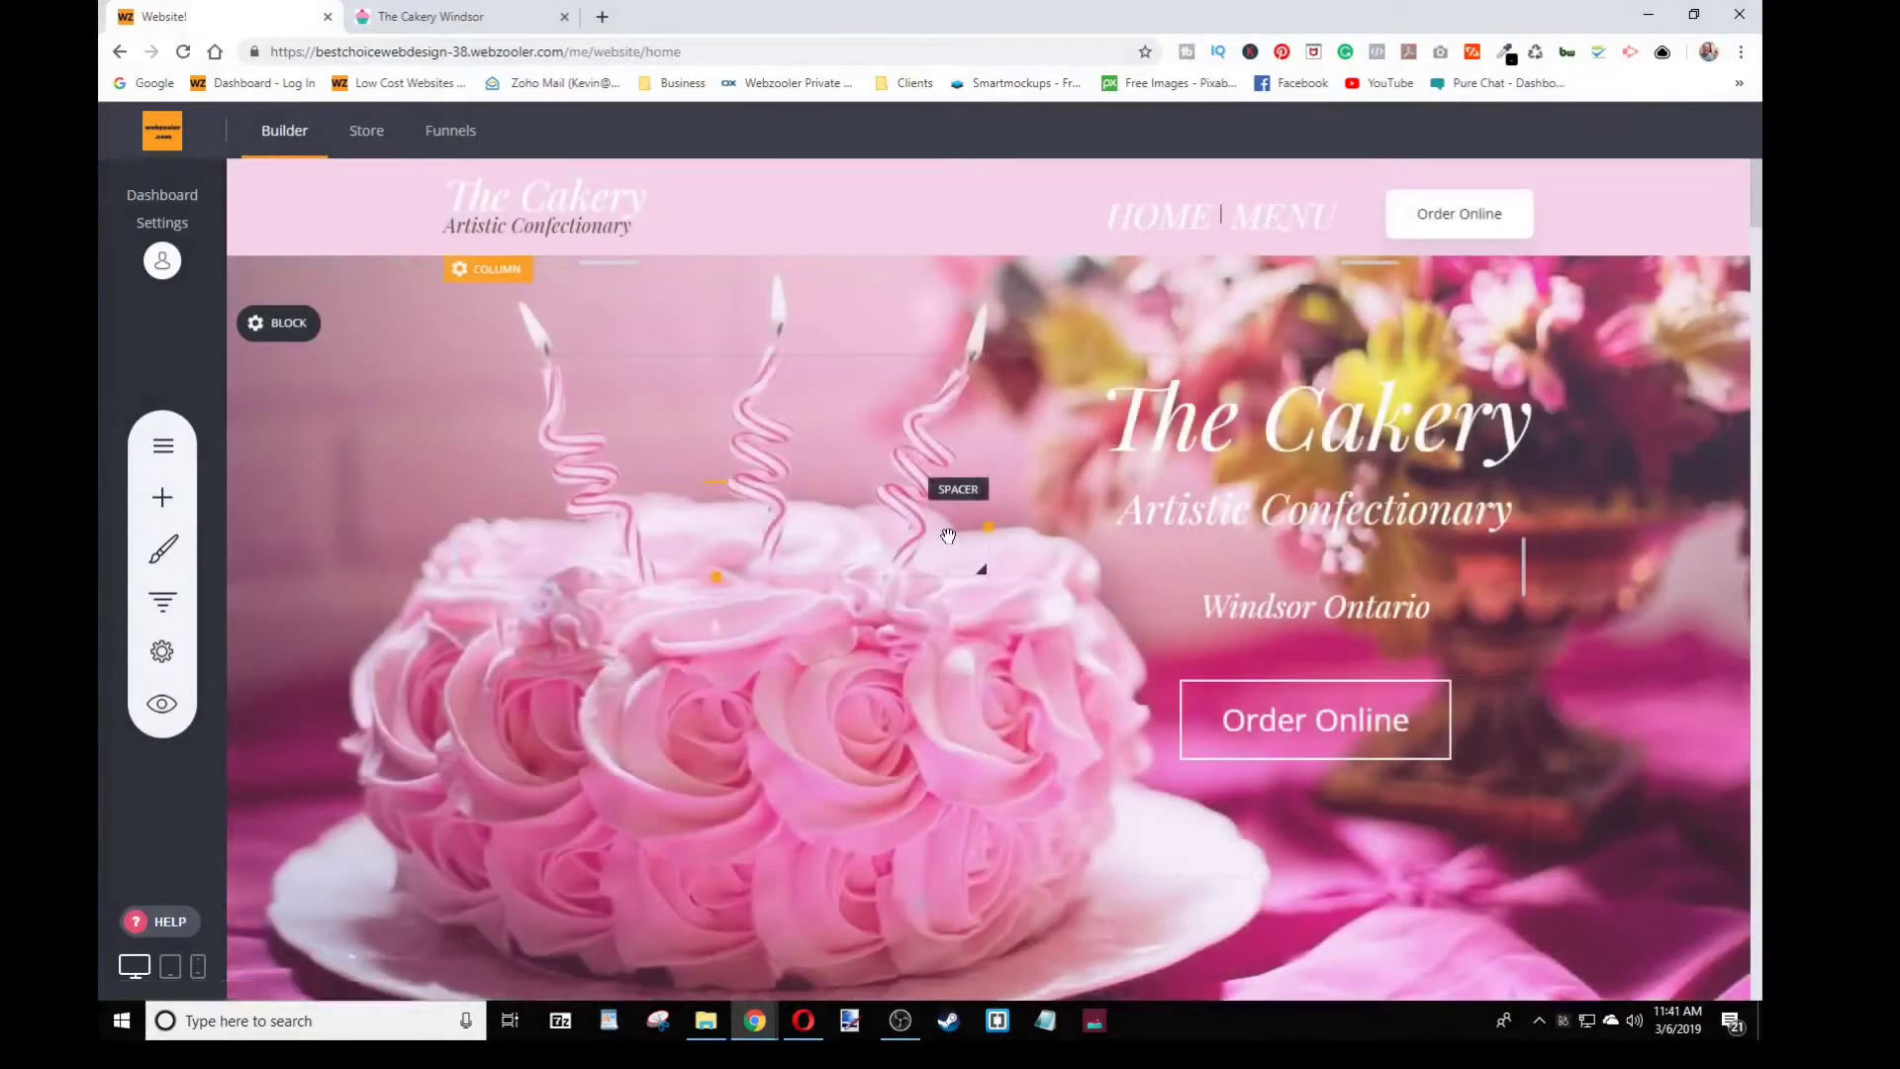
Add the paragraph "This is how we add new text into your website." at the end of the home page's welcome text
{"action": "scroll", "coordinate": [948, 536], "scroll_direction": "down", "scroll_amount": 8}
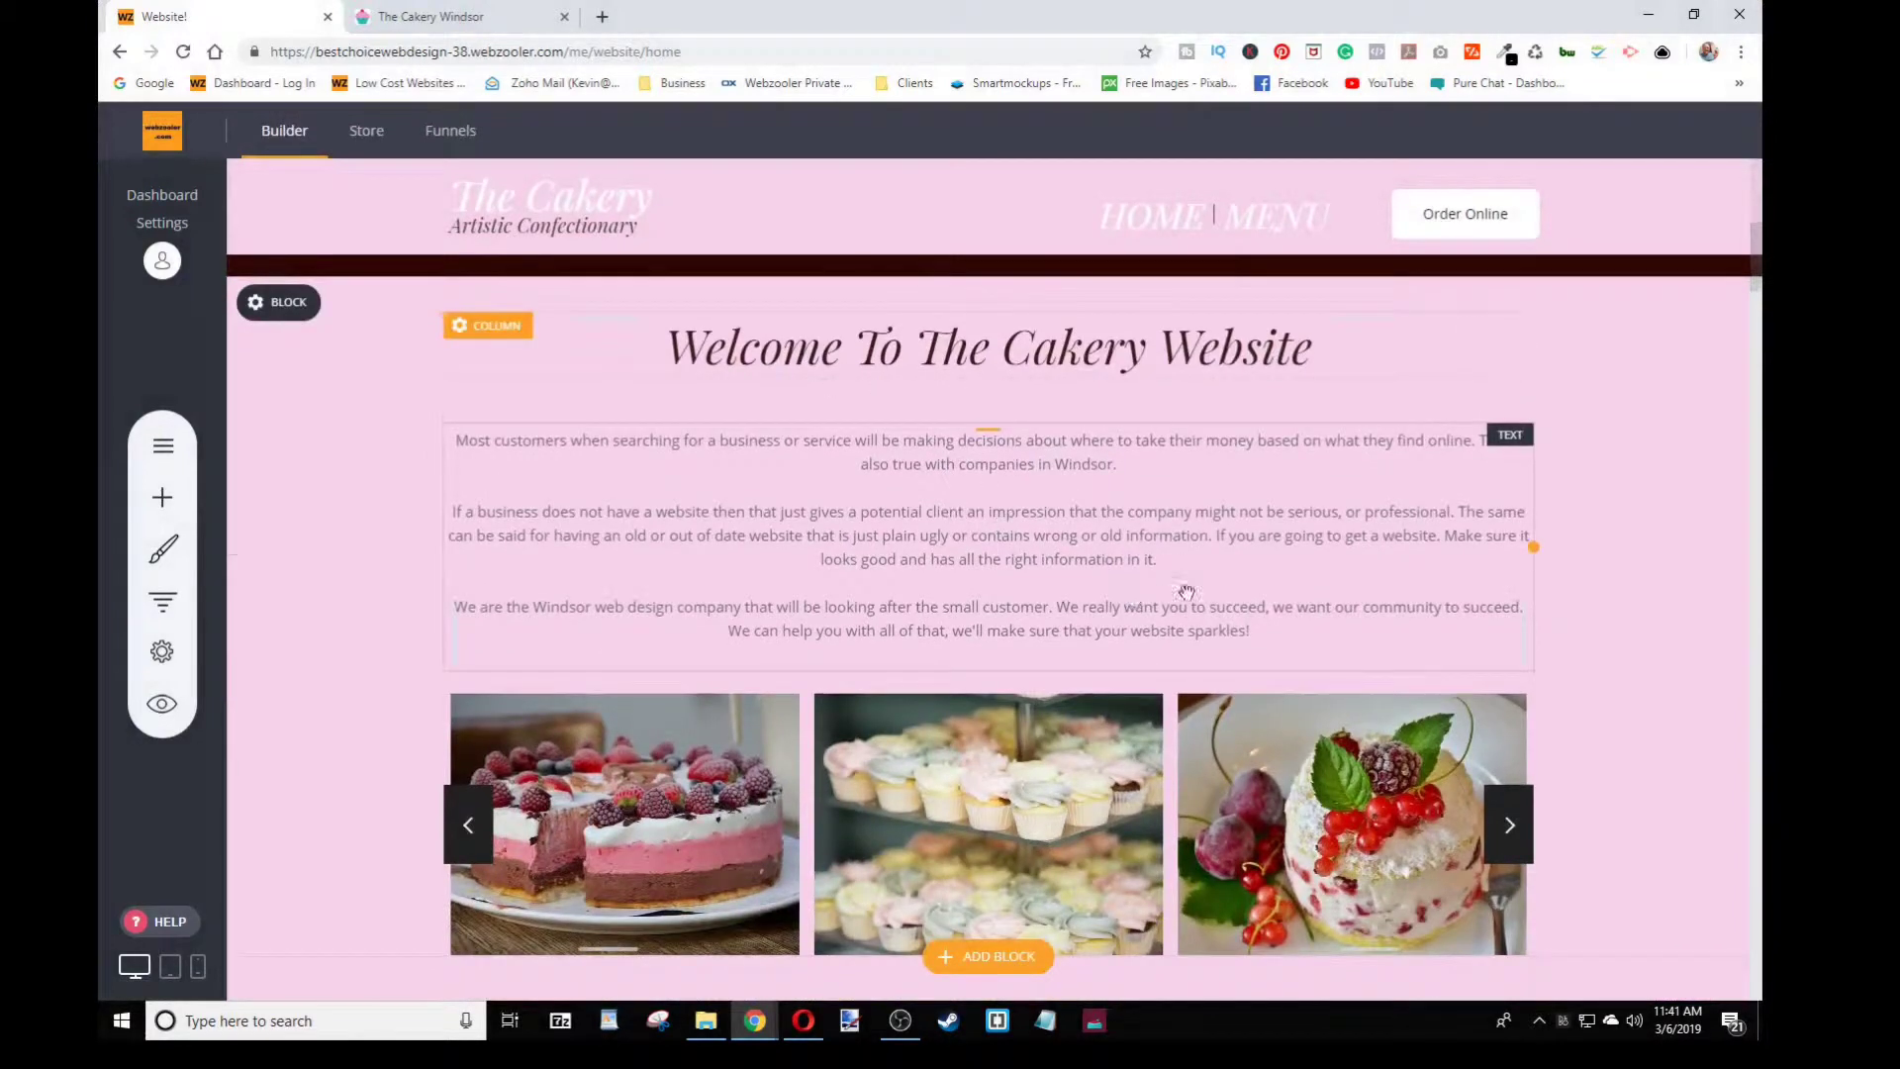
{"action": "left_click", "coordinate": [1267, 630]}
{"action": "left_click", "coordinate": [1262, 630]}
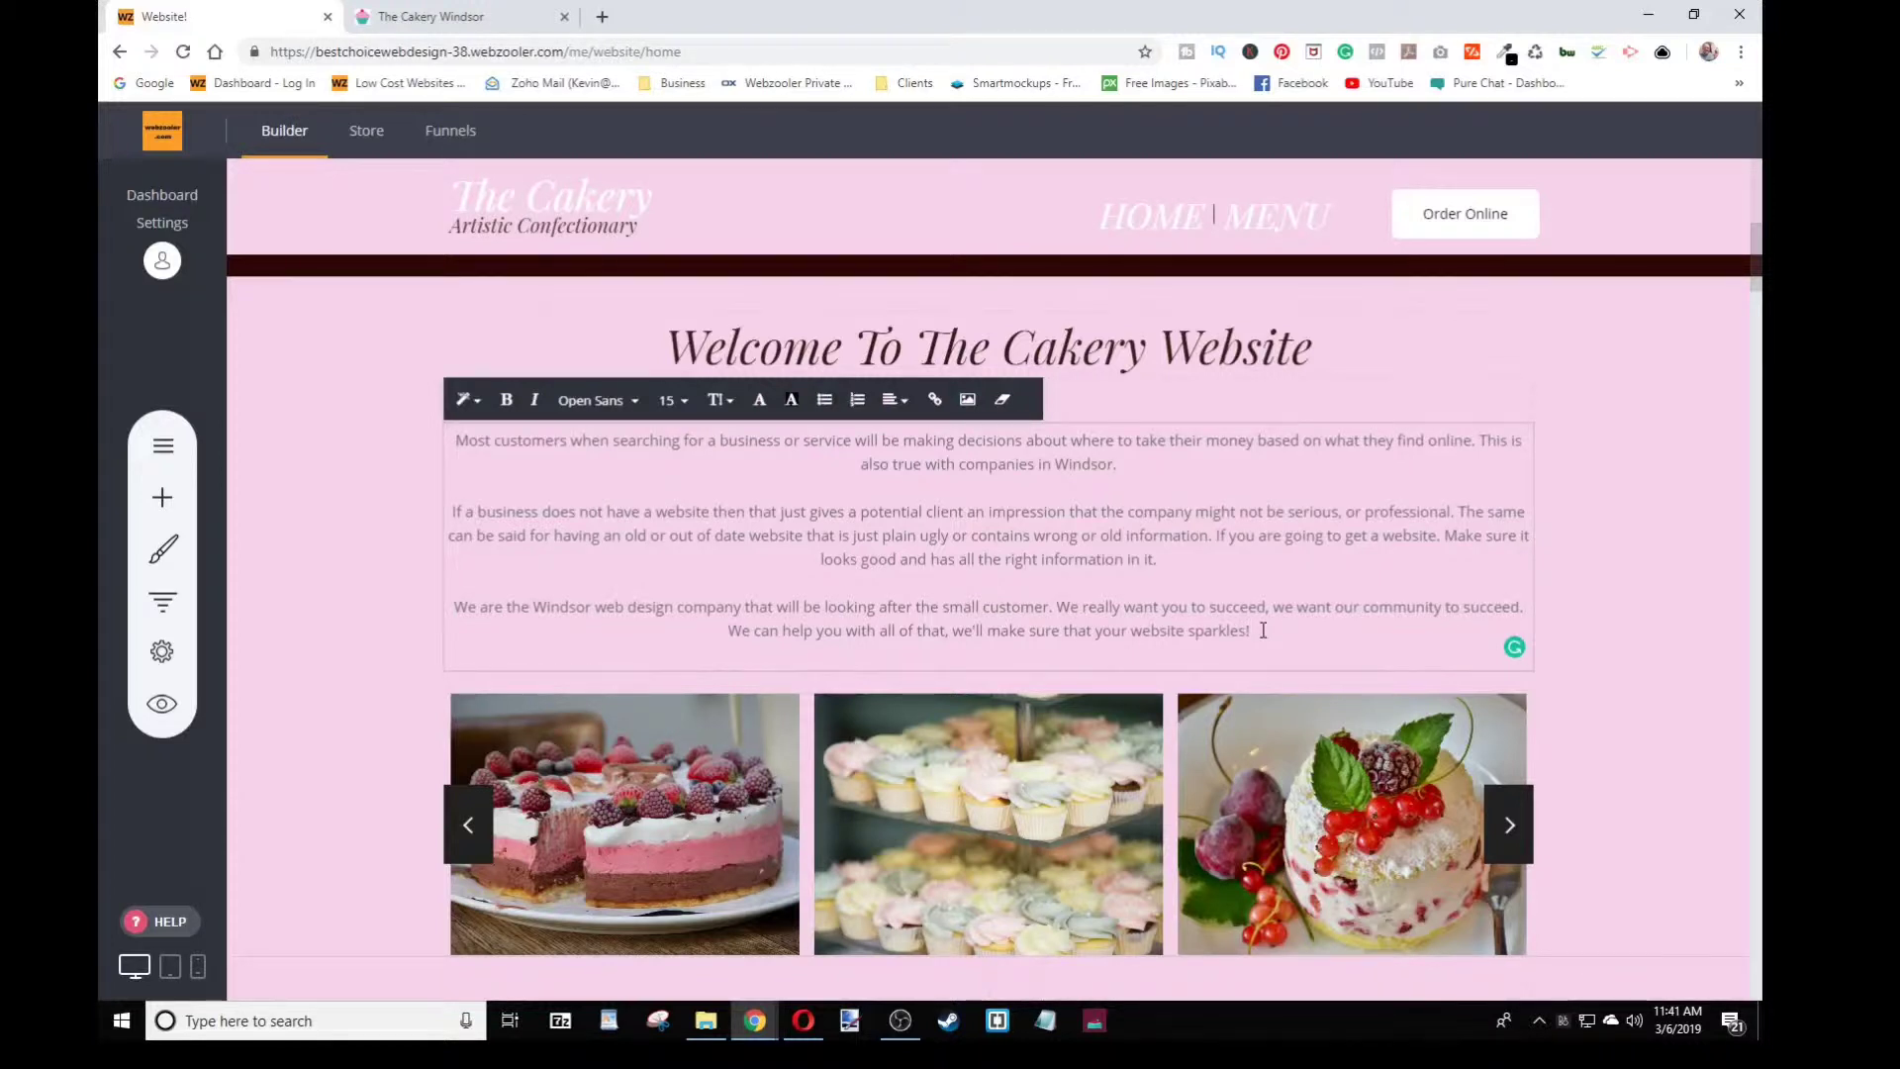
{"action": "key", "text": "Return"}
{"action": "key", "text": "Return"}
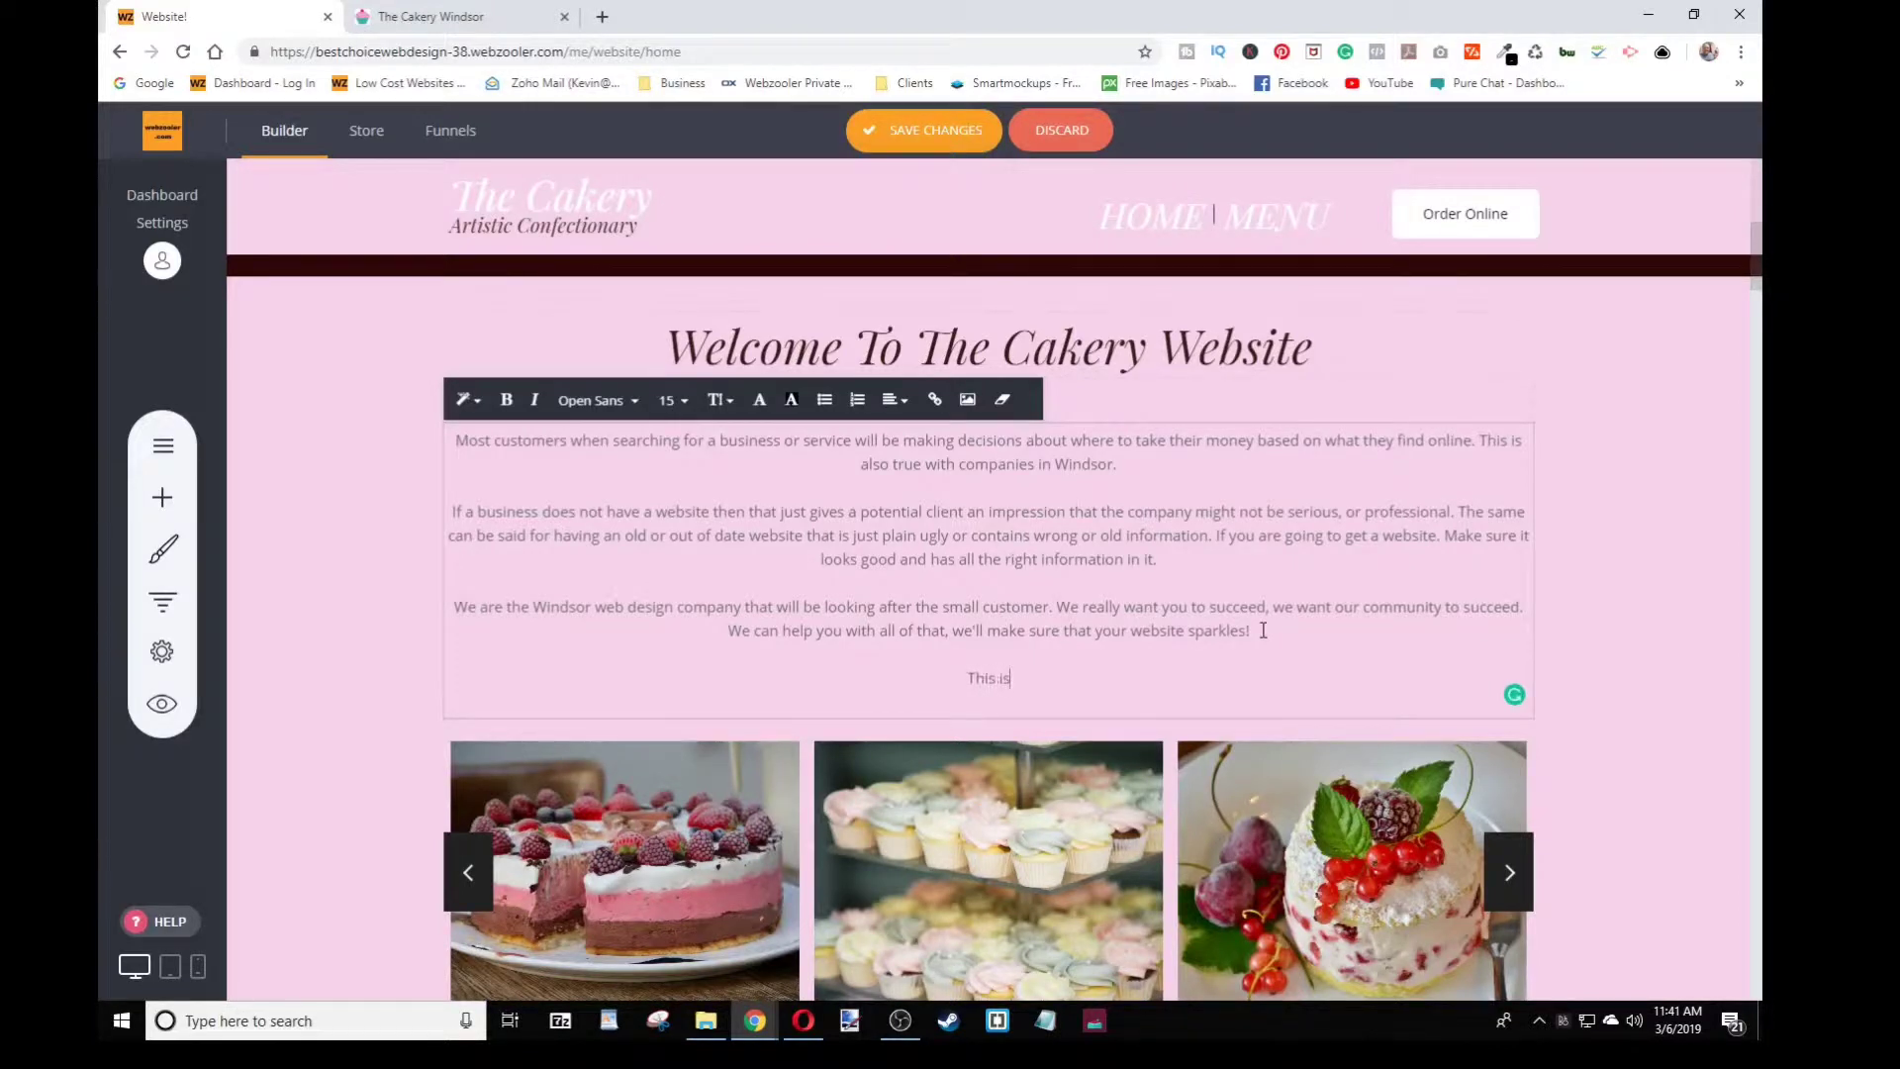
{"action": "type", "text": "This is how we add new text into your"}
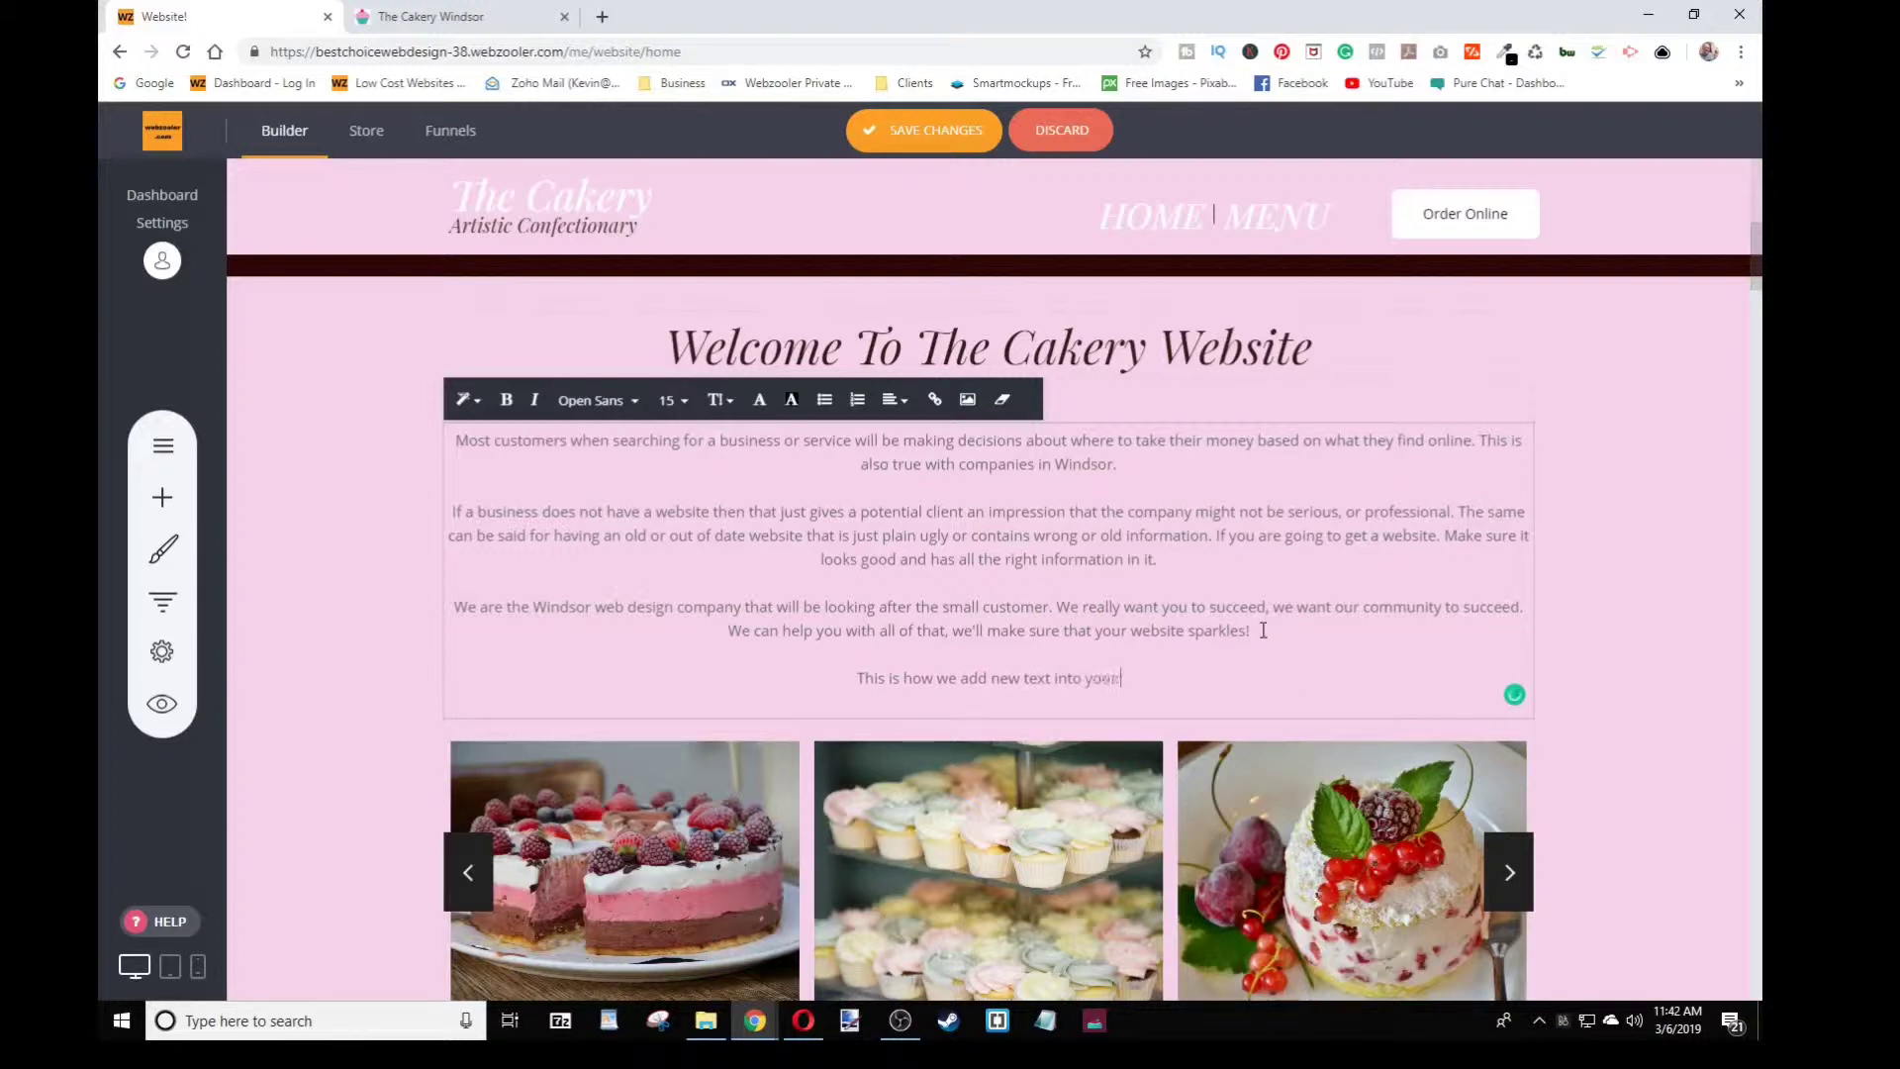
{"action": "type", "text": " website"}
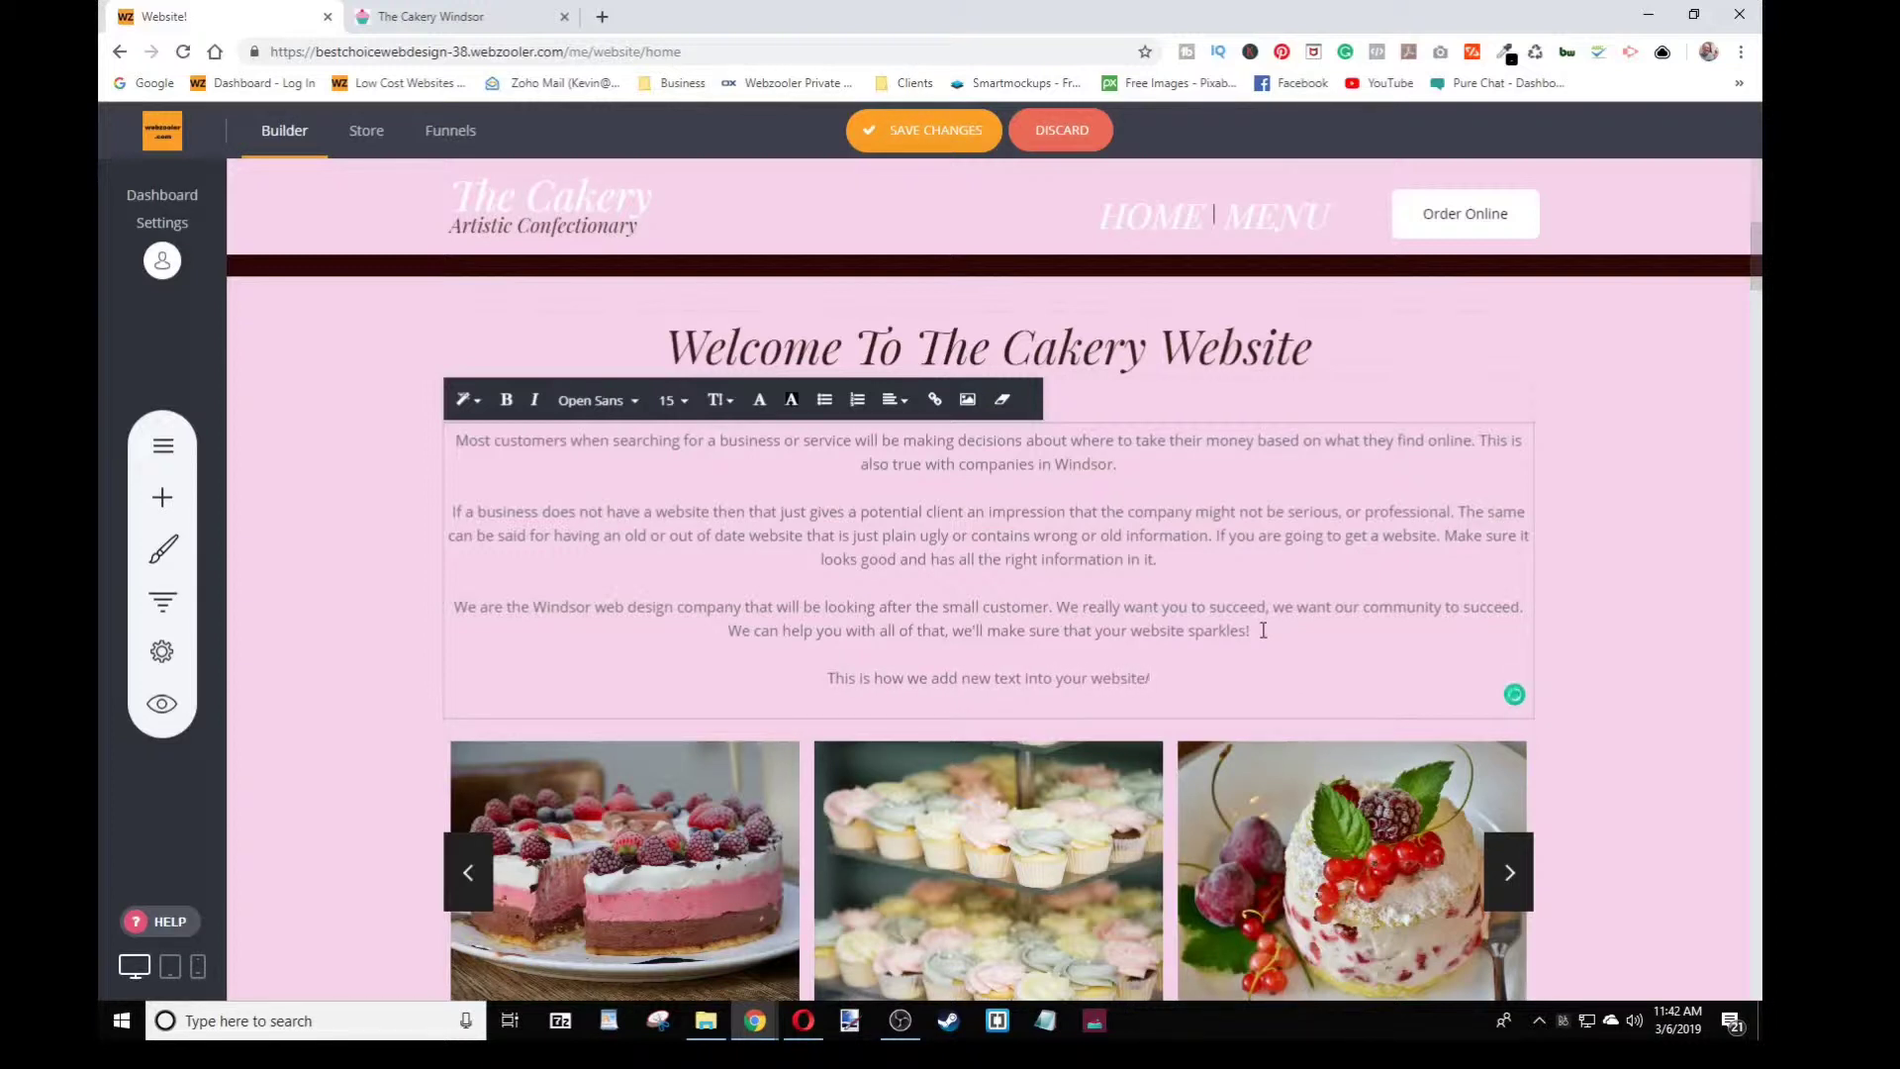
{"action": "type", "text": "."}
{"action": "left_click", "coordinate": [1670, 616]}
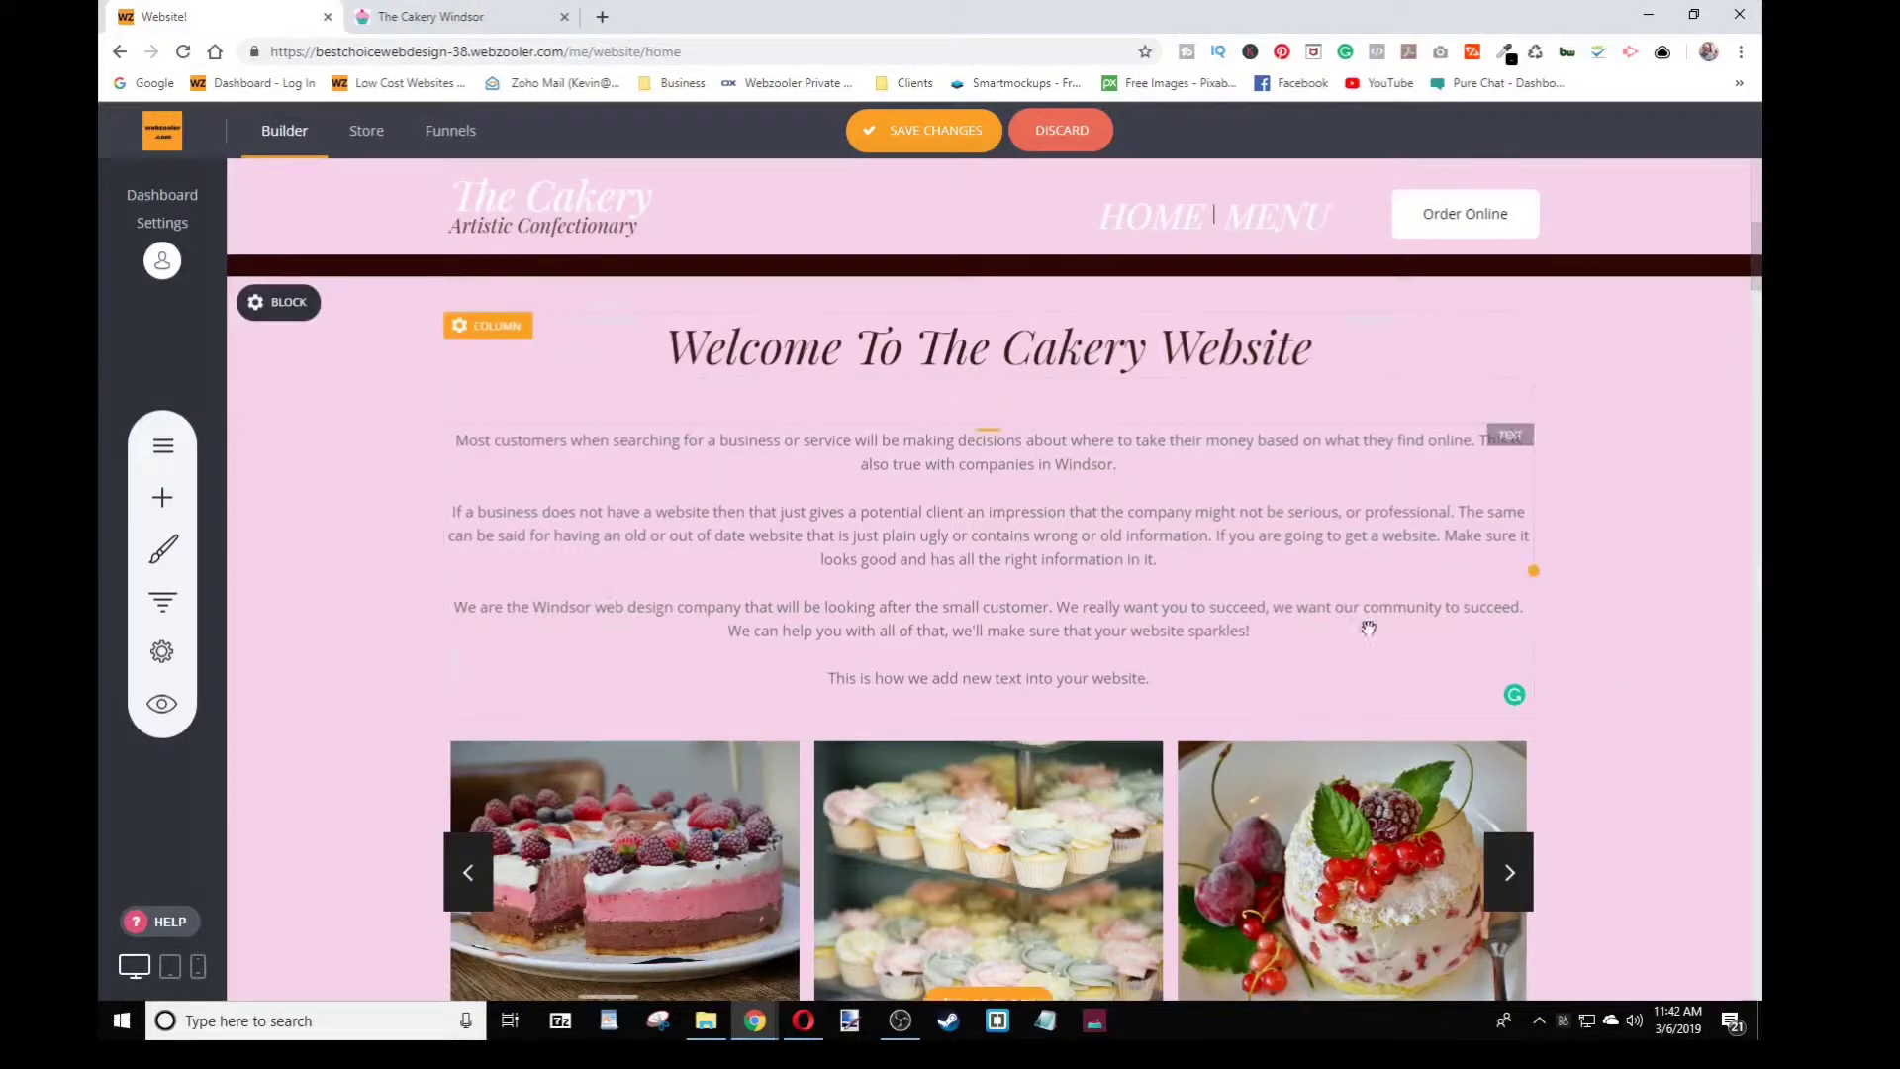
Examine the home page's sections from the image carousel through the portfolio to Make it Beautiful and back to Tell Your Story
{"action": "scroll", "coordinate": [1365, 630], "scroll_direction": "down", "scroll_amount": 4}
{"action": "scroll", "coordinate": [800, 542], "scroll_direction": "down", "scroll_amount": 5}
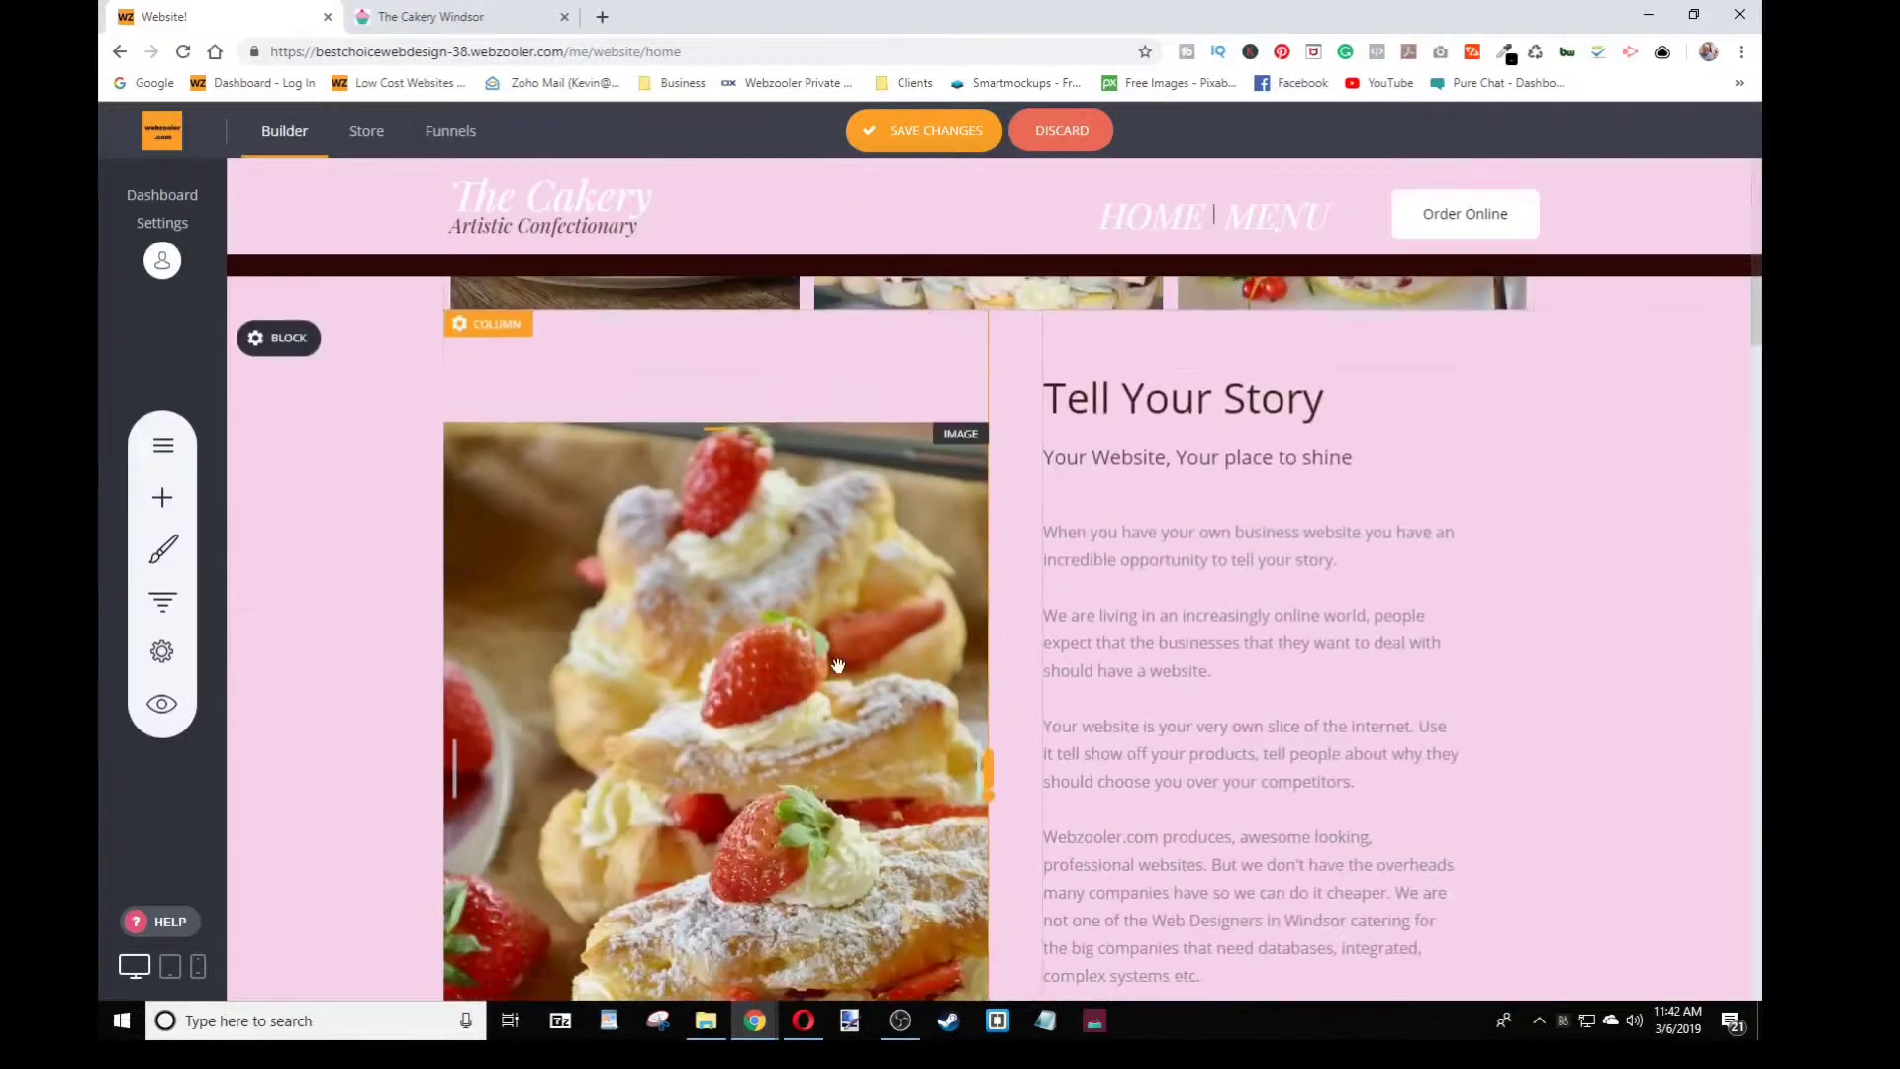
{"action": "scroll", "coordinate": [837, 666], "scroll_direction": "up", "scroll_amount": 3}
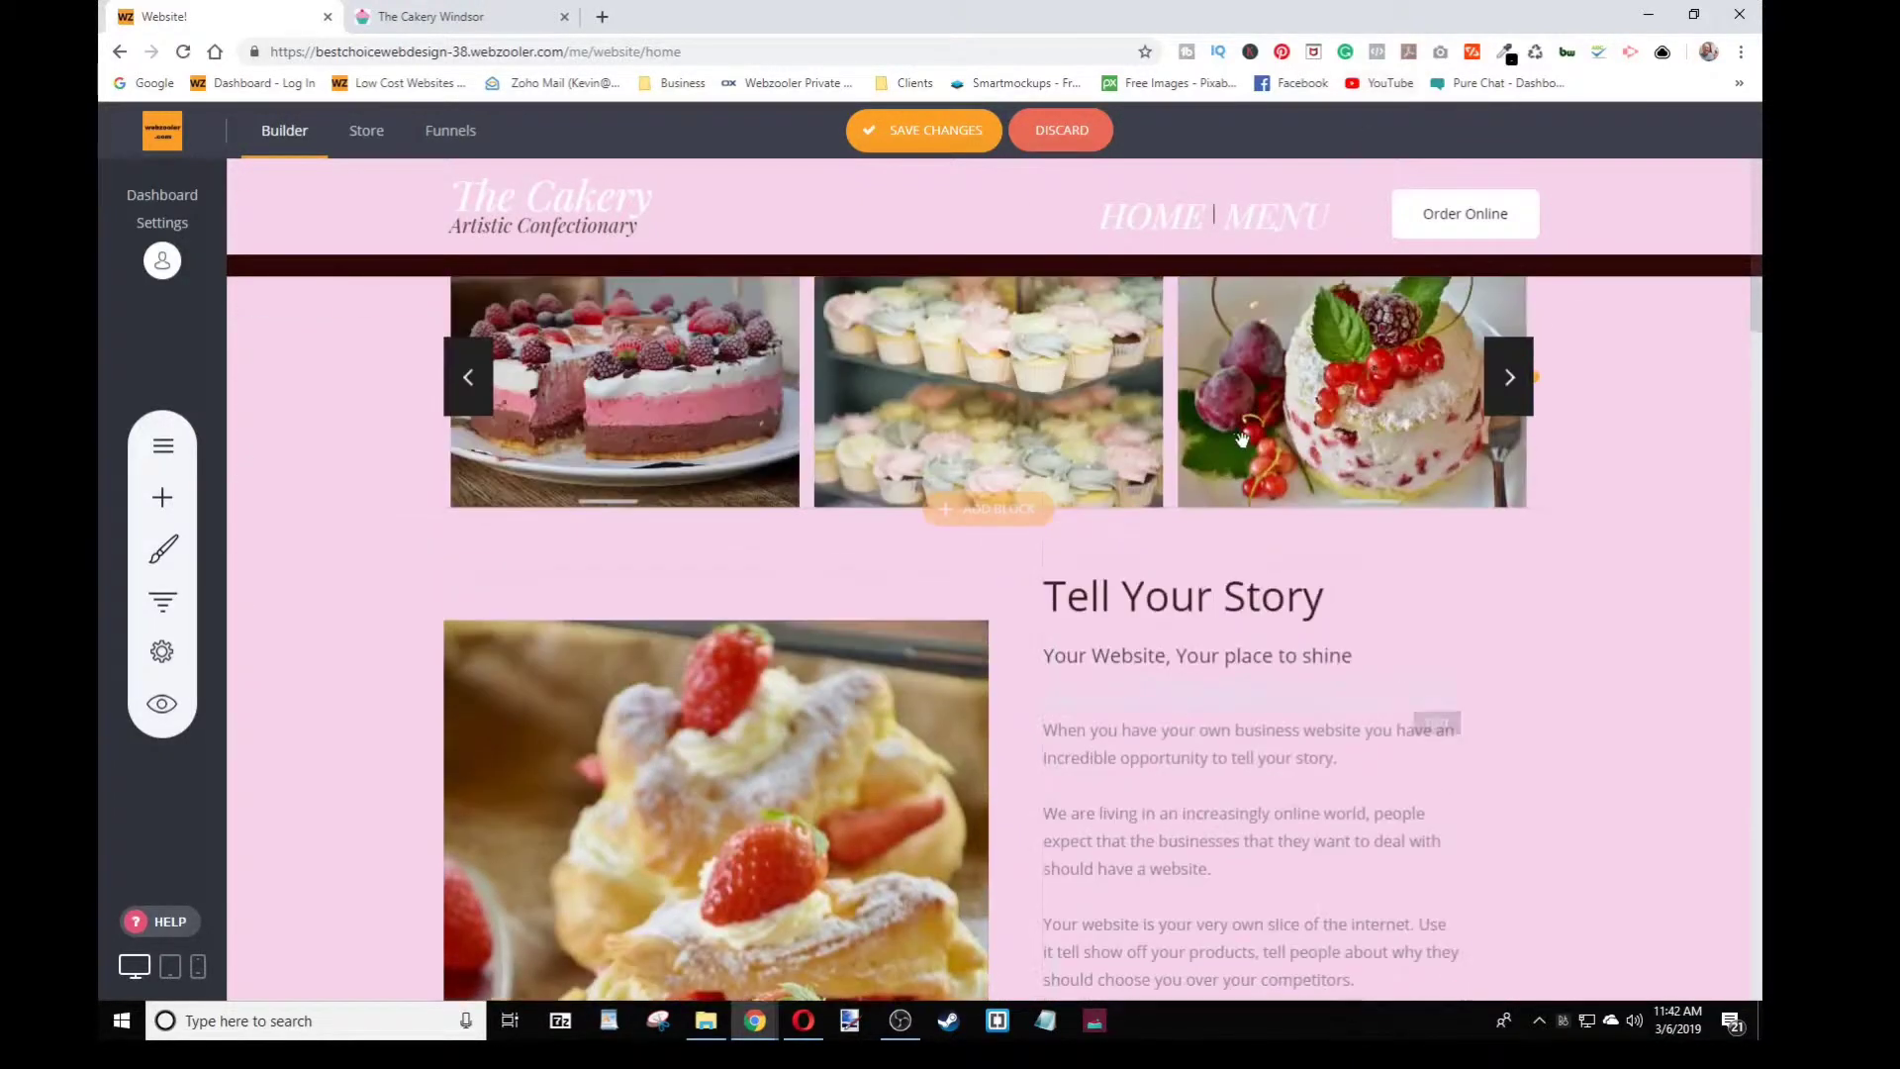
{"action": "scroll", "coordinate": [1196, 574], "scroll_direction": "down", "scroll_amount": 6}
{"action": "scroll", "coordinate": [1198, 590], "scroll_direction": "down", "scroll_amount": 10}
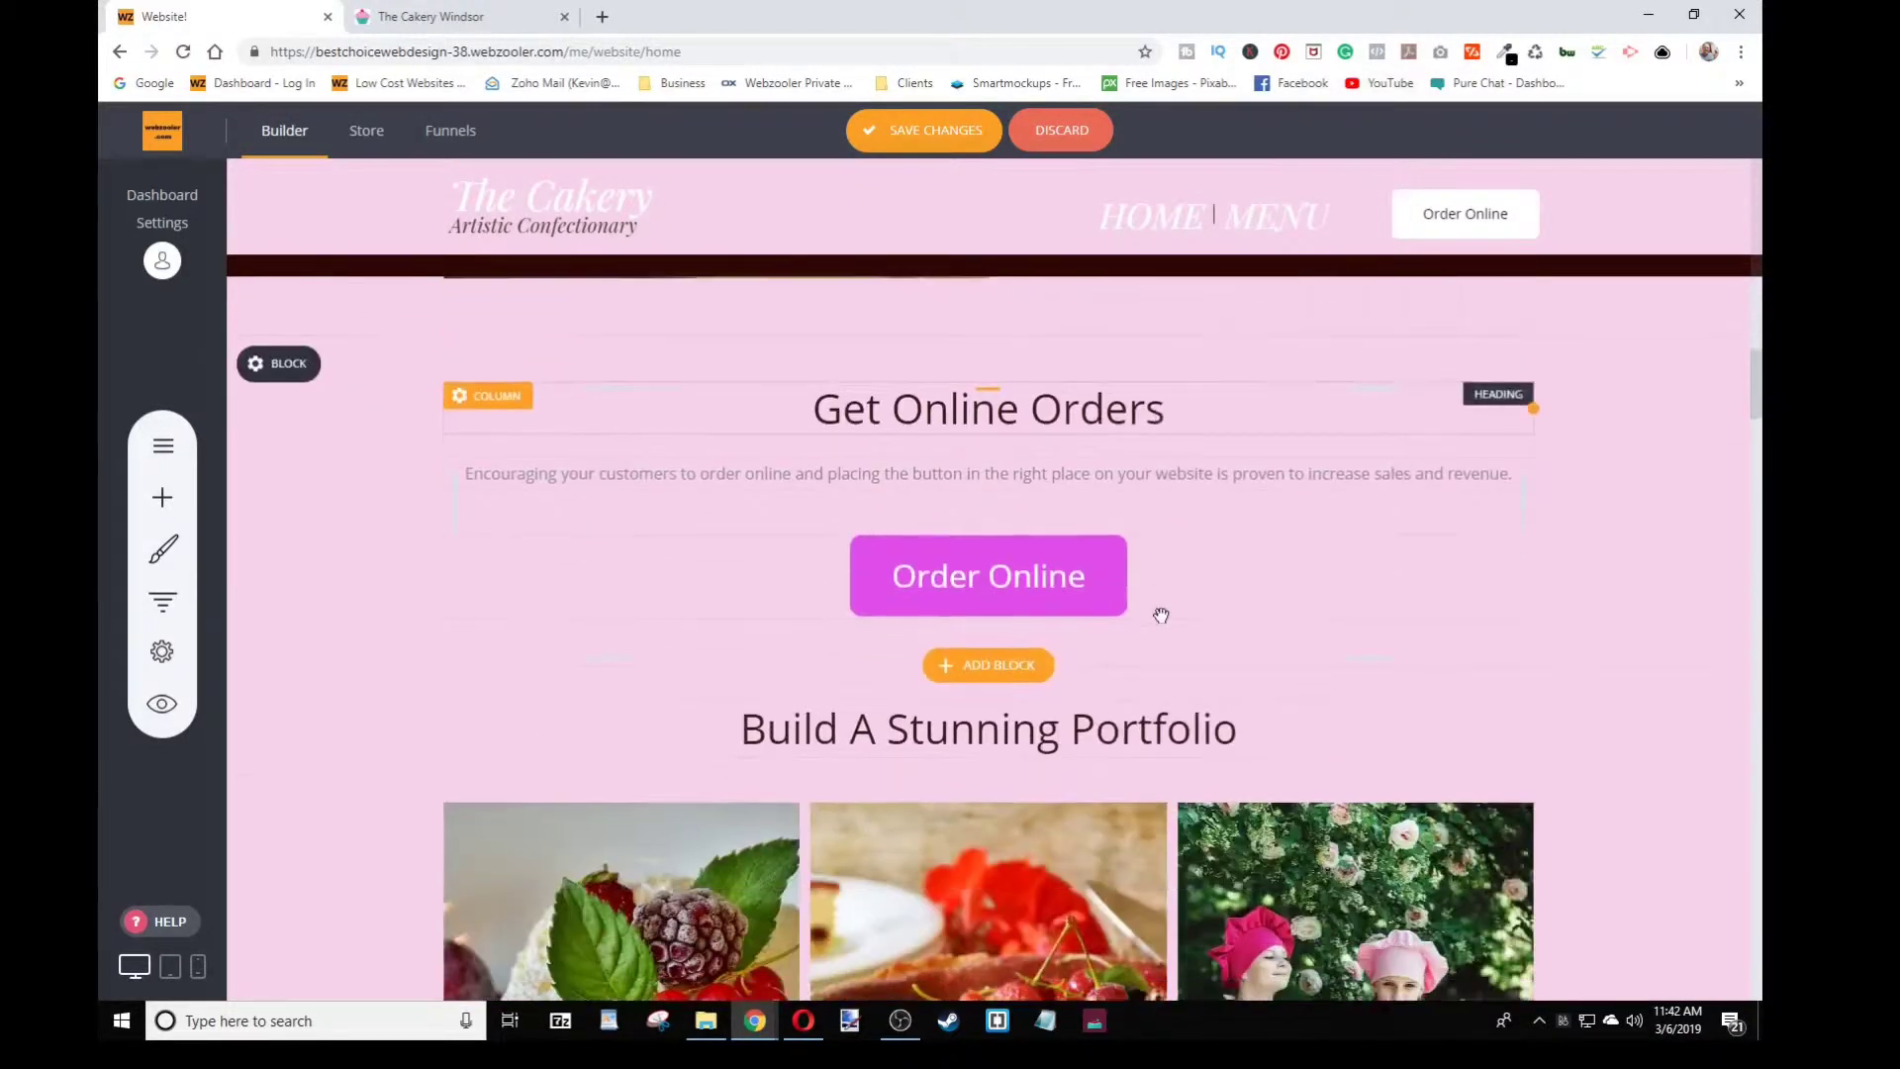
{"action": "scroll", "coordinate": [1239, 639], "scroll_direction": "down", "scroll_amount": 13}
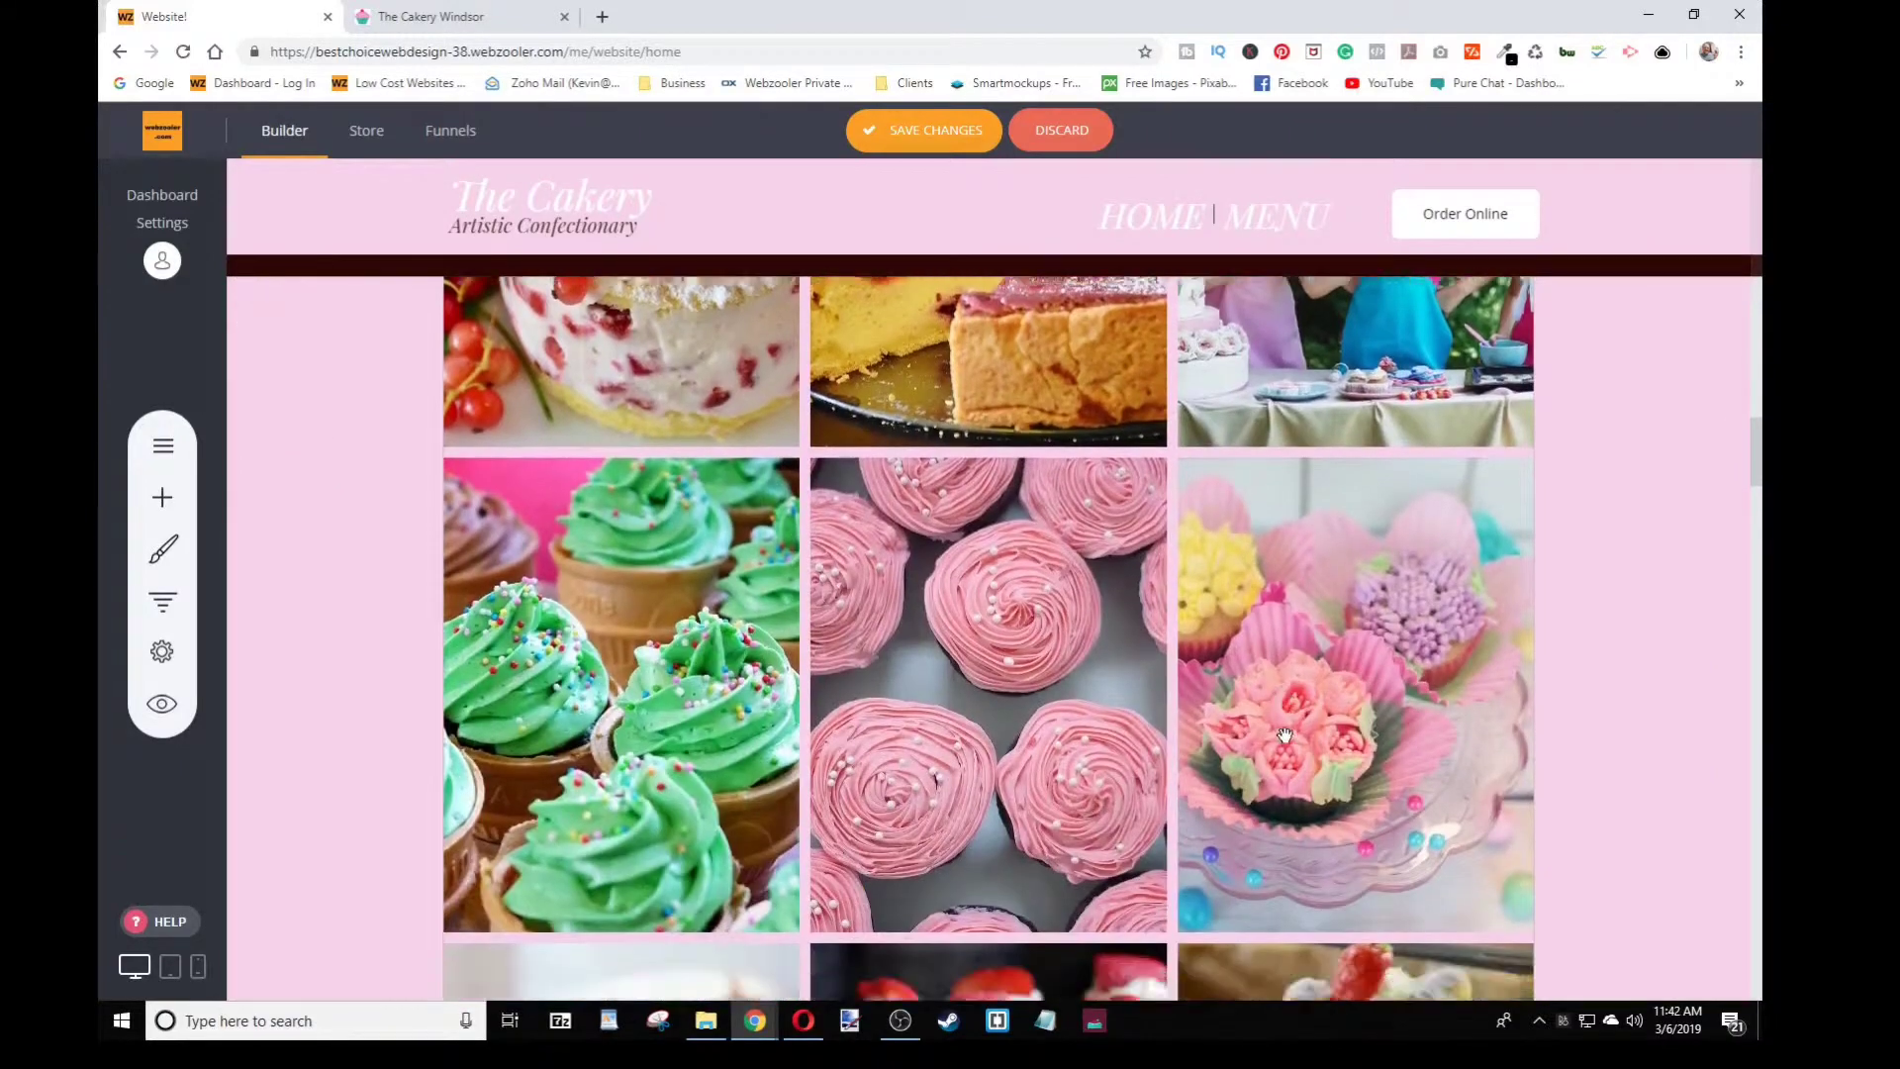
{"action": "scroll", "coordinate": [1569, 532], "scroll_direction": "down", "scroll_amount": 11}
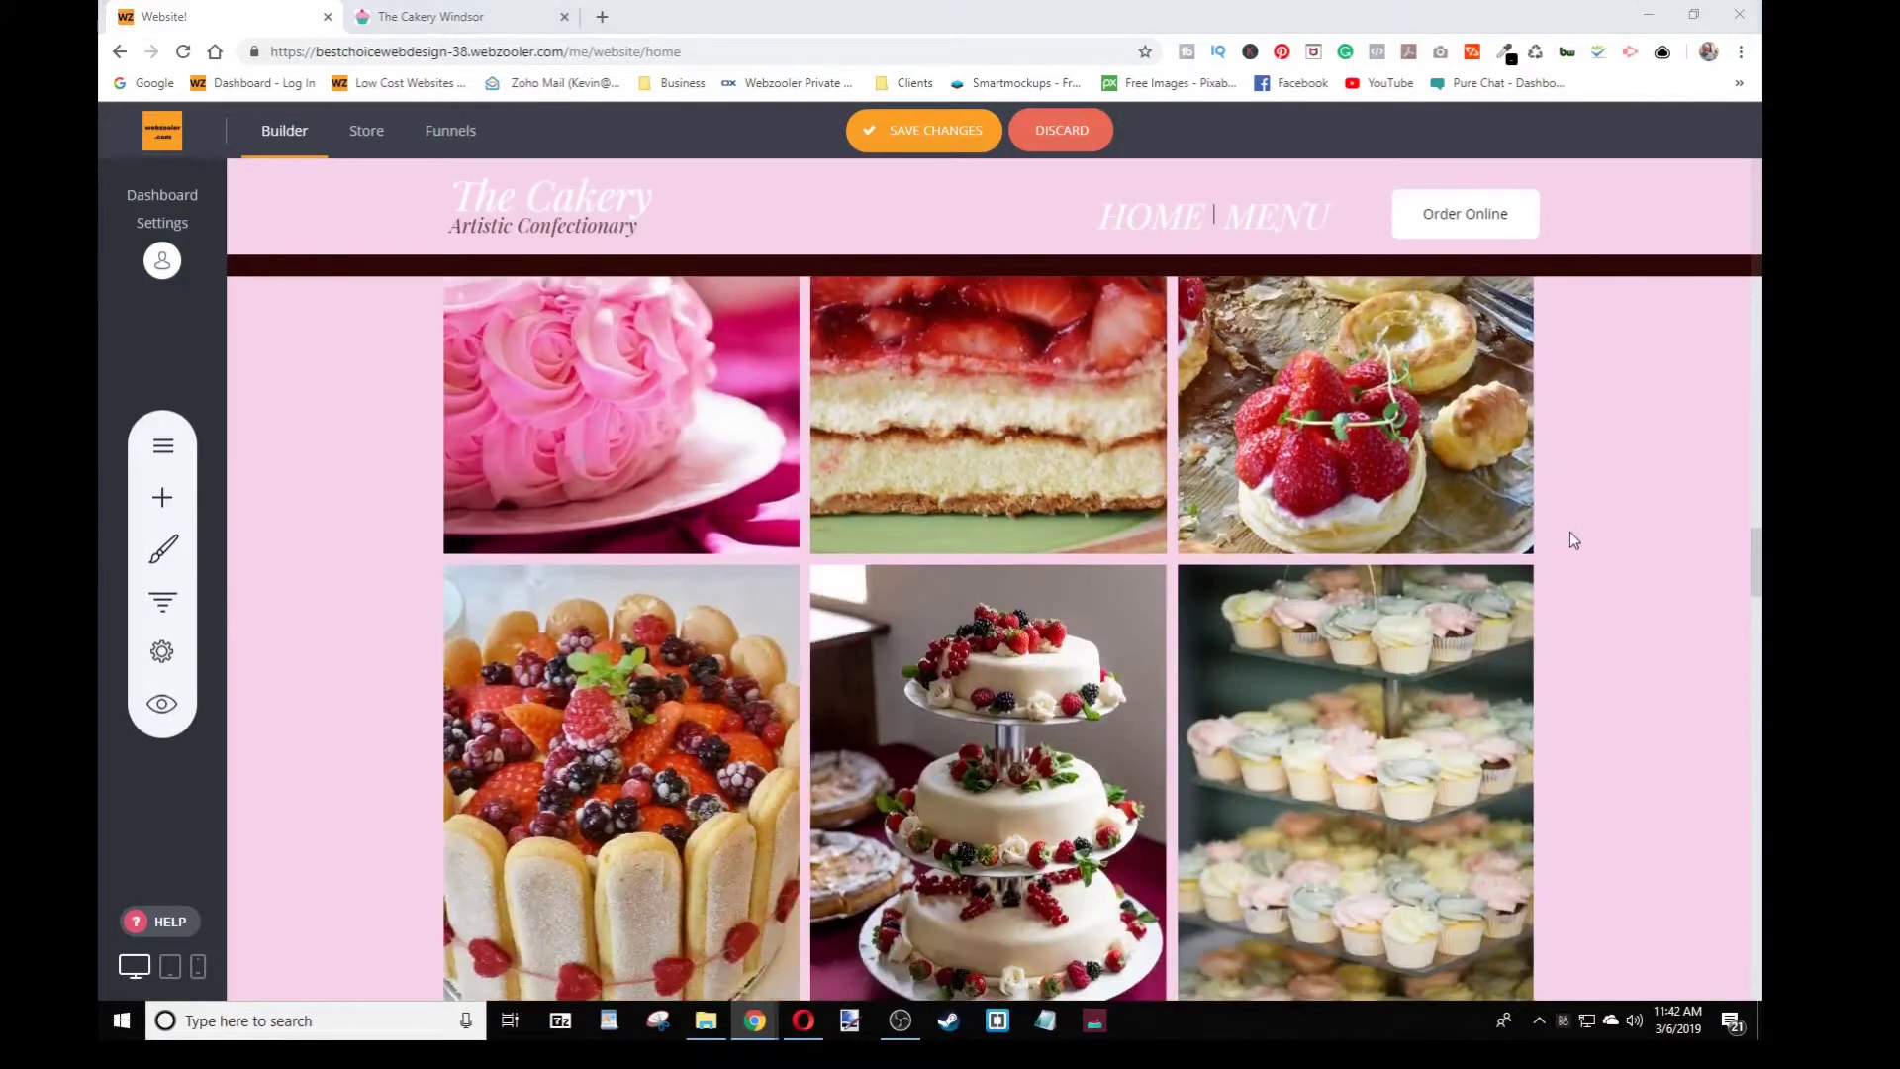
{"action": "scroll", "coordinate": [1571, 534], "scroll_direction": "down", "scroll_amount": 8}
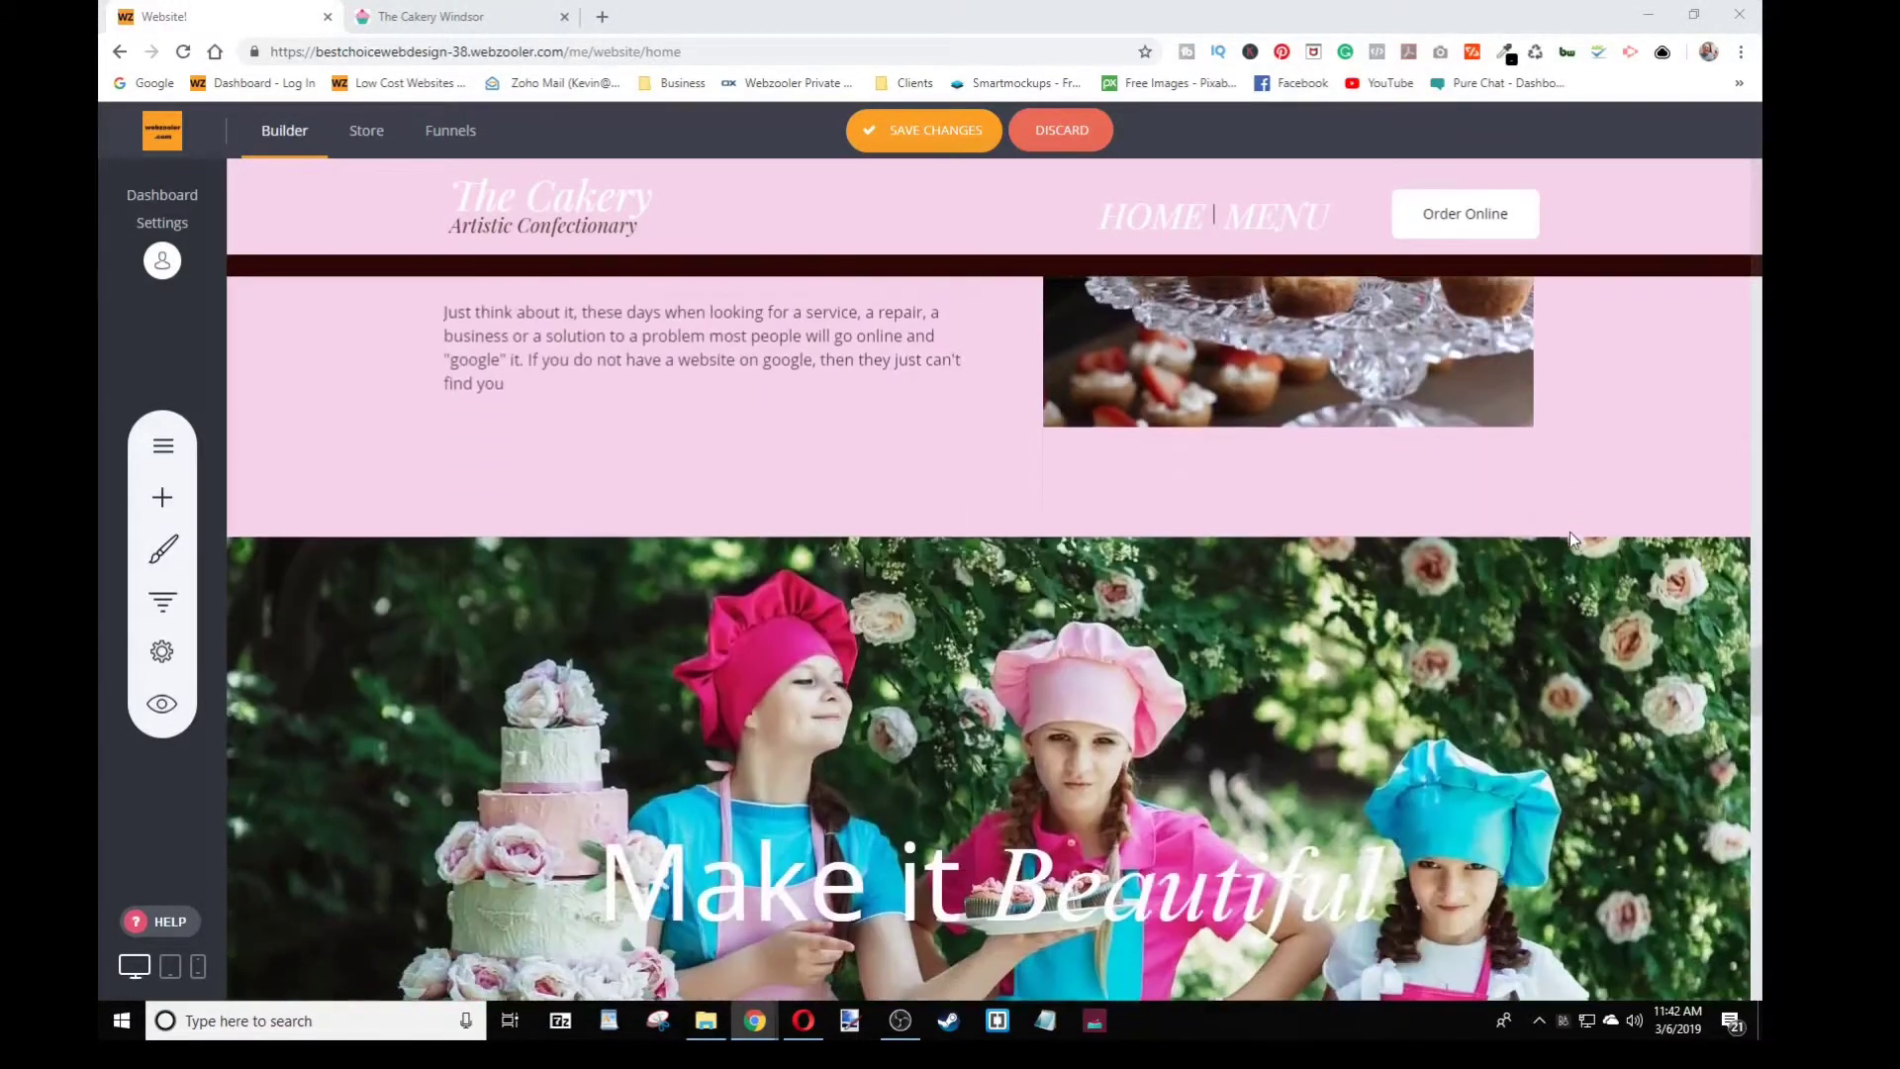
{"action": "scroll", "coordinate": [1570, 534], "scroll_direction": "up", "scroll_amount": 11}
{"action": "scroll", "coordinate": [1571, 535], "scroll_direction": "up", "scroll_amount": 18}
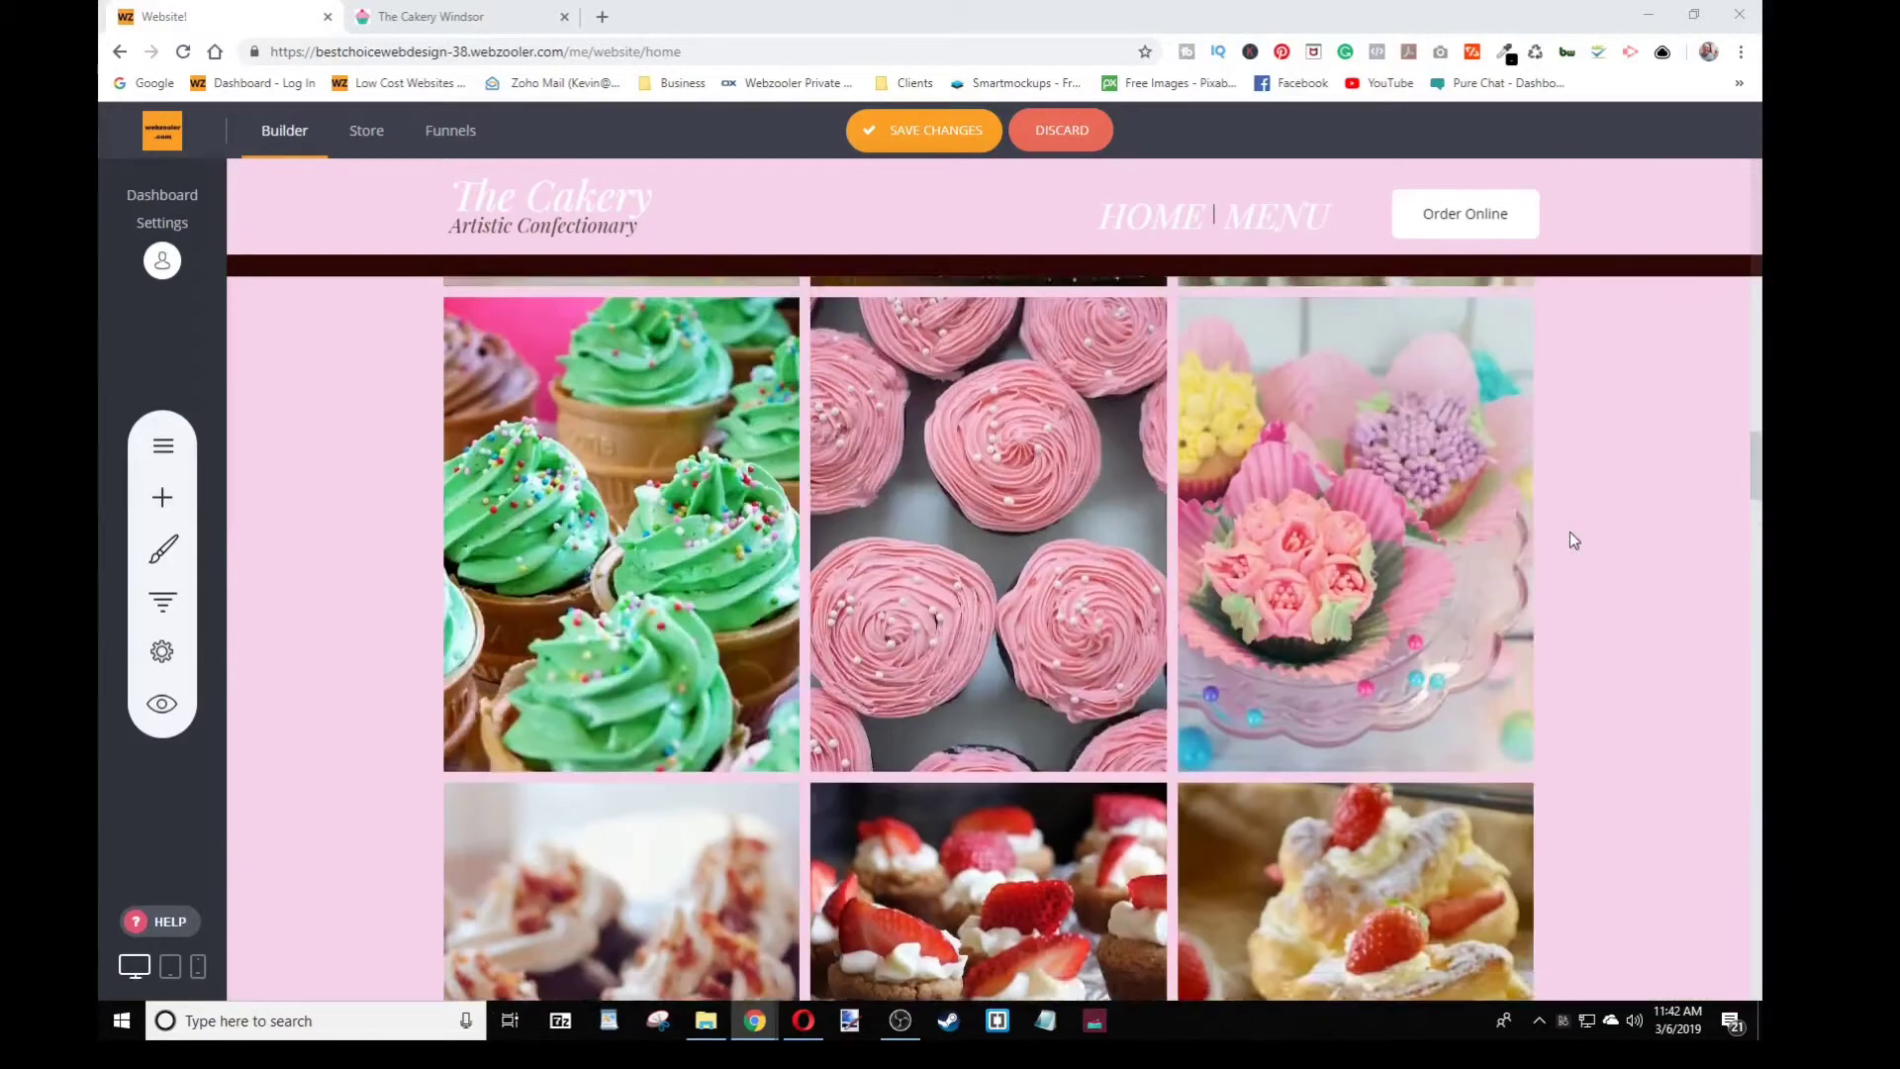
{"action": "scroll", "coordinate": [1570, 532], "scroll_direction": "up", "scroll_amount": 16}
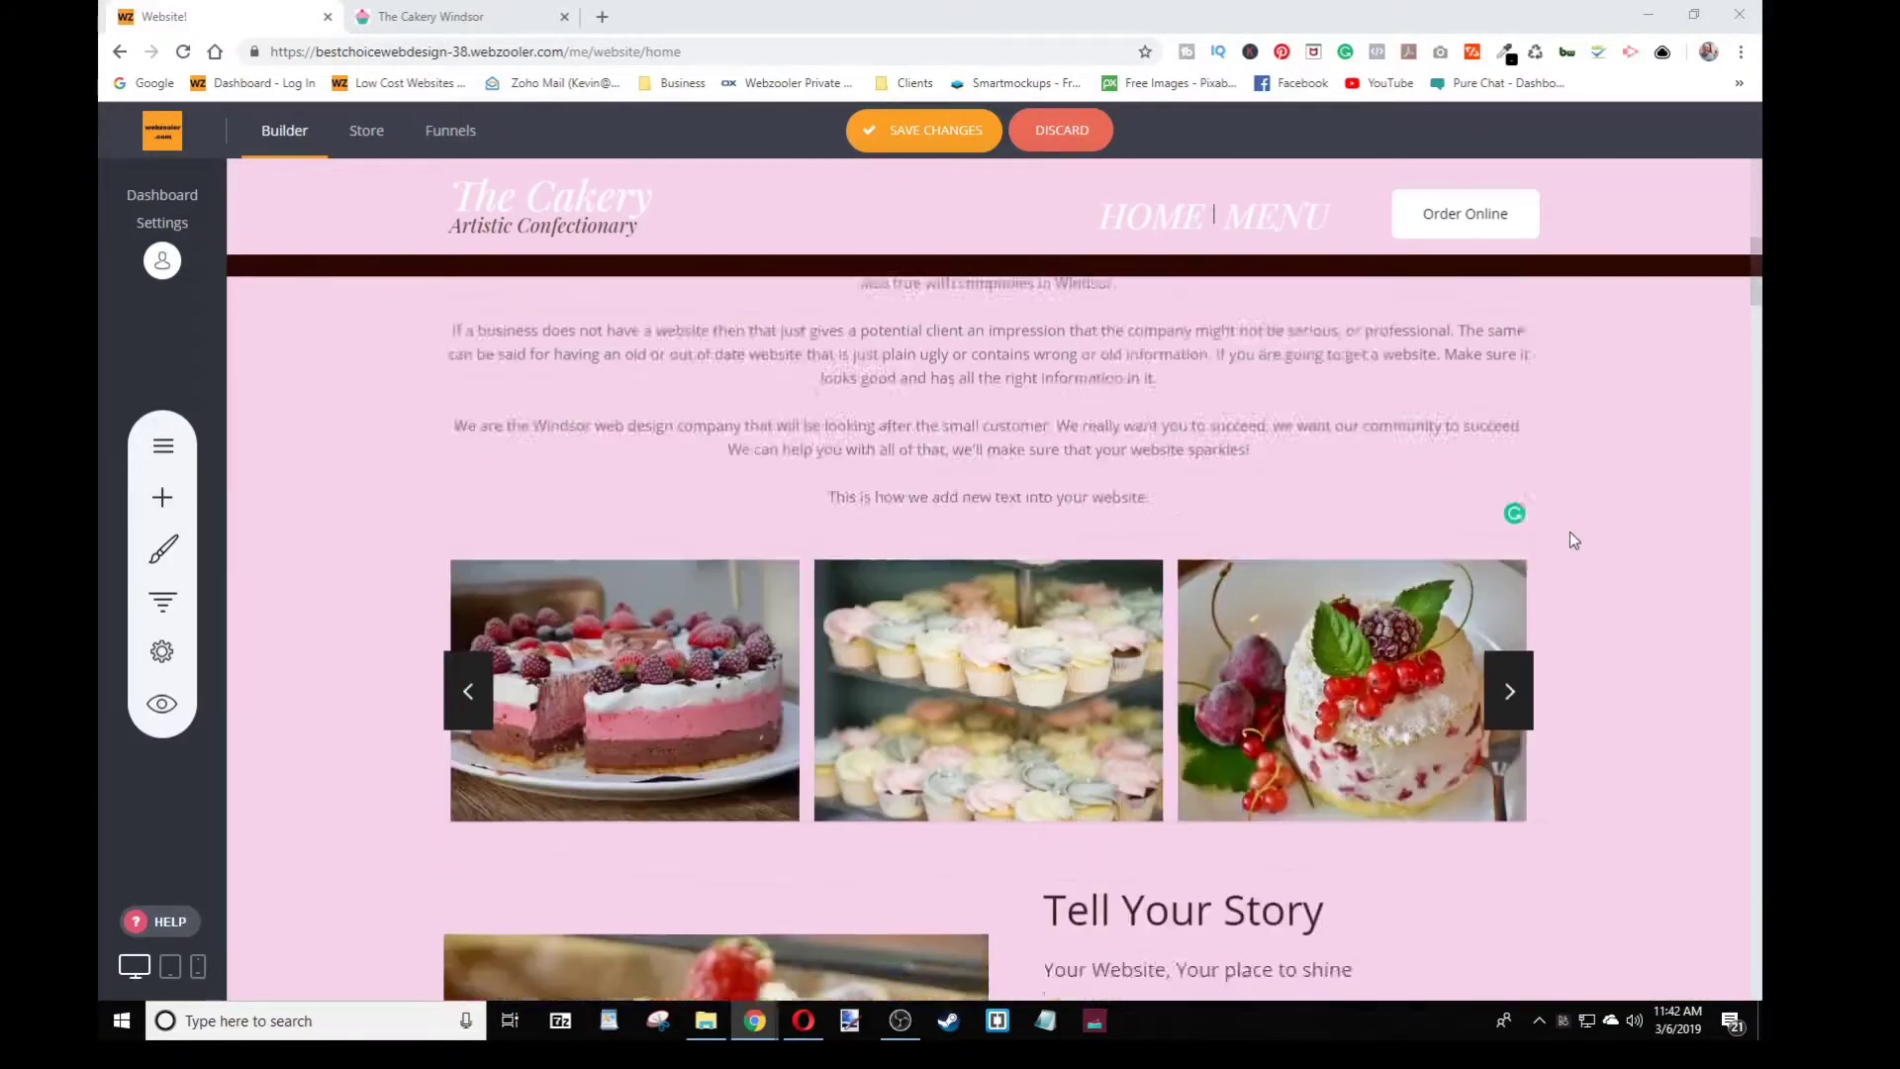
{"action": "scroll", "coordinate": [901, 744], "scroll_direction": "down", "scroll_amount": 7}
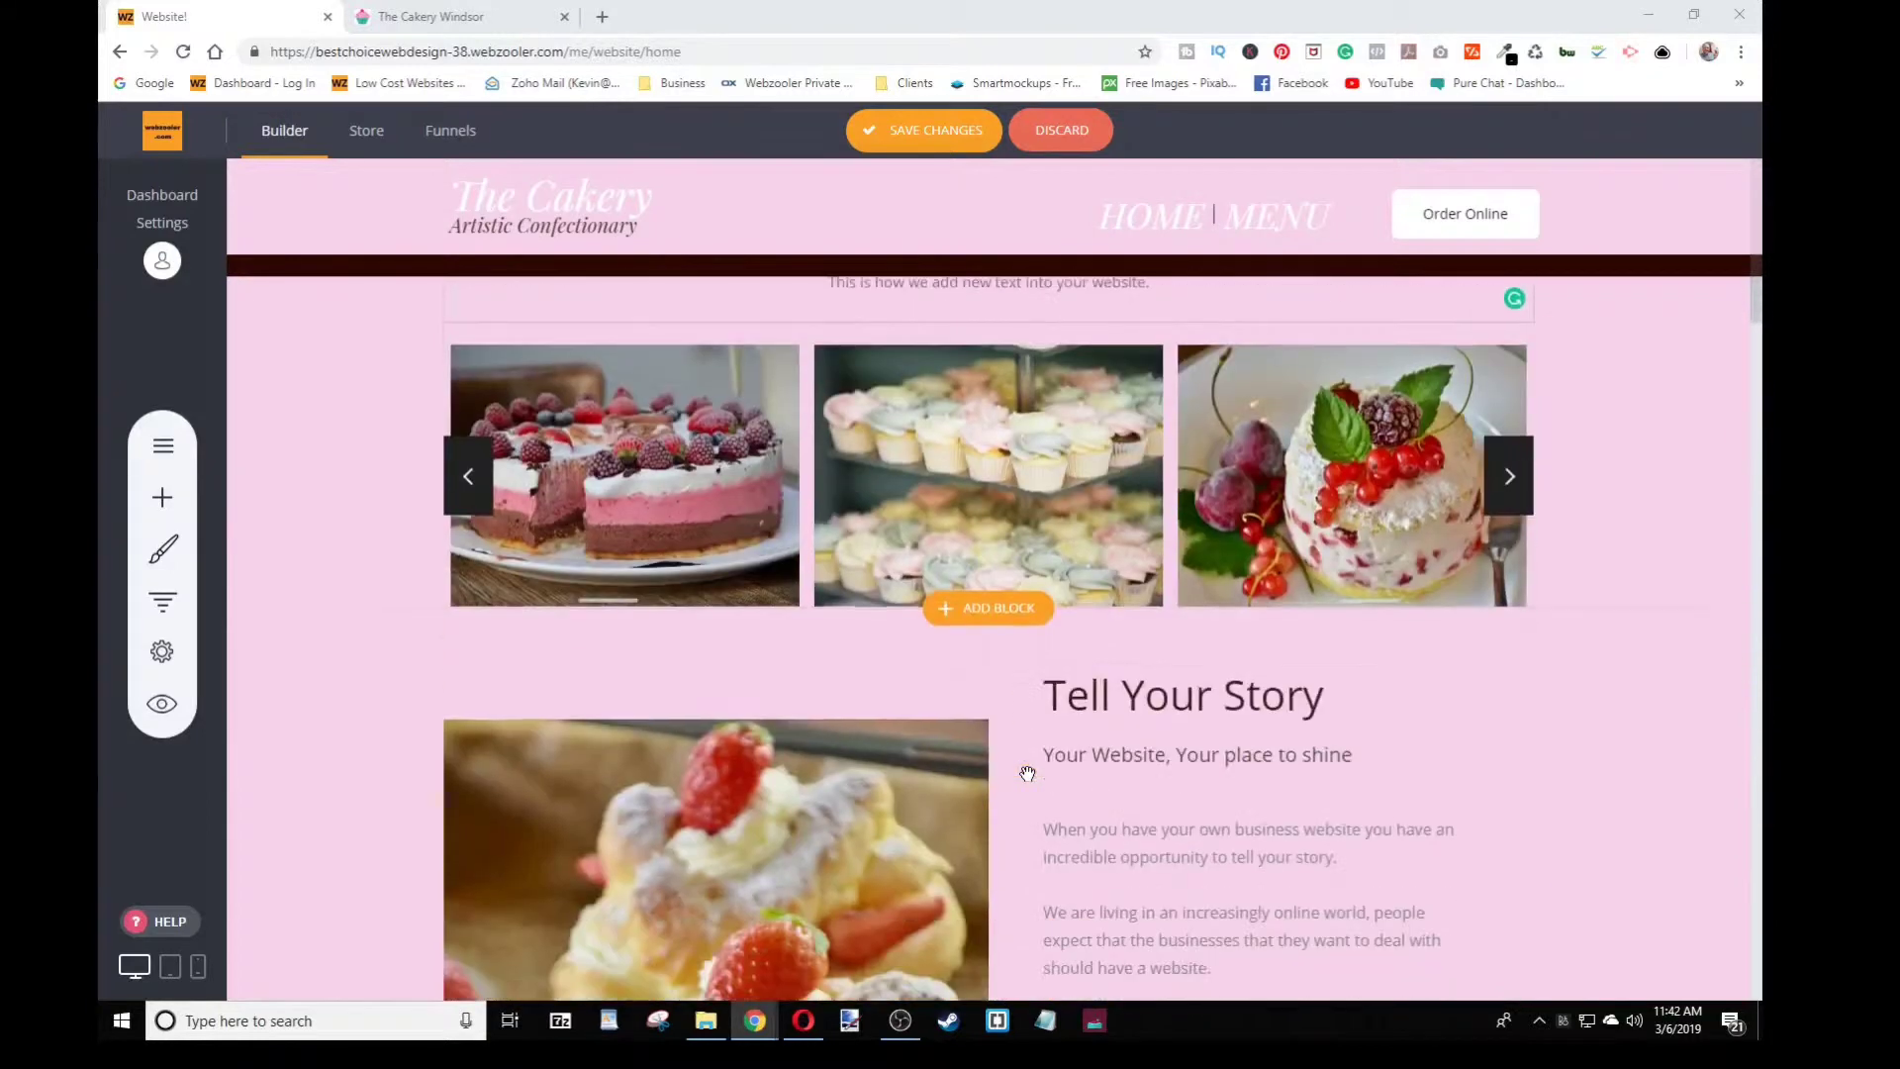
{"action": "scroll", "coordinate": [1032, 780], "scroll_direction": "down", "scroll_amount": 4}
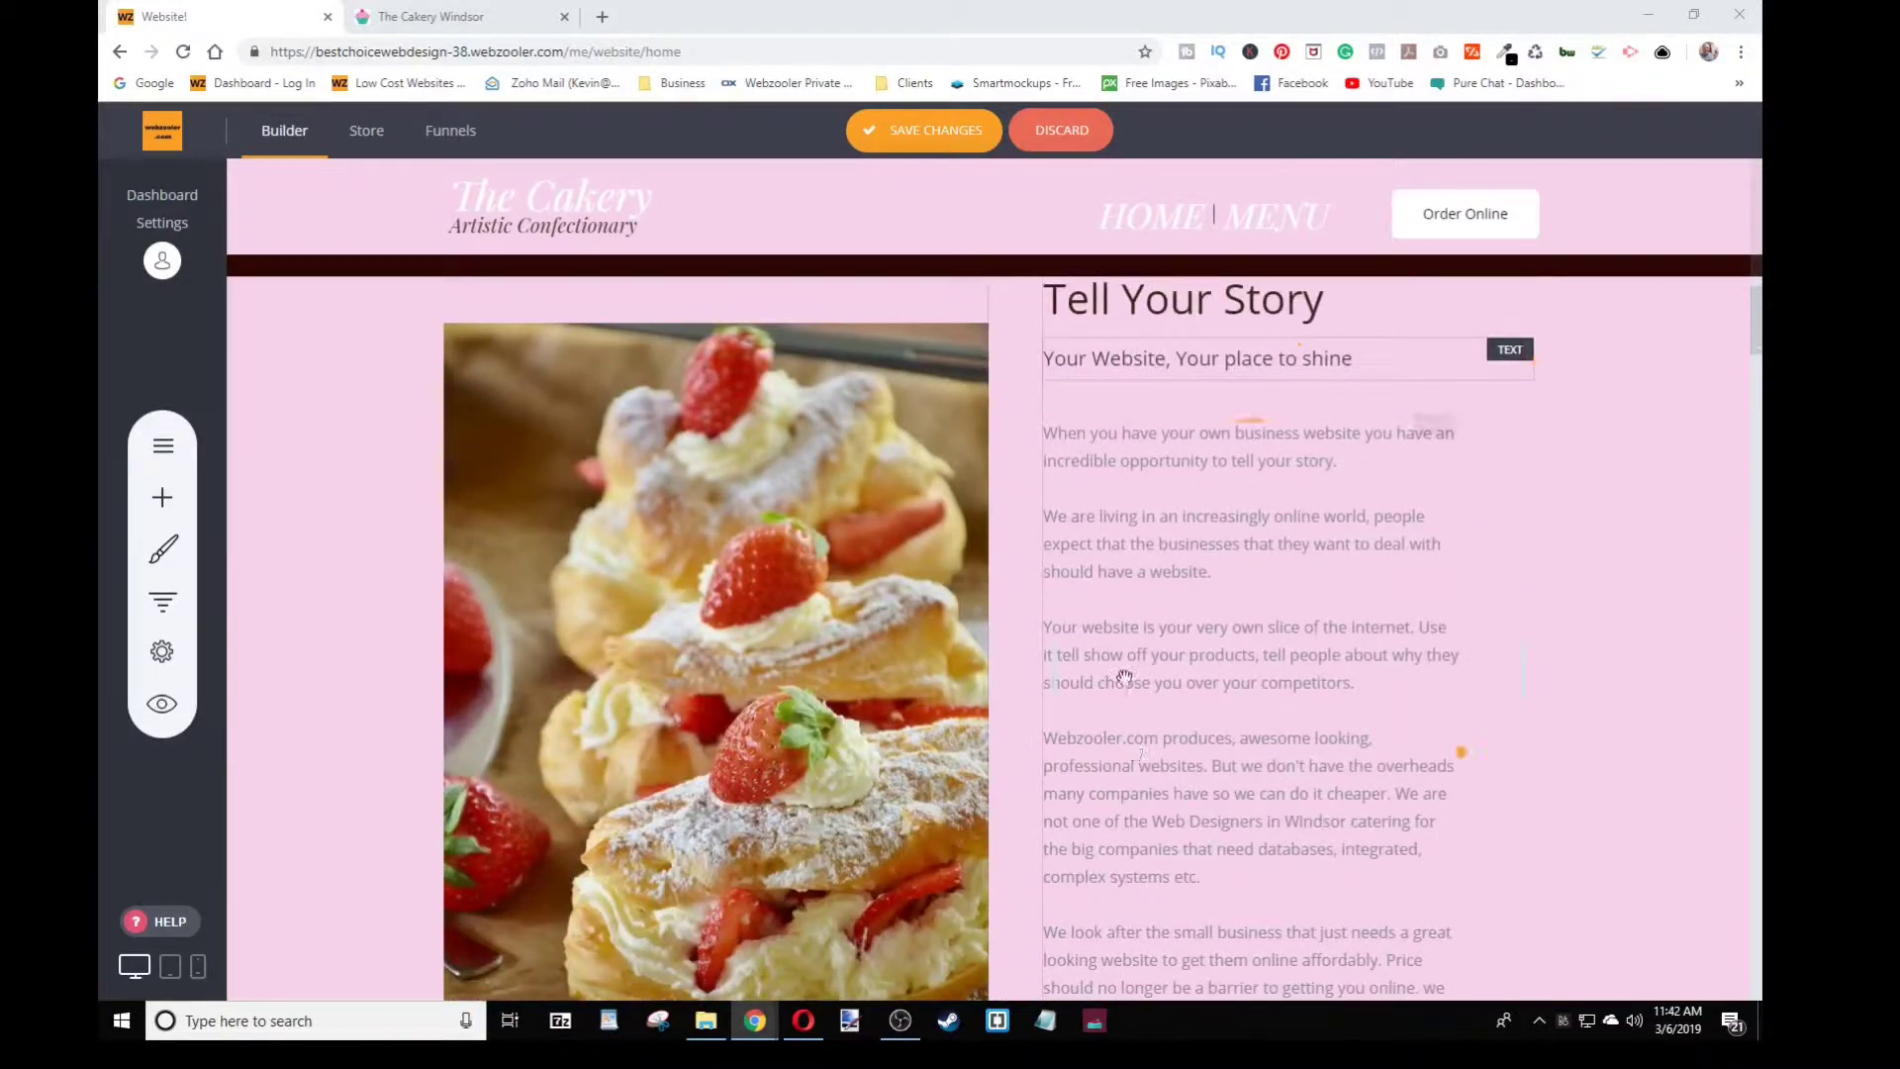
Save the changes made to the home page
{"action": "left_click", "coordinate": [935, 131]}
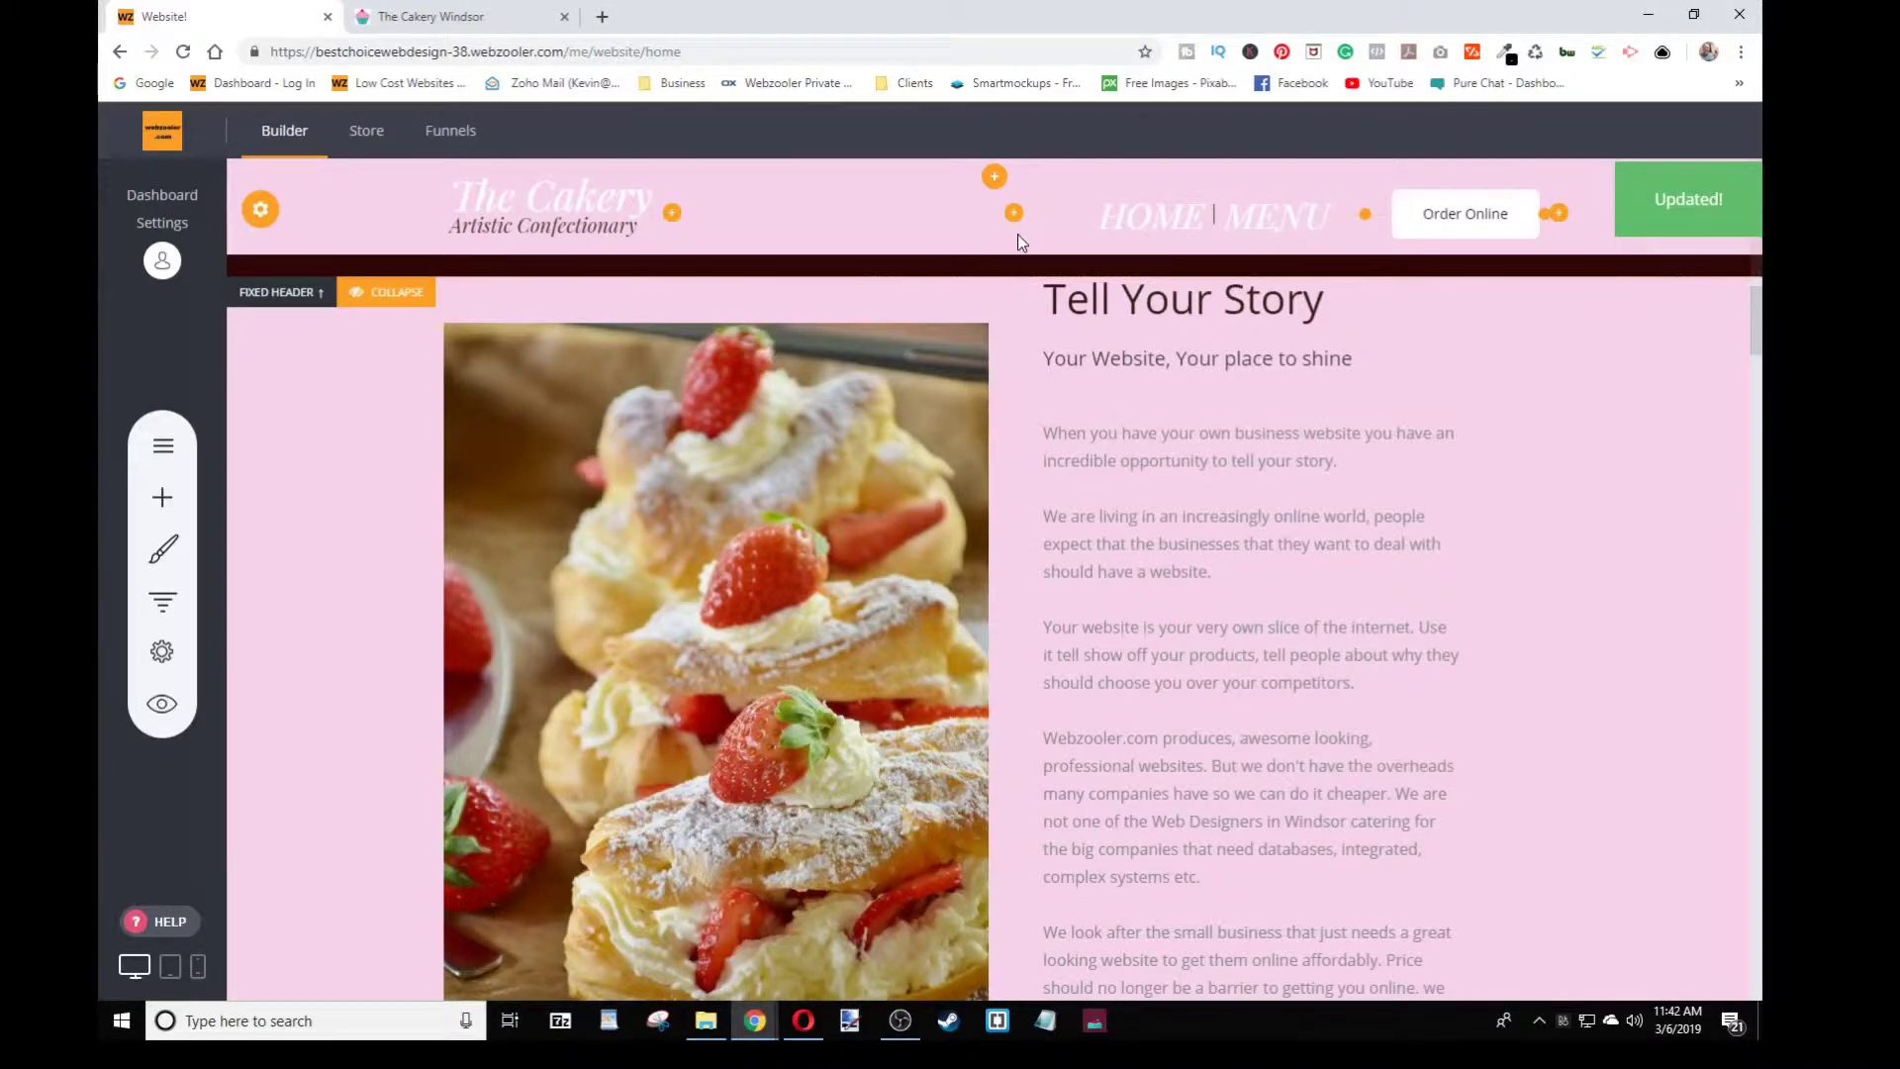
{"action": "scroll", "coordinate": [1287, 693], "scroll_direction": "down", "scroll_amount": 3}
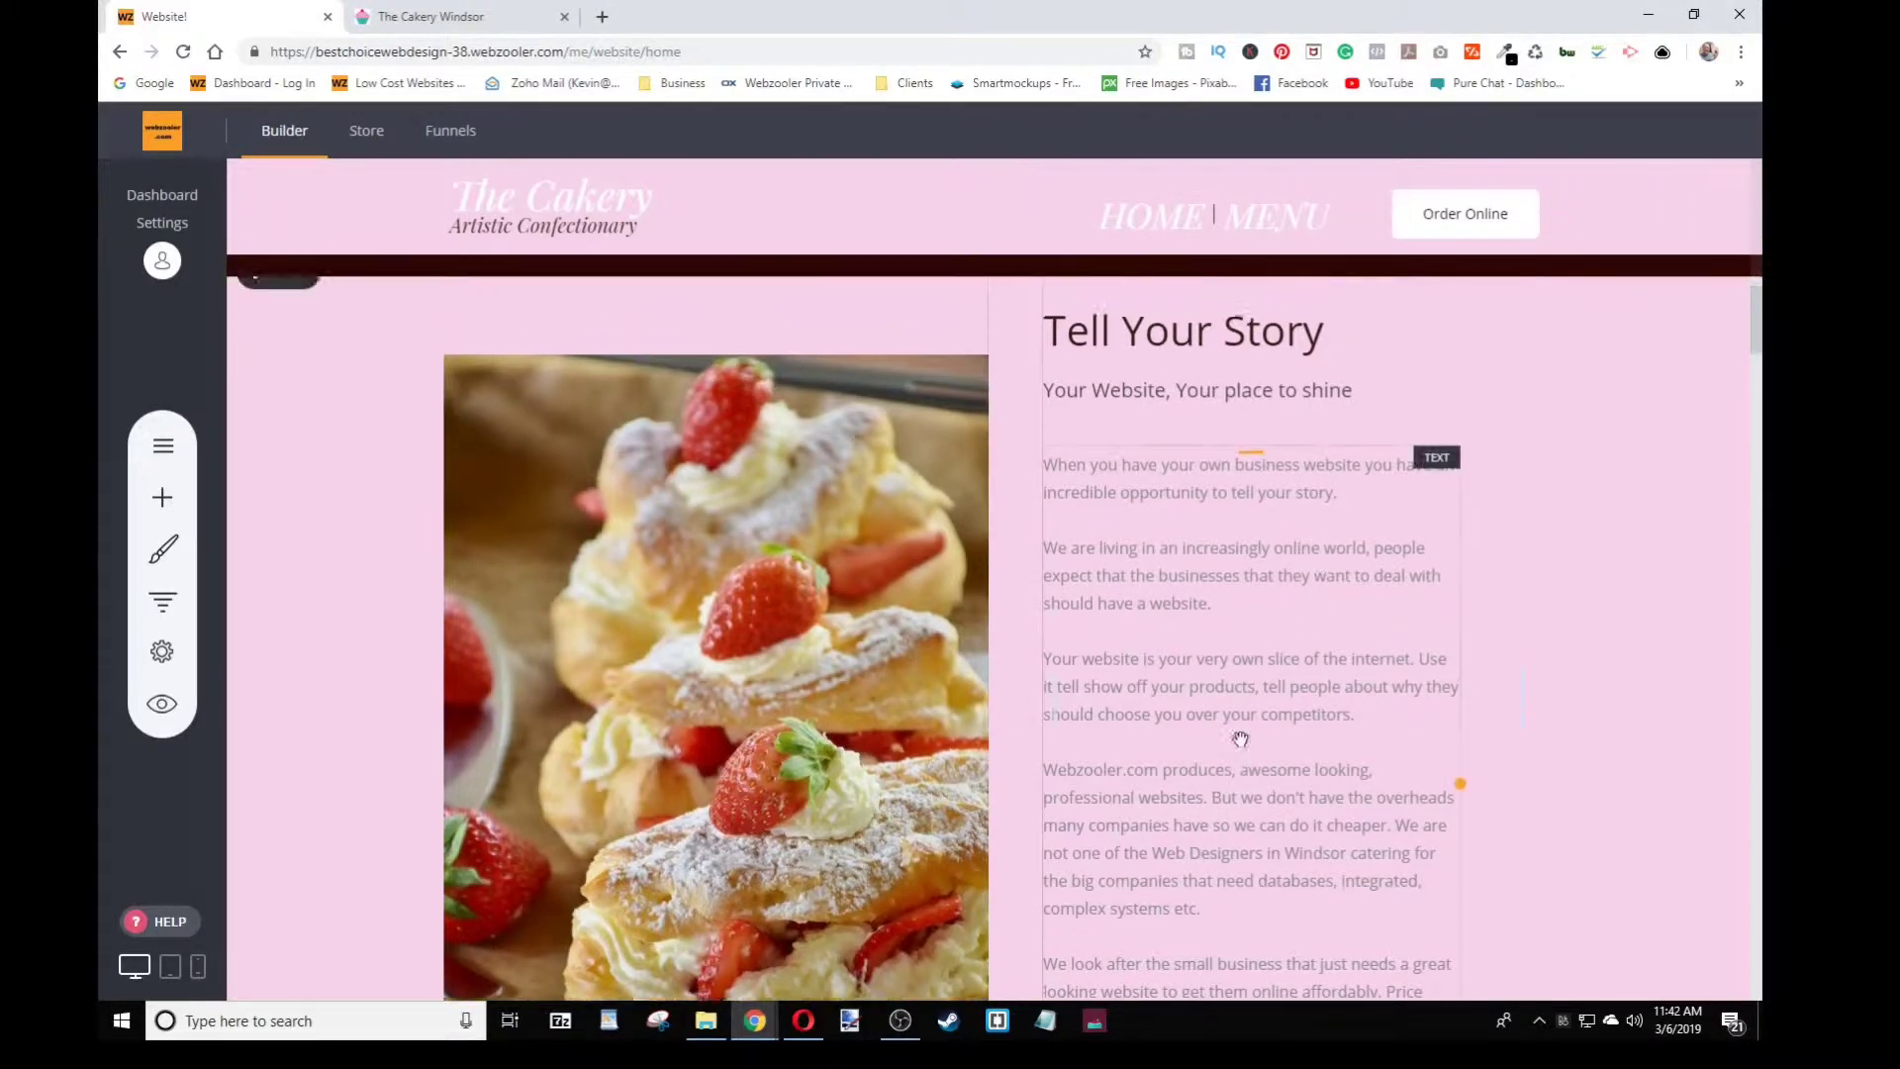
{"action": "scroll", "coordinate": [1305, 690], "scroll_direction": "up", "scroll_amount": 8}
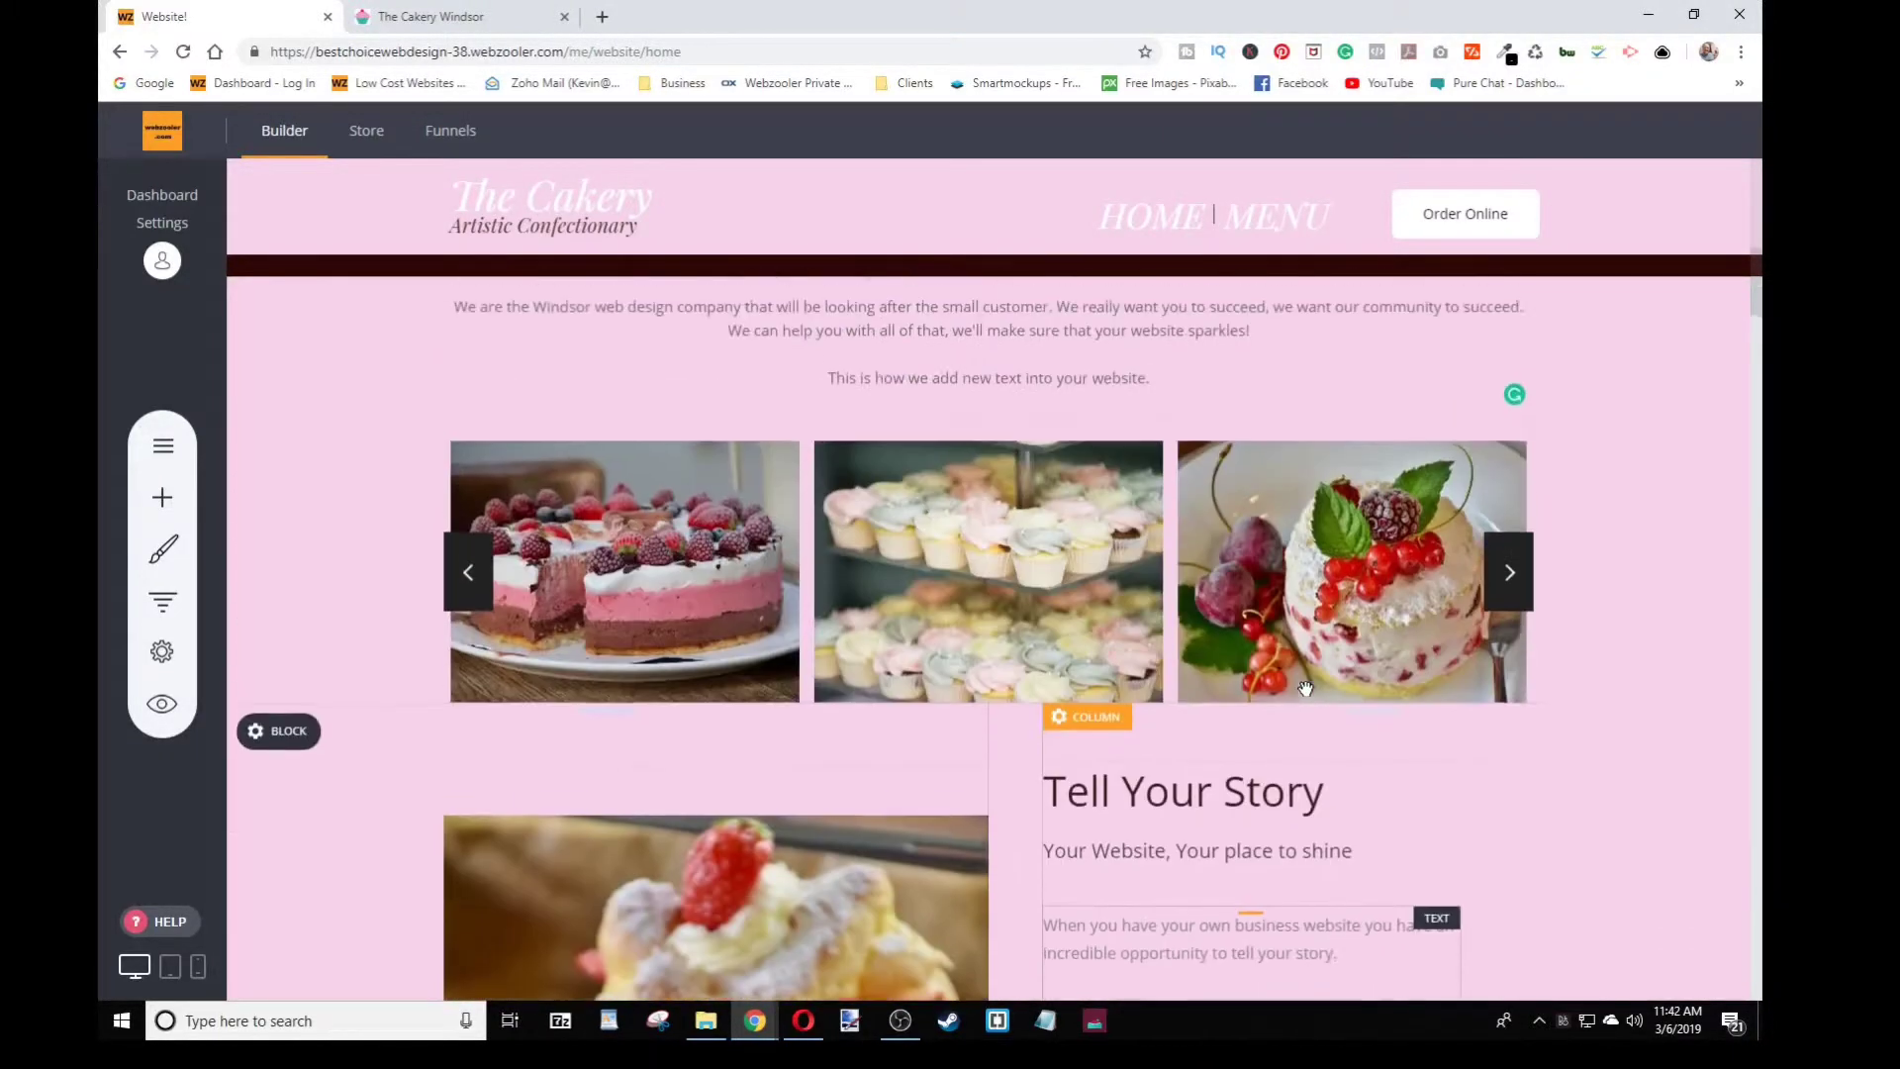
{"action": "scroll", "coordinate": [1553, 683], "scroll_direction": "down", "scroll_amount": 10}
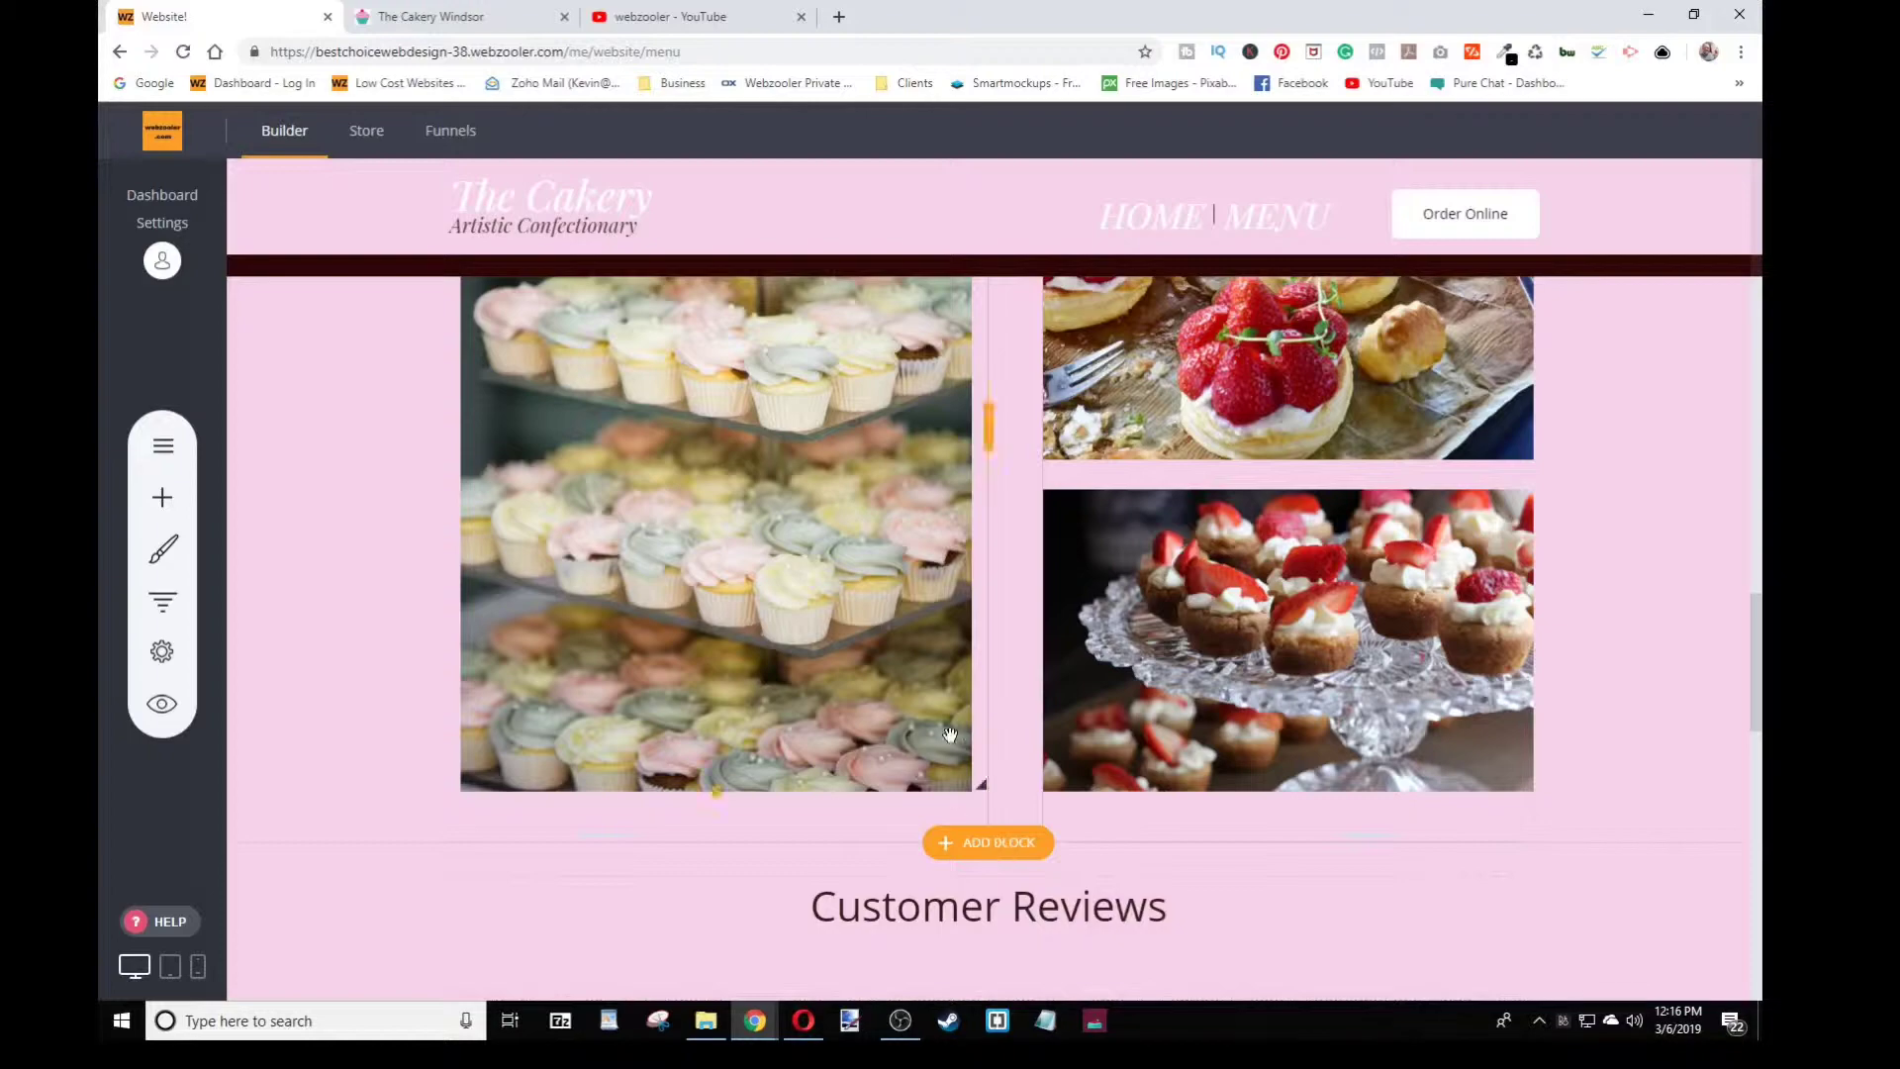
Insert an empty block on the menu page between the cupcake and tart photos and the Customer Reviews section
{"action": "scroll", "coordinate": [1029, 692], "scroll_direction": "up", "scroll_amount": 9}
{"action": "scroll", "coordinate": [1027, 333], "scroll_direction": "up", "scroll_amount": 3}
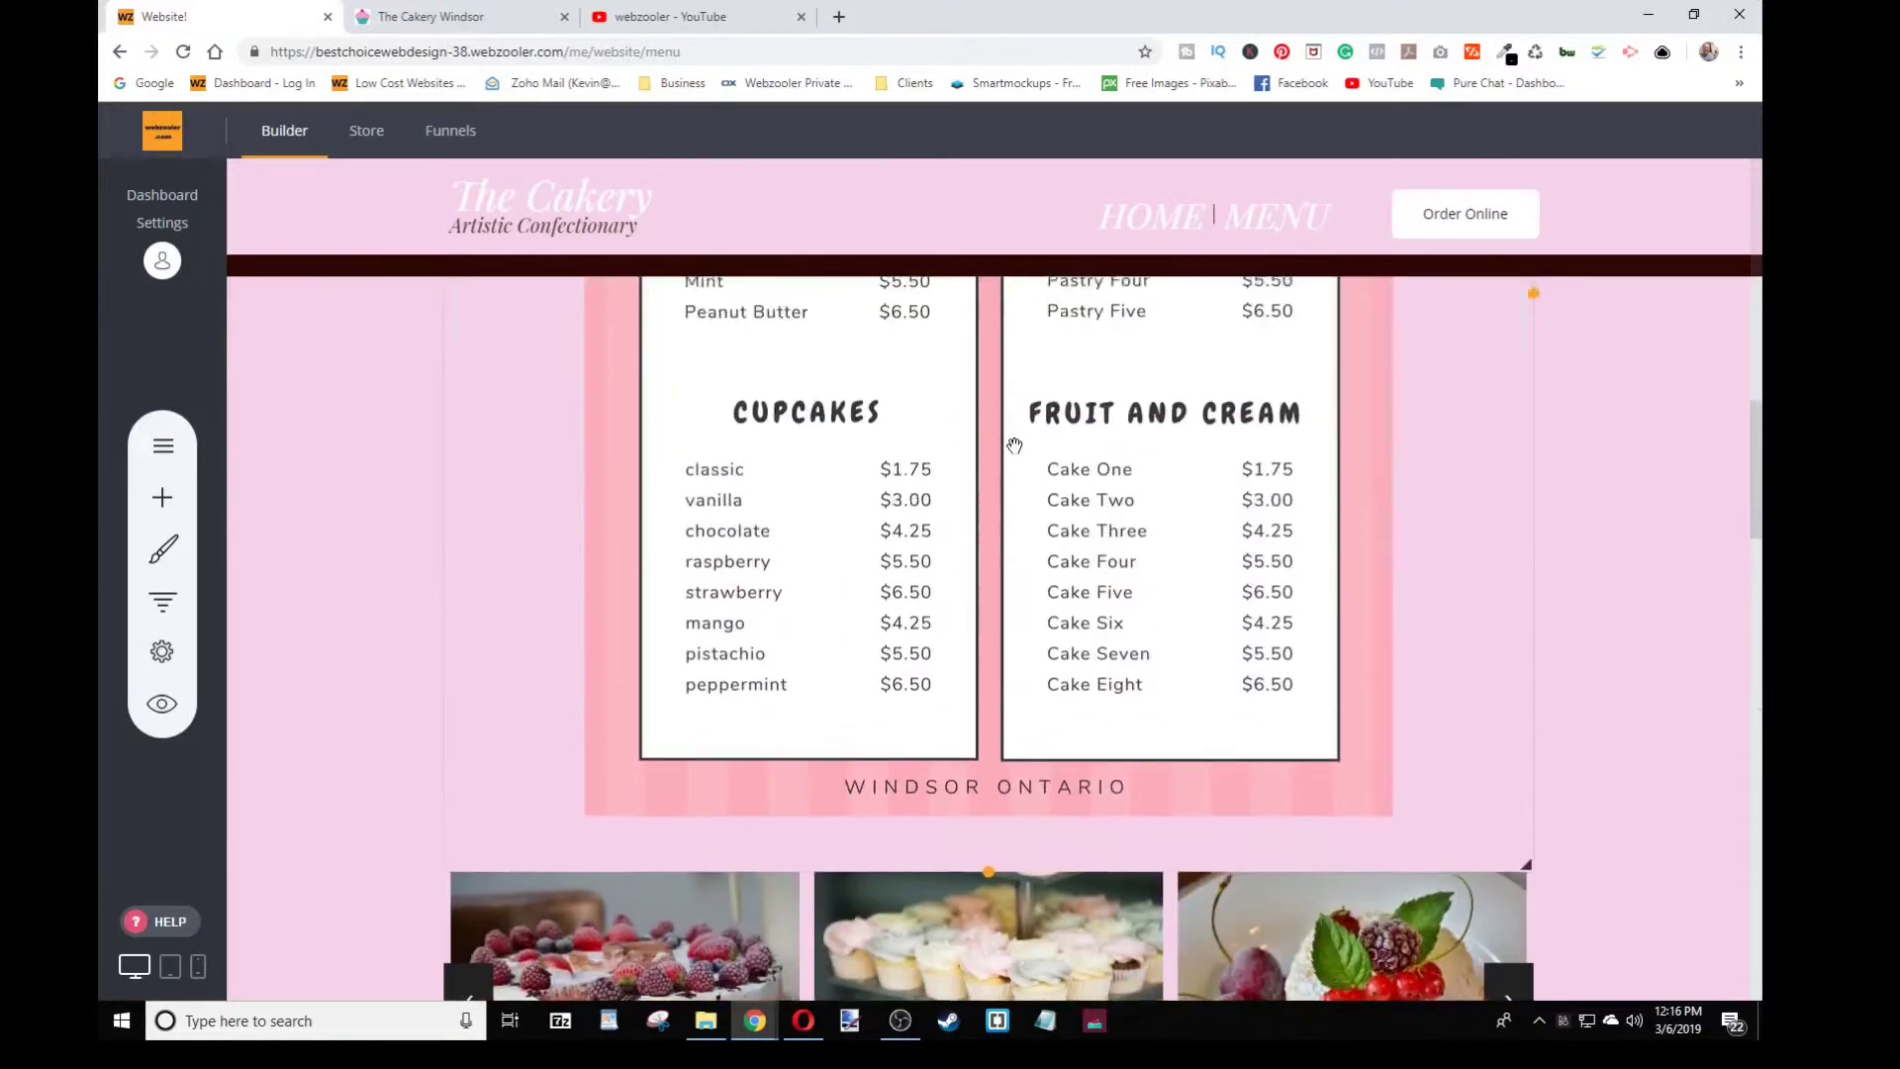
{"action": "scroll", "coordinate": [1108, 580], "scroll_direction": "down", "scroll_amount": 9}
{"action": "scroll", "coordinate": [1044, 598], "scroll_direction": "down", "scroll_amount": 3}
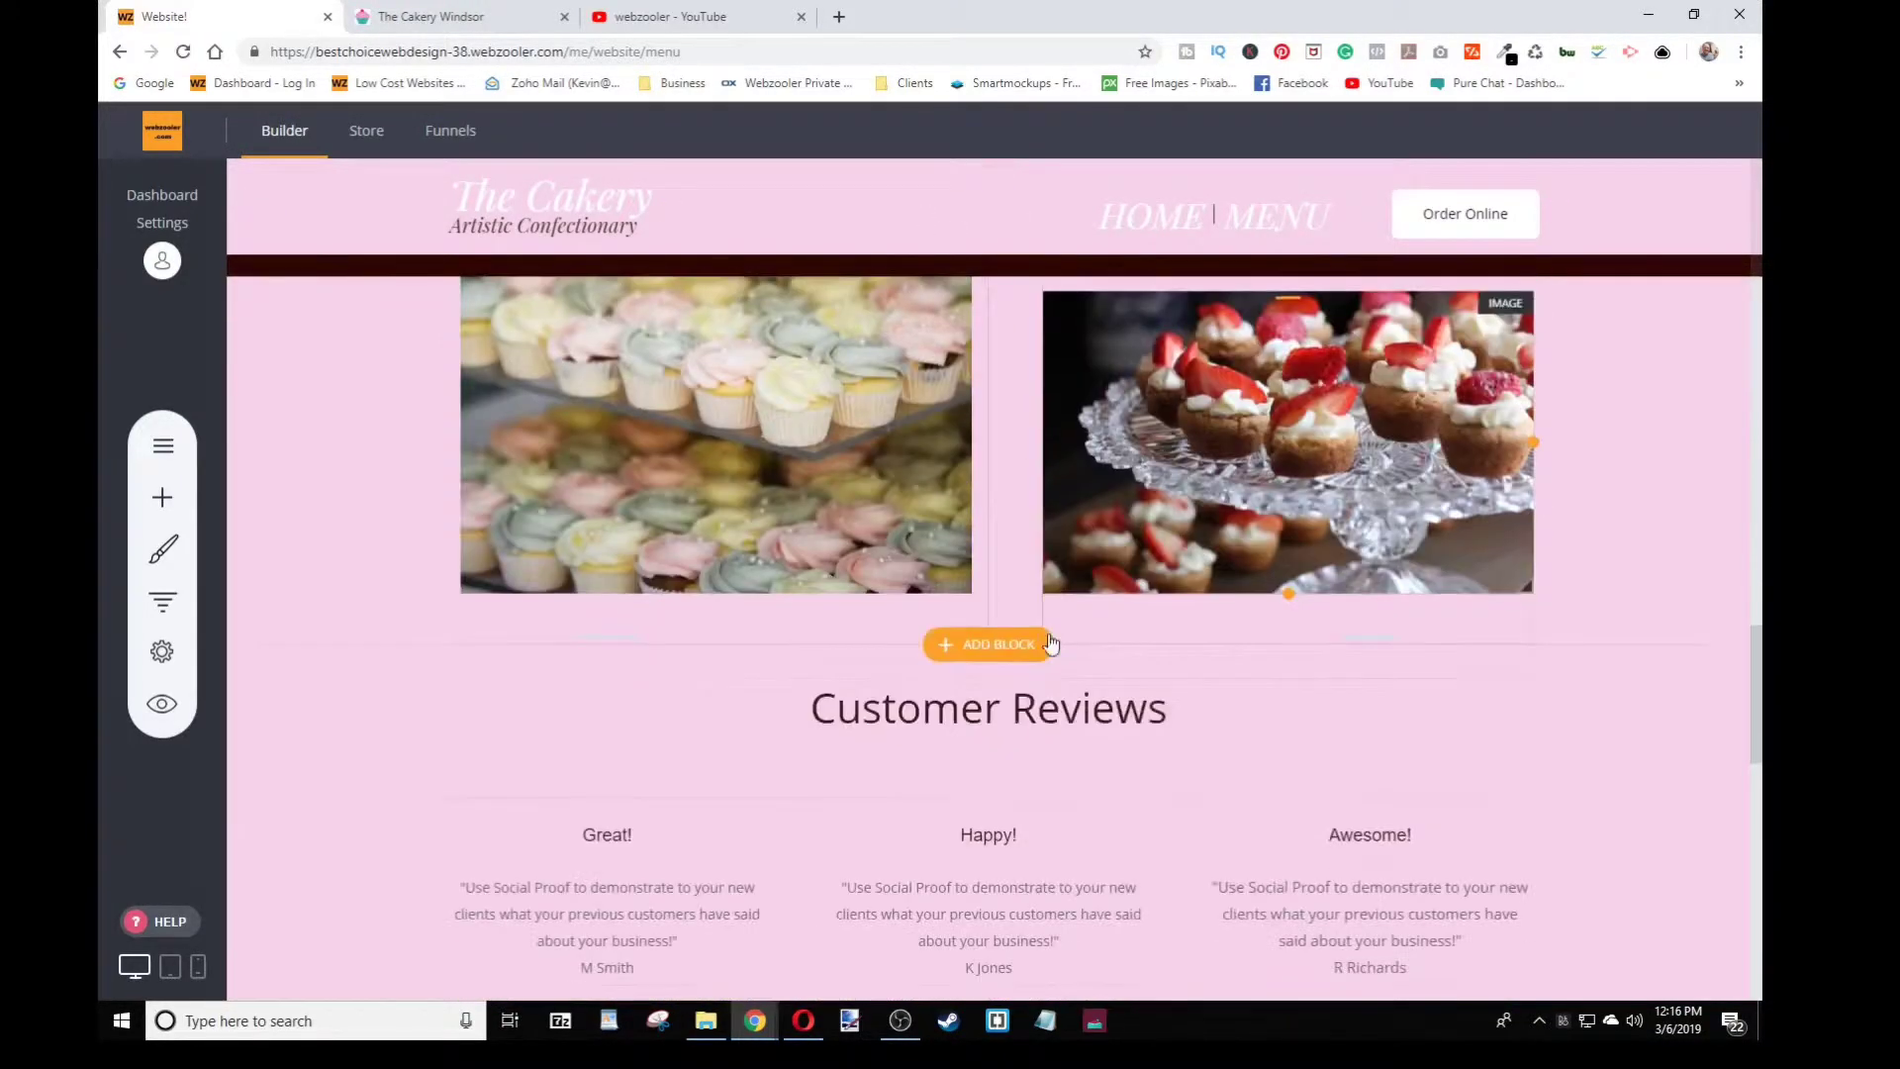
{"action": "left_click", "coordinate": [1011, 646]}
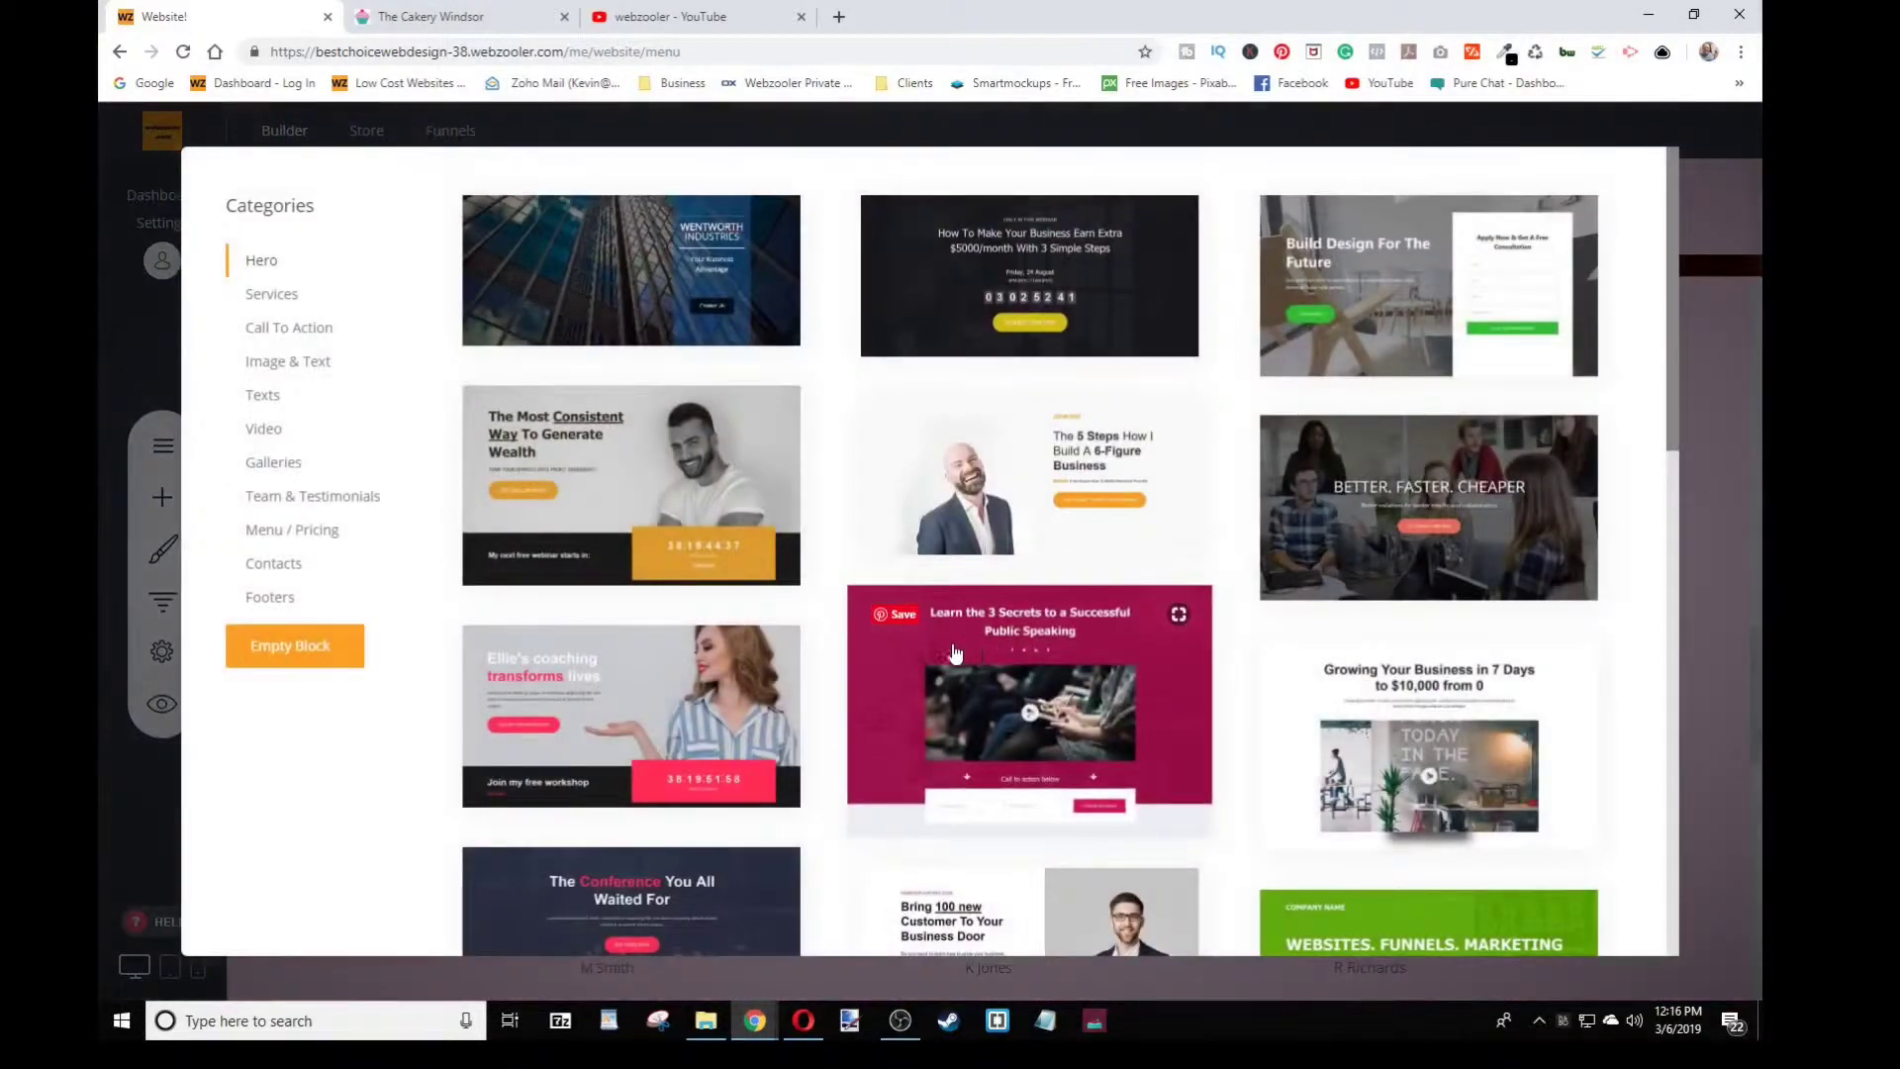
{"action": "left_click", "coordinate": [341, 653]}
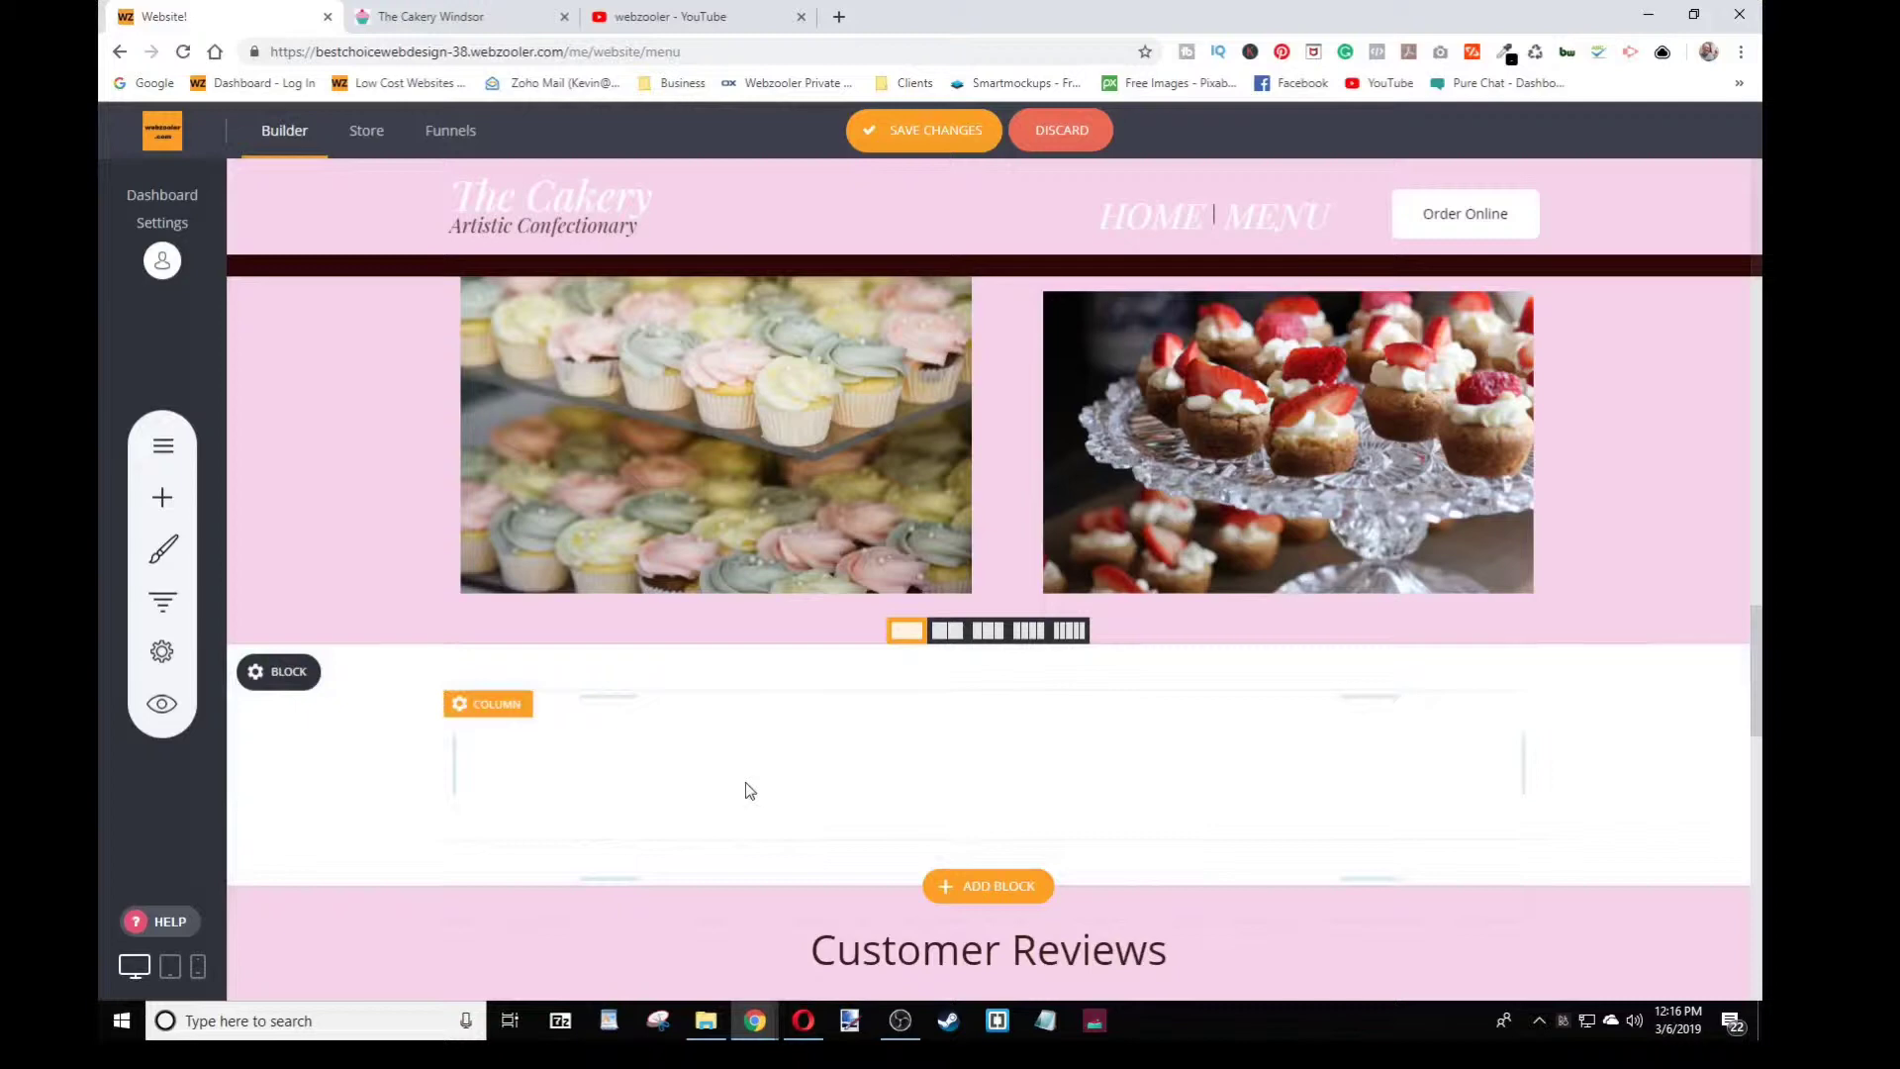
Set the new empty block above Customer Reviews to a two-column layout
{"action": "scroll", "coordinate": [745, 782], "scroll_direction": "up", "scroll_amount": 5}
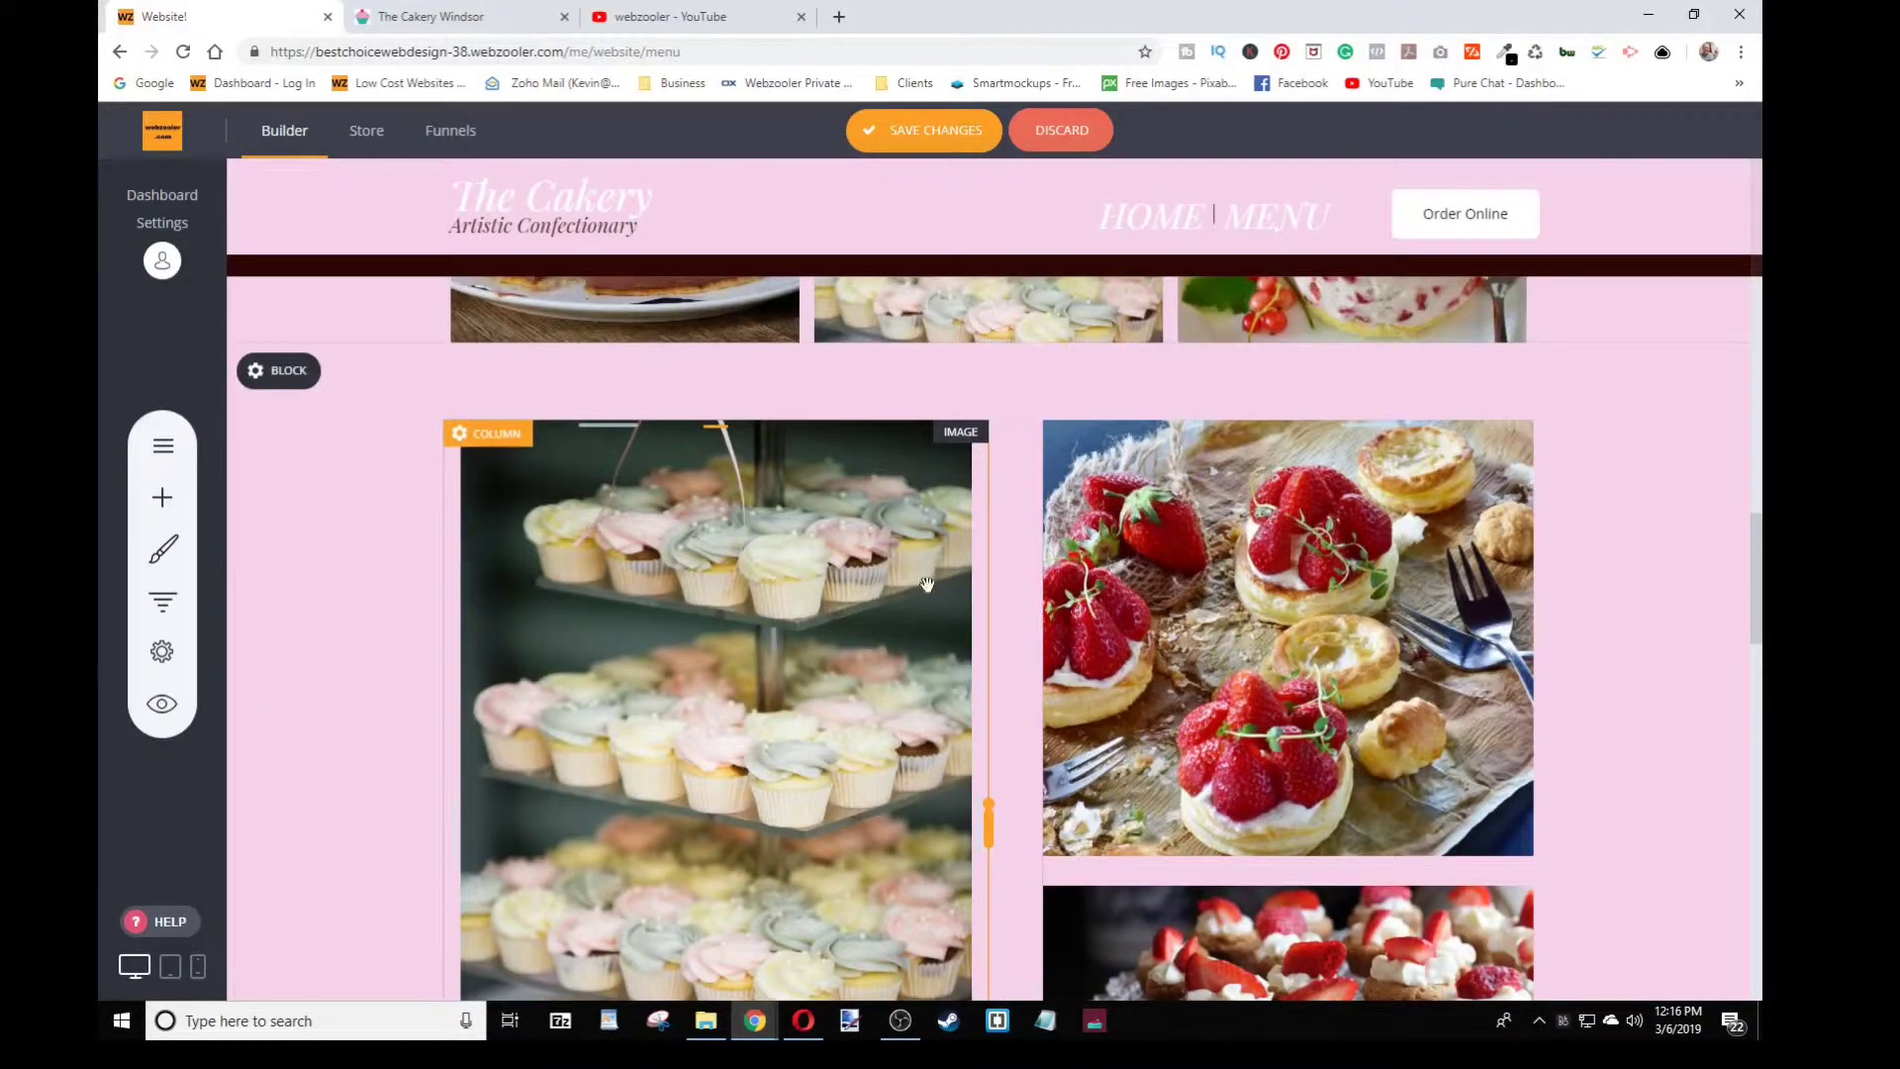
{"action": "scroll", "coordinate": [726, 717], "scroll_direction": "down", "scroll_amount": 3}
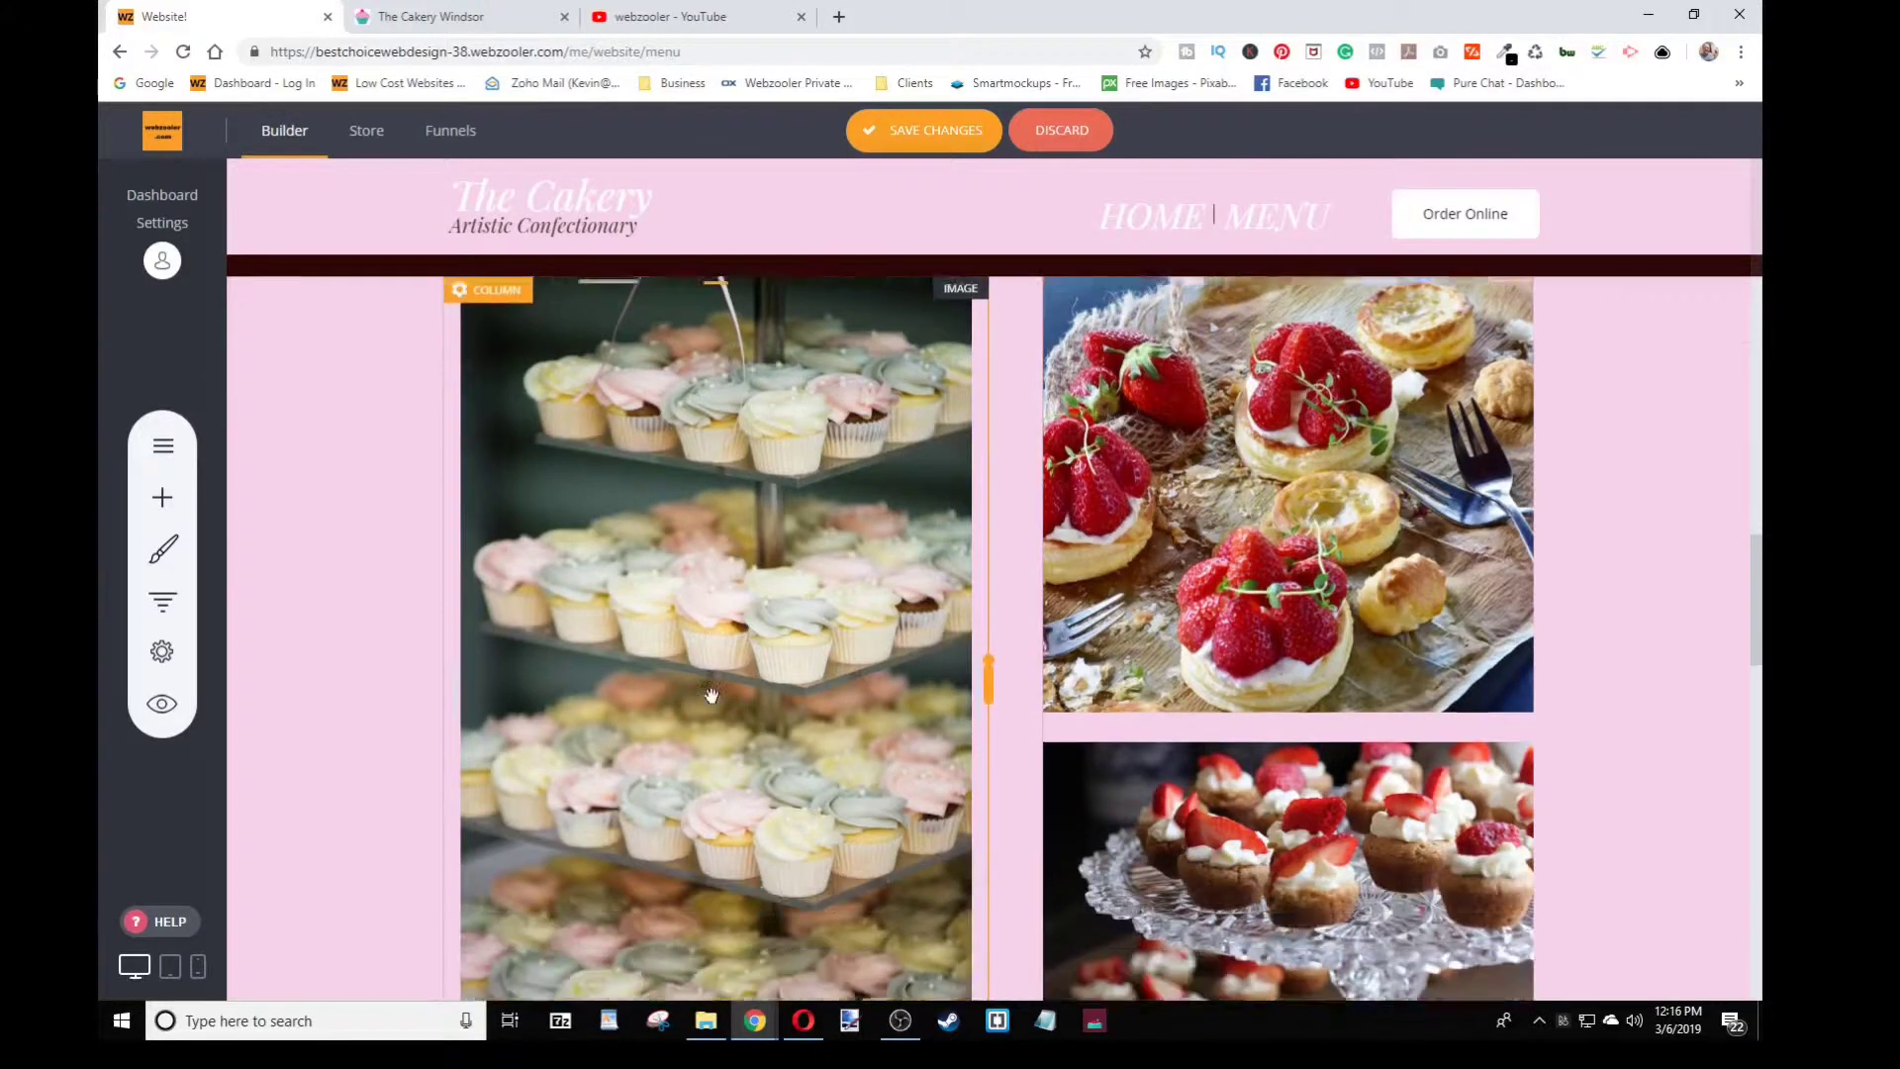
{"action": "scroll", "coordinate": [1244, 557], "scroll_direction": "up", "scroll_amount": 3}
{"action": "scroll", "coordinate": [1228, 562], "scroll_direction": "down", "scroll_amount": 7}
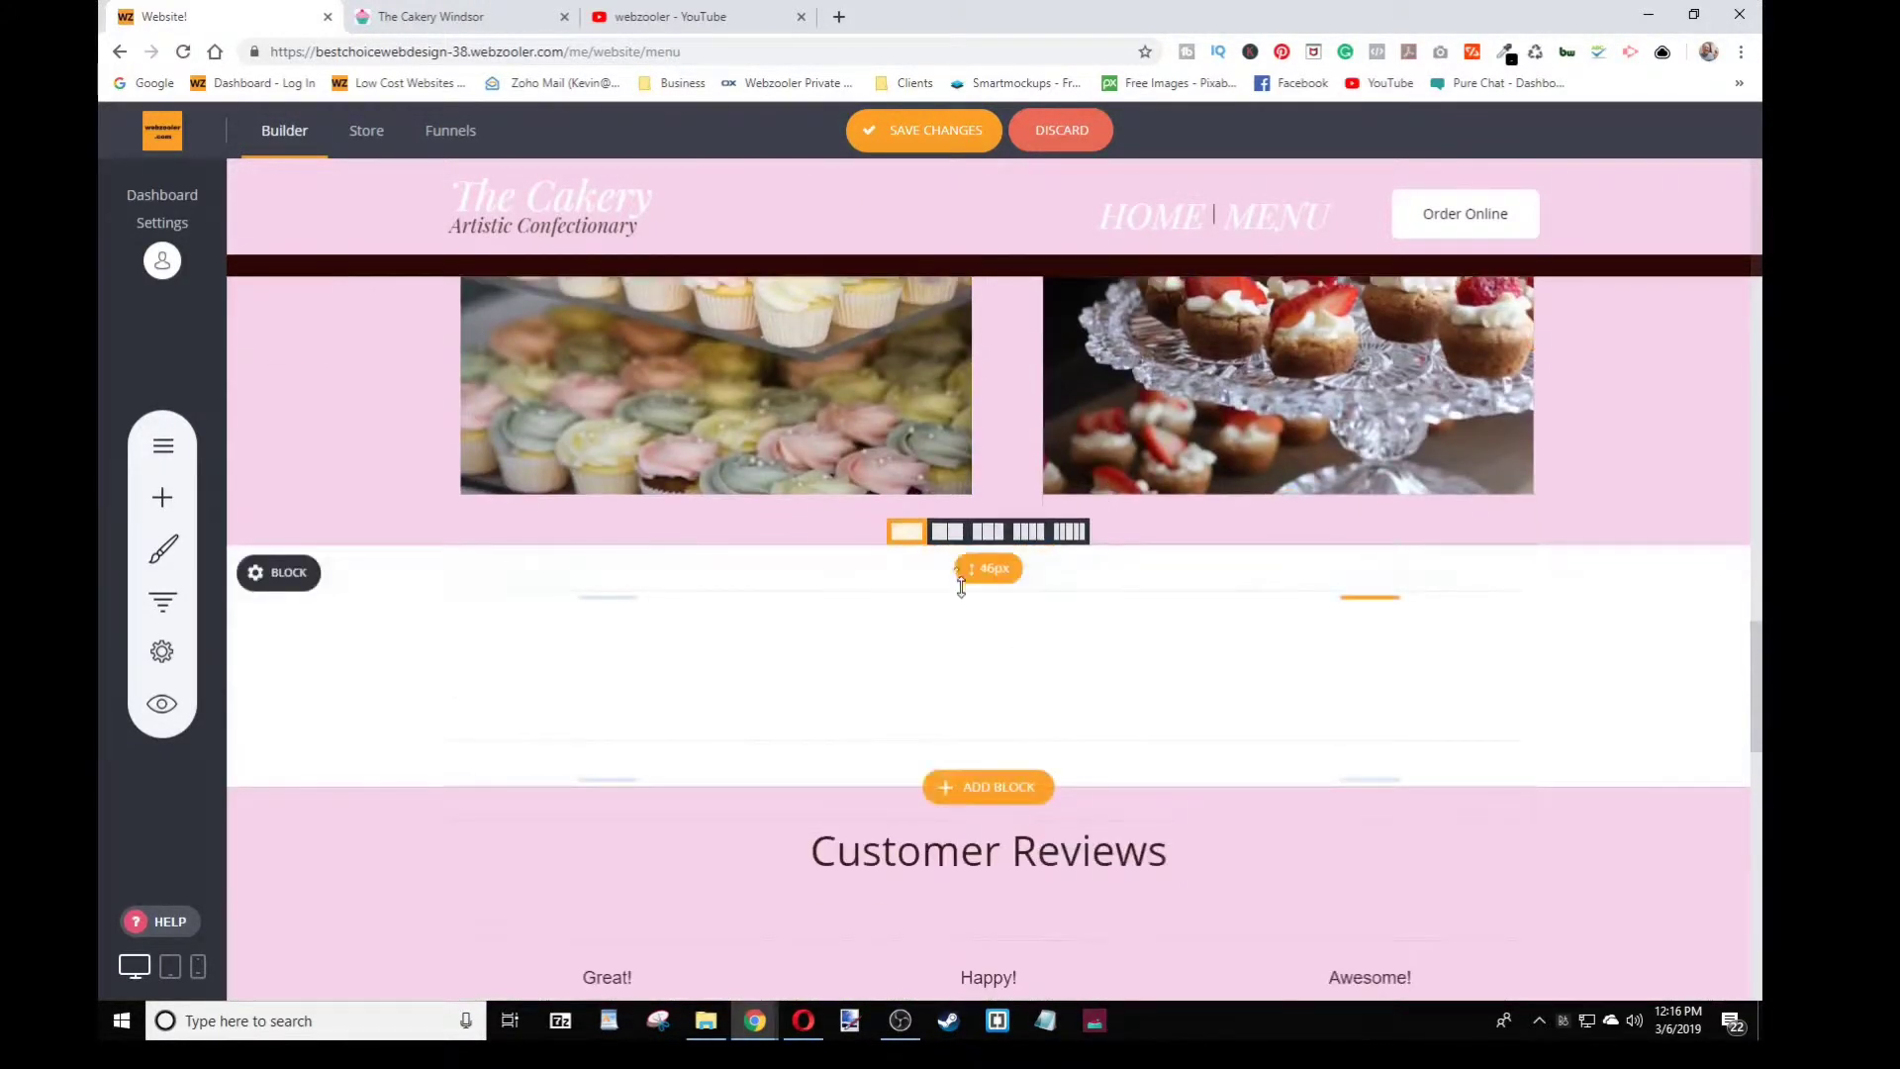
{"action": "left_click", "coordinate": [940, 534]}
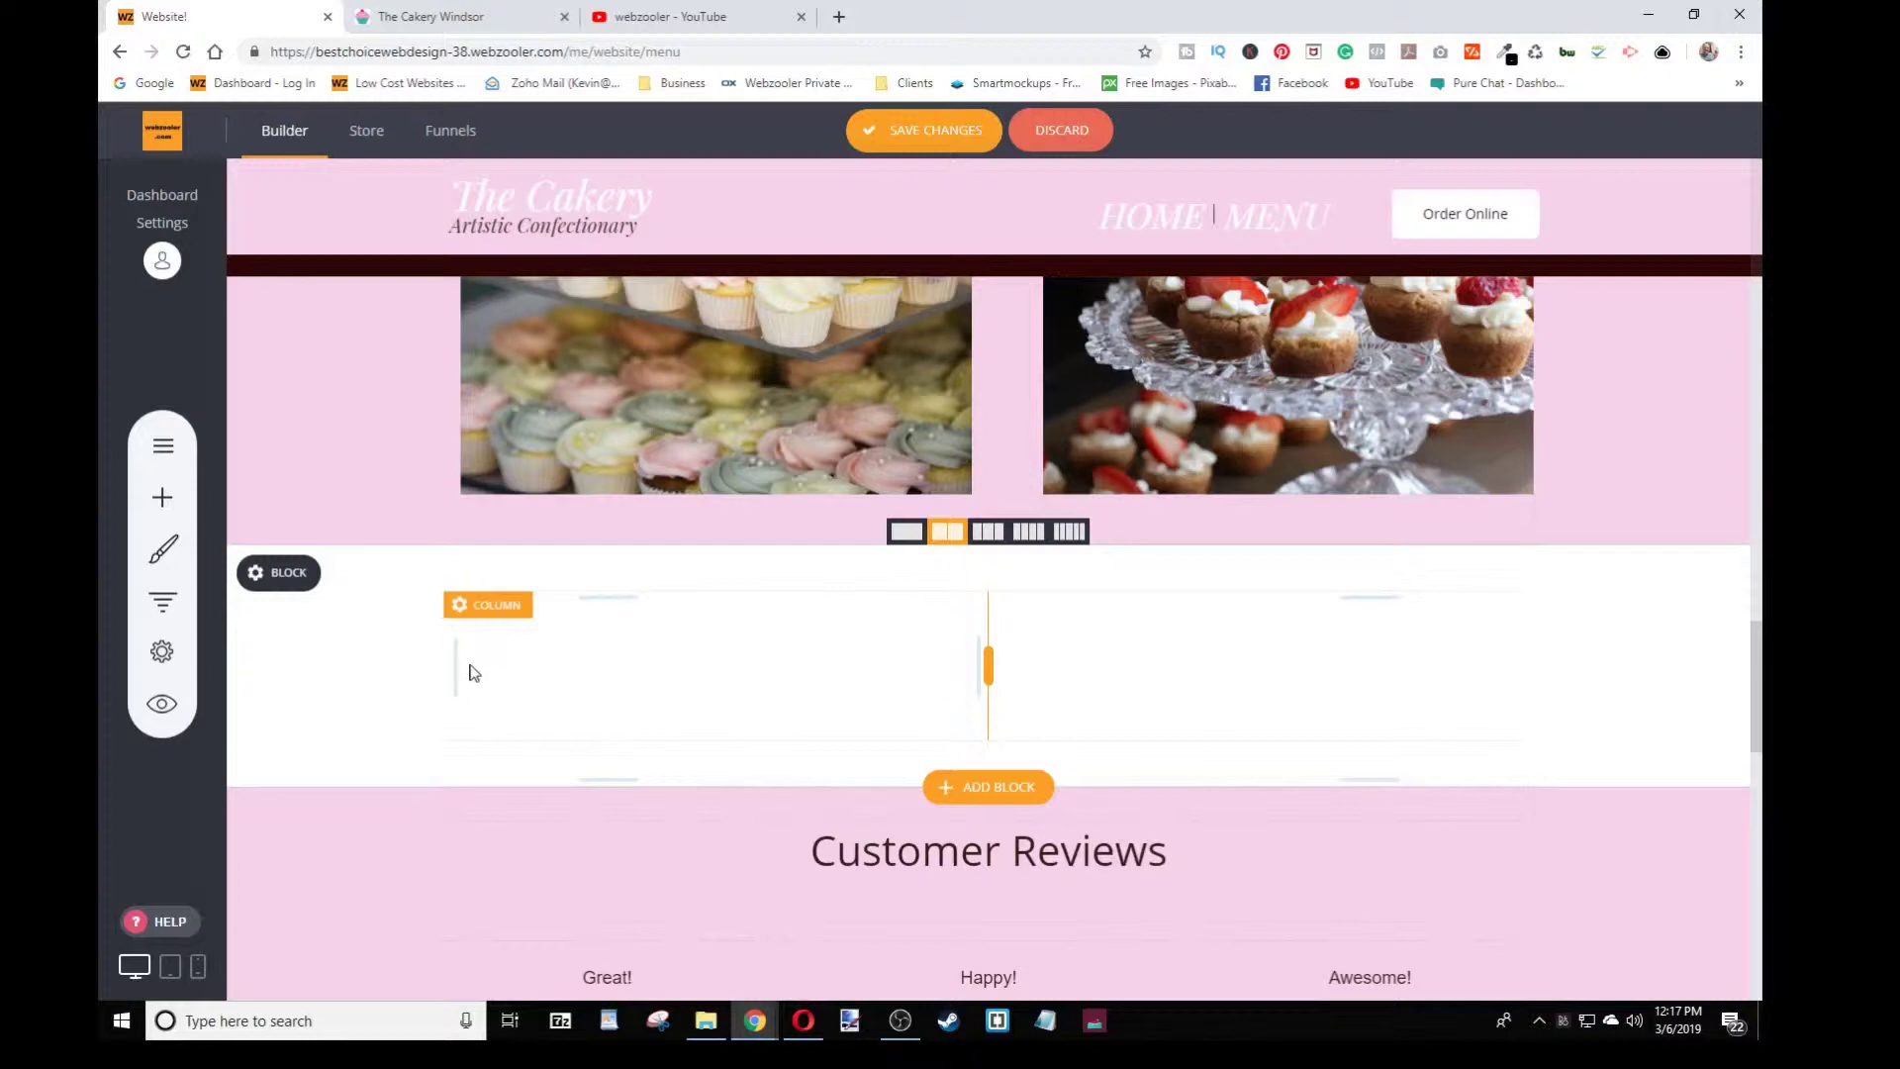
Add a heading widget to the first column of the new block and set its text to "New Section"
{"action": "left_click", "coordinate": [162, 498]}
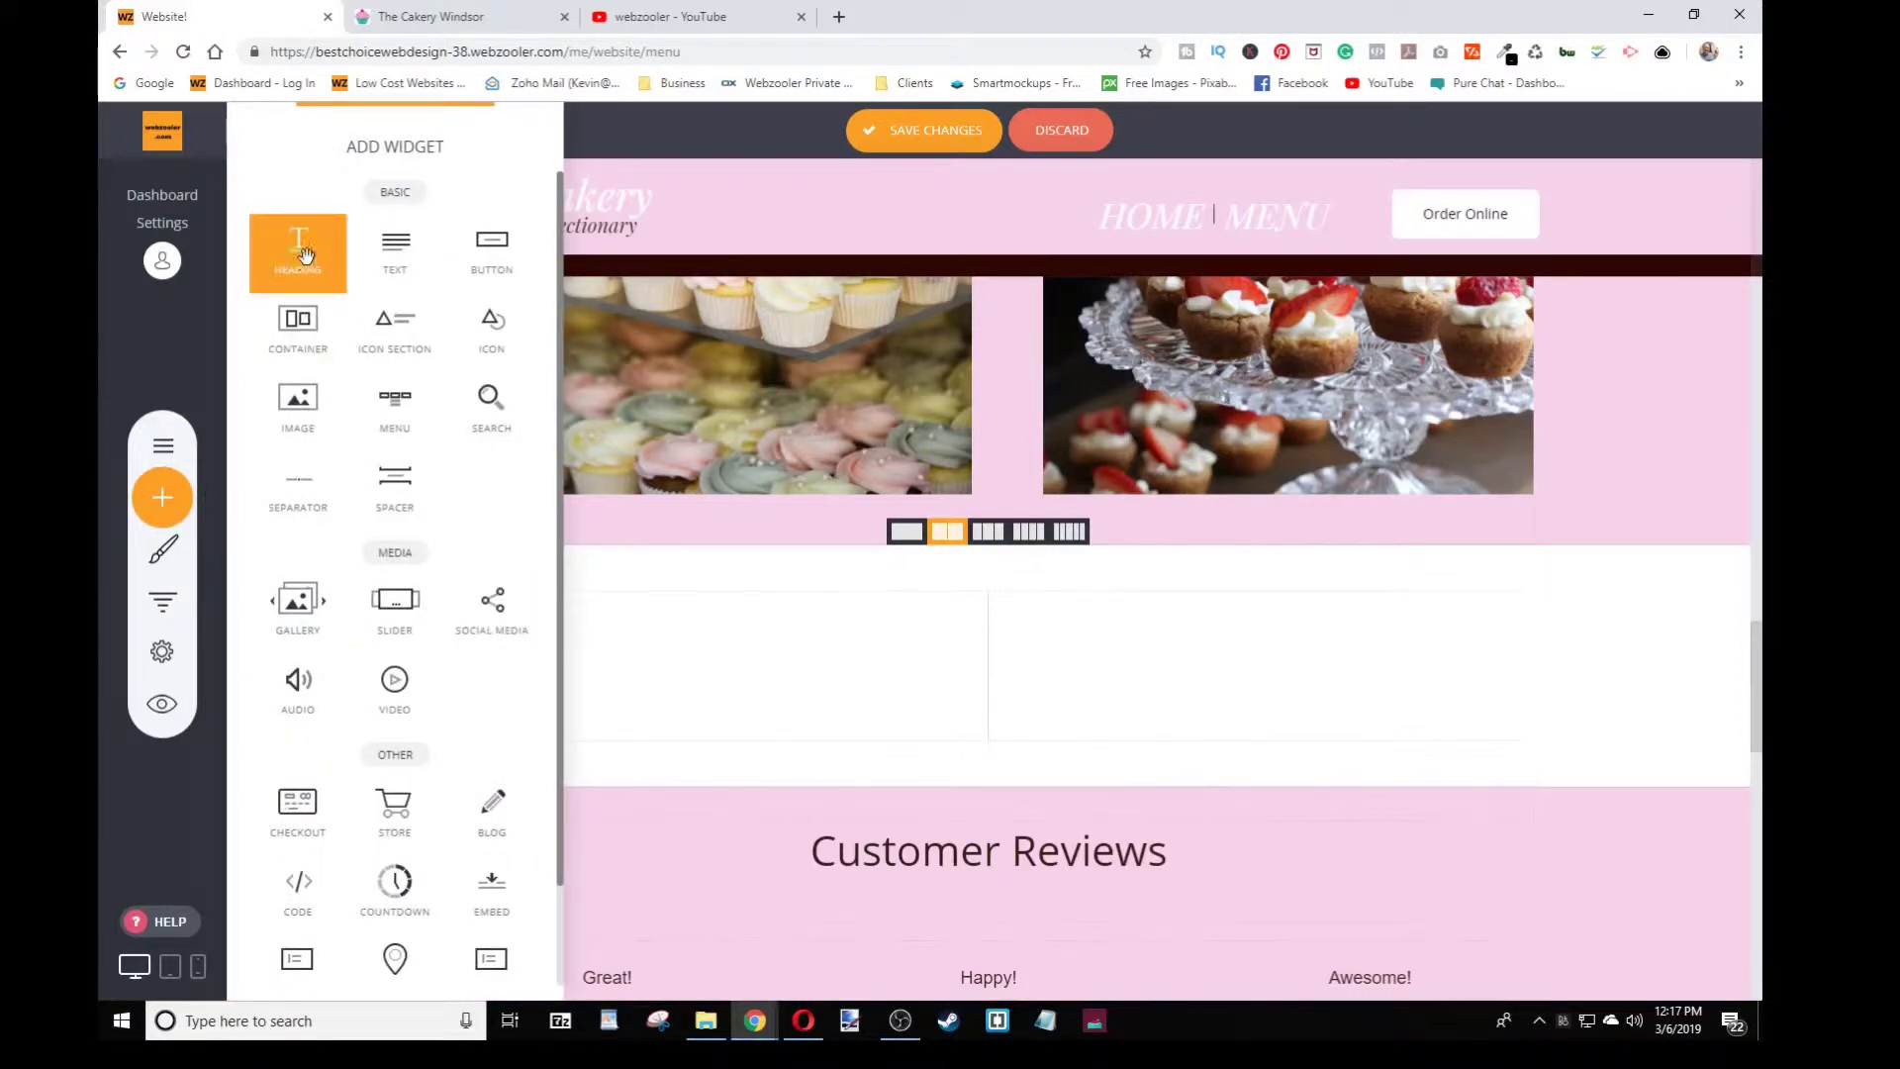
{"action": "left_click_drag", "start_coordinate": [305, 255], "coordinate": [538, 606]}
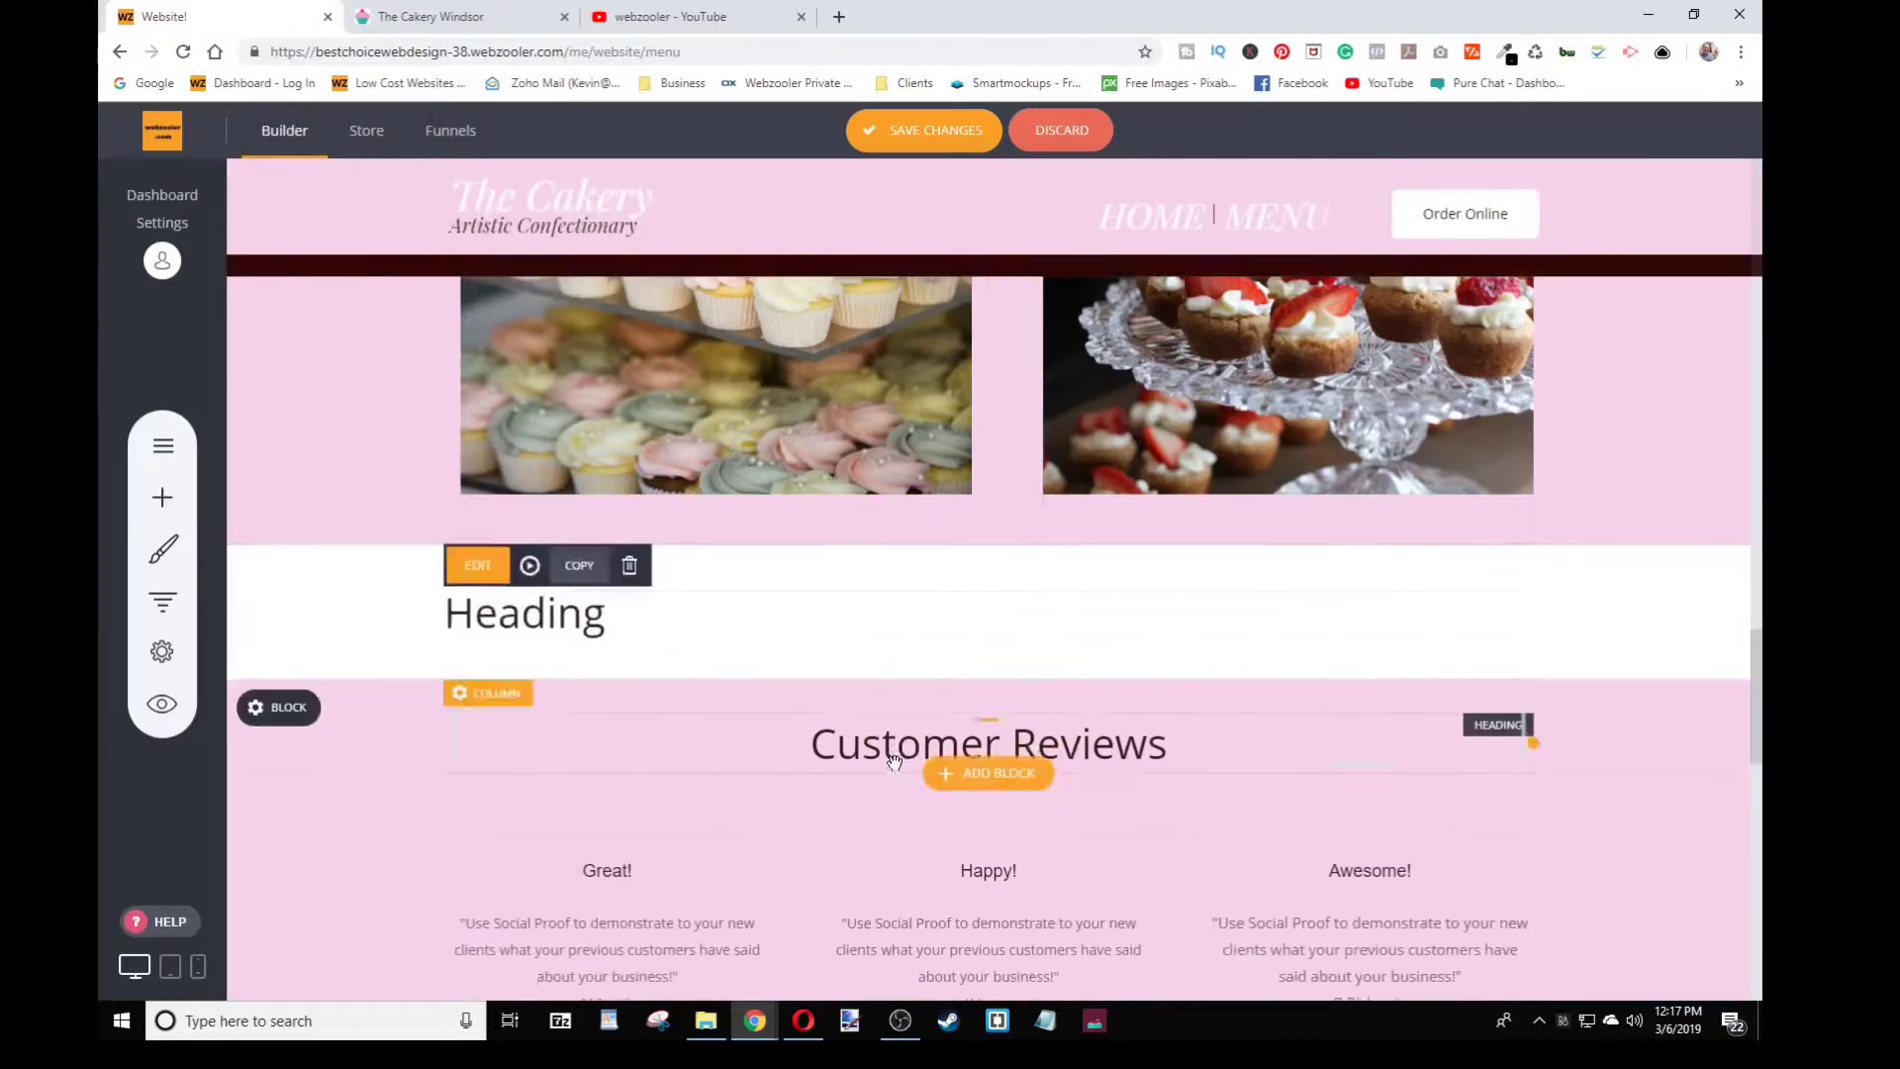
{"action": "left_click", "coordinate": [574, 643]}
{"action": "double_click", "coordinate": [564, 617]}
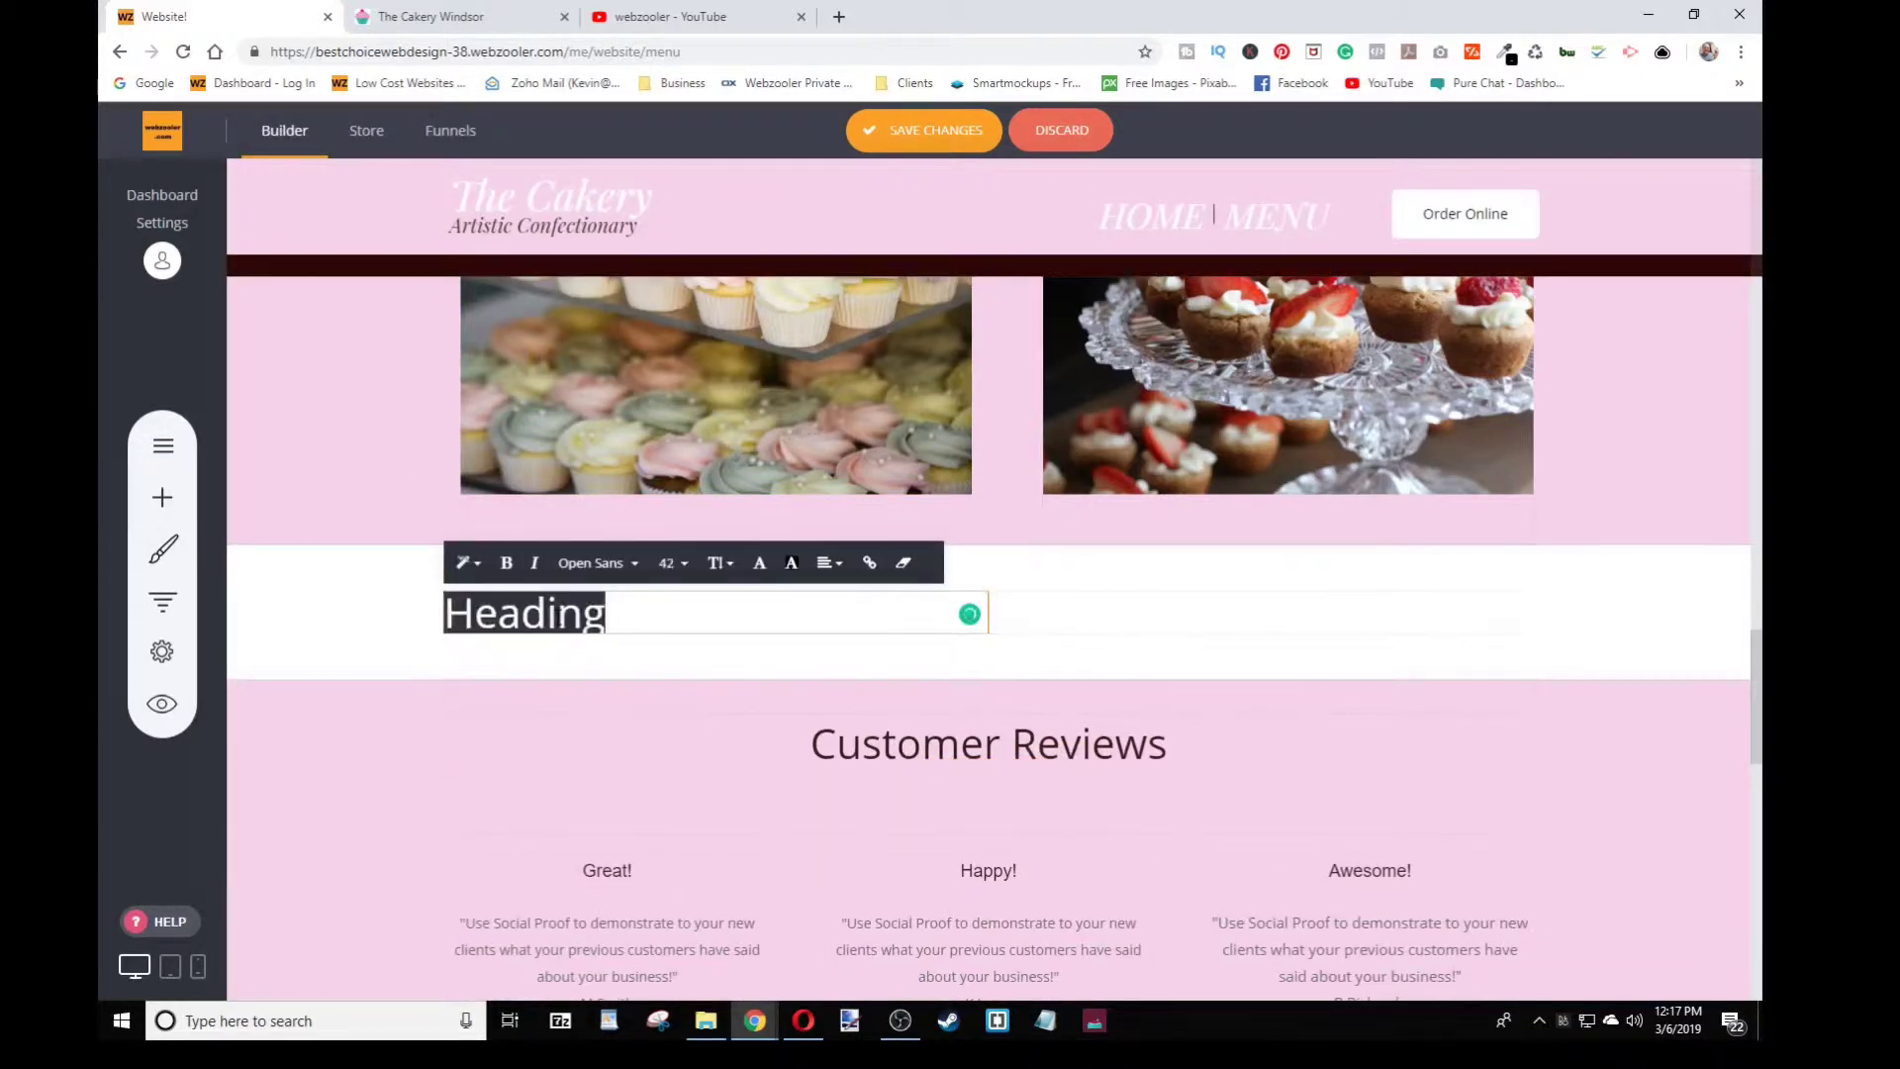
{"action": "type", "text": "New "}
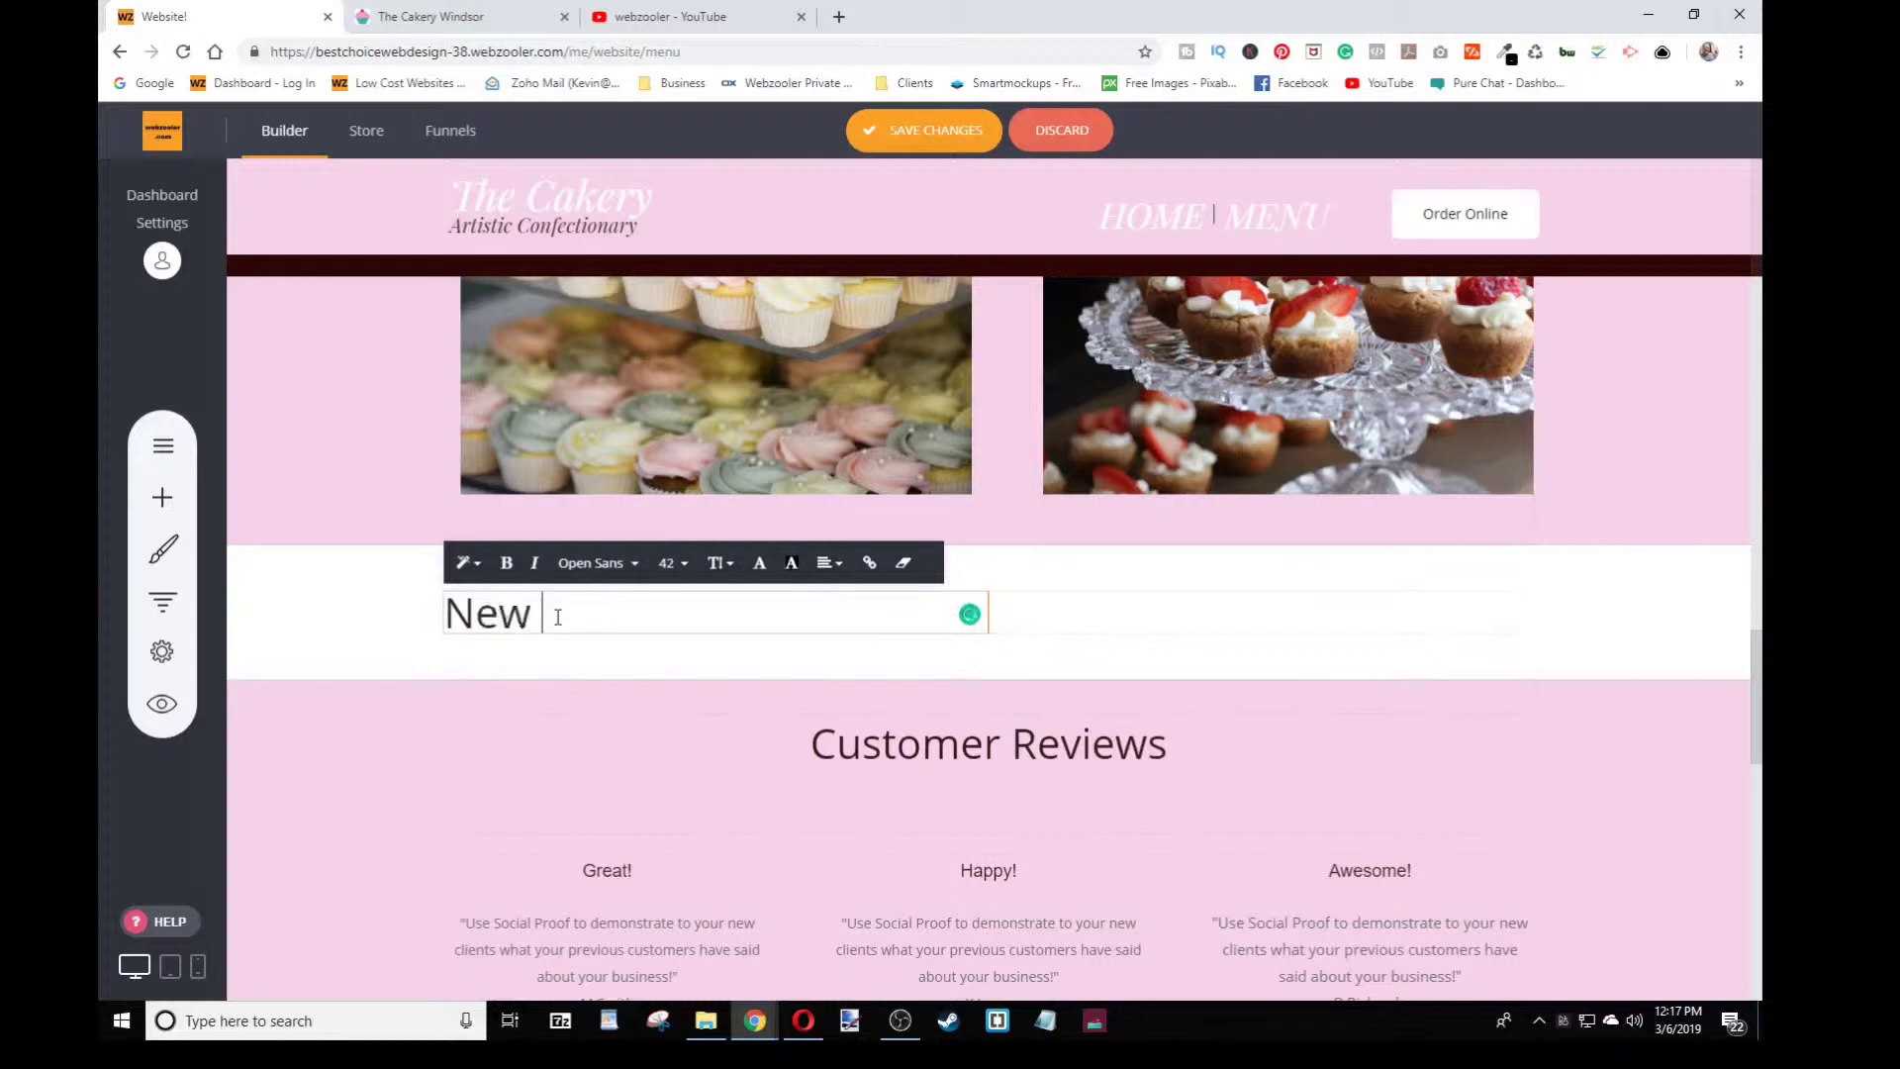
{"action": "type", "text": "Sections"}
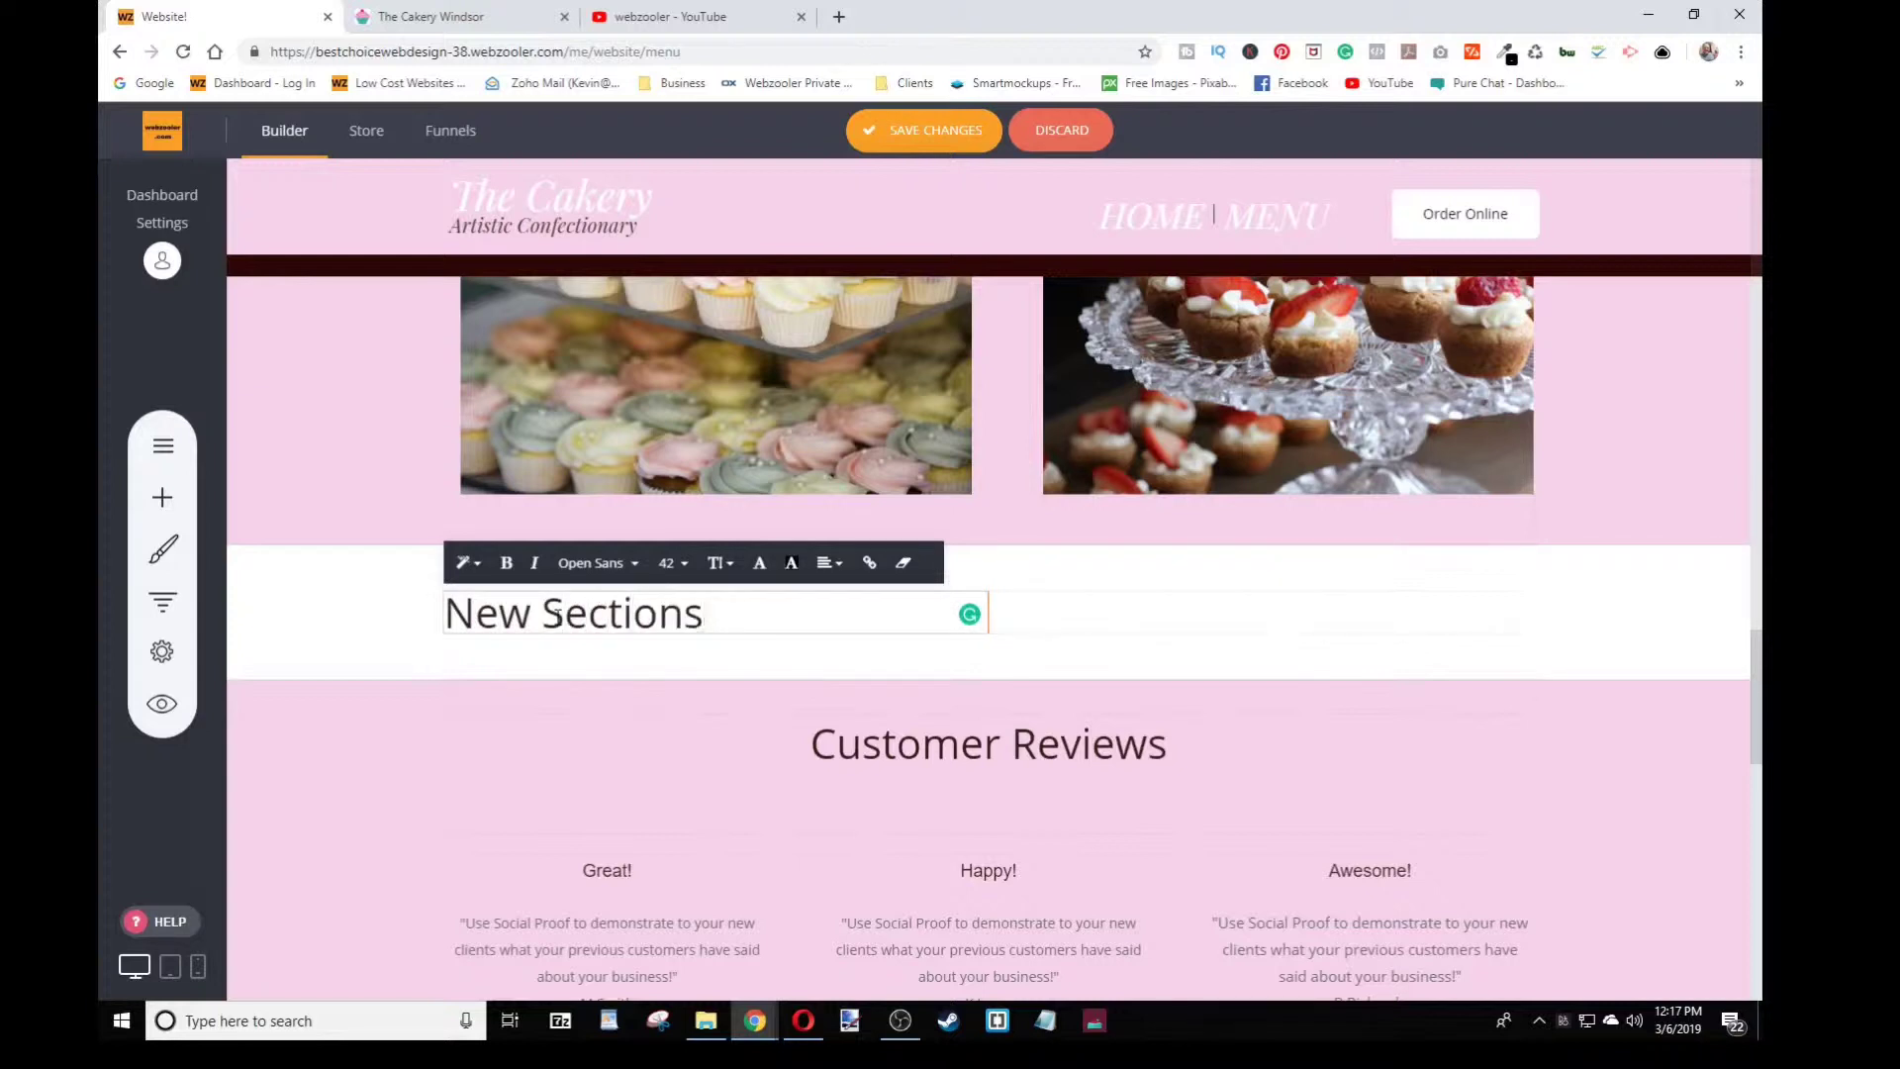
Centre the New Section heading within its column
{"action": "key", "text": "ctrl+shift+Left"}
{"action": "key", "text": "ctrl+shift+Left"}
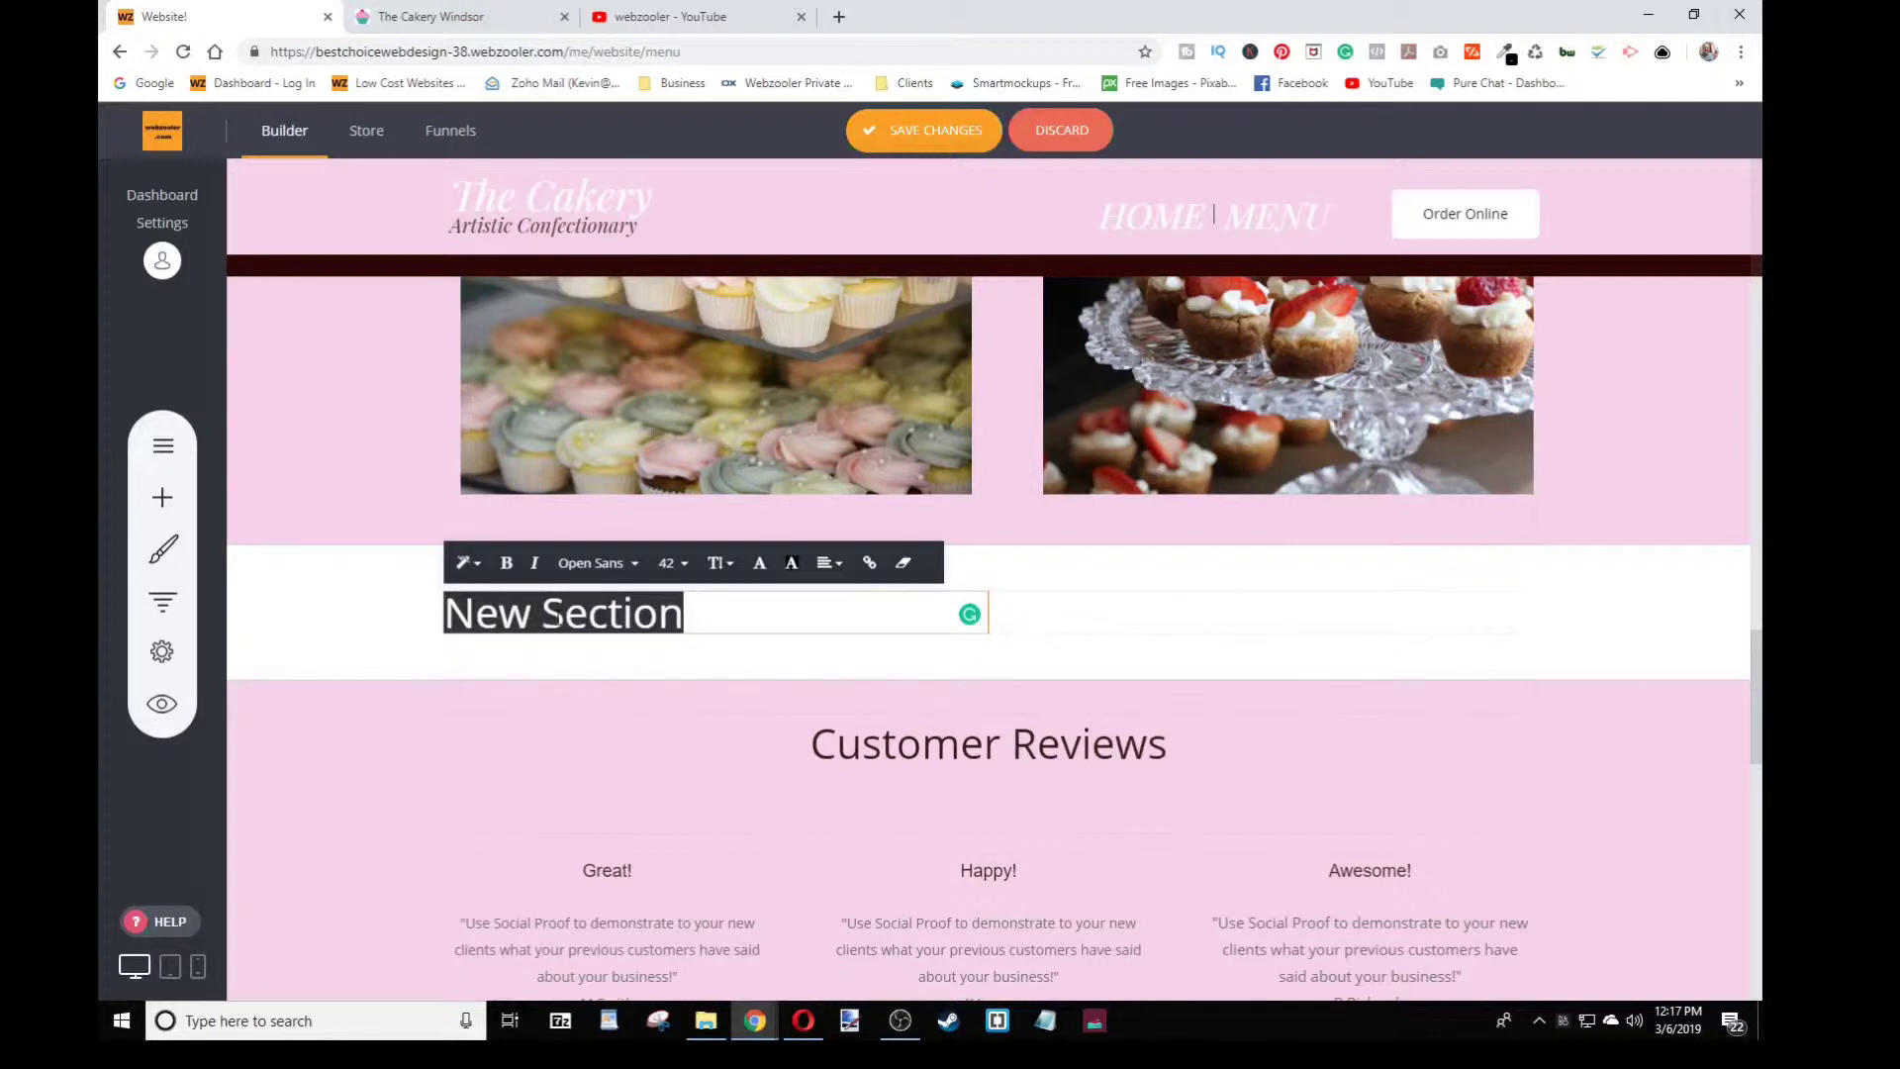
{"action": "left_click", "coordinate": [829, 563]}
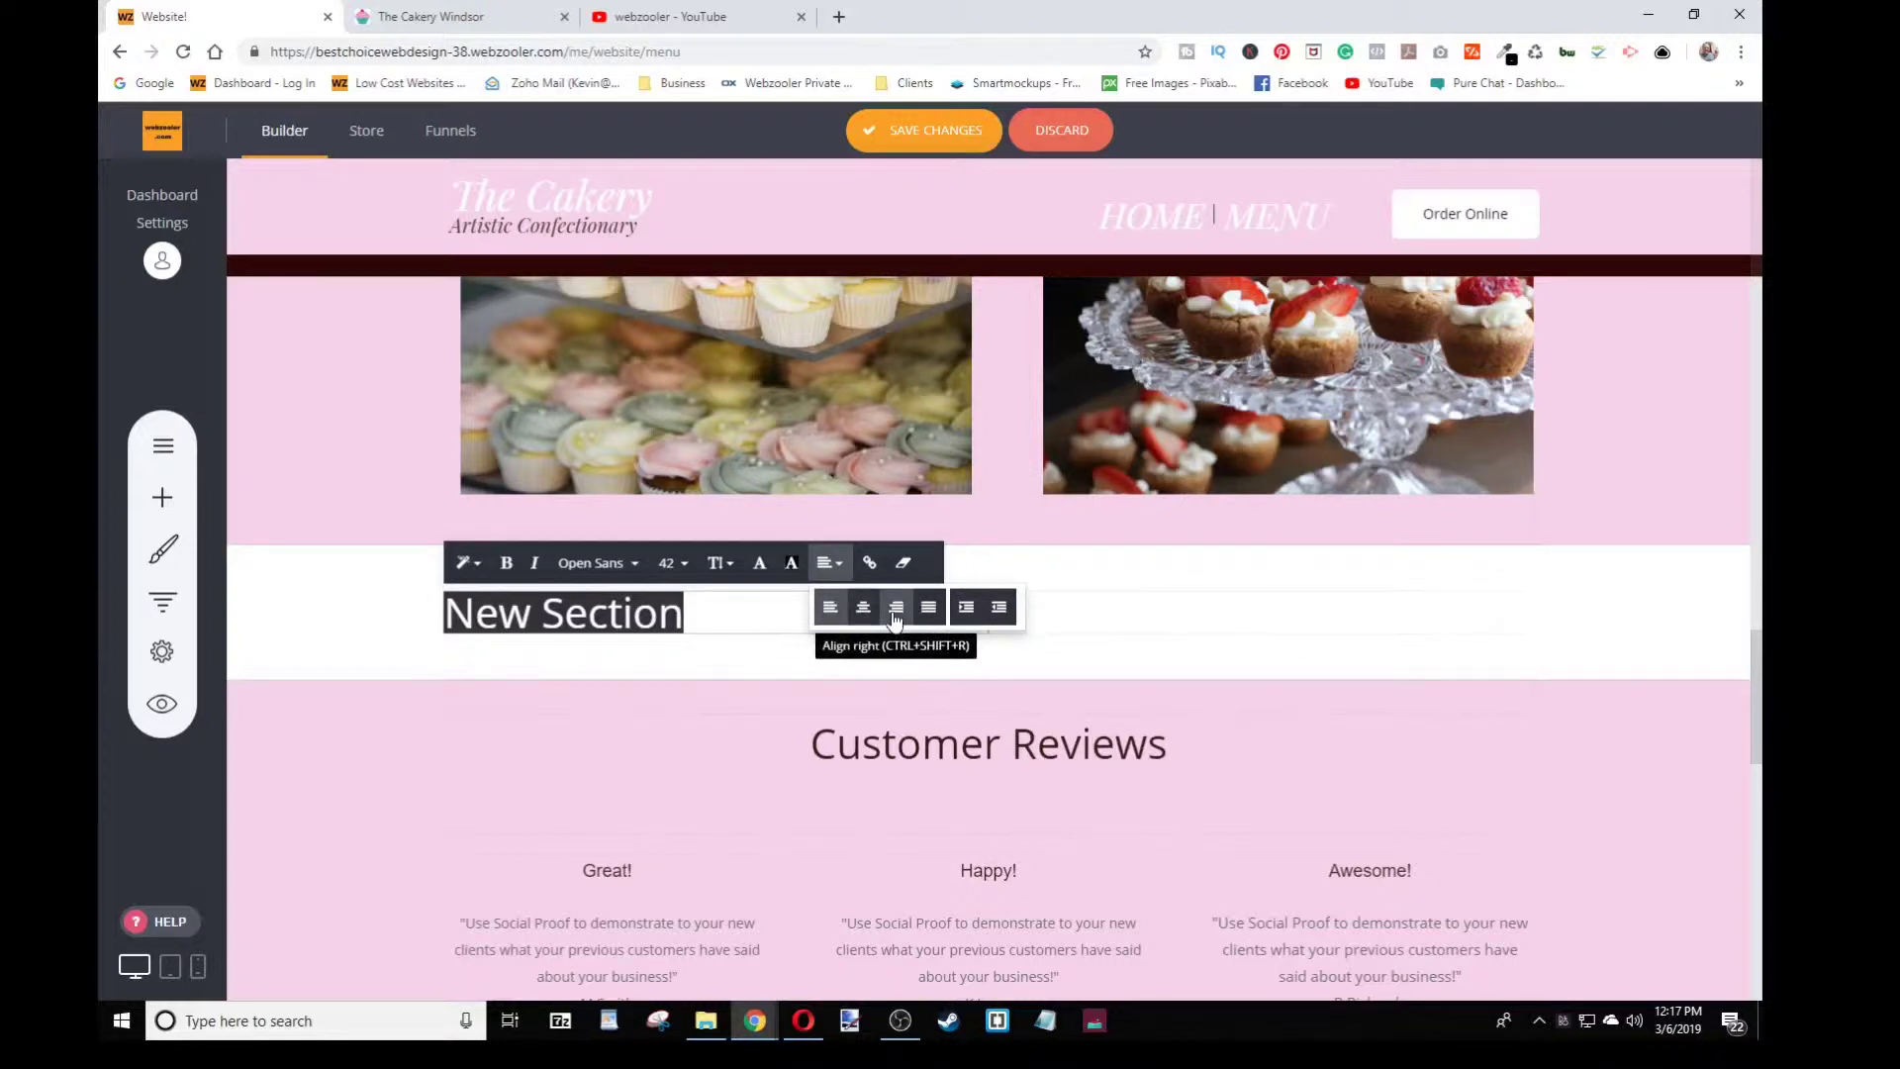
{"action": "left_click", "coordinate": [863, 607]}
{"action": "left_click", "coordinate": [863, 615]}
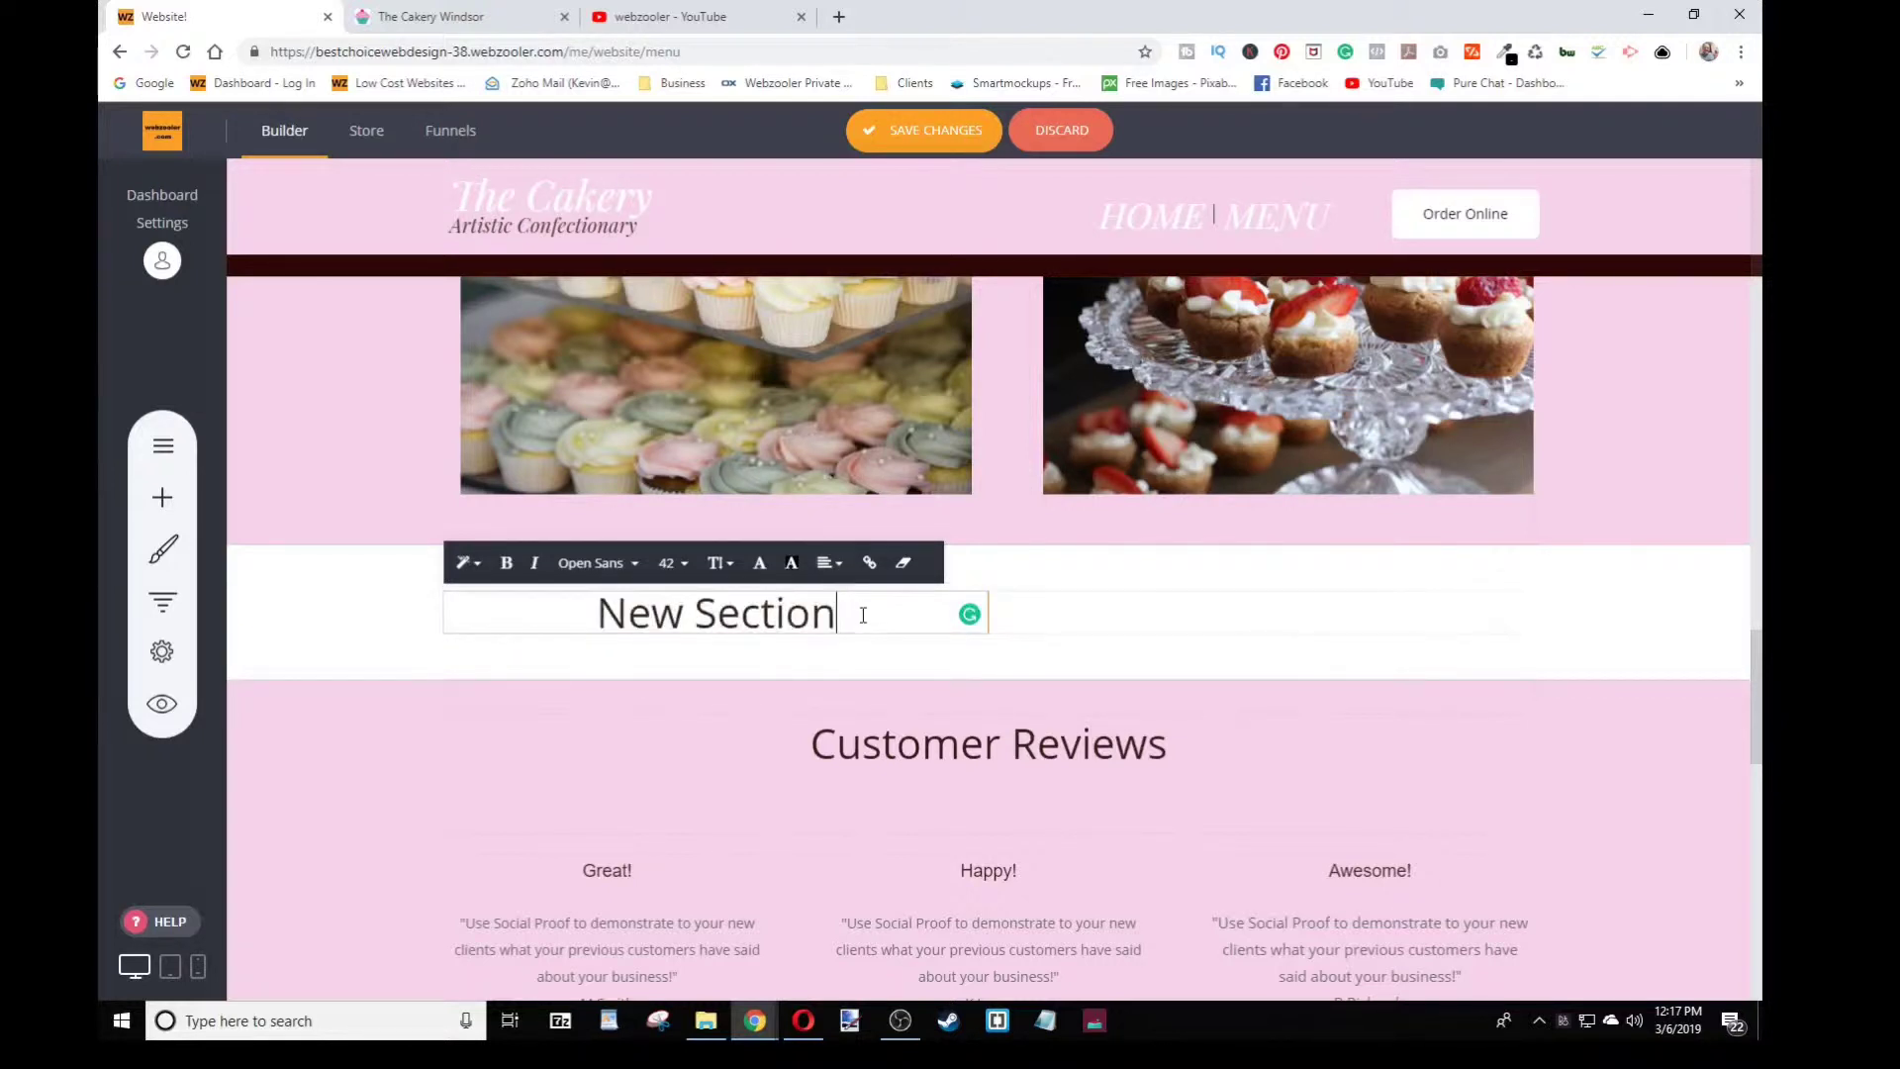
Add a text widget under the New Section heading and append two lines of filler text below its lorem ipsum paragraph
{"action": "left_click", "coordinate": [159, 497]}
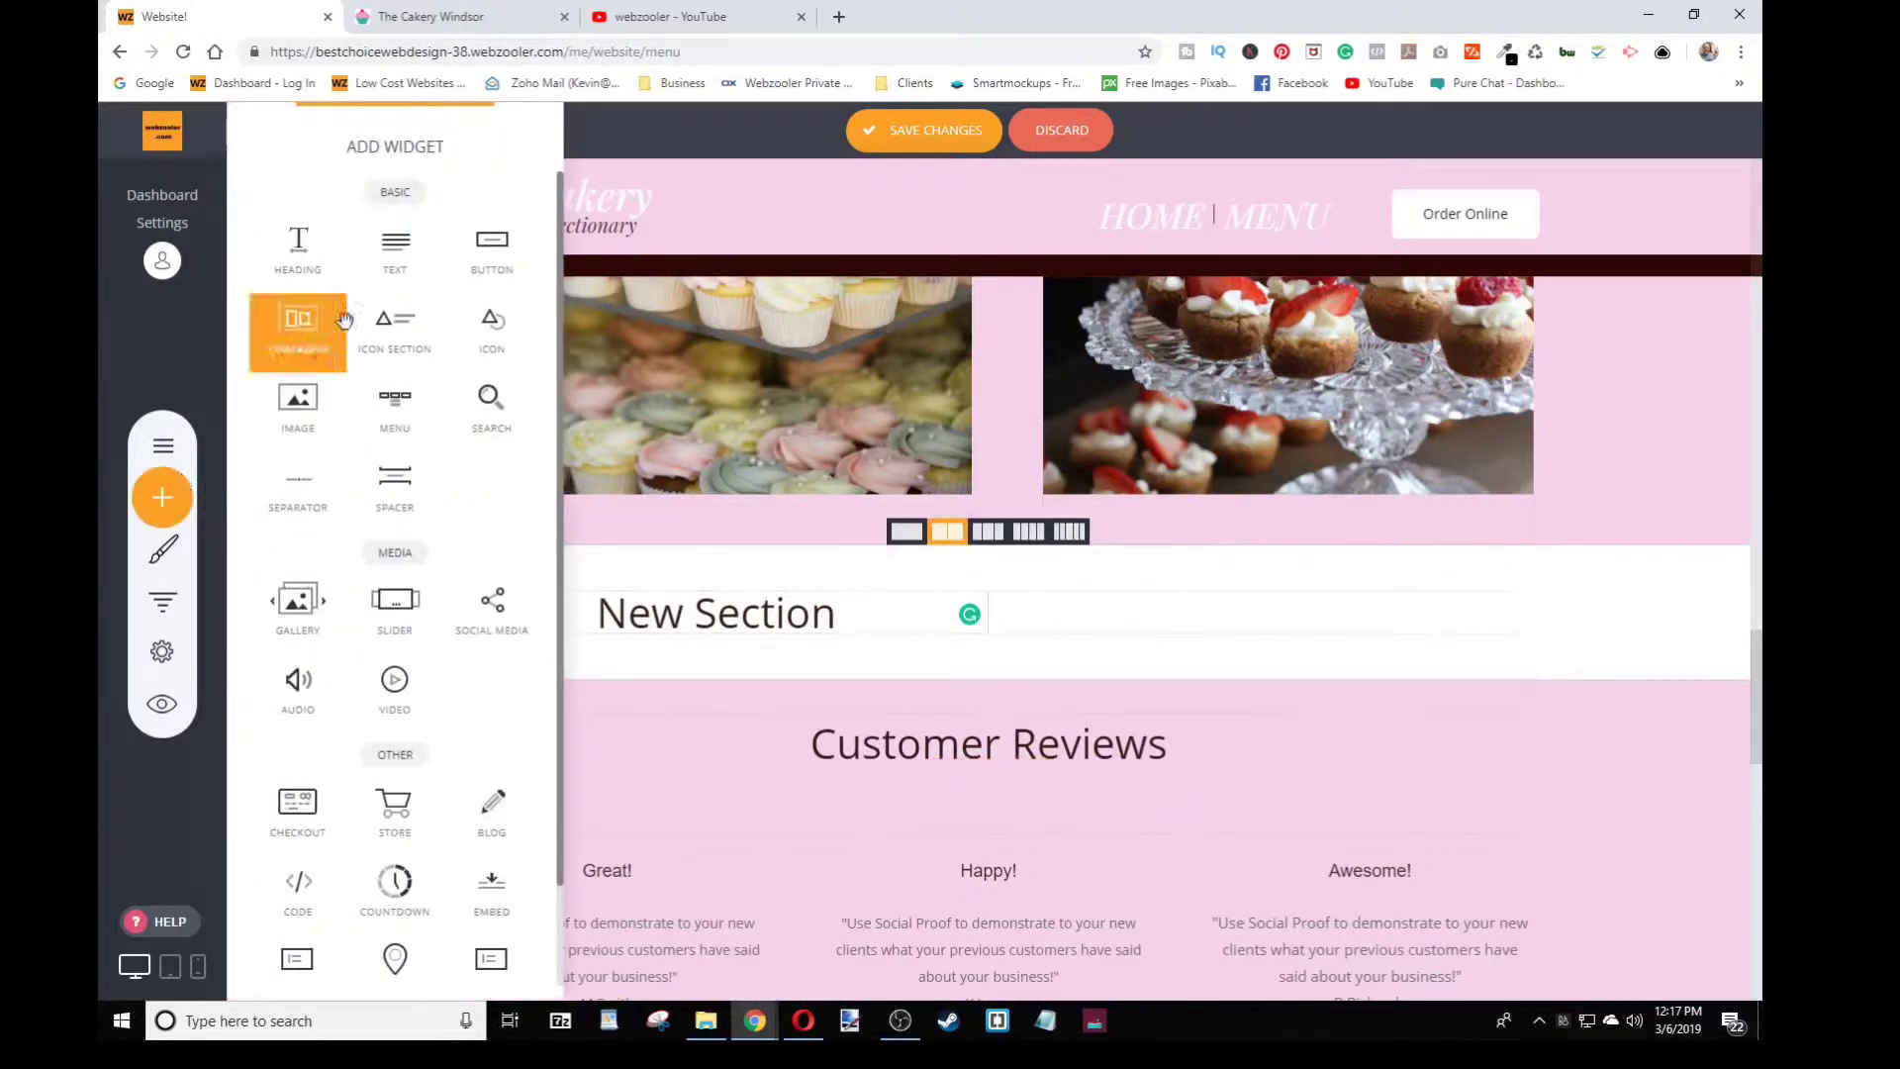
{"action": "left_click_drag", "start_coordinate": [395, 245], "coordinate": [654, 651]}
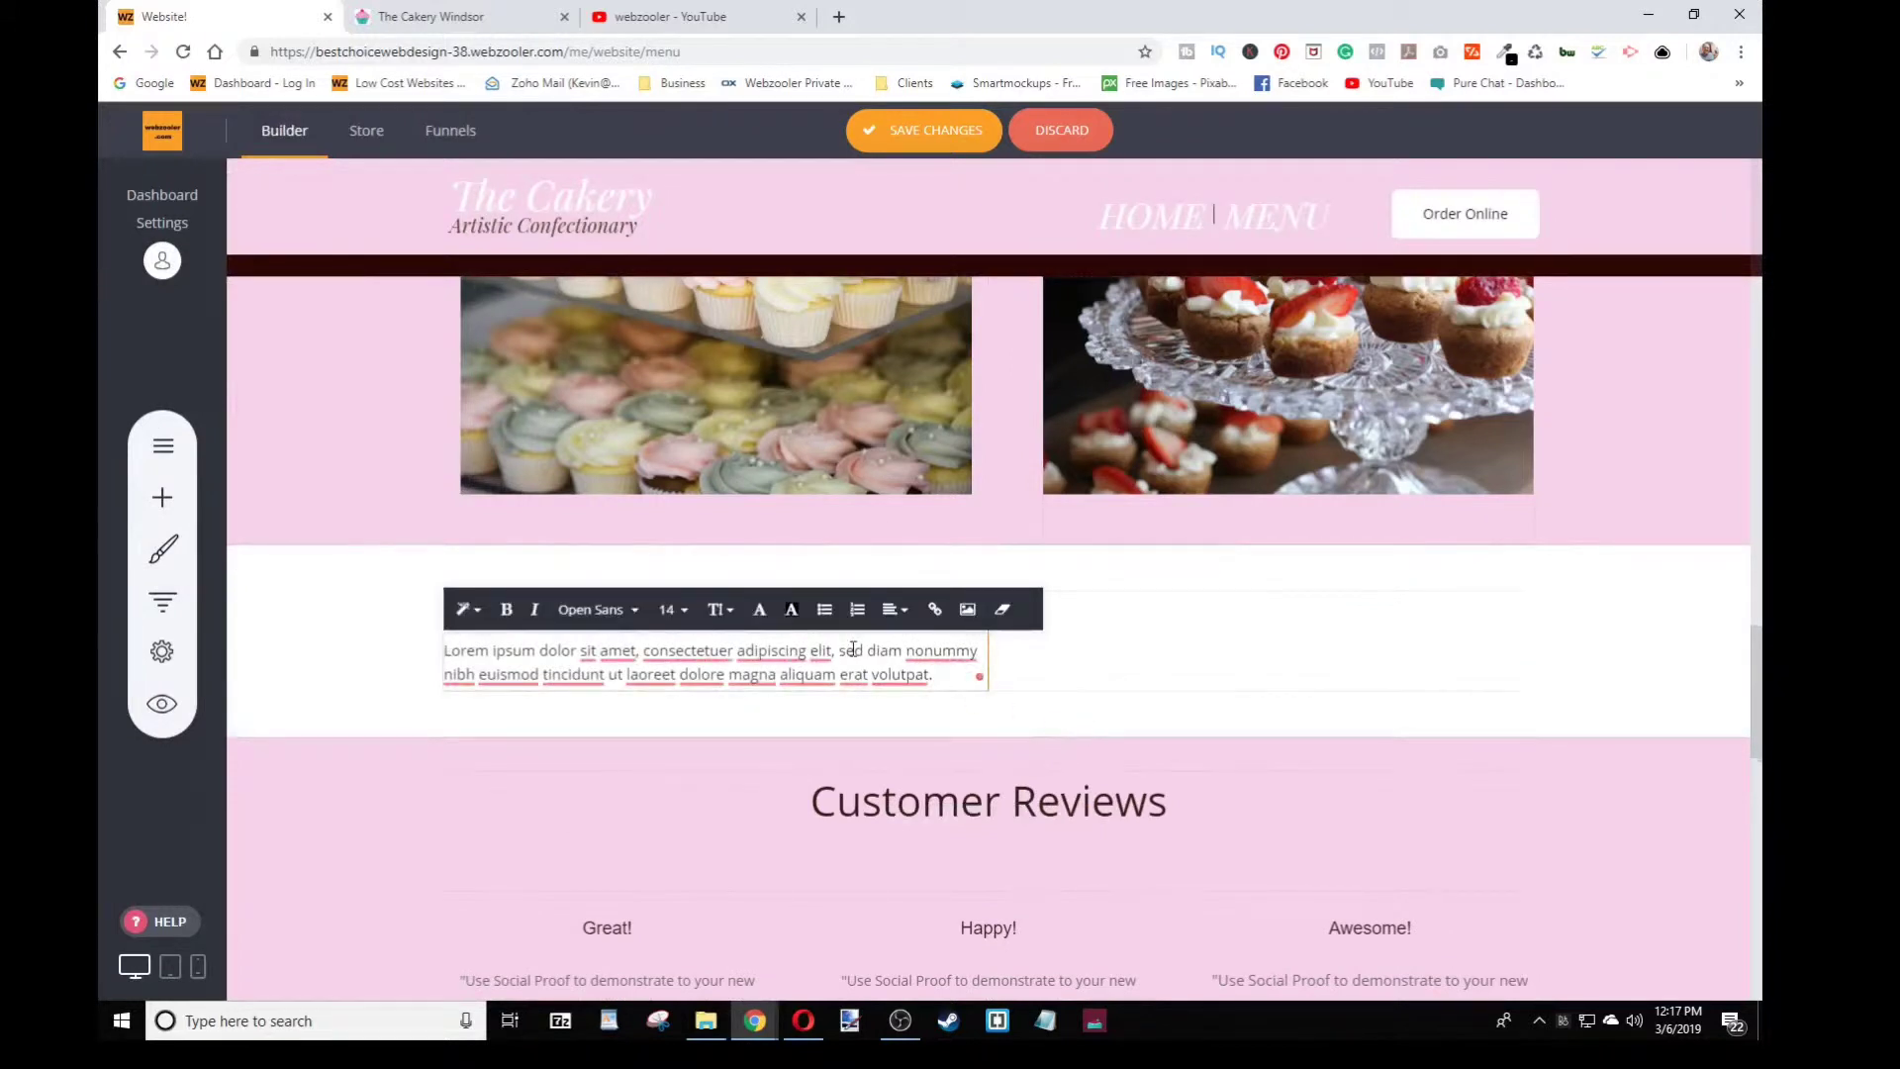
{"action": "left_click_drag", "start_coordinate": [492, 650], "coordinate": [396, 607]}
{"action": "left_click", "coordinate": [478, 660]}
{"action": "left_click", "coordinate": [924, 676]}
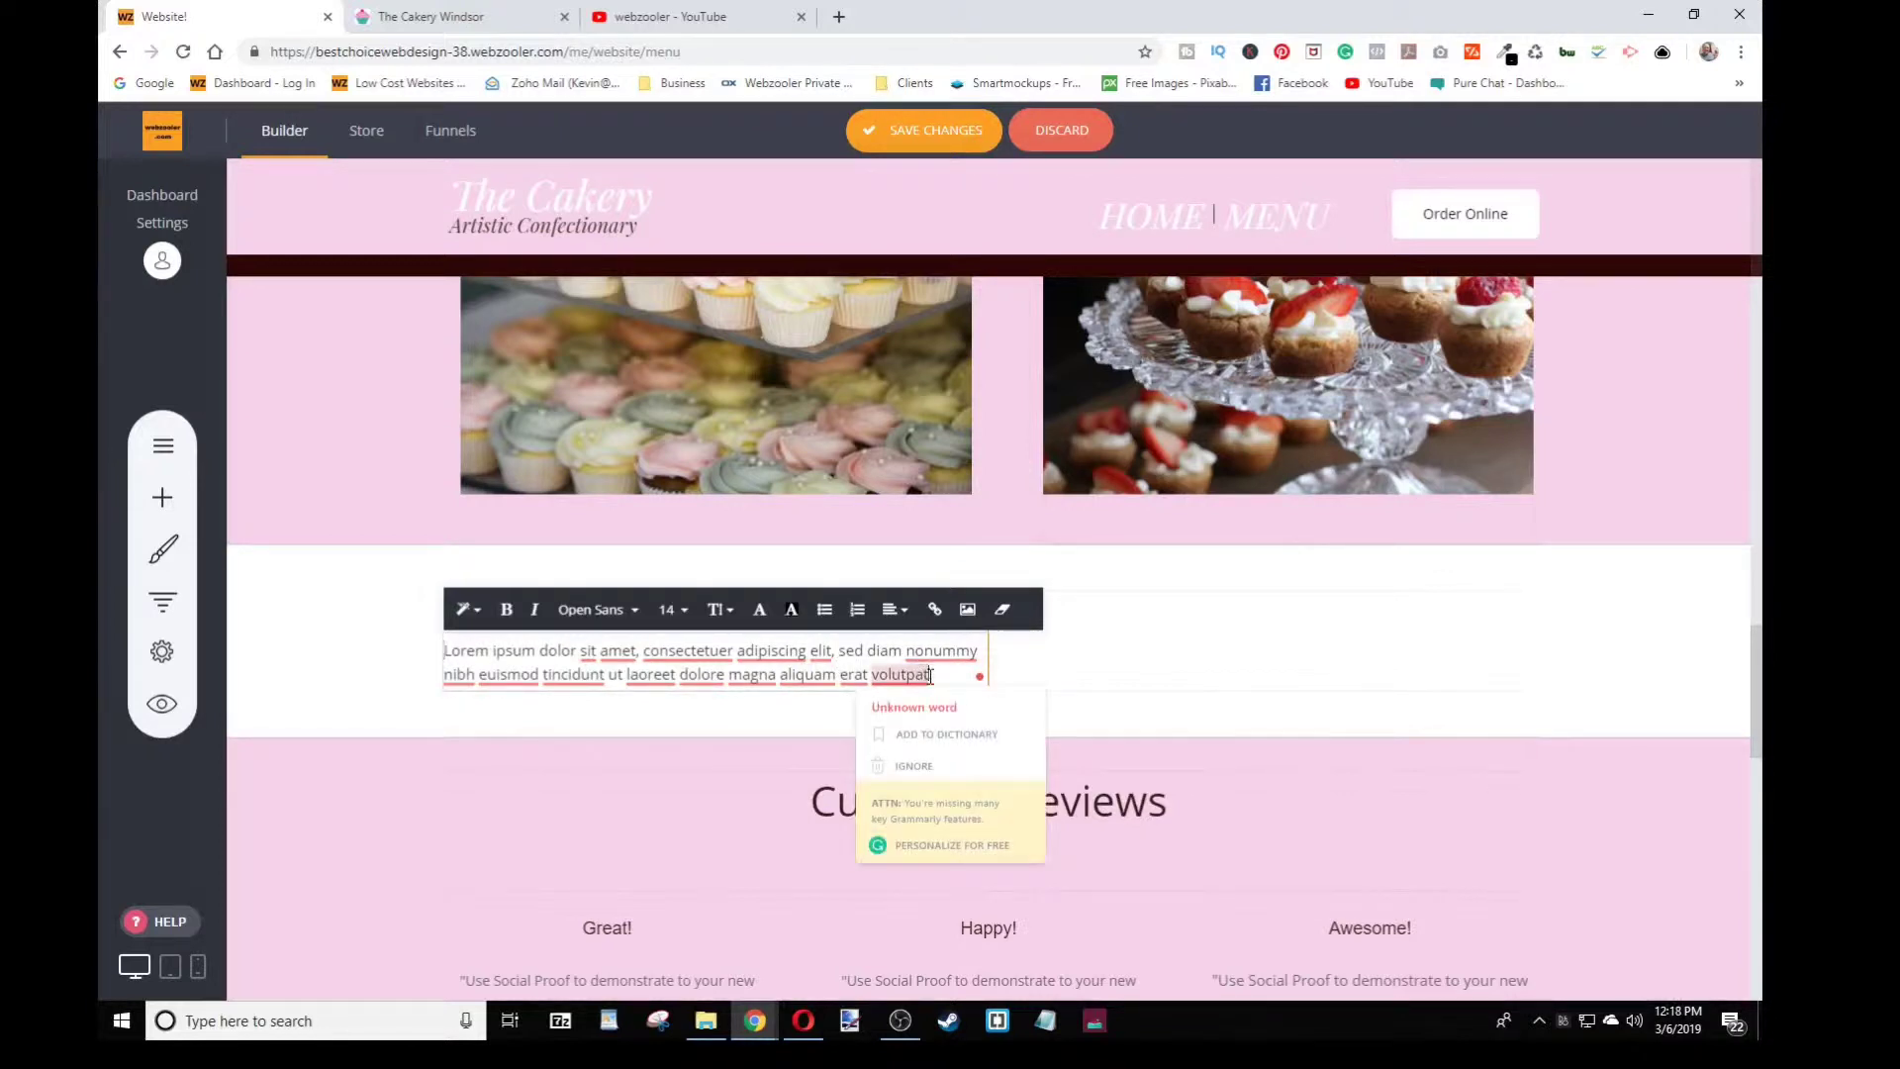
{"action": "left_click", "coordinate": [930, 676]}
{"action": "key", "text": "Return"}
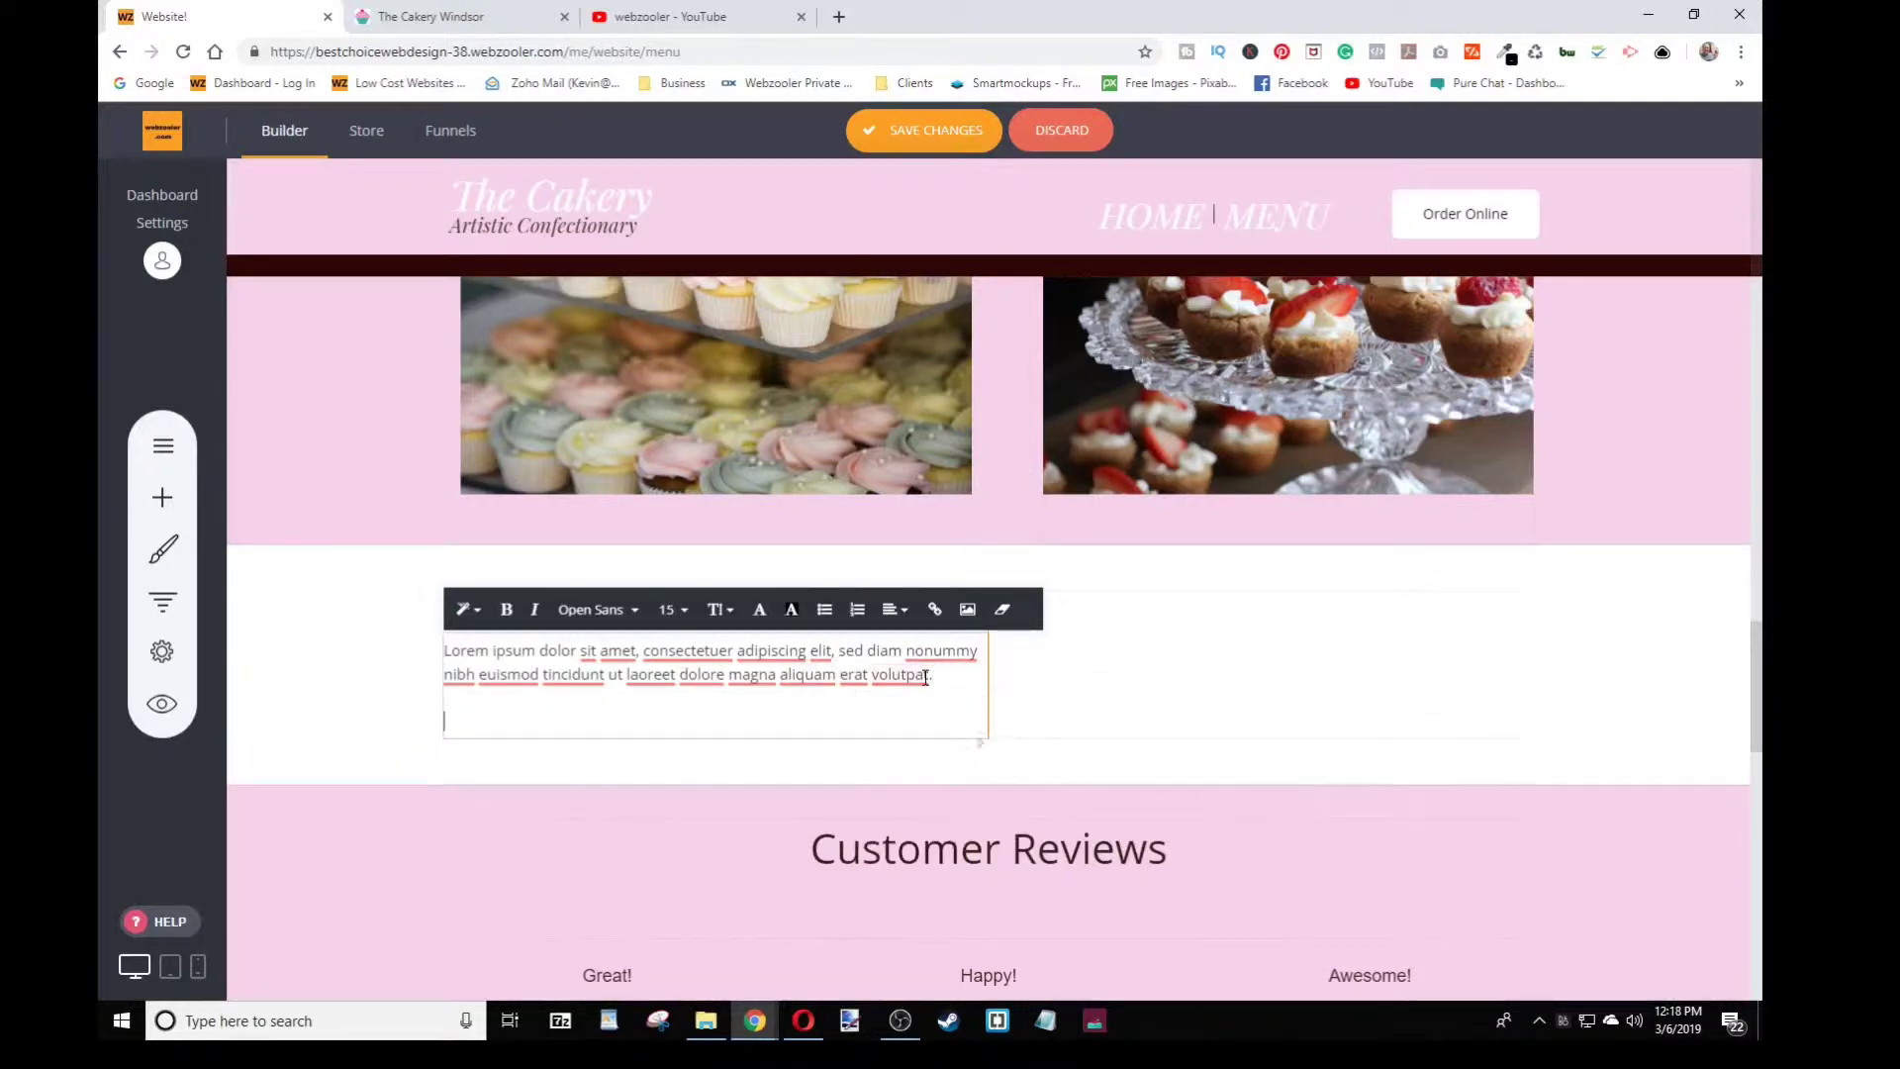
{"action": "type", "text": "sdfdsfsdbfdsfhidsfhisd sd  f"}
{"action": "type", "text": "odsjhf[dshfd0sihfds"}
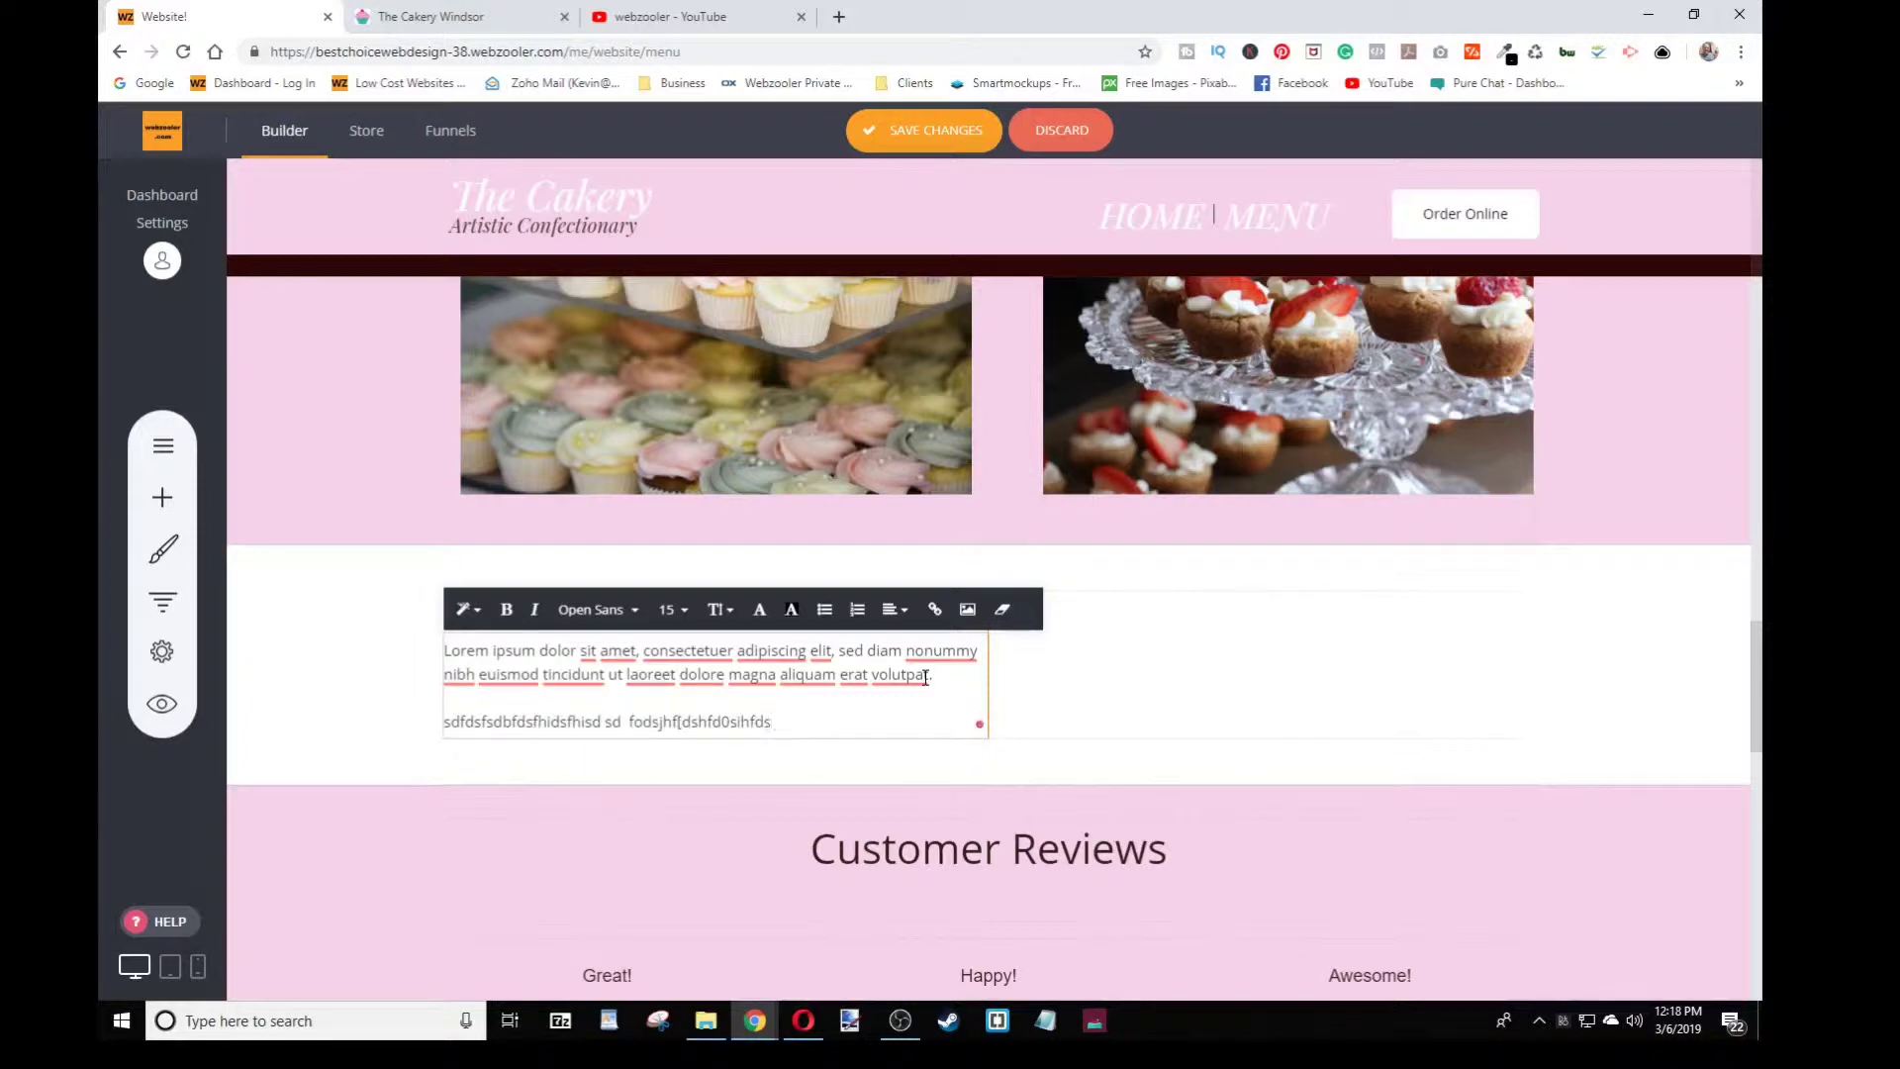
{"action": "key", "text": "Return"}
{"action": "type", "text": "sdfjdsgbfudsh0fdshf0dshf-ds"}
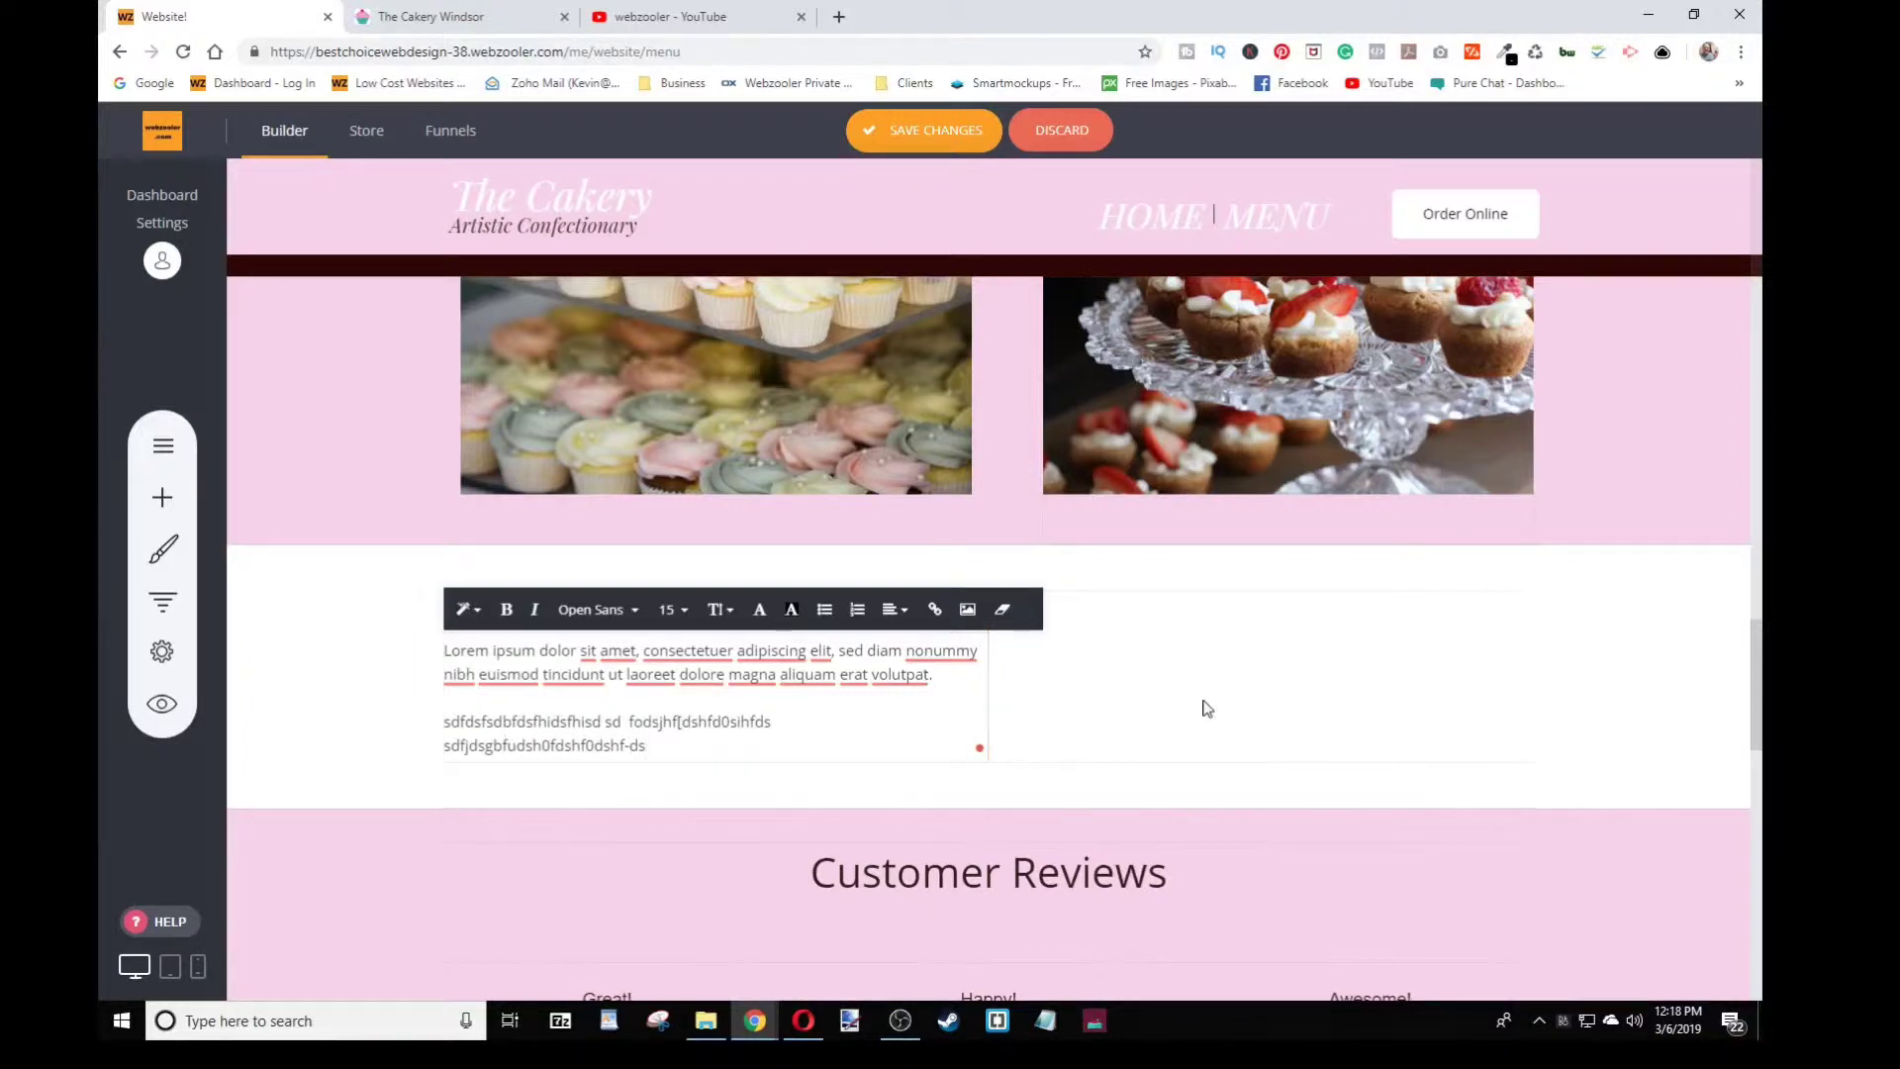
{"action": "left_click", "coordinate": [1126, 677]}
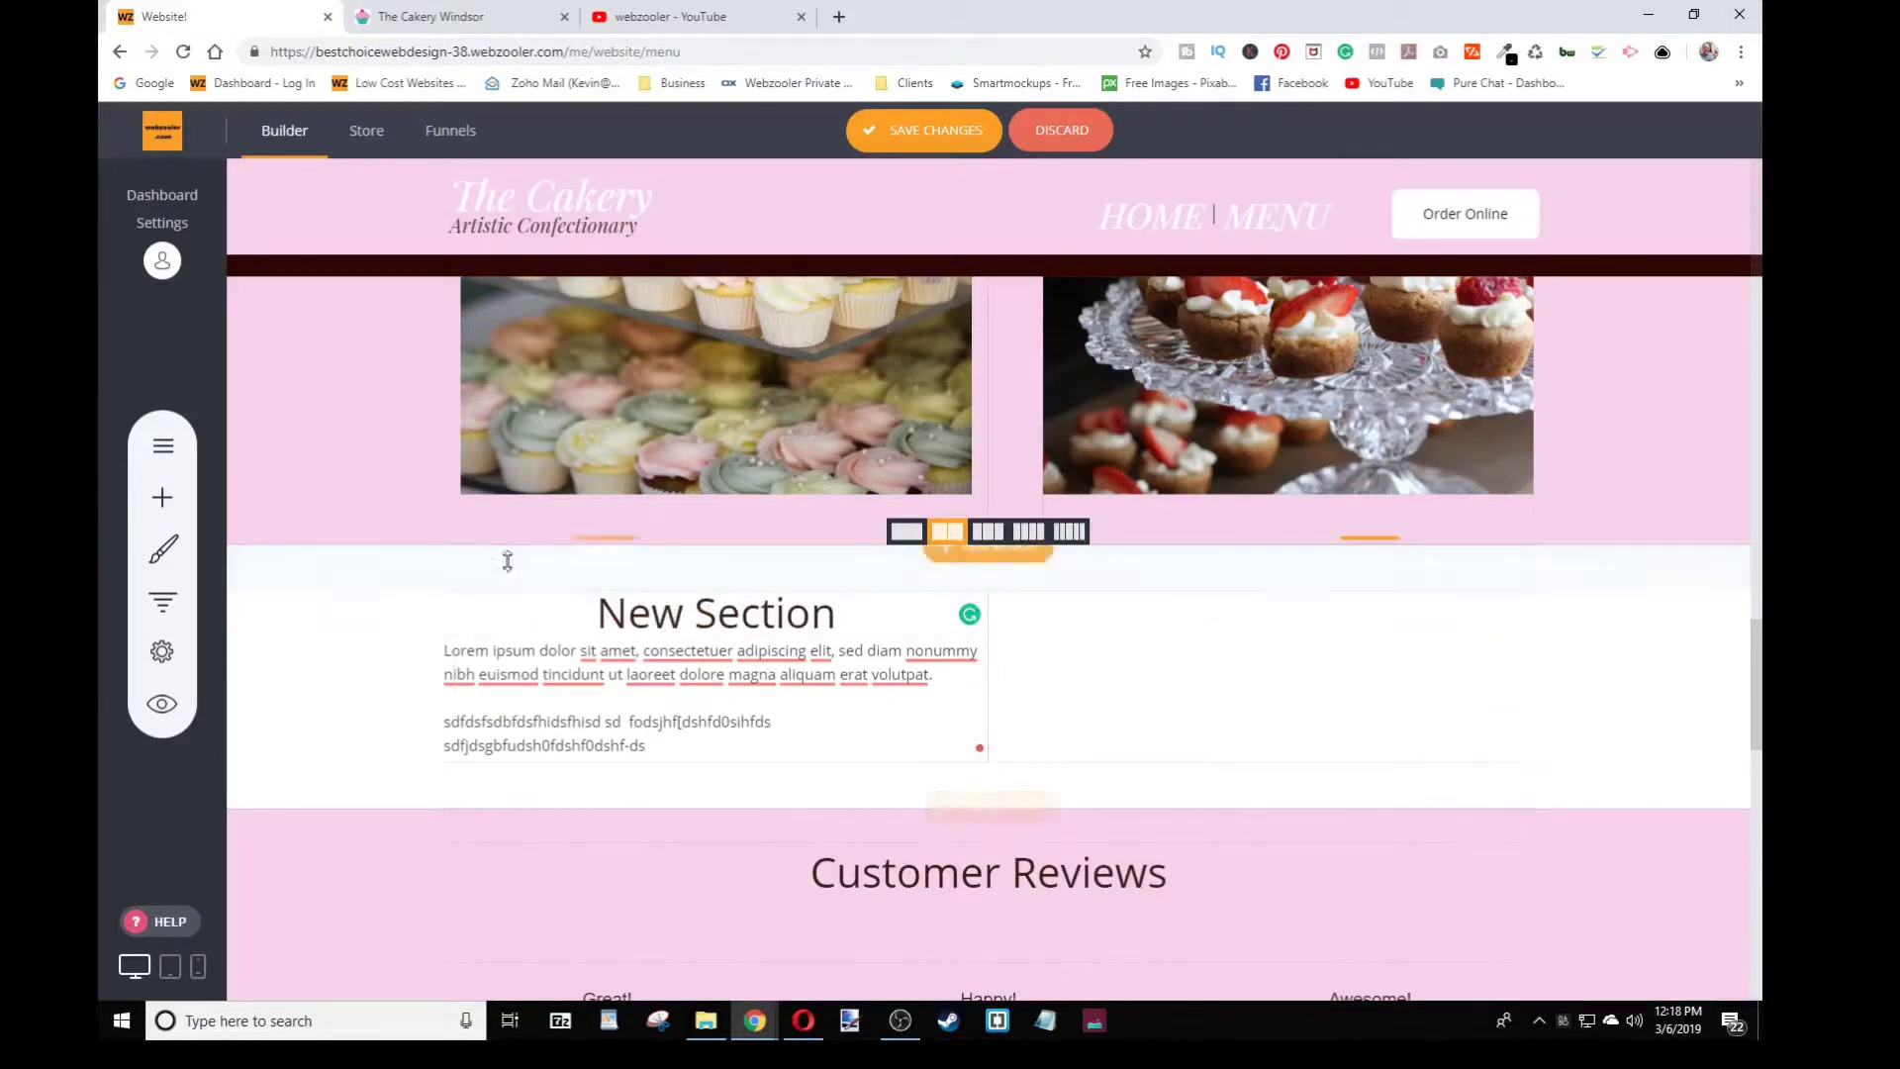
Add the strawberry tarts photo as an image widget in the second column, stretched to fill, with the image description "Cakes Windsor"
{"action": "left_click", "coordinate": [181, 510]}
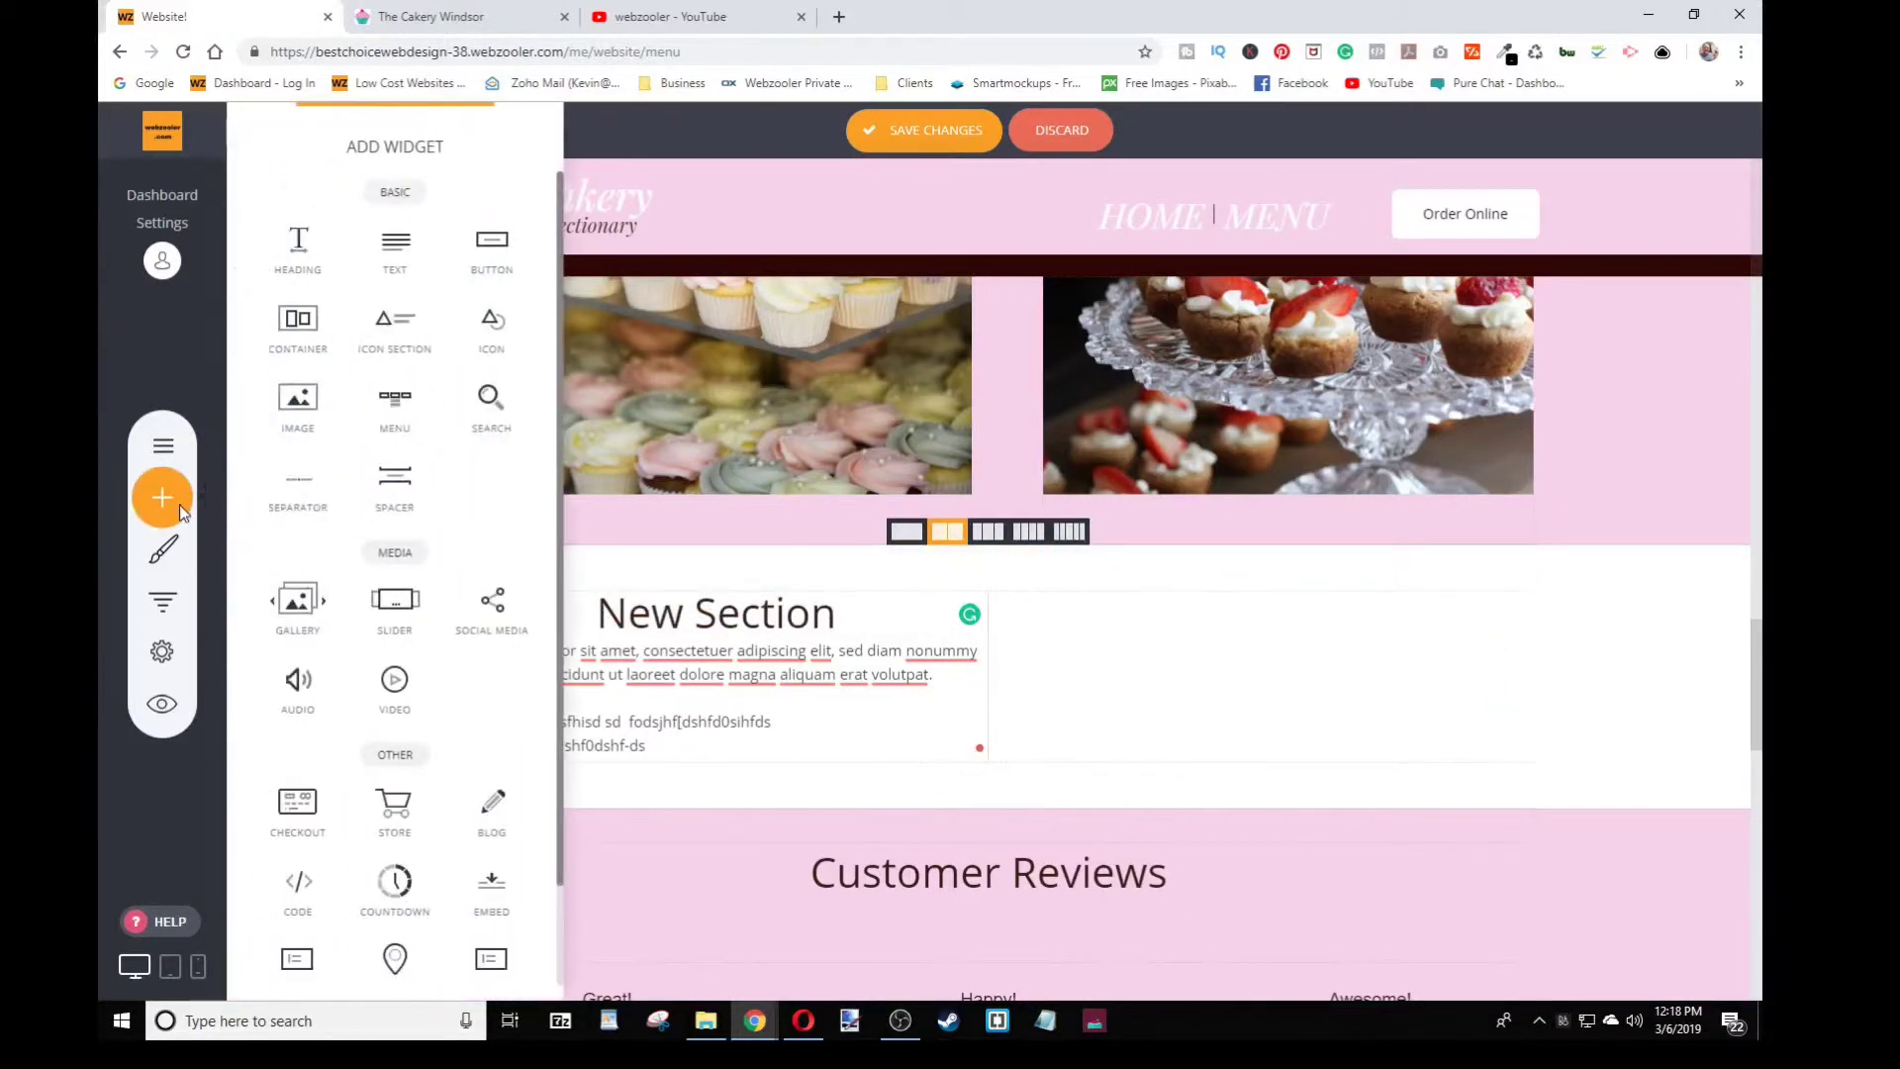
{"action": "left_click_drag", "start_coordinate": [261, 439], "coordinate": [1150, 608]}
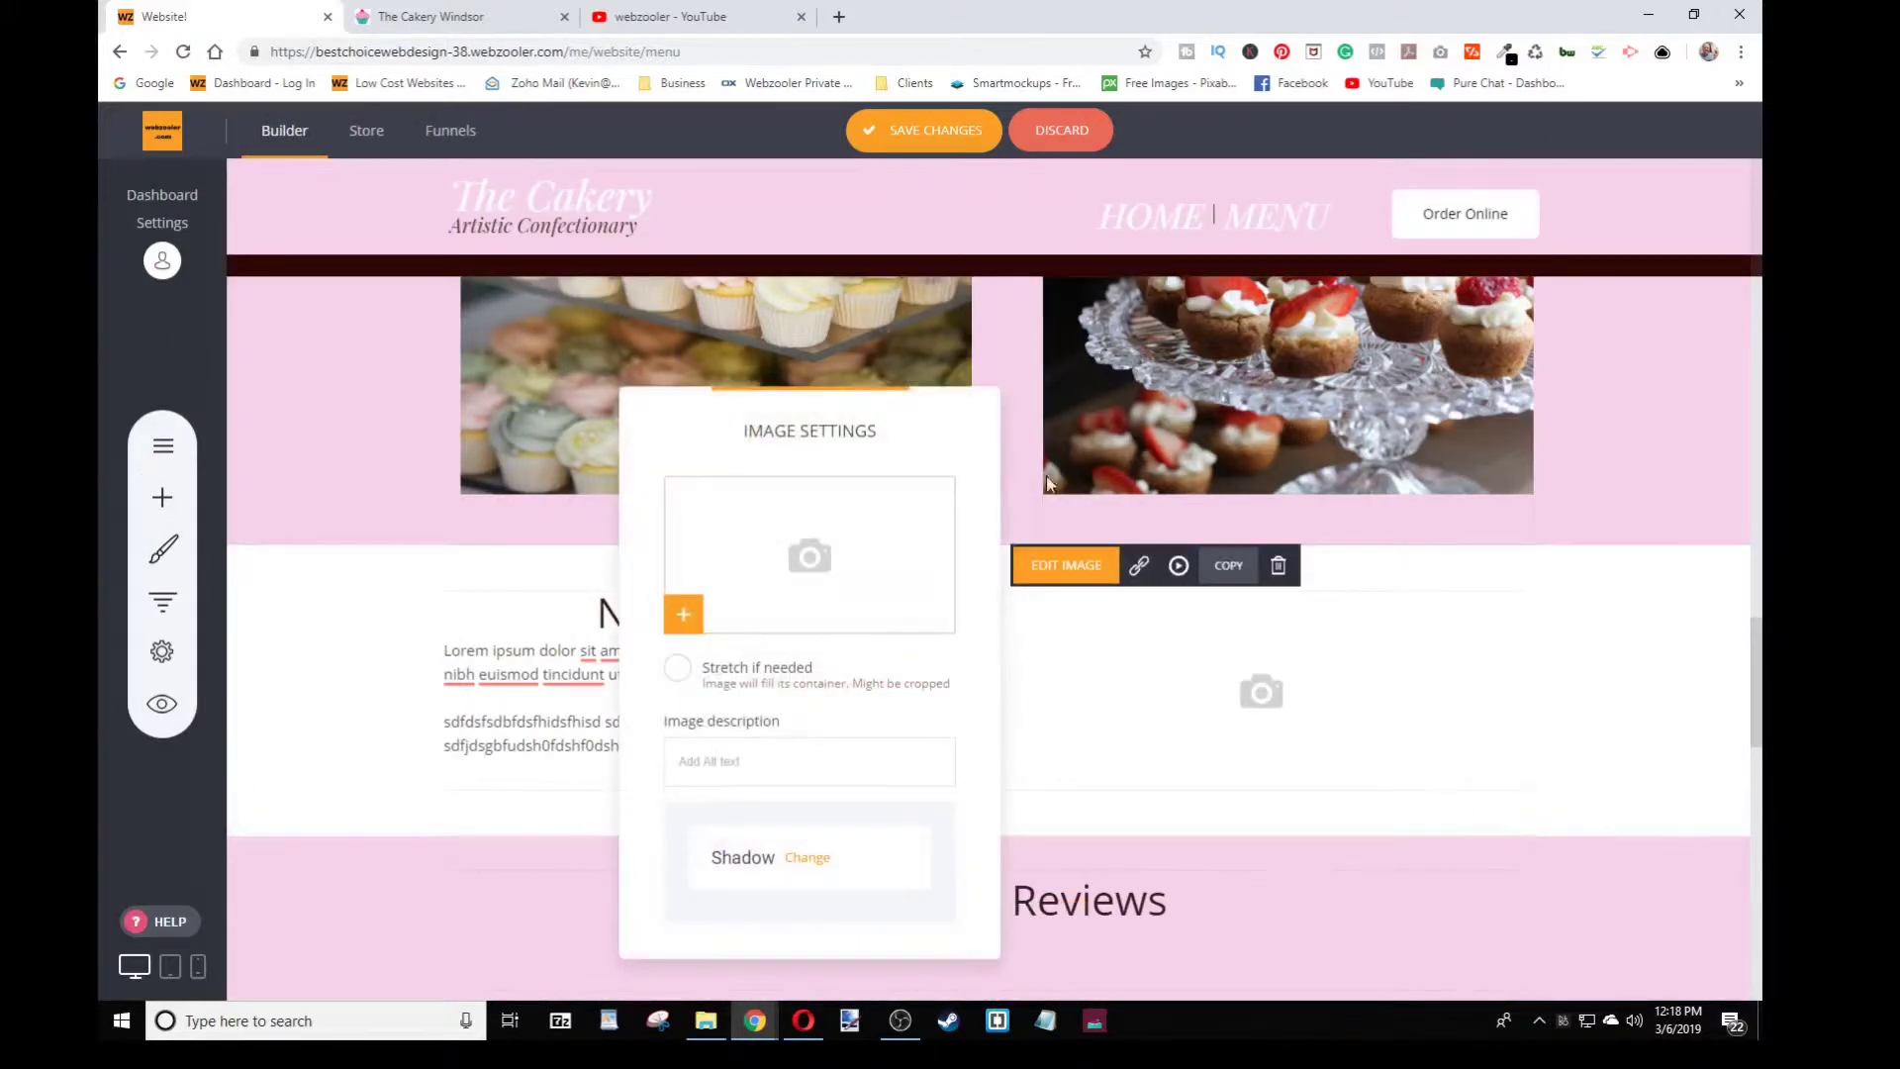
{"action": "left_click", "coordinate": [829, 574]}
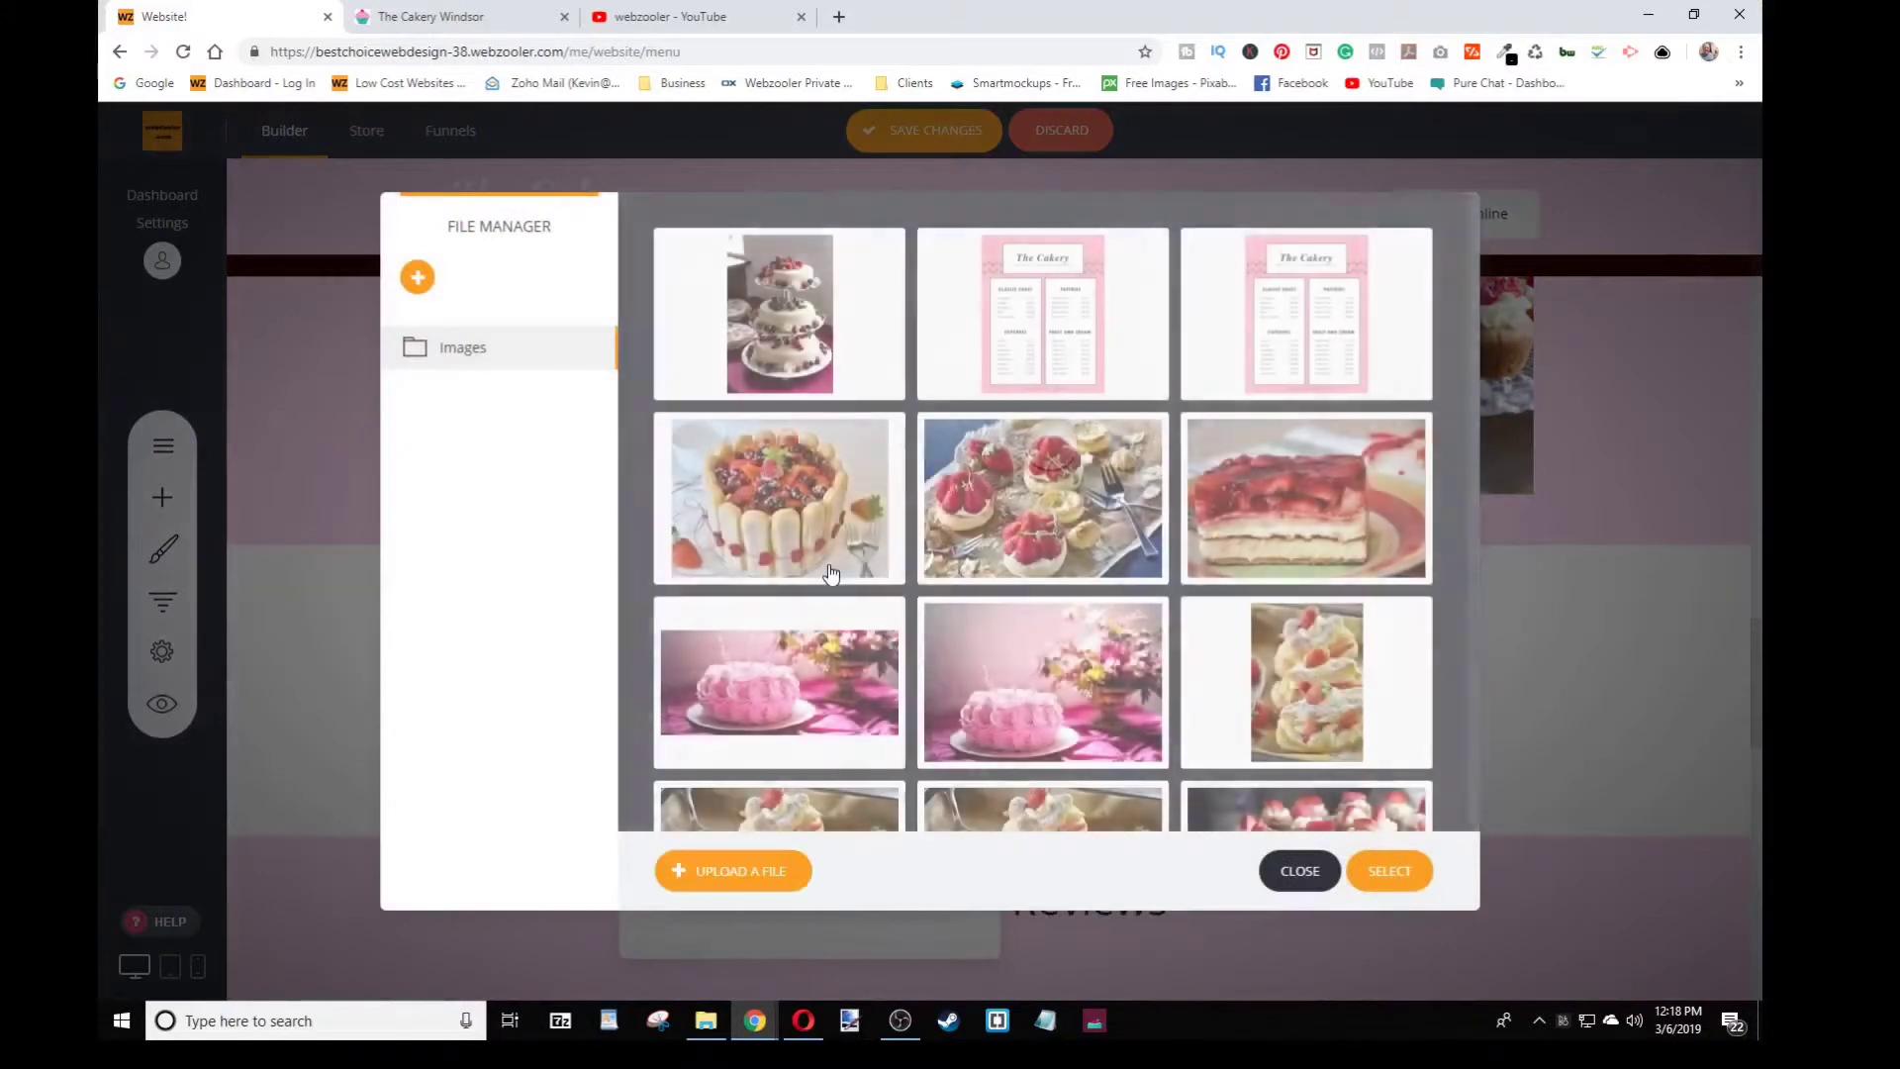
{"action": "left_click", "coordinate": [798, 662]}
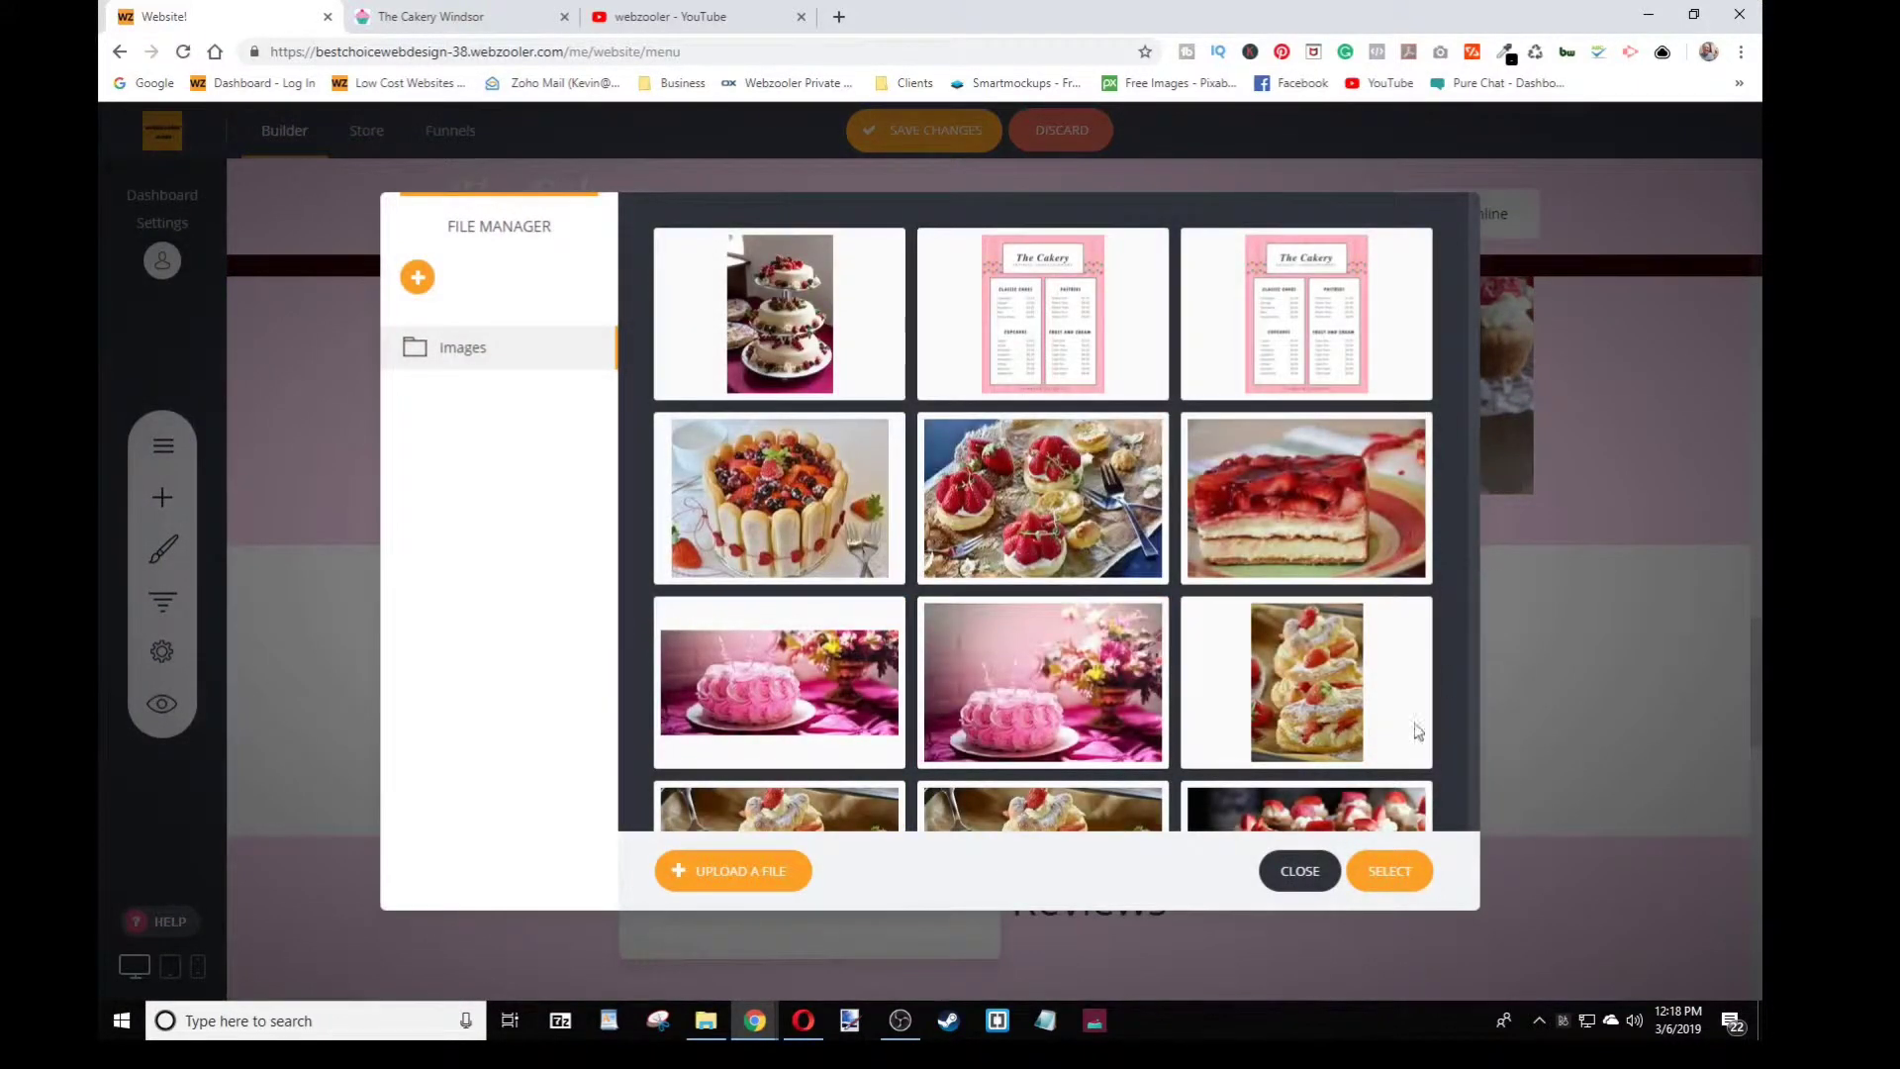
{"action": "left_click", "coordinate": [1084, 508]}
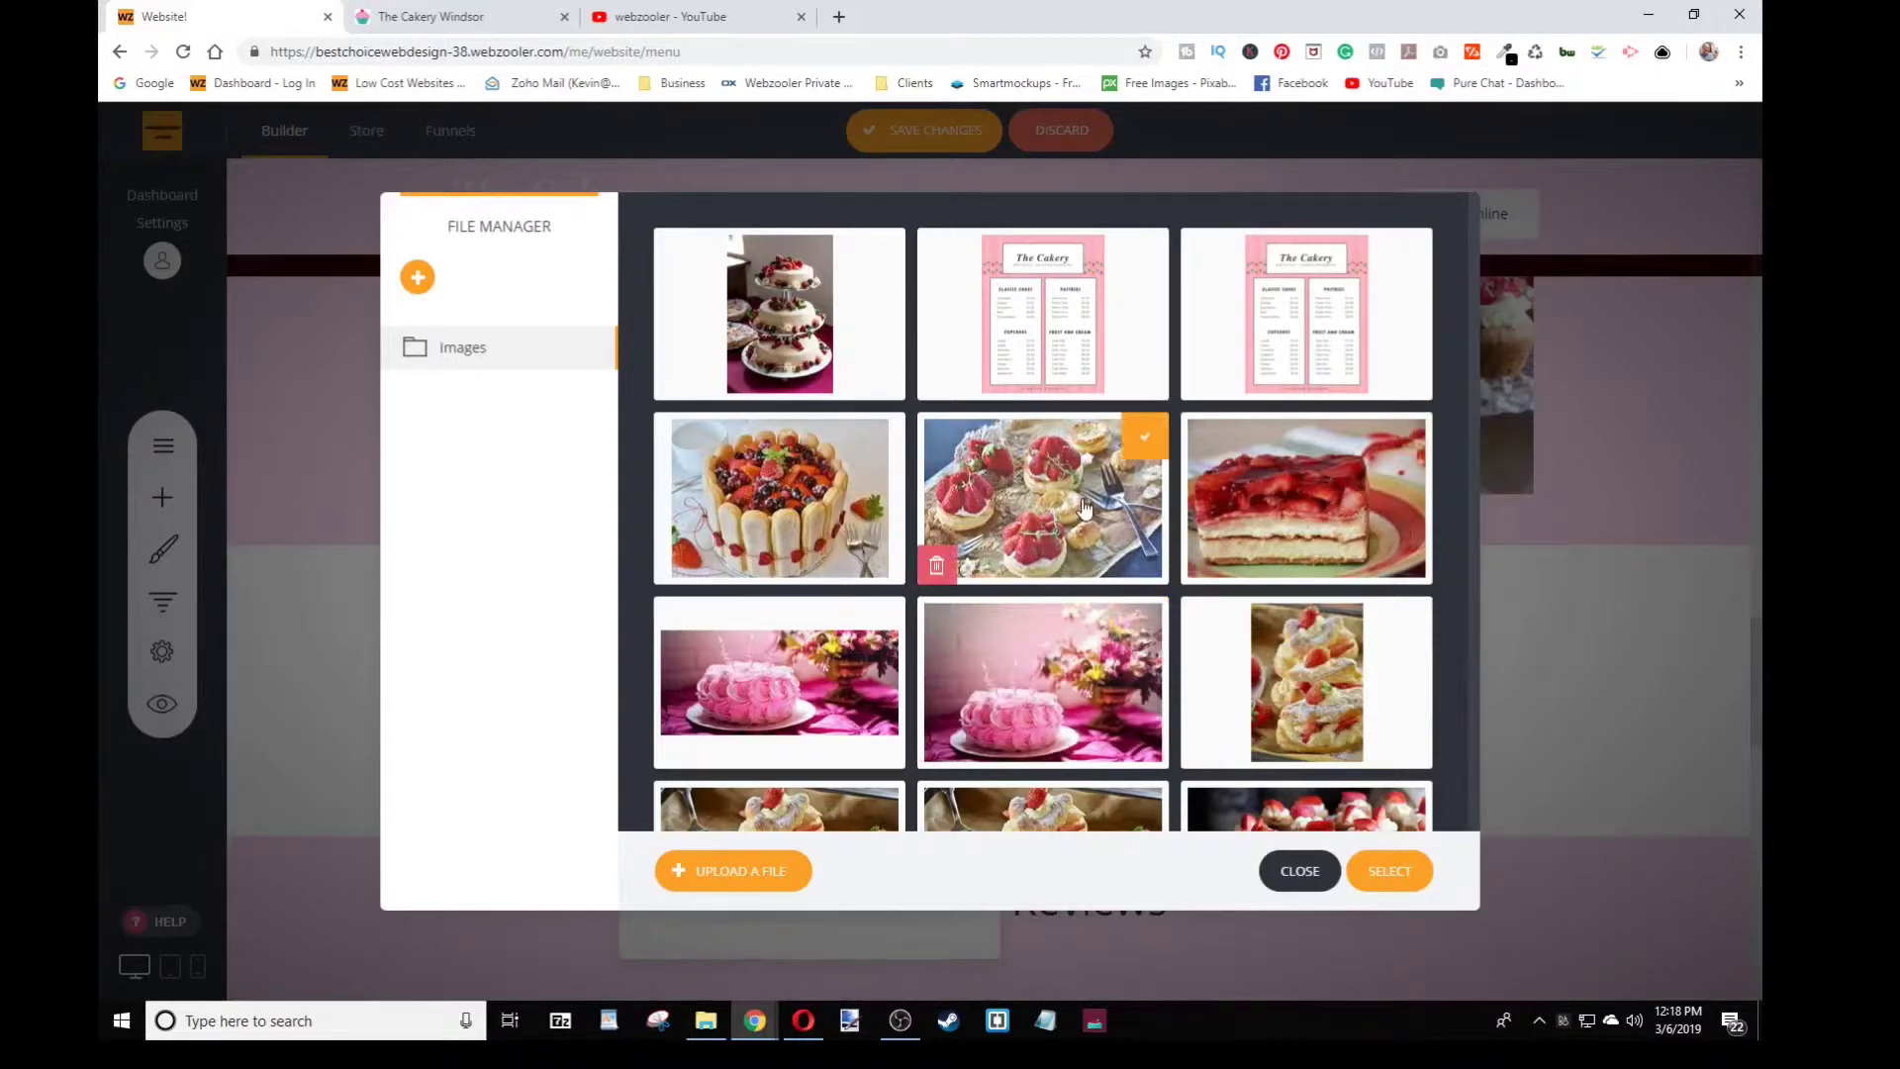
{"action": "left_click", "coordinate": [1426, 871]}
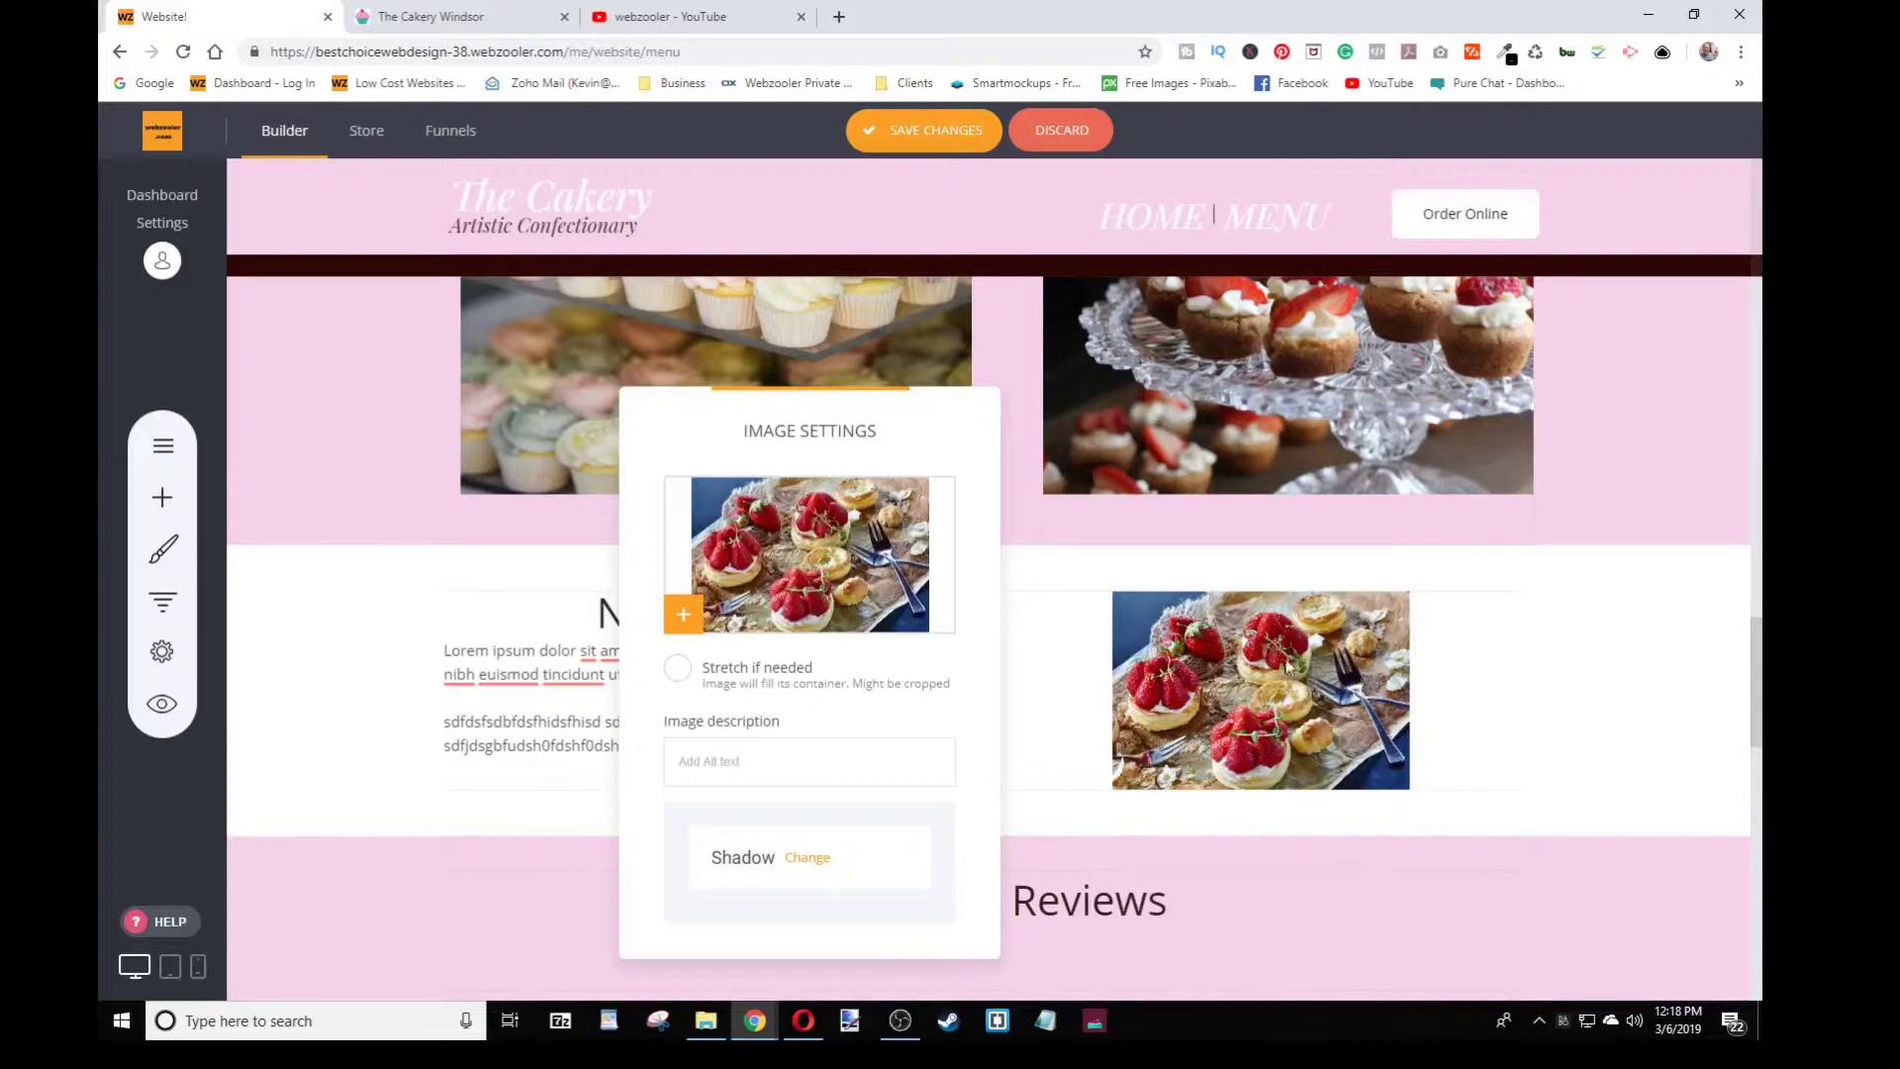
{"action": "left_click", "coordinate": [678, 673]}
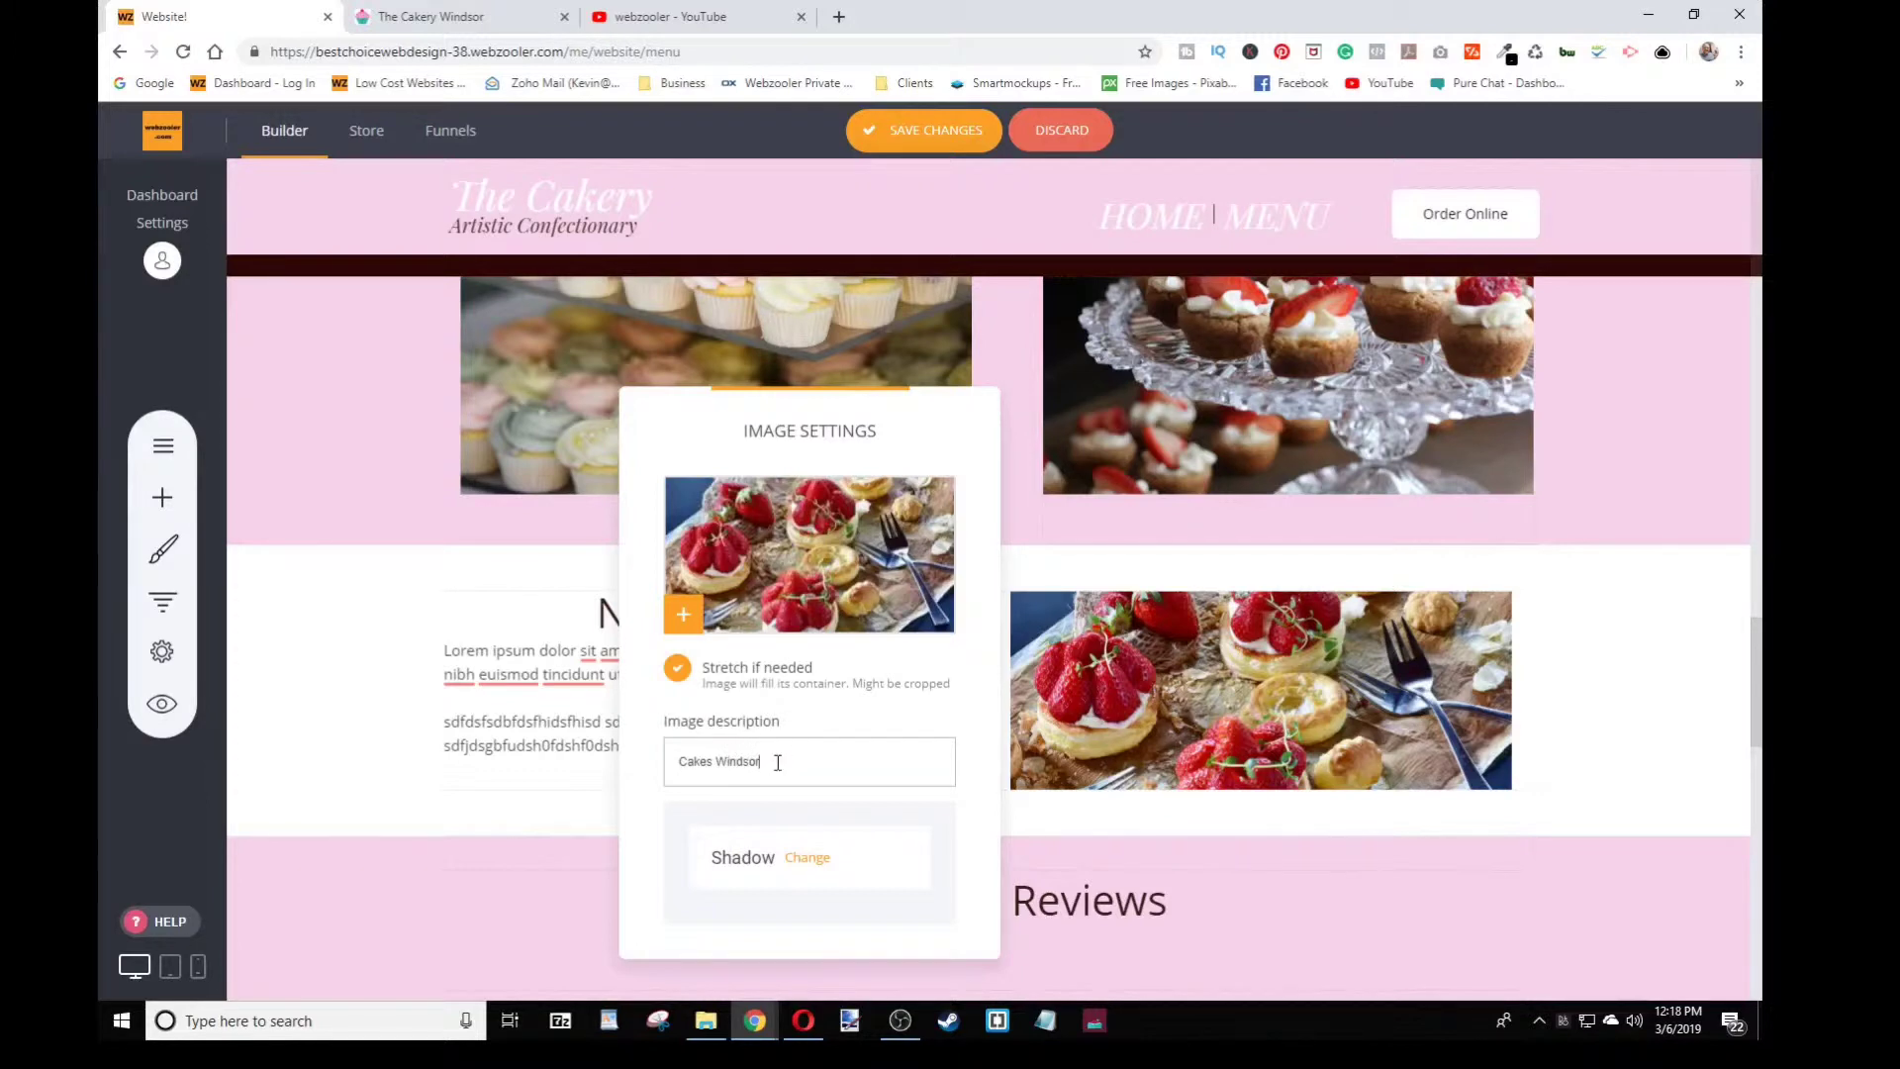
{"action": "left_click", "coordinate": [1628, 627]}
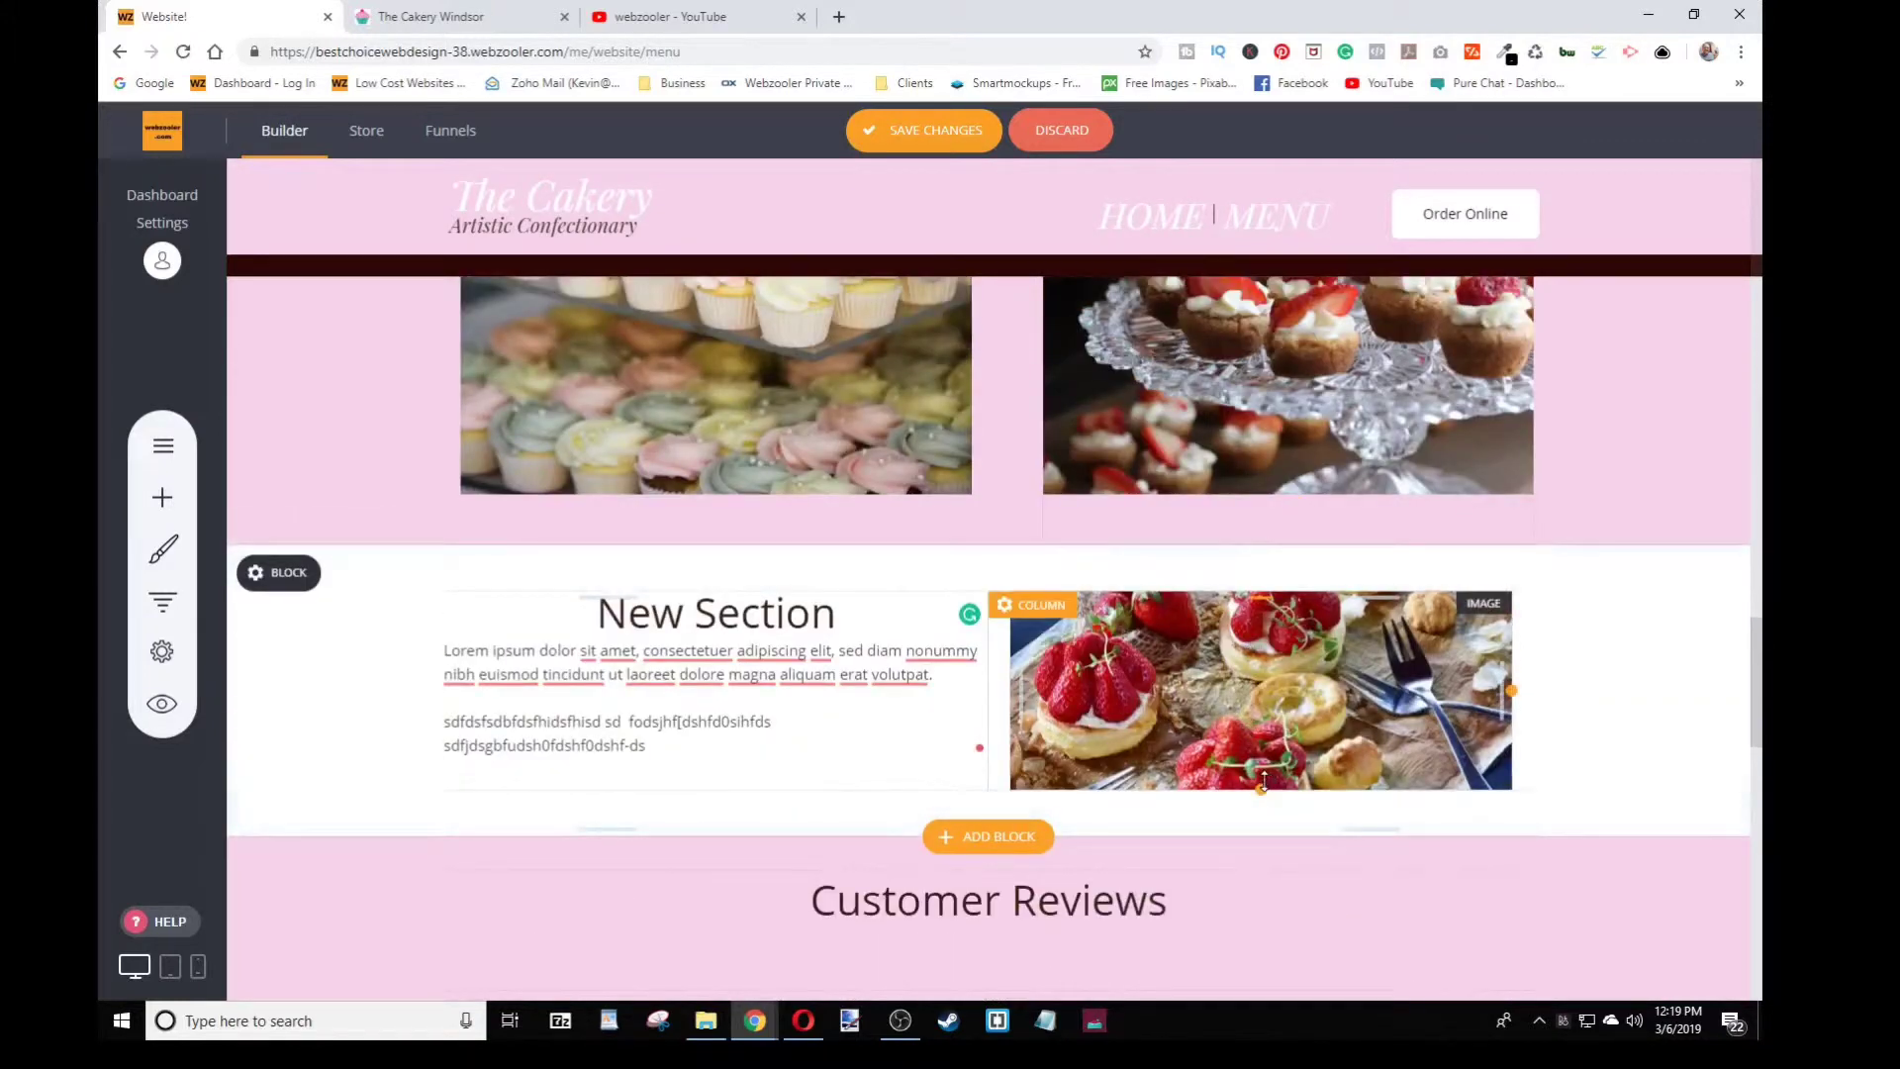
Enlarge the strawberry tarts image by increasing its height, removing its side margins and widening its column to about two thirds of the block
{"action": "left_click_drag", "start_coordinate": [1264, 782], "coordinate": [1264, 954]}
{"action": "scroll", "coordinate": [1357, 737], "scroll_direction": "down", "scroll_amount": 2}
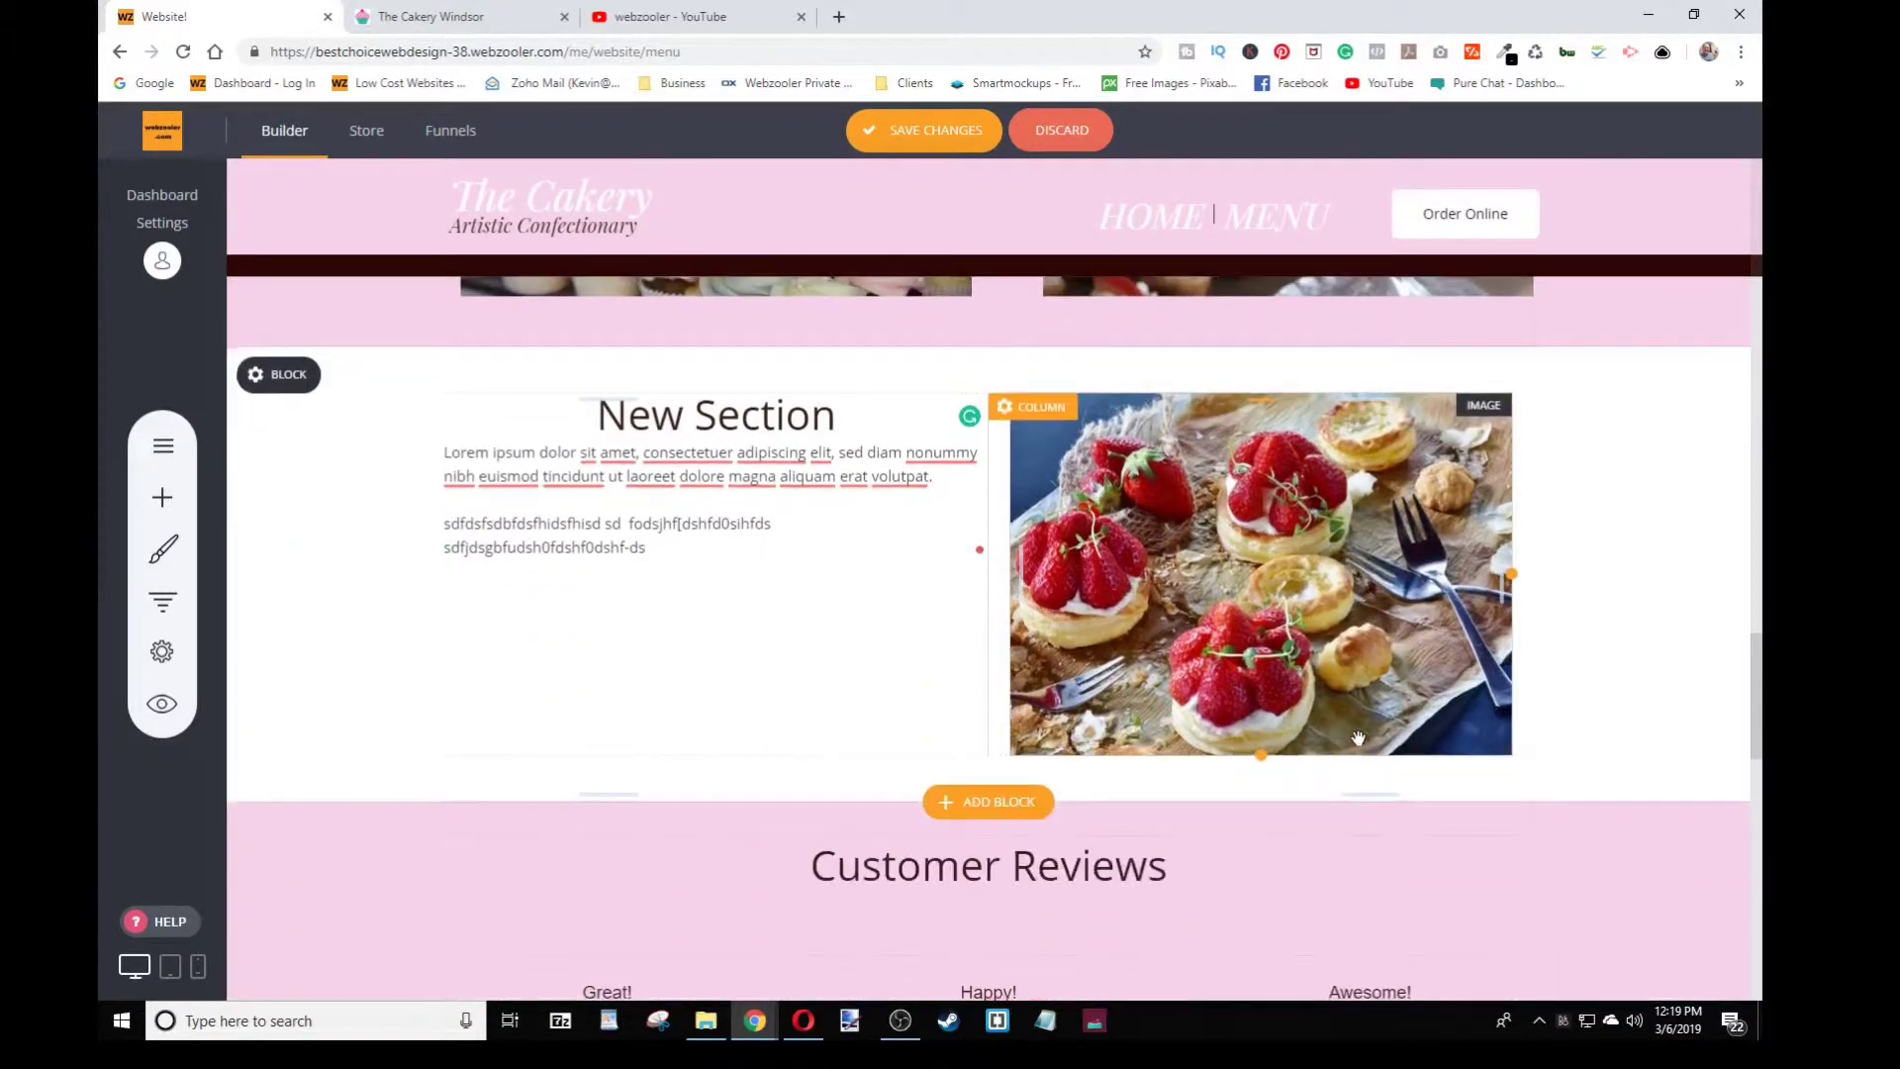
{"action": "left_click_drag", "start_coordinate": [1258, 760], "coordinate": [1258, 782]}
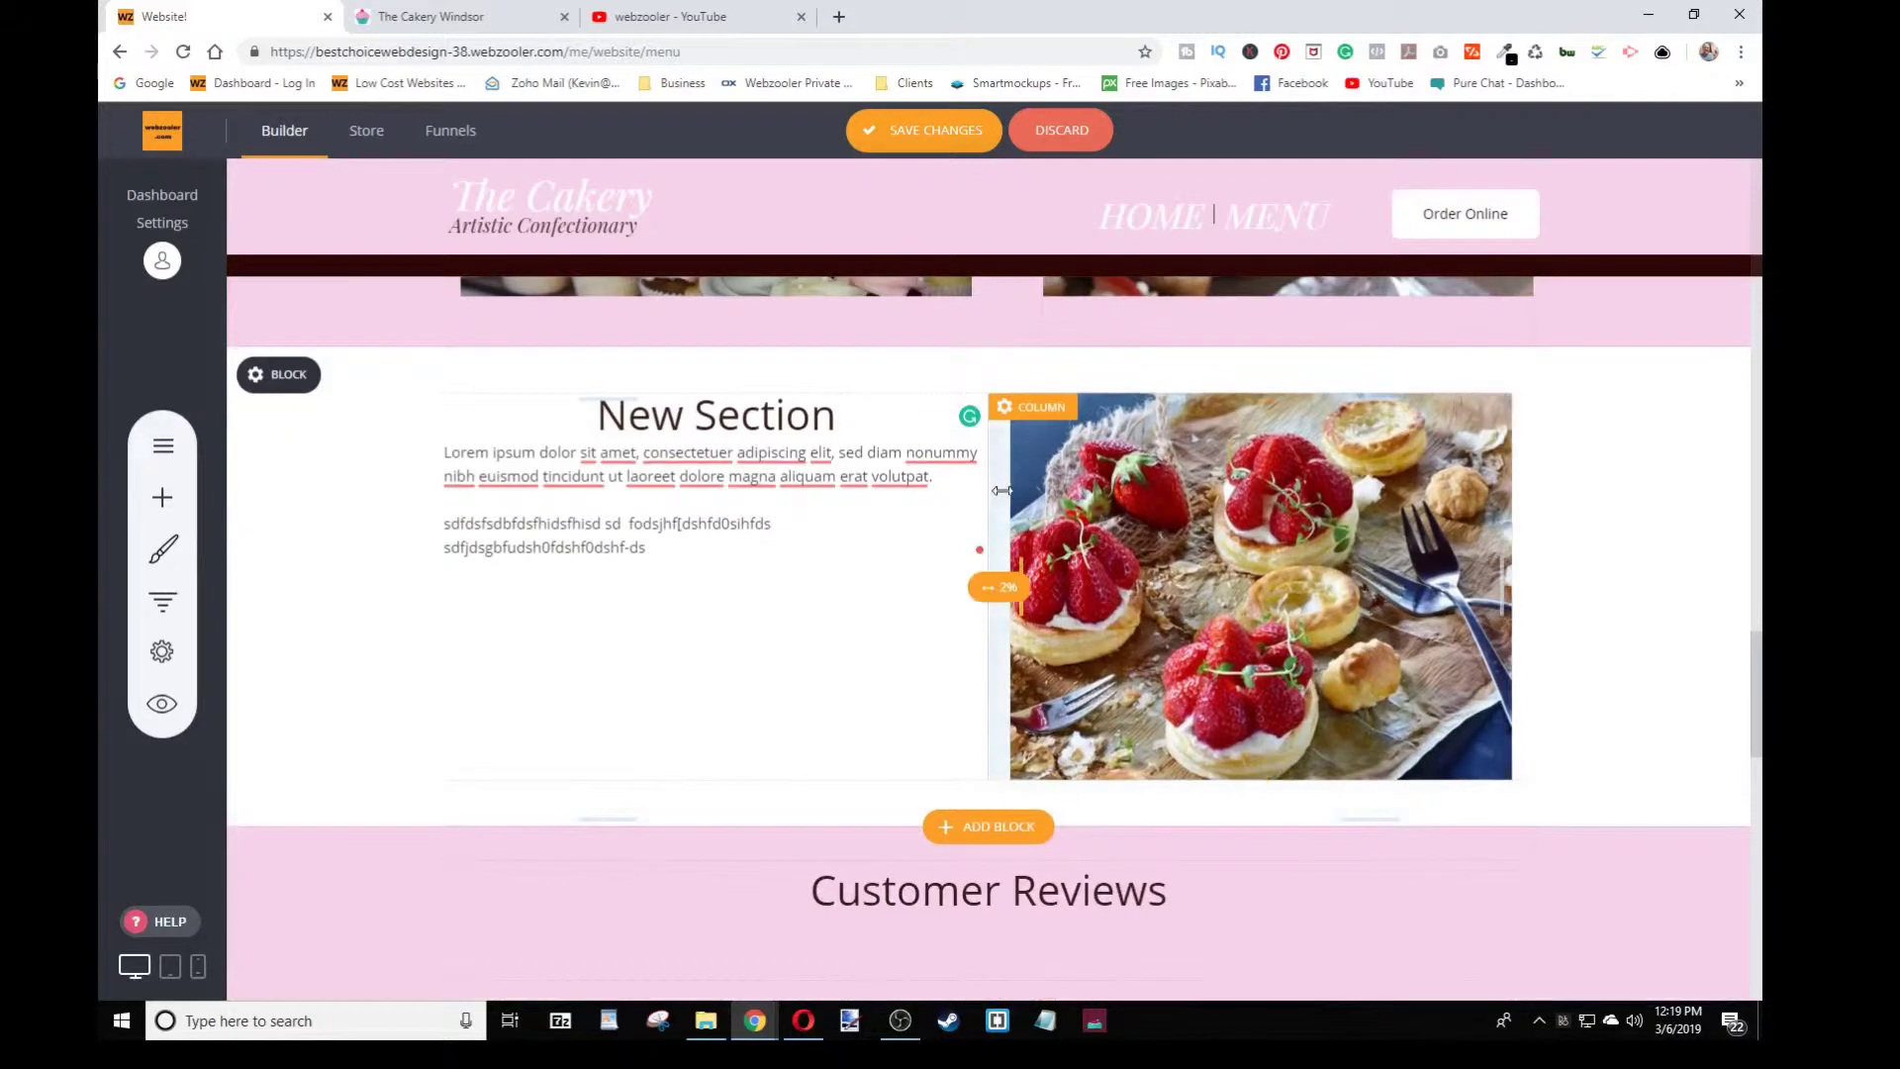
{"action": "left_click_drag", "start_coordinate": [995, 545], "coordinate": [789, 612]}
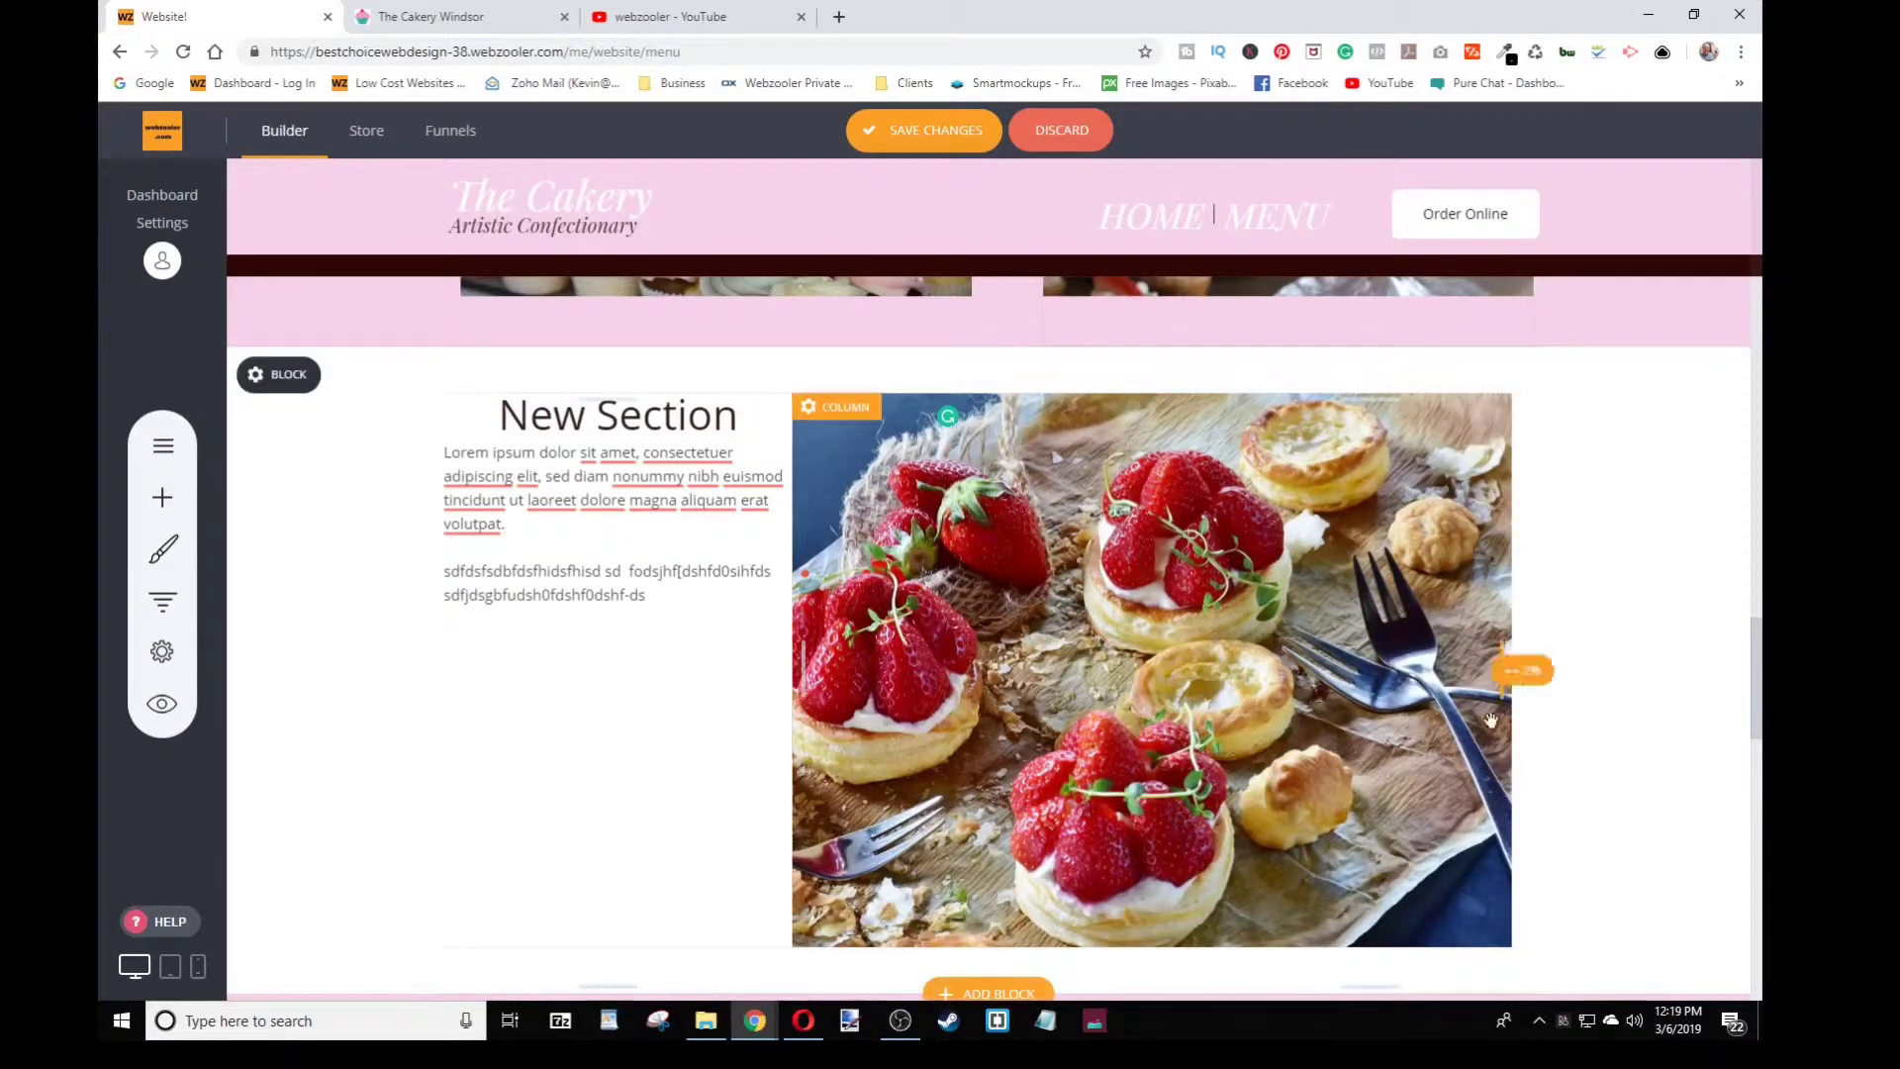
{"action": "left_click_drag", "start_coordinate": [1512, 669], "coordinate": [1535, 674]}
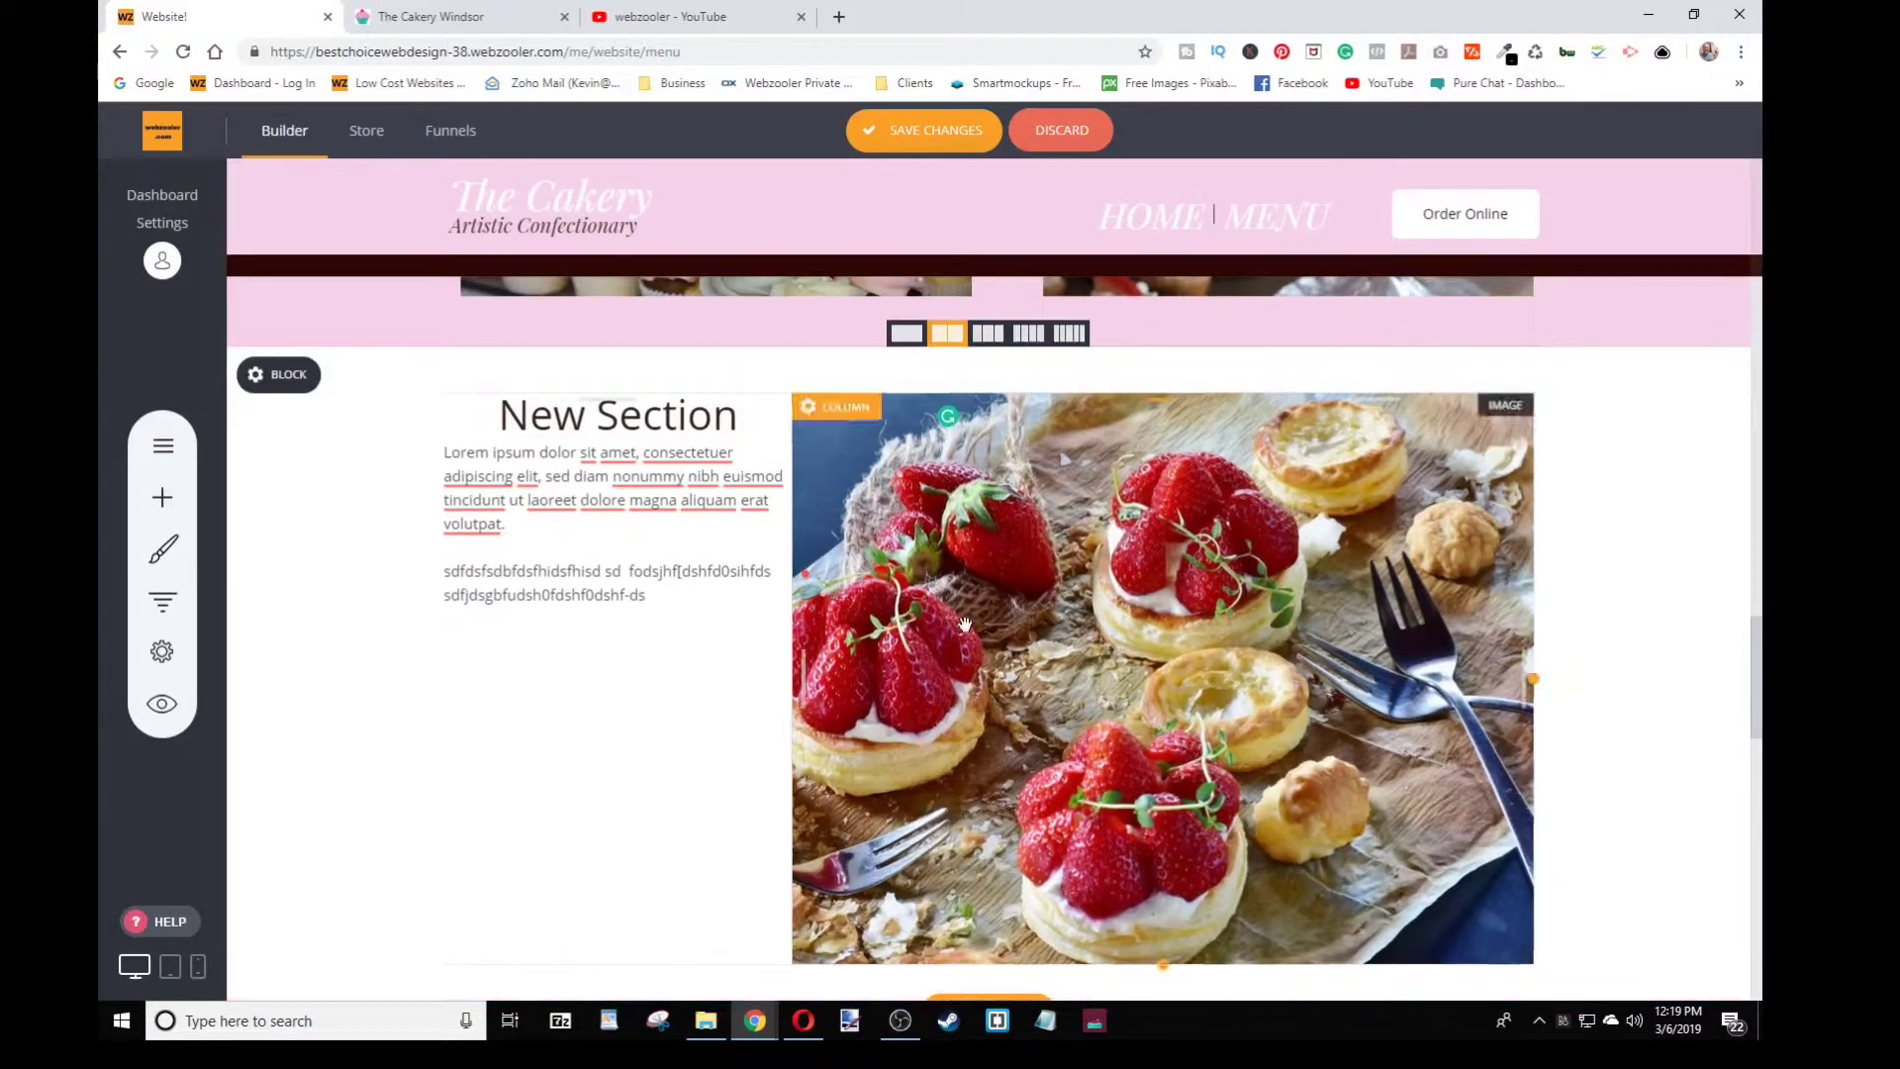
Examine the New Section block's layout between the cupcake and tart photos and the Customer Reviews section
{"action": "scroll", "coordinate": [1185, 760], "scroll_direction": "down", "scroll_amount": 2}
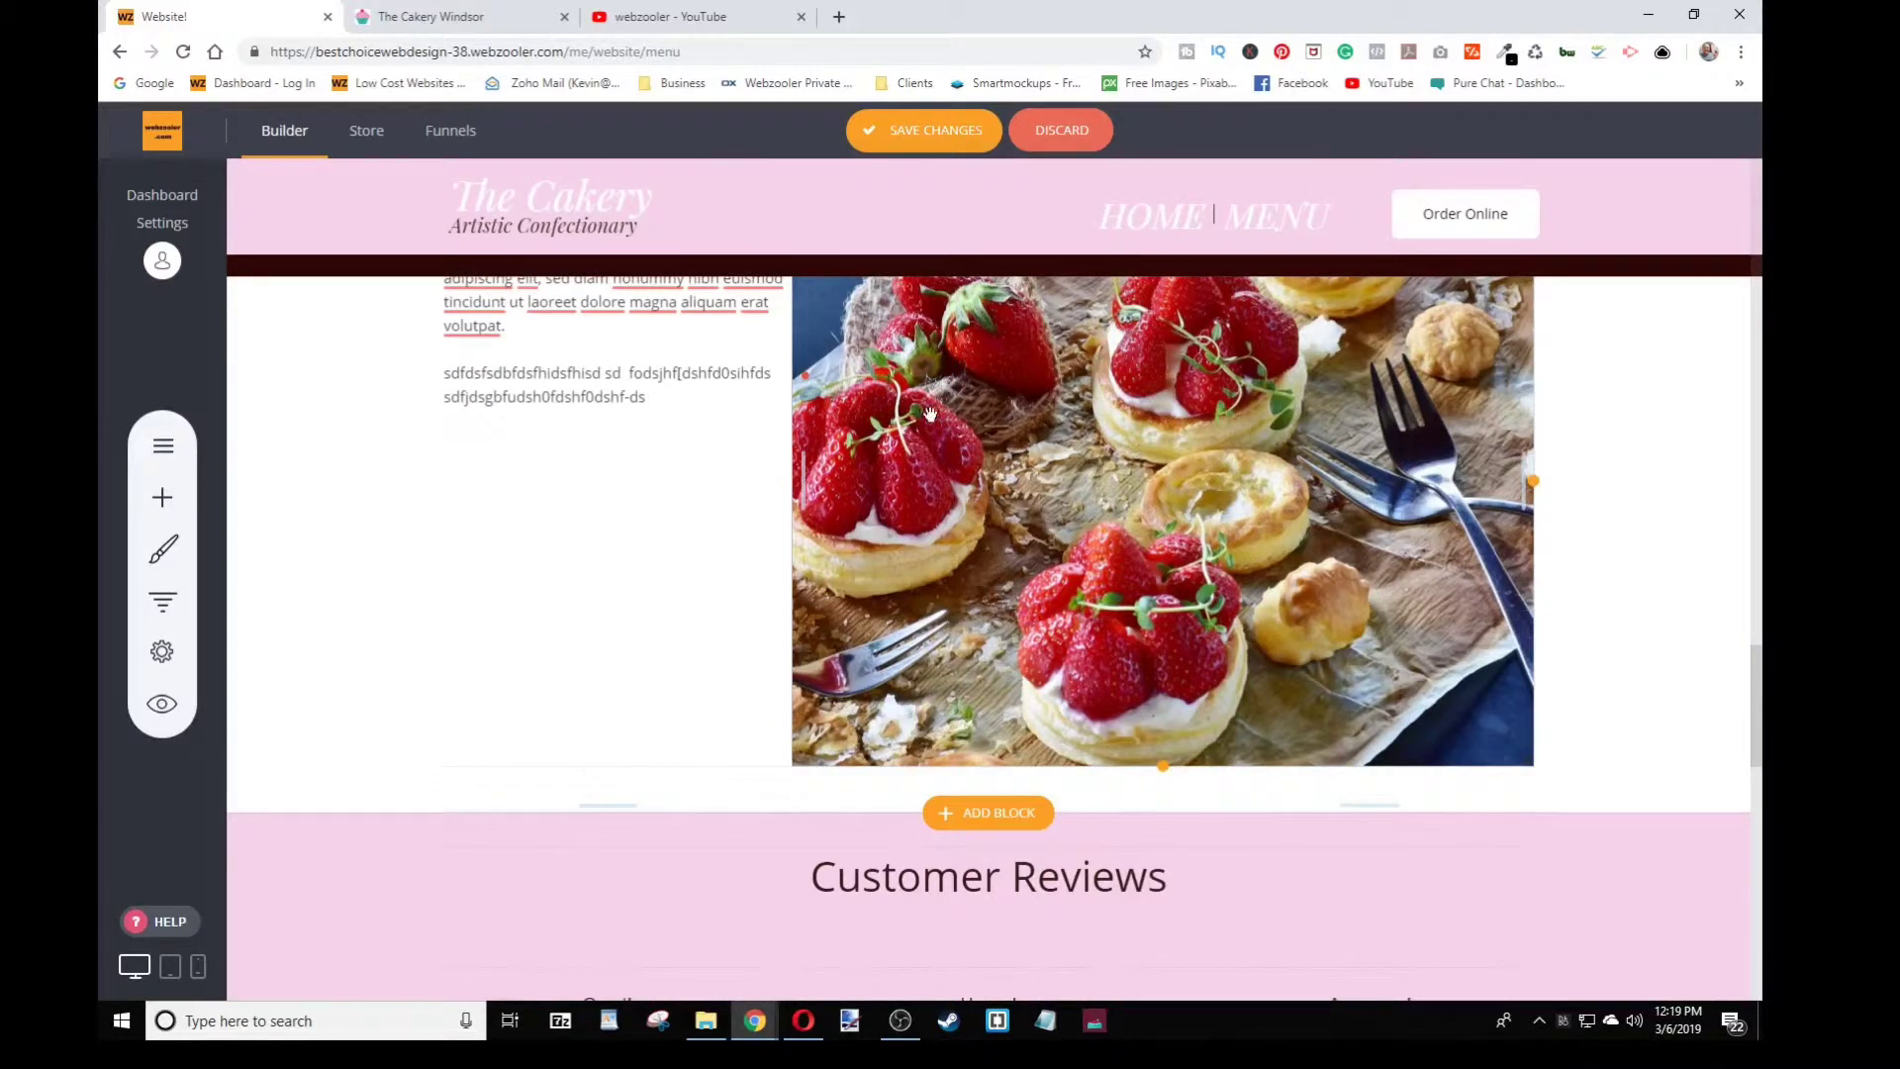
{"action": "scroll", "coordinate": [787, 480], "scroll_direction": "up", "scroll_amount": 2}
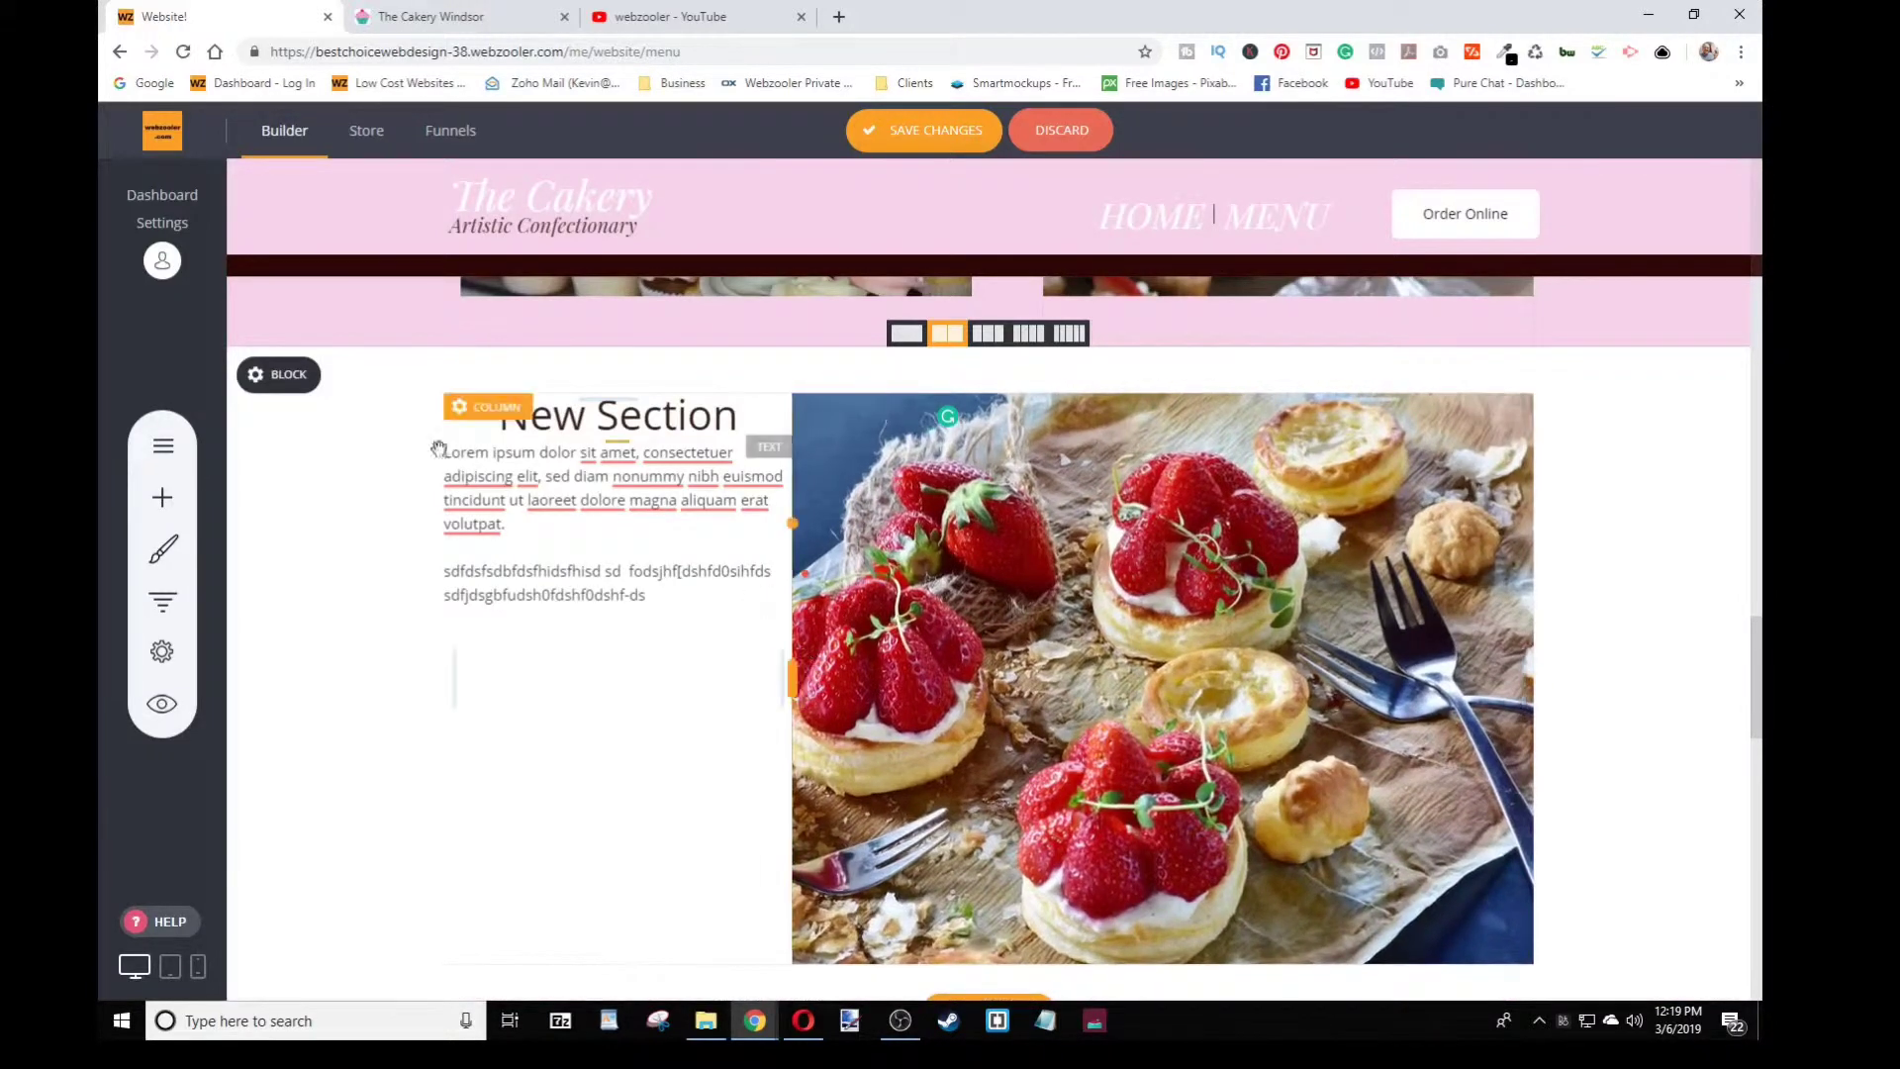
{"action": "scroll", "coordinate": [438, 449], "scroll_direction": "up", "scroll_amount": 2}
{"action": "scroll", "coordinate": [1247, 436], "scroll_direction": "down", "scroll_amount": 5}
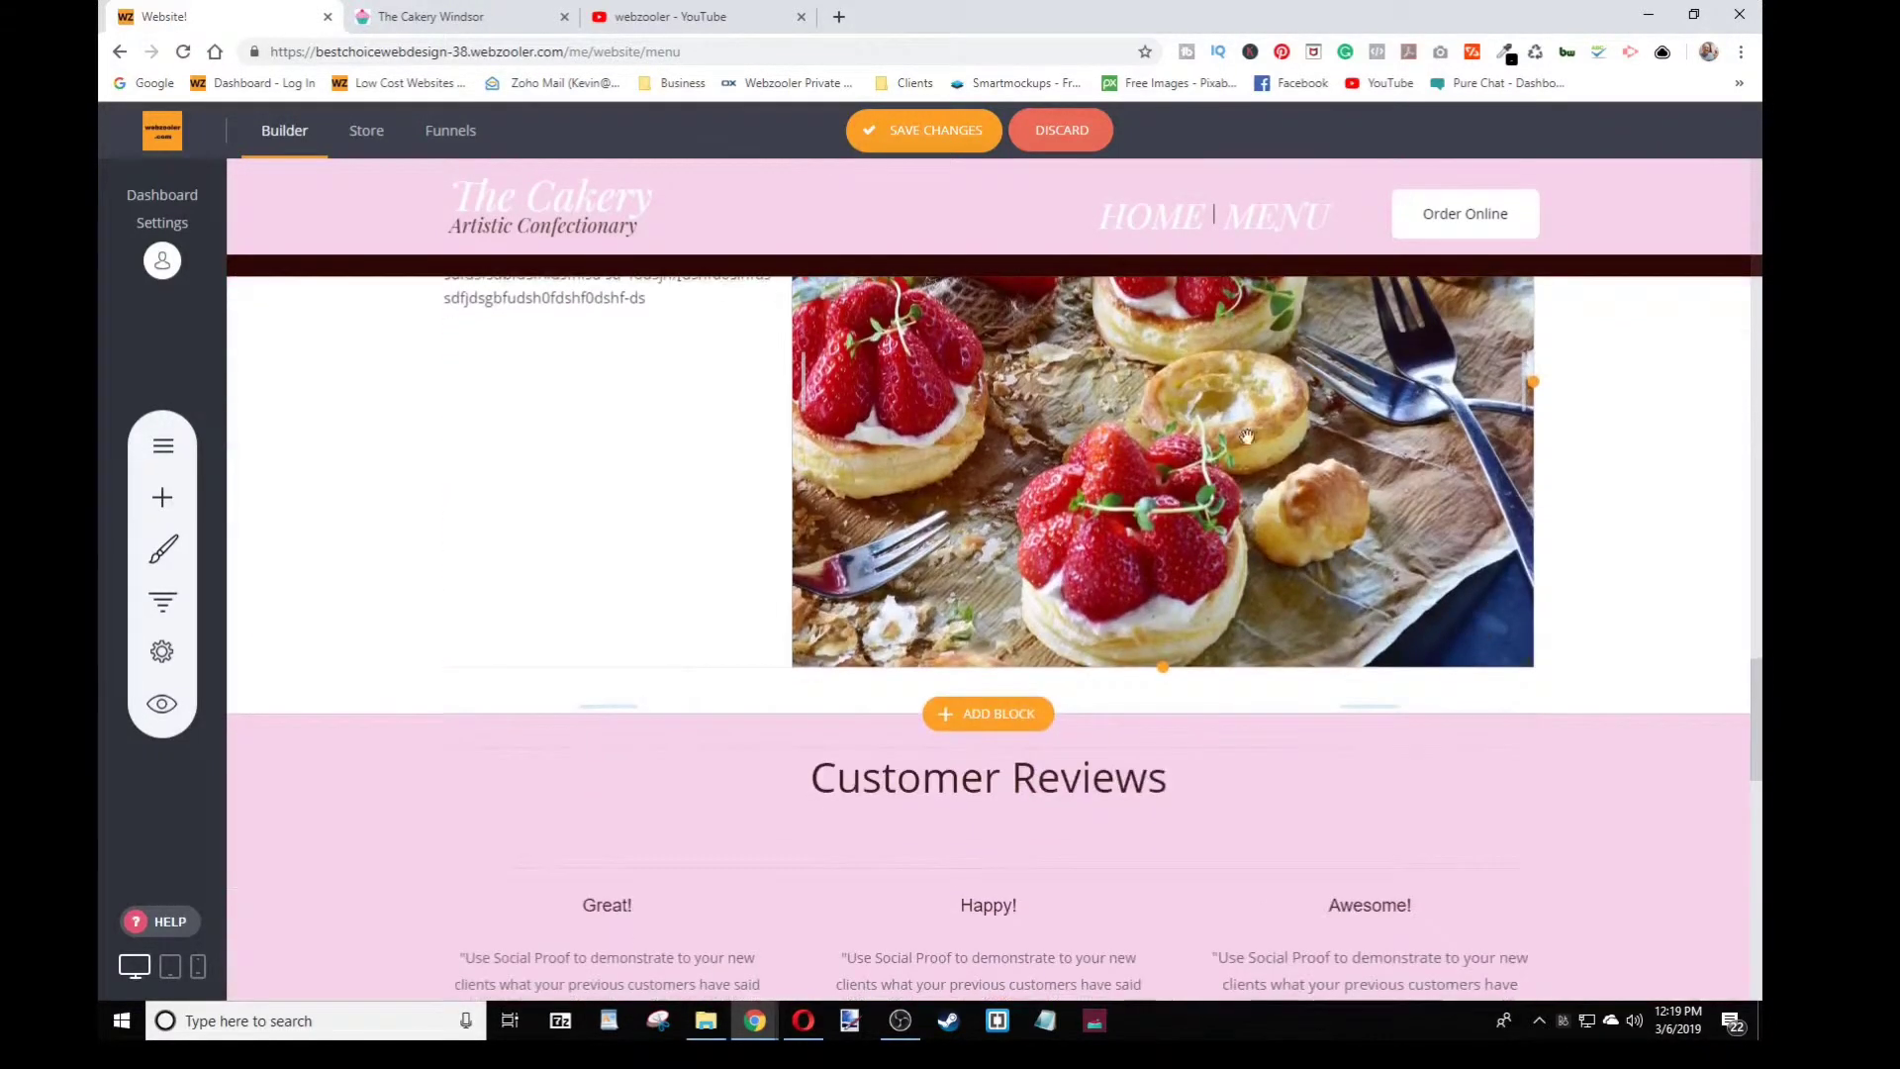
{"action": "scroll", "coordinate": [1247, 436], "scroll_direction": "up", "scroll_amount": 3}
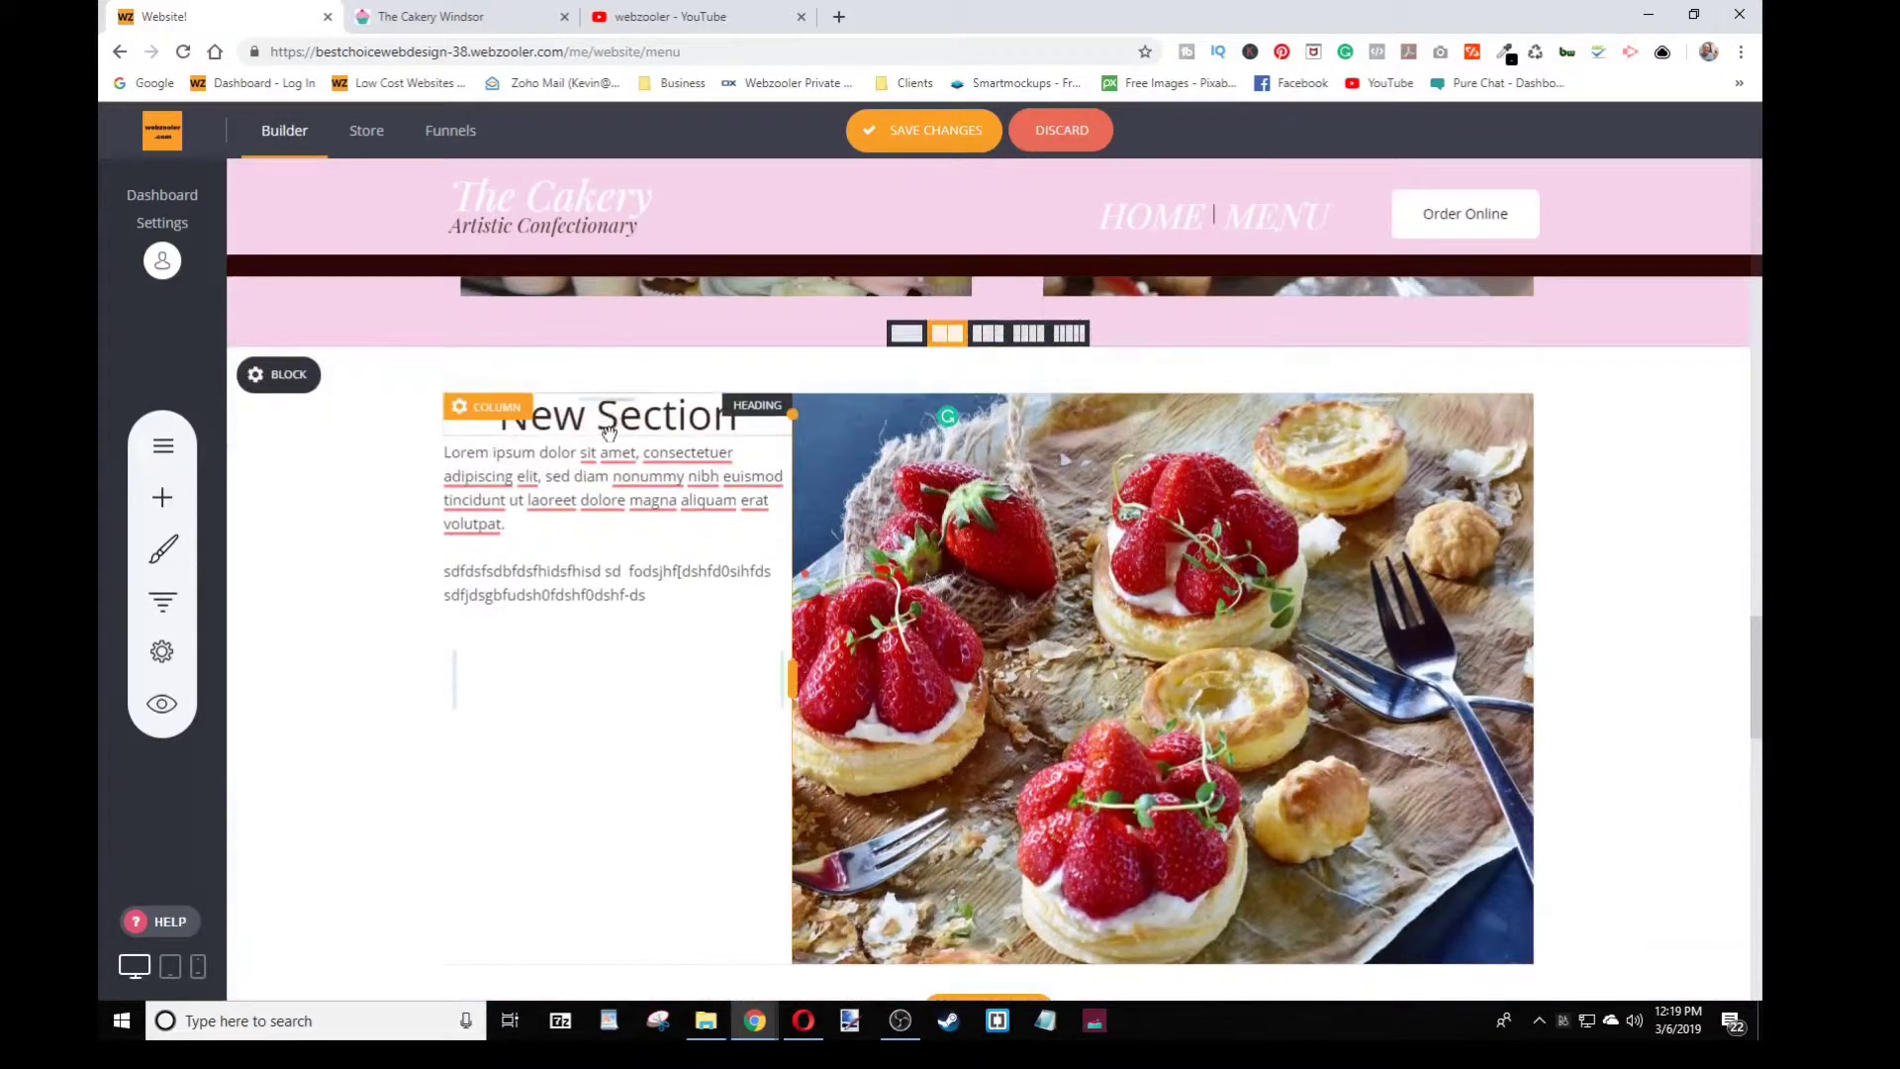
{"action": "scroll", "coordinate": [989, 544], "scroll_direction": "up", "scroll_amount": 3}
{"action": "scroll", "coordinate": [1188, 594], "scroll_direction": "down", "scroll_amount": 3}
{"action": "scroll", "coordinate": [1358, 647], "scroll_direction": "up", "scroll_amount": 2}
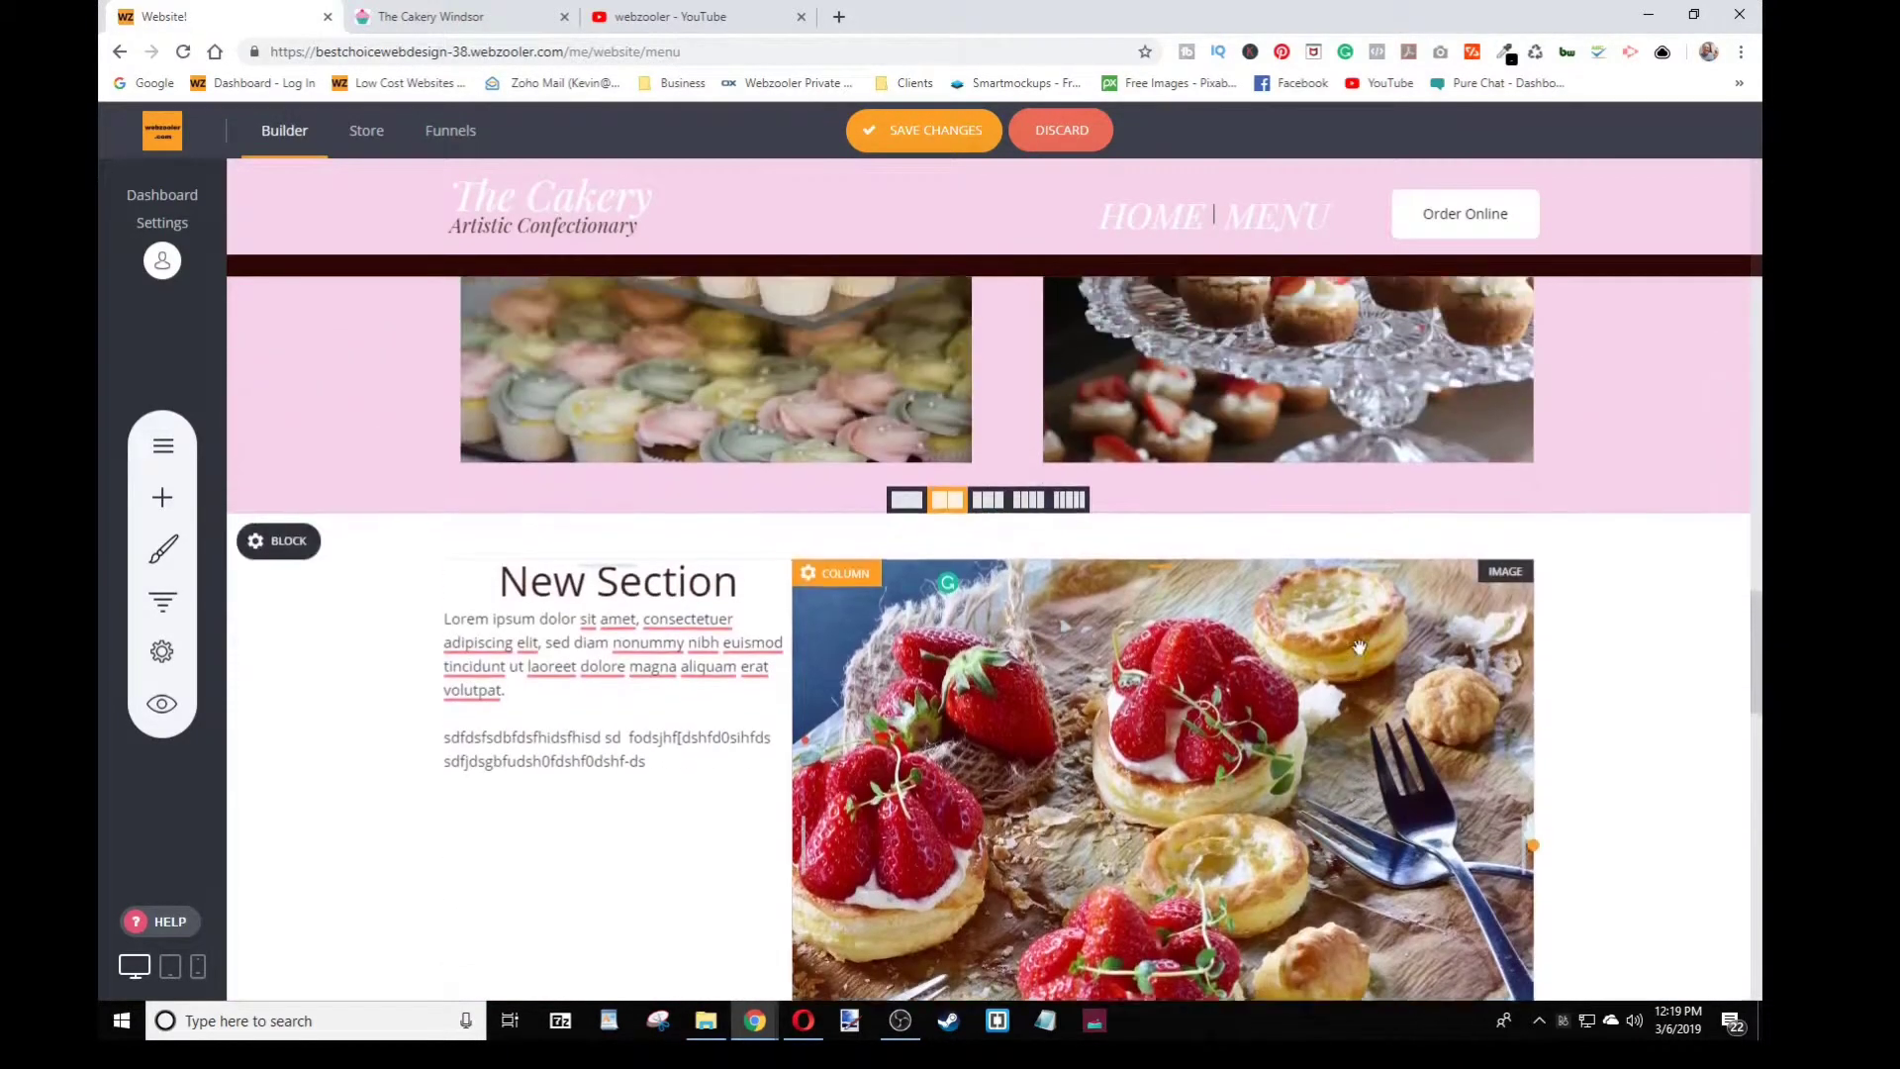
{"action": "scroll", "coordinate": [1359, 647], "scroll_direction": "up", "scroll_amount": 1}
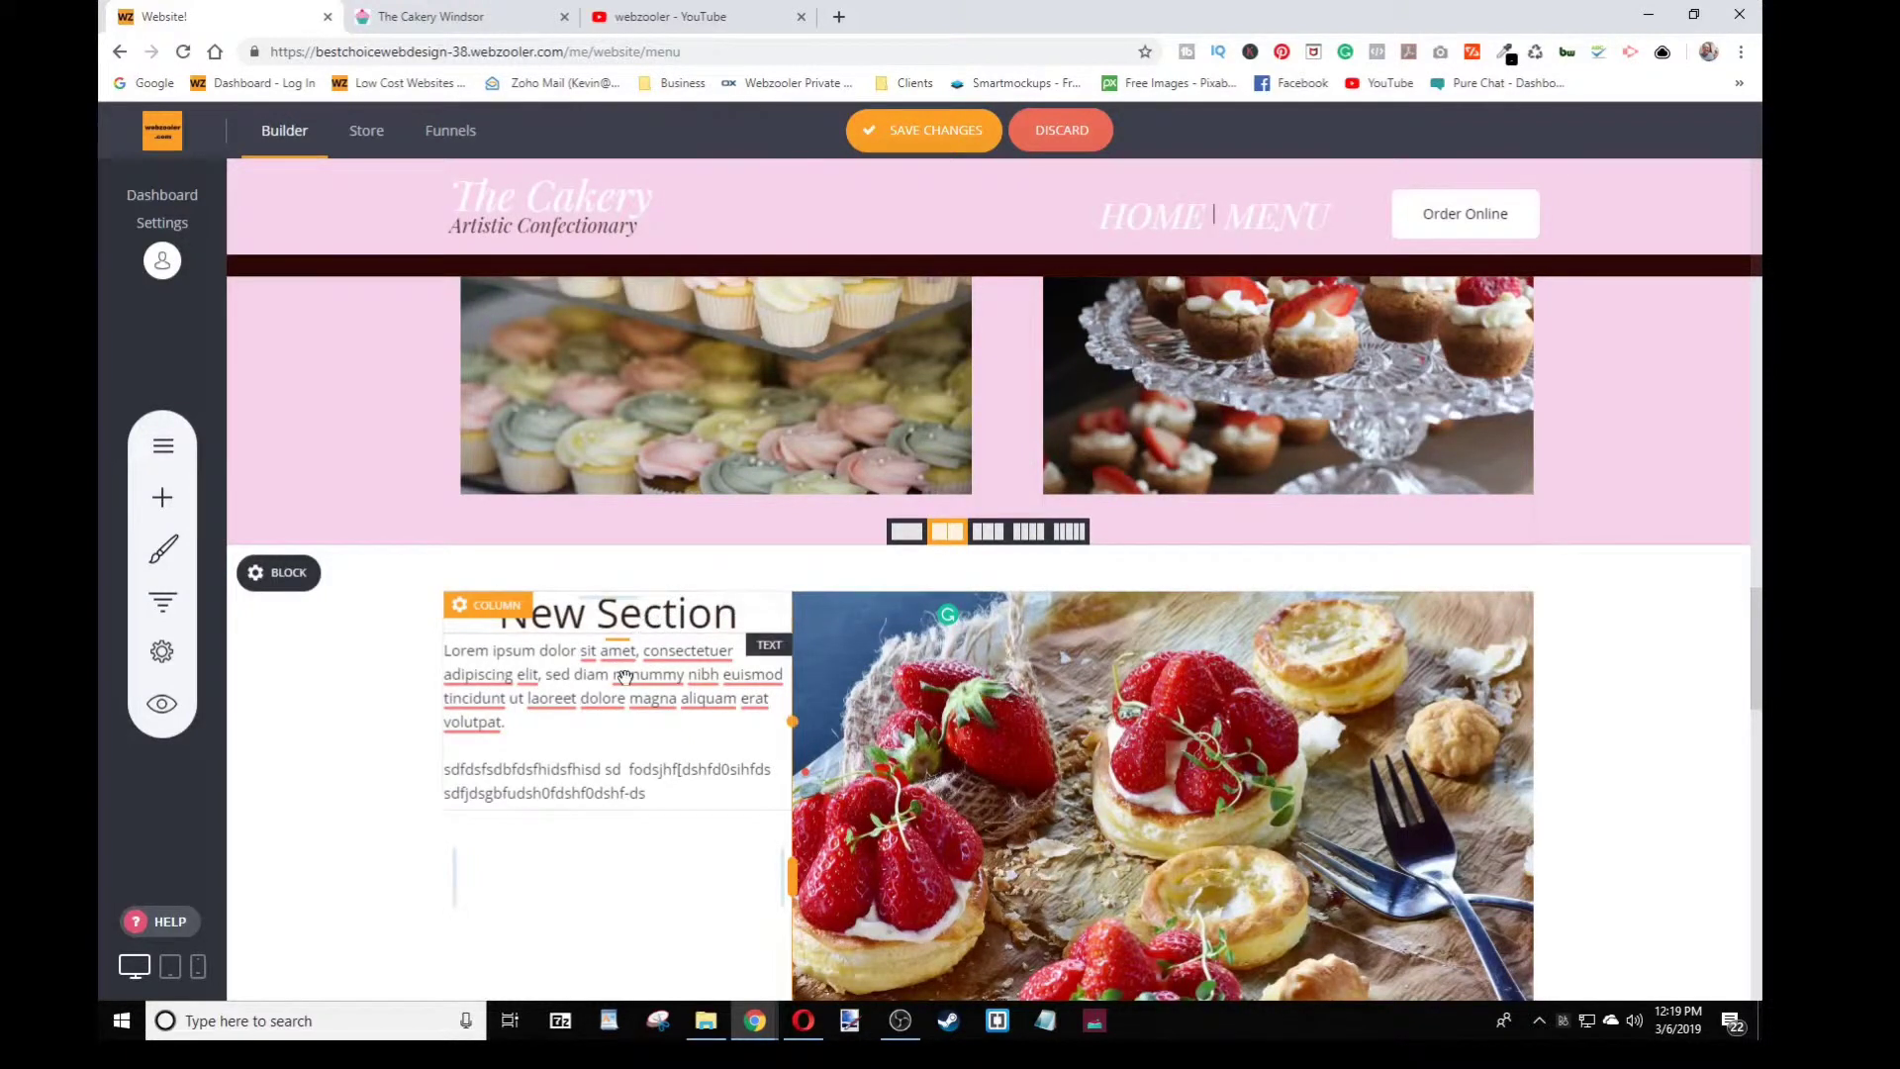
Insert a spacer between the New Section heading and the text paragraph below it
{"action": "left_click", "coordinate": [170, 505]}
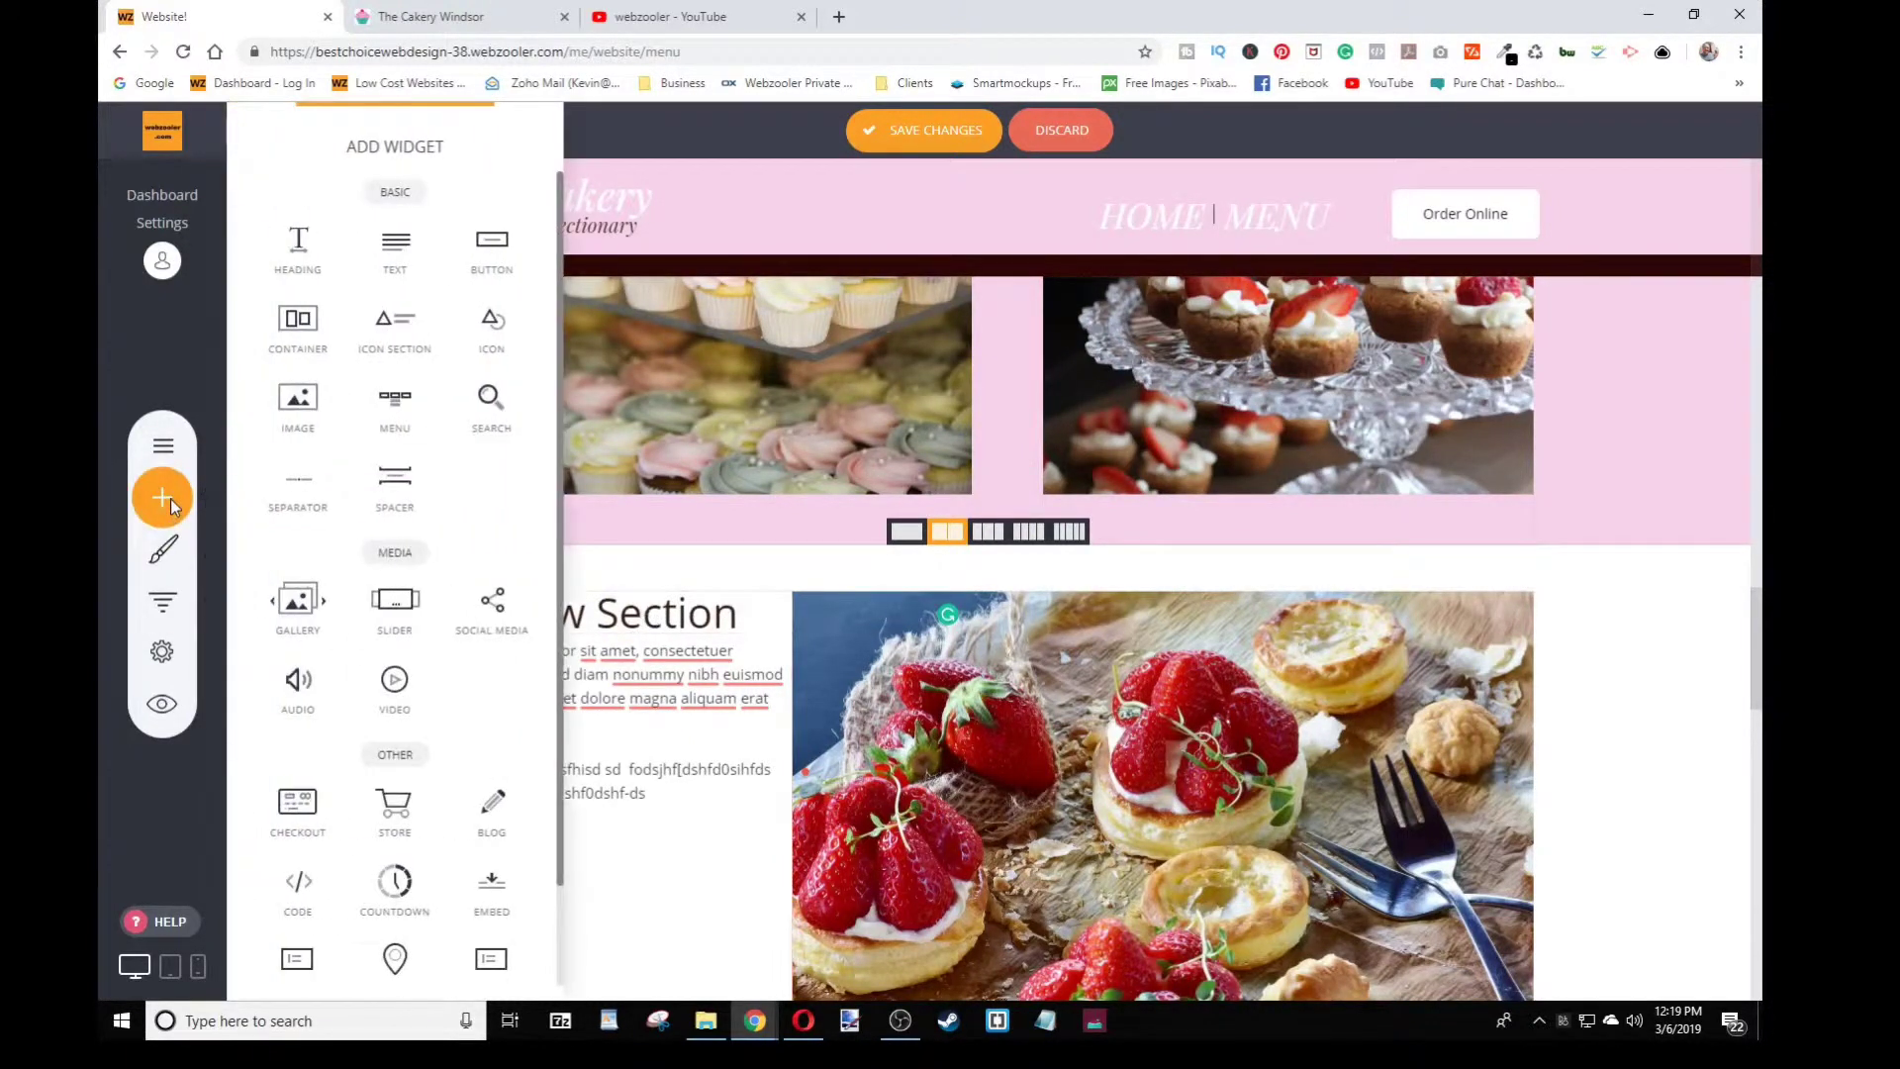
{"action": "left_click_drag", "start_coordinate": [442, 510], "coordinate": [620, 666]}
{"action": "scroll", "coordinate": [1153, 670], "scroll_direction": "down", "scroll_amount": 2}
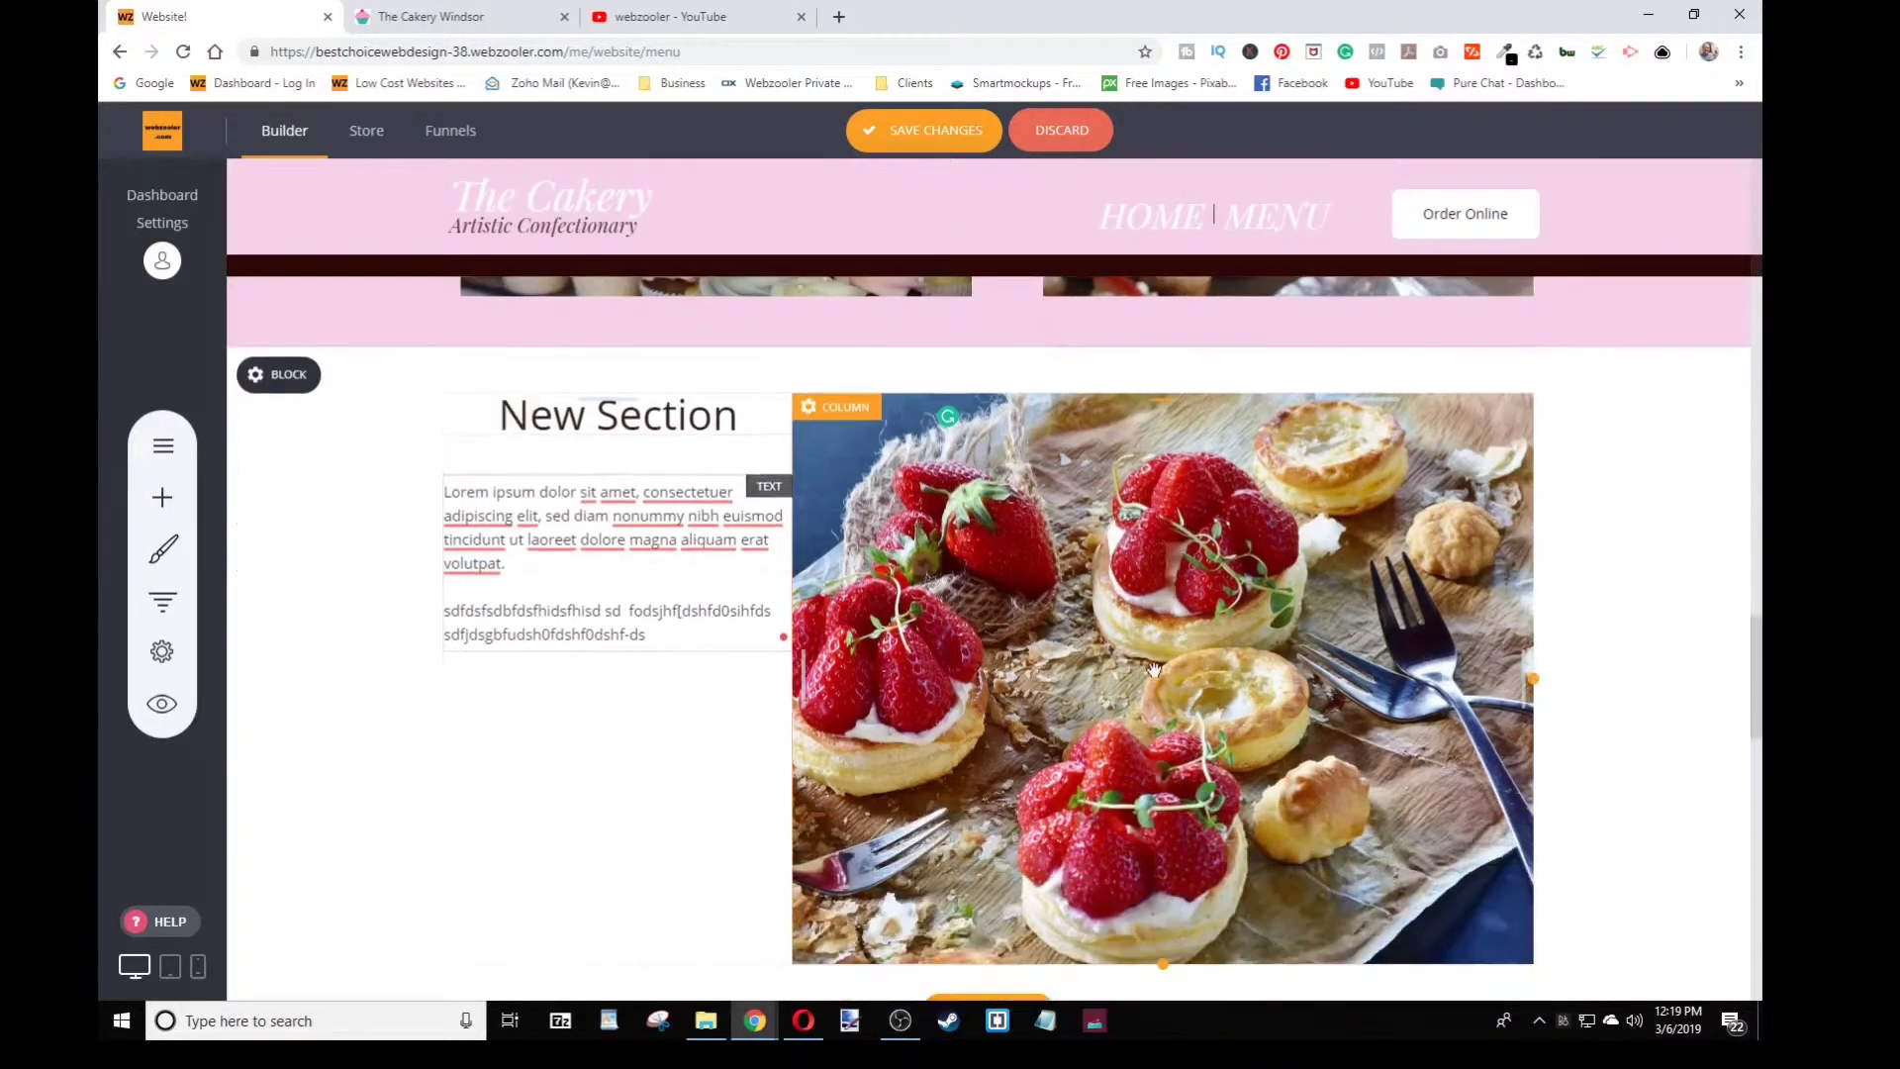
Add an image widget directly below the text paragraph in the New Section block's first column
{"action": "scroll", "coordinate": [1153, 670], "scroll_direction": "down", "scroll_amount": 1}
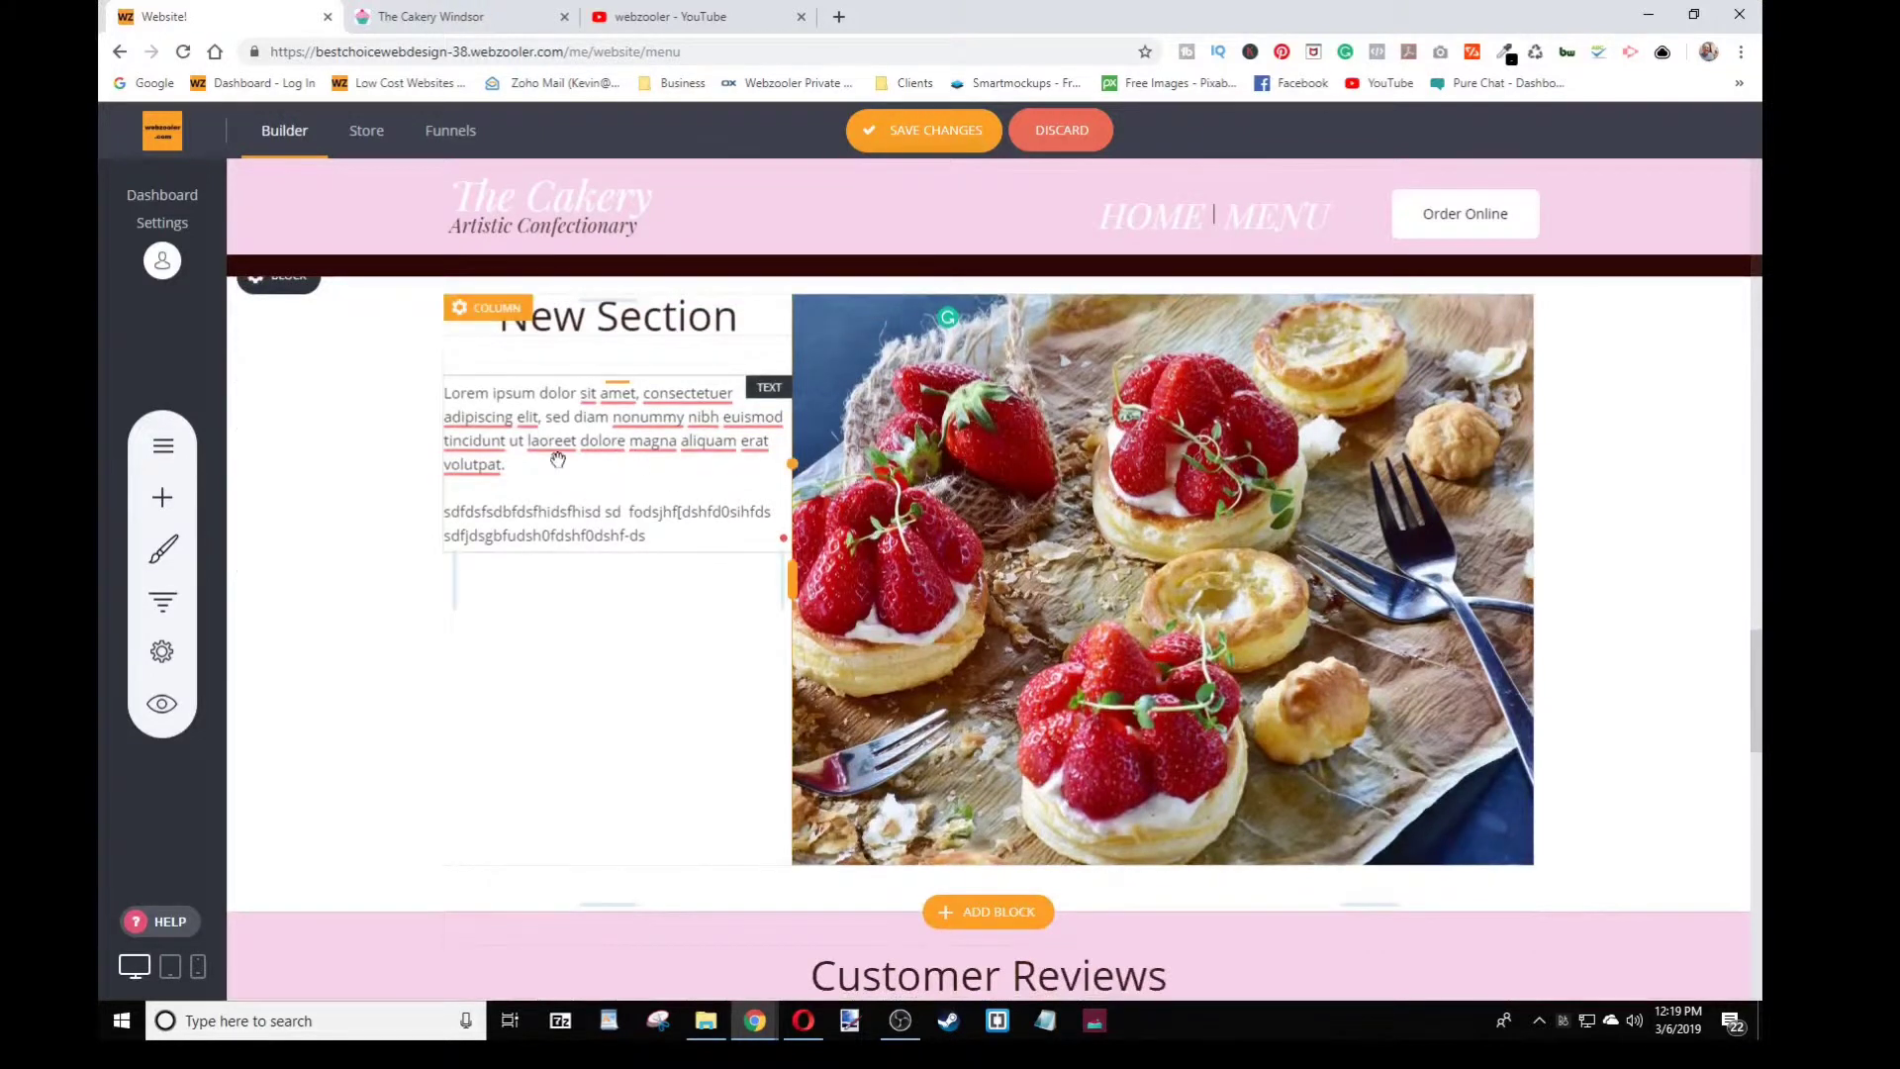
{"action": "scroll", "coordinate": [558, 459], "scroll_direction": "up", "scroll_amount": 2}
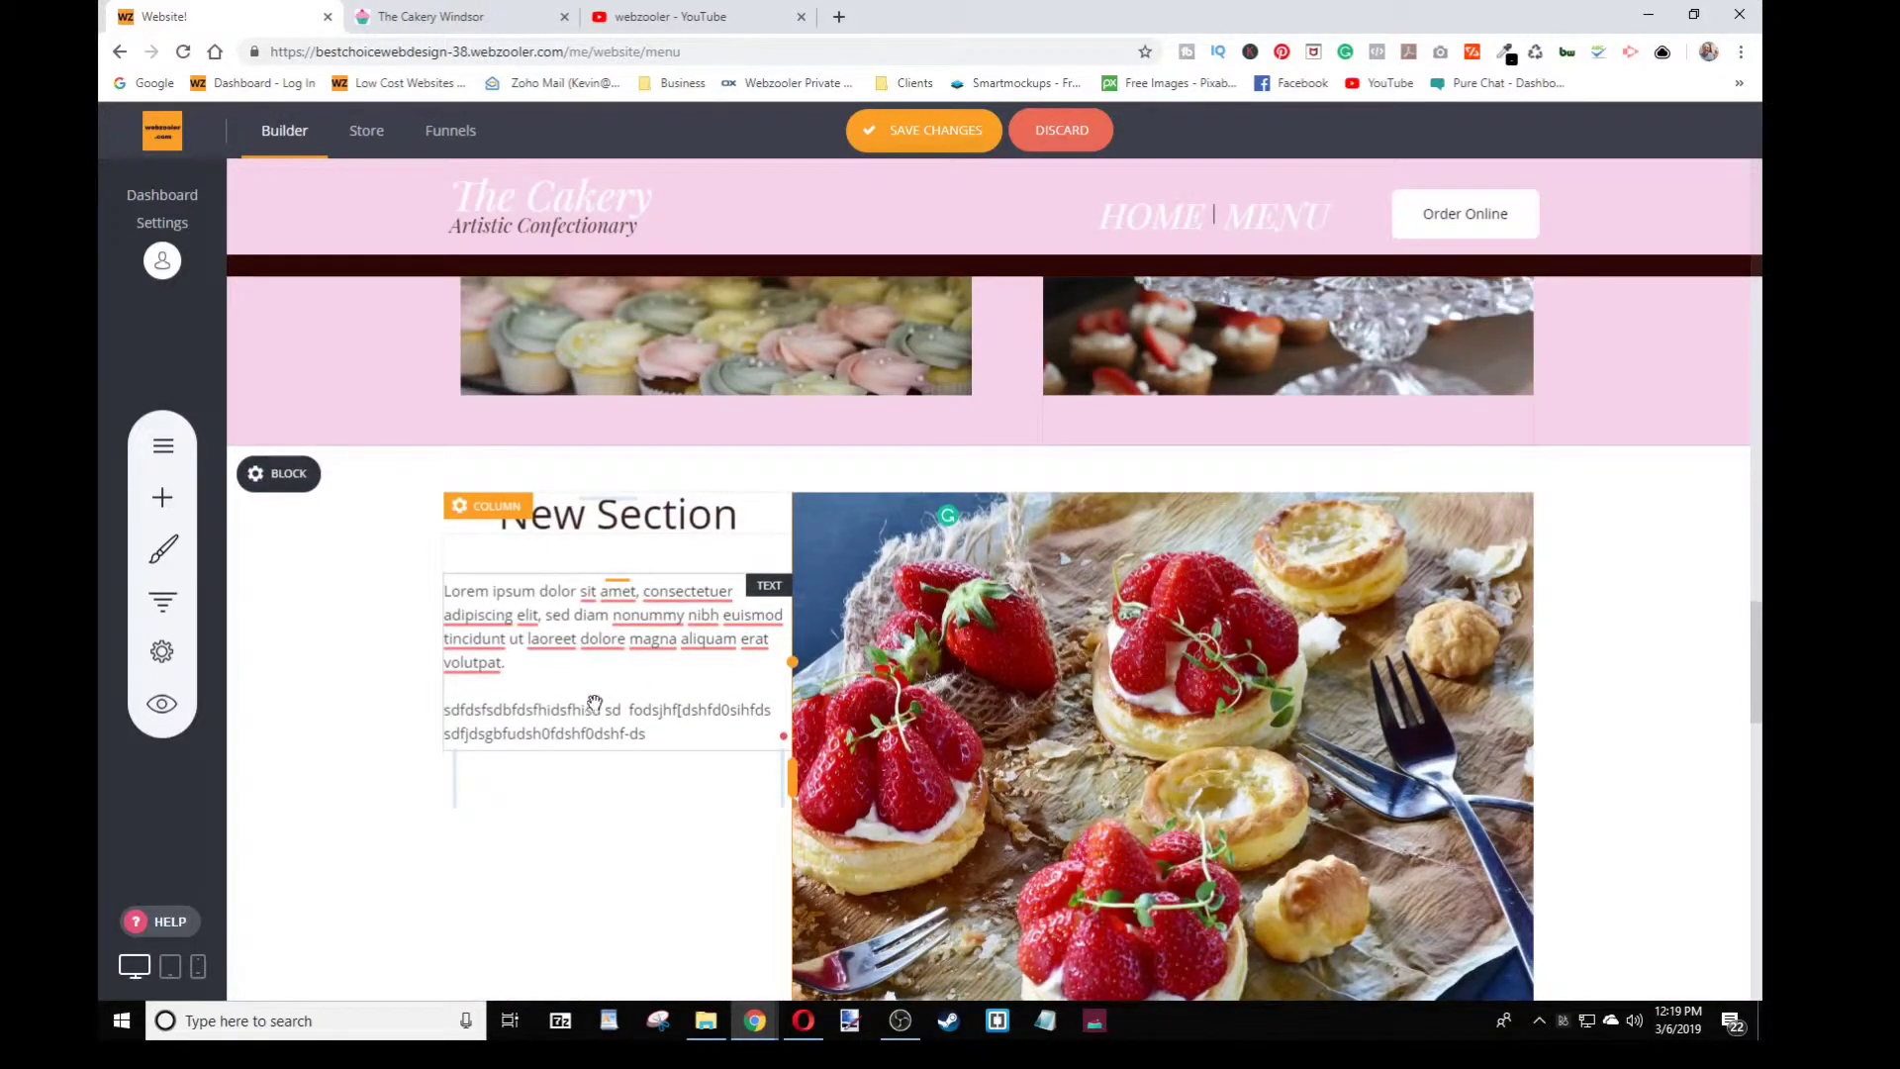
{"action": "left_click", "coordinate": [164, 510]}
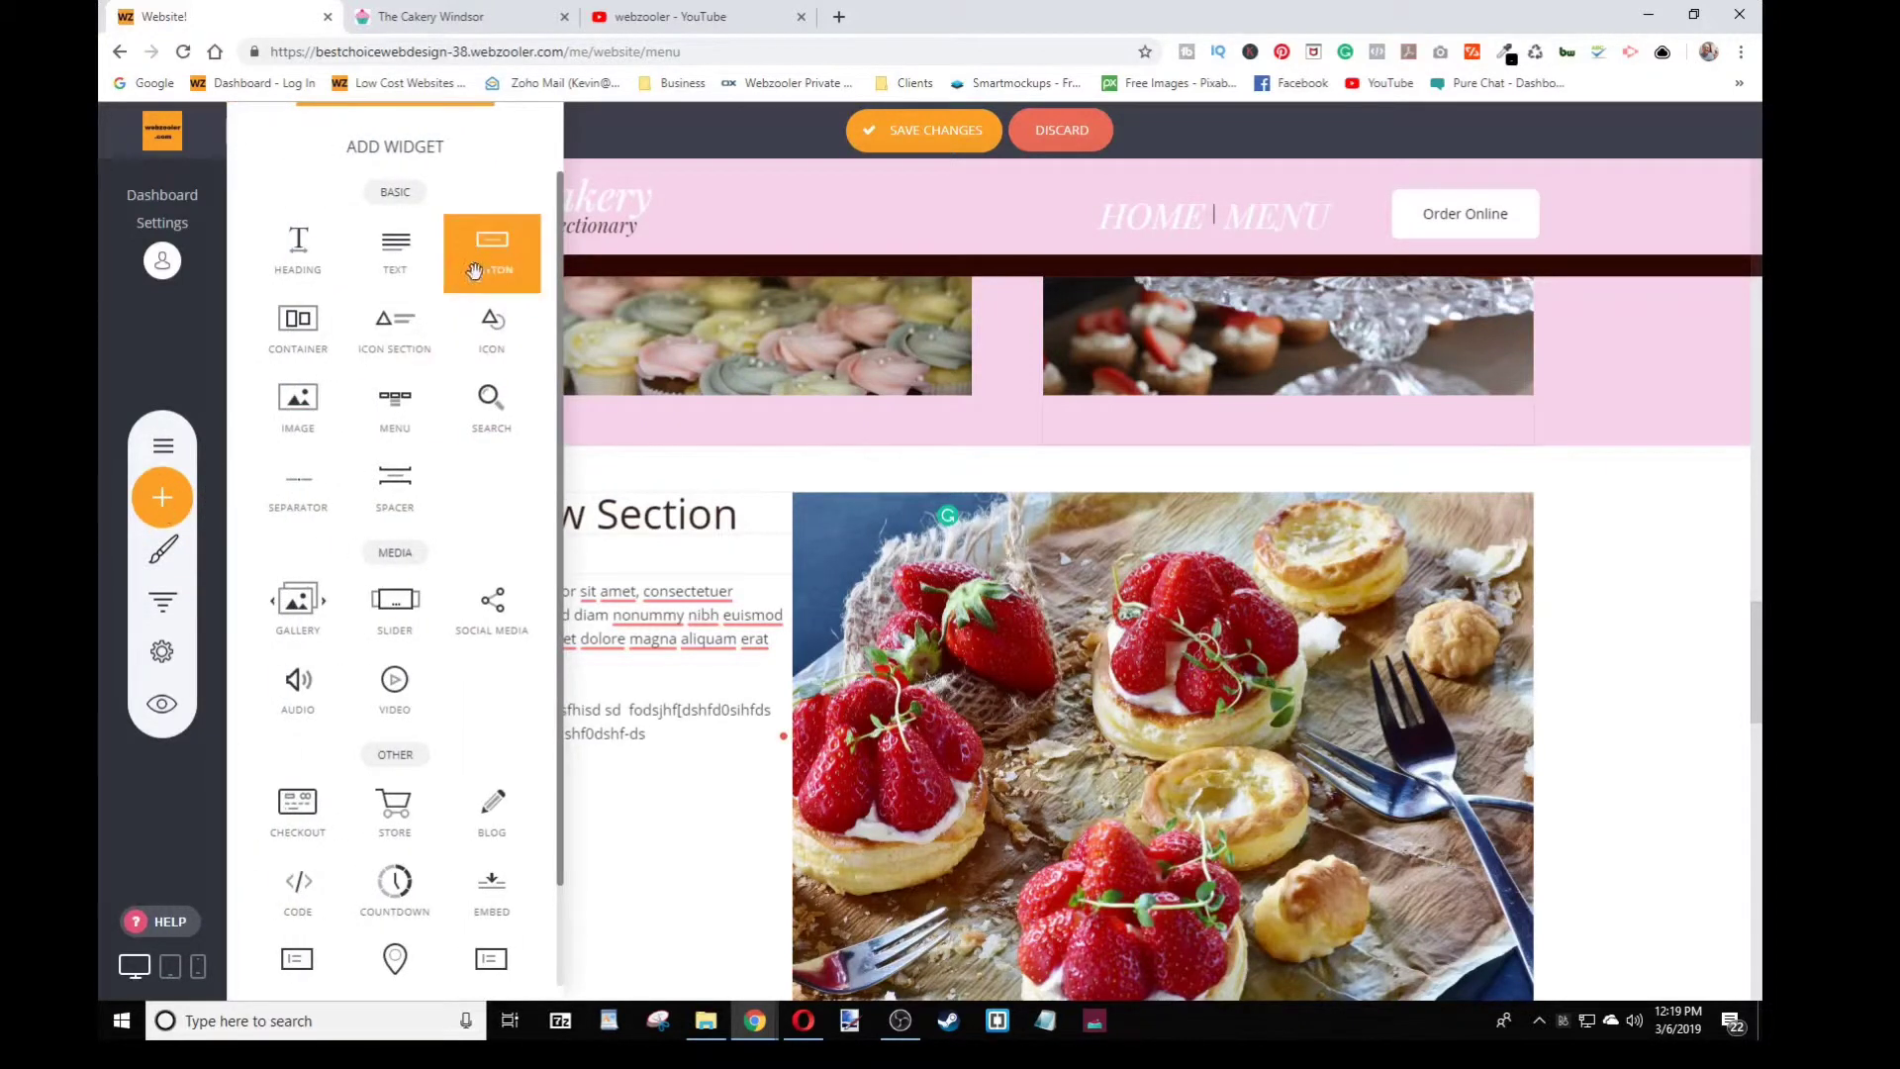
{"action": "scroll", "coordinate": [396, 465], "scroll_direction": "down", "scroll_amount": 1}
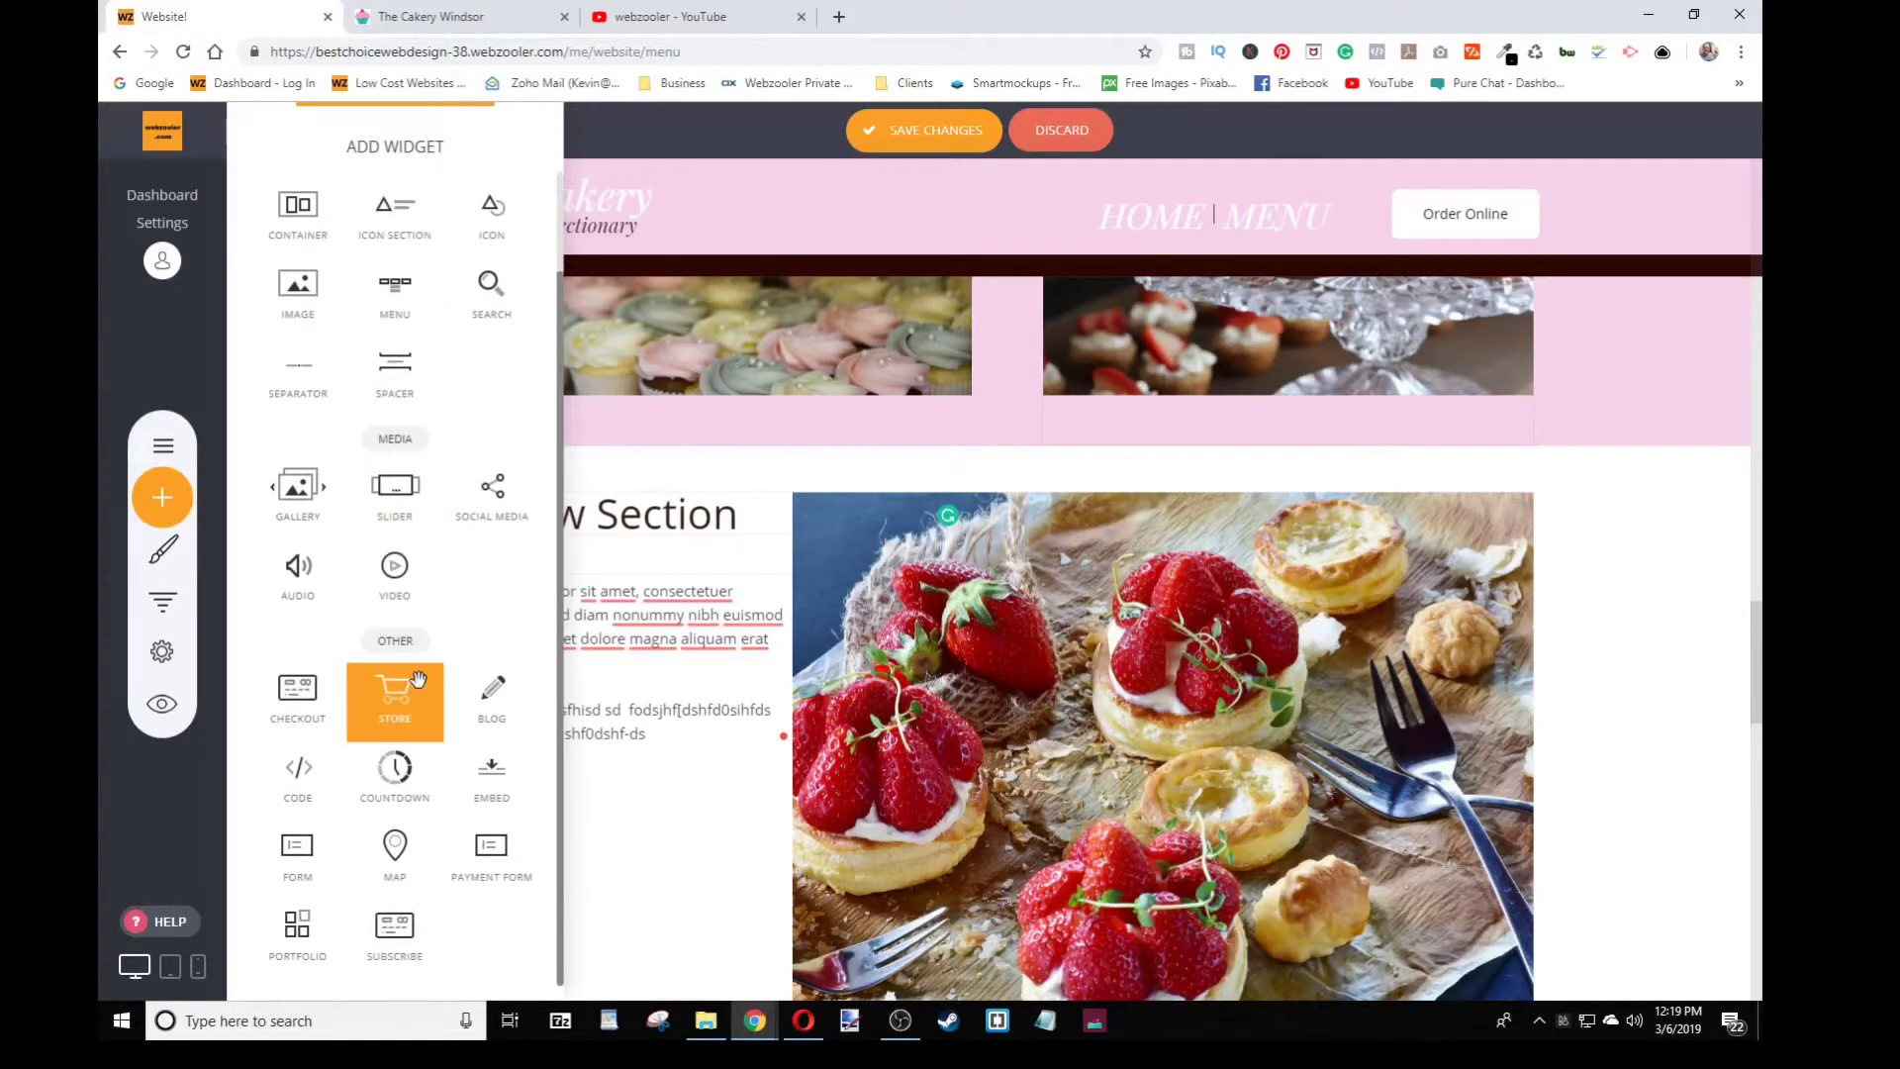
{"action": "scroll", "coordinate": [395, 693], "scroll_direction": "up", "scroll_amount": 1}
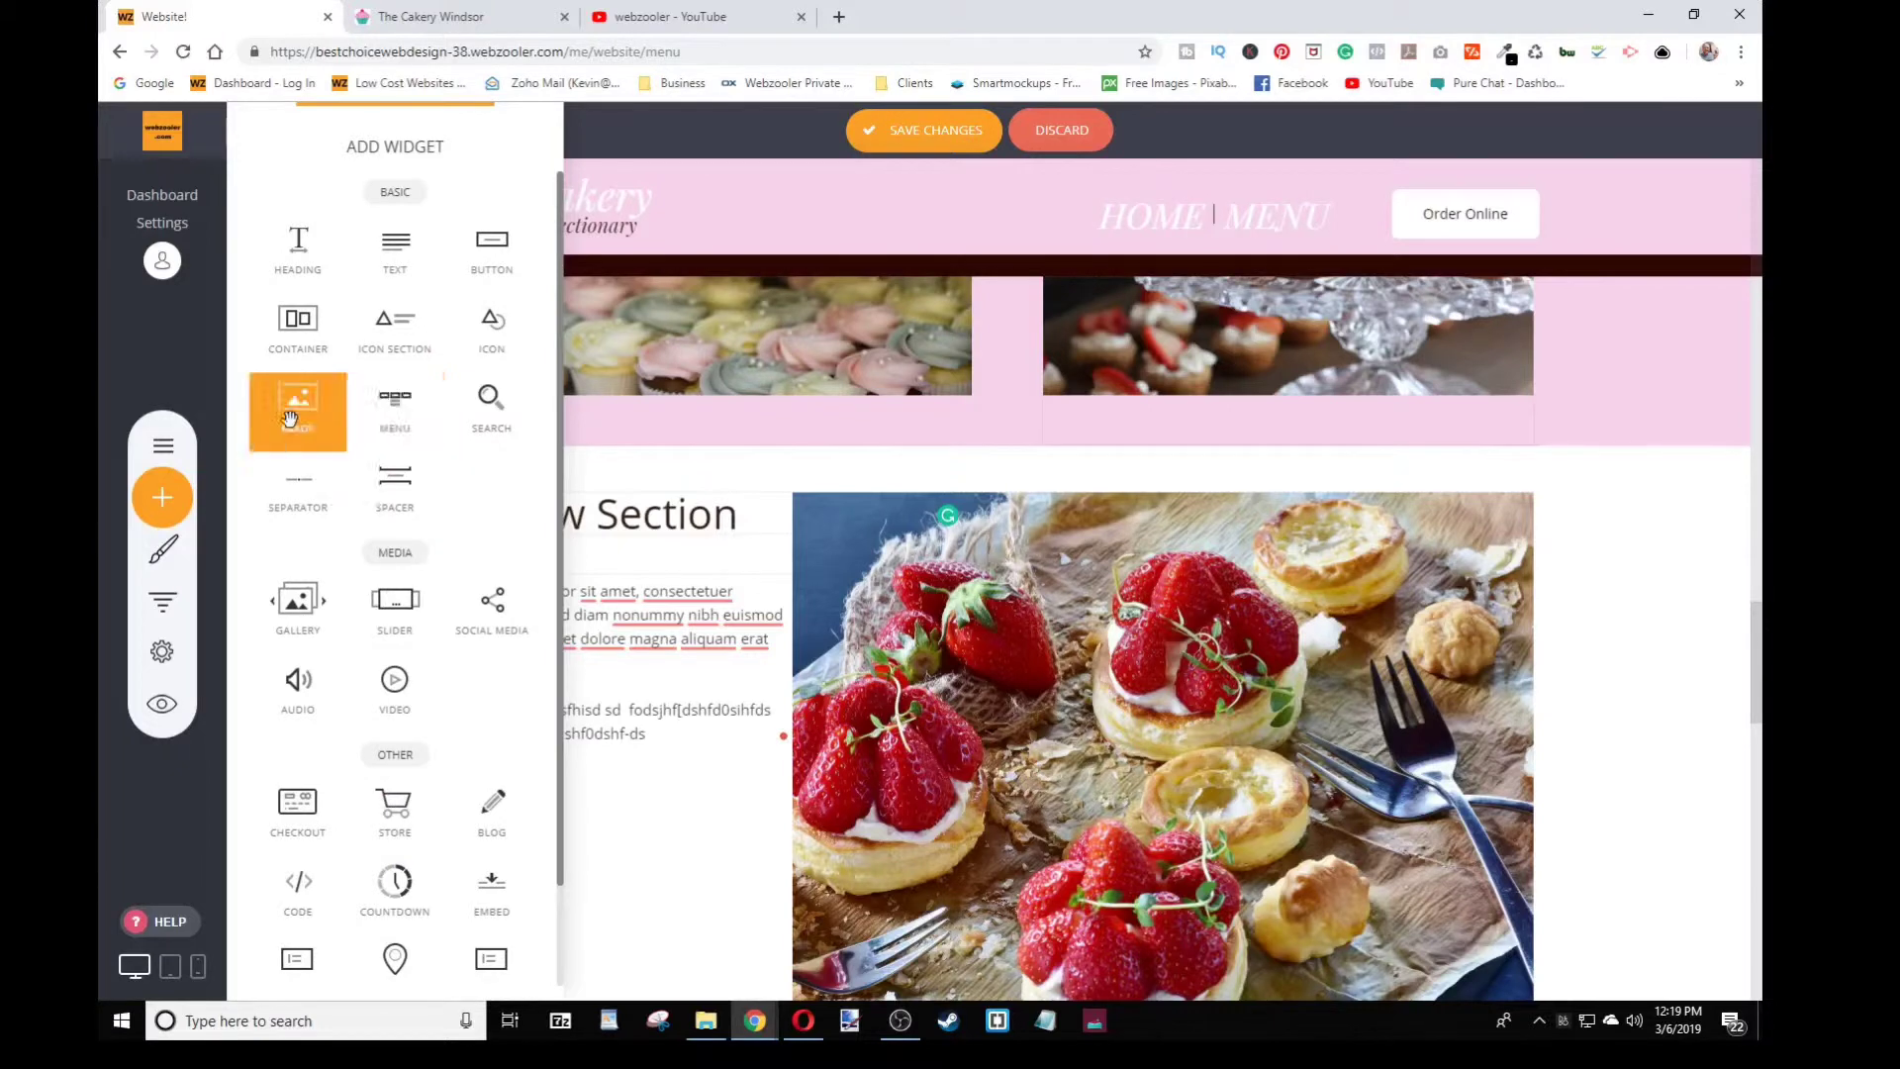
{"action": "left_click_drag", "start_coordinate": [297, 406], "coordinate": [608, 732]}
Fill the new image widget with the photo of layered cake slices topped with berries and whipped cream, stretched to fill its container
{"action": "left_click", "coordinate": [1059, 526]}
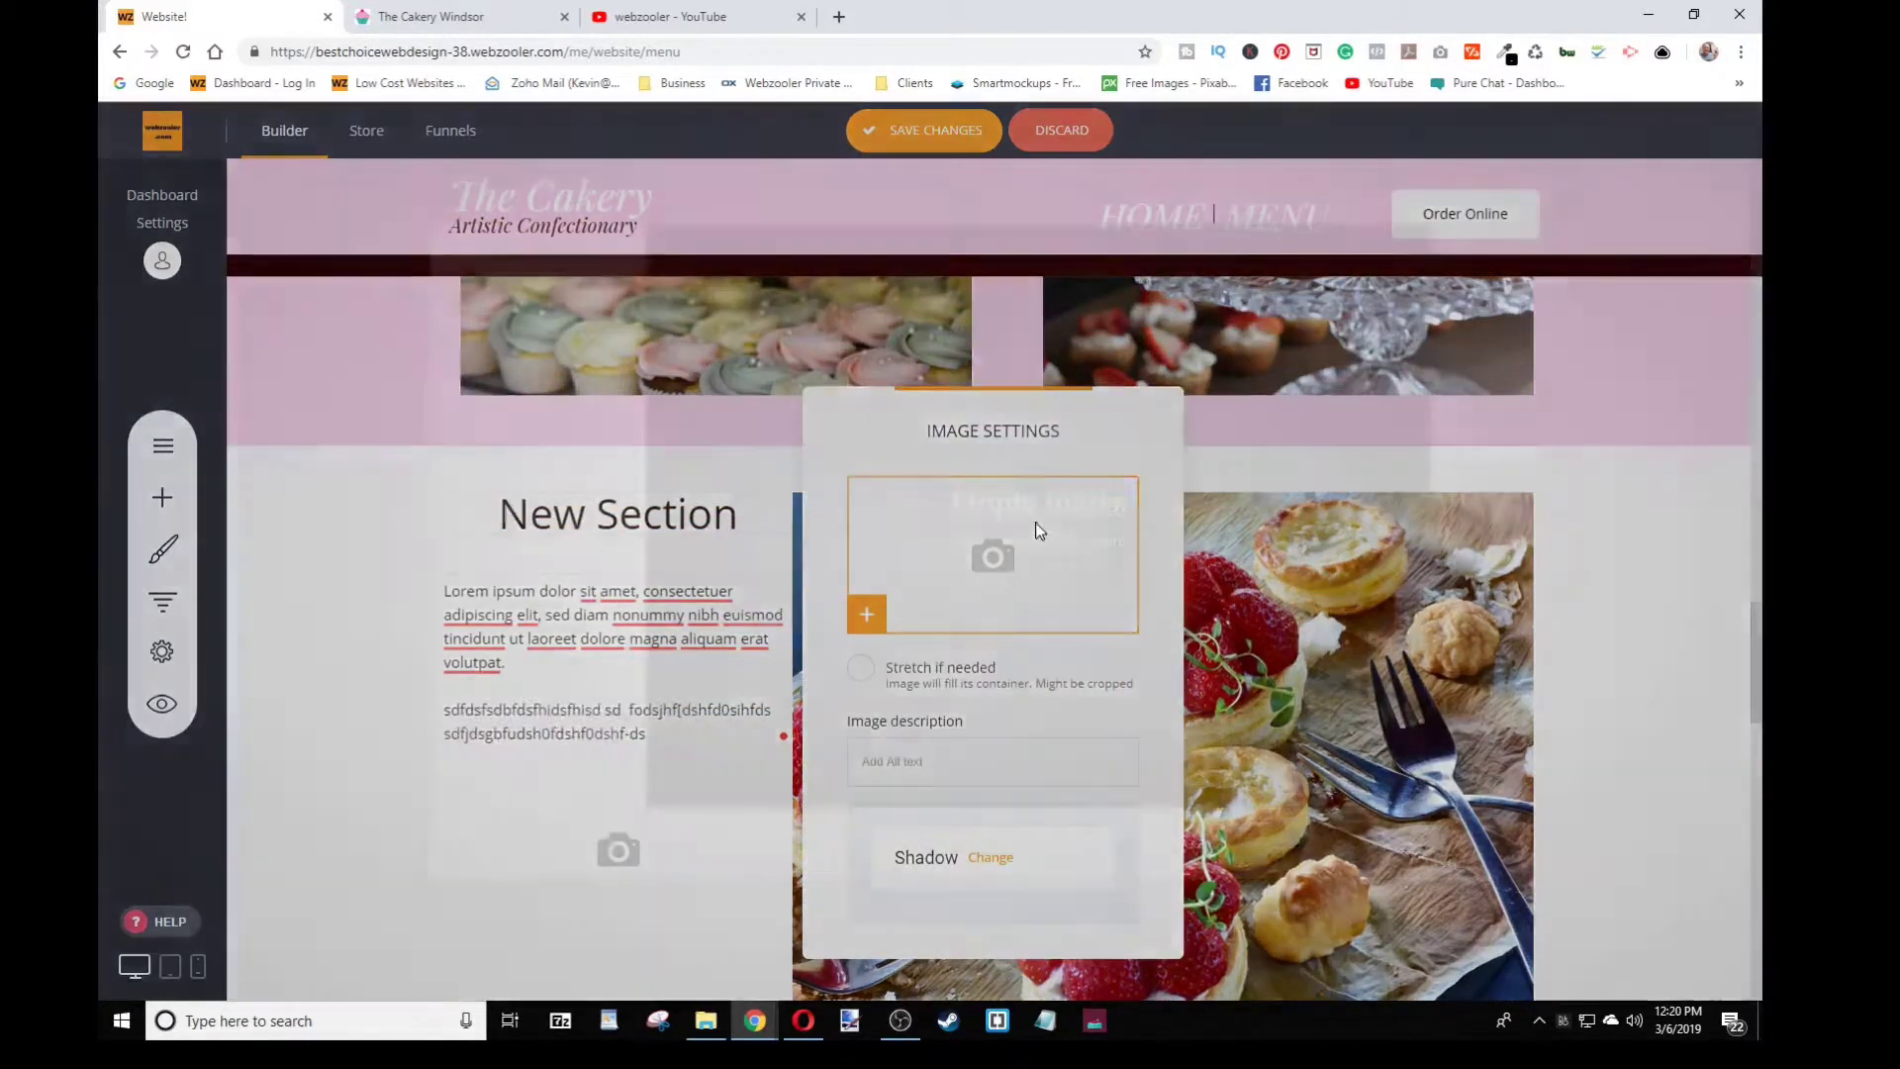
{"action": "scroll", "coordinate": [1015, 564], "scroll_direction": "down", "scroll_amount": 1}
{"action": "scroll", "coordinate": [1015, 564], "scroll_direction": "down", "scroll_amount": 1}
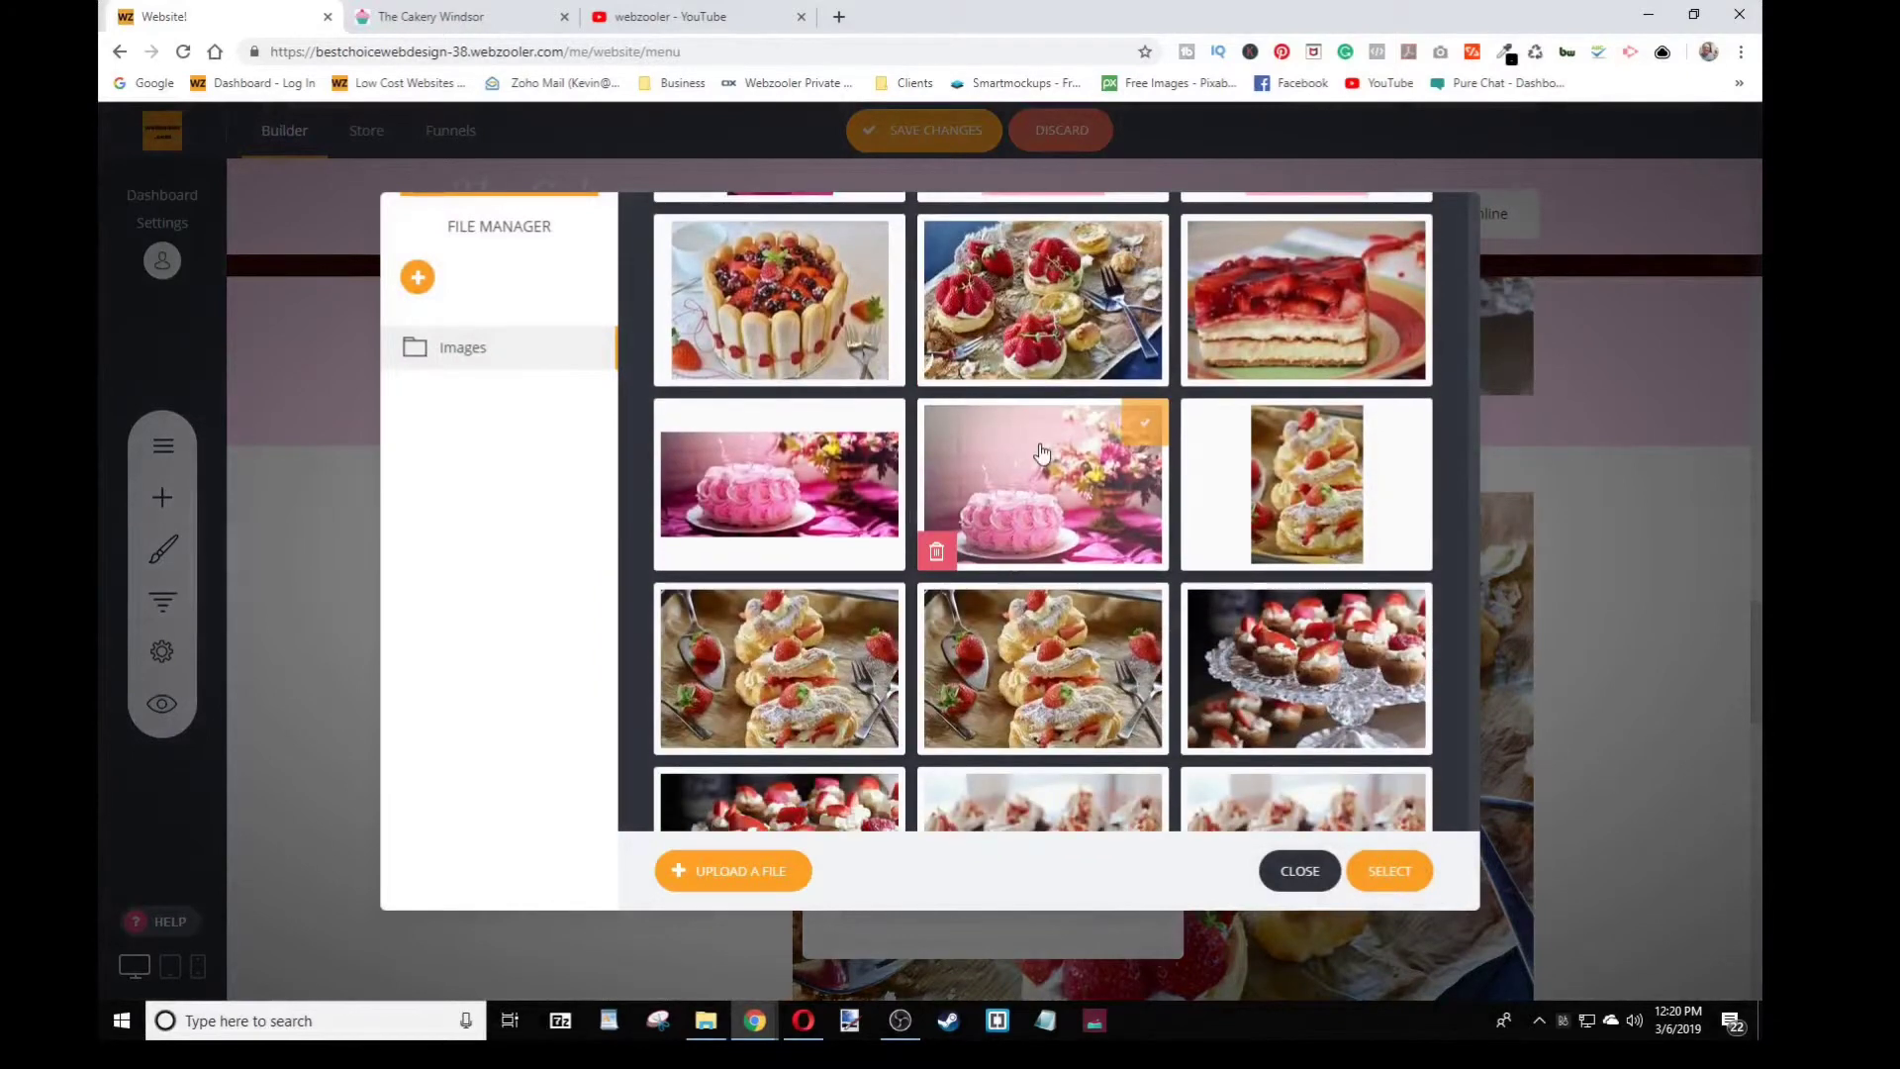
{"action": "left_click", "coordinate": [1042, 452]}
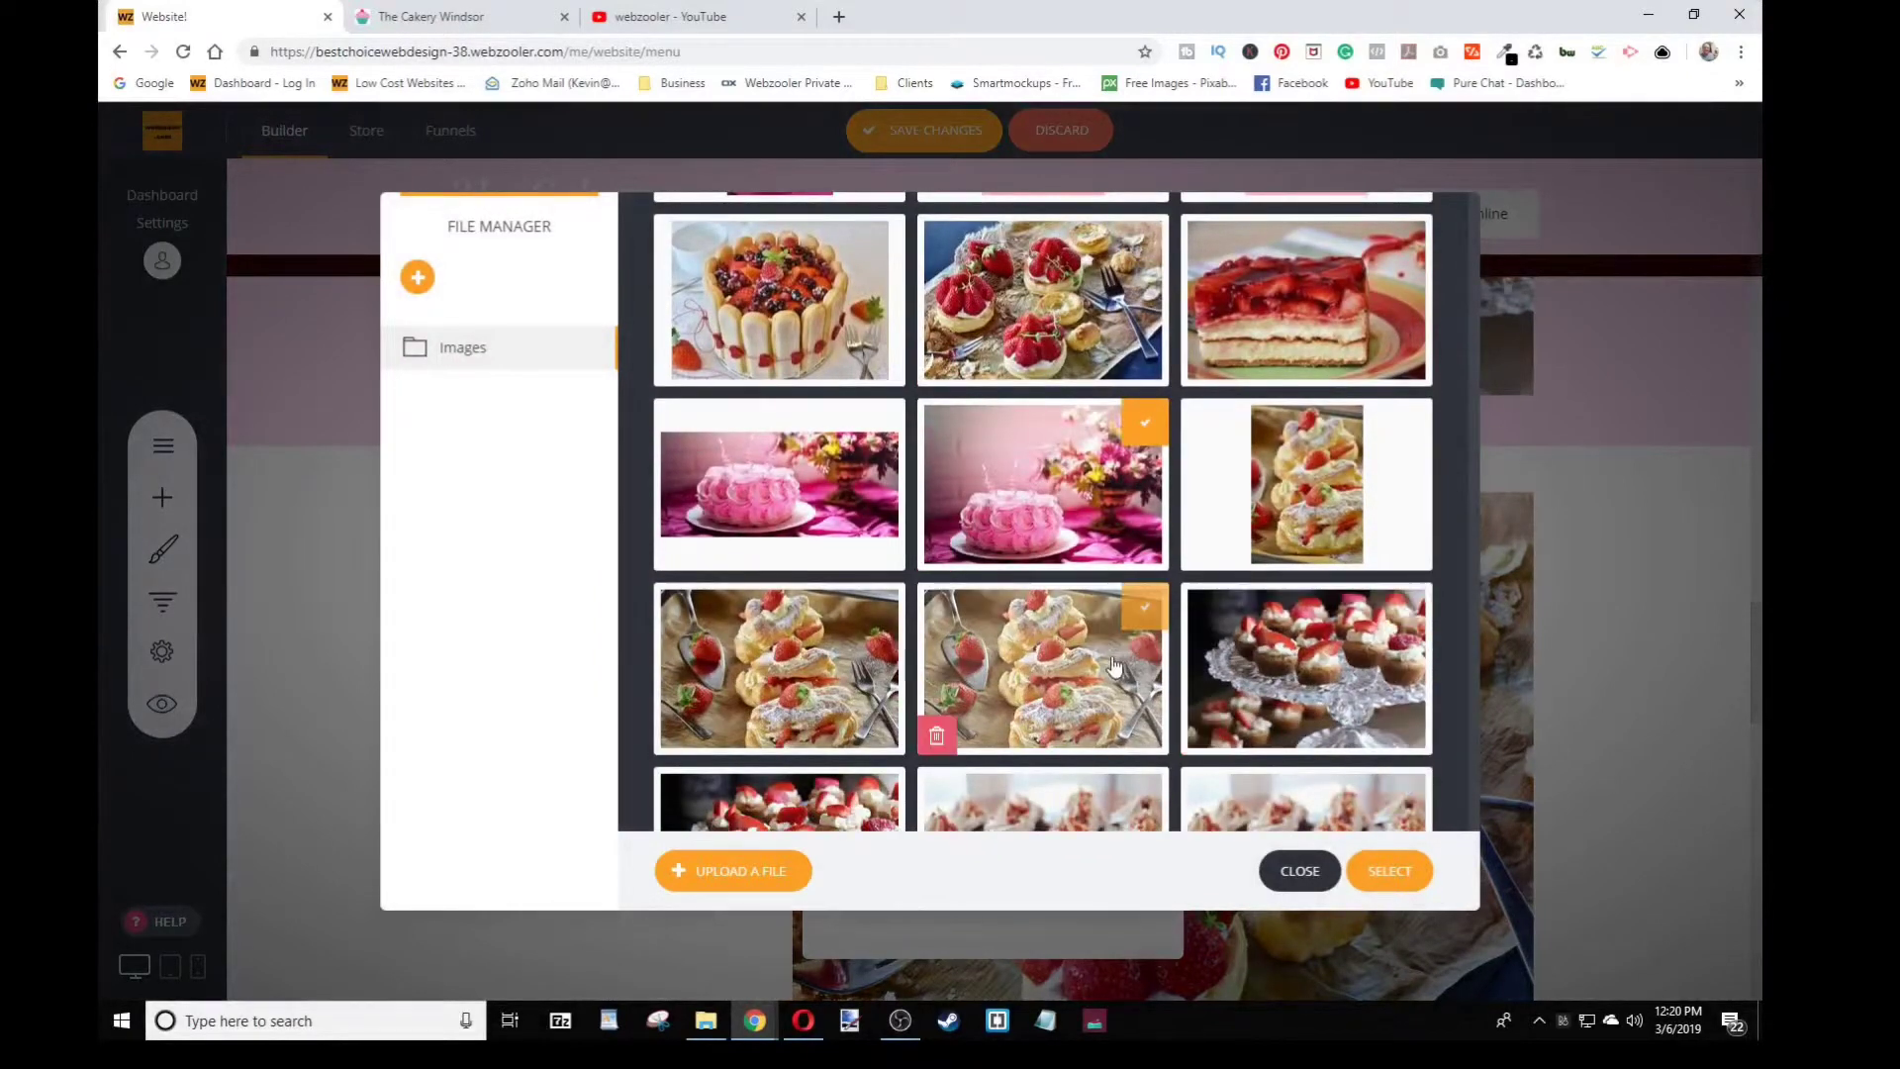
{"action": "scroll", "coordinate": [1009, 686], "scroll_direction": "down", "scroll_amount": 1}
{"action": "scroll", "coordinate": [1009, 686], "scroll_direction": "down", "scroll_amount": 5}
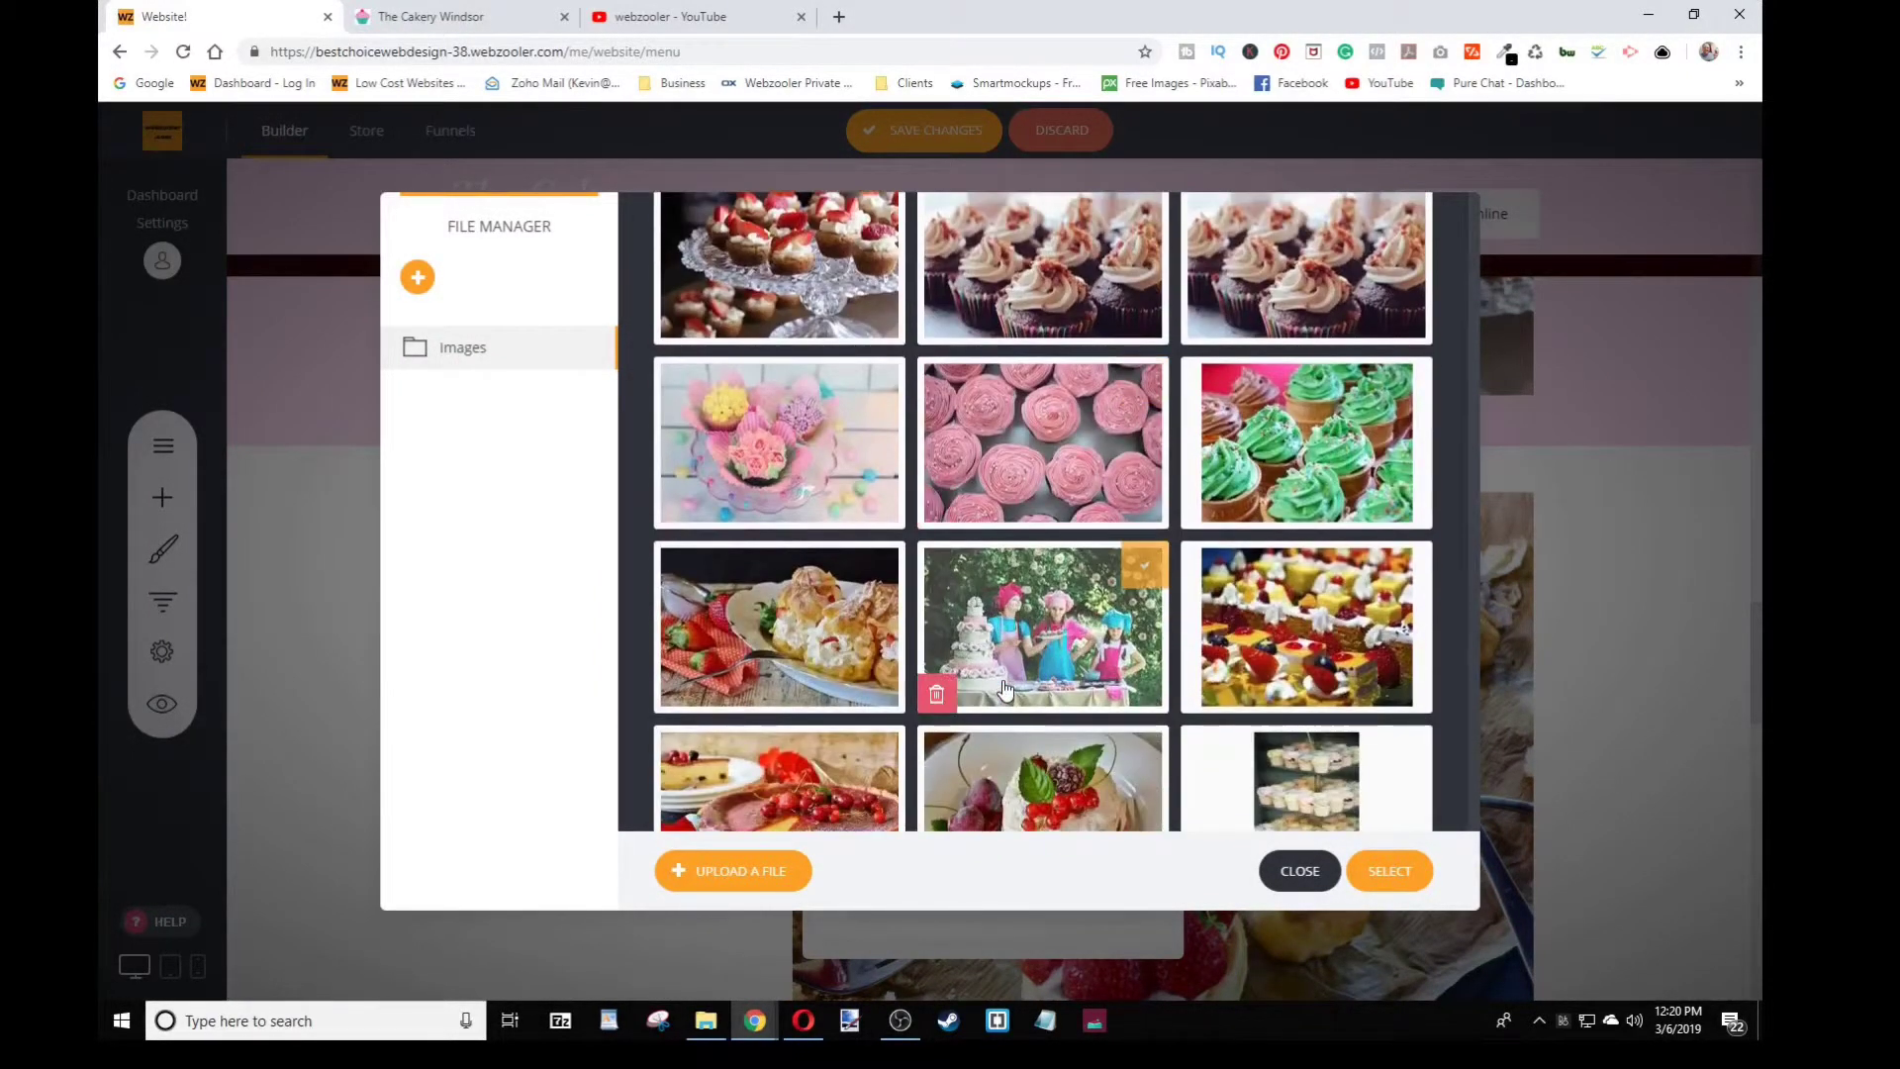
{"action": "scroll", "coordinate": [1005, 685], "scroll_direction": "down", "scroll_amount": 2}
{"action": "scroll", "coordinate": [1005, 686], "scroll_direction": "down", "scroll_amount": 1}
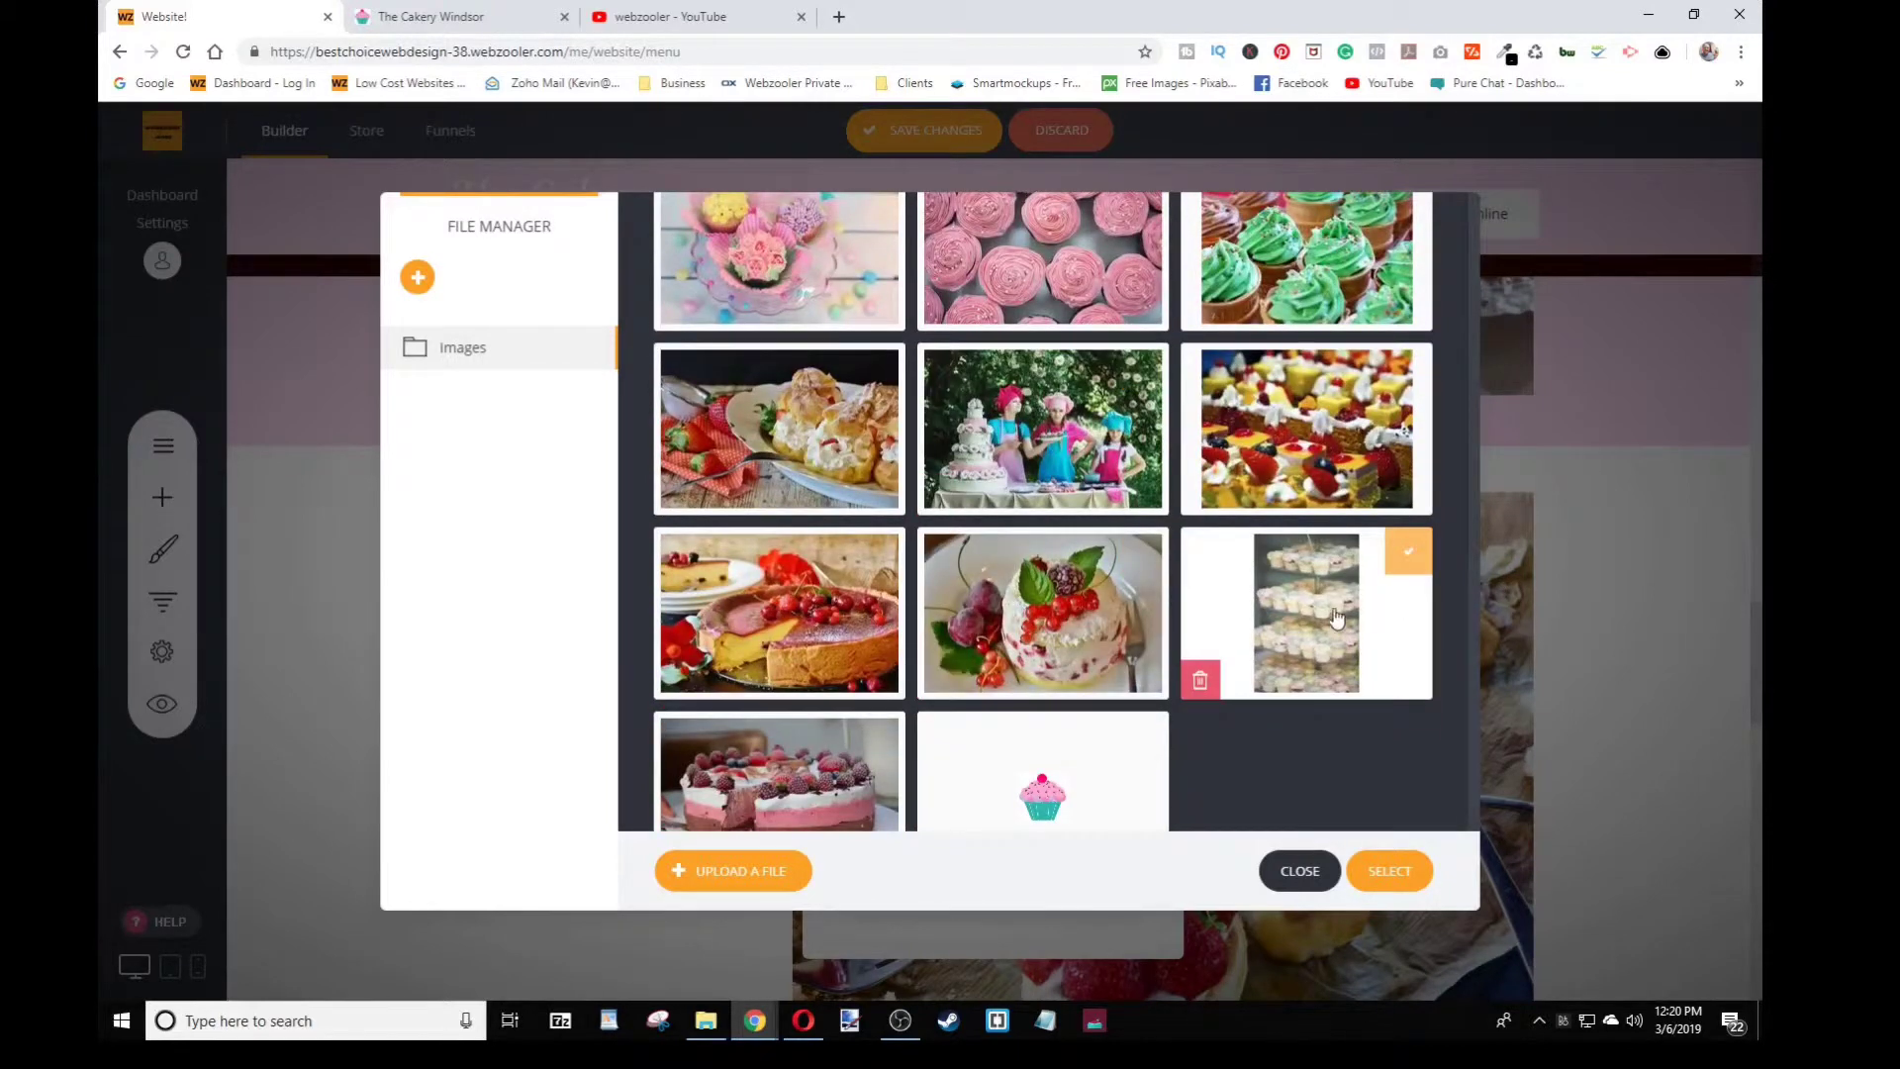
{"action": "scroll", "coordinate": [1336, 617], "scroll_direction": "up", "scroll_amount": 4}
{"action": "left_click", "coordinate": [1313, 710]}
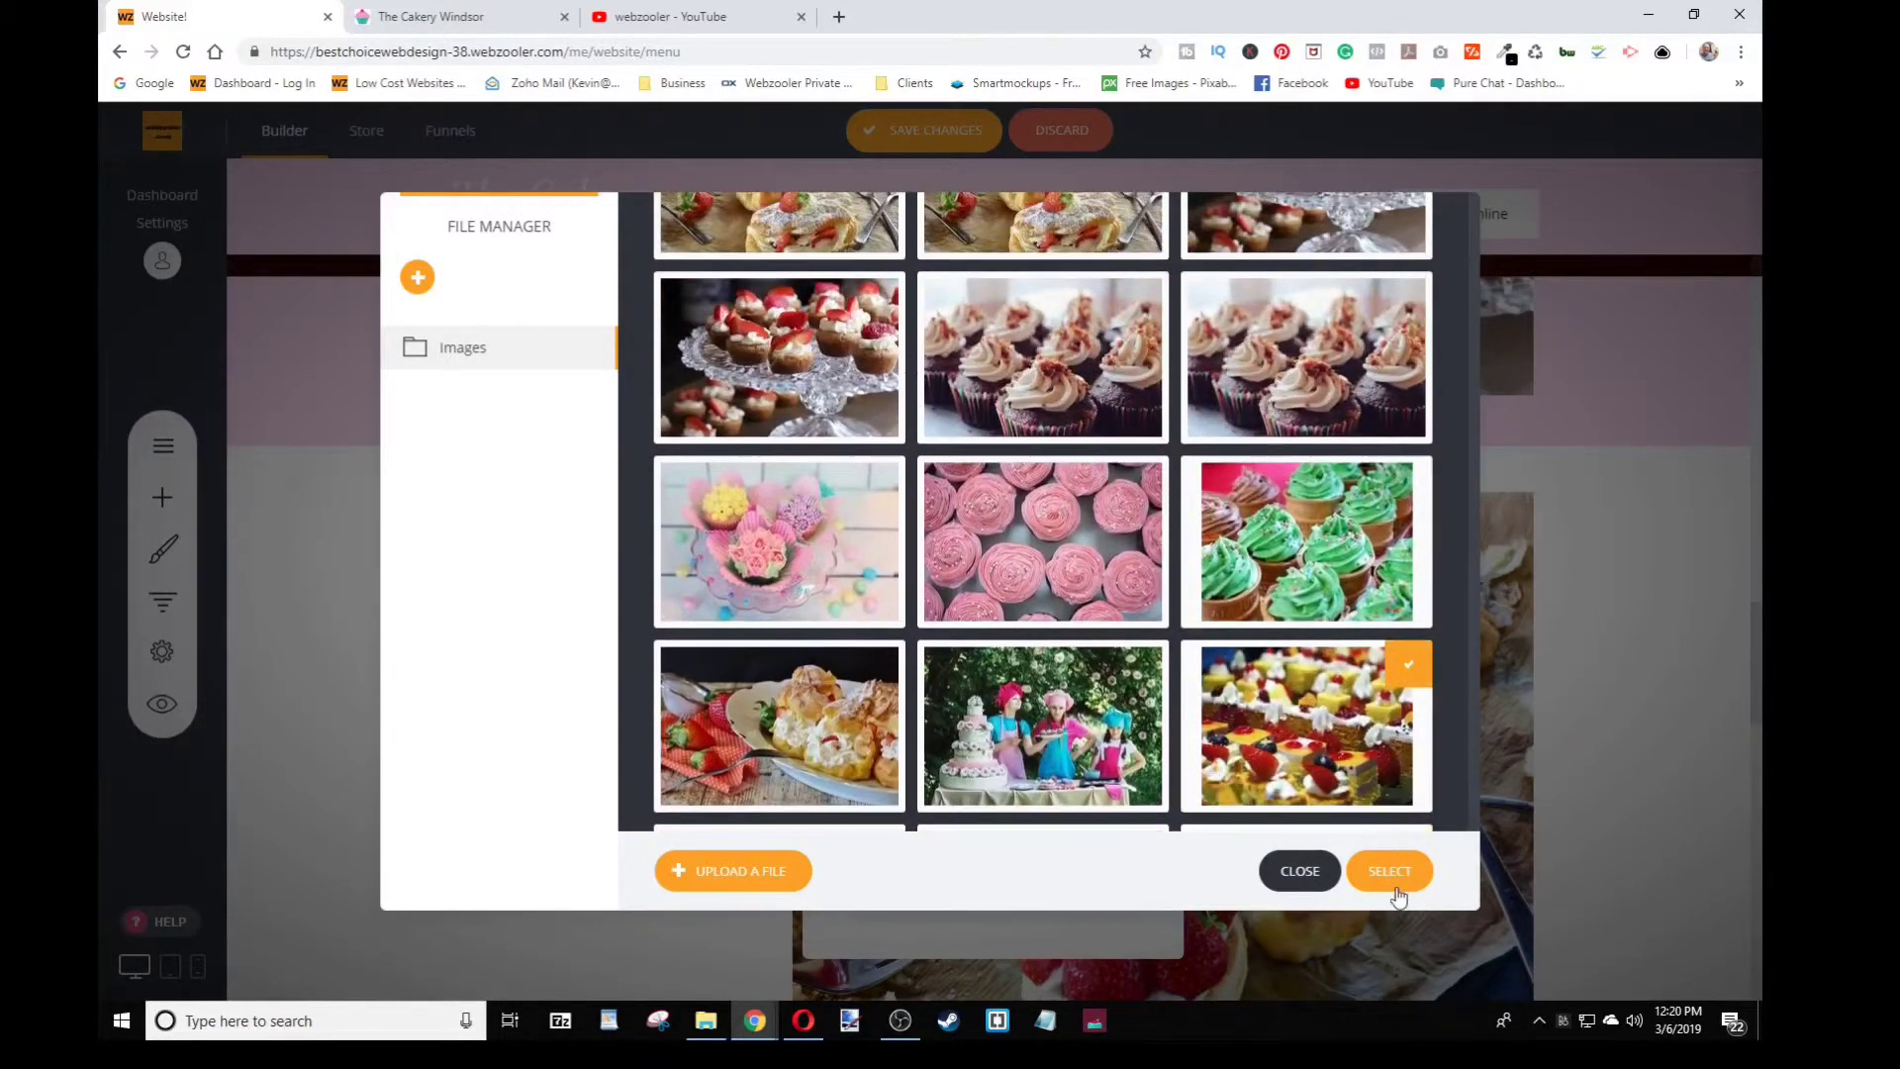
{"action": "left_click", "coordinate": [1389, 871]}
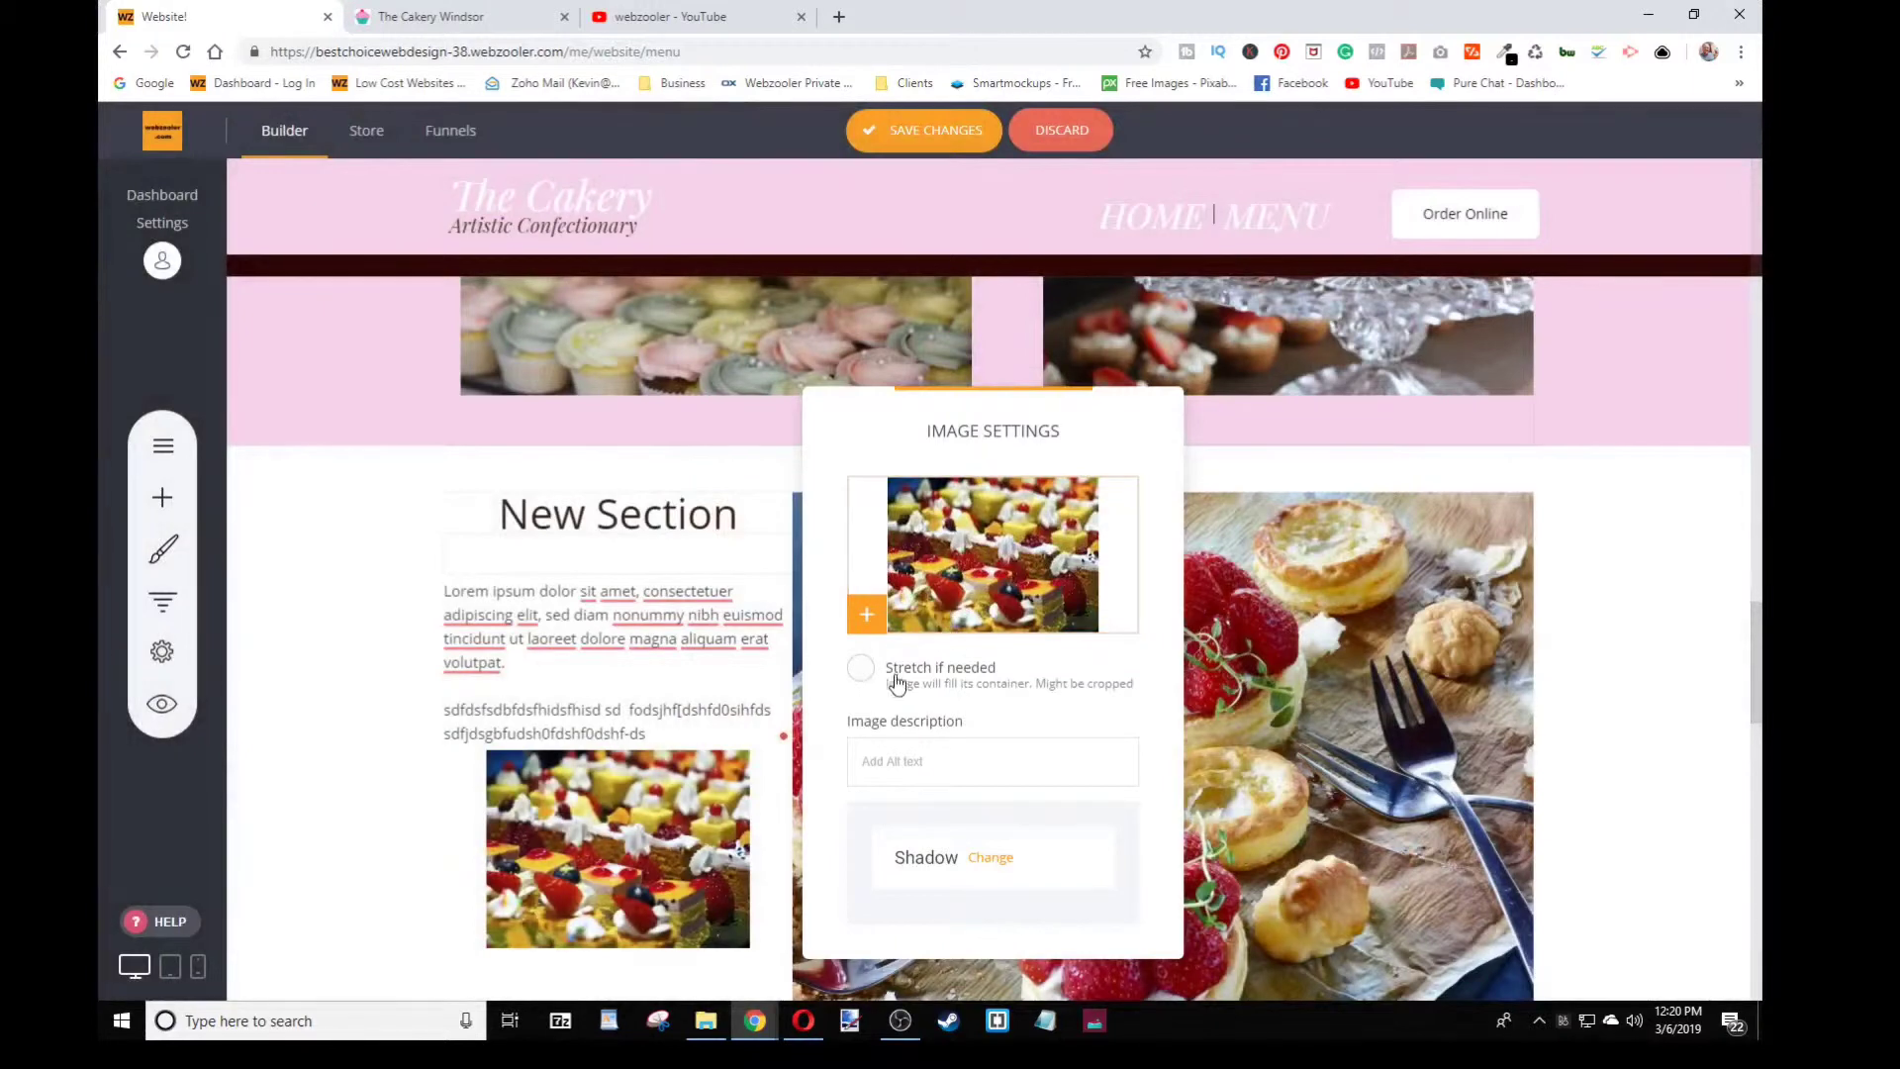
{"action": "left_click", "coordinate": [868, 676]}
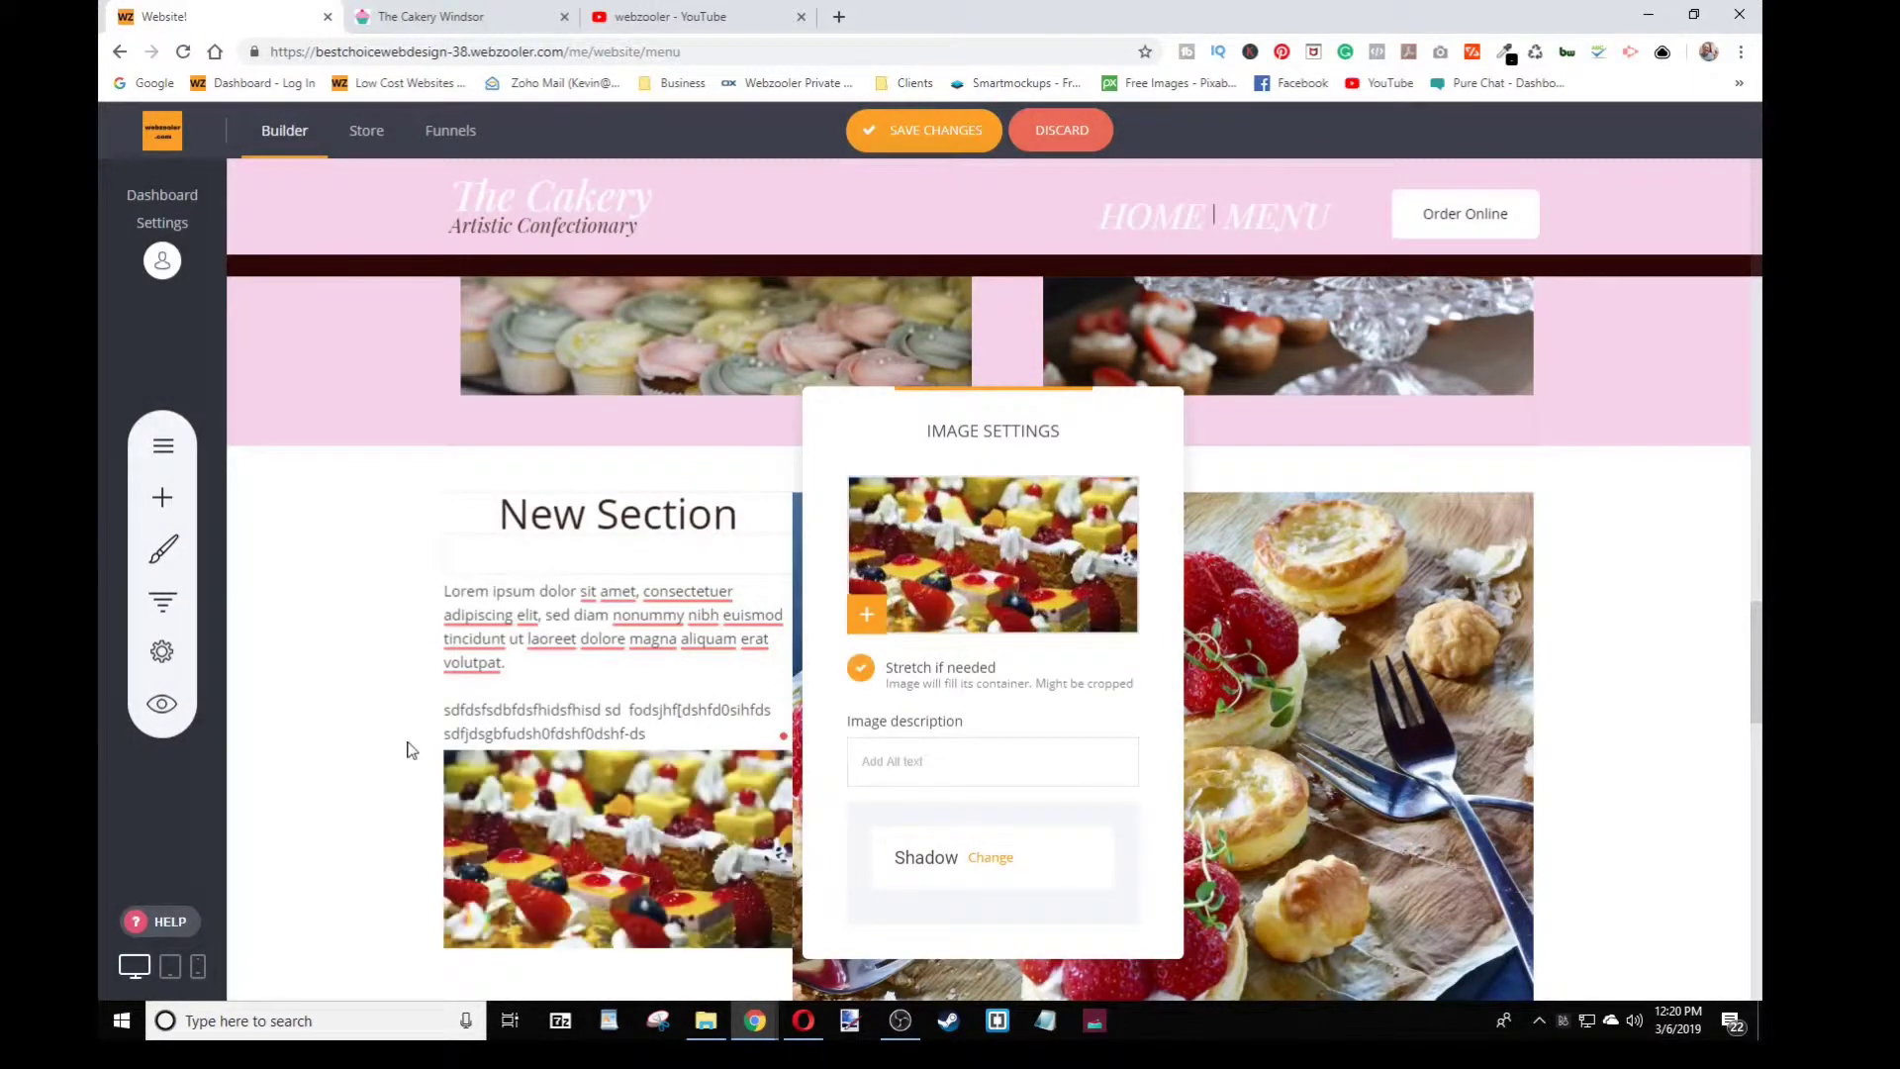
{"action": "left_click", "coordinate": [415, 748]}
Heighten the cake slices image to about the lower edge of the tarts photo and narrow it slightly to leave a gap between them
{"action": "scroll", "coordinate": [680, 711], "scroll_direction": "down", "scroll_amount": 3}
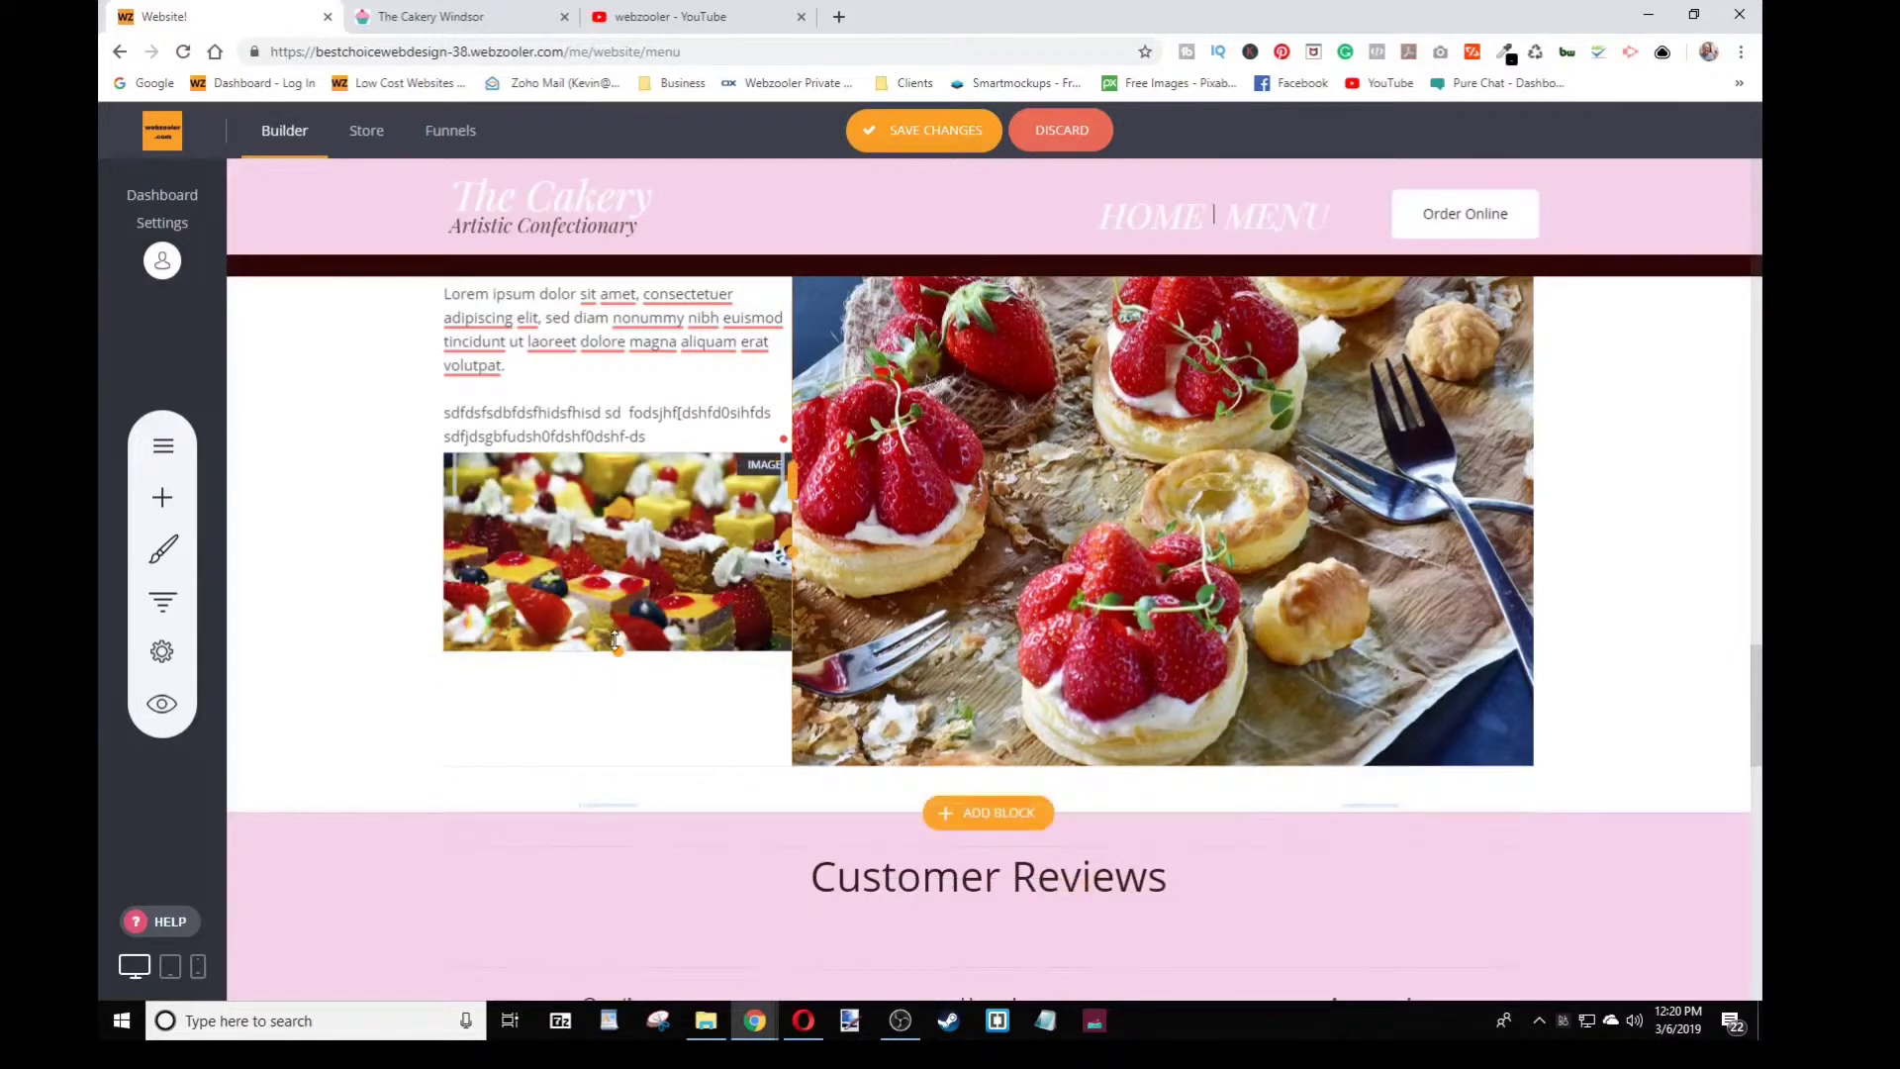
{"action": "left_click_drag", "start_coordinate": [614, 641], "coordinate": [616, 754]}
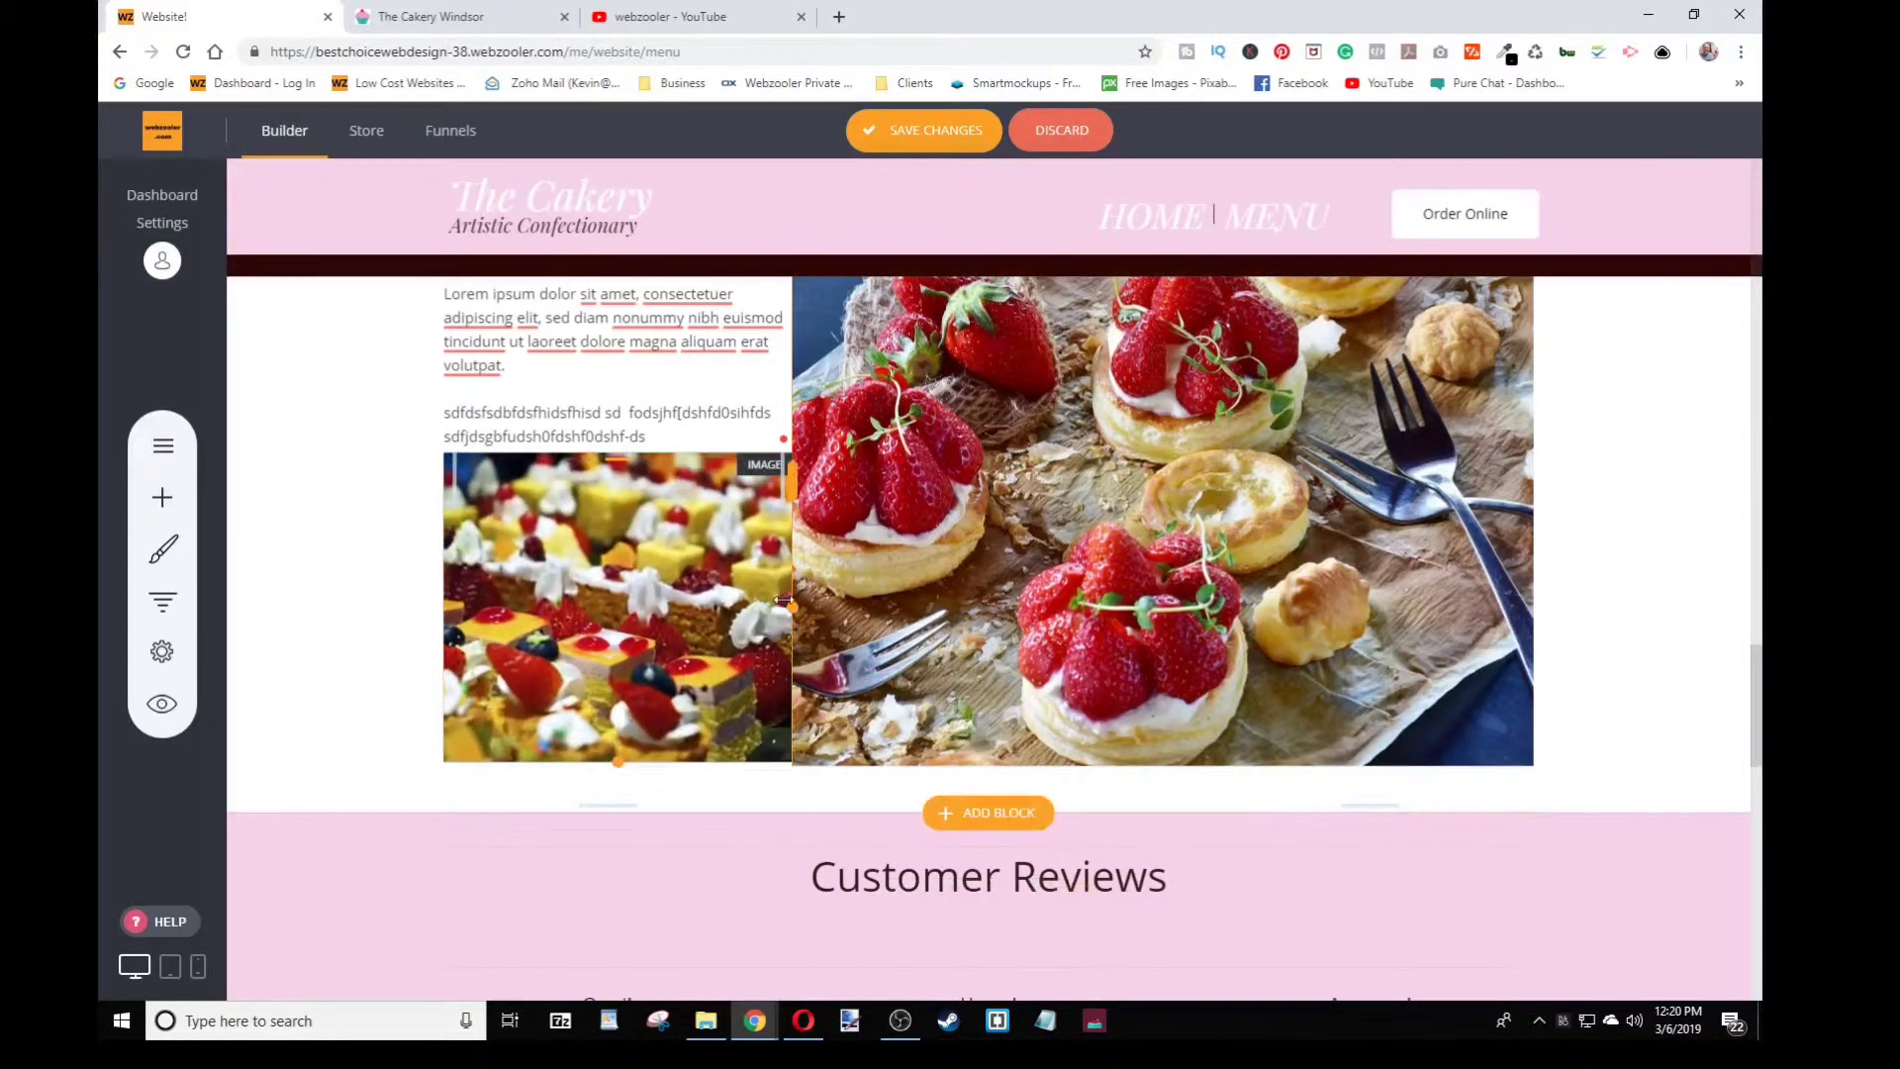
{"action": "left_click_drag", "start_coordinate": [783, 601], "coordinate": [753, 601]}
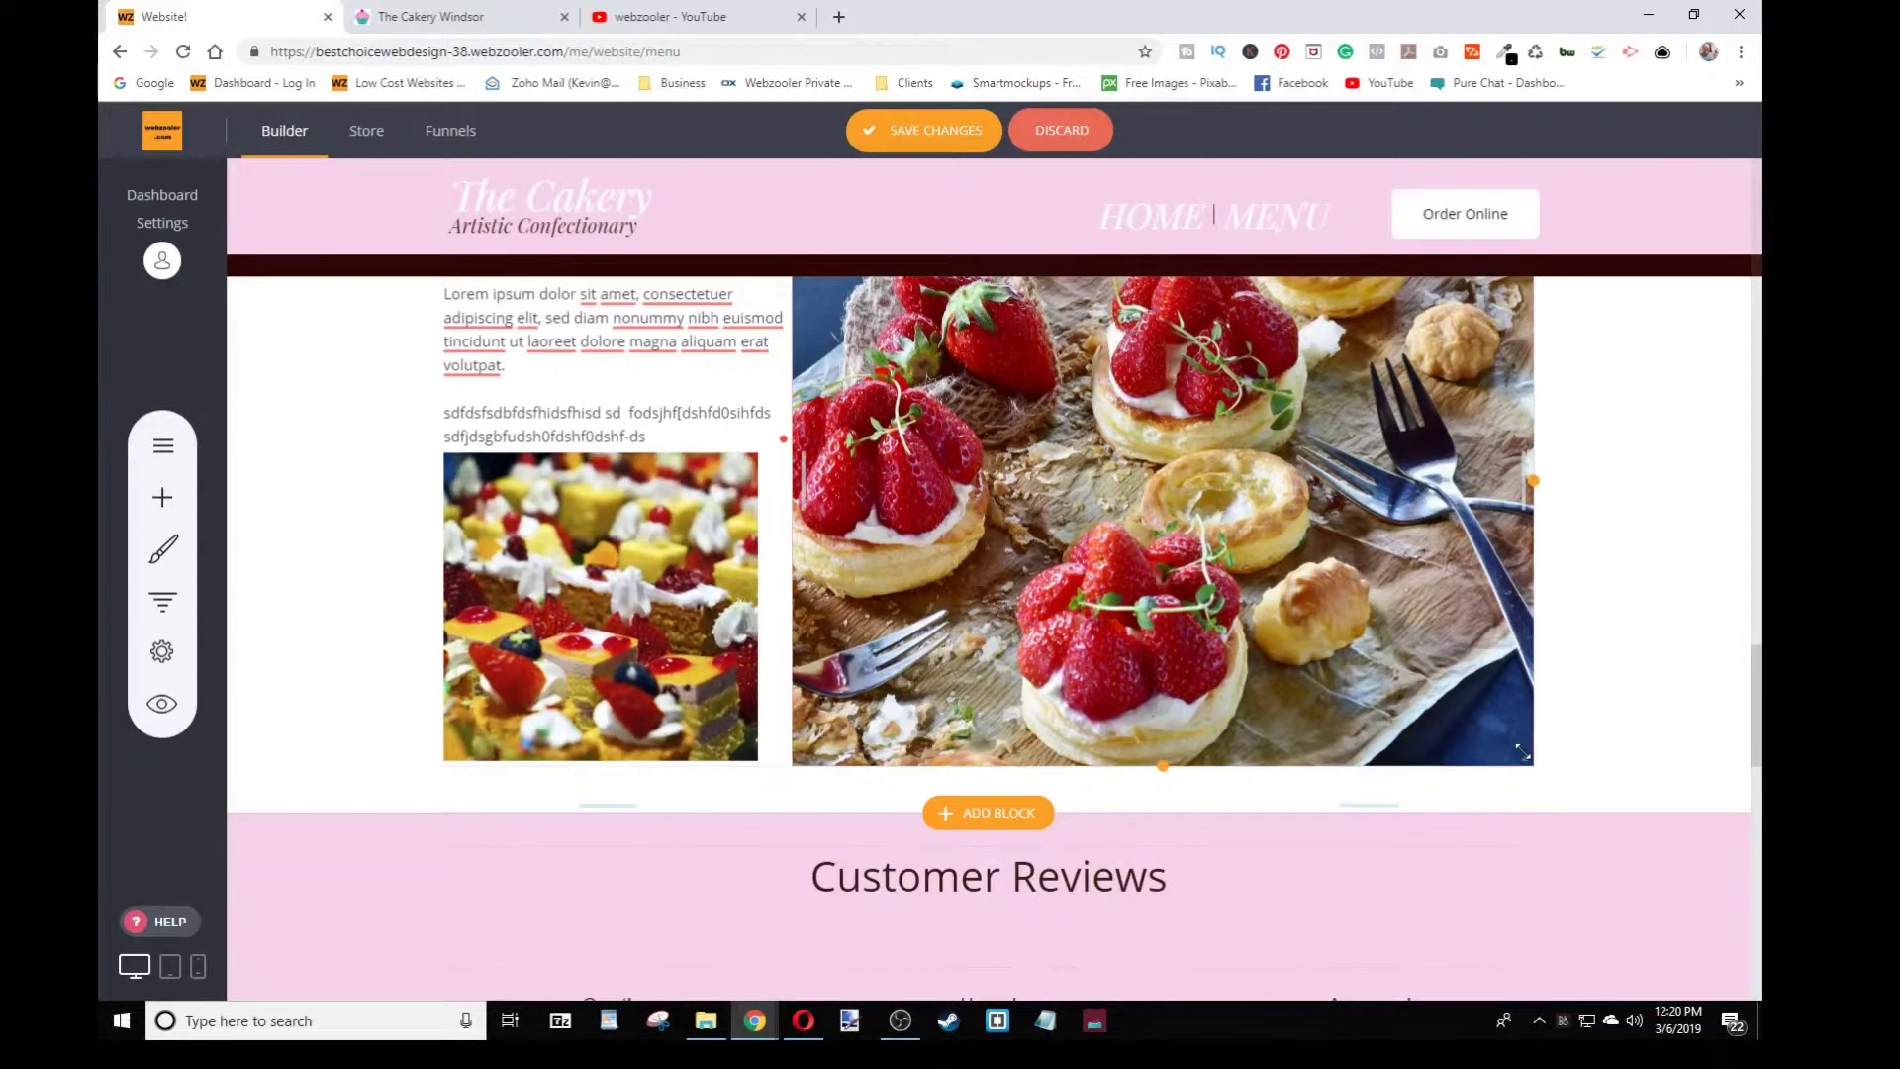
Examine how the New Section block's text and two images line up between the cupcake photos and the Customer Reviews section
{"action": "scroll", "coordinate": [1522, 753], "scroll_direction": "up", "scroll_amount": 2}
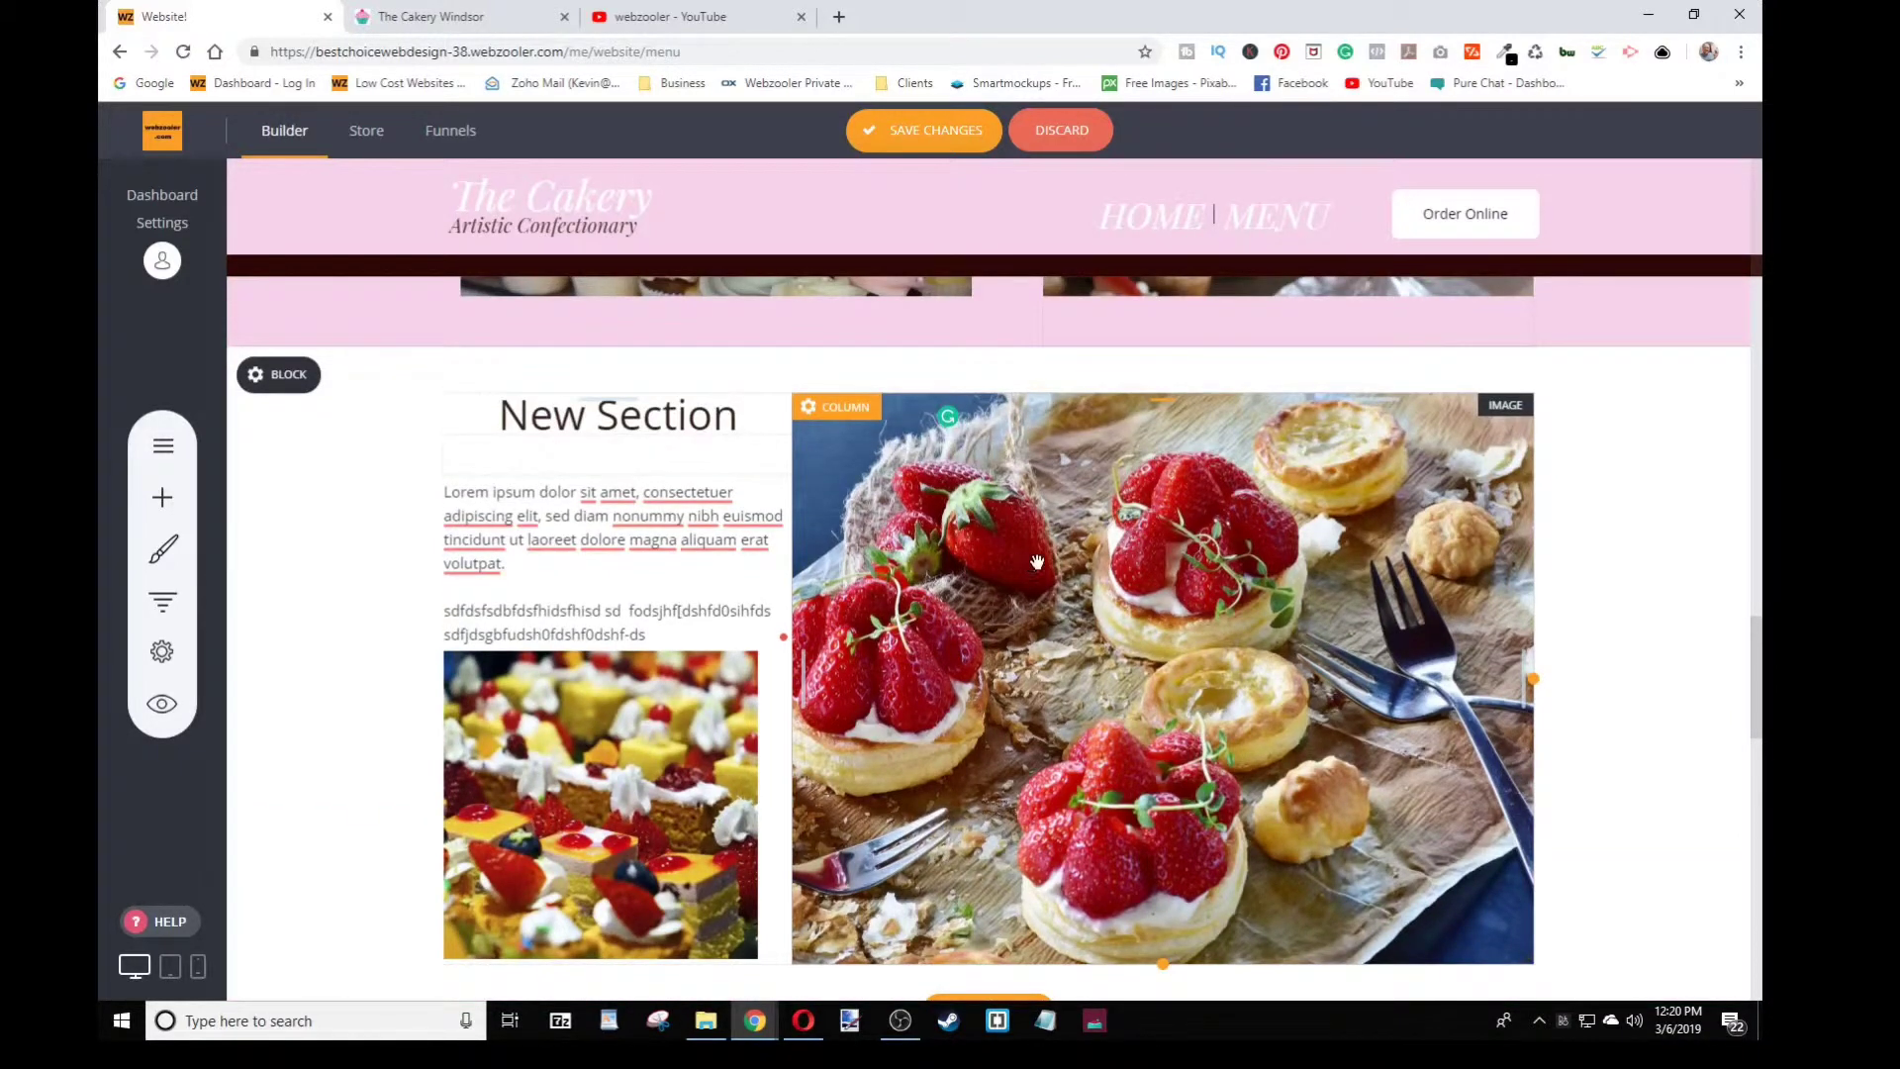
{"action": "scroll", "coordinate": [1188, 591], "scroll_direction": "down", "scroll_amount": 3}
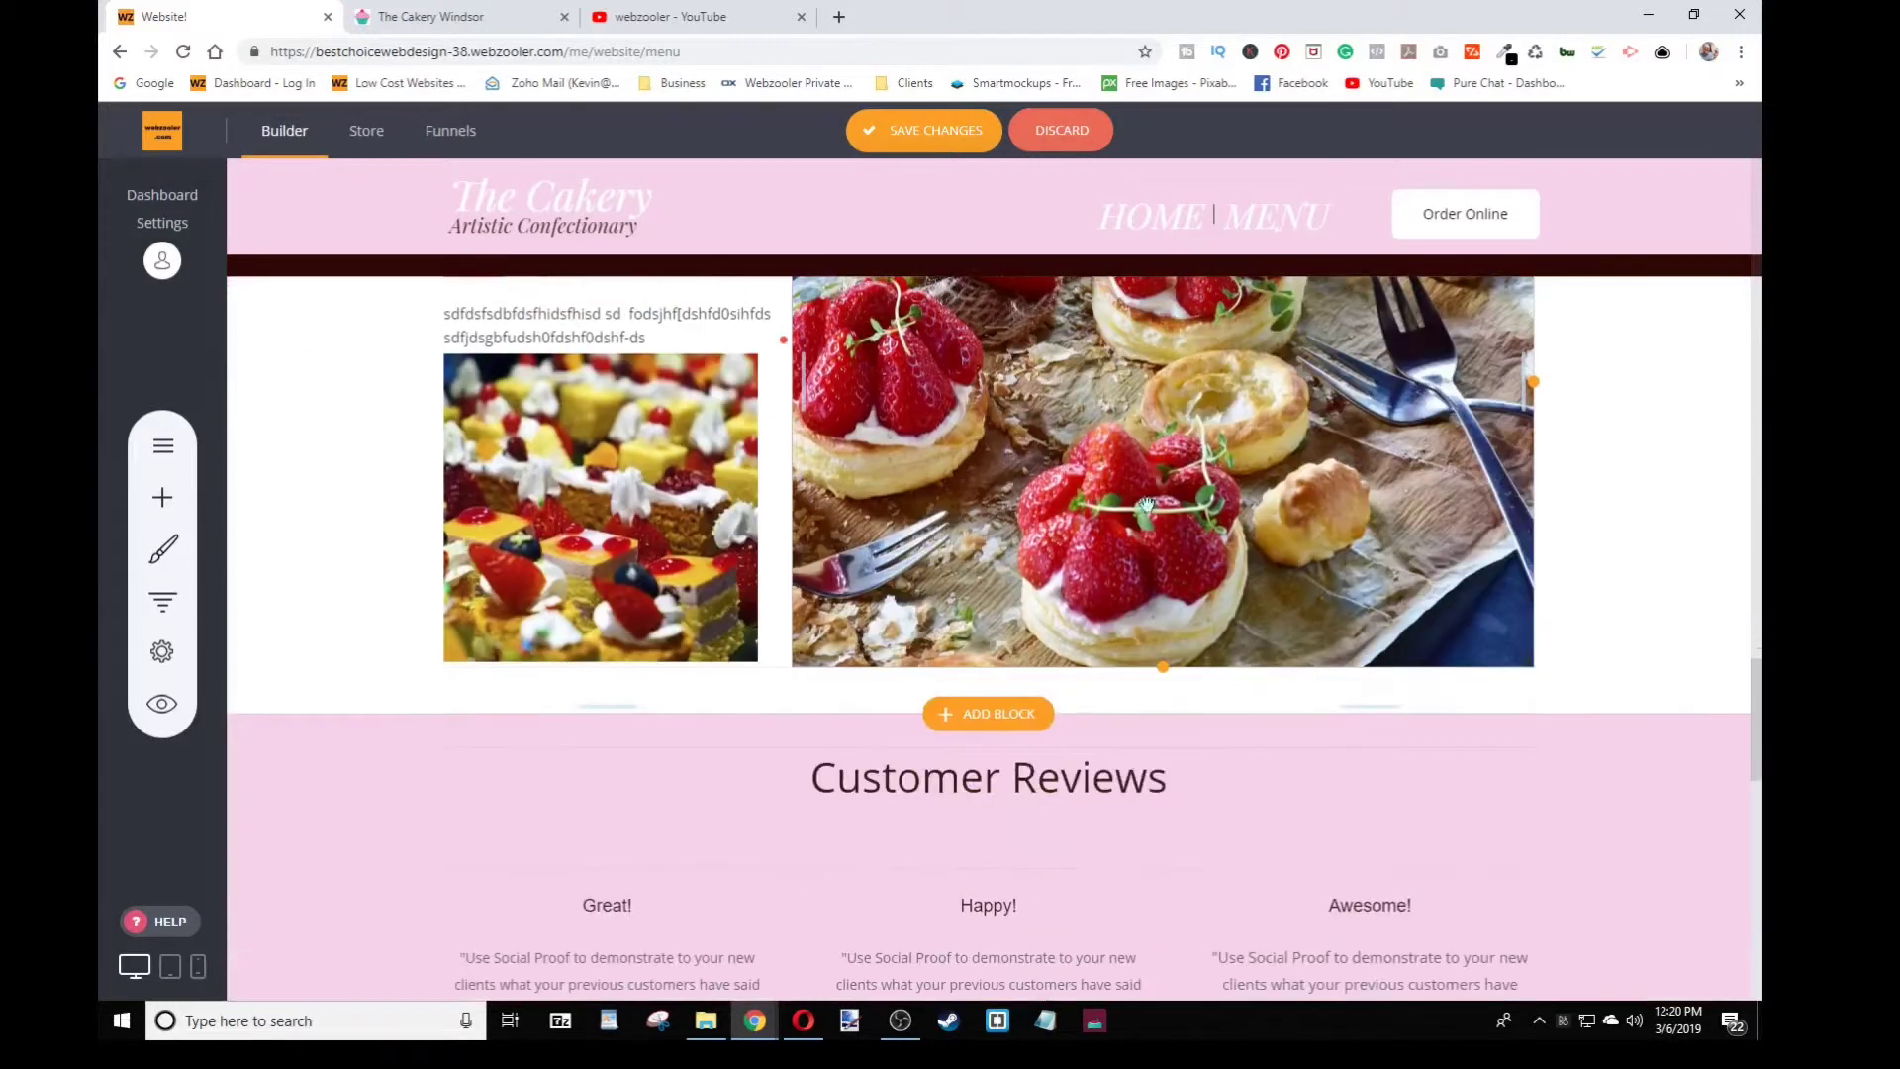
{"action": "scroll", "coordinate": [1114, 467], "scroll_direction": "up", "scroll_amount": 3}
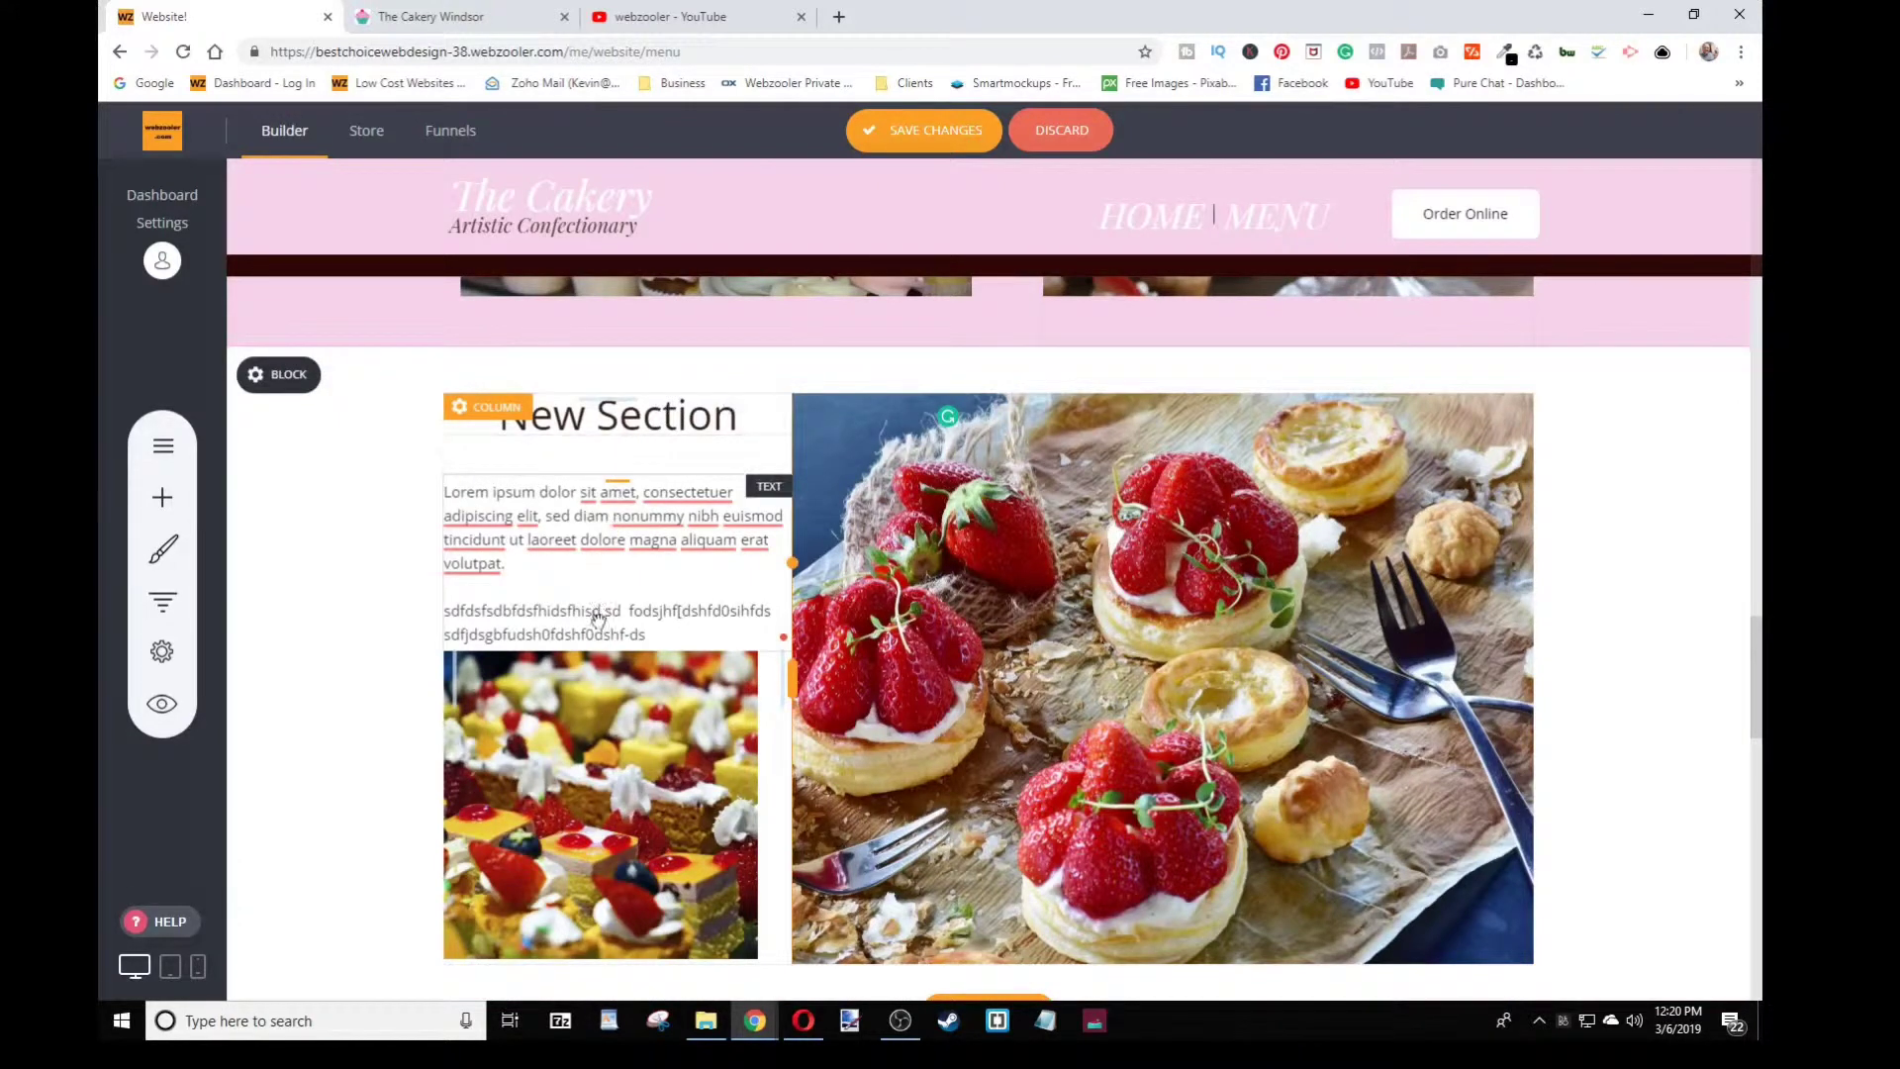
{"action": "left_click", "coordinate": [601, 663]}
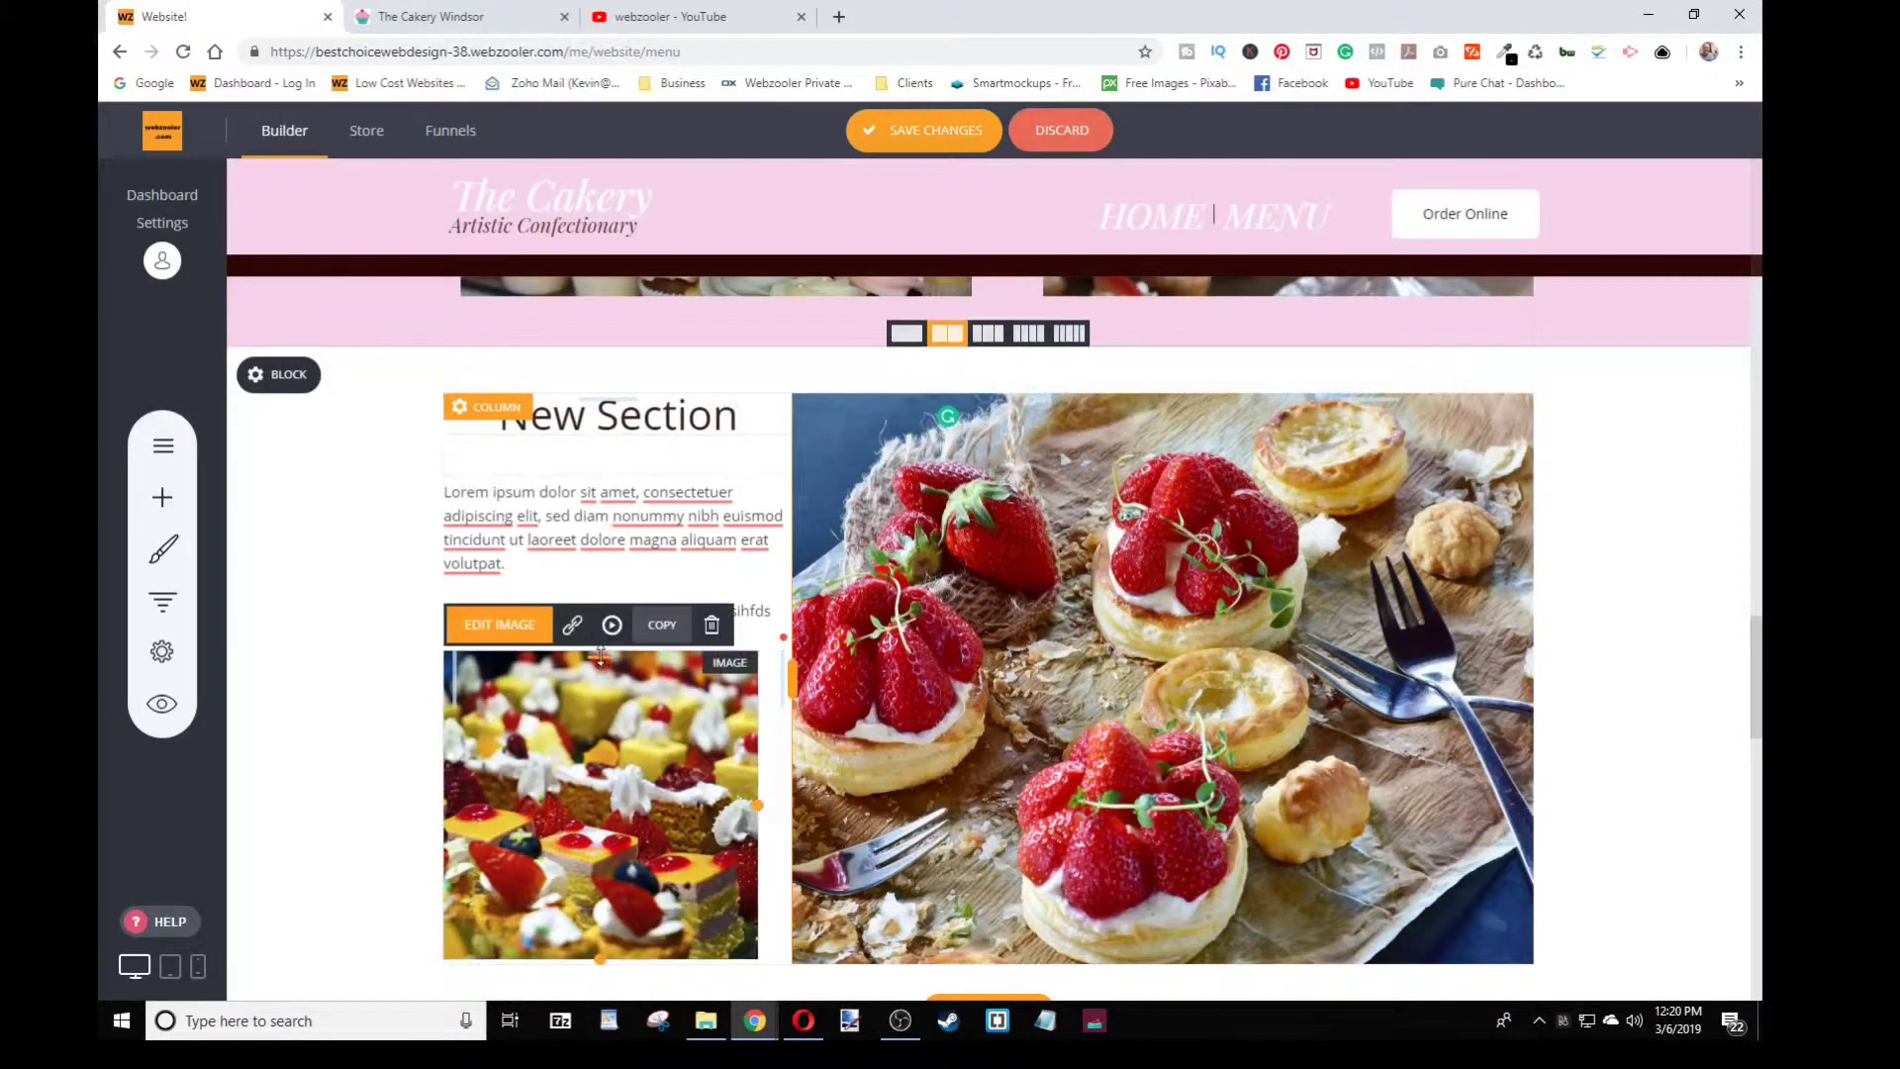
{"action": "scroll", "coordinate": [1267, 663], "scroll_direction": "down", "scroll_amount": 2}
{"action": "scroll", "coordinate": [1271, 662], "scroll_direction": "up", "scroll_amount": 4}
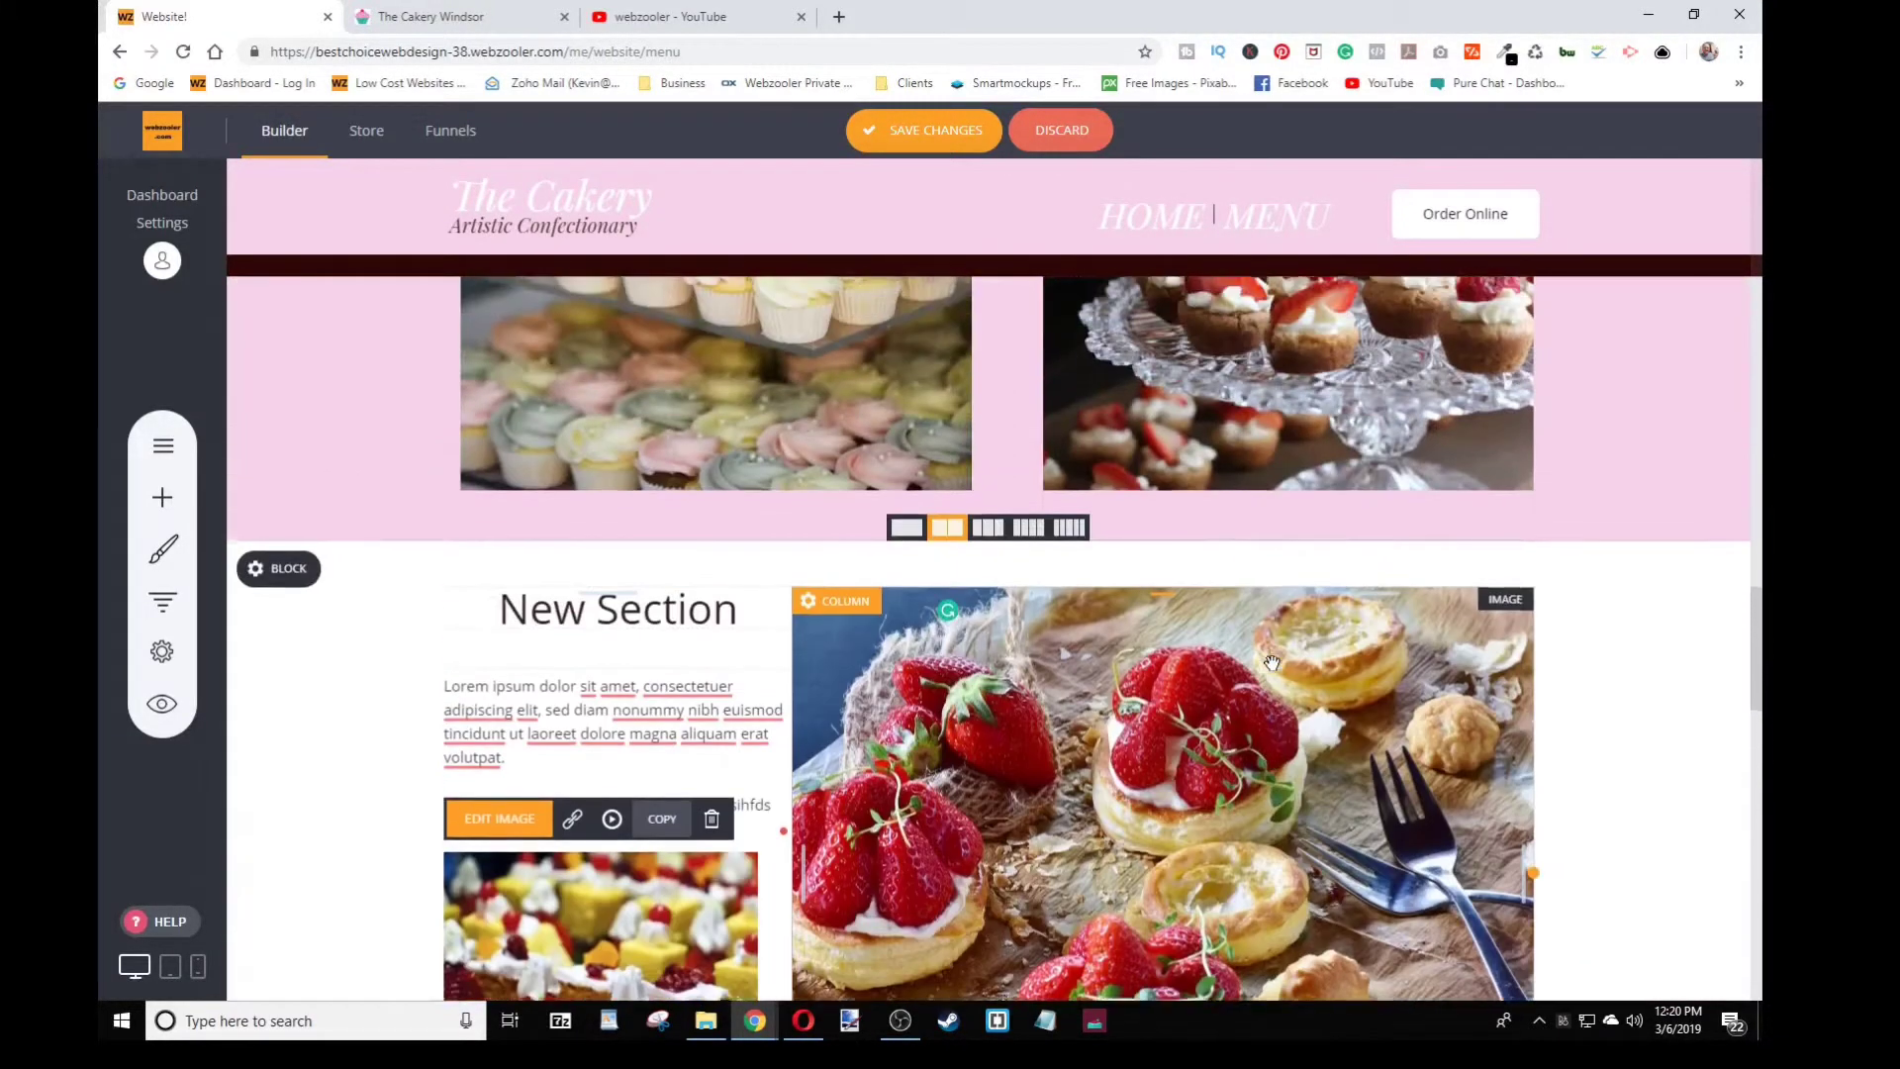
{"action": "scroll", "coordinate": [1272, 662], "scroll_direction": "down", "scroll_amount": 5}
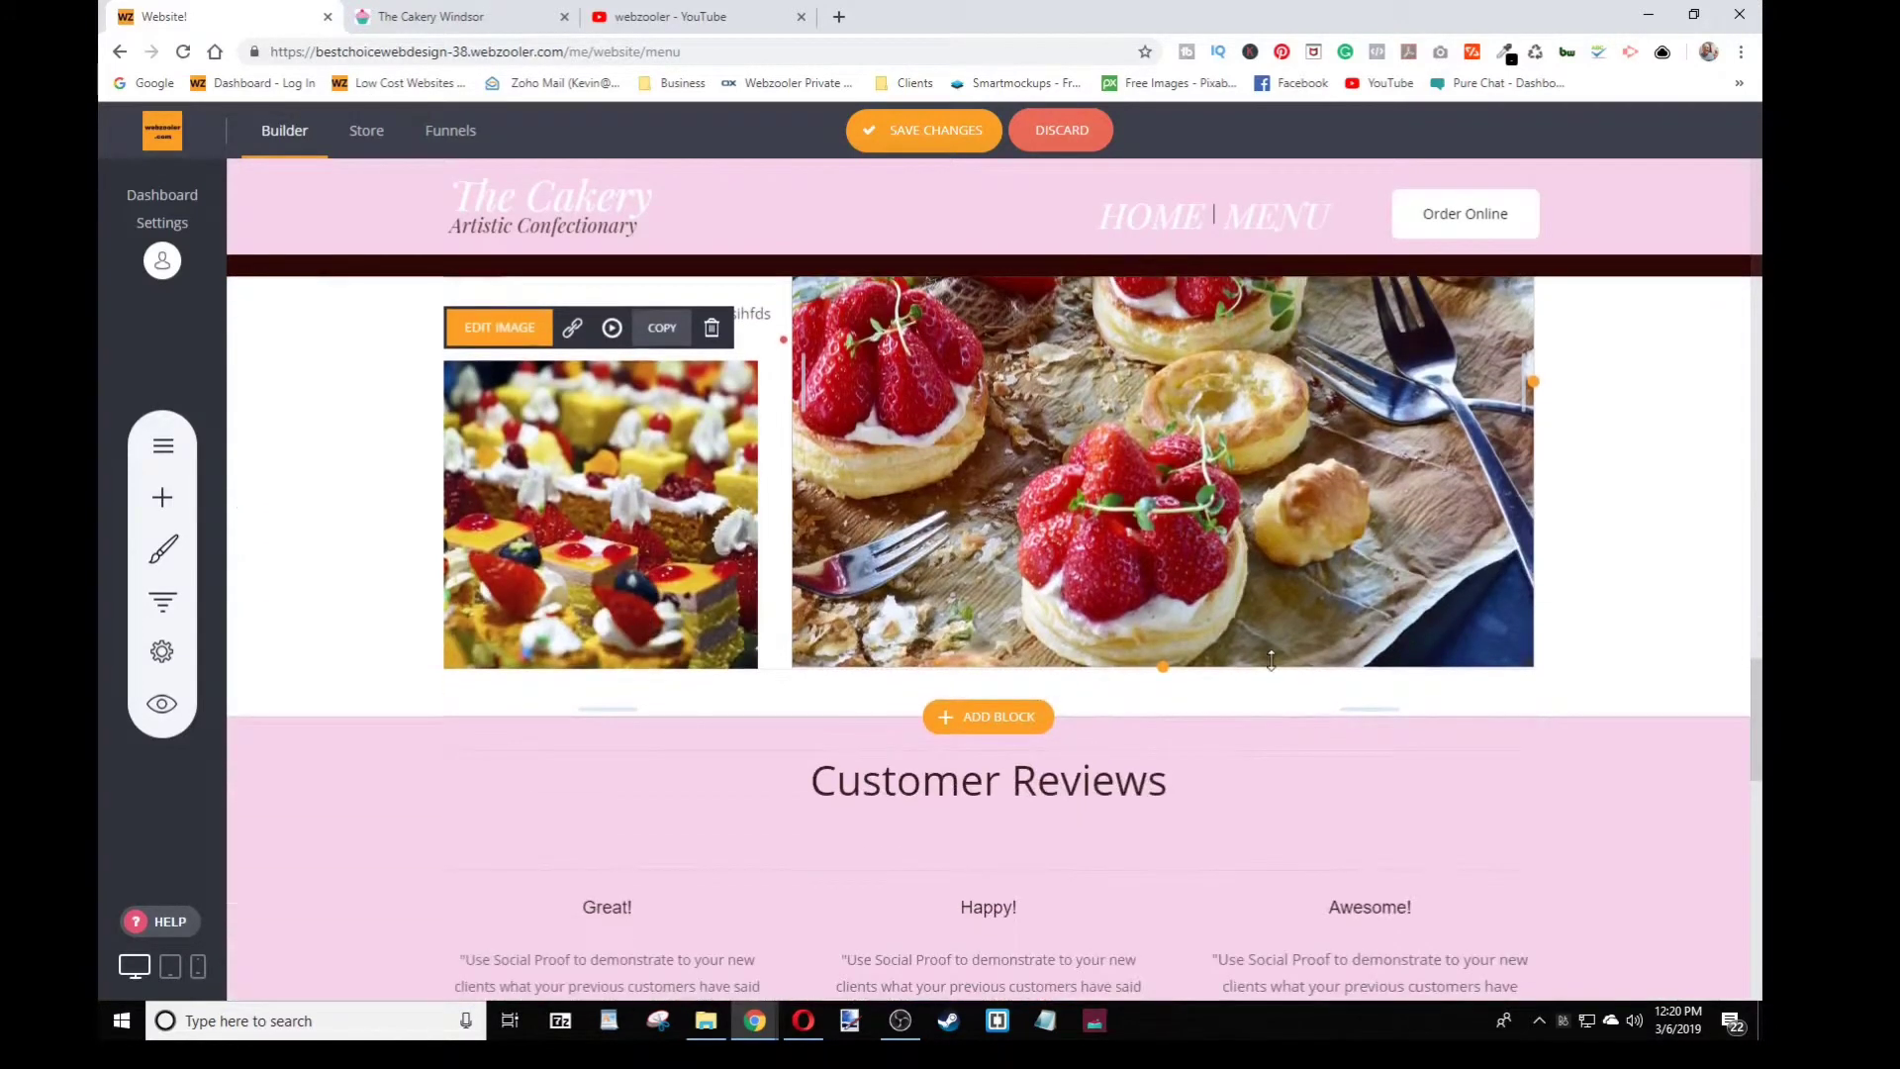
{"action": "scroll", "coordinate": [1271, 662], "scroll_direction": "up", "scroll_amount": 4}
{"action": "scroll", "coordinate": [1272, 662], "scroll_direction": "down", "scroll_amount": 2}
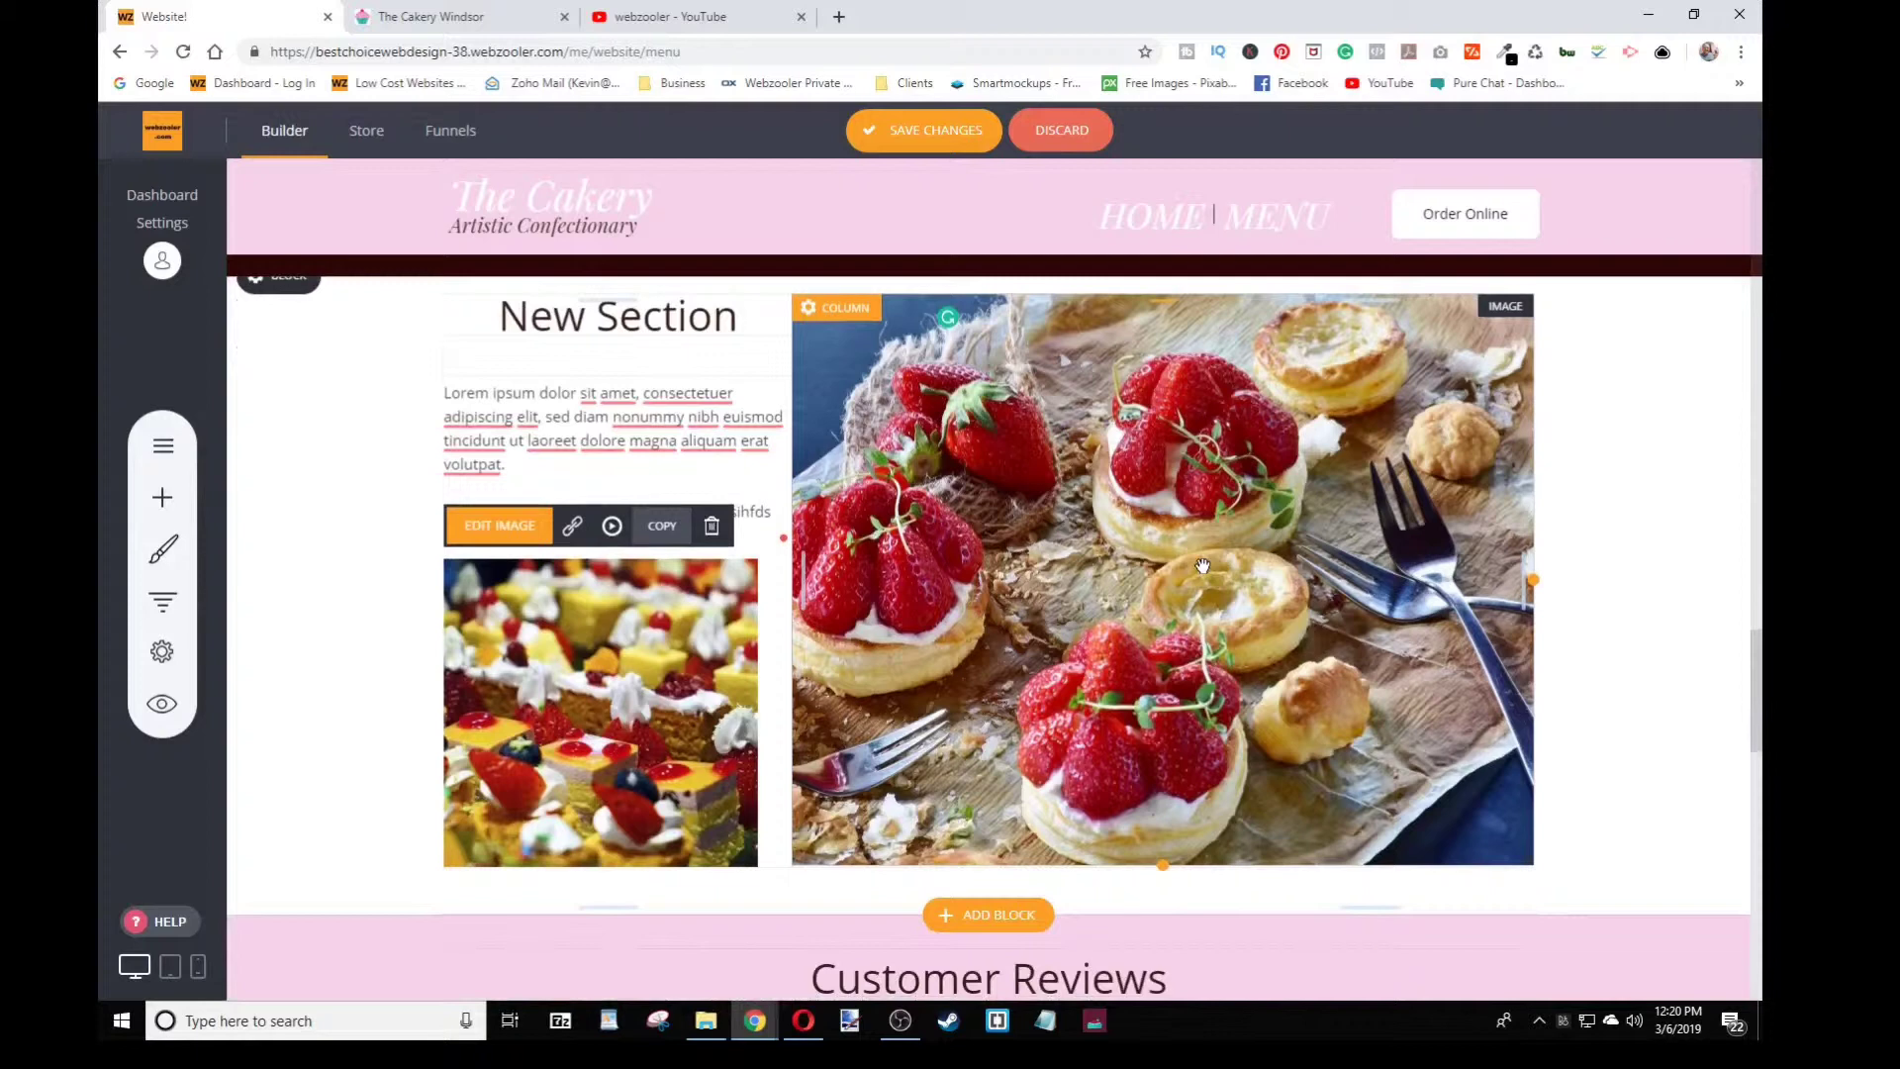
Add a Galleries block with one large yoga photo beside two stacked smaller ones between New Section and Customer Reviews
{"action": "scroll", "coordinate": [1198, 565], "scroll_direction": "down", "scroll_amount": 2}
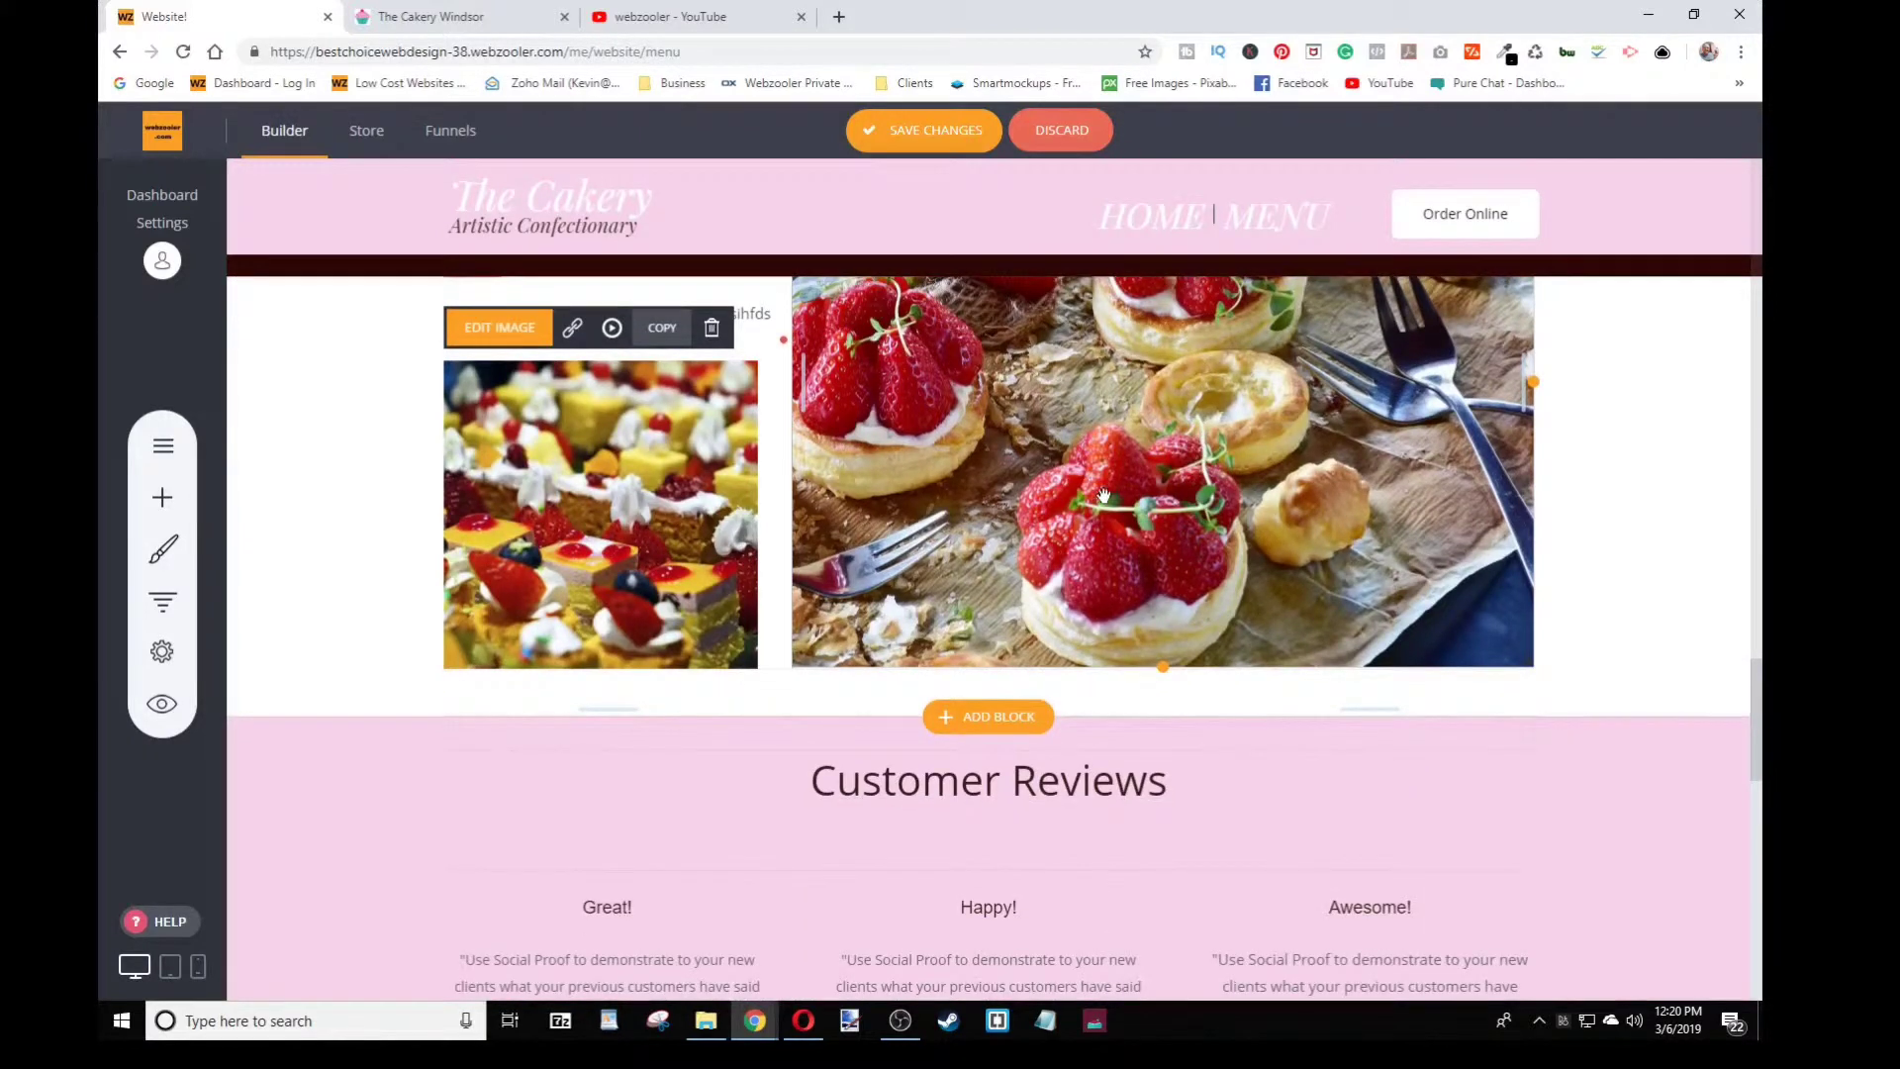
{"action": "left_click", "coordinate": [1007, 725]}
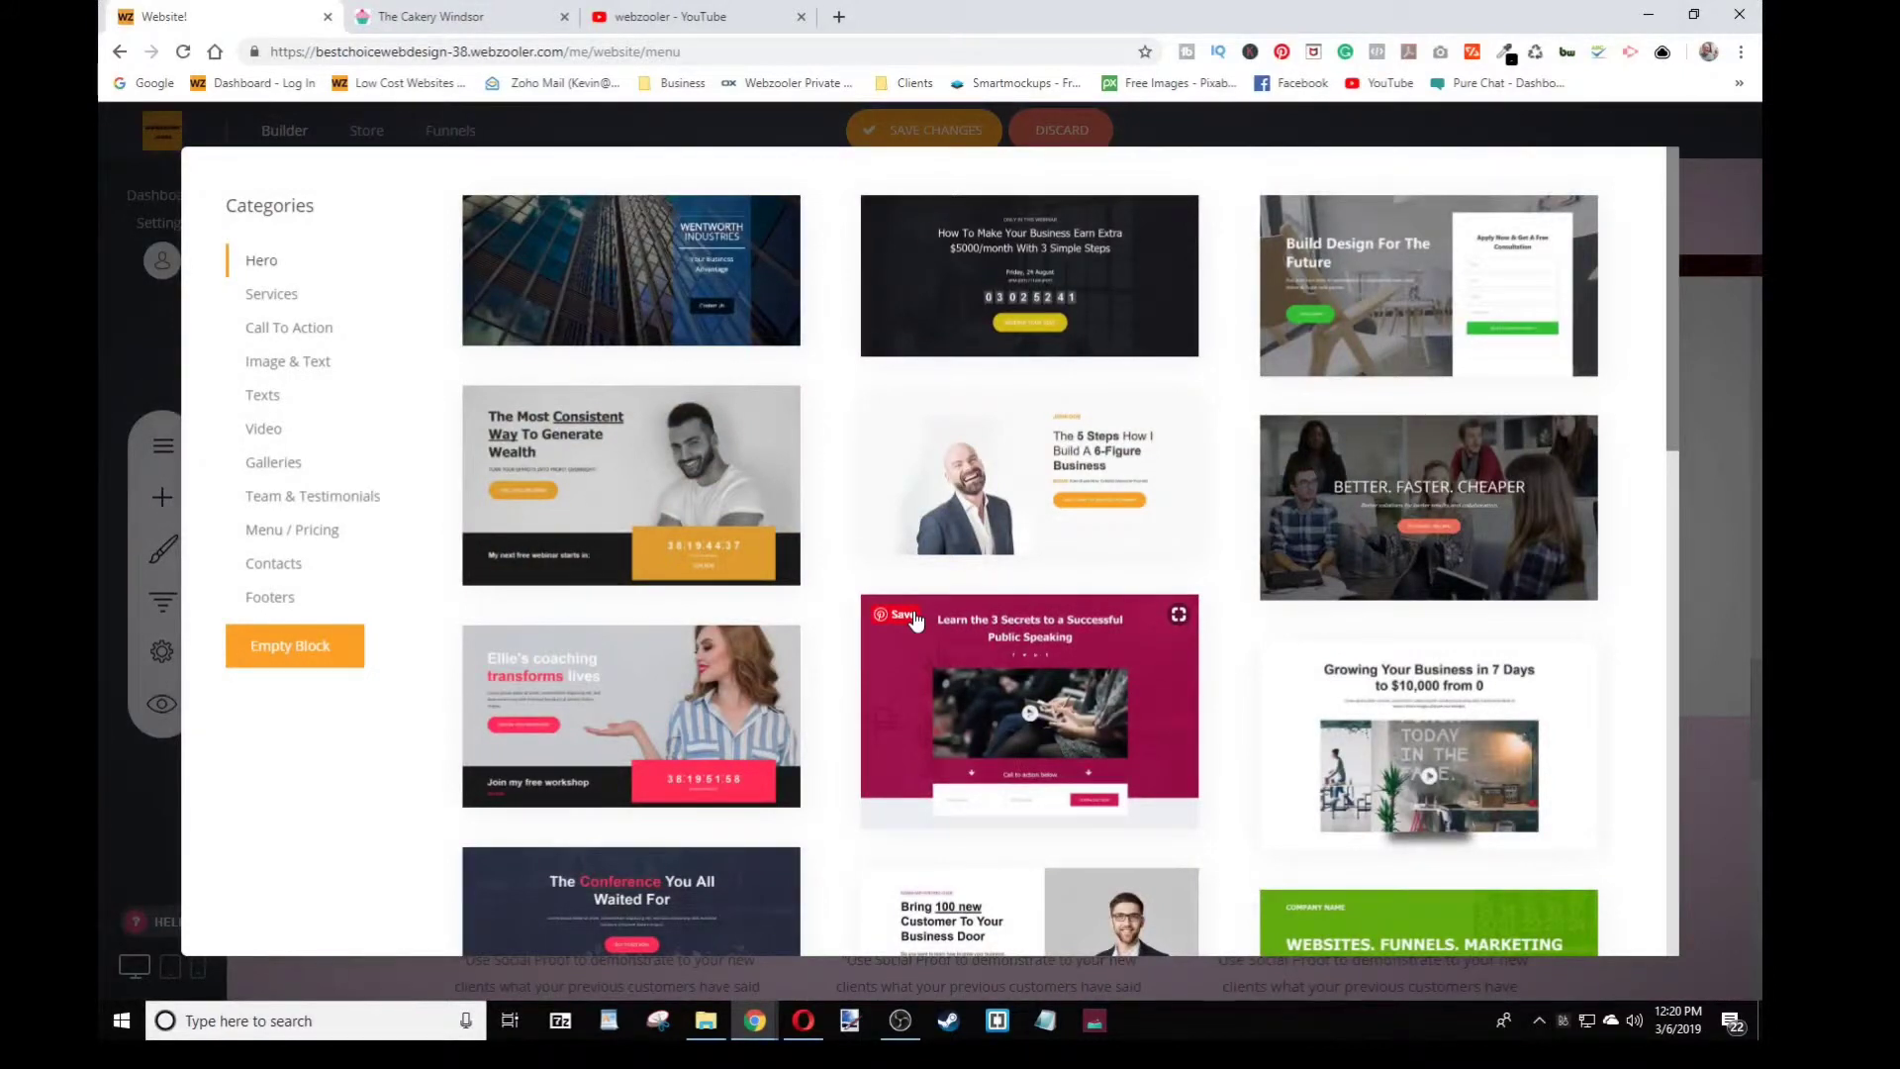
{"action": "left_click", "coordinate": [272, 465]}
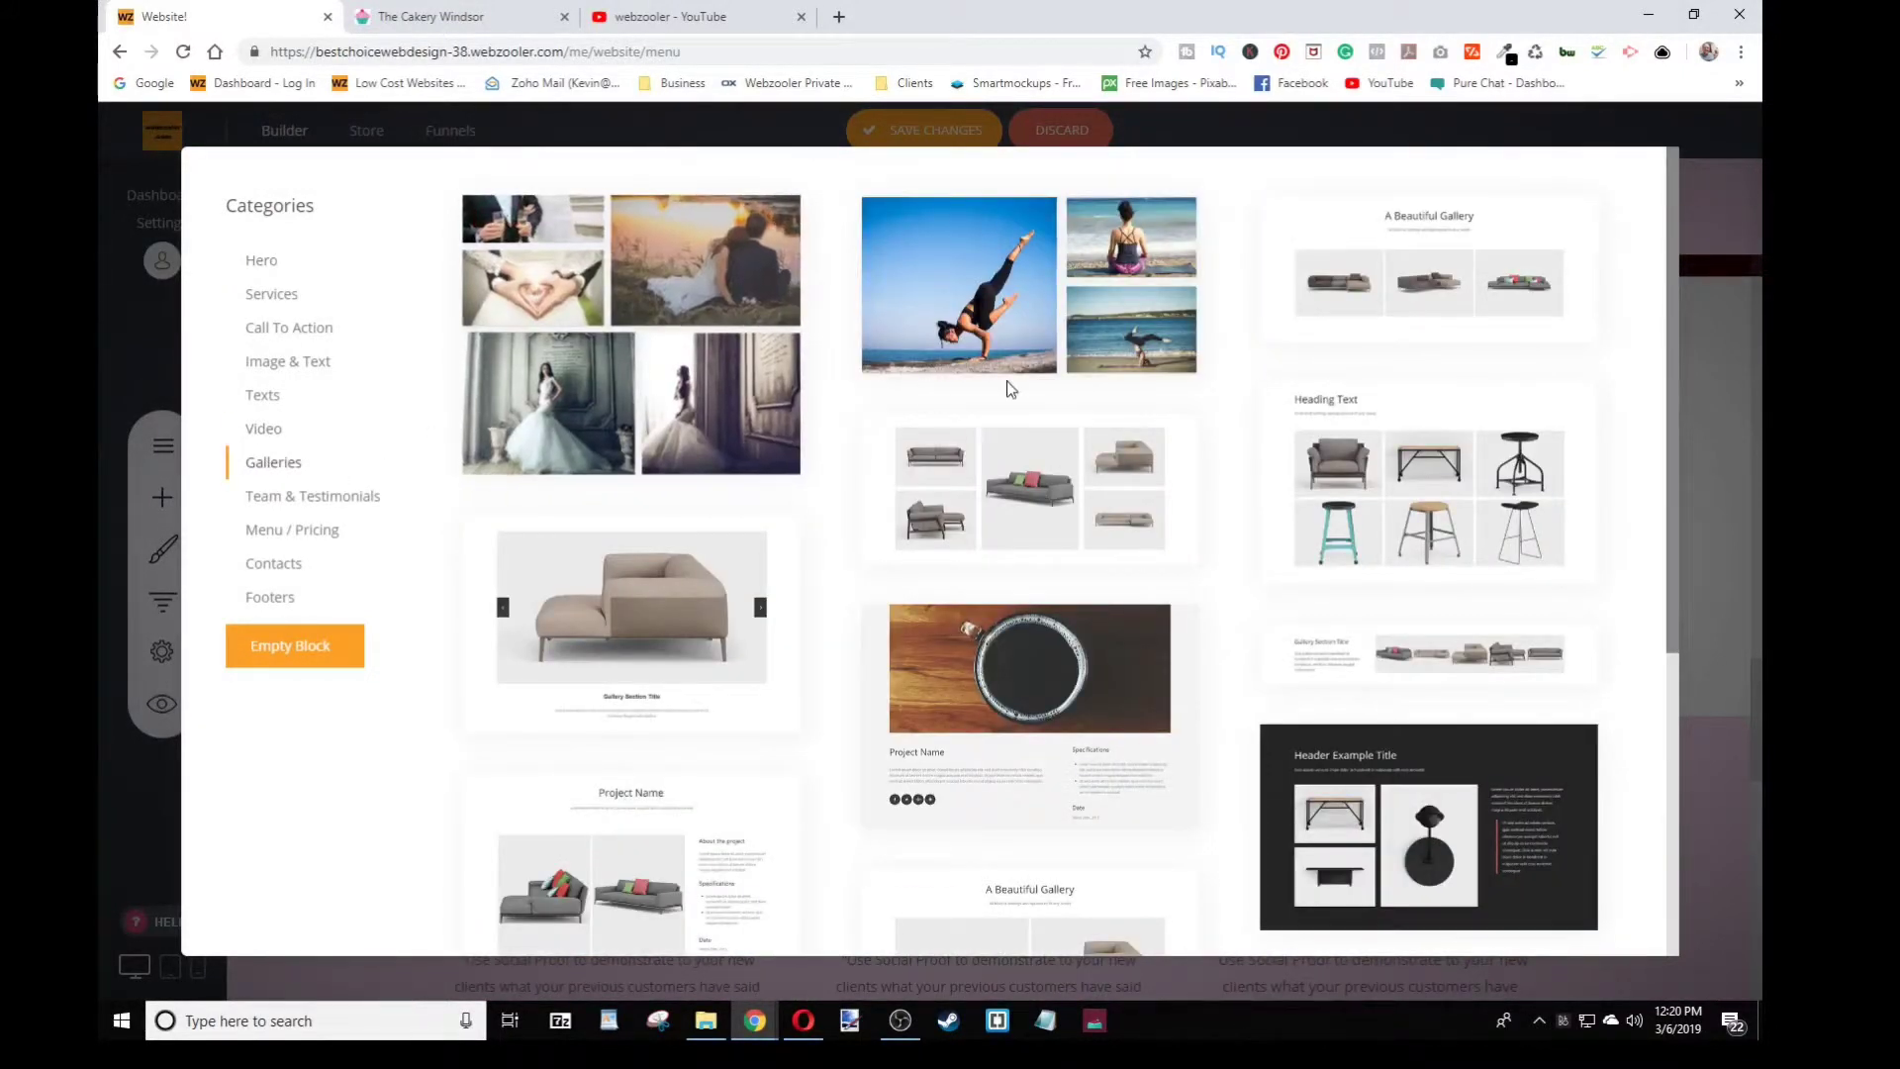
{"action": "scroll", "coordinate": [1291, 554], "scroll_direction": "down", "scroll_amount": 5}
{"action": "scroll", "coordinate": [1297, 630], "scroll_direction": "up", "scroll_amount": 5}
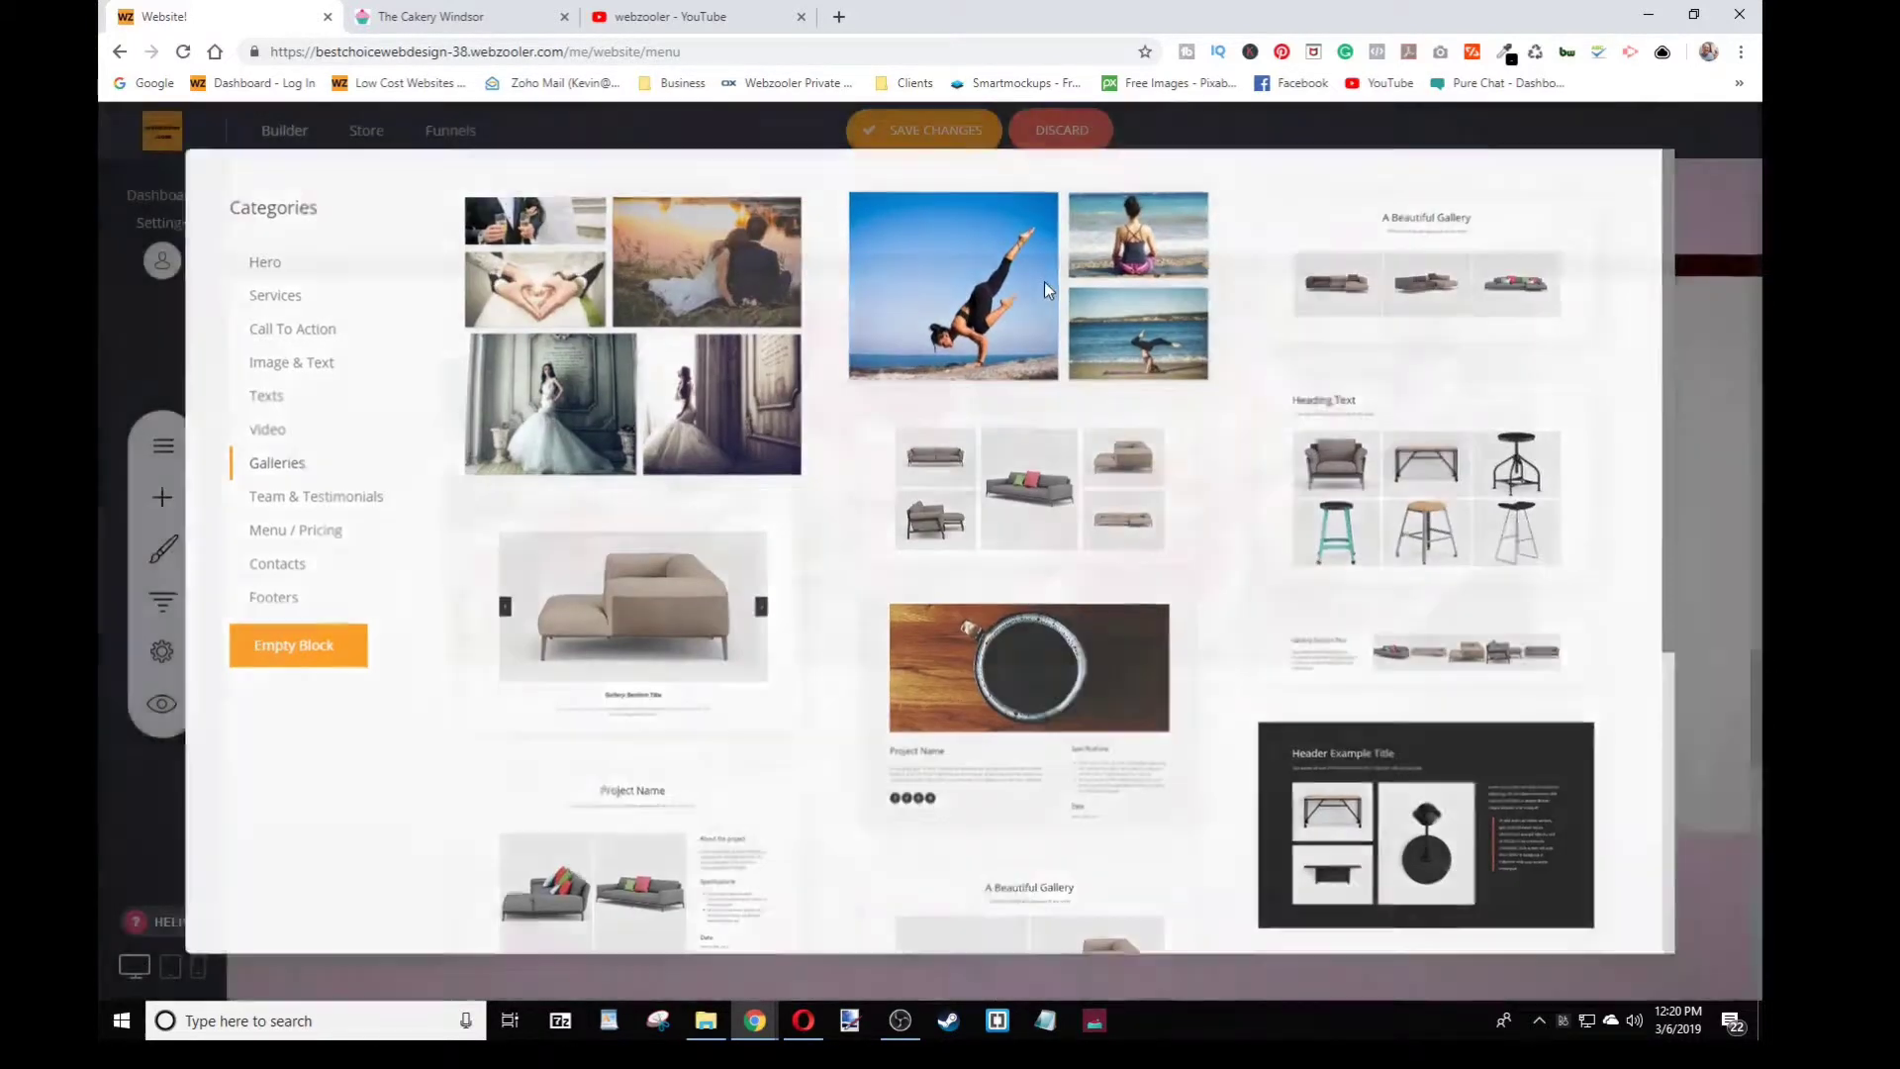
{"action": "left_click", "coordinate": [1043, 281]}
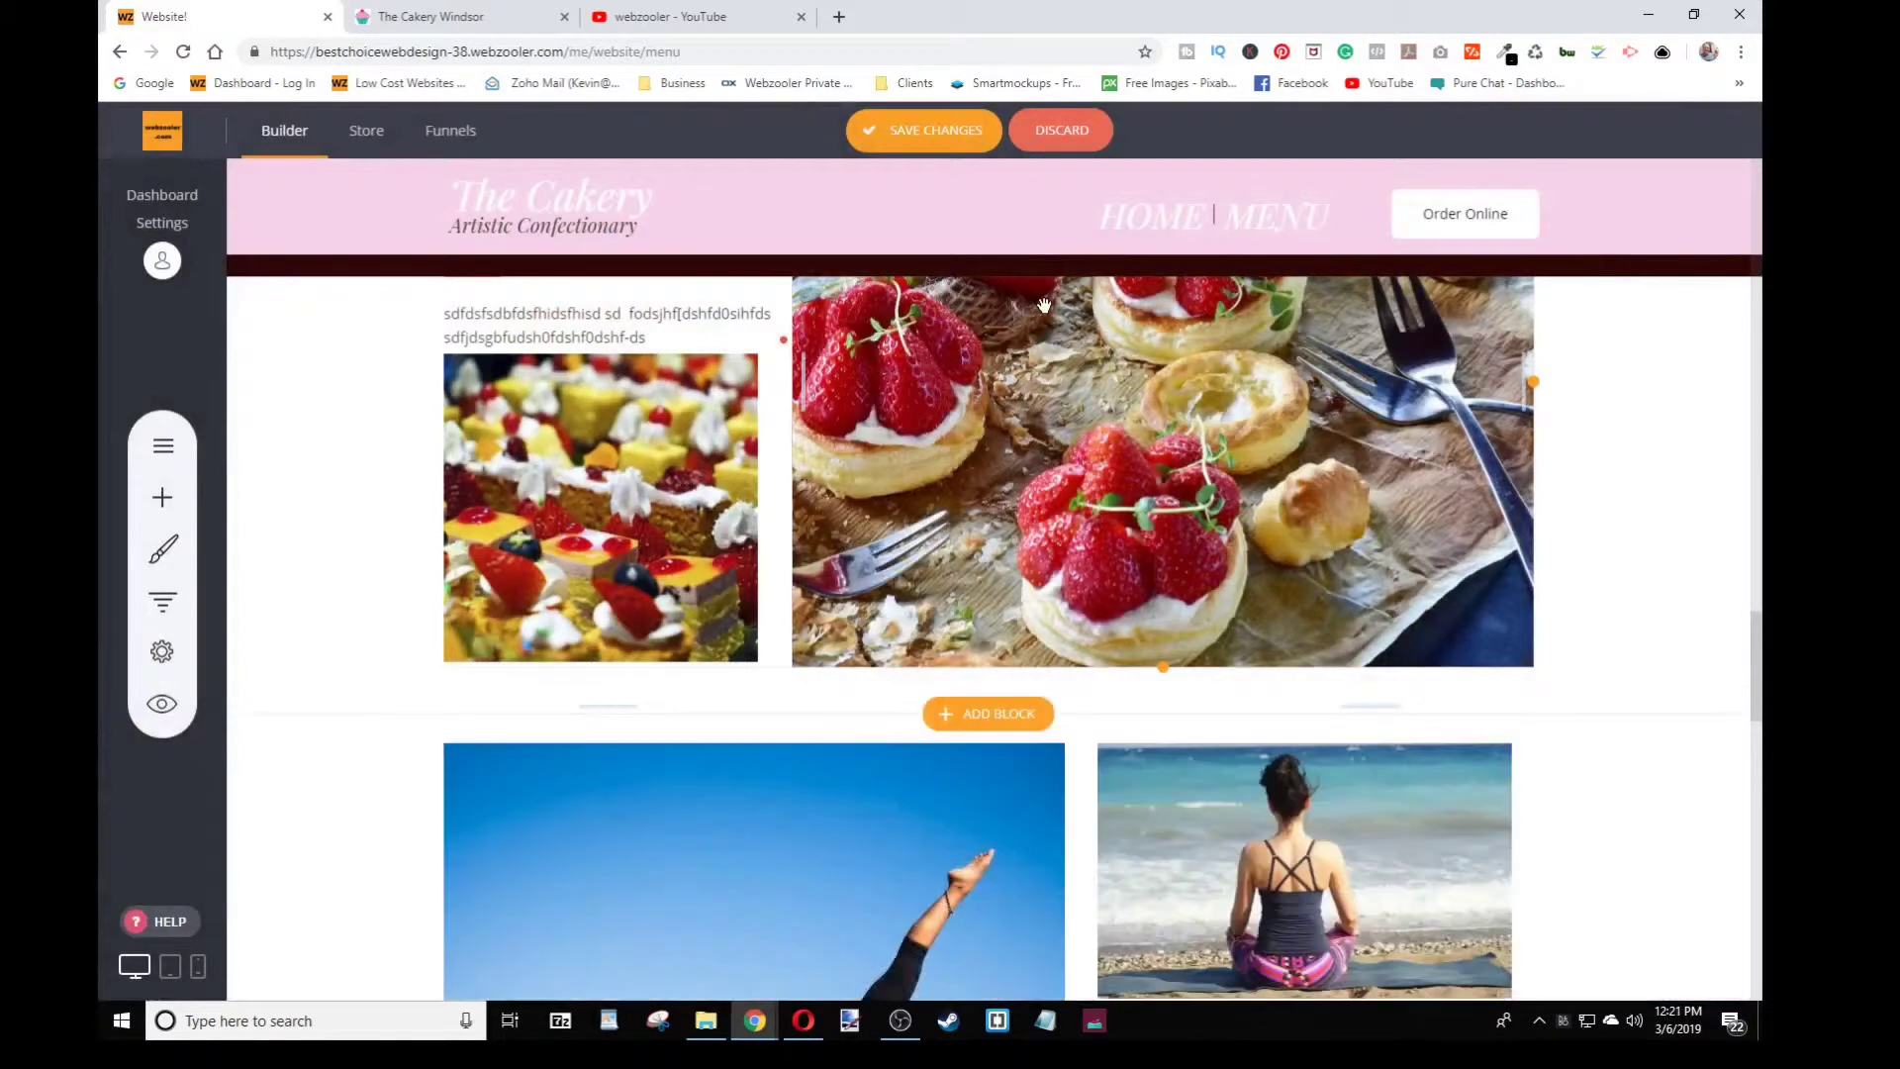
Replace the gallery's large yoga photo with the picture of the strawberry-topped layered cake slice
{"action": "scroll", "coordinate": [1044, 304], "scroll_direction": "down", "scroll_amount": 1}
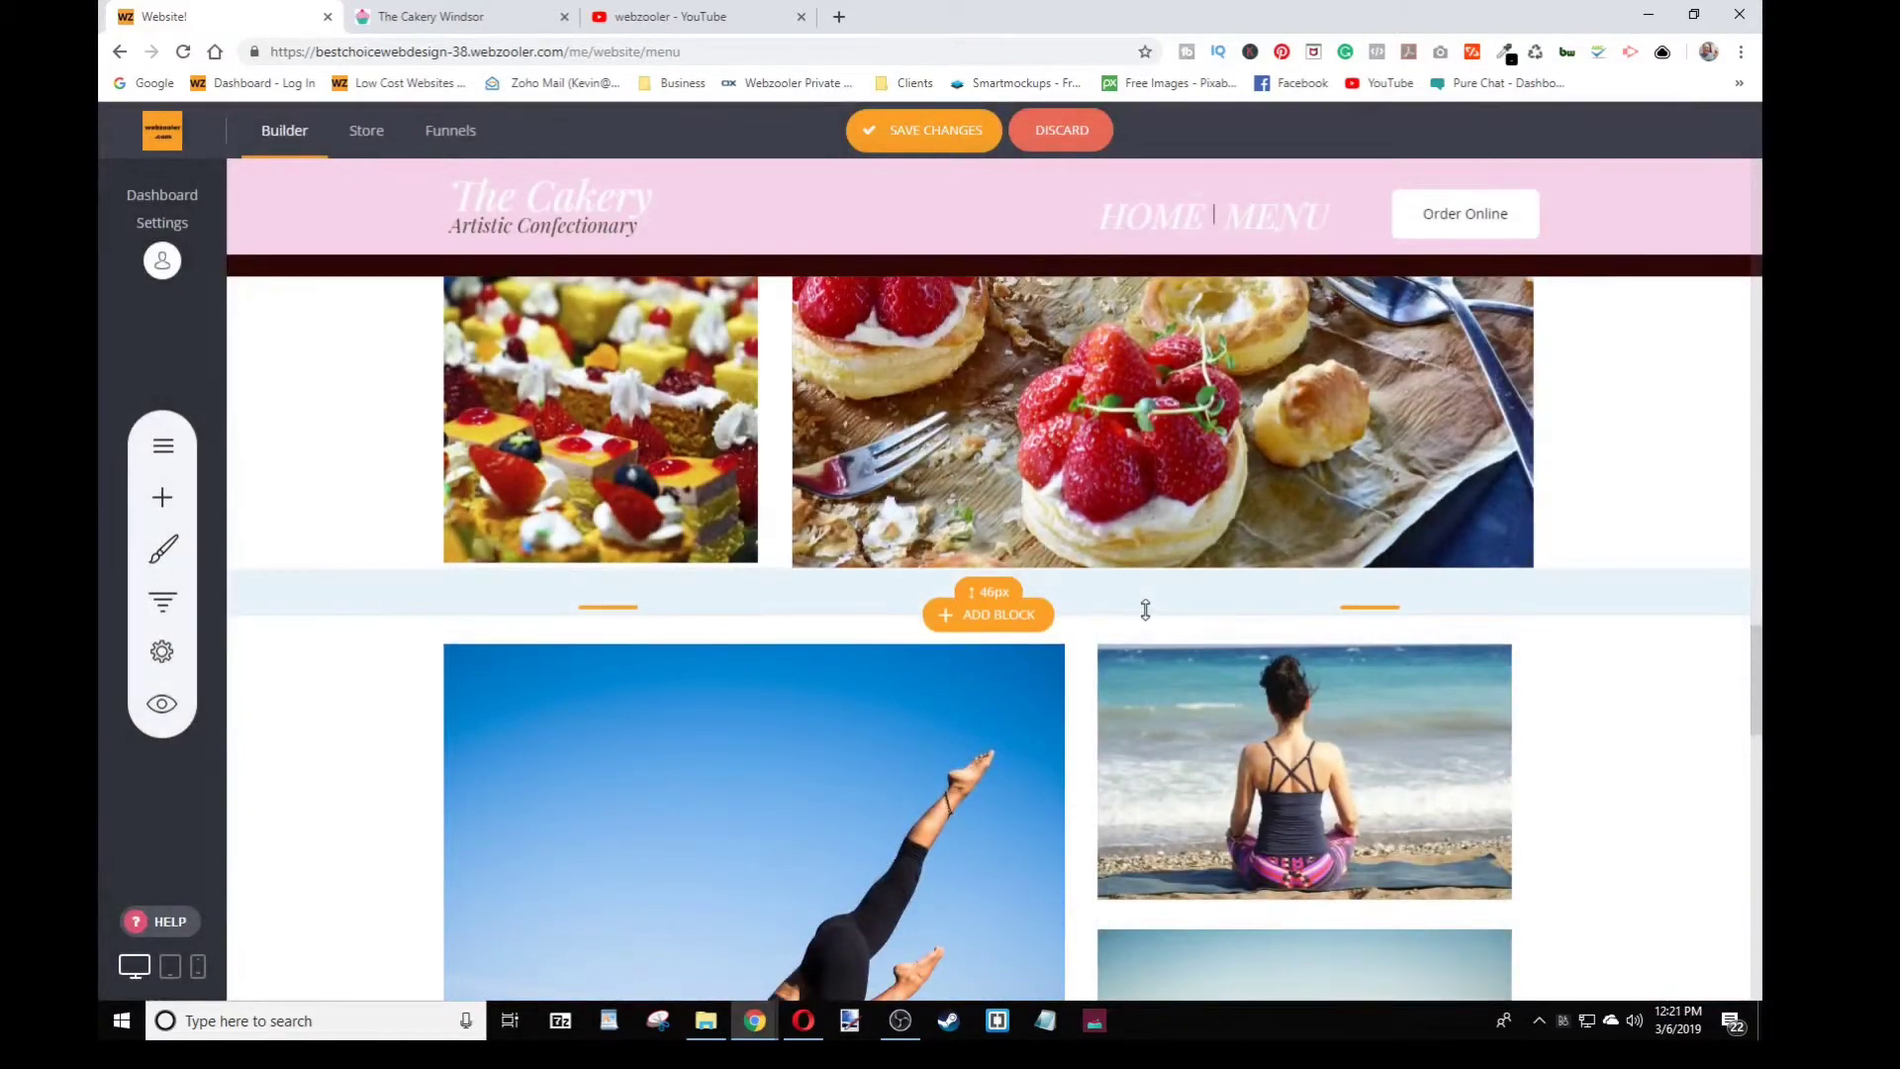
{"action": "scroll", "coordinate": [890, 494], "scroll_direction": "down", "scroll_amount": 4}
{"action": "scroll", "coordinate": [838, 483], "scroll_direction": "up", "scroll_amount": 2}
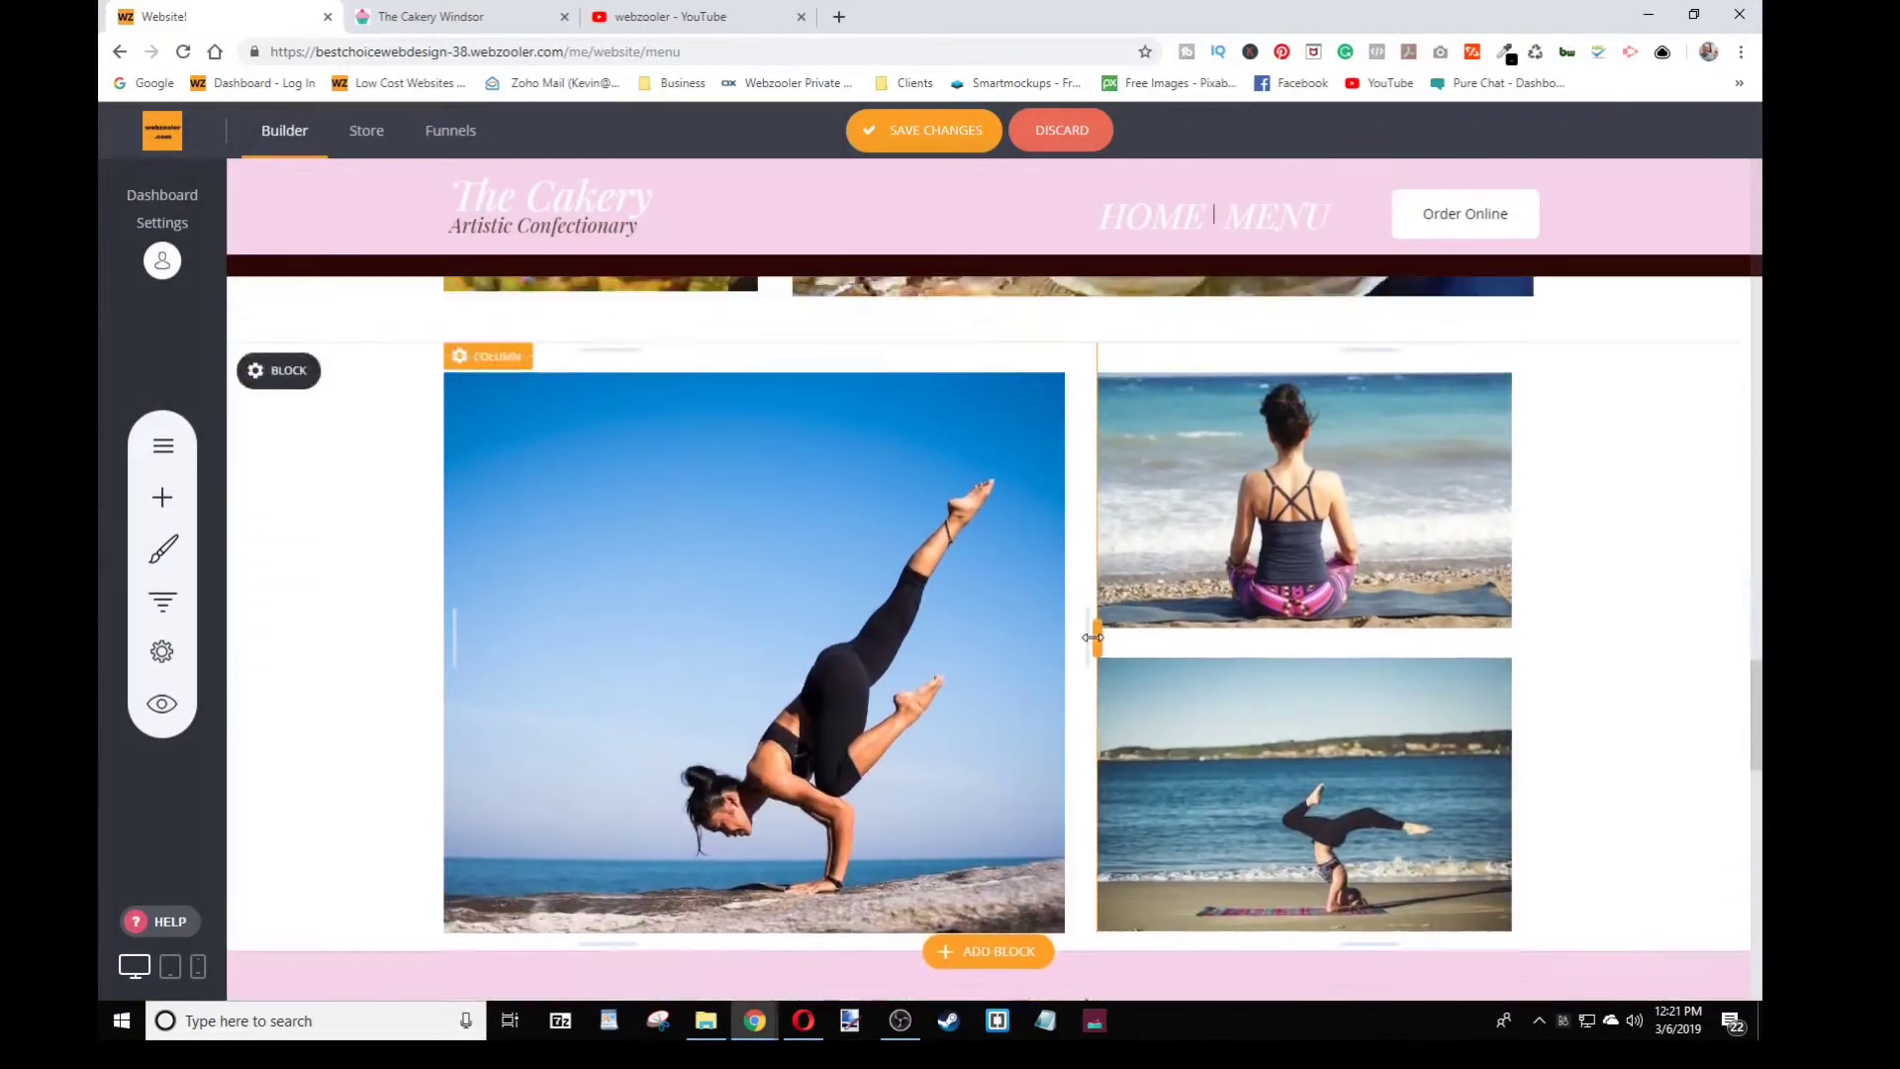
{"action": "scroll", "coordinate": [972, 594], "scroll_direction": "down", "scroll_amount": 2}
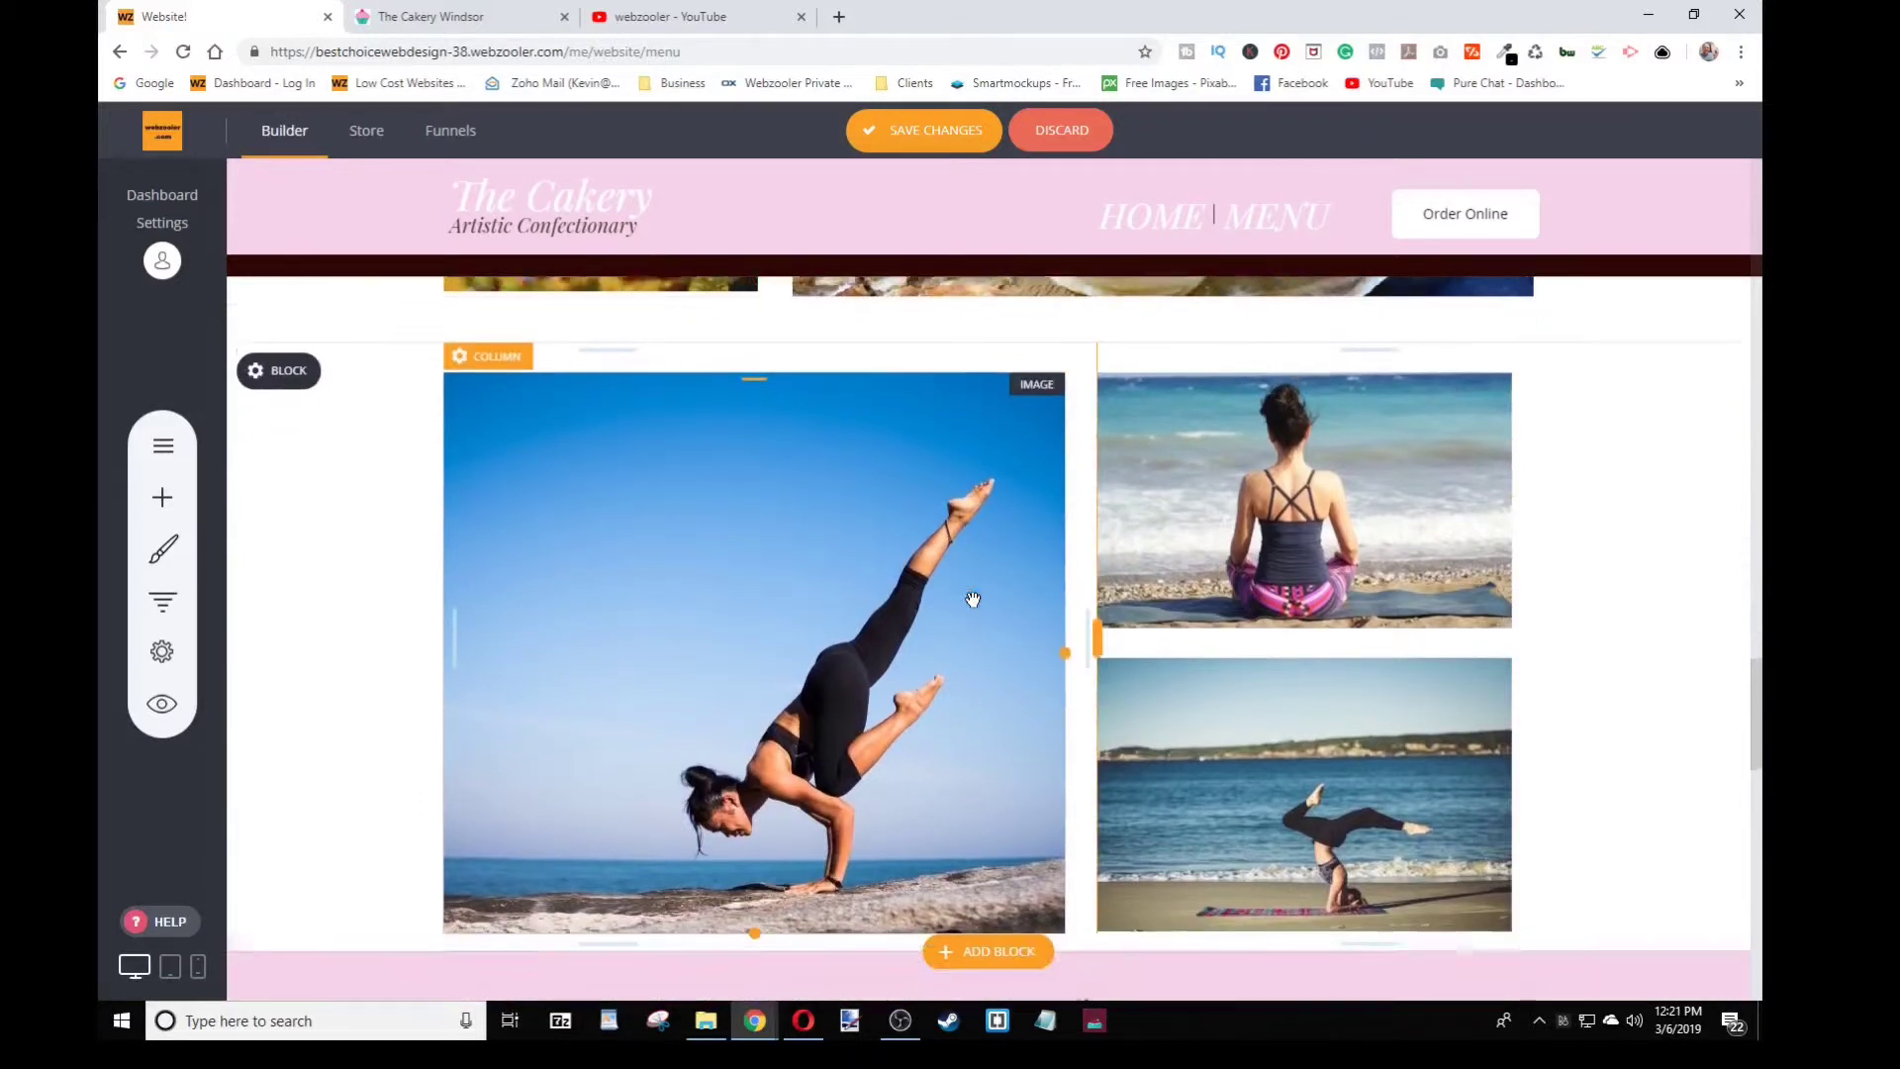
{"action": "scroll", "coordinate": [947, 580], "scroll_direction": "up", "scroll_amount": 2}
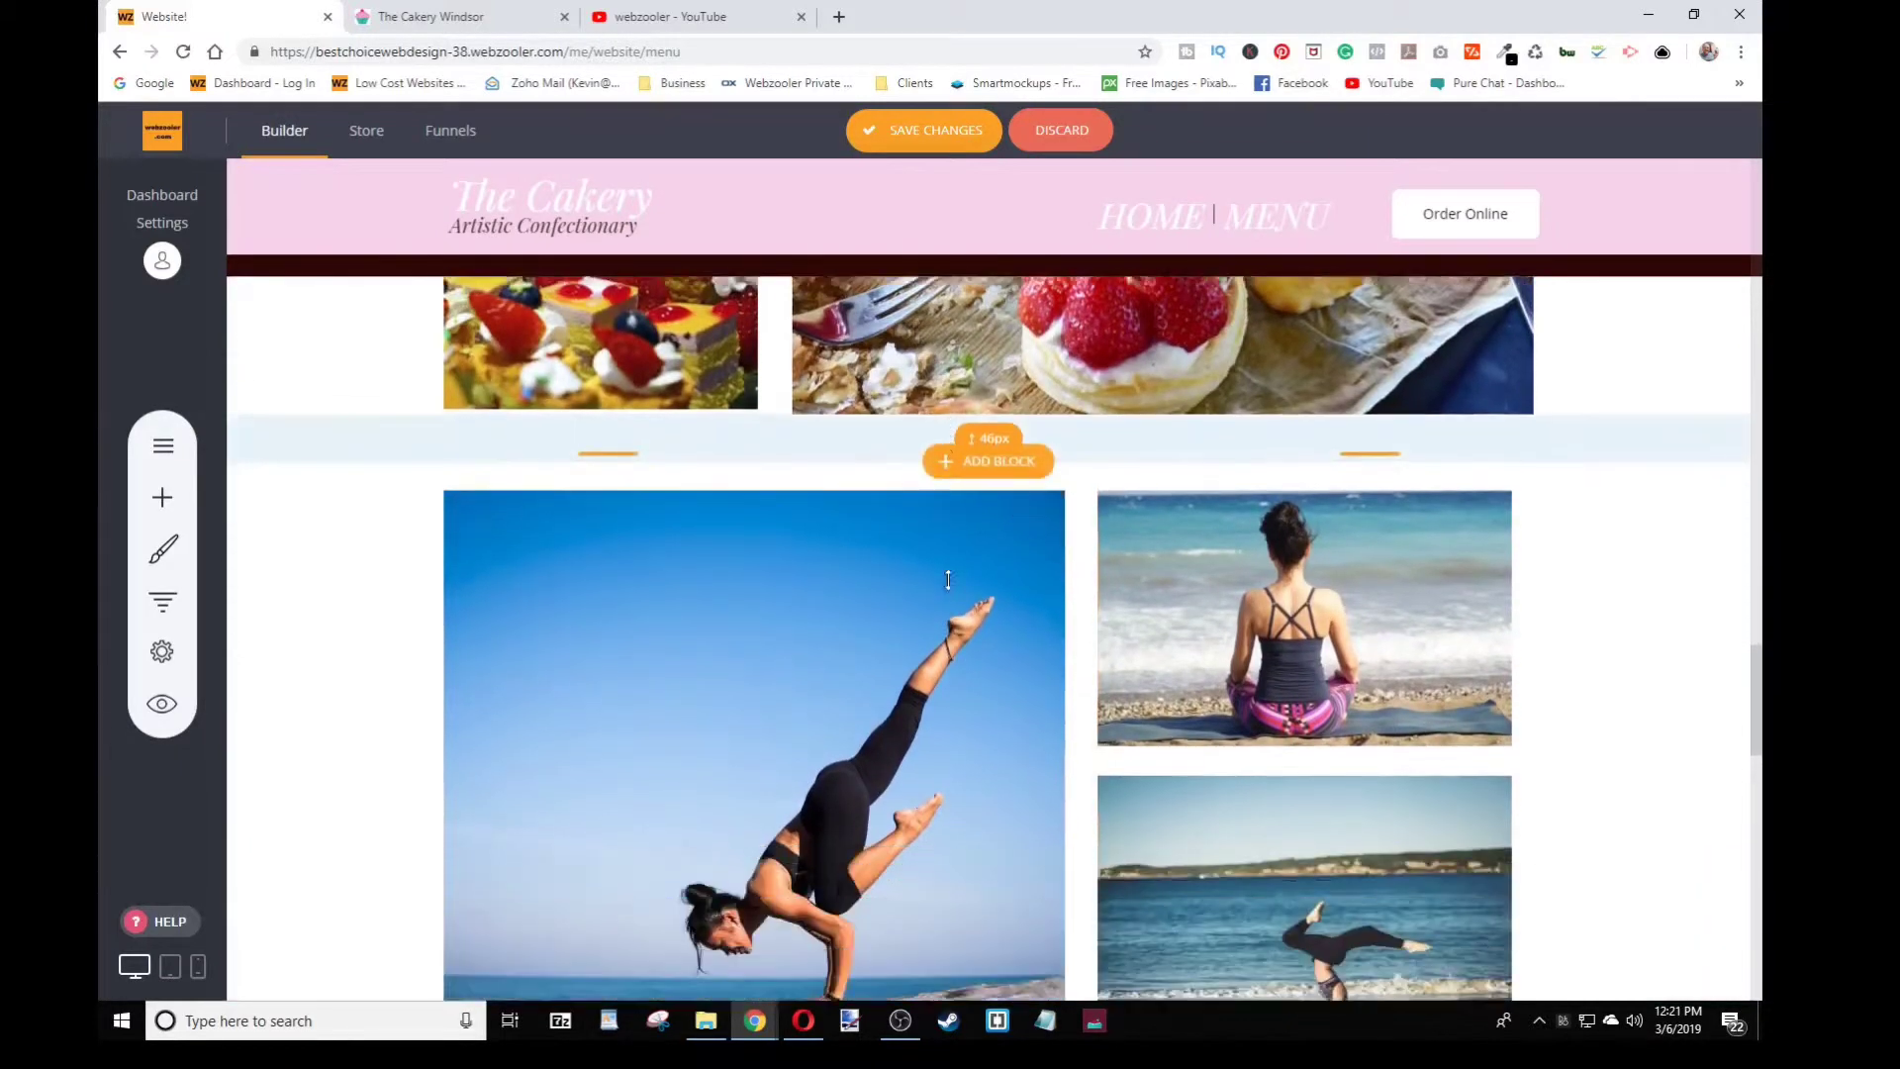
{"action": "scroll", "coordinate": [948, 580], "scroll_direction": "down", "scroll_amount": 1}
{"action": "left_click", "coordinate": [862, 648]}
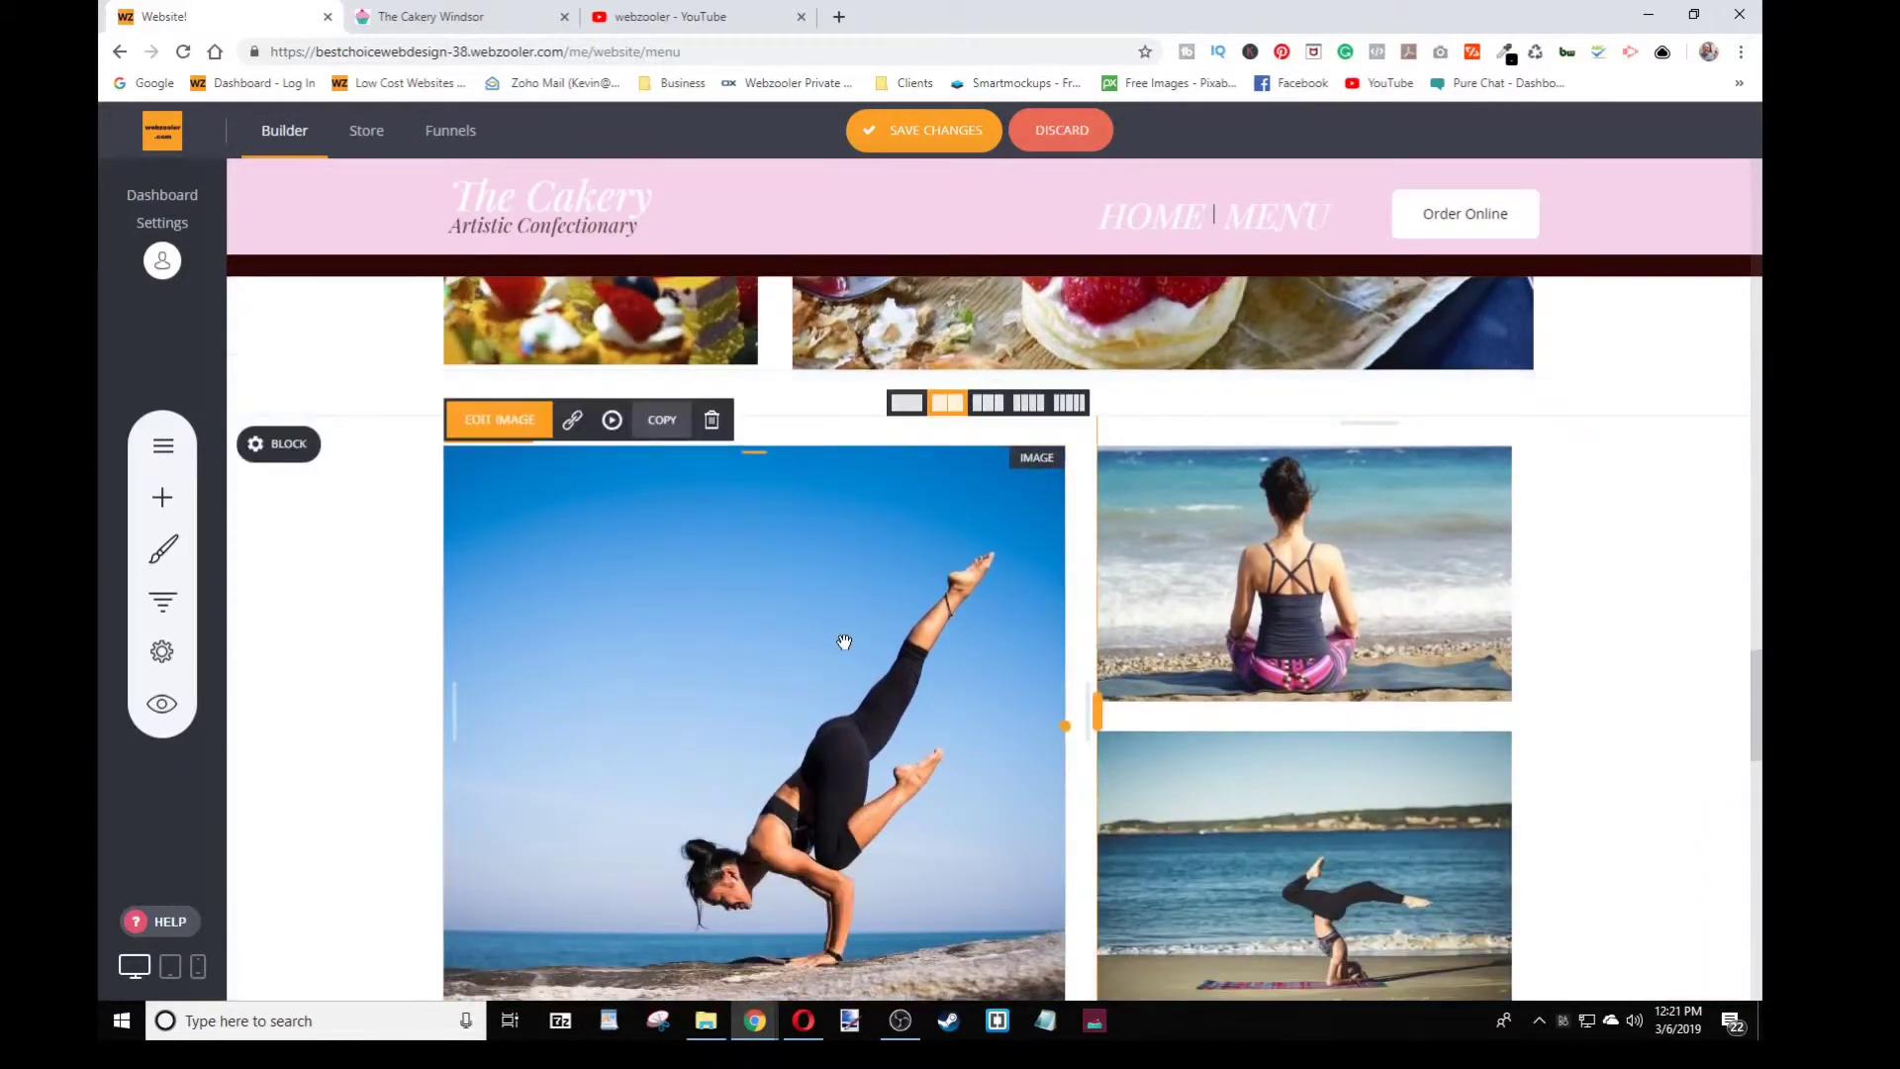
{"action": "left_click", "coordinate": [500, 420]}
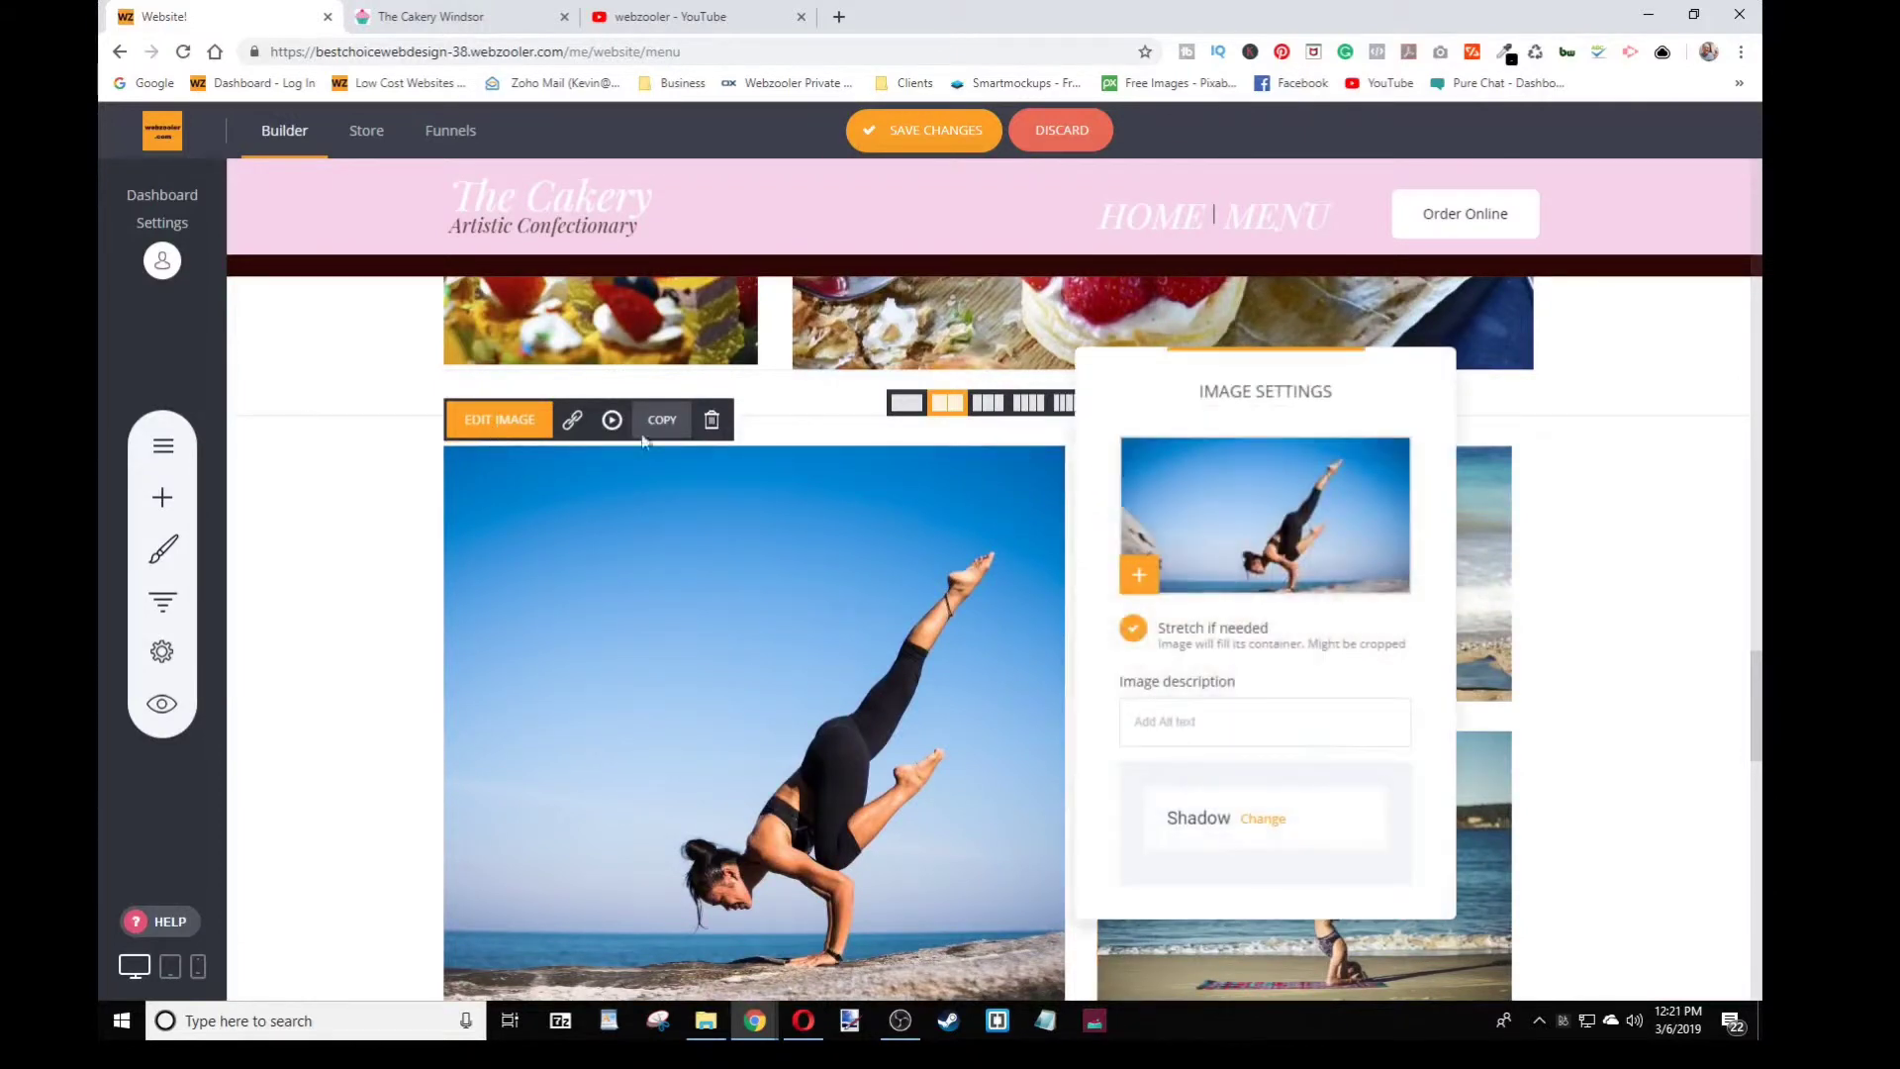
{"action": "left_click", "coordinate": [1307, 502]}
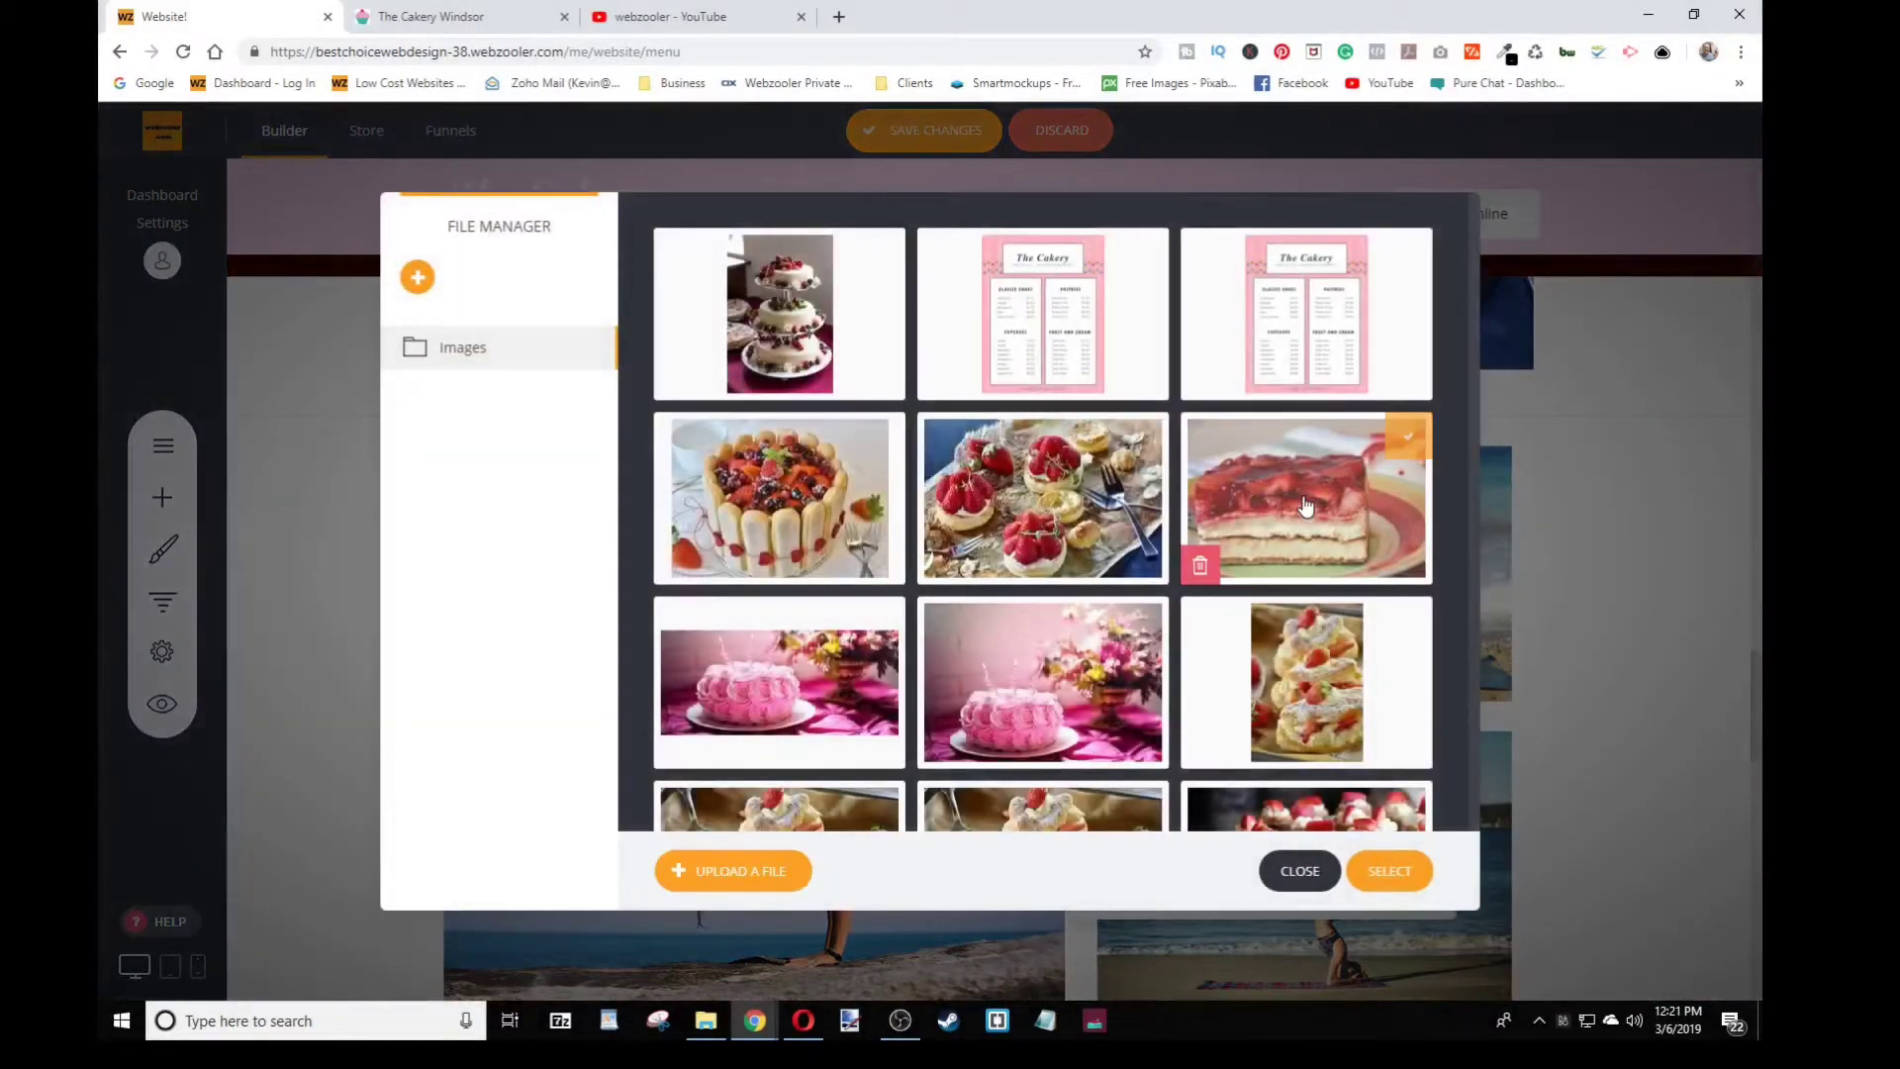
{"action": "left_click", "coordinate": [1307, 504]}
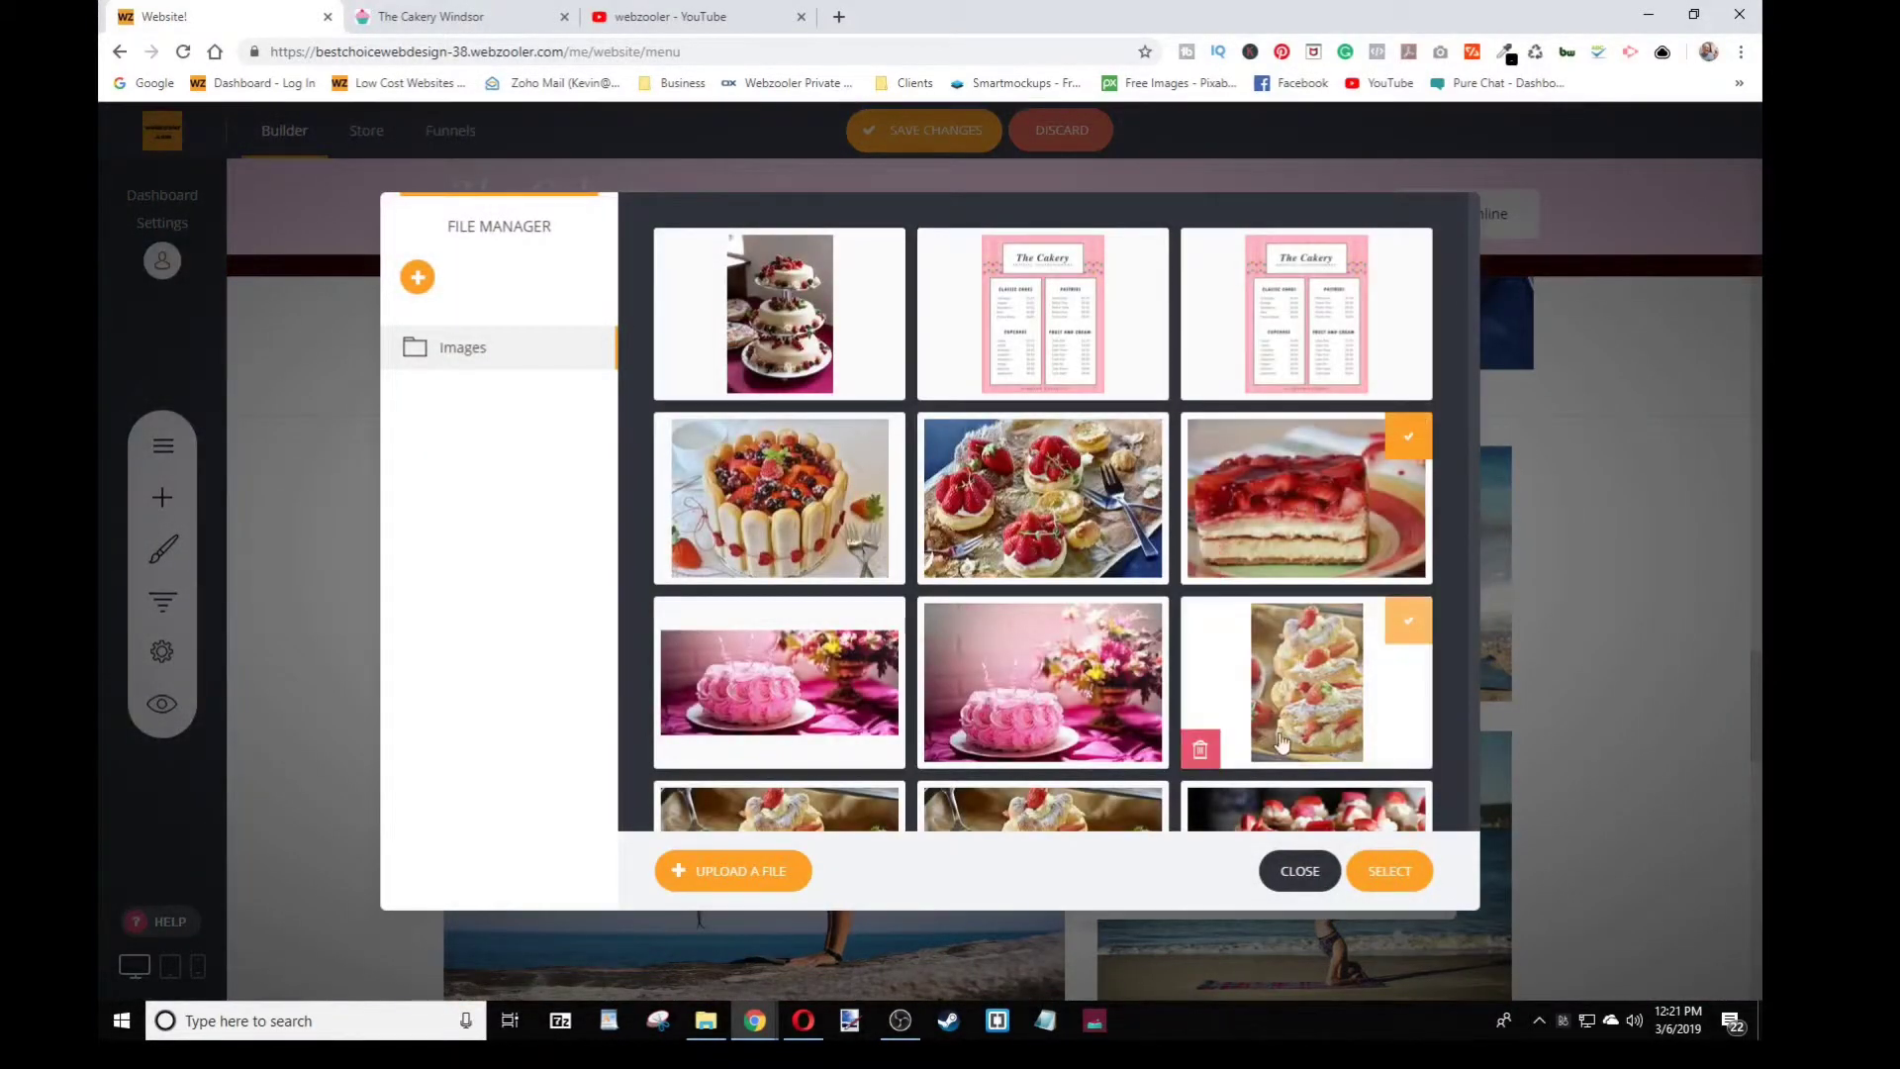
{"action": "left_click", "coordinate": [1390, 872]}
{"action": "left_click", "coordinate": [1680, 541]}
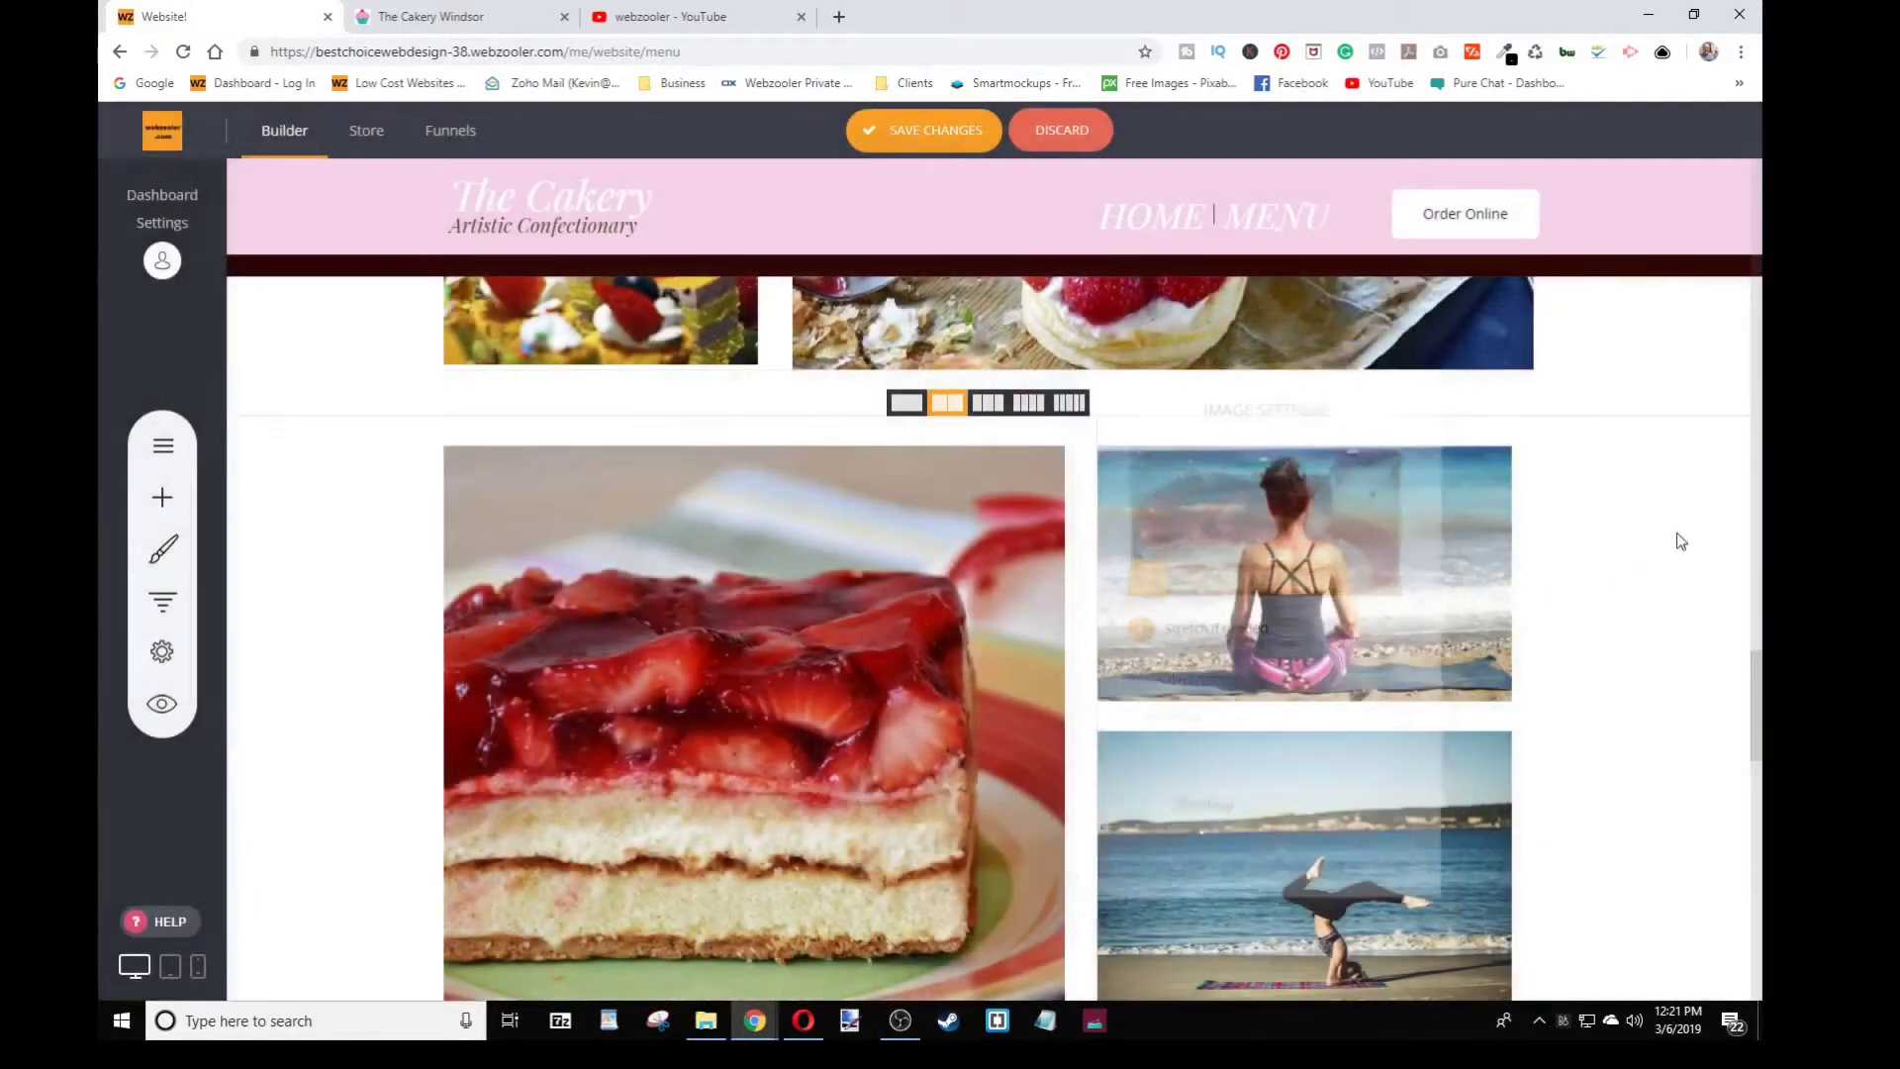
Replace the gallery's upper small yoga photo with the picture of stacked strawberry cream pastries beside forks
{"action": "left_click", "coordinate": [1158, 420]}
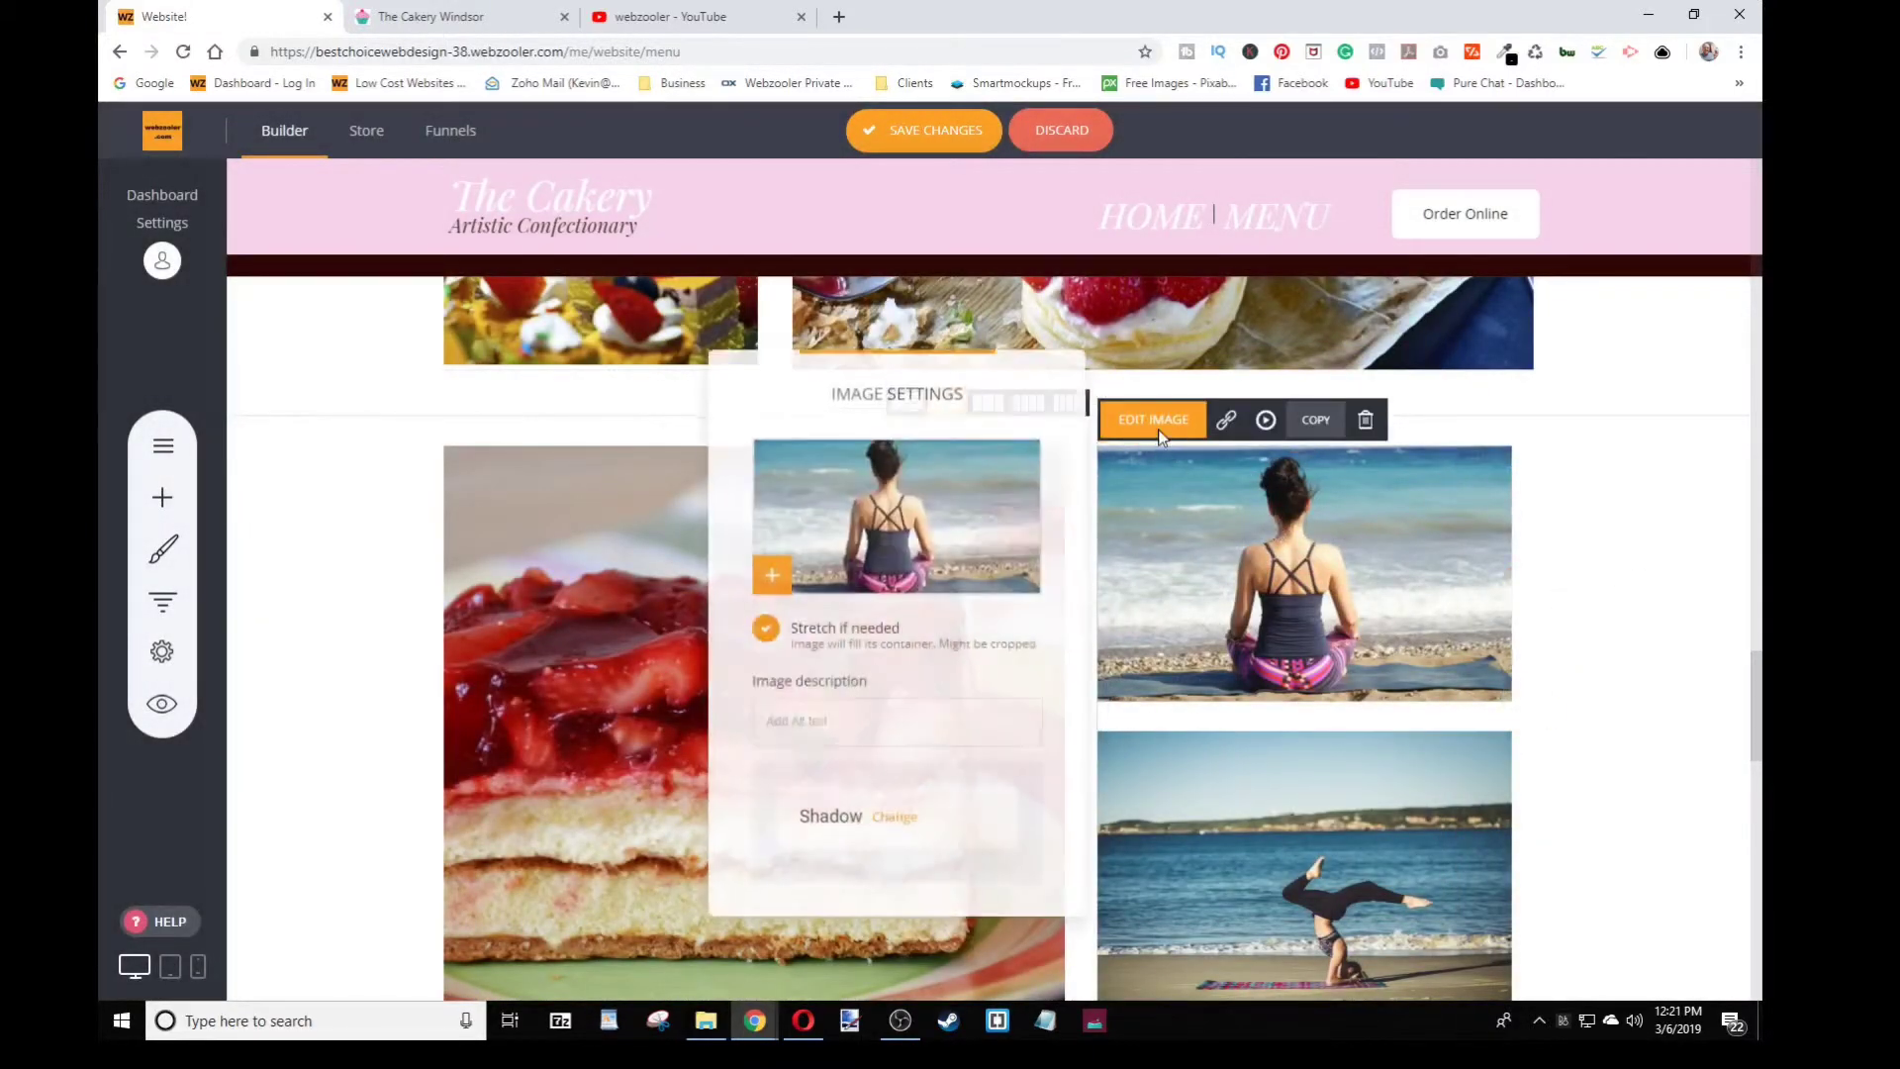
{"action": "left_click", "coordinate": [943, 534]}
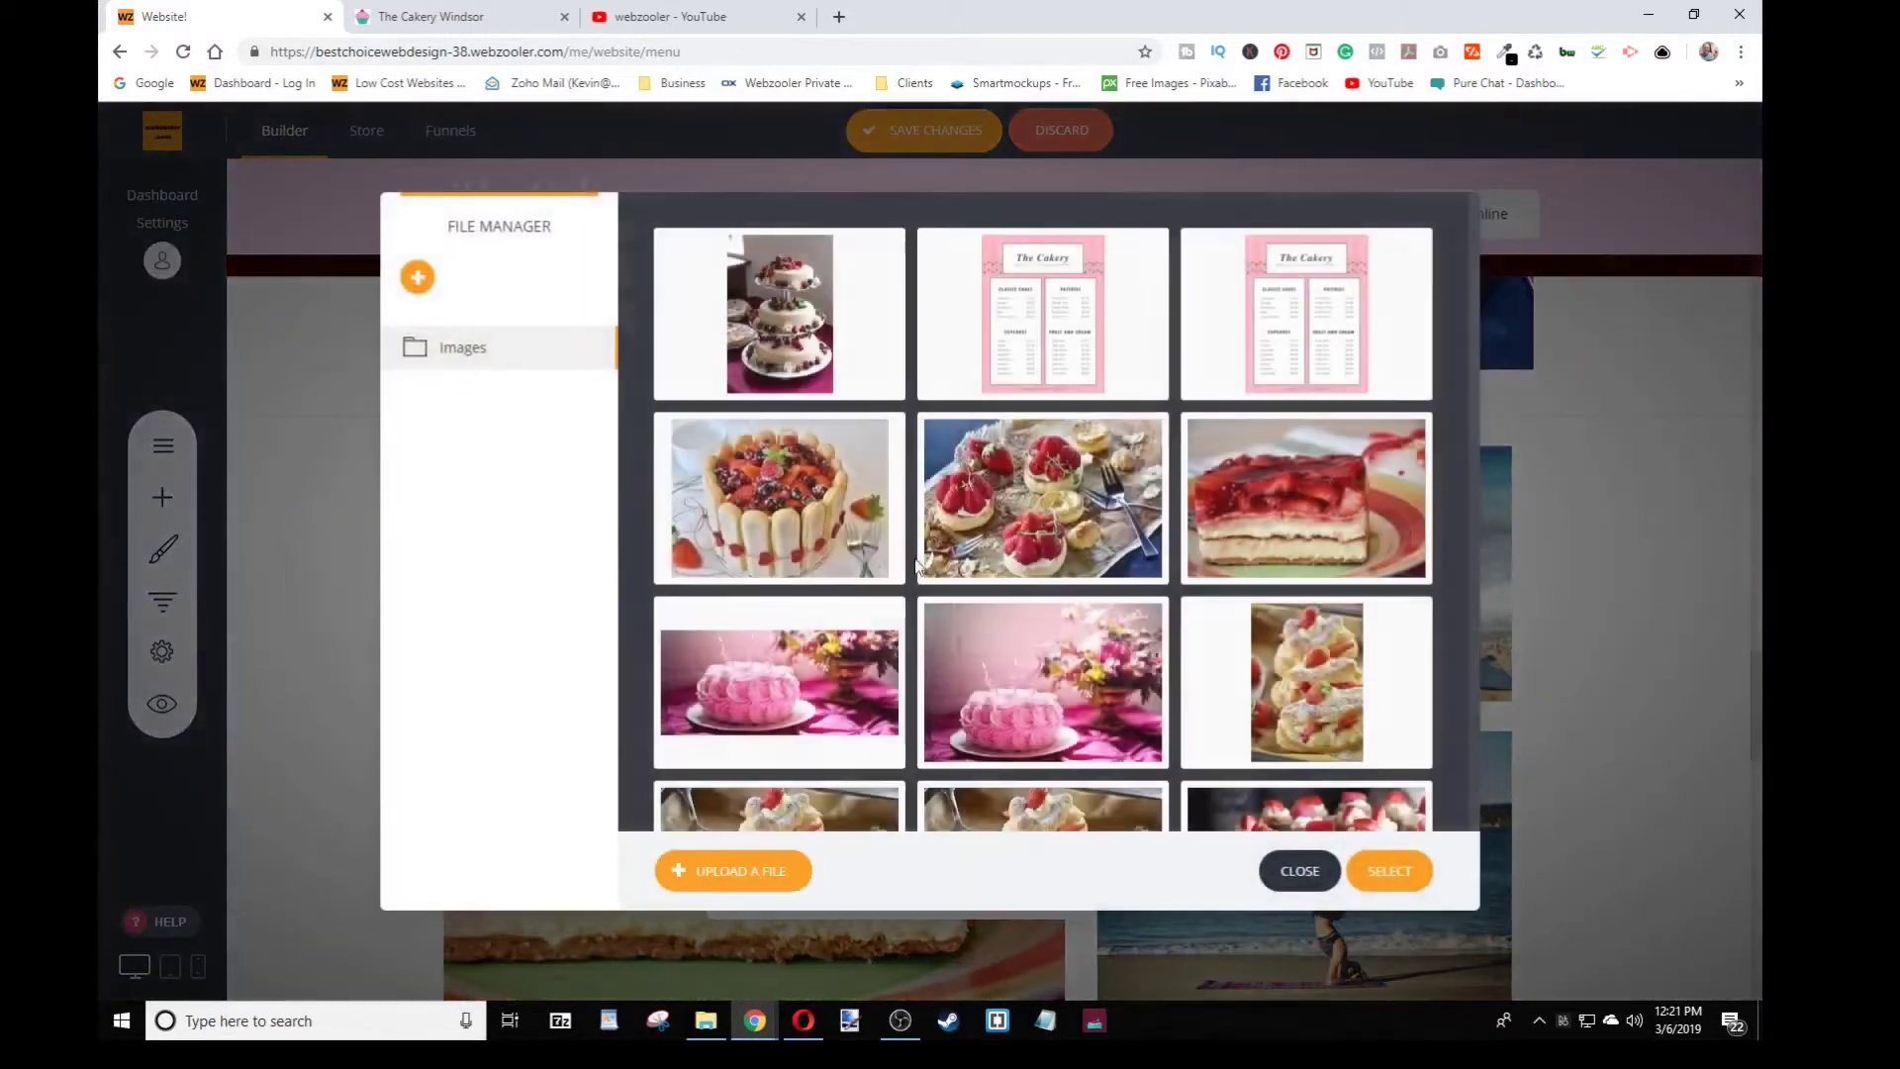
{"action": "scroll", "coordinate": [976, 498], "scroll_direction": "down", "scroll_amount": 4}
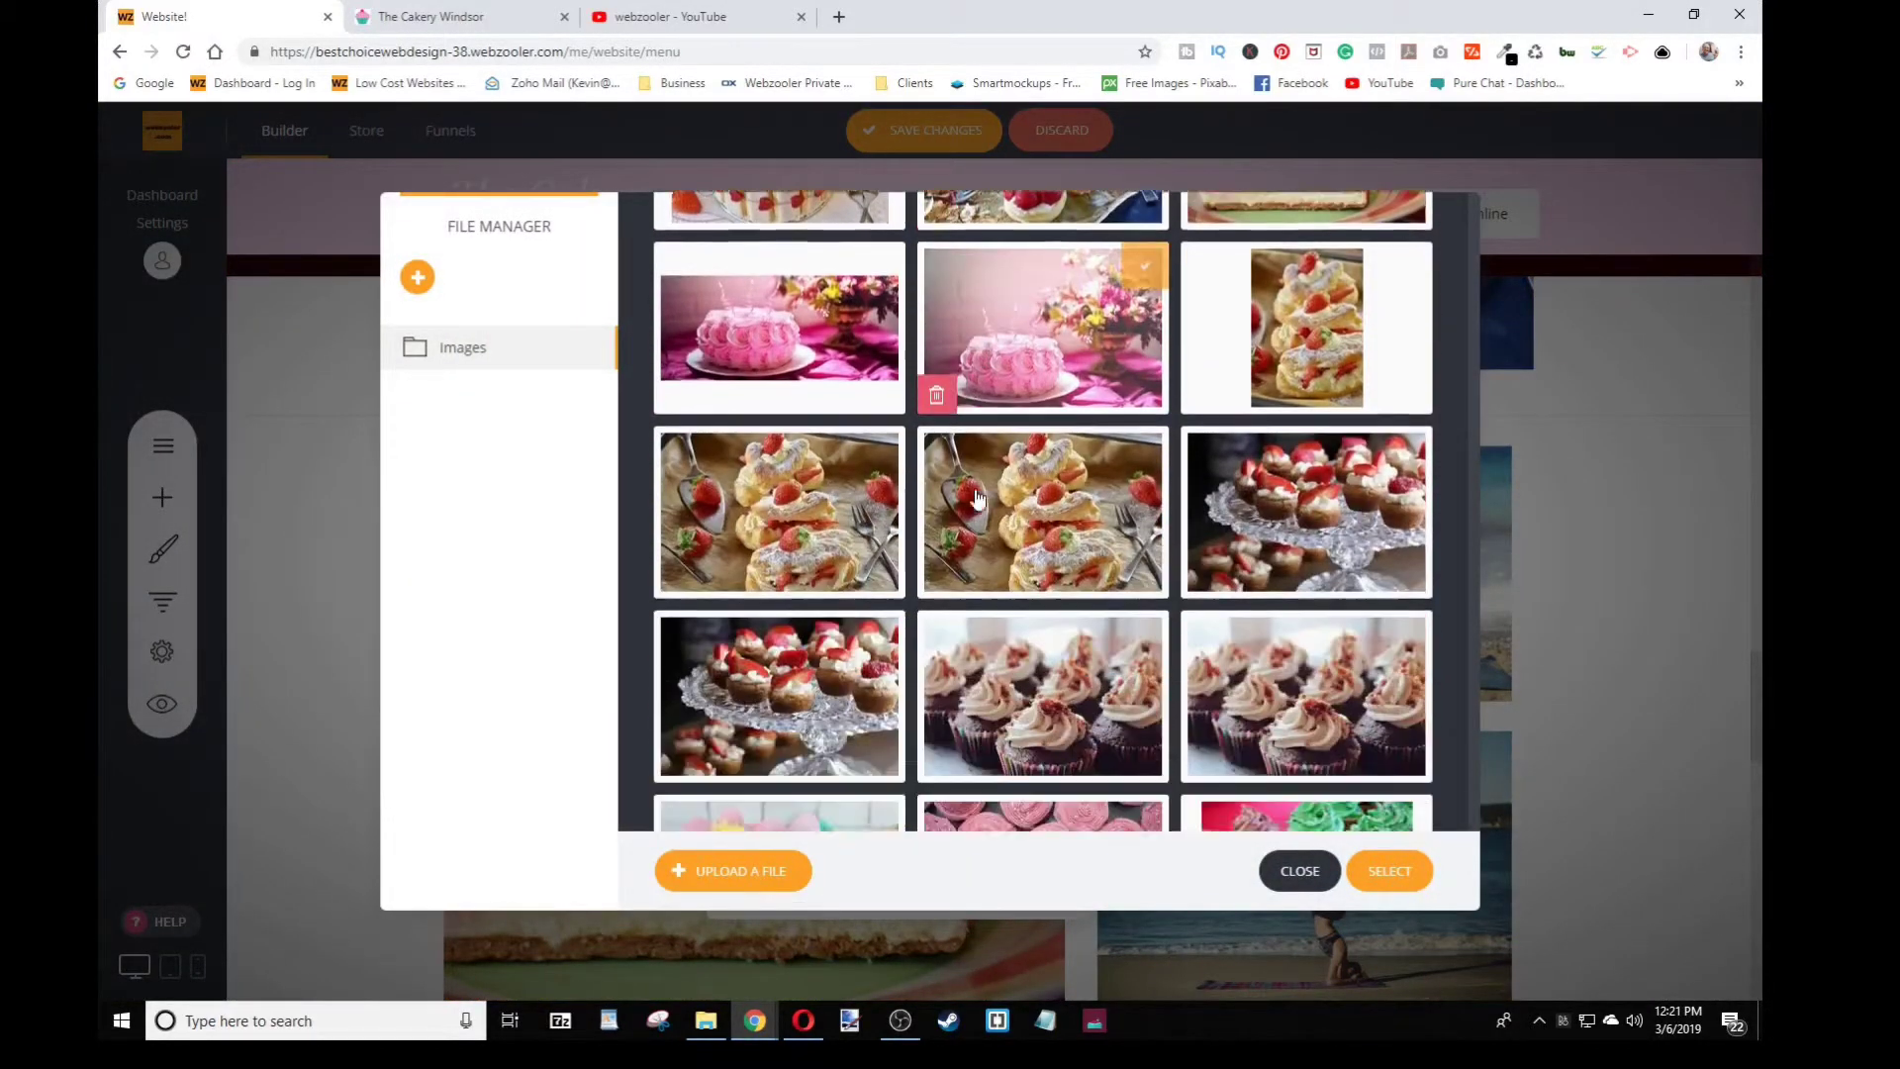
{"action": "left_click", "coordinate": [851, 401]}
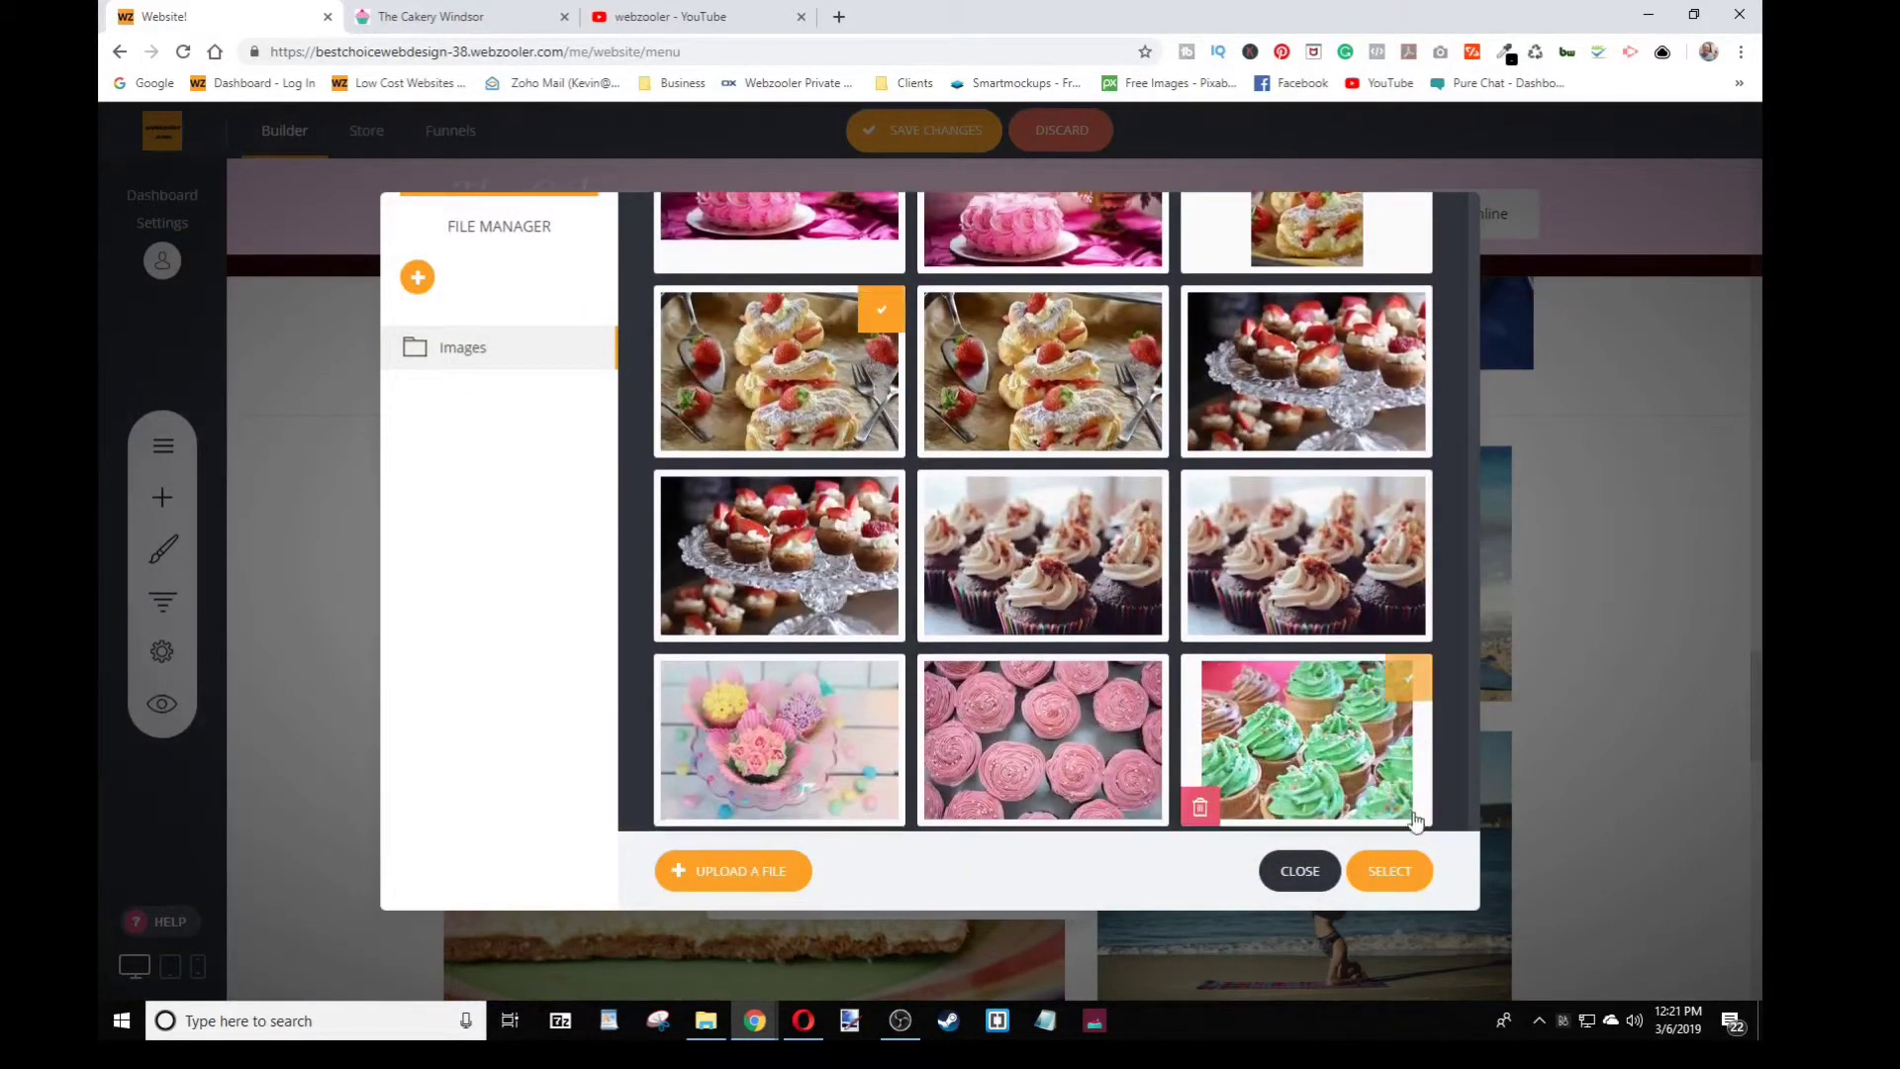
{"action": "left_click", "coordinate": [1389, 871]}
{"action": "left_click", "coordinate": [1718, 701]}
Replace the gallery's lower small yoga photo with the picture of strawberry-topped mini cakes on a glass stand
{"action": "scroll", "coordinate": [1672, 684], "scroll_direction": "down", "scroll_amount": 2}
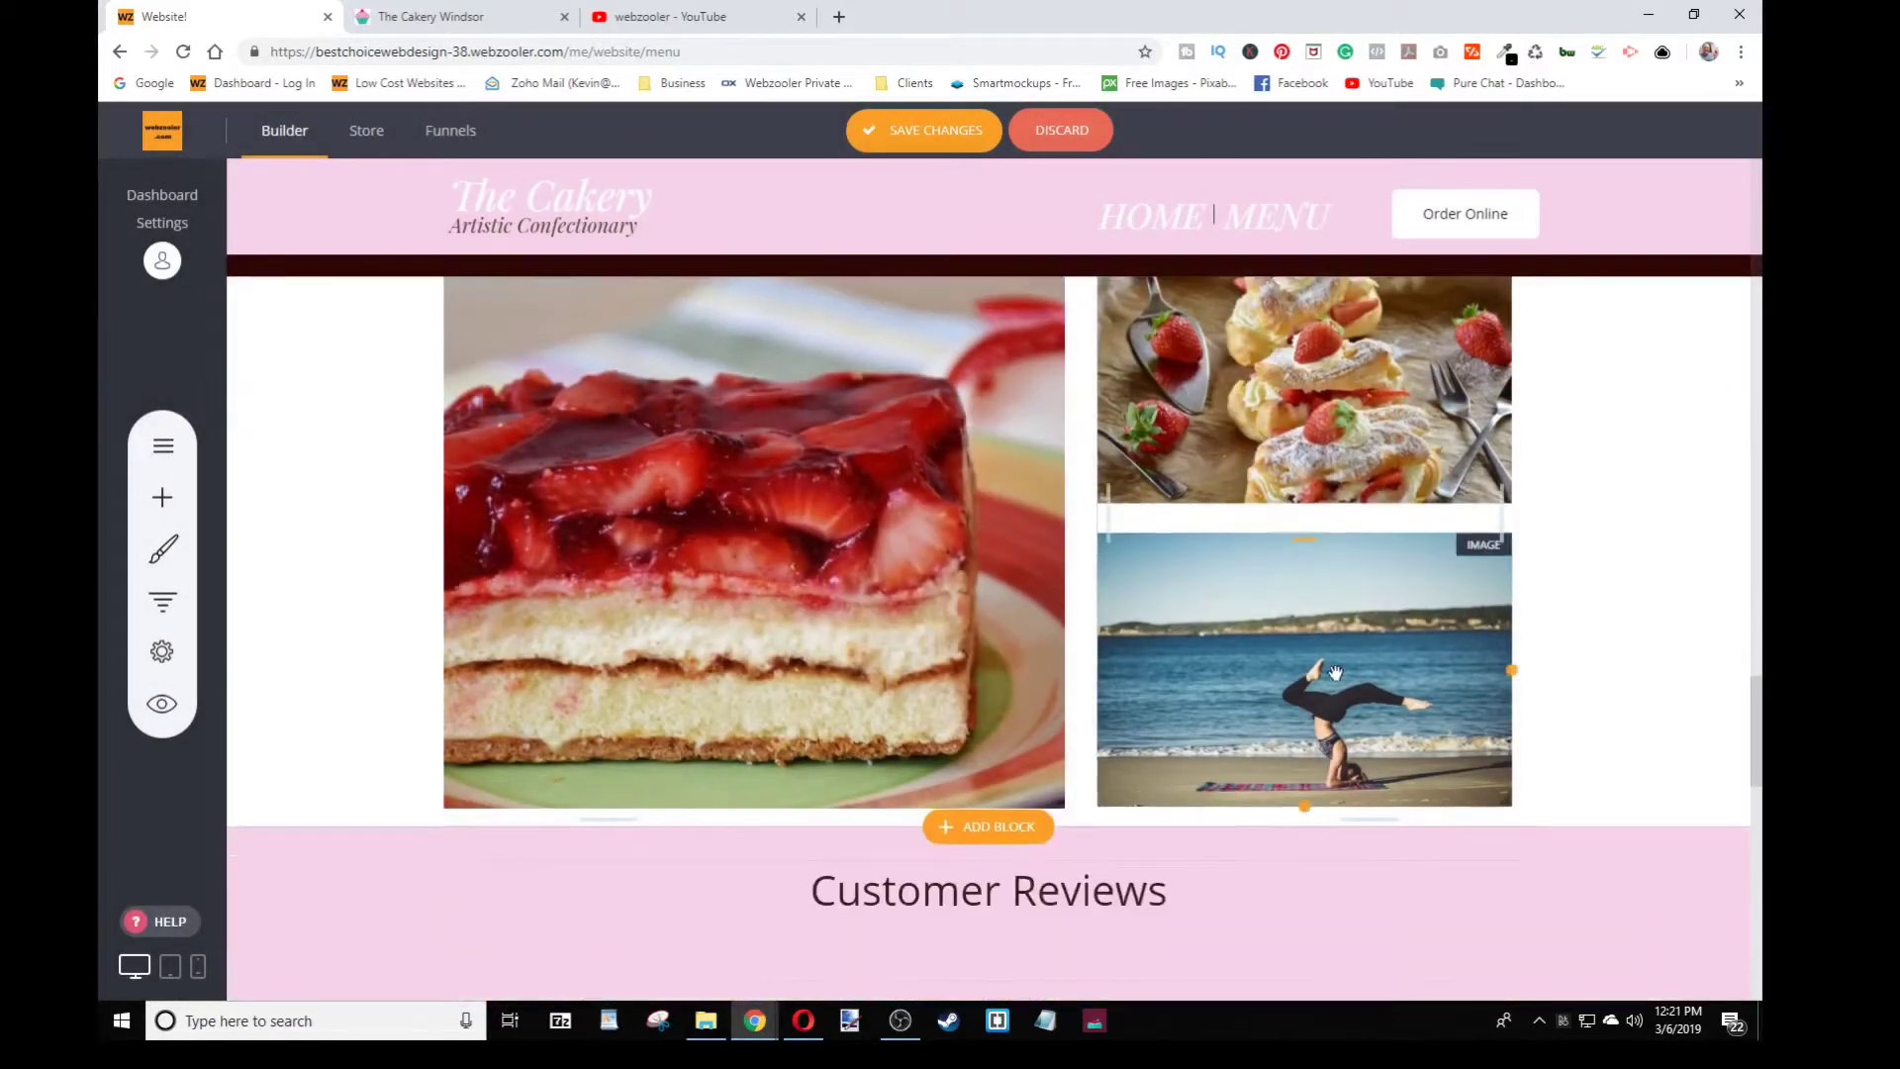
{"action": "left_click", "coordinate": [1171, 519]}
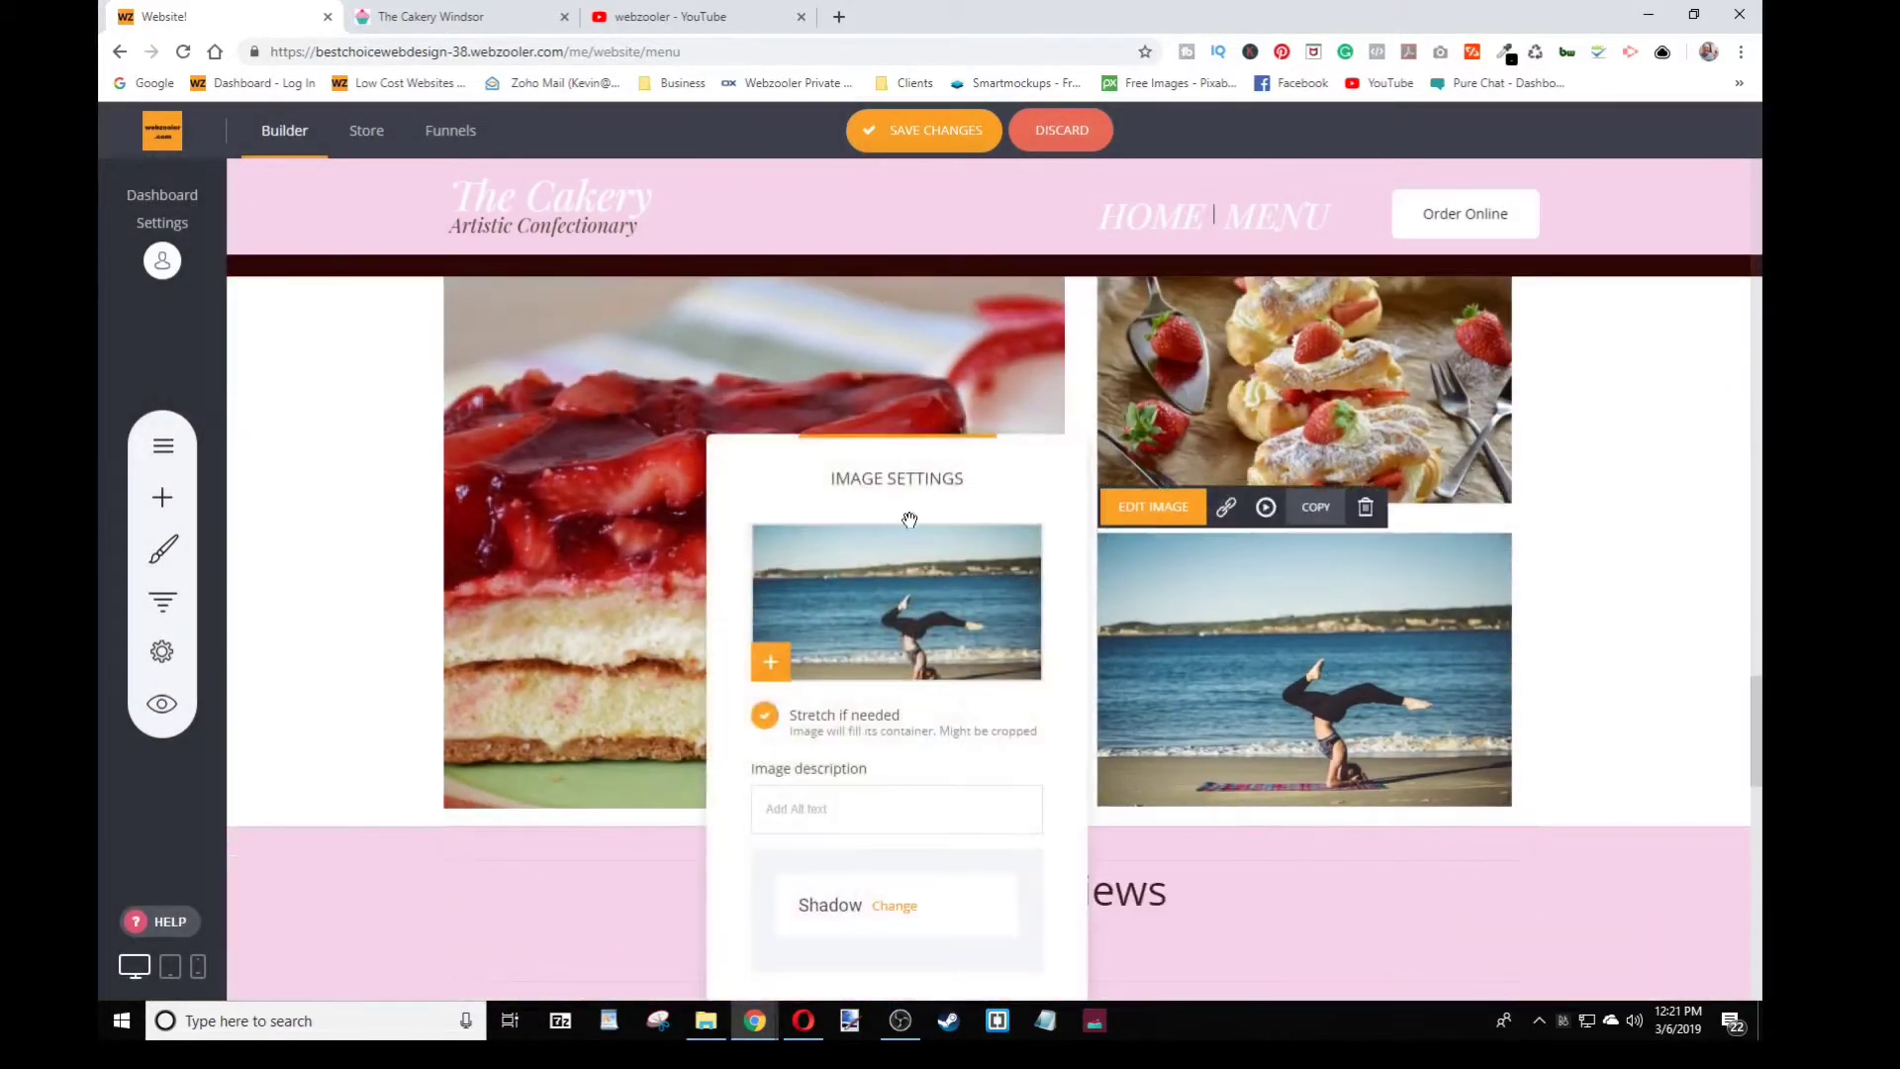
{"action": "left_click", "coordinate": [958, 595]}
{"action": "scroll", "coordinate": [1286, 594], "scroll_direction": "down", "scroll_amount": 5}
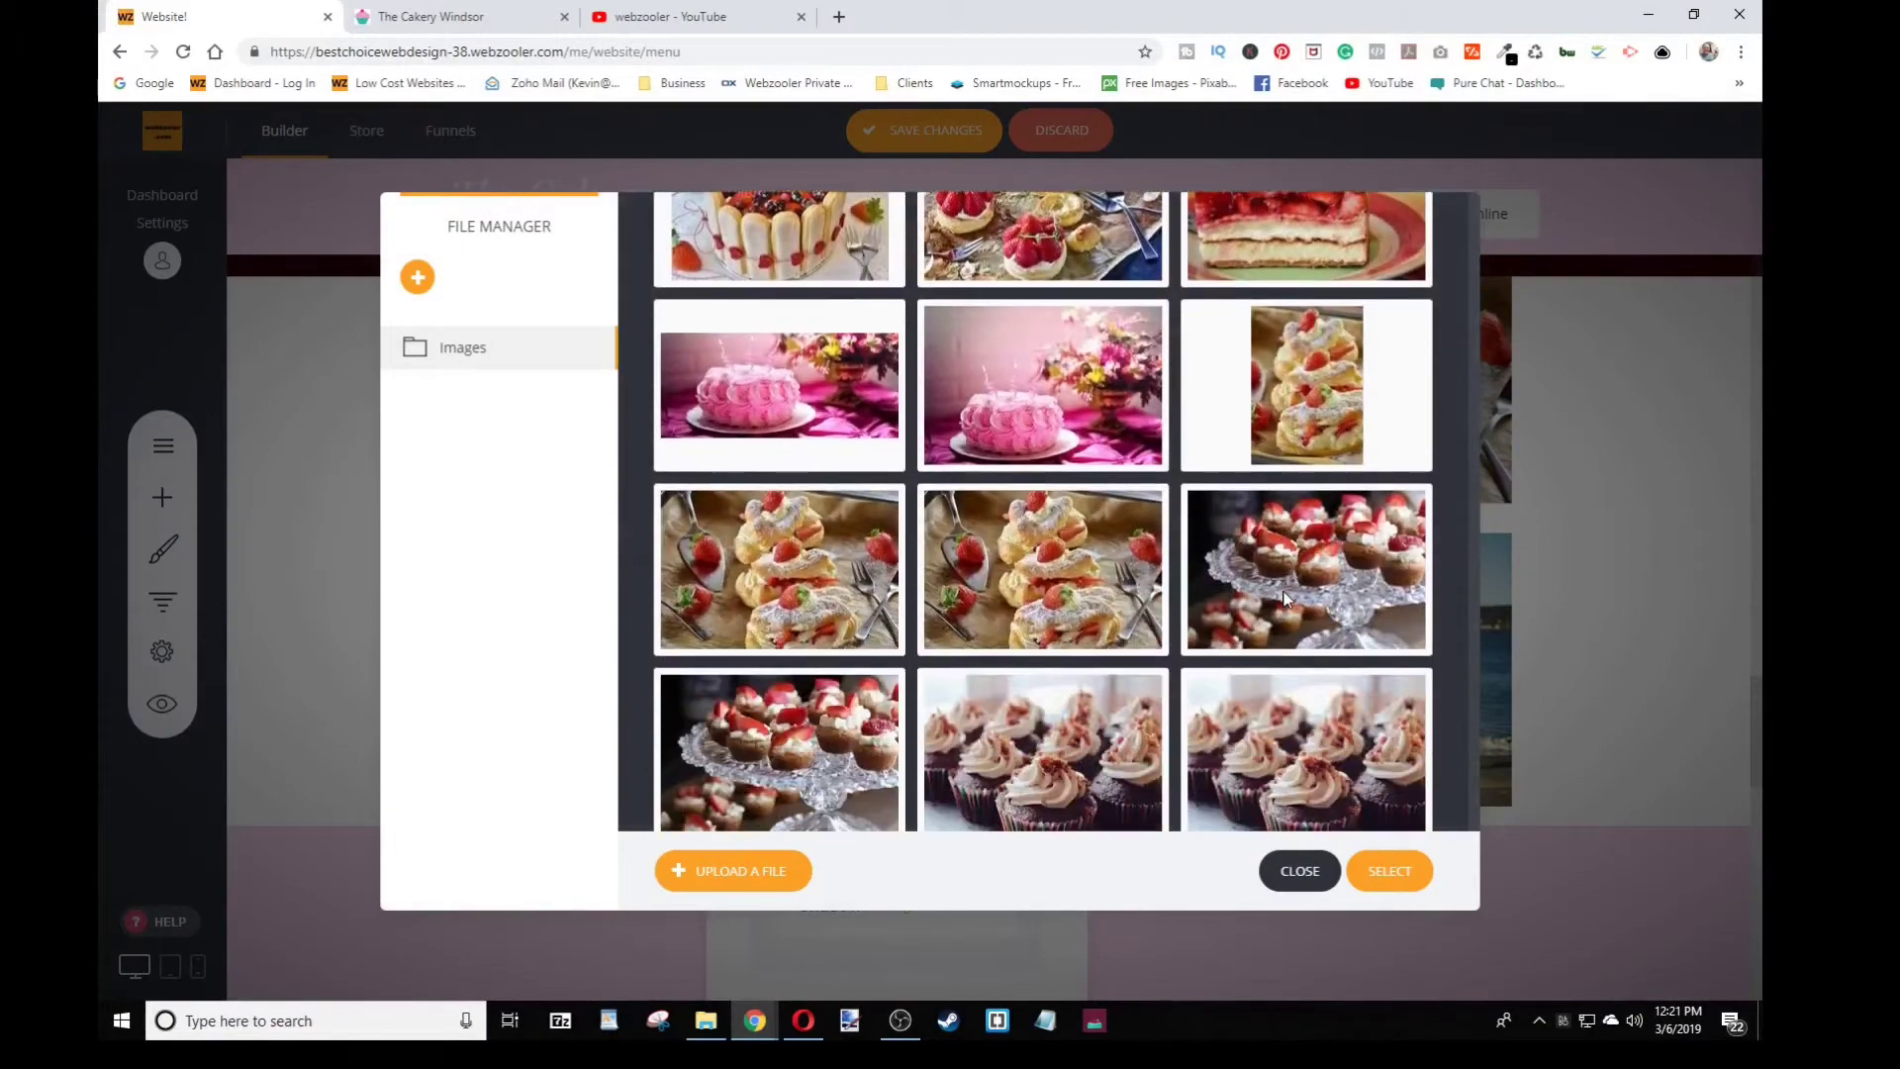
{"action": "left_click", "coordinate": [1332, 289]}
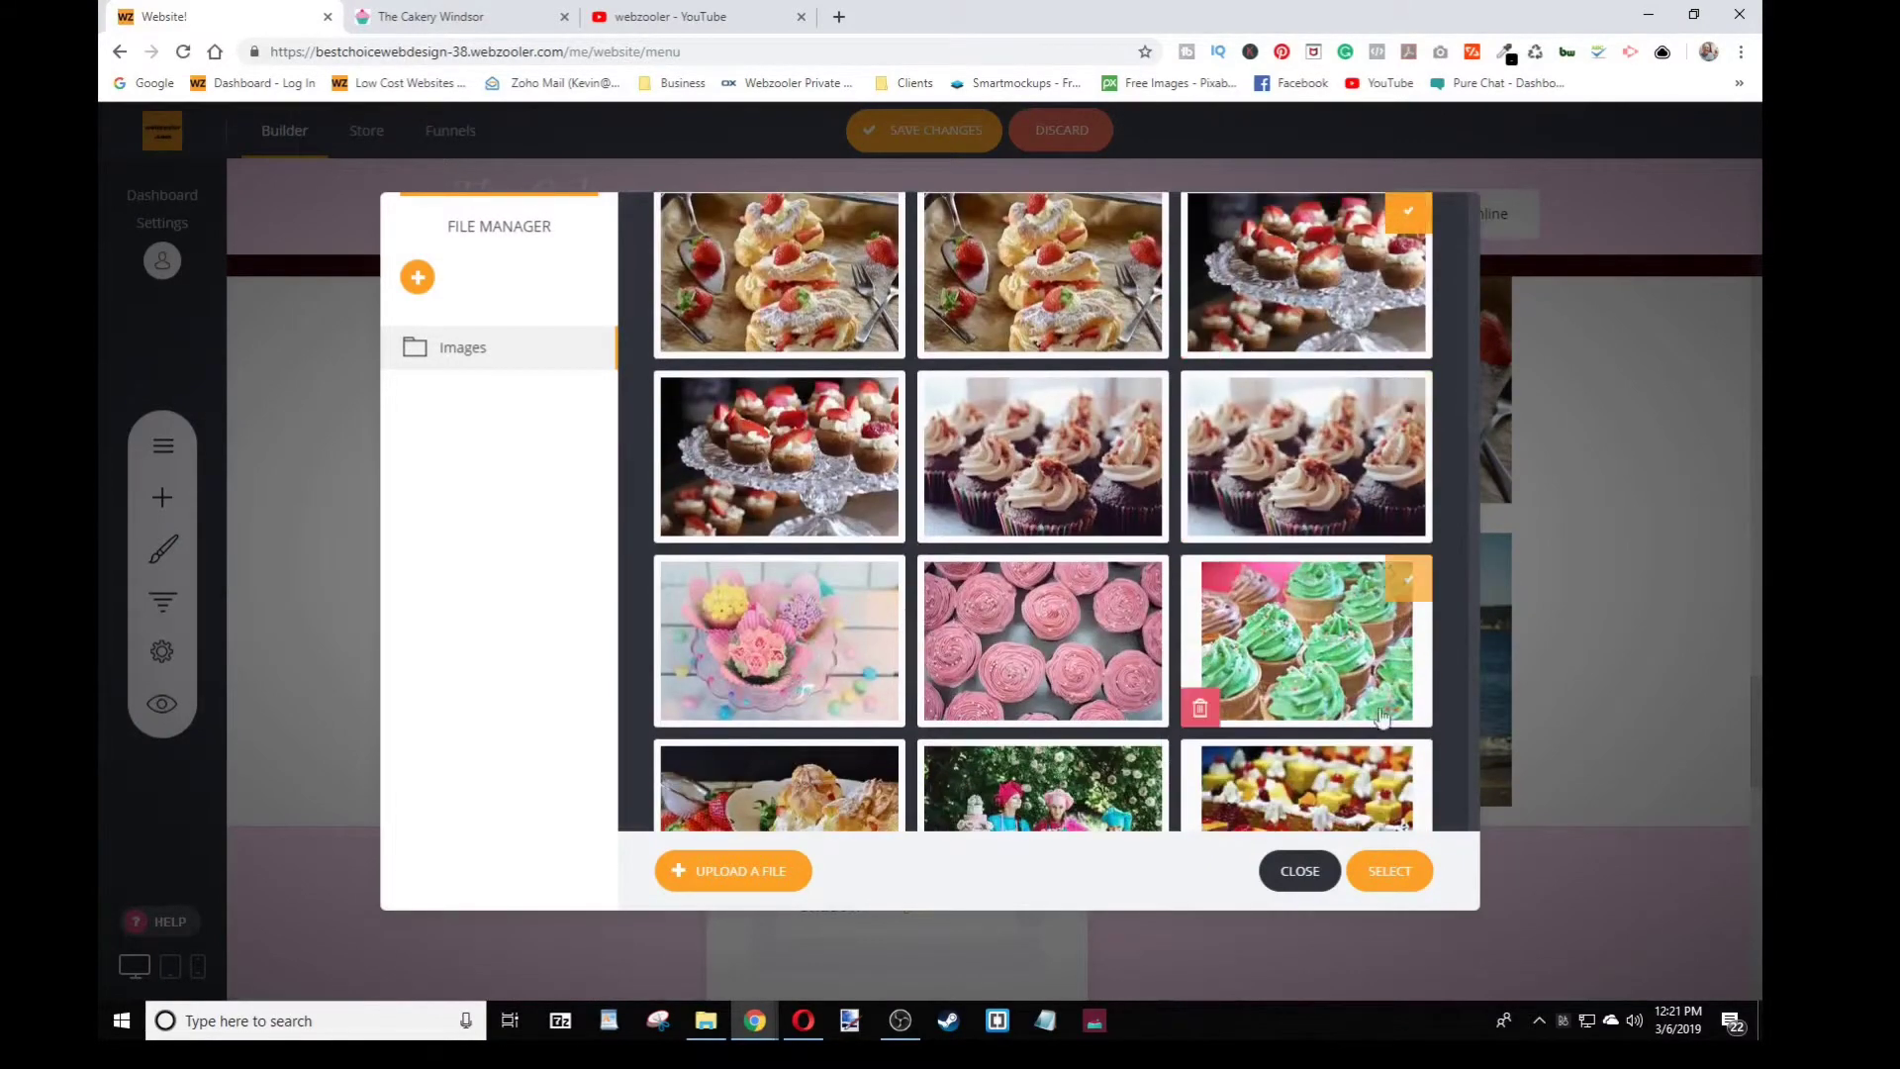
{"action": "left_click", "coordinate": [1383, 876]}
{"action": "left_click", "coordinate": [1617, 629]}
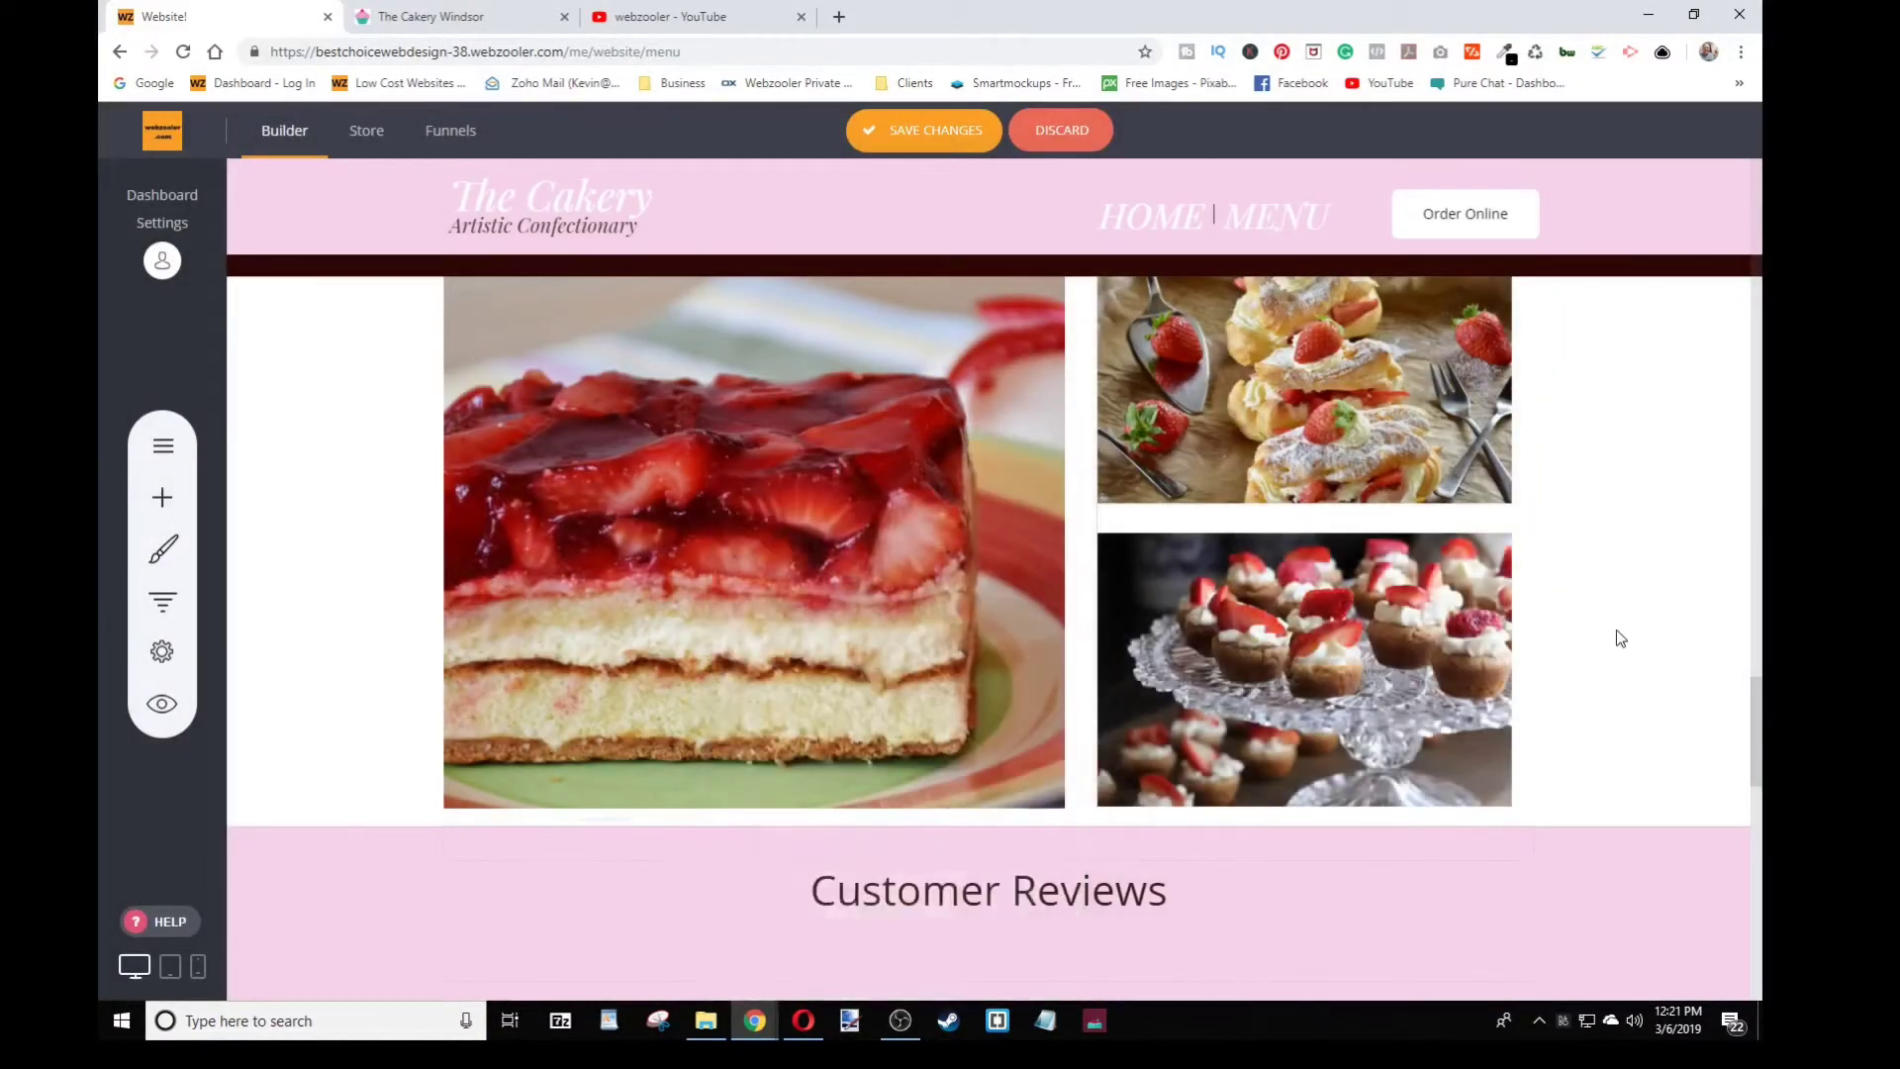
Reduce the gallery block's top spacing to bring it closer to New Section, and try to adjust the small-photo column's outer side margin
{"action": "scroll", "coordinate": [1617, 630], "scroll_direction": "up", "scroll_amount": 5}
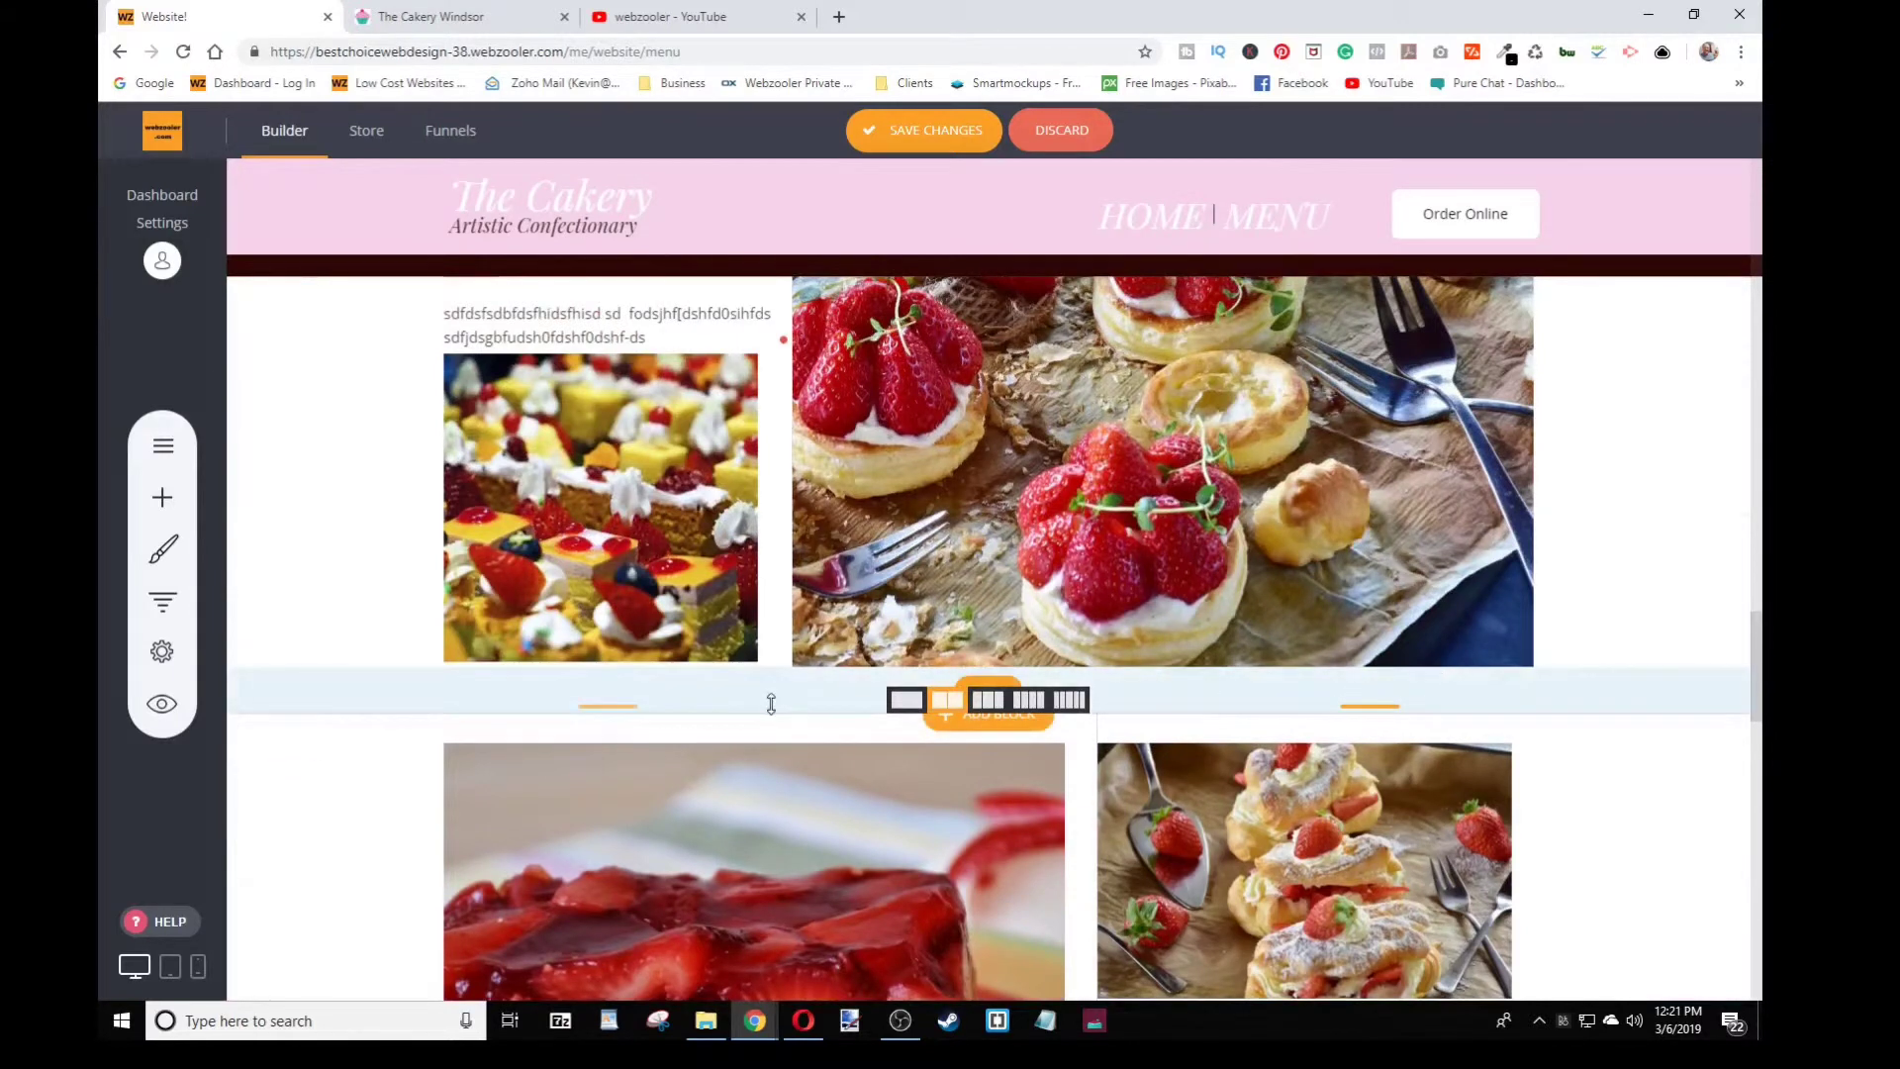
{"action": "left_click_drag", "start_coordinate": [764, 687], "coordinate": [765, 641]}
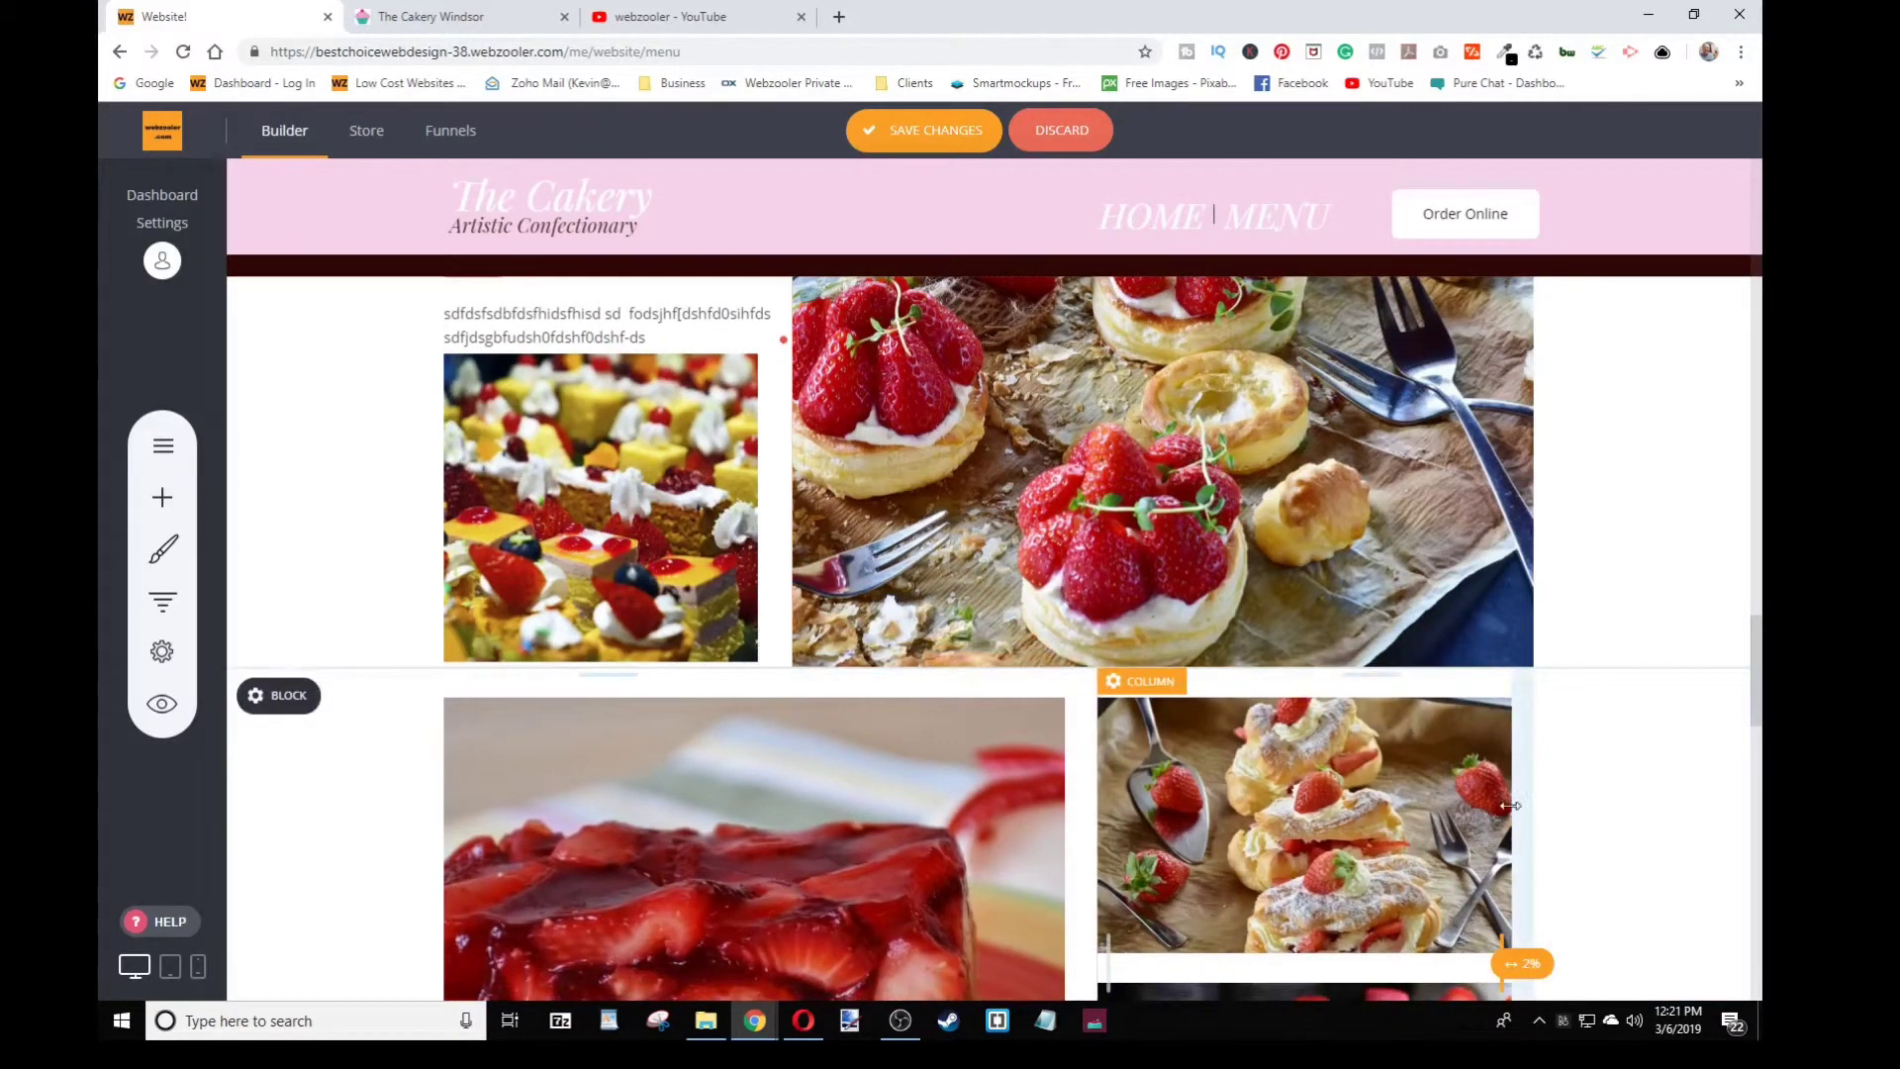
{"action": "left_click_drag", "start_coordinate": [1502, 831], "coordinate": [1516, 827]}
{"action": "scroll", "coordinate": [1546, 834], "scroll_direction": "down", "scroll_amount": 1}
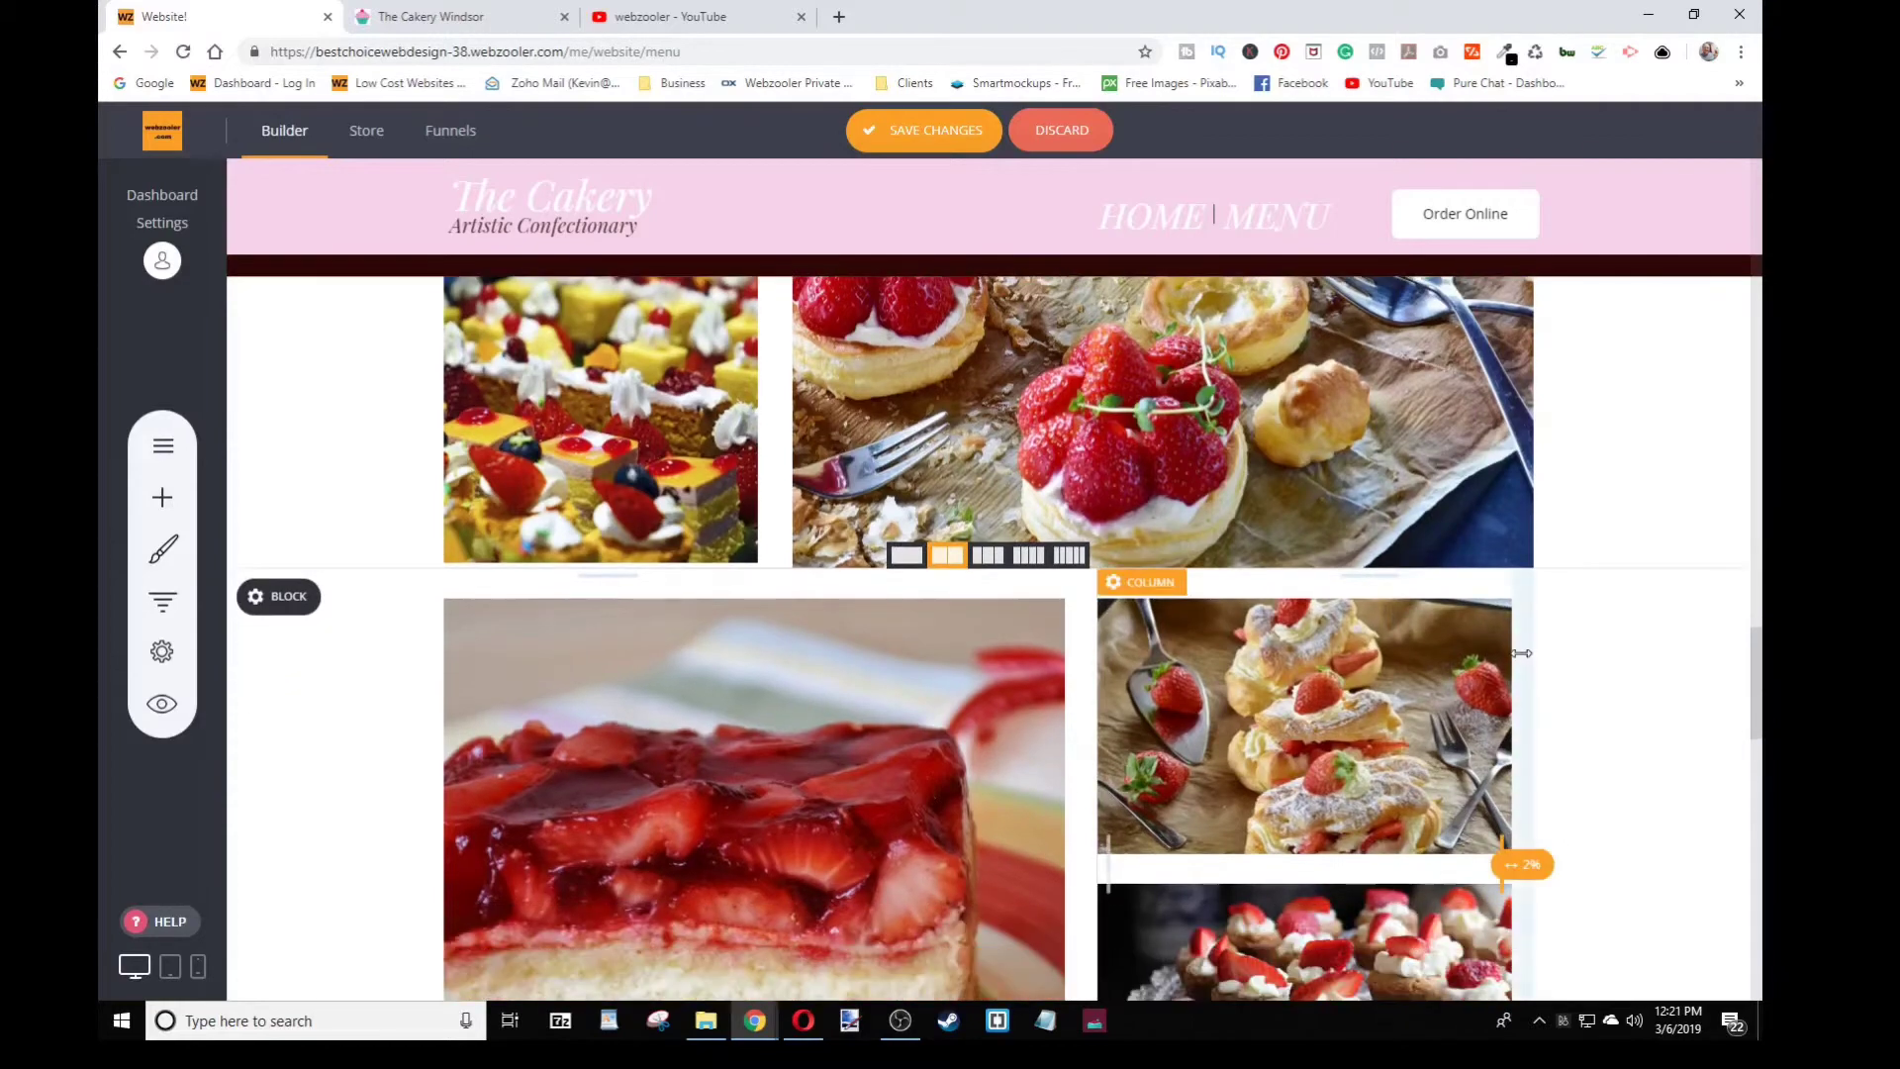
{"action": "scroll", "coordinate": [1531, 674], "scroll_direction": "down", "scroll_amount": 3}
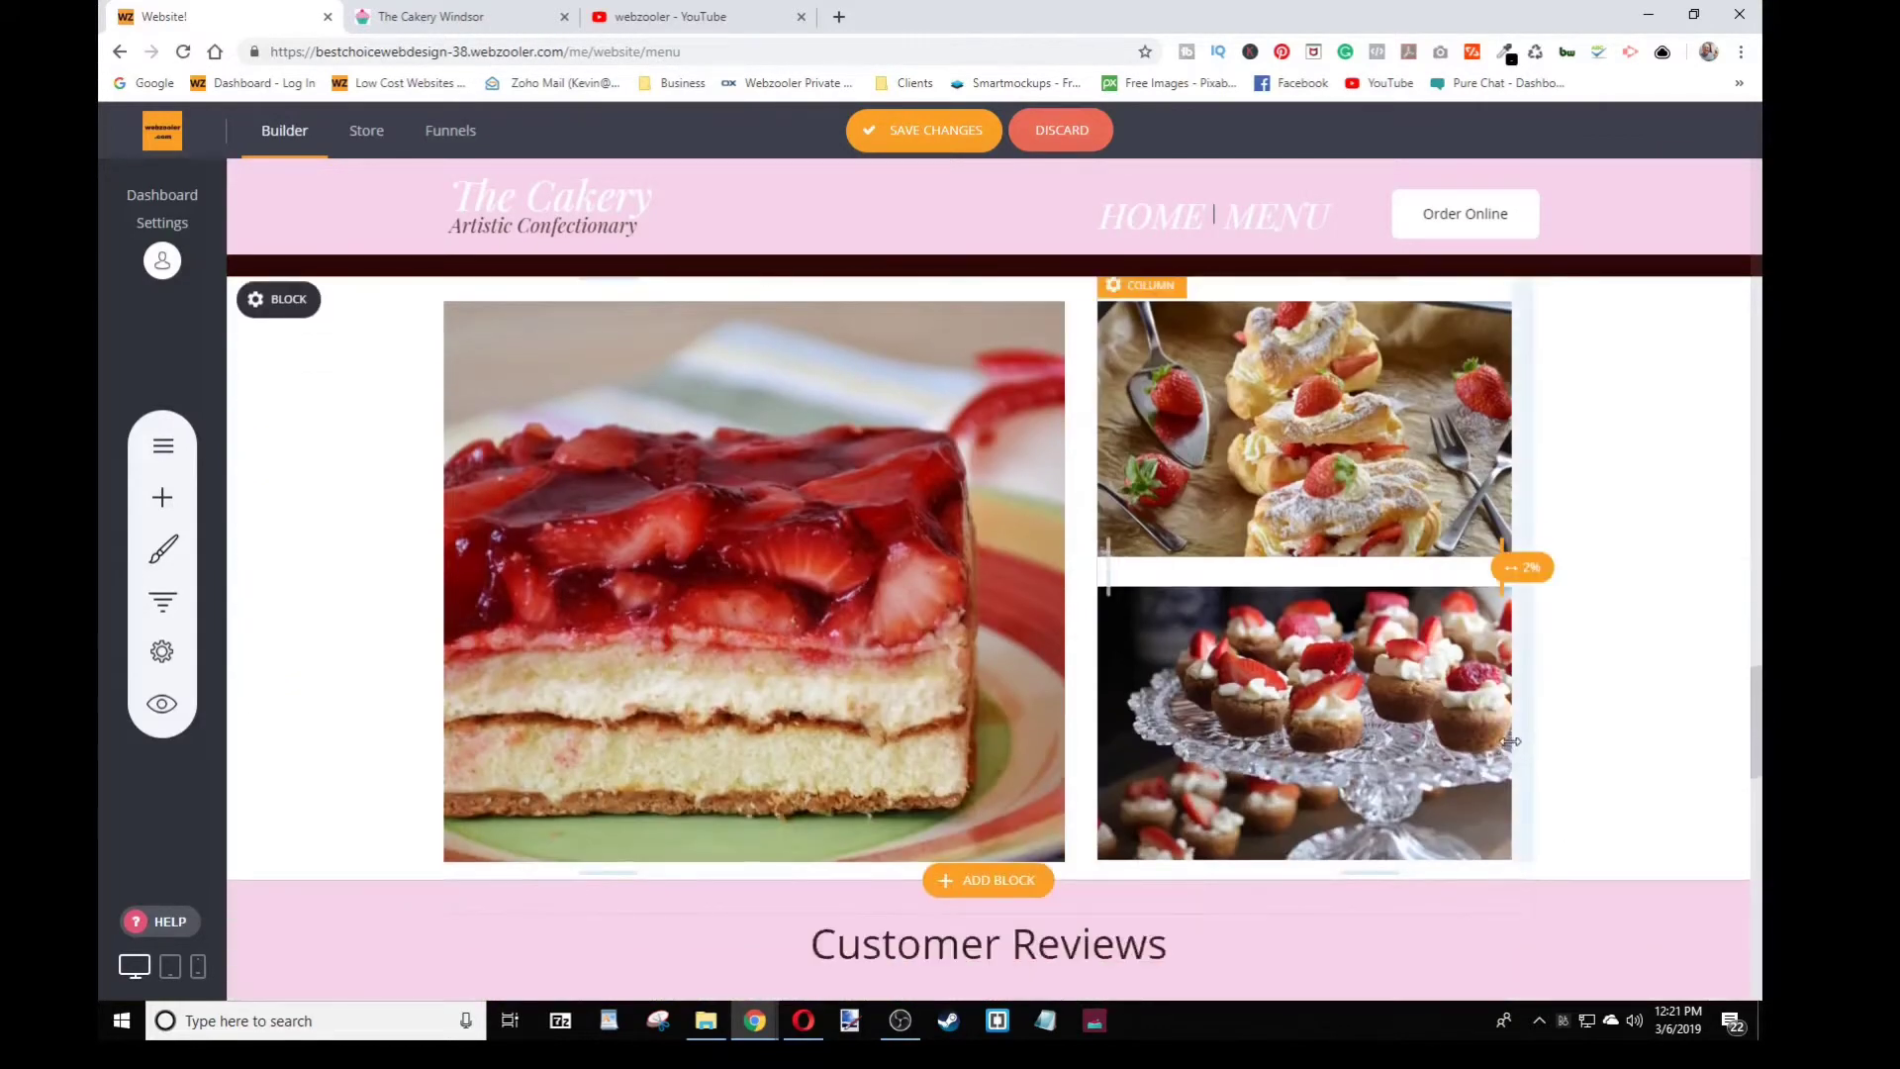
Set the New Section block's background colour to the pale pink from the global colours
{"action": "scroll", "coordinate": [1448, 737], "scroll_direction": "down", "scroll_amount": 15}
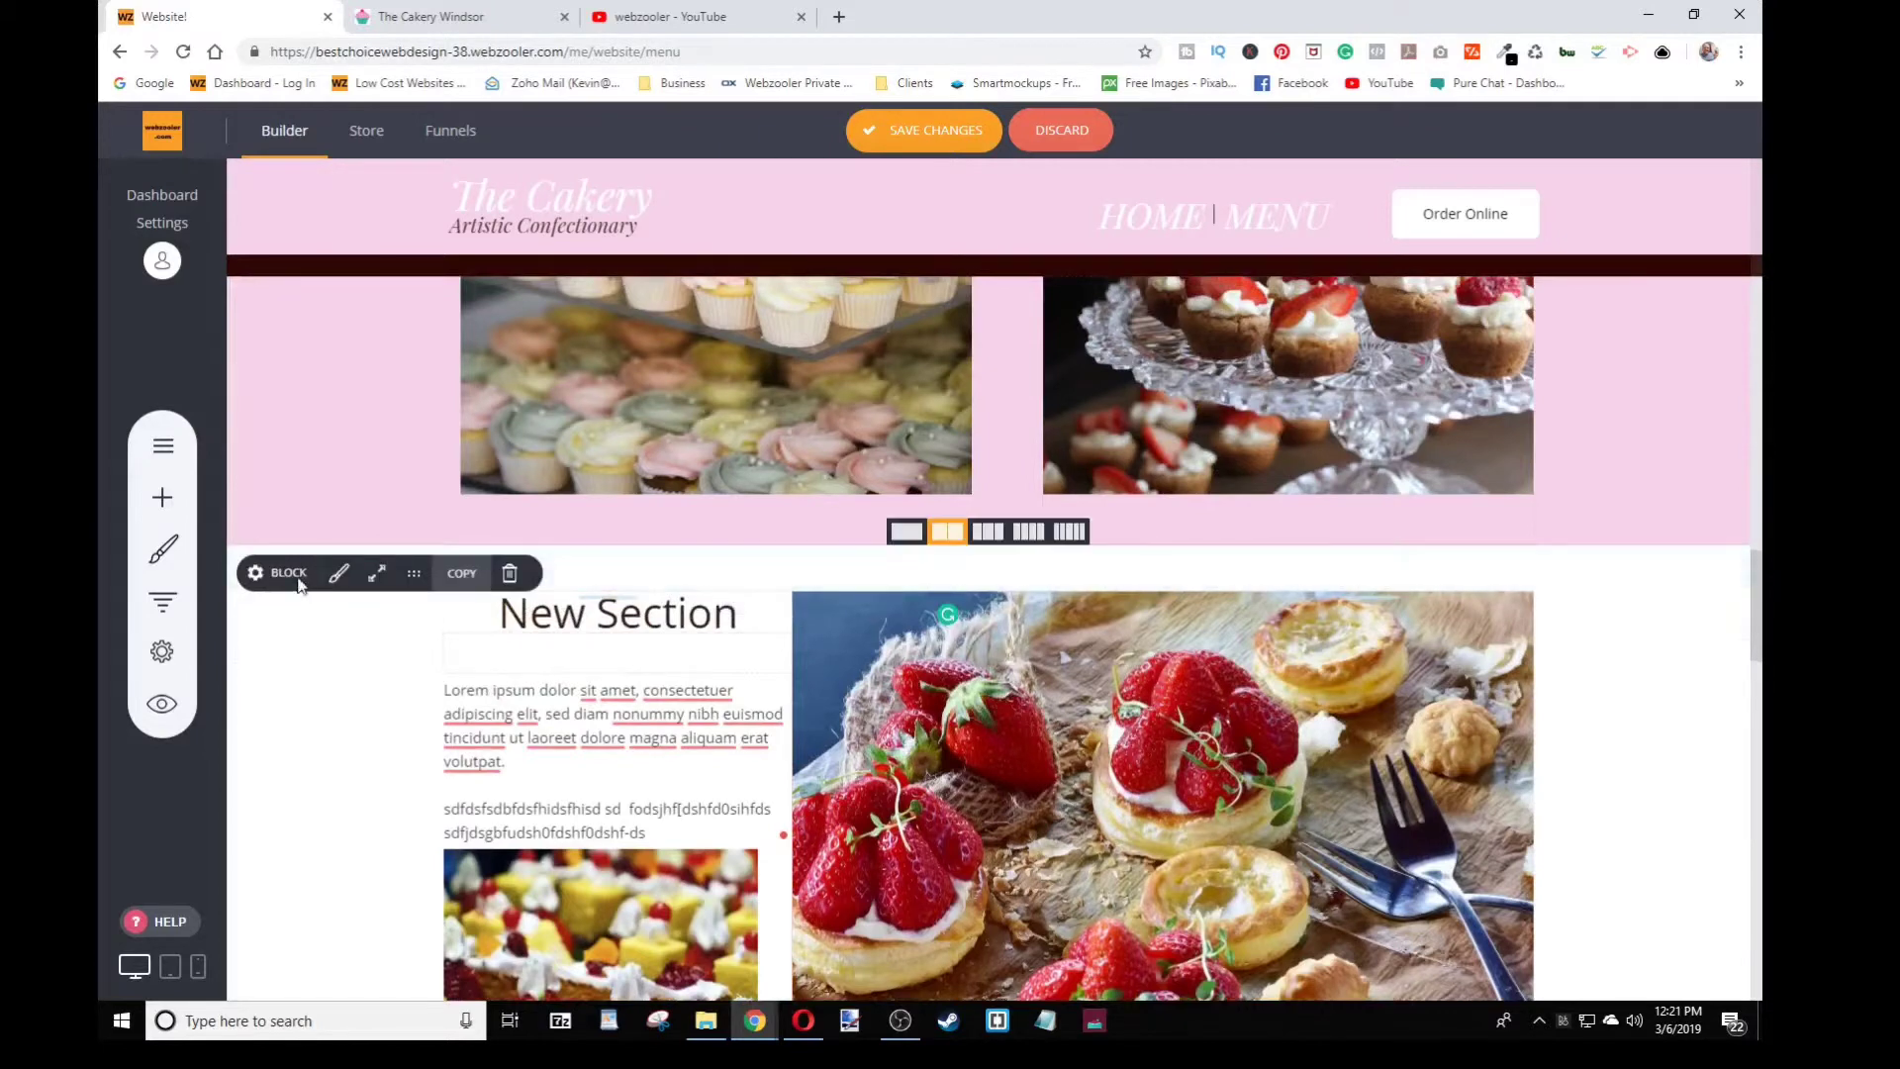
{"action": "left_click", "coordinate": [300, 586]}
{"action": "left_click", "coordinate": [306, 595]}
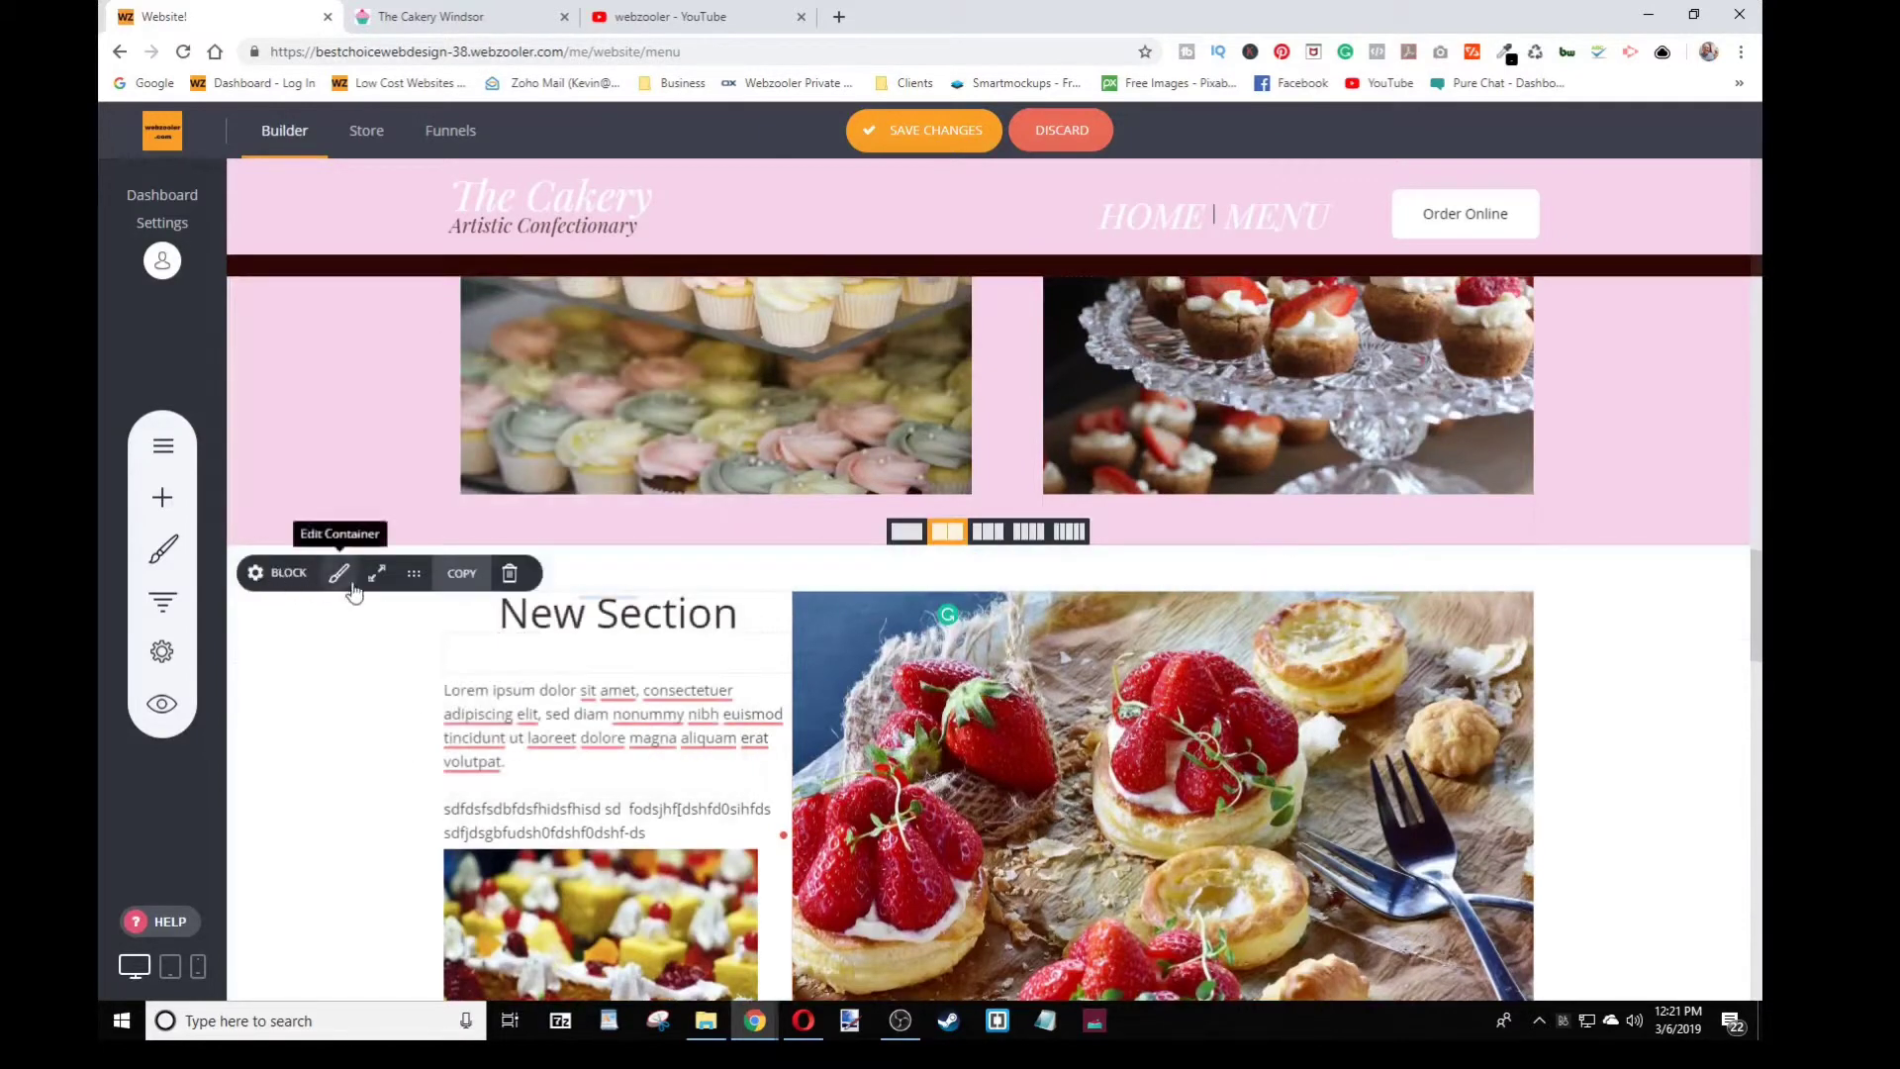
{"action": "left_click", "coordinate": [339, 574]}
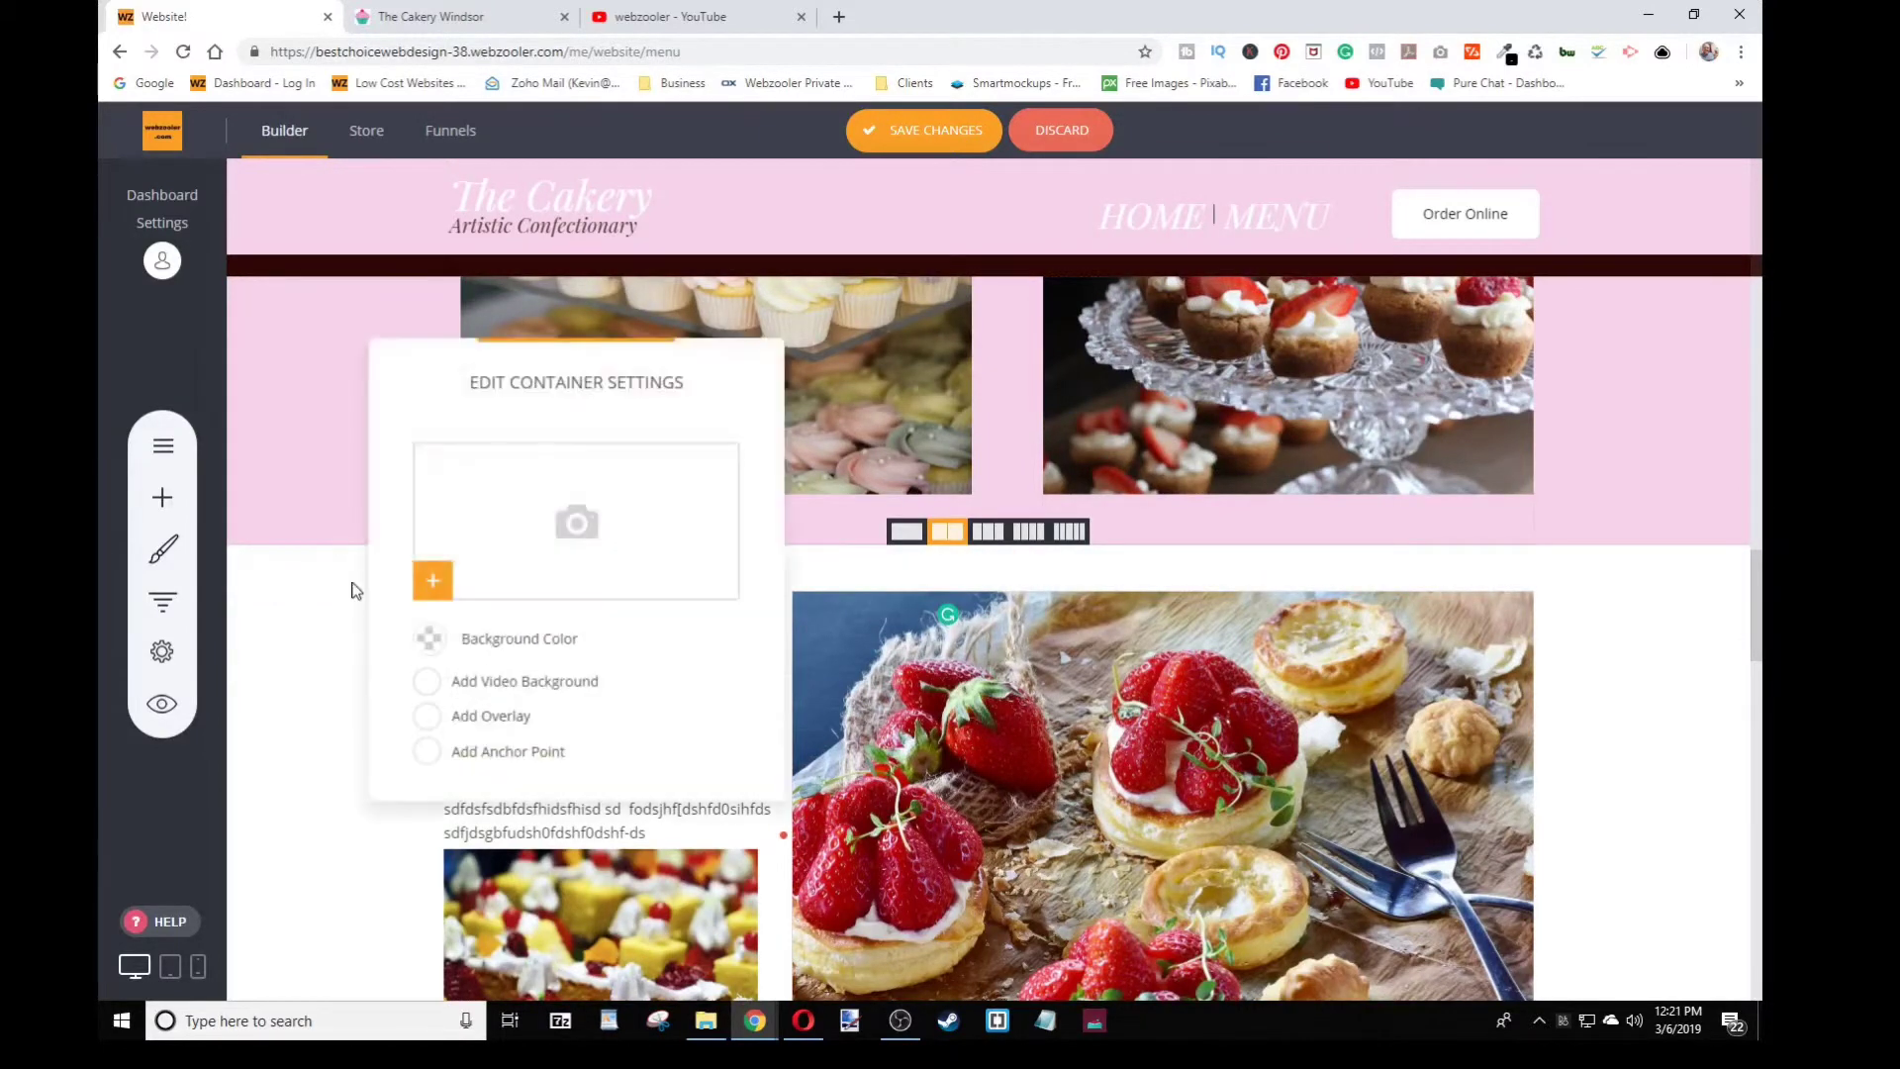
{"action": "left_click", "coordinate": [431, 639]}
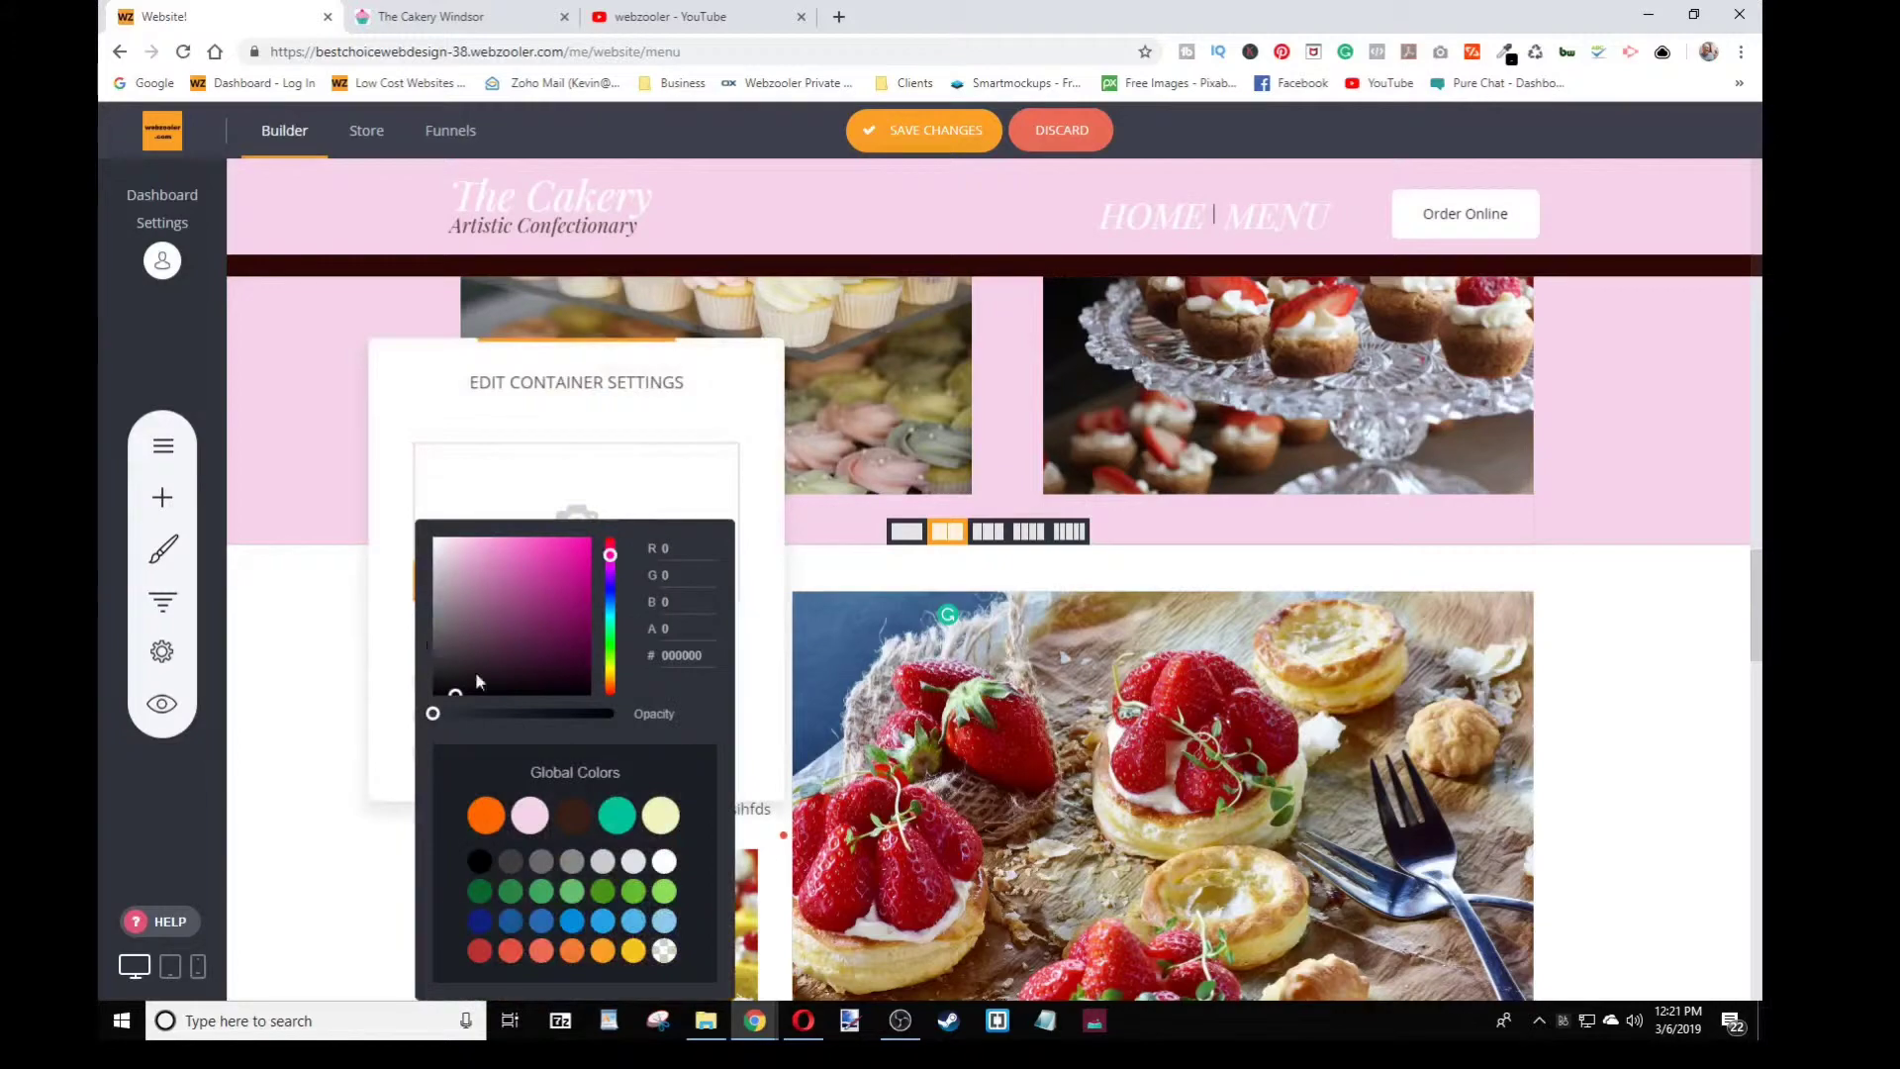
{"action": "left_click", "coordinate": [533, 817]}
{"action": "left_click", "coordinate": [324, 763]}
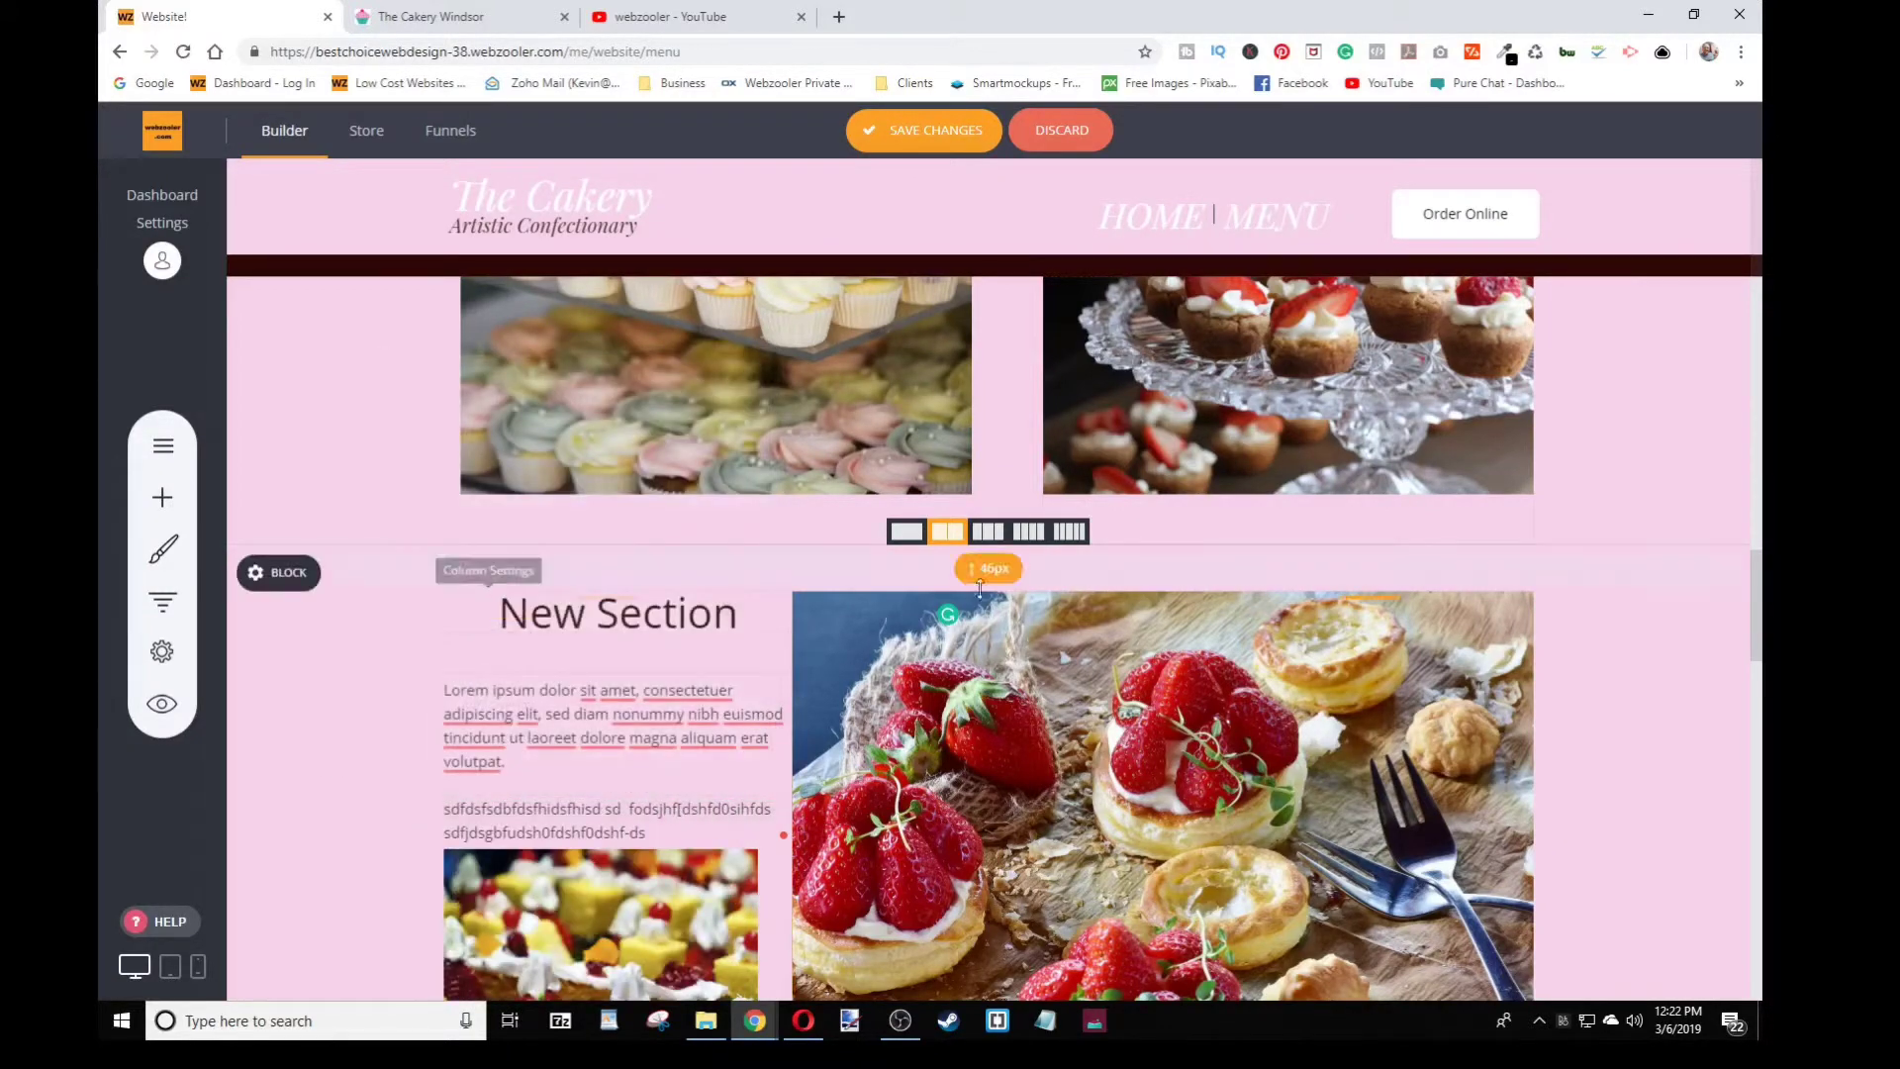
Set the gallery block's background colour to the global pale pink, RGB 246, 211, 235
{"action": "scroll", "coordinate": [979, 588], "scroll_direction": "down", "scroll_amount": 7}
{"action": "mouse_move", "coordinate": [263, 404]}
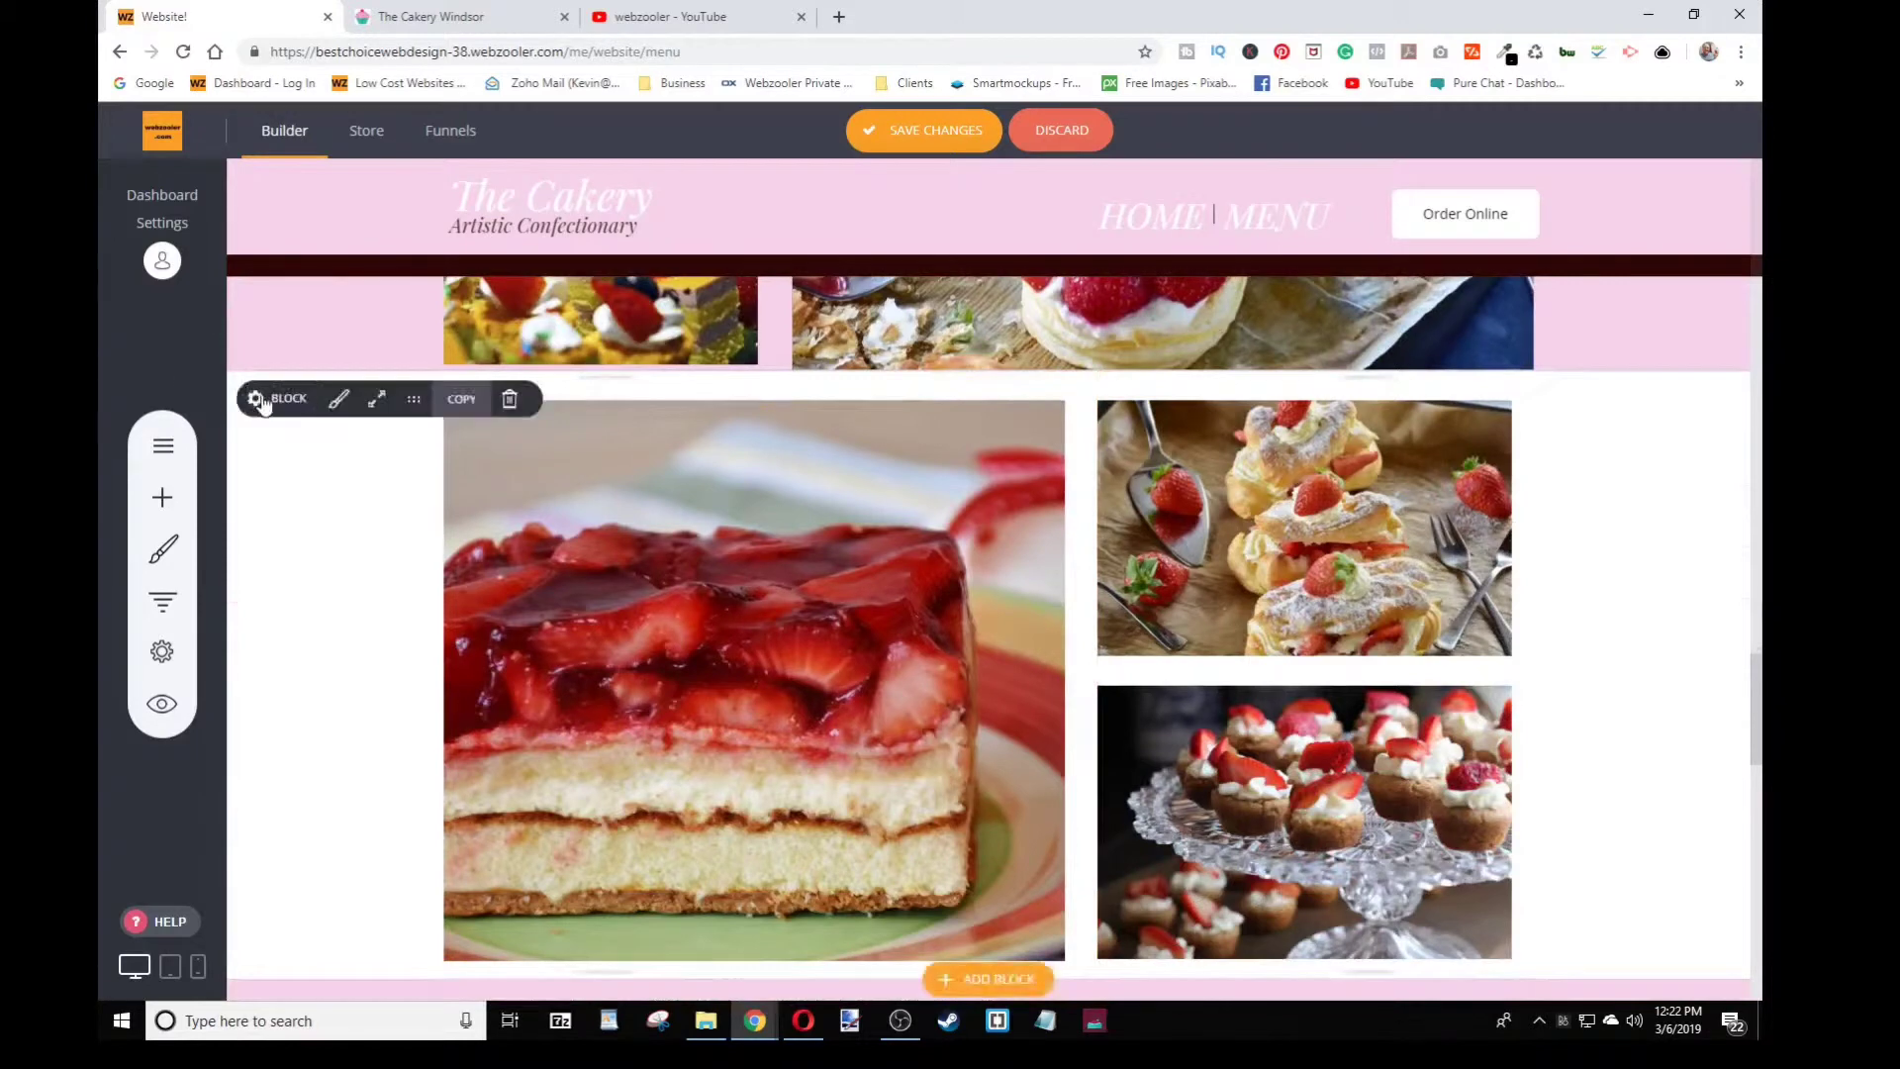
{"action": "left_click", "coordinate": [337, 401]}
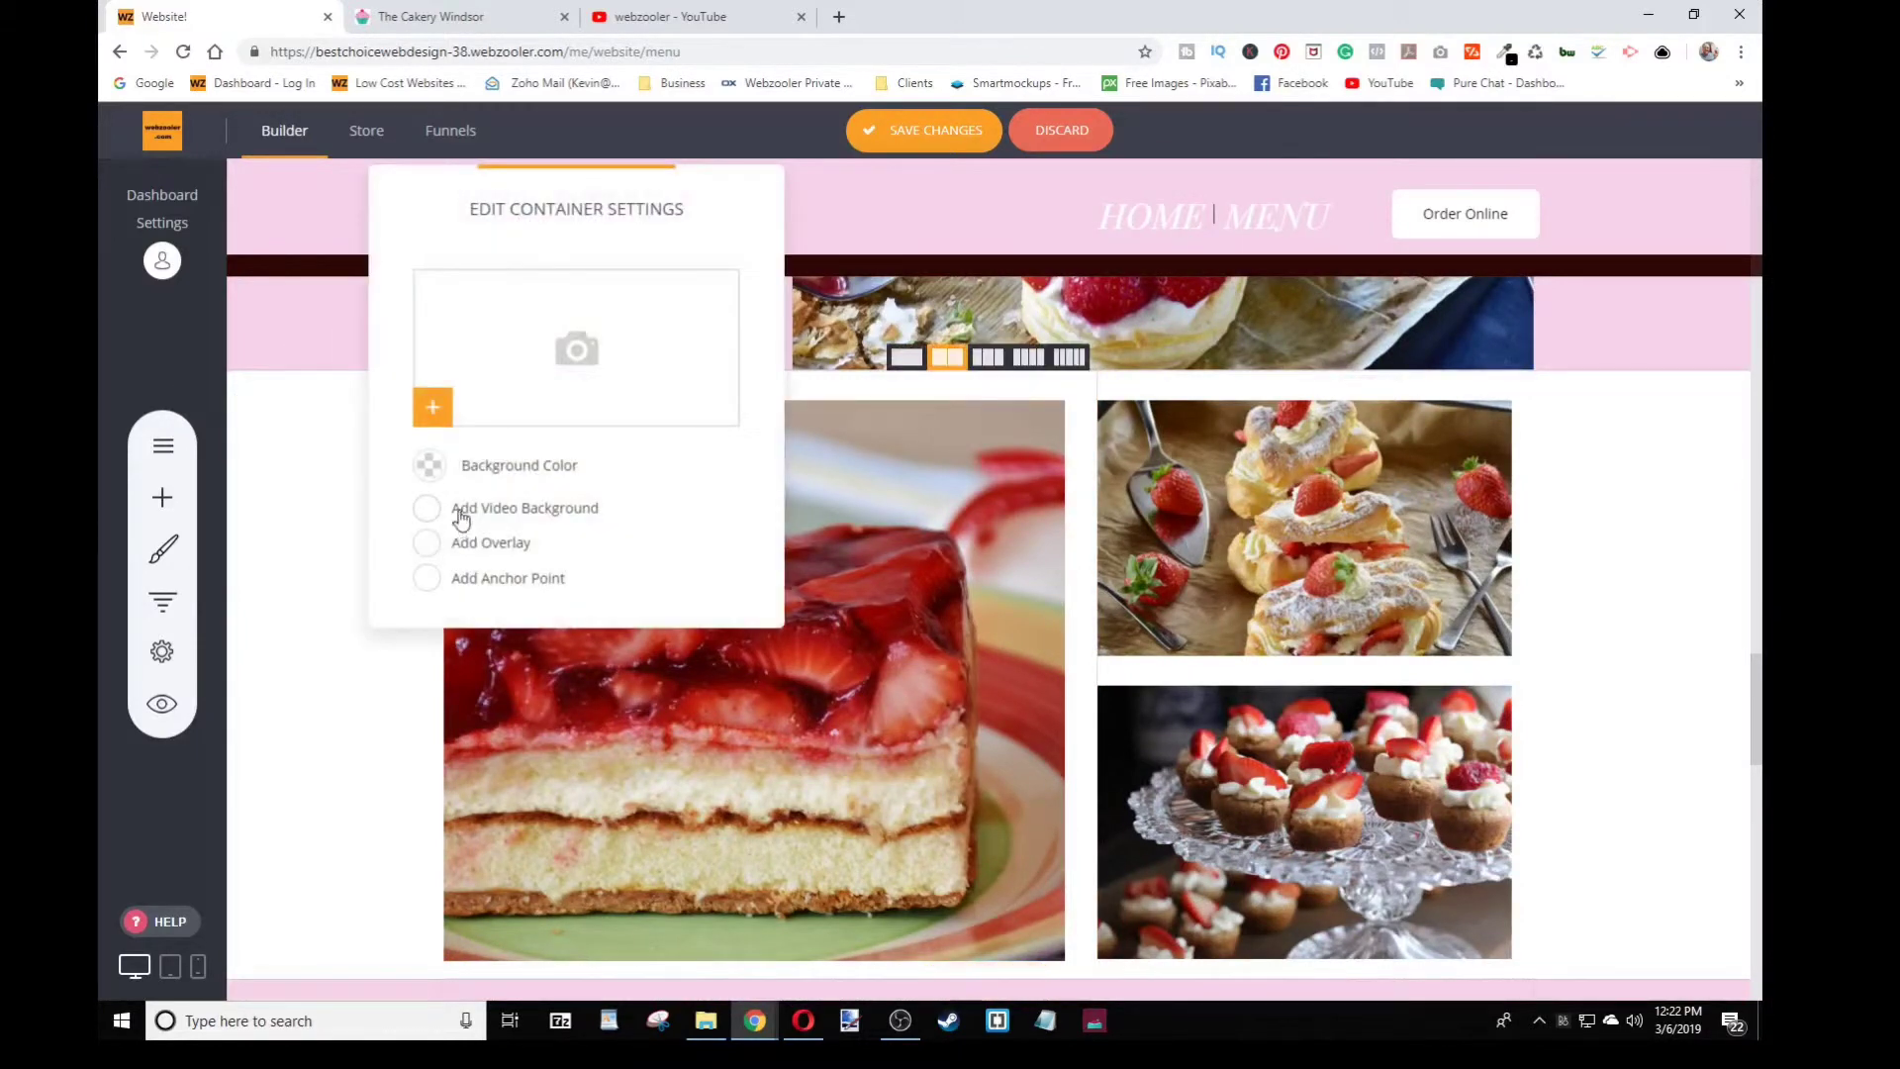
{"action": "left_click", "coordinate": [431, 467]}
{"action": "left_click", "coordinate": [531, 780]}
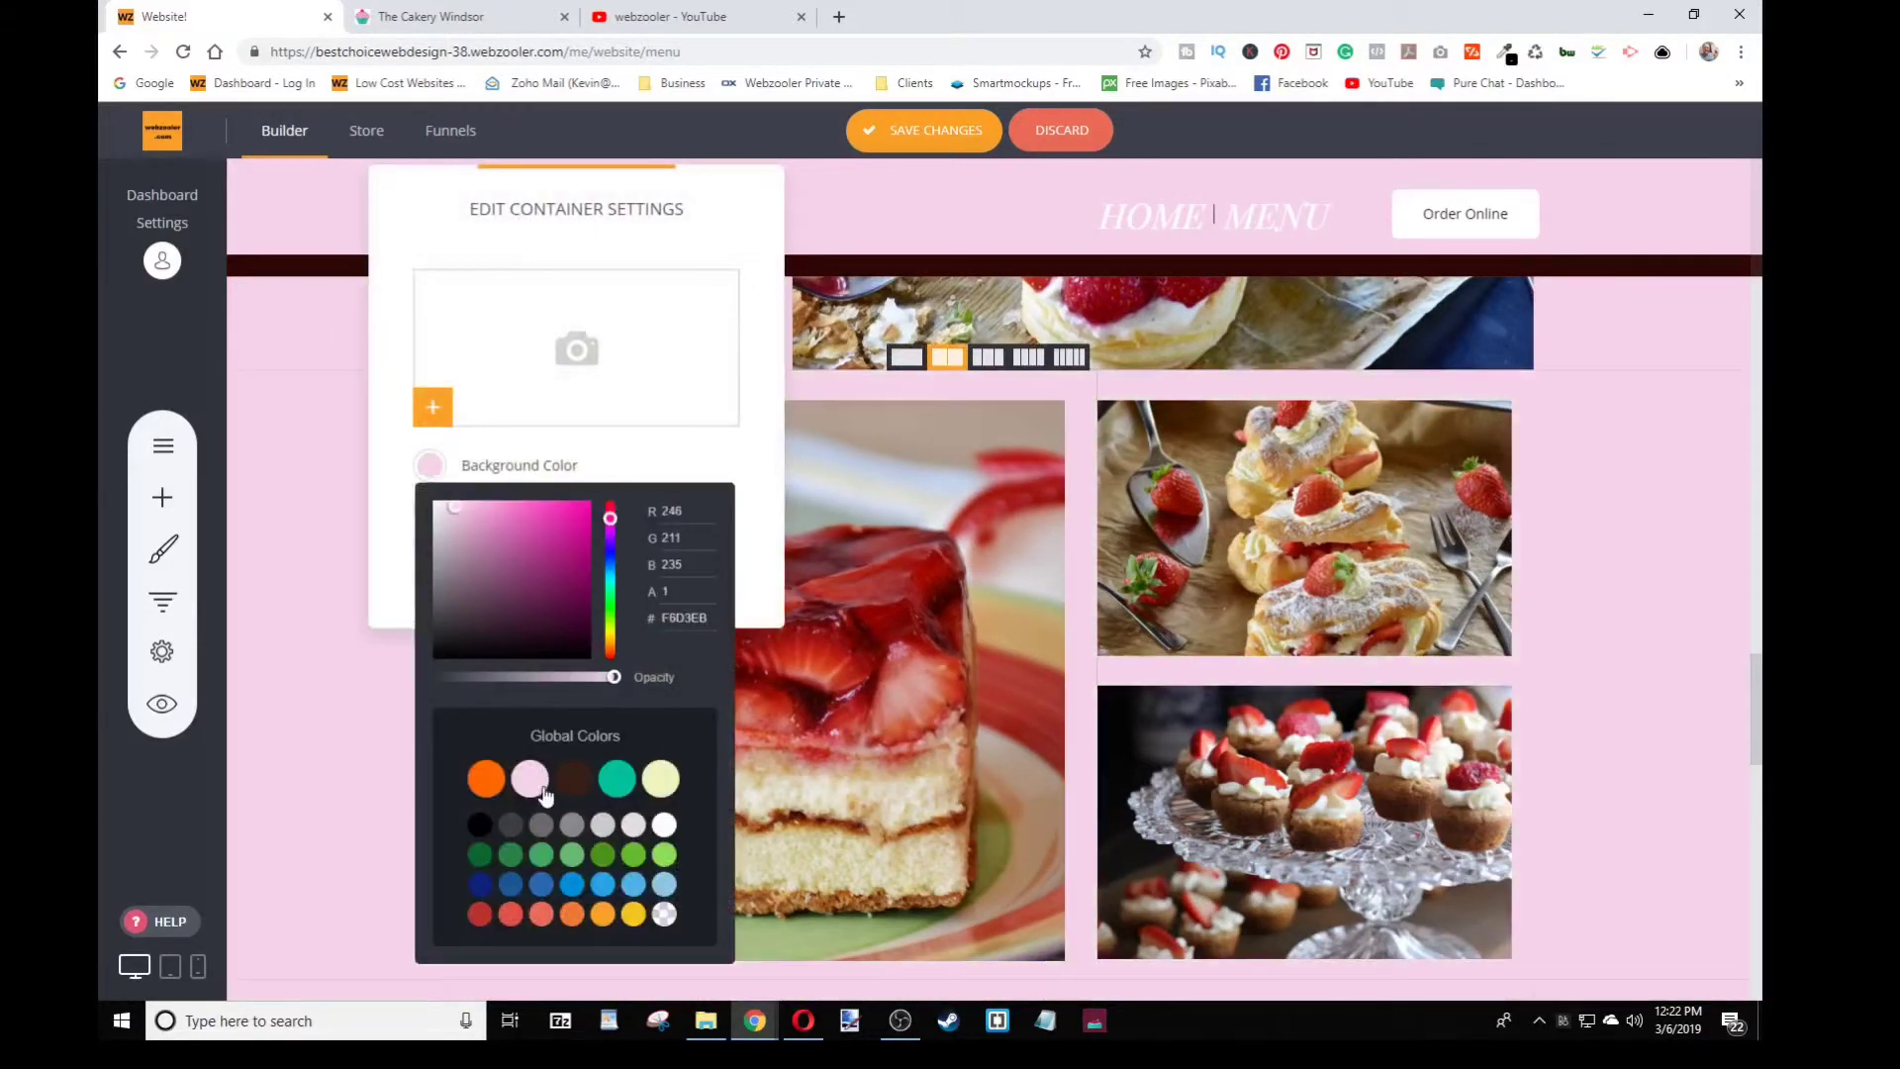
Check the pink blocks down the menu page, save the changes and open the site preview
{"action": "scroll", "coordinate": [1234, 670], "scroll_direction": "down", "scroll_amount": 5}
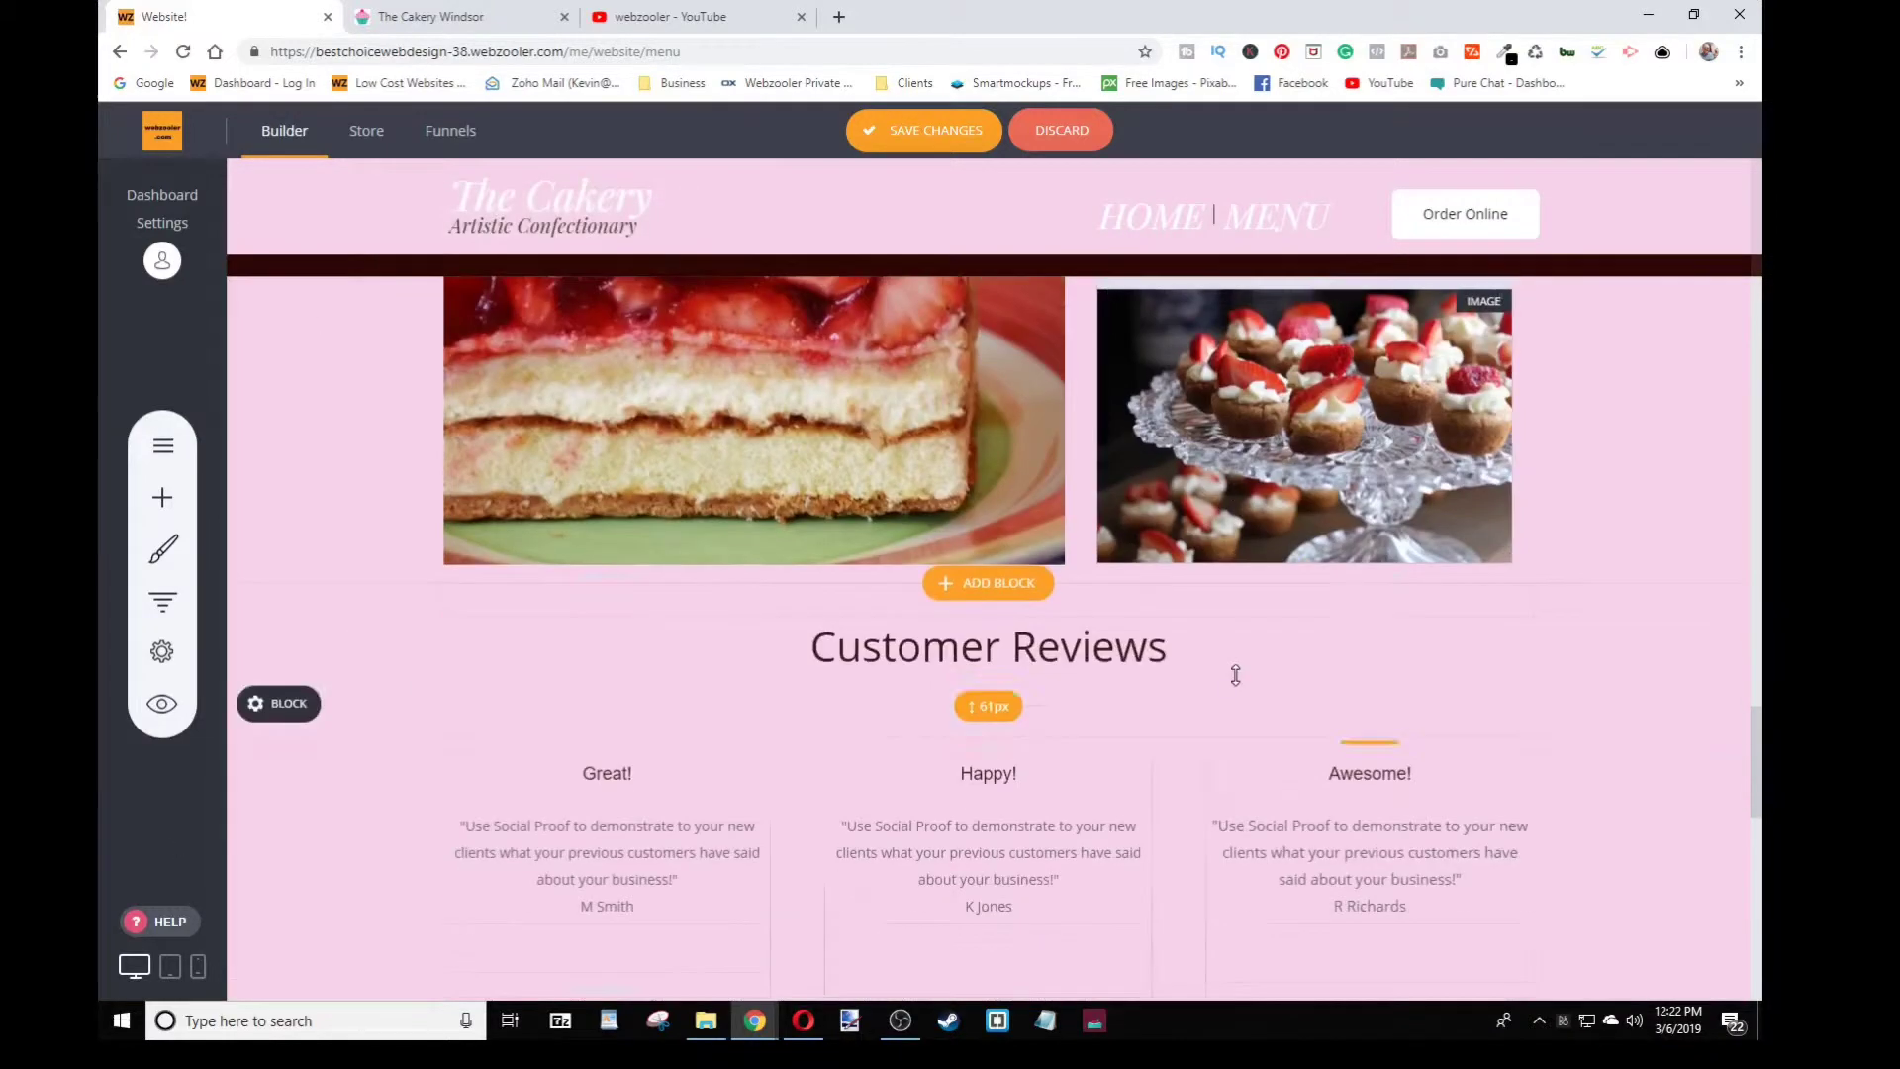
{"action": "scroll", "coordinate": [1234, 673], "scroll_direction": "up", "scroll_amount": 10}
{"action": "scroll", "coordinate": [1236, 677], "scroll_direction": "up", "scroll_amount": 5}
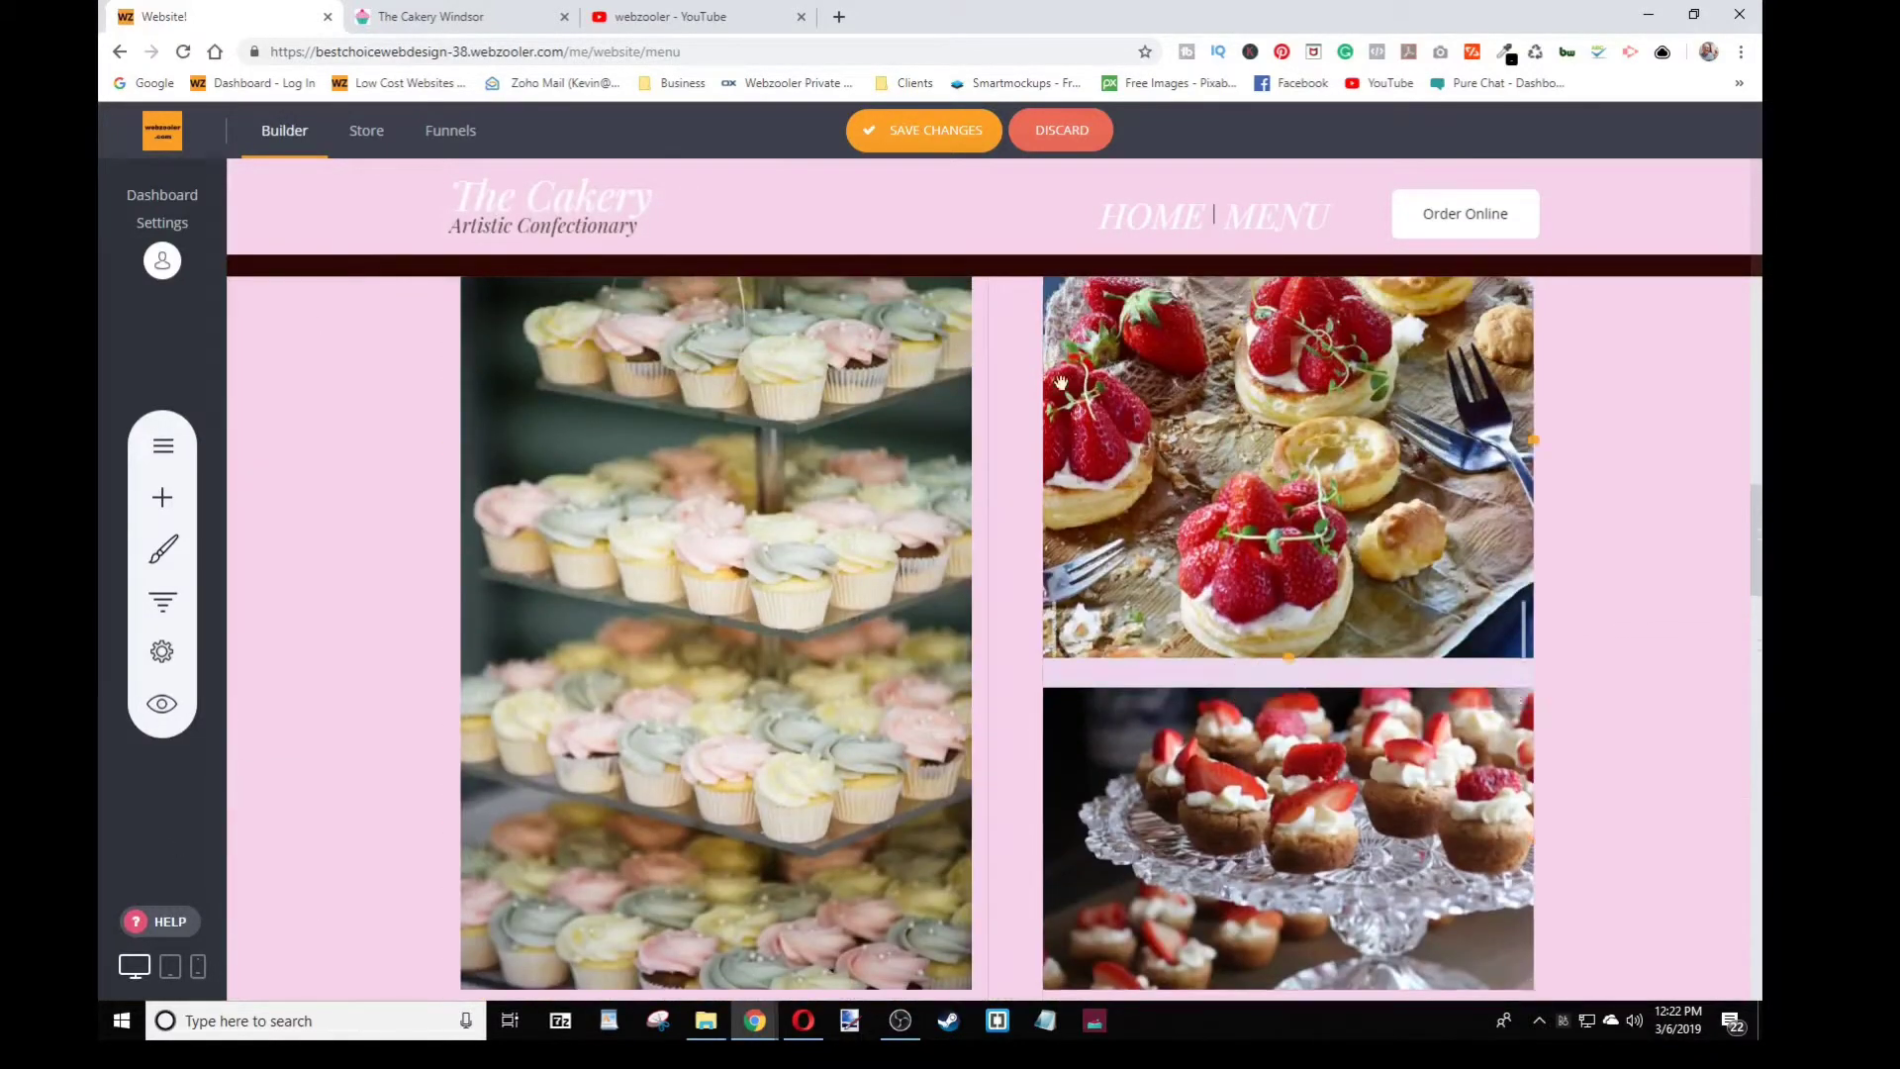
{"action": "scroll", "coordinate": [1060, 382], "scroll_direction": "down", "scroll_amount": 10}
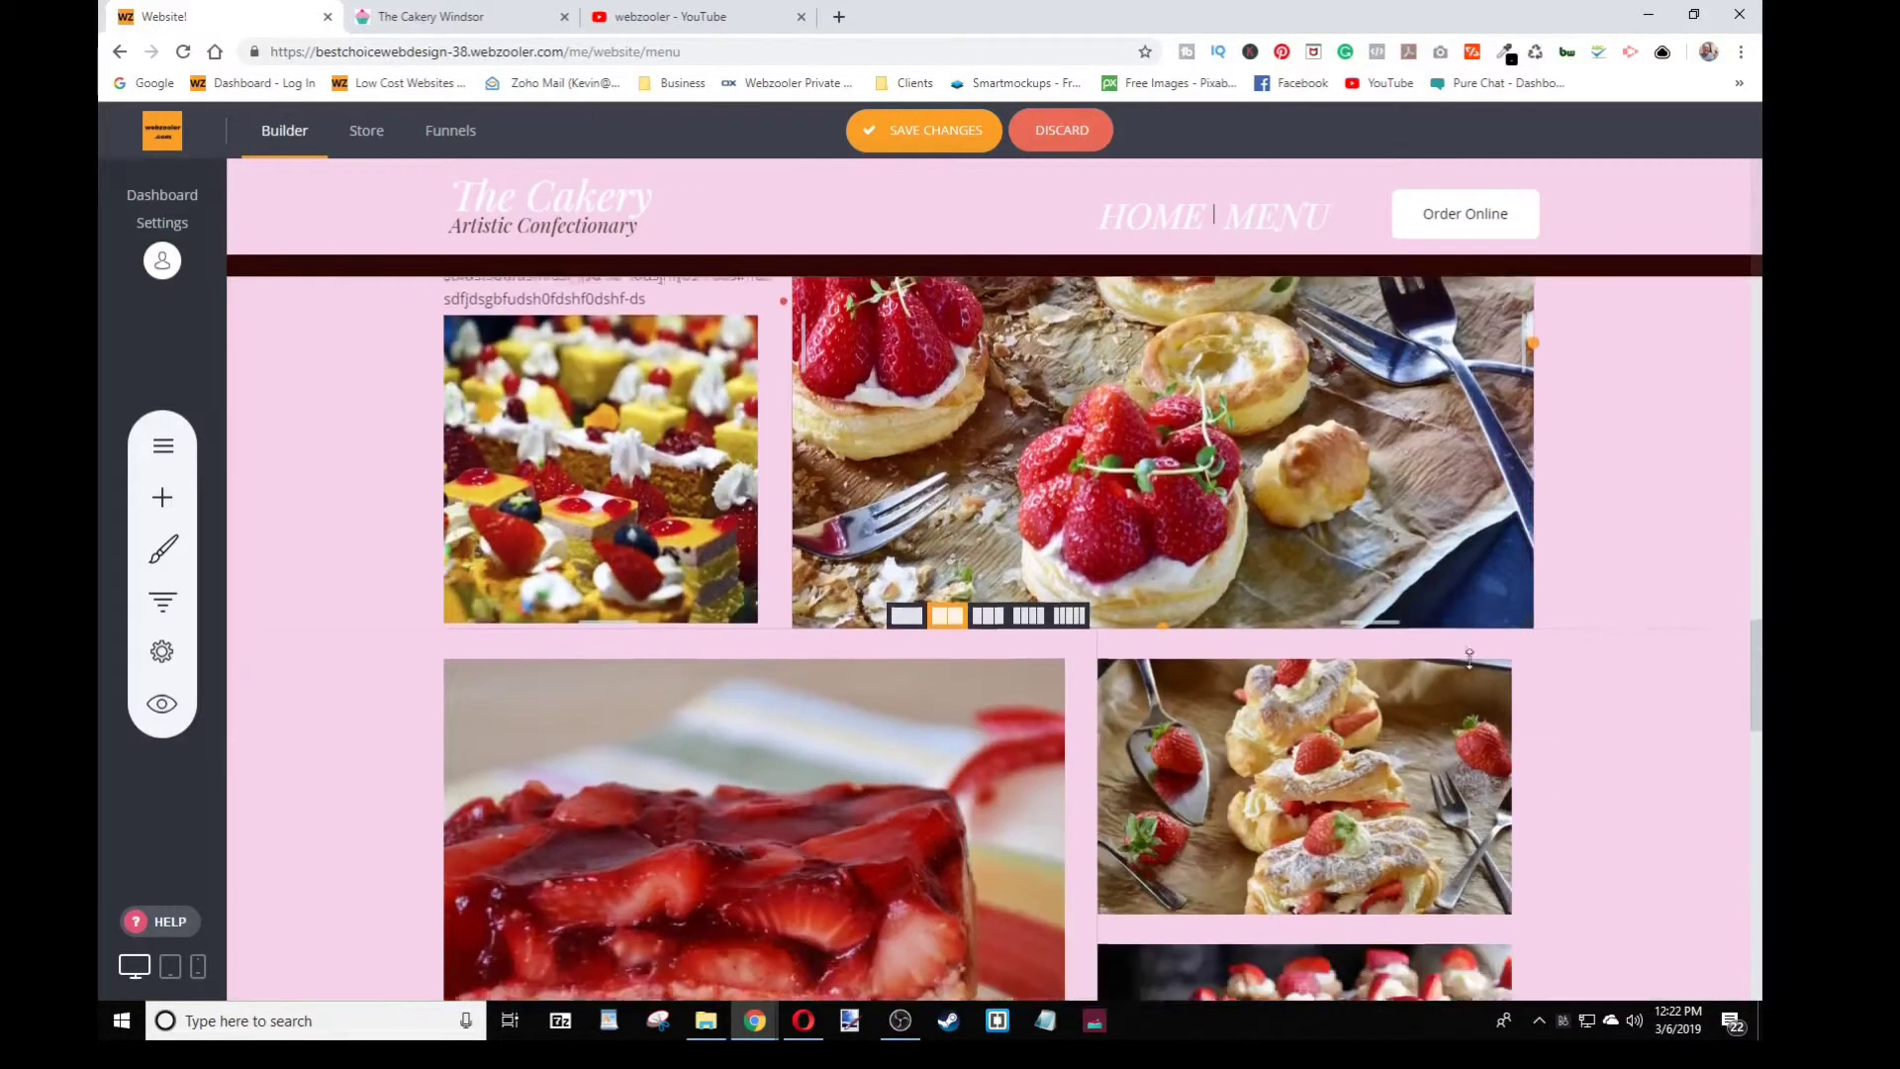
{"action": "scroll", "coordinate": [1470, 657], "scroll_direction": "down", "scroll_amount": 4}
{"action": "scroll", "coordinate": [1469, 659], "scroll_direction": "up", "scroll_amount": 8}
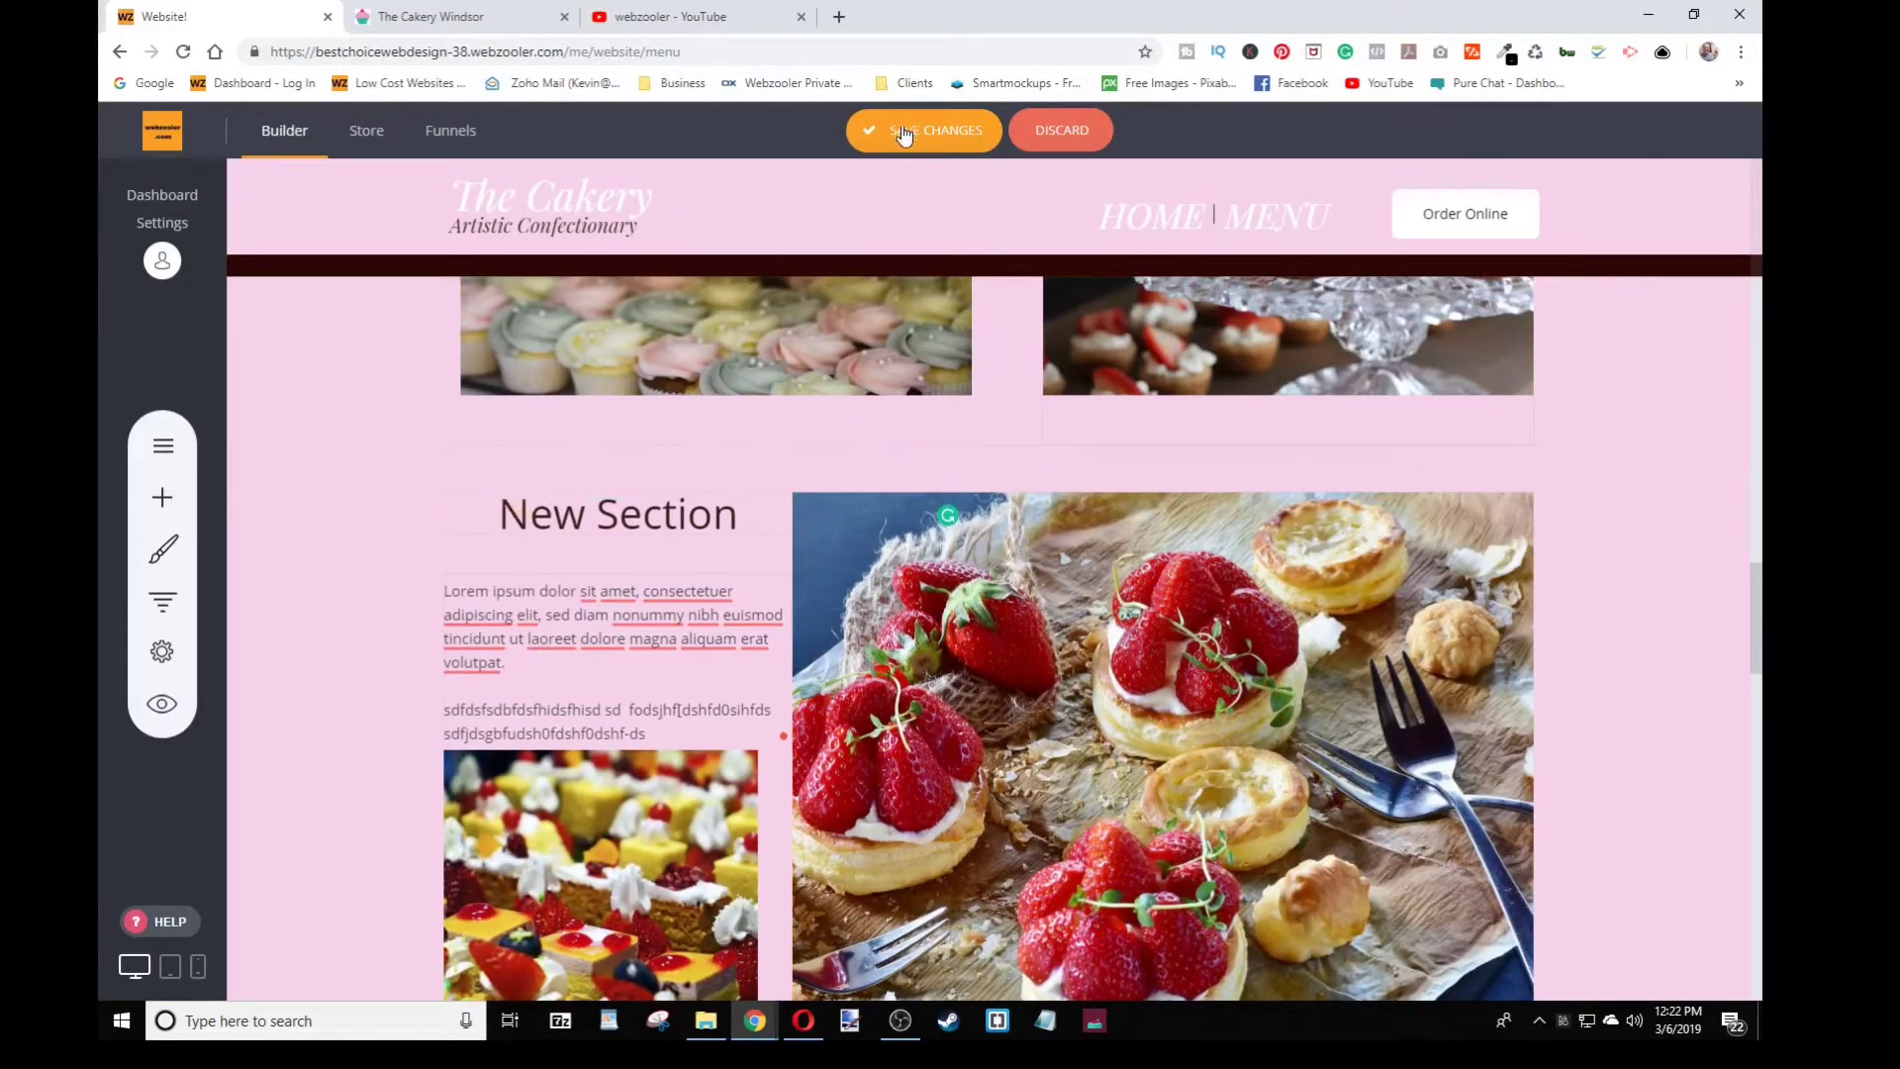
{"action": "left_click", "coordinate": [170, 720]}
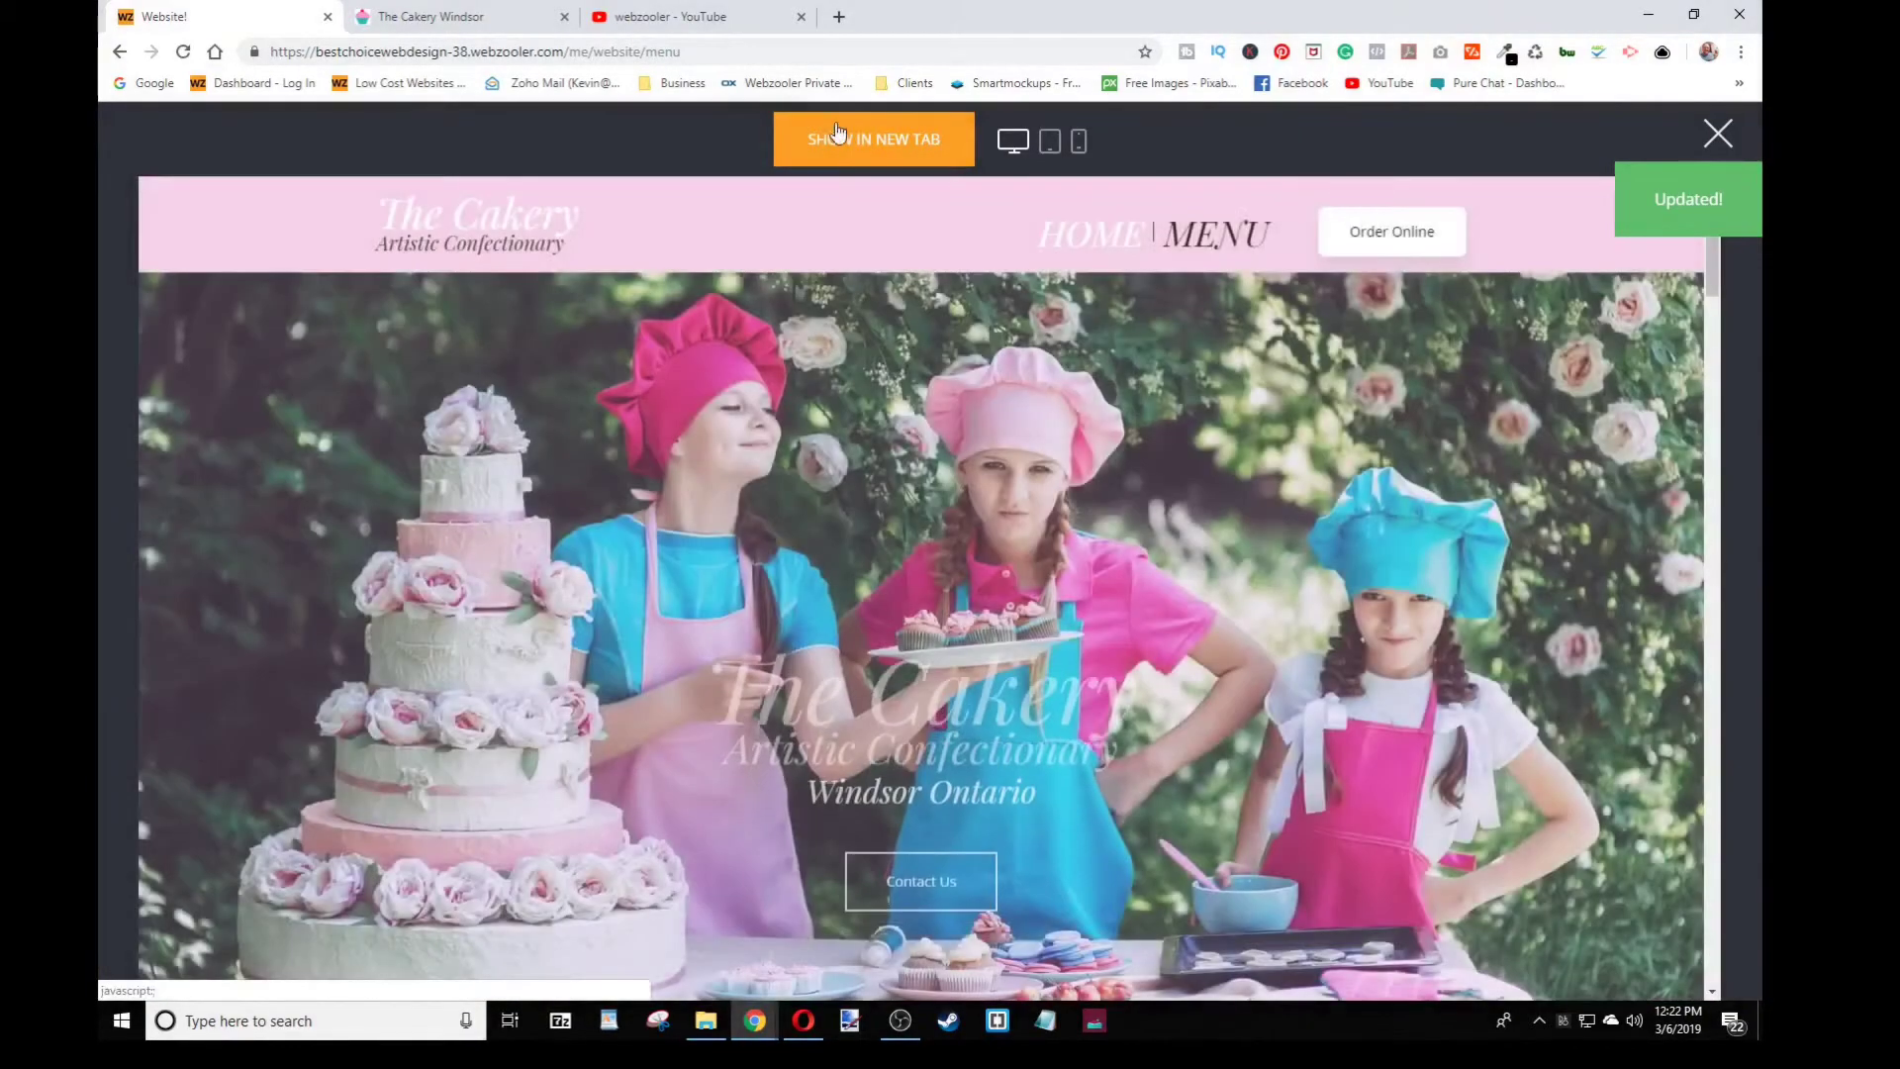
Open the menu page preview in a new tab and examine its layout down through the New Section and gallery blocks
{"action": "left_click", "coordinate": [955, 150]}
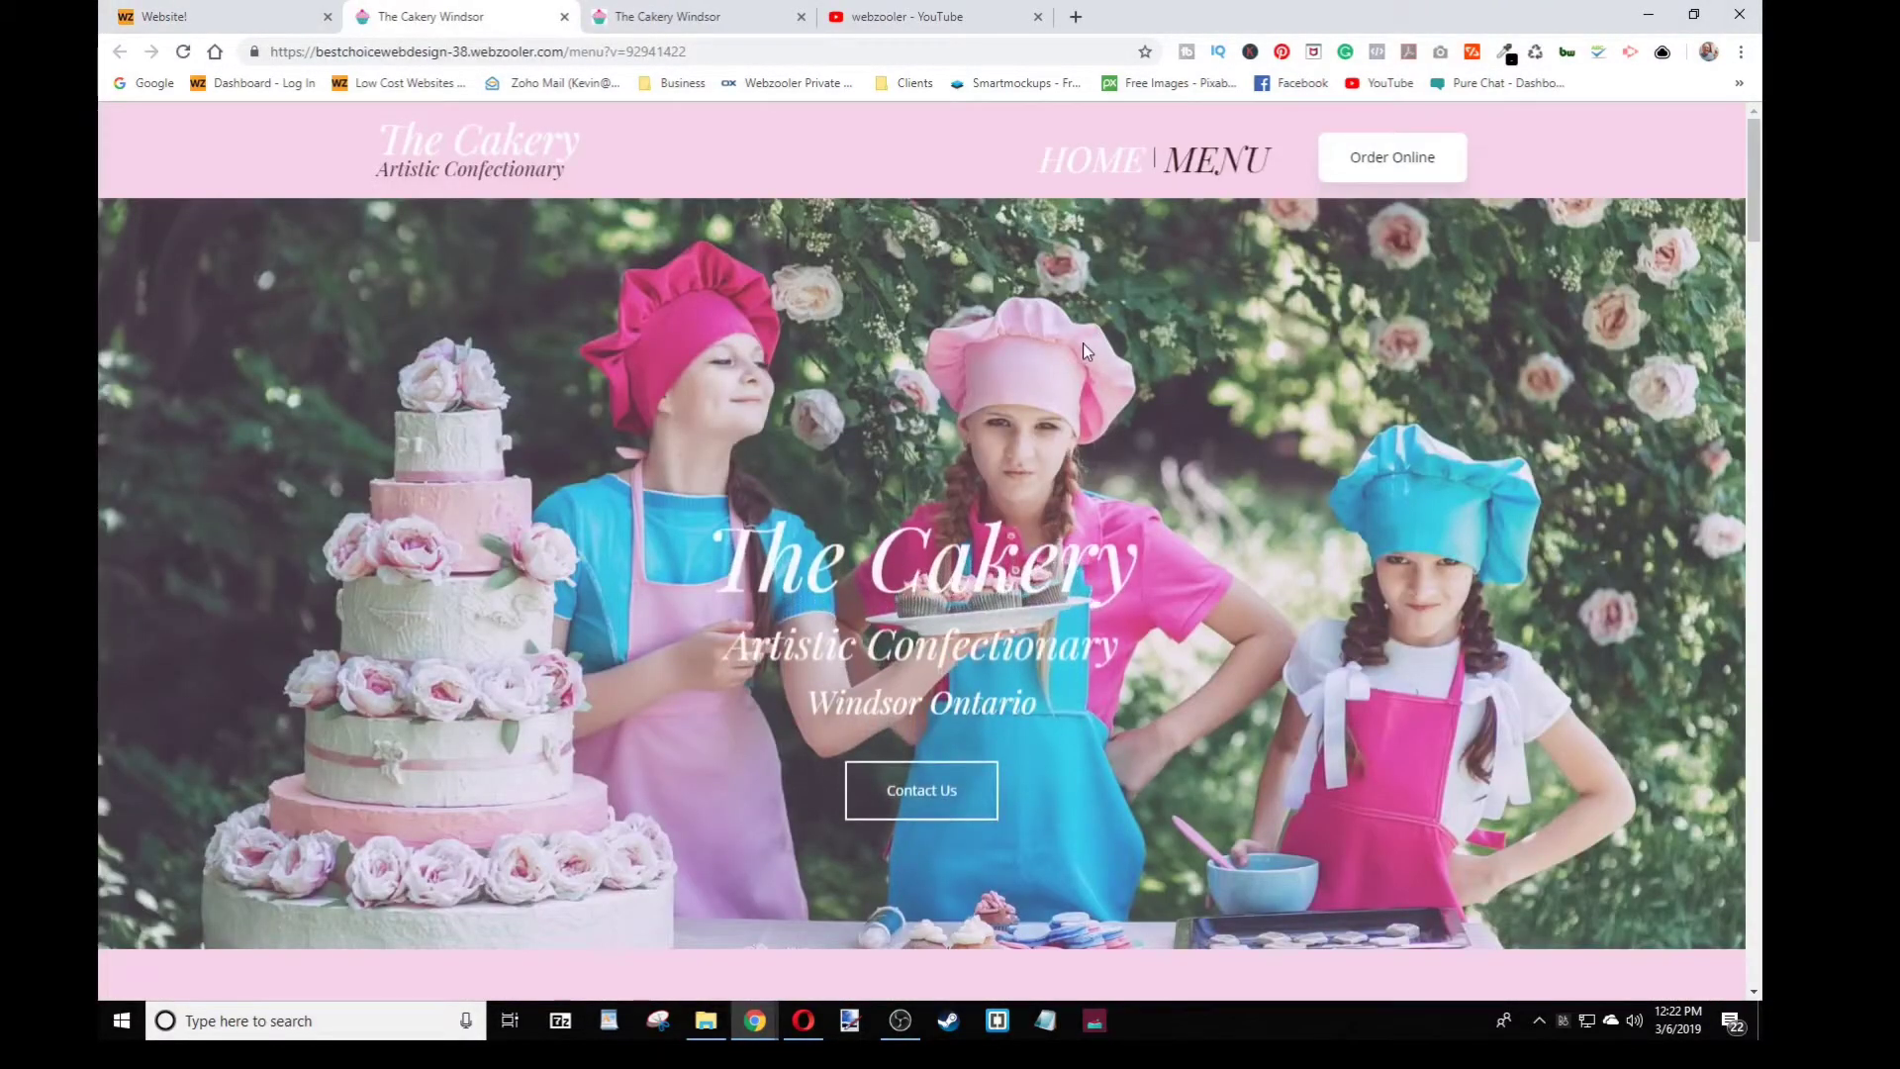
{"action": "scroll", "coordinate": [971, 584], "scroll_direction": "down", "scroll_amount": 4}
{"action": "scroll", "coordinate": [968, 584], "scroll_direction": "down", "scroll_amount": 12}
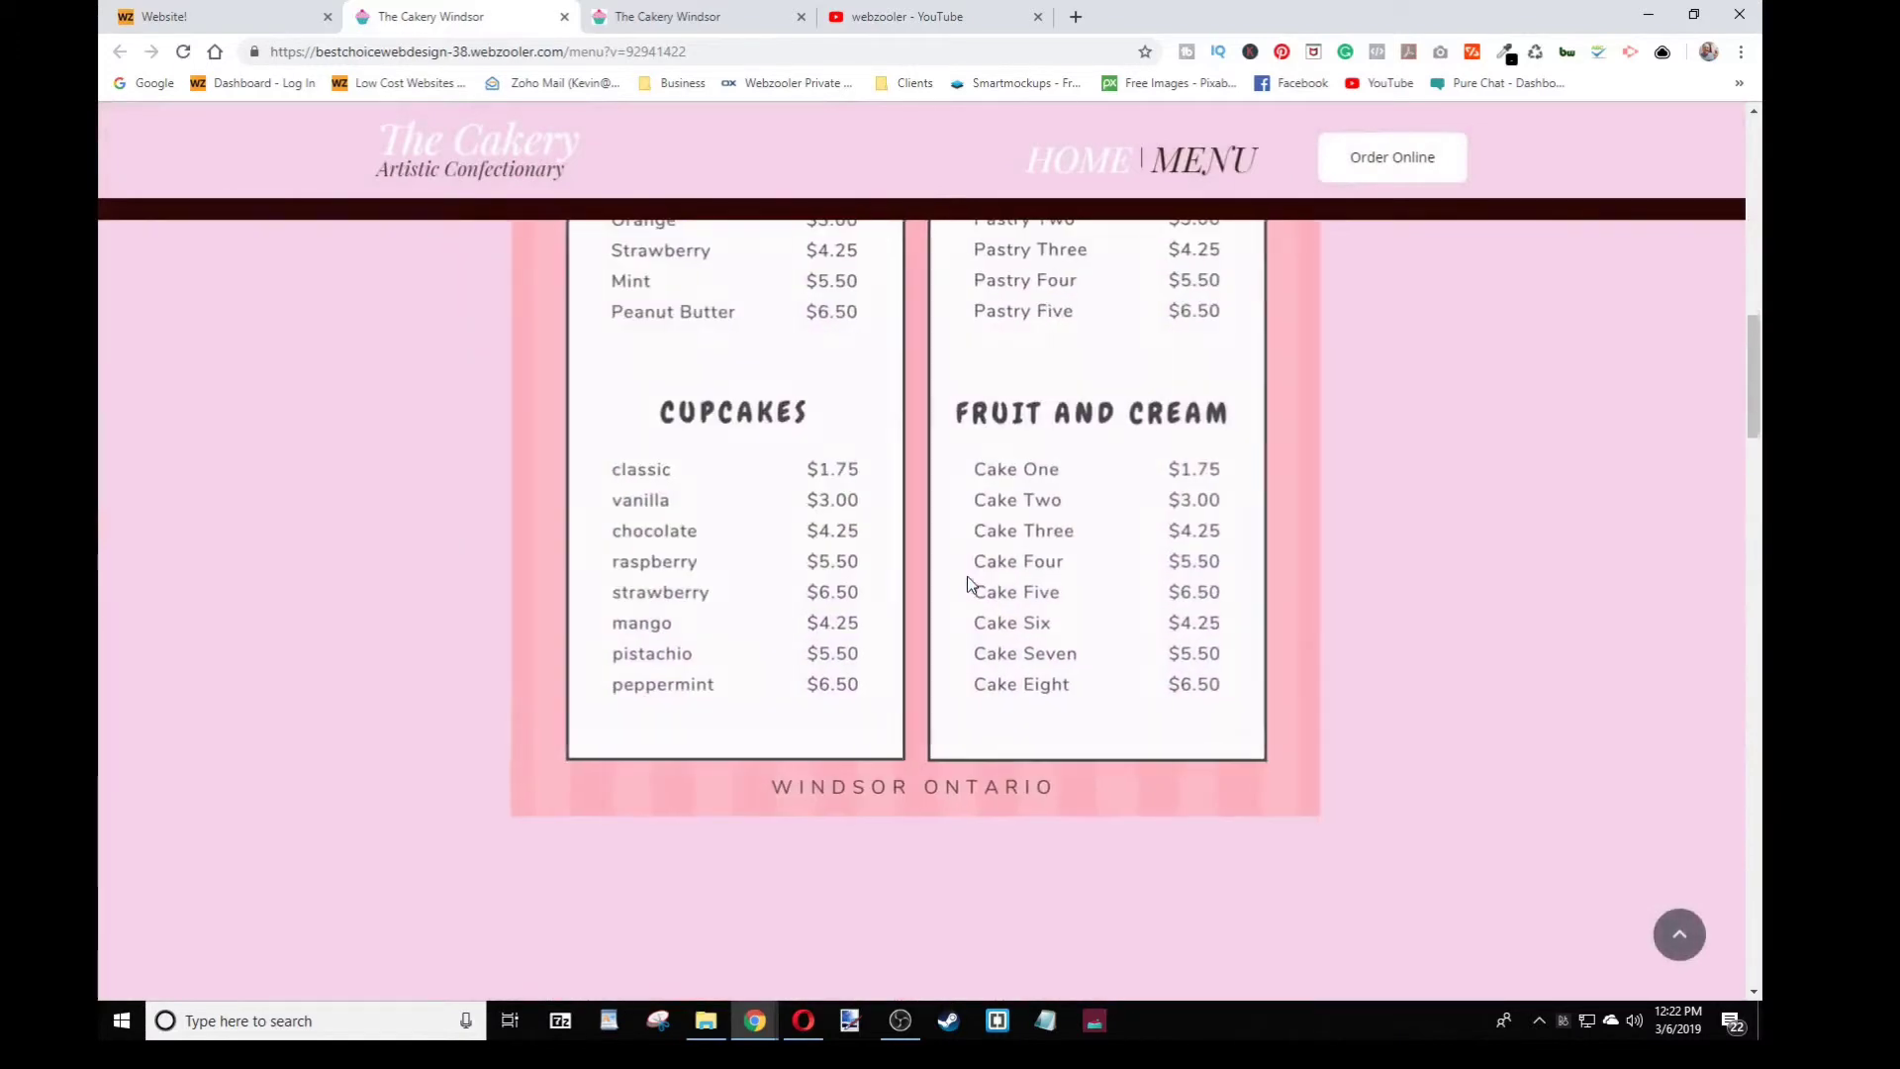
{"action": "scroll", "coordinate": [968, 583], "scroll_direction": "down", "scroll_amount": 8}
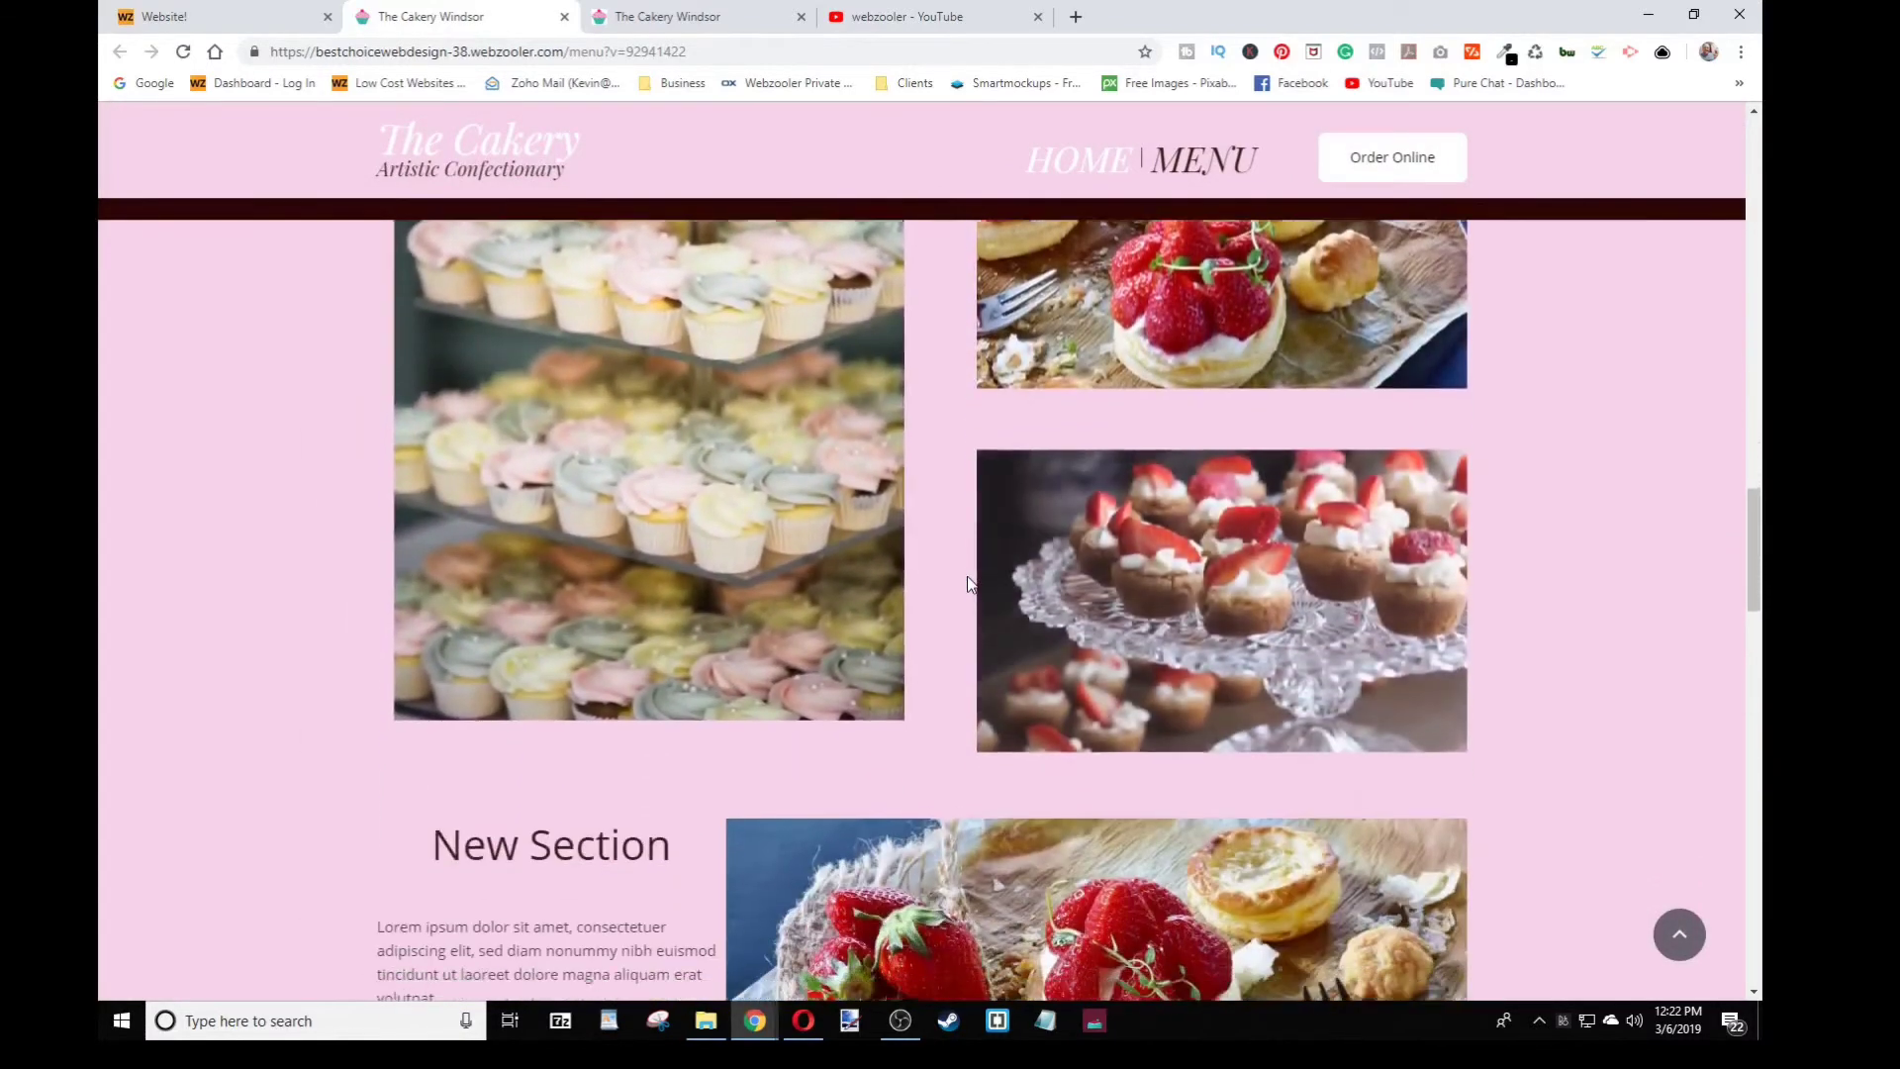
{"action": "scroll", "coordinate": [965, 576], "scroll_direction": "down", "scroll_amount": 2}
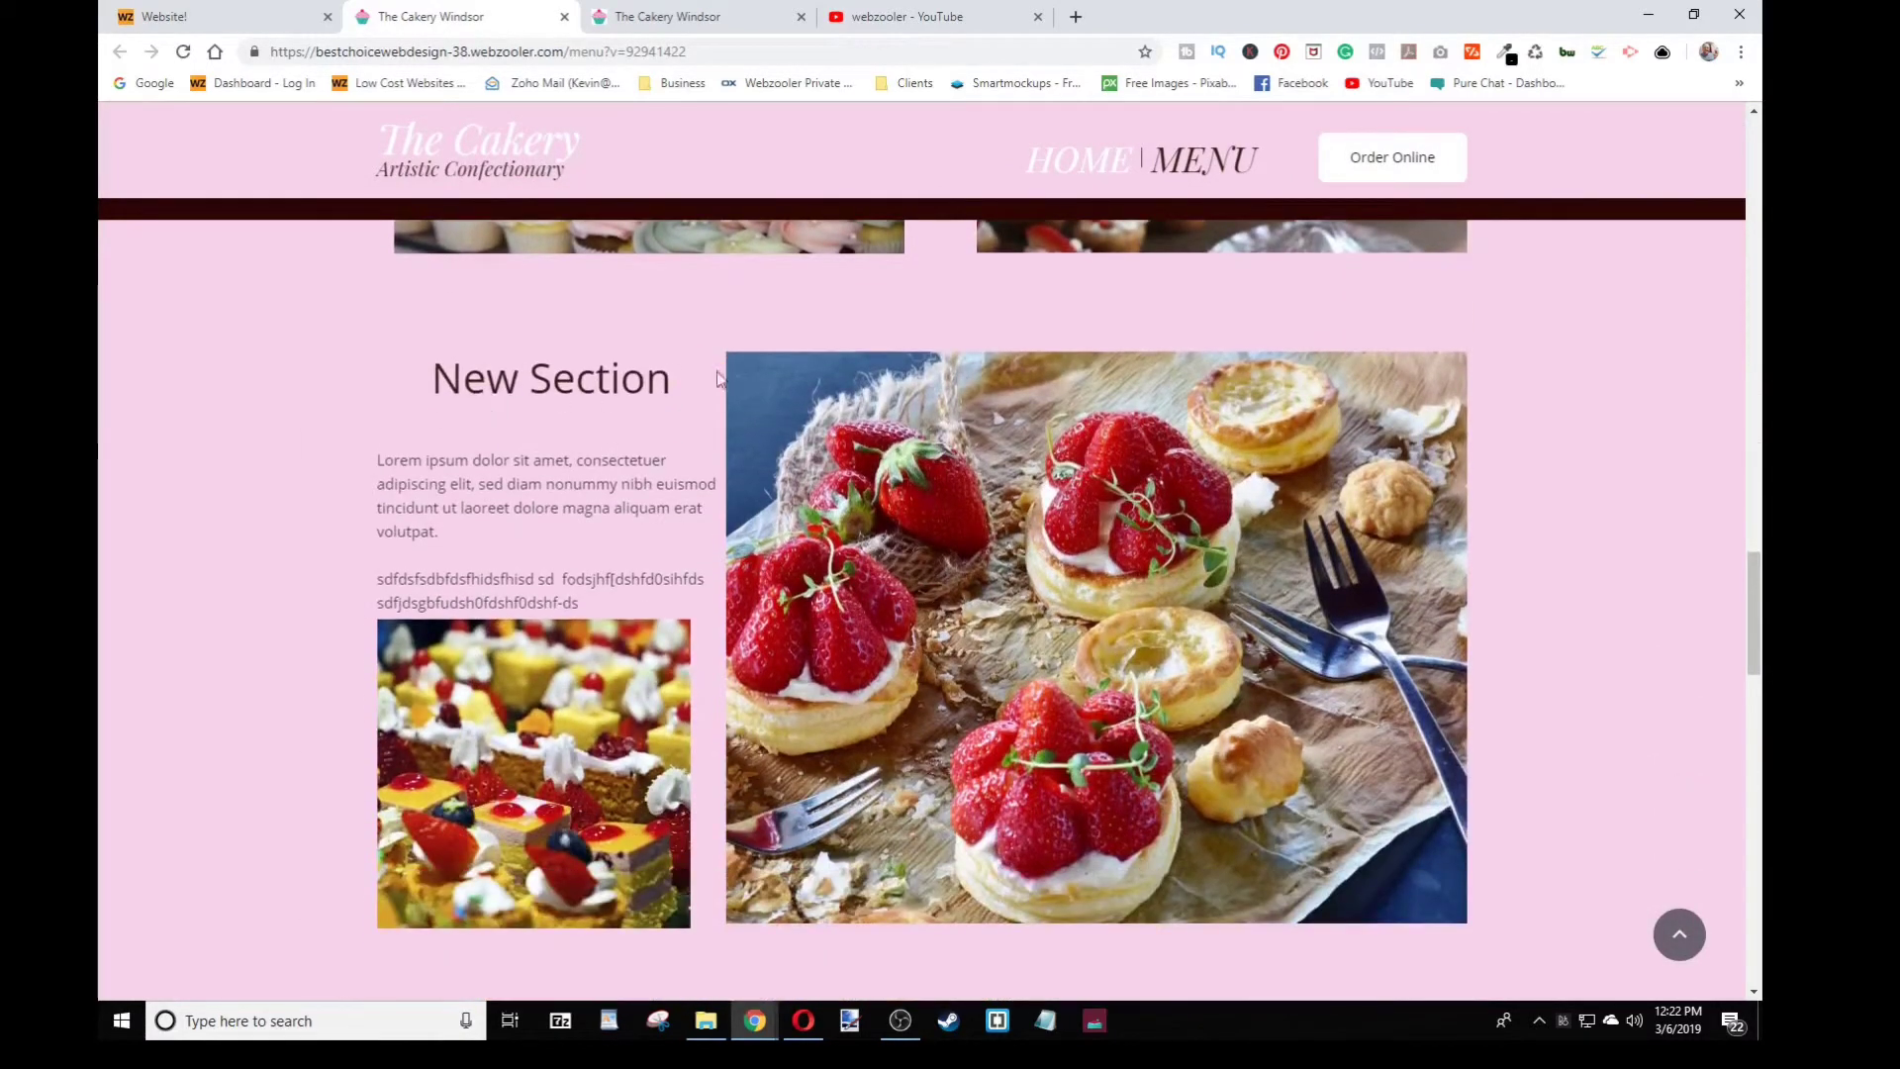
{"action": "scroll", "coordinate": [1117, 567], "scroll_direction": "down", "scroll_amount": 7}
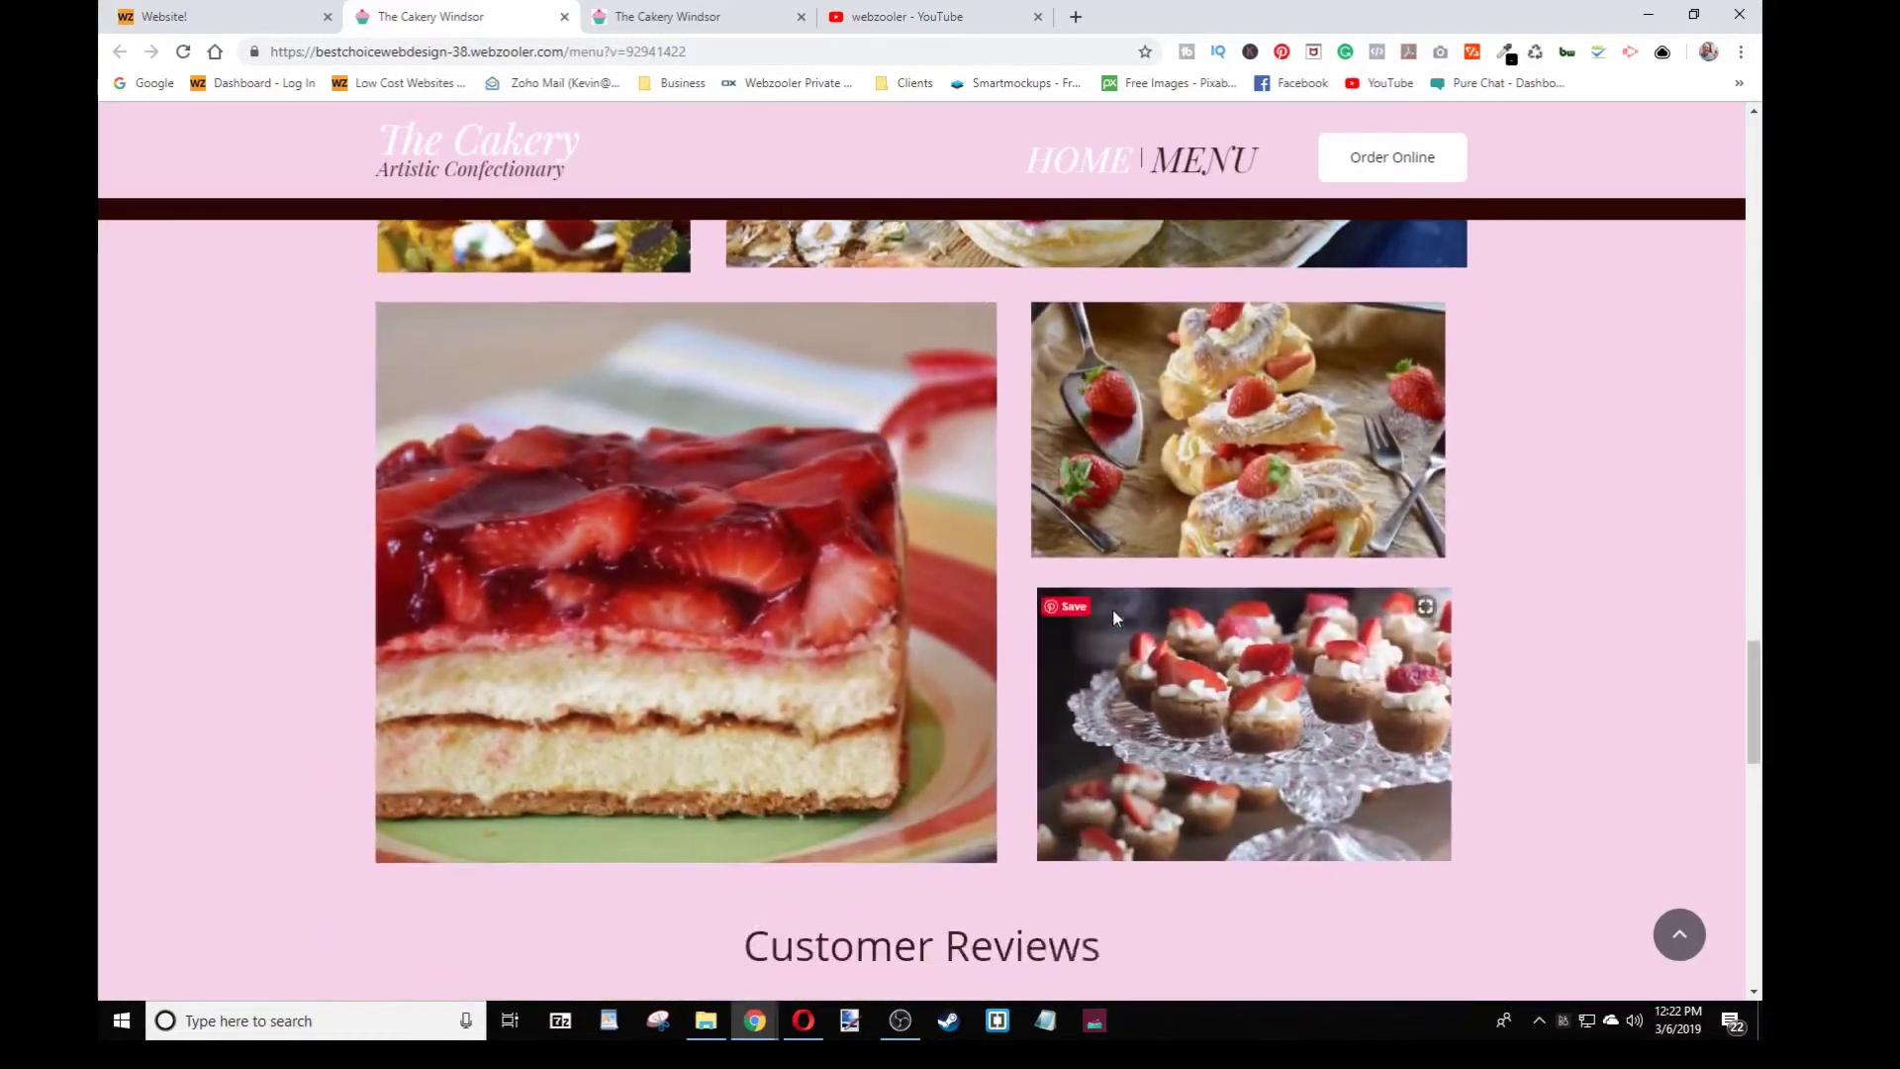
{"action": "scroll", "coordinate": [1223, 584], "scroll_direction": "up", "scroll_amount": 7}
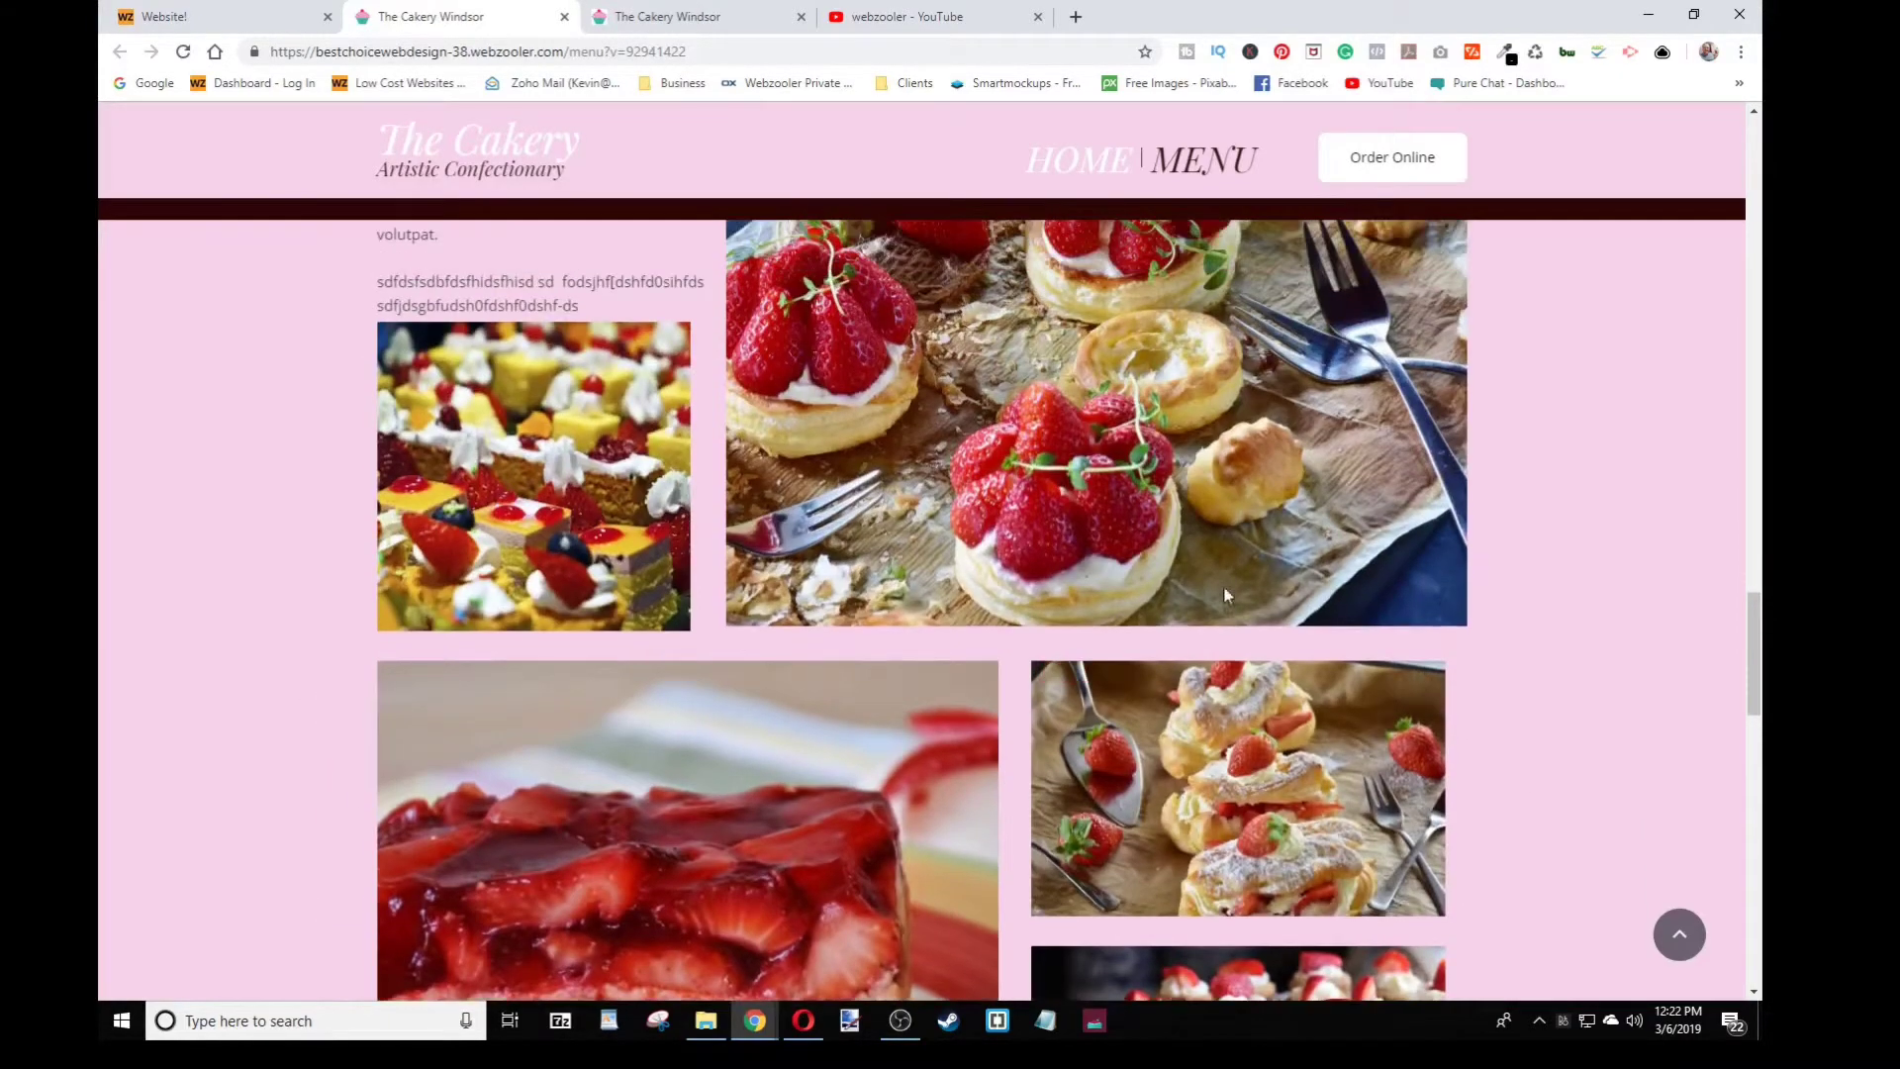
{"action": "scroll", "coordinate": [1096, 562], "scroll_direction": "down", "scroll_amount": 8}
{"action": "scroll", "coordinate": [1095, 561], "scroll_direction": "up", "scroll_amount": 3}
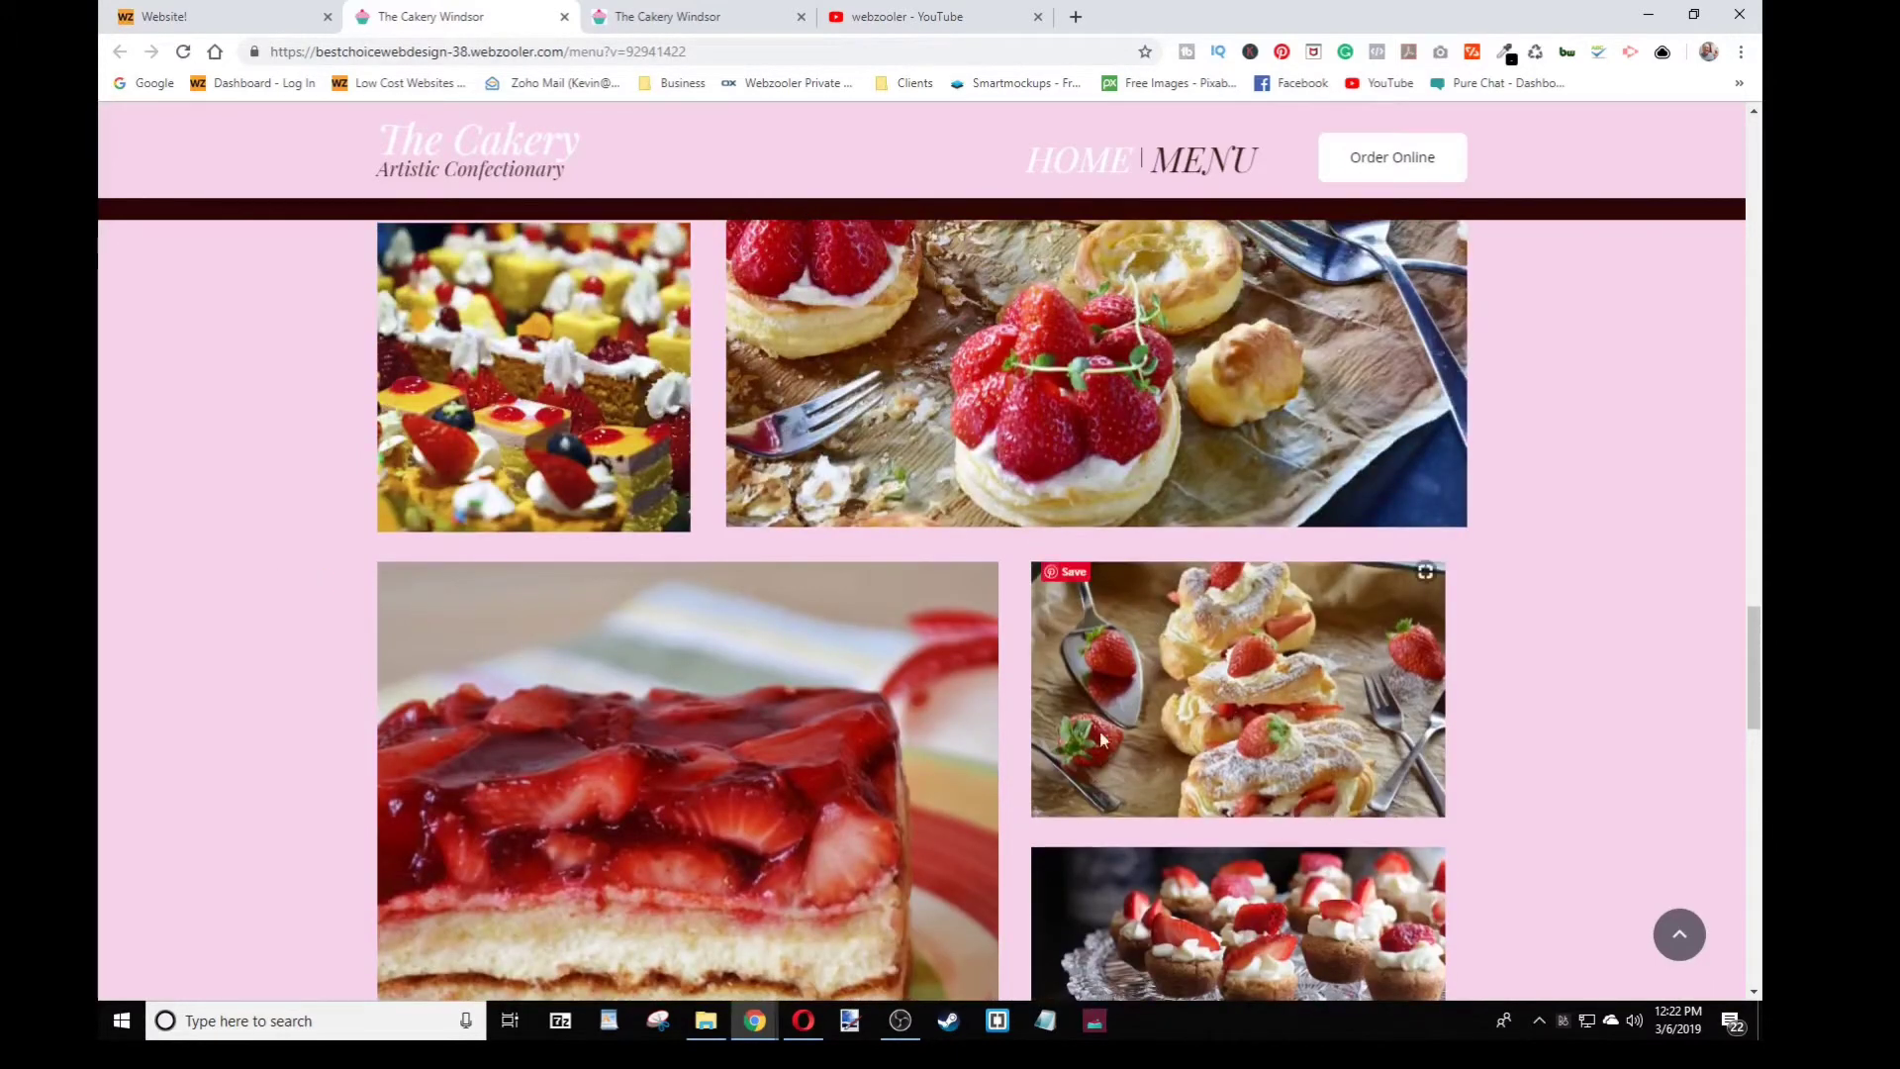
{"action": "scroll", "coordinate": [901, 800], "scroll_direction": "down", "scroll_amount": 1}
{"action": "scroll", "coordinate": [1060, 619], "scroll_direction": "up", "scroll_amount": 3}
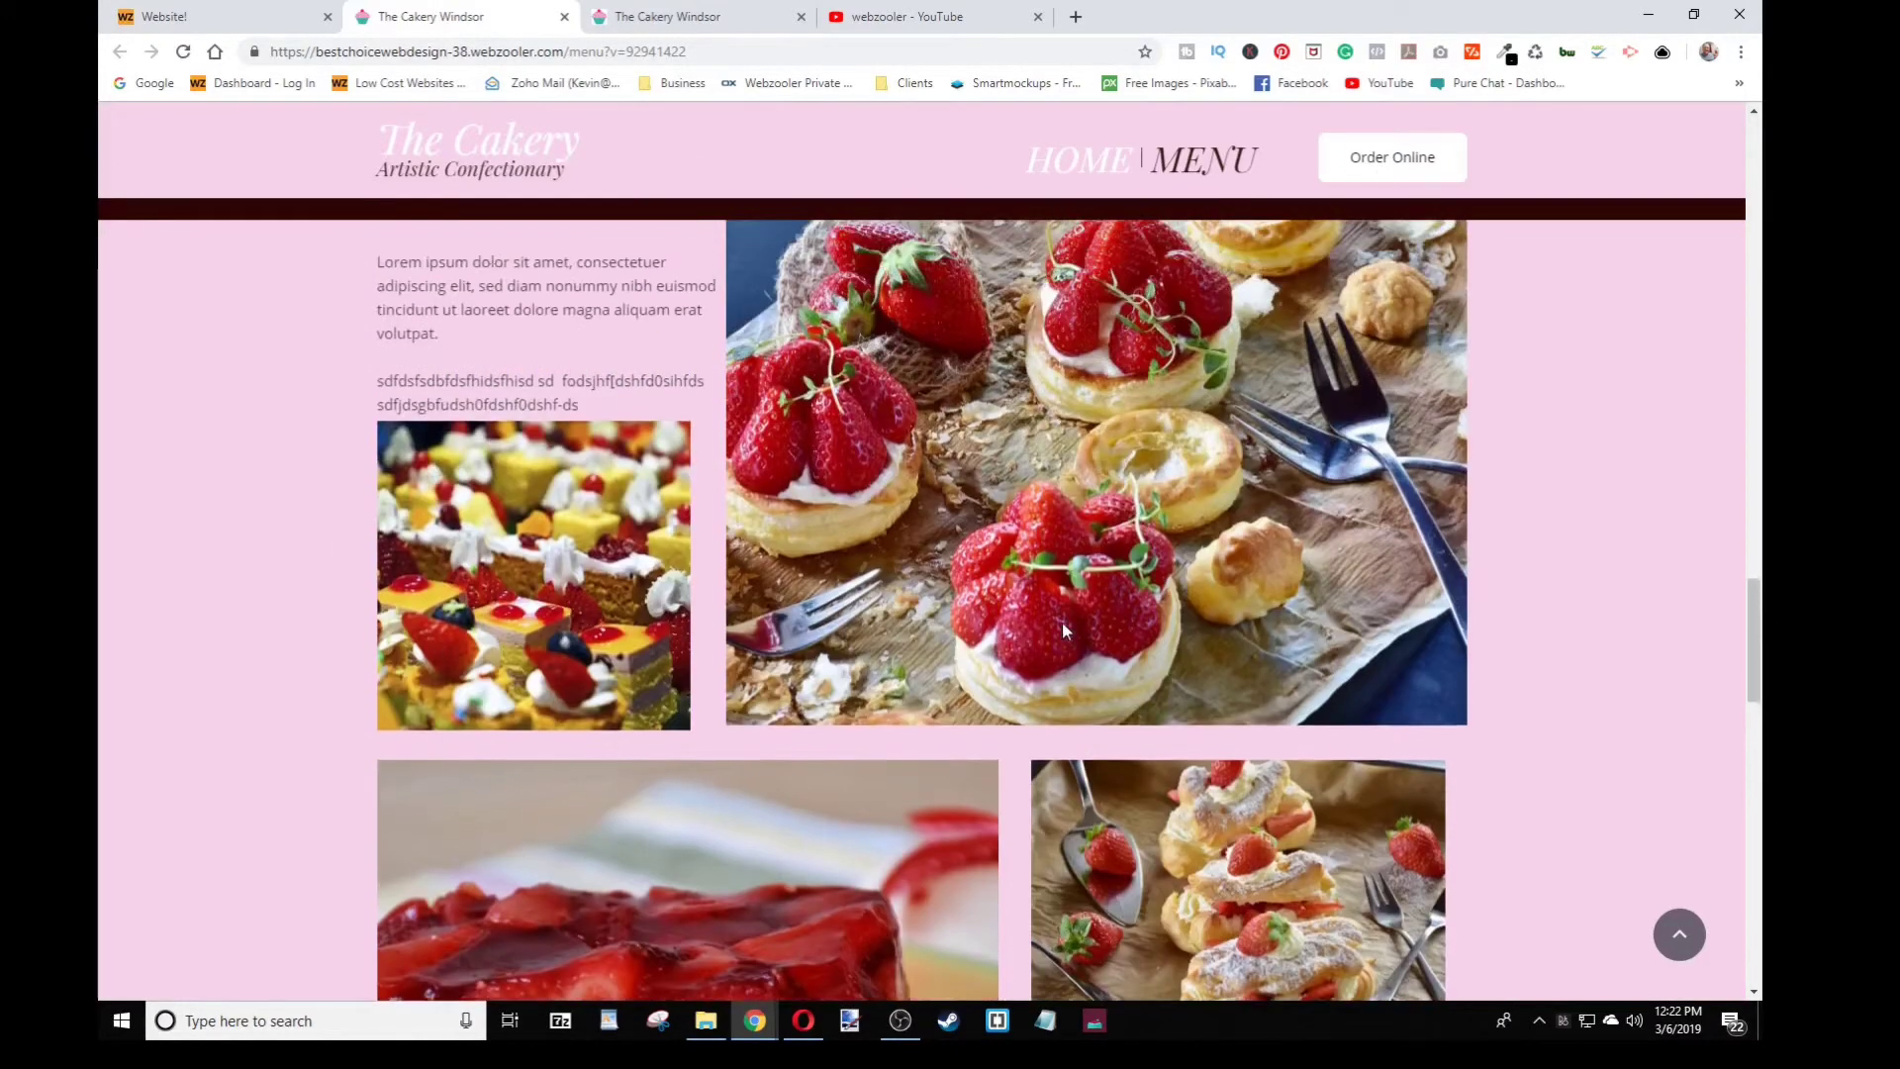
Back in the website builder, set the animation of New Section's large strawberry tart image to Fade In From Right
{"action": "left_click", "coordinate": [226, 12]}
{"action": "scroll", "coordinate": [1306, 668], "scroll_direction": "down", "scroll_amount": 6}
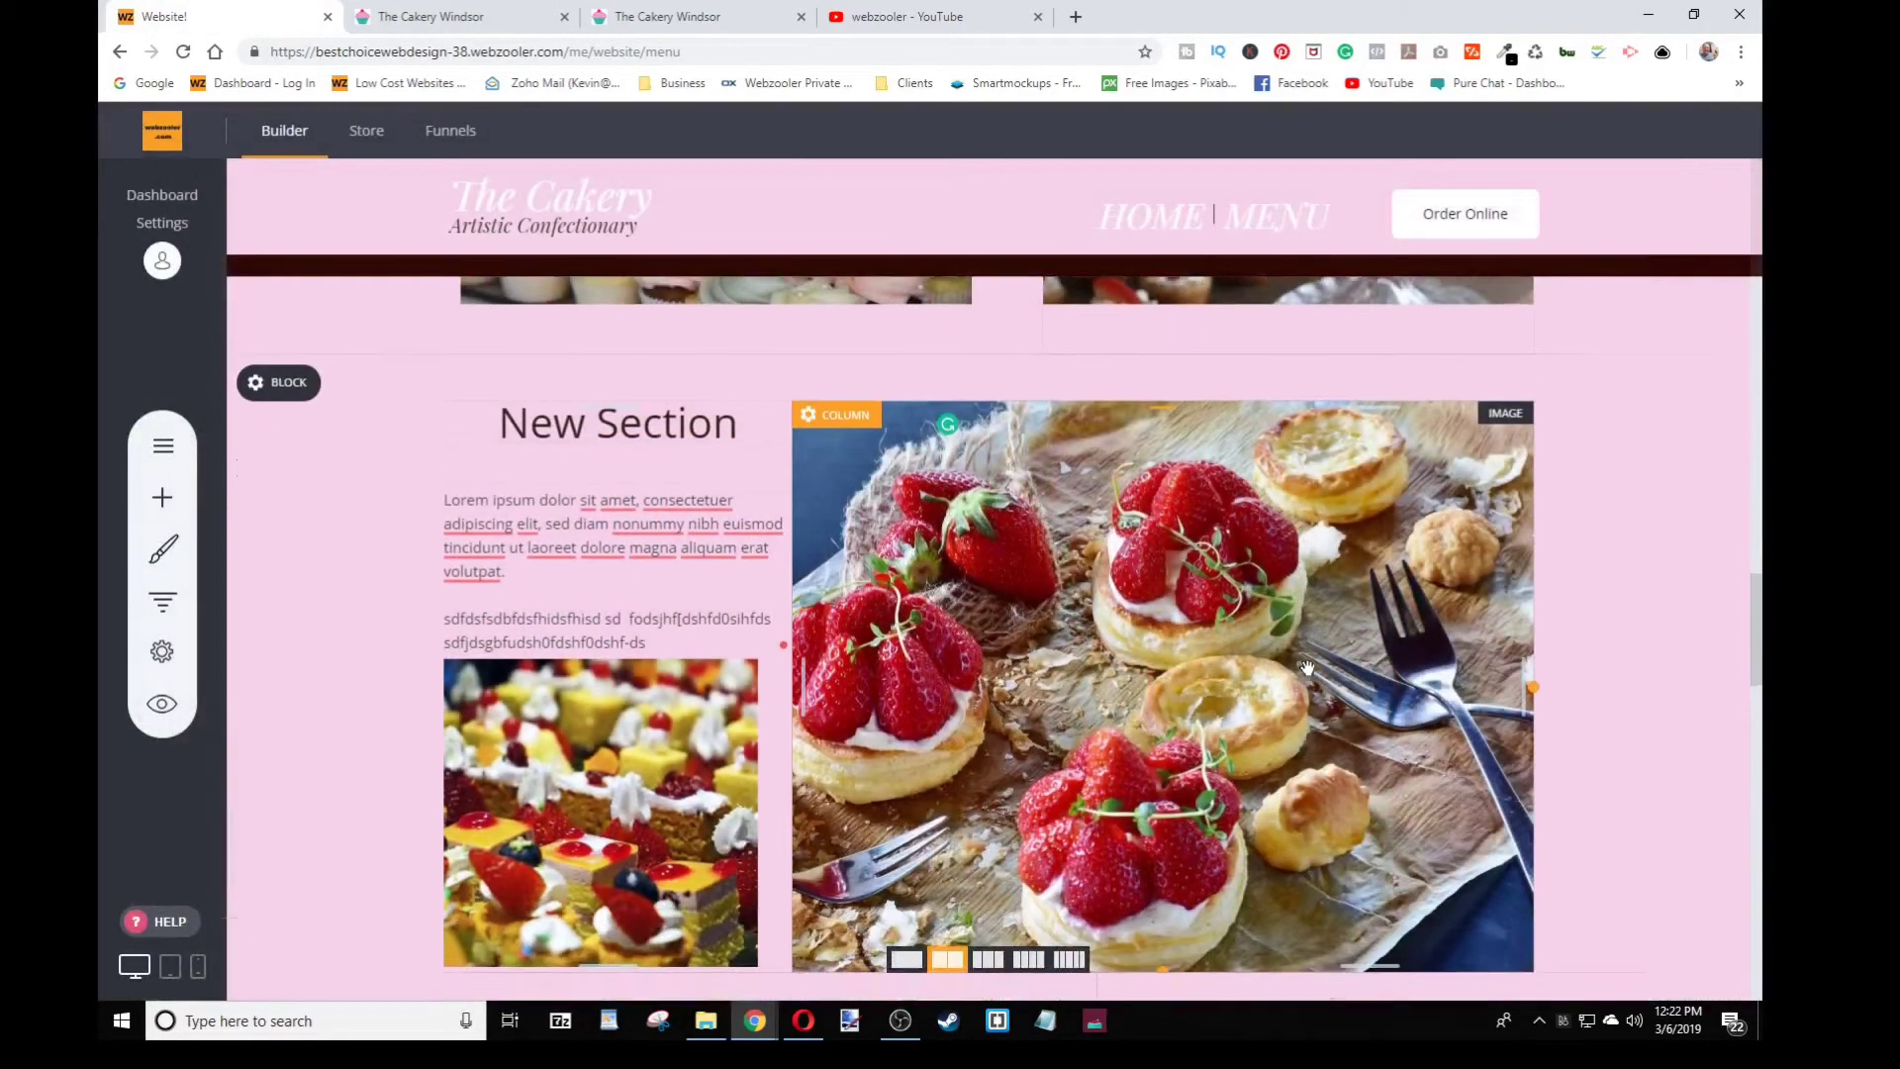
{"action": "scroll", "coordinate": [1306, 668], "scroll_direction": "up", "scroll_amount": 6}
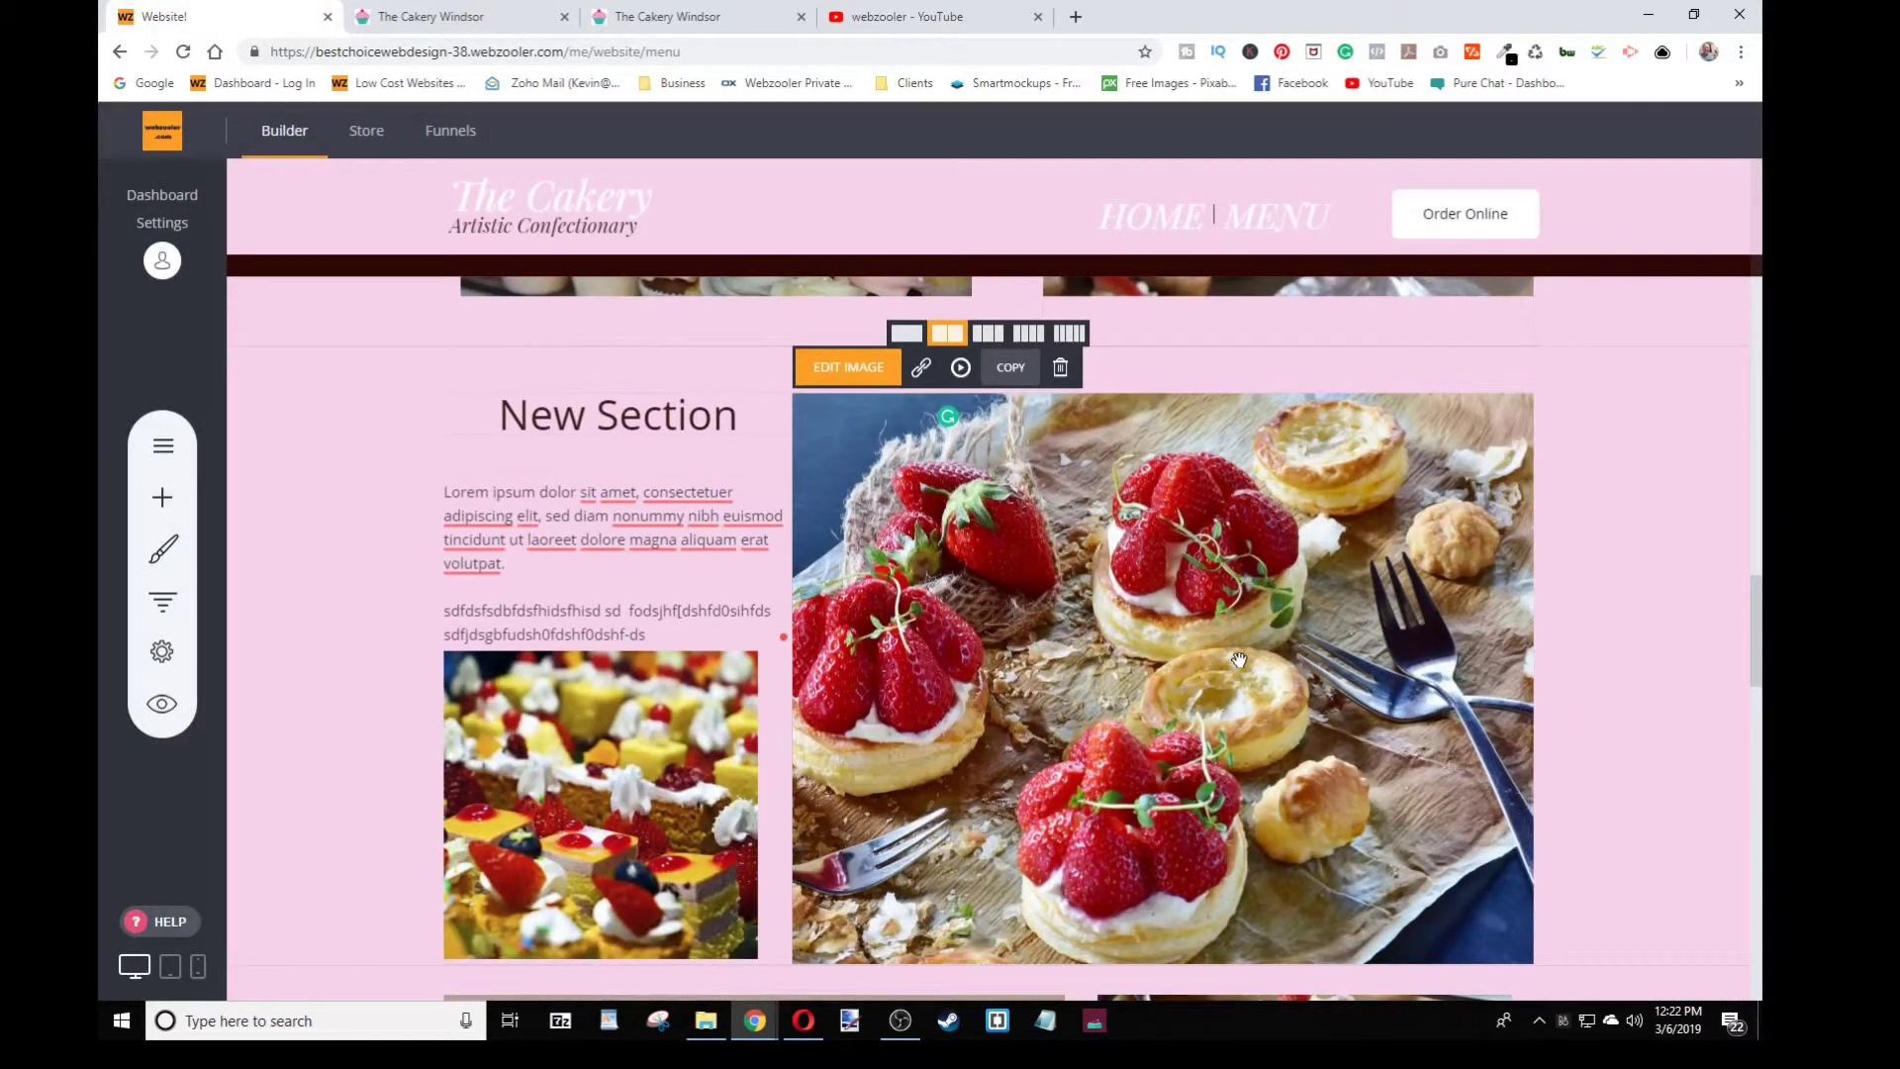
{"action": "mouse_move", "coordinate": [1233, 657]}
{"action": "left_click", "coordinate": [961, 370]}
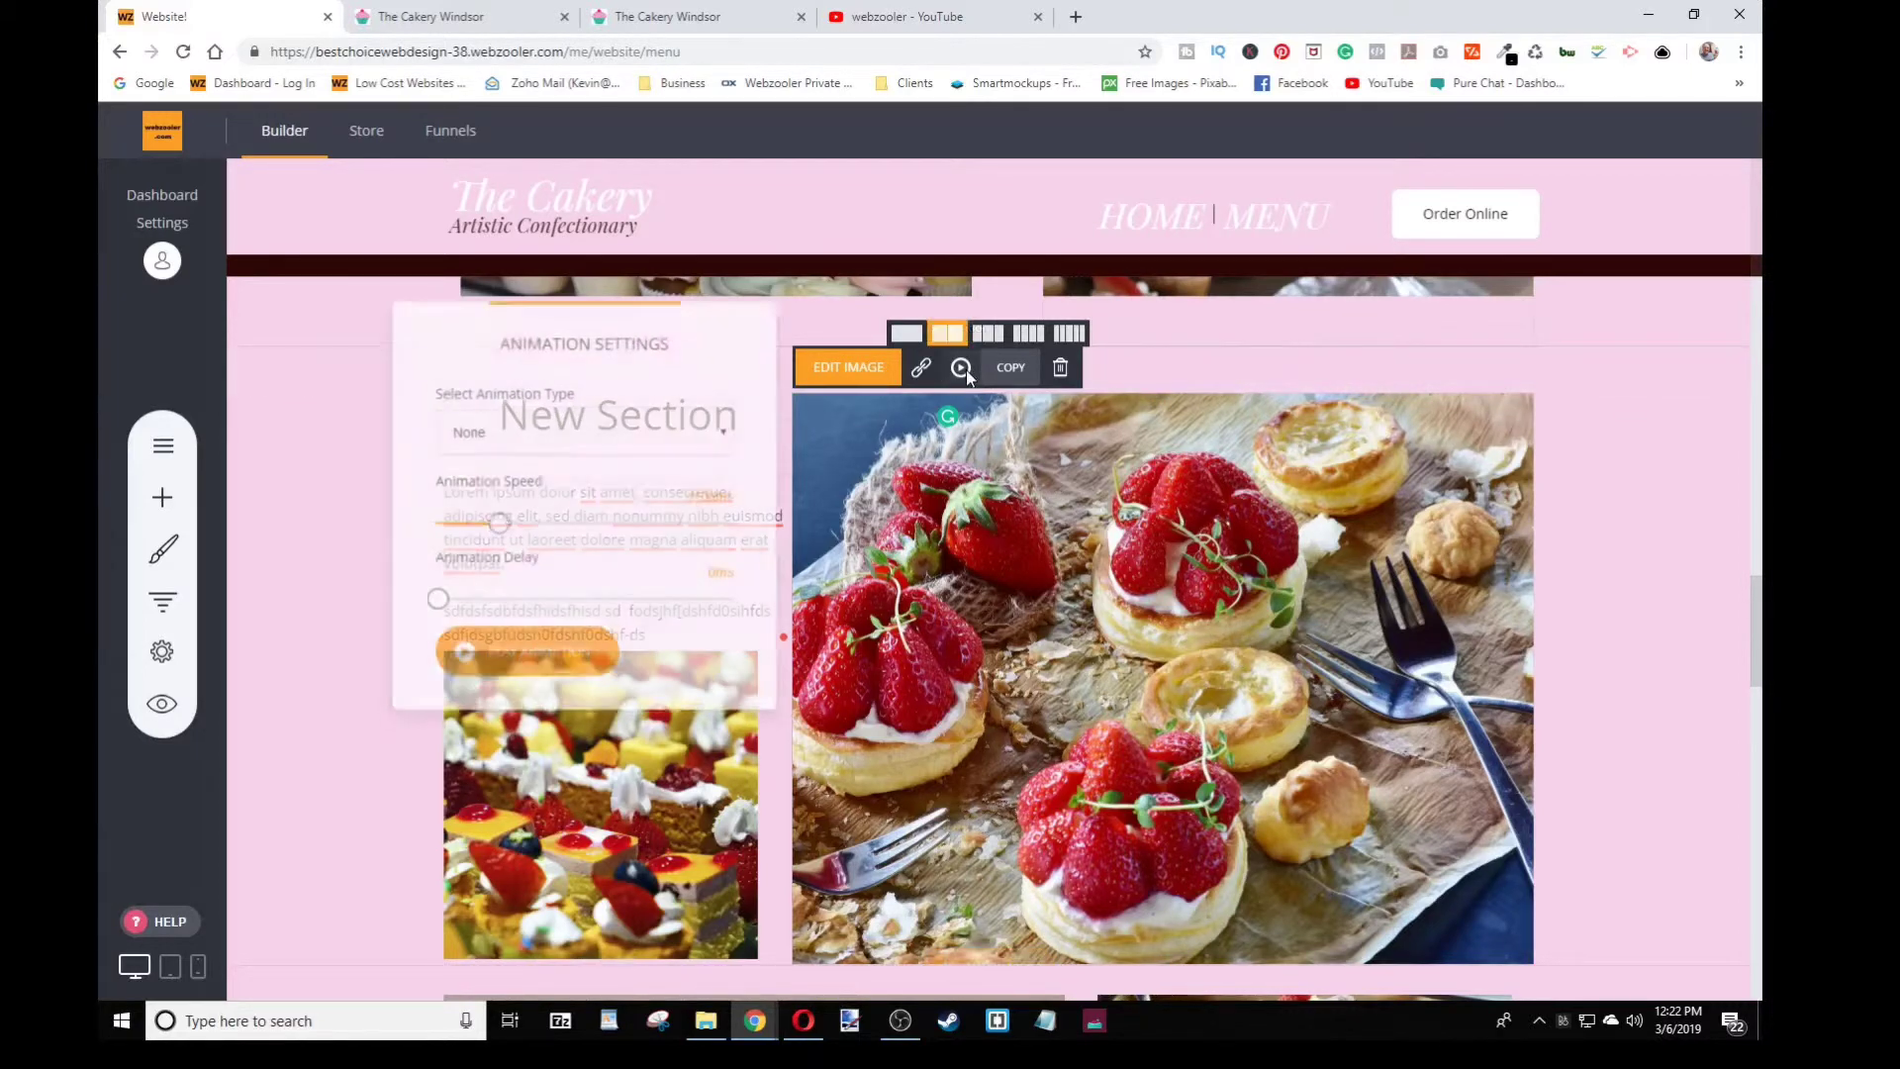
{"action": "left_click", "coordinate": [607, 439]}
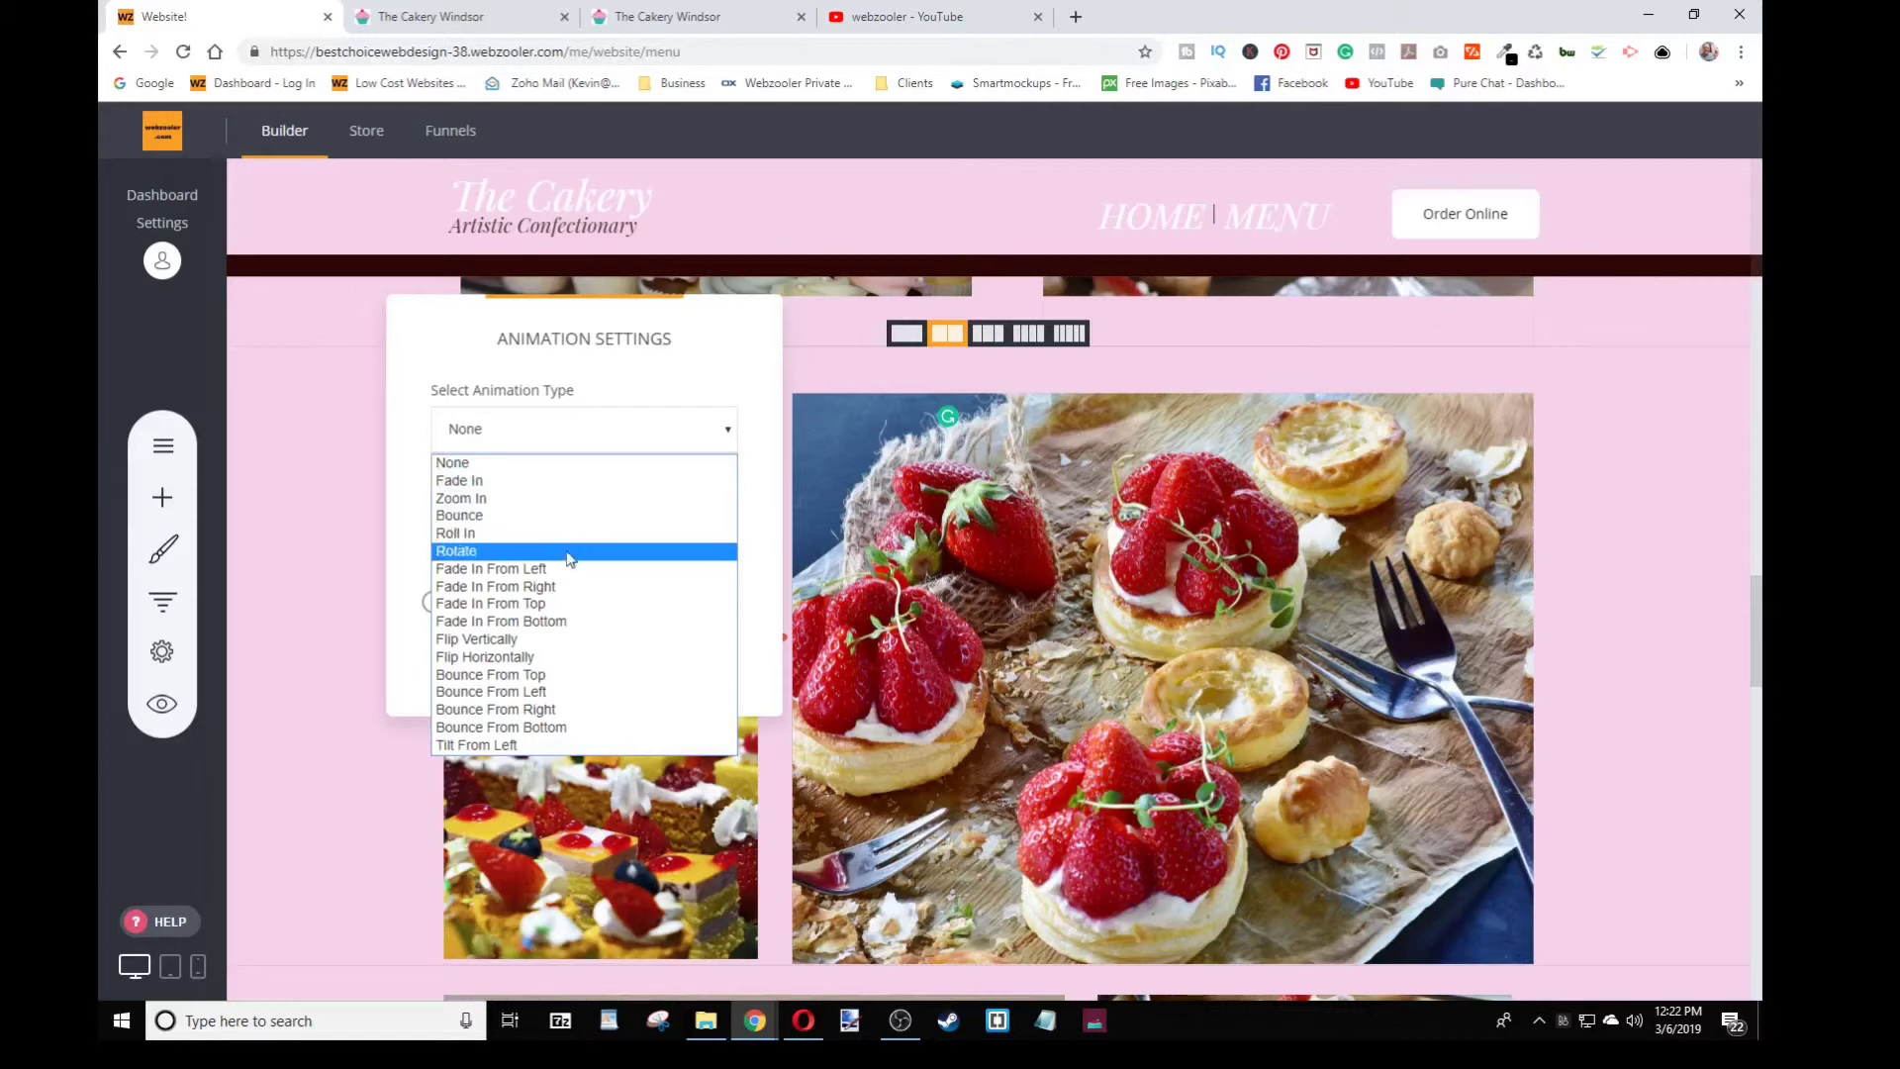
{"action": "left_click", "coordinate": [569, 587]}
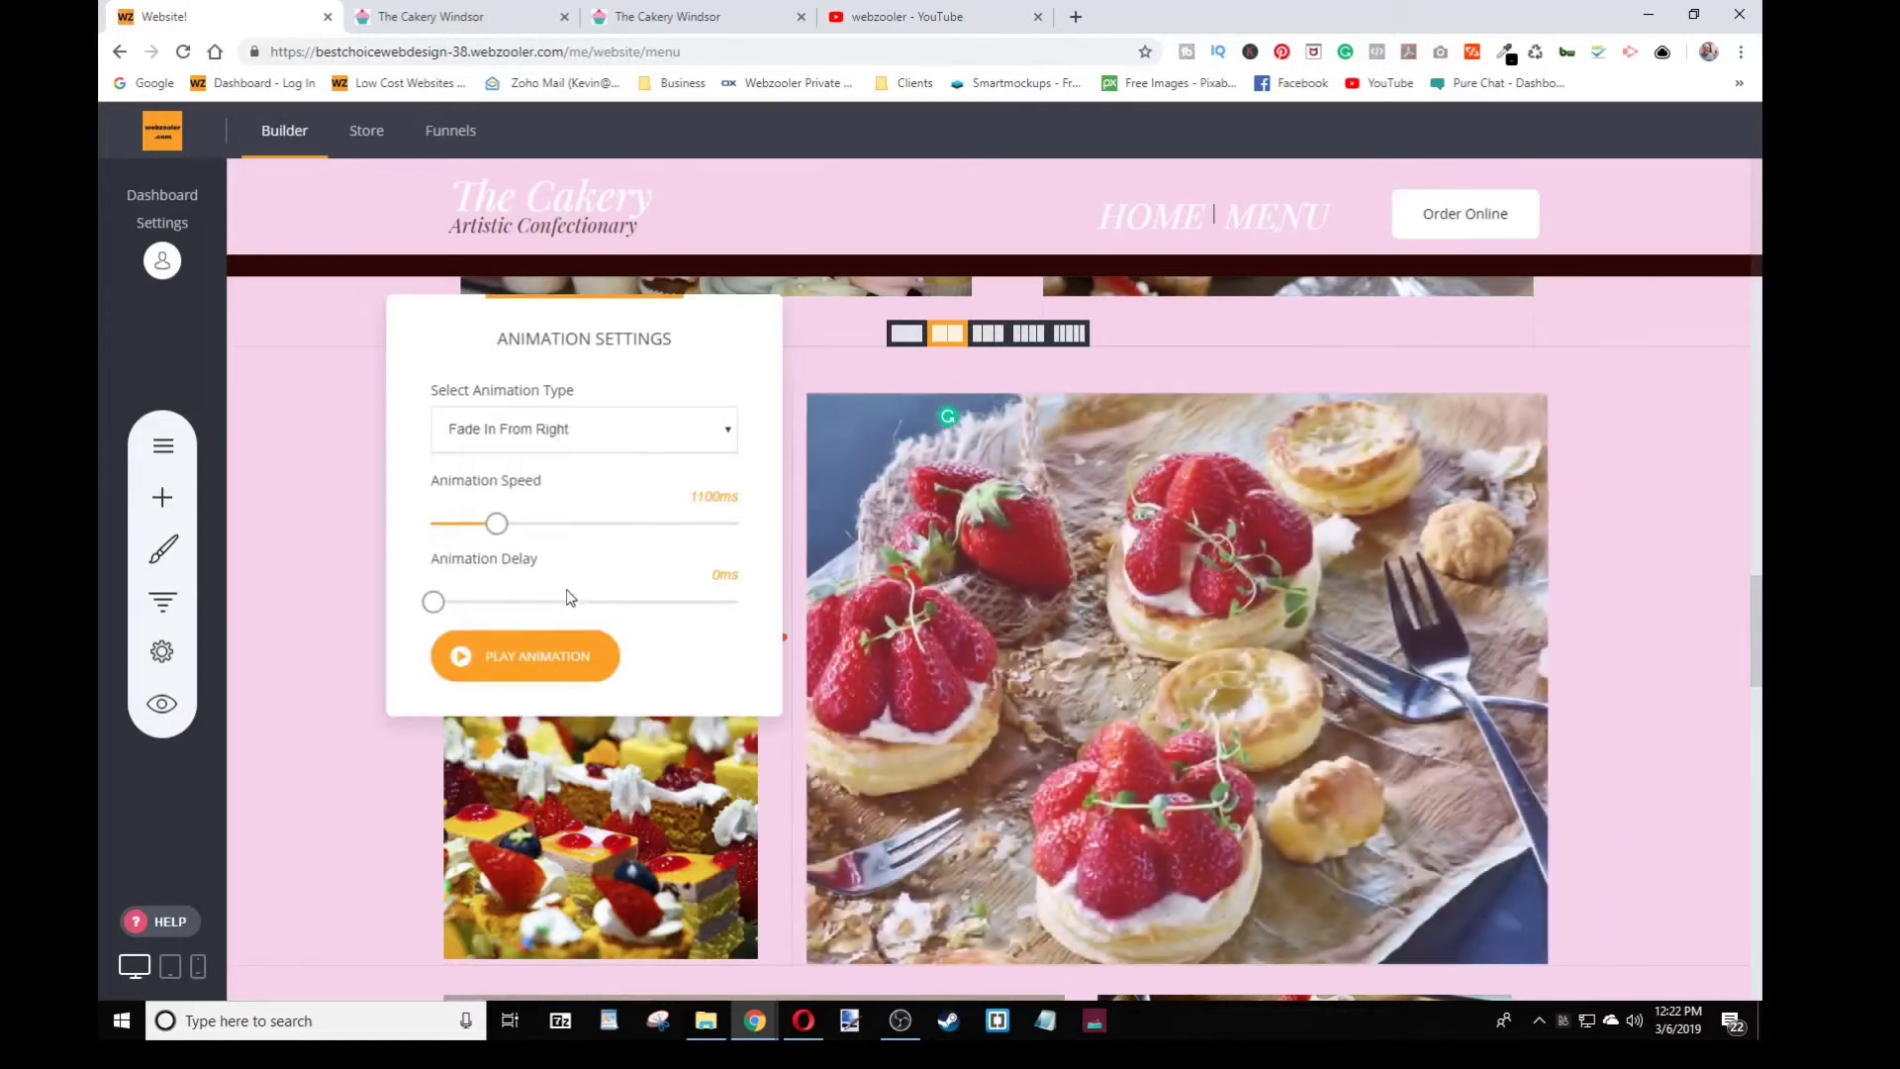
{"action": "left_click", "coordinate": [322, 598]}
Set the animation of the small cake image under New Section's text to Fade In From Left
{"action": "scroll", "coordinate": [648, 639], "scroll_direction": "down", "scroll_amount": 3}
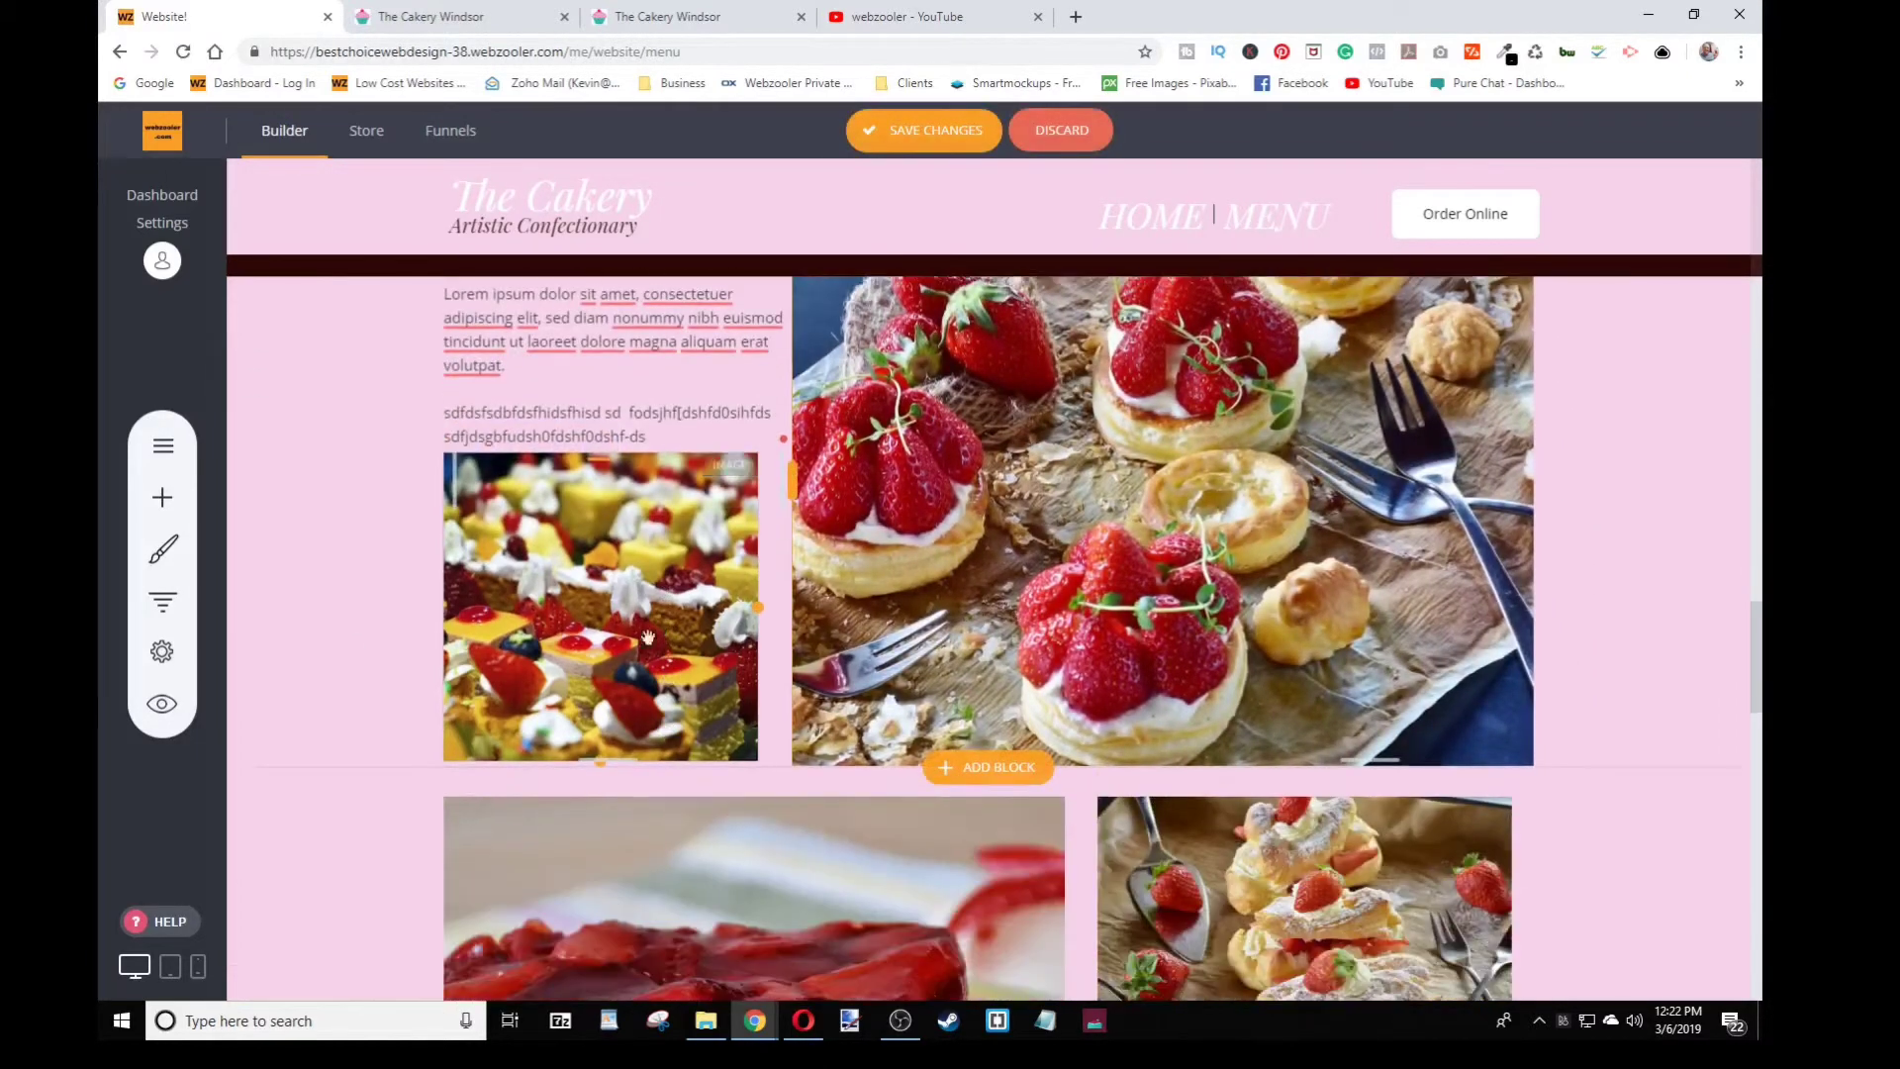
{"action": "left_click", "coordinate": [639, 603]}
{"action": "left_click", "coordinate": [614, 427]}
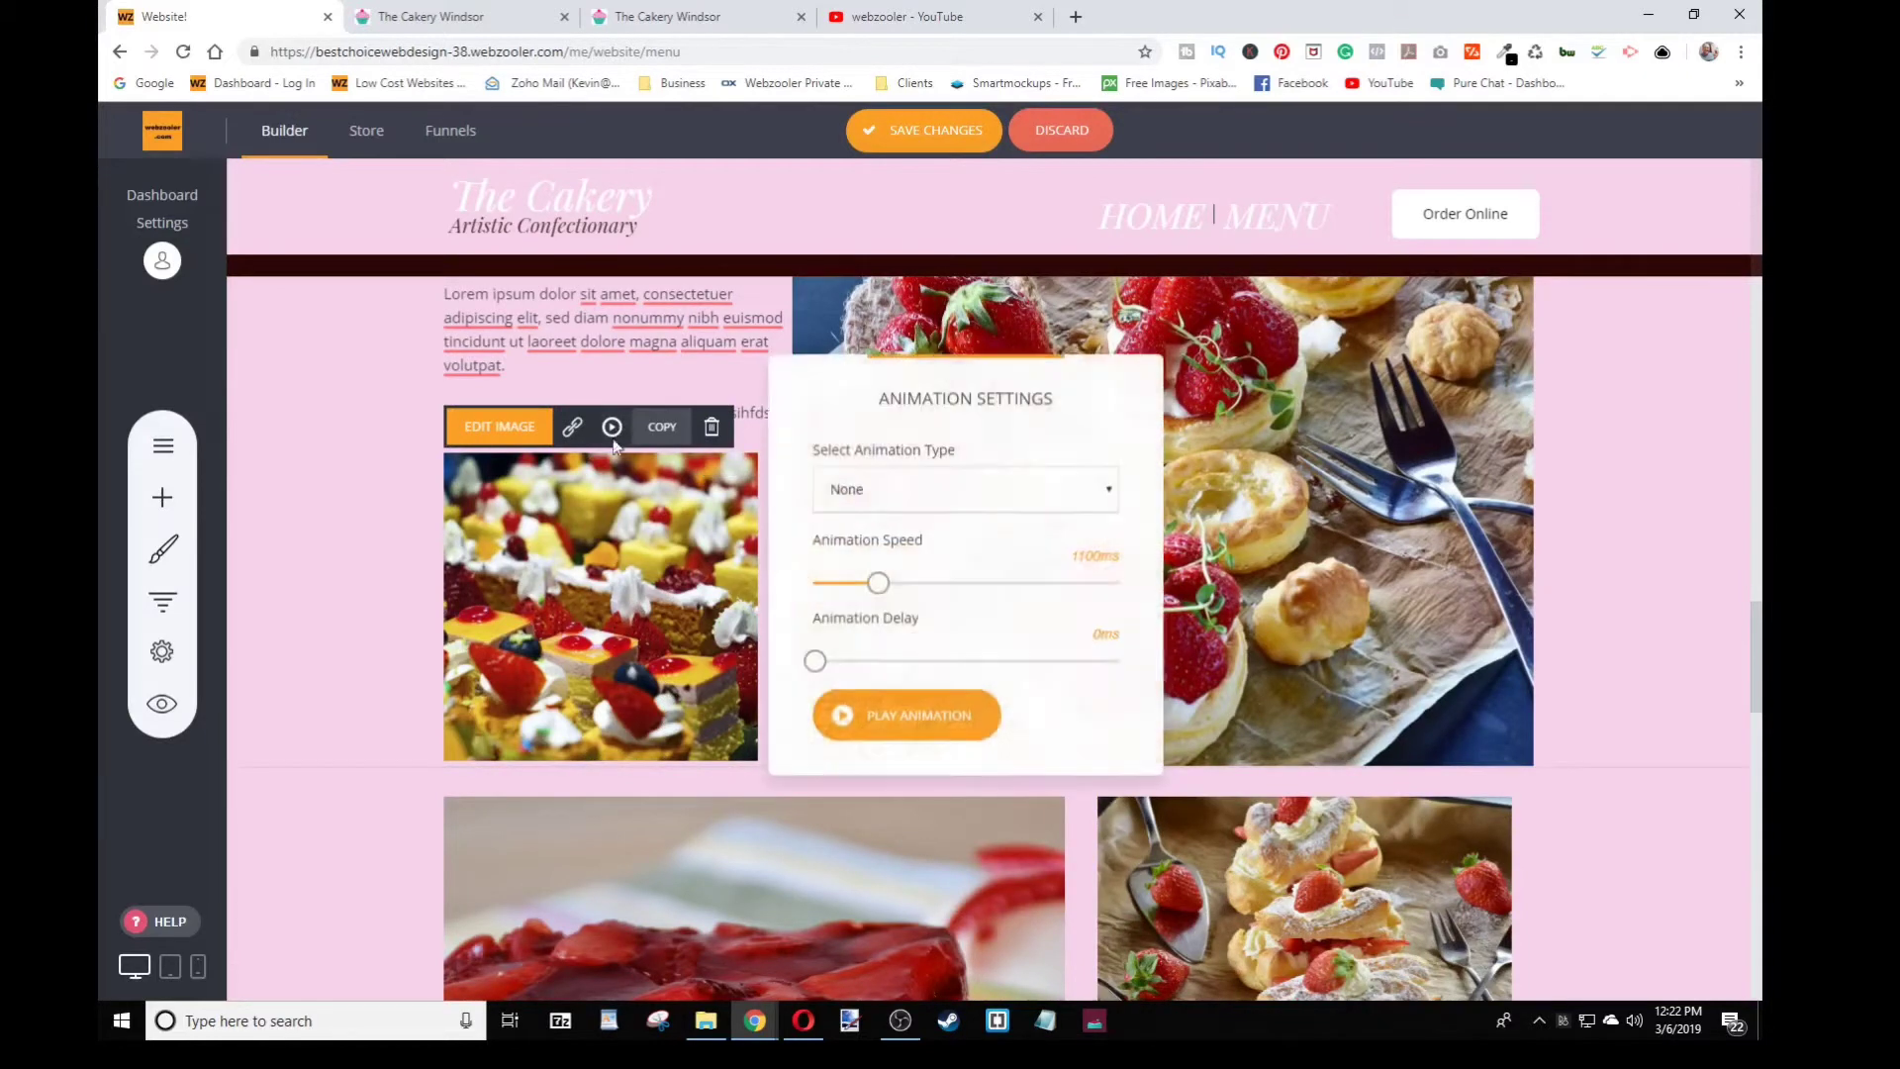
{"action": "left_click", "coordinate": [912, 494]}
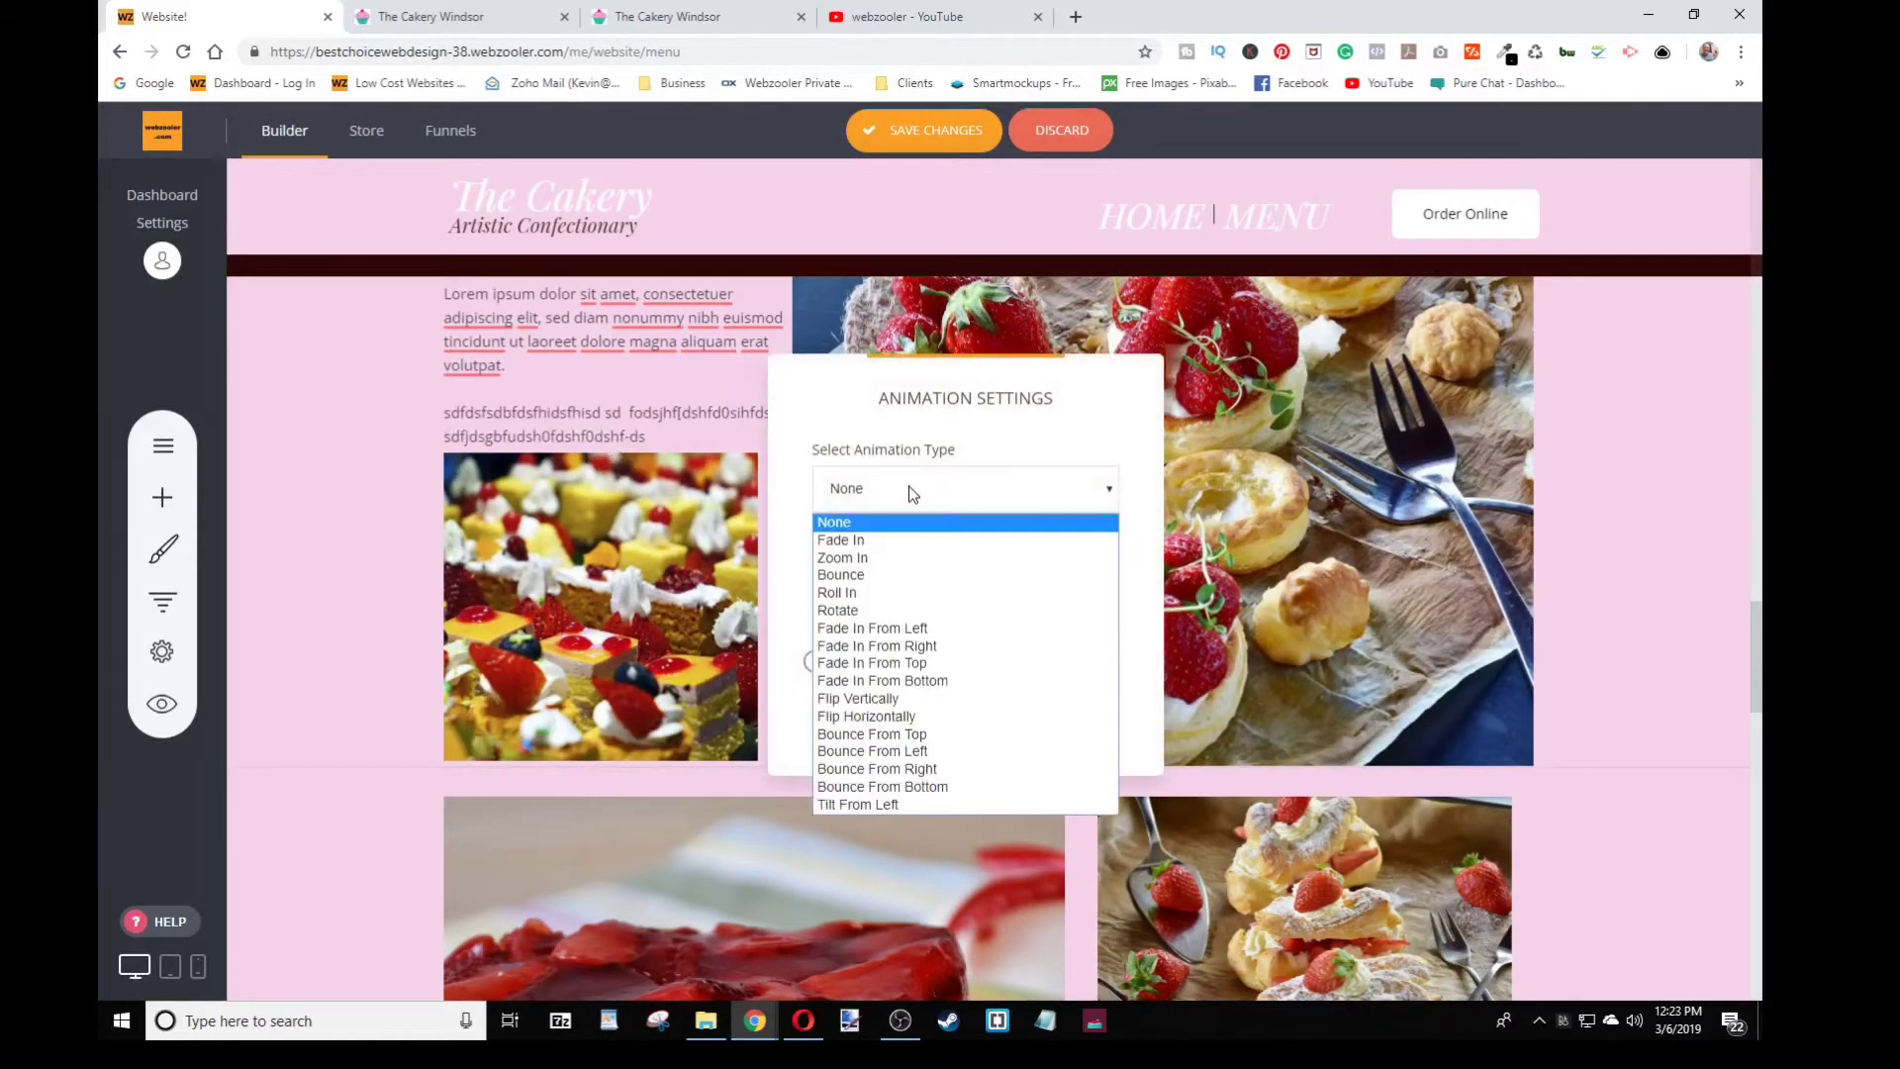
{"action": "left_click", "coordinate": [915, 629]}
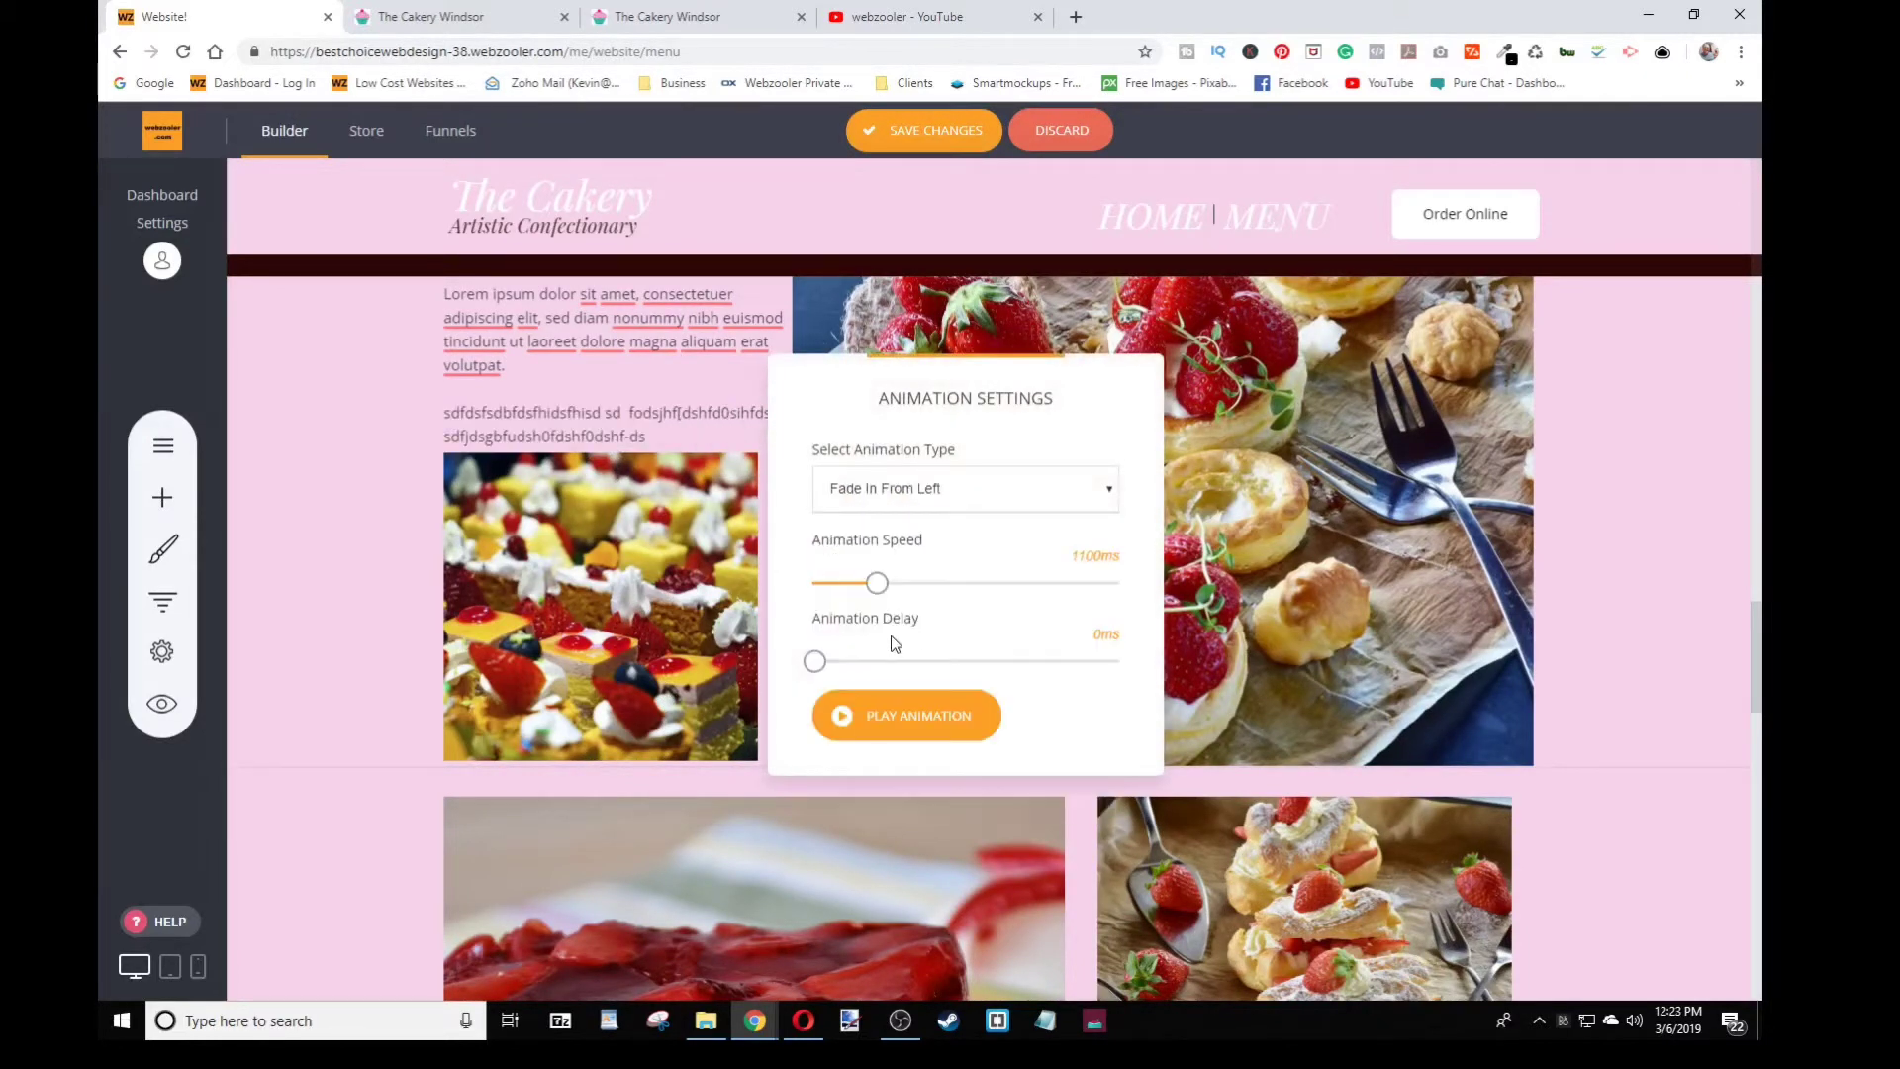
{"action": "left_click", "coordinate": [331, 613]}
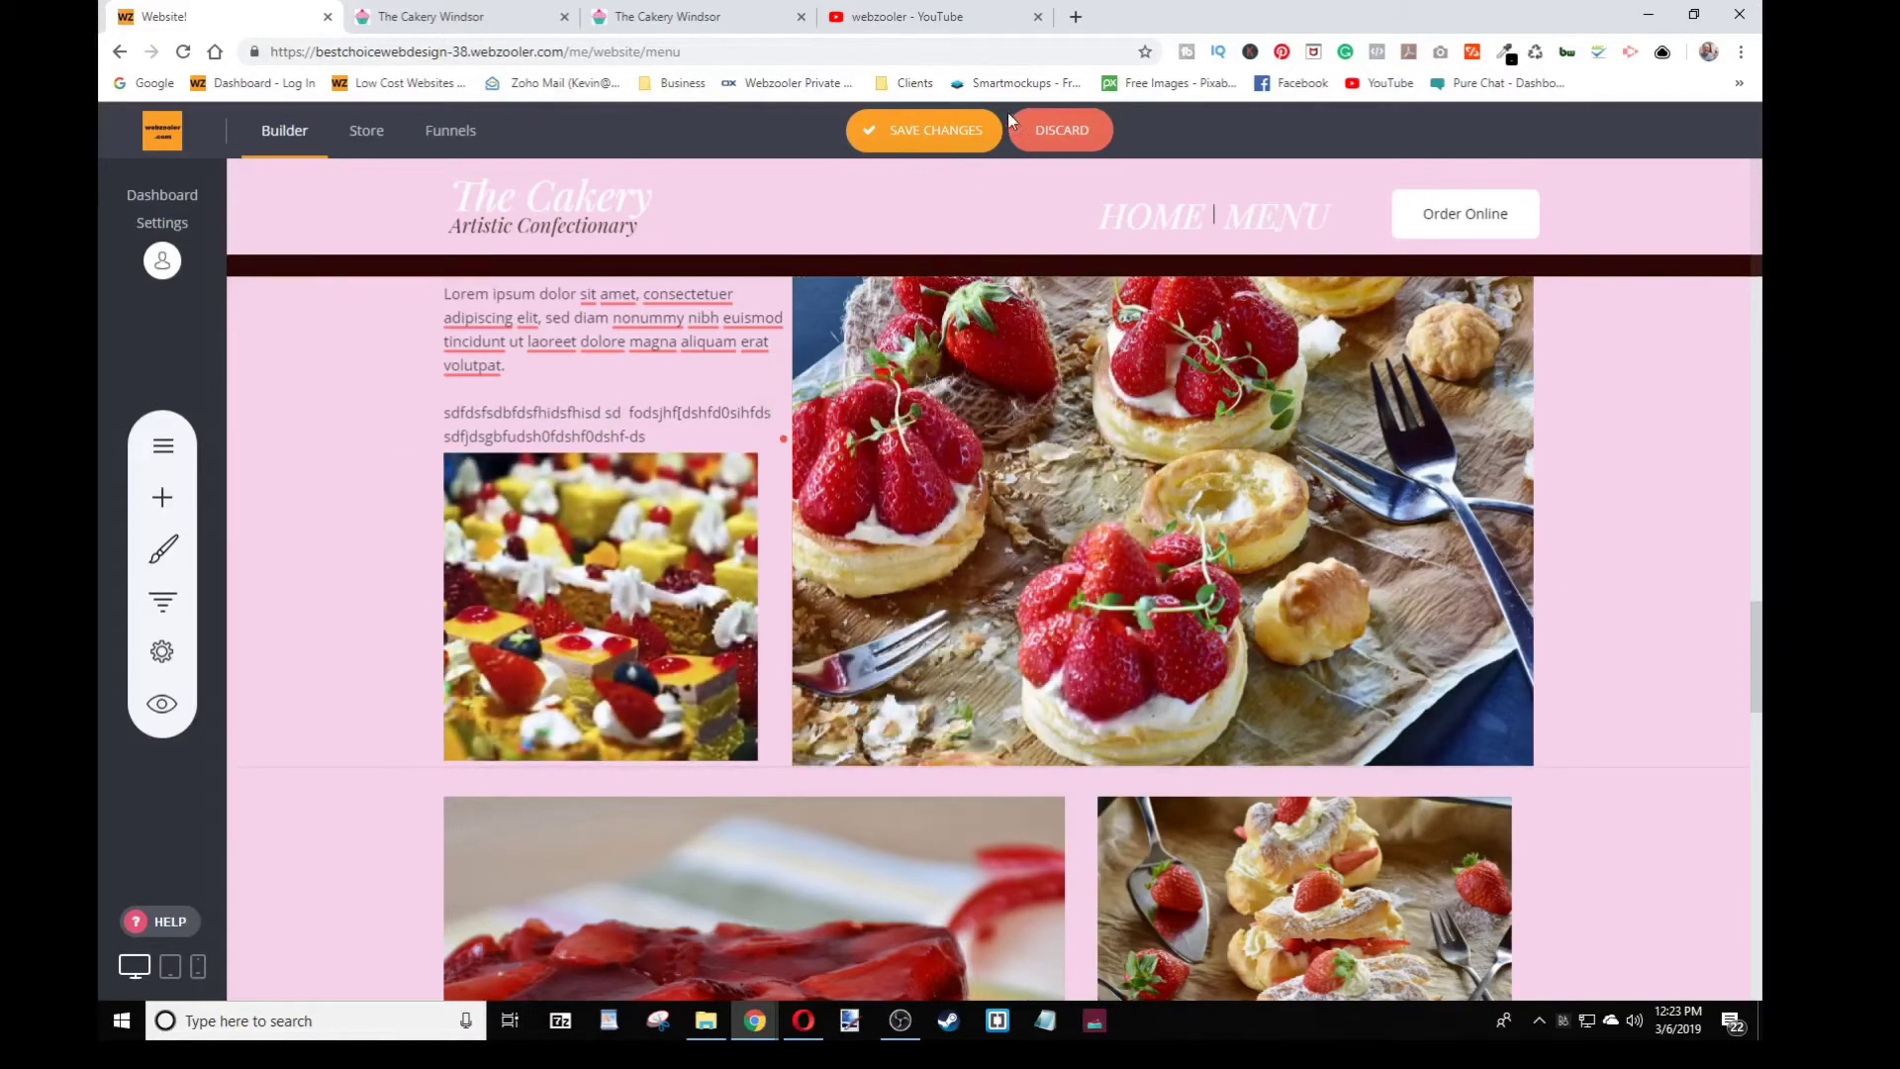
Switch to the other open live menu page and examine how the images appear from the menu card down to Customer Reviews
{"action": "left_click", "coordinate": [668, 16]}
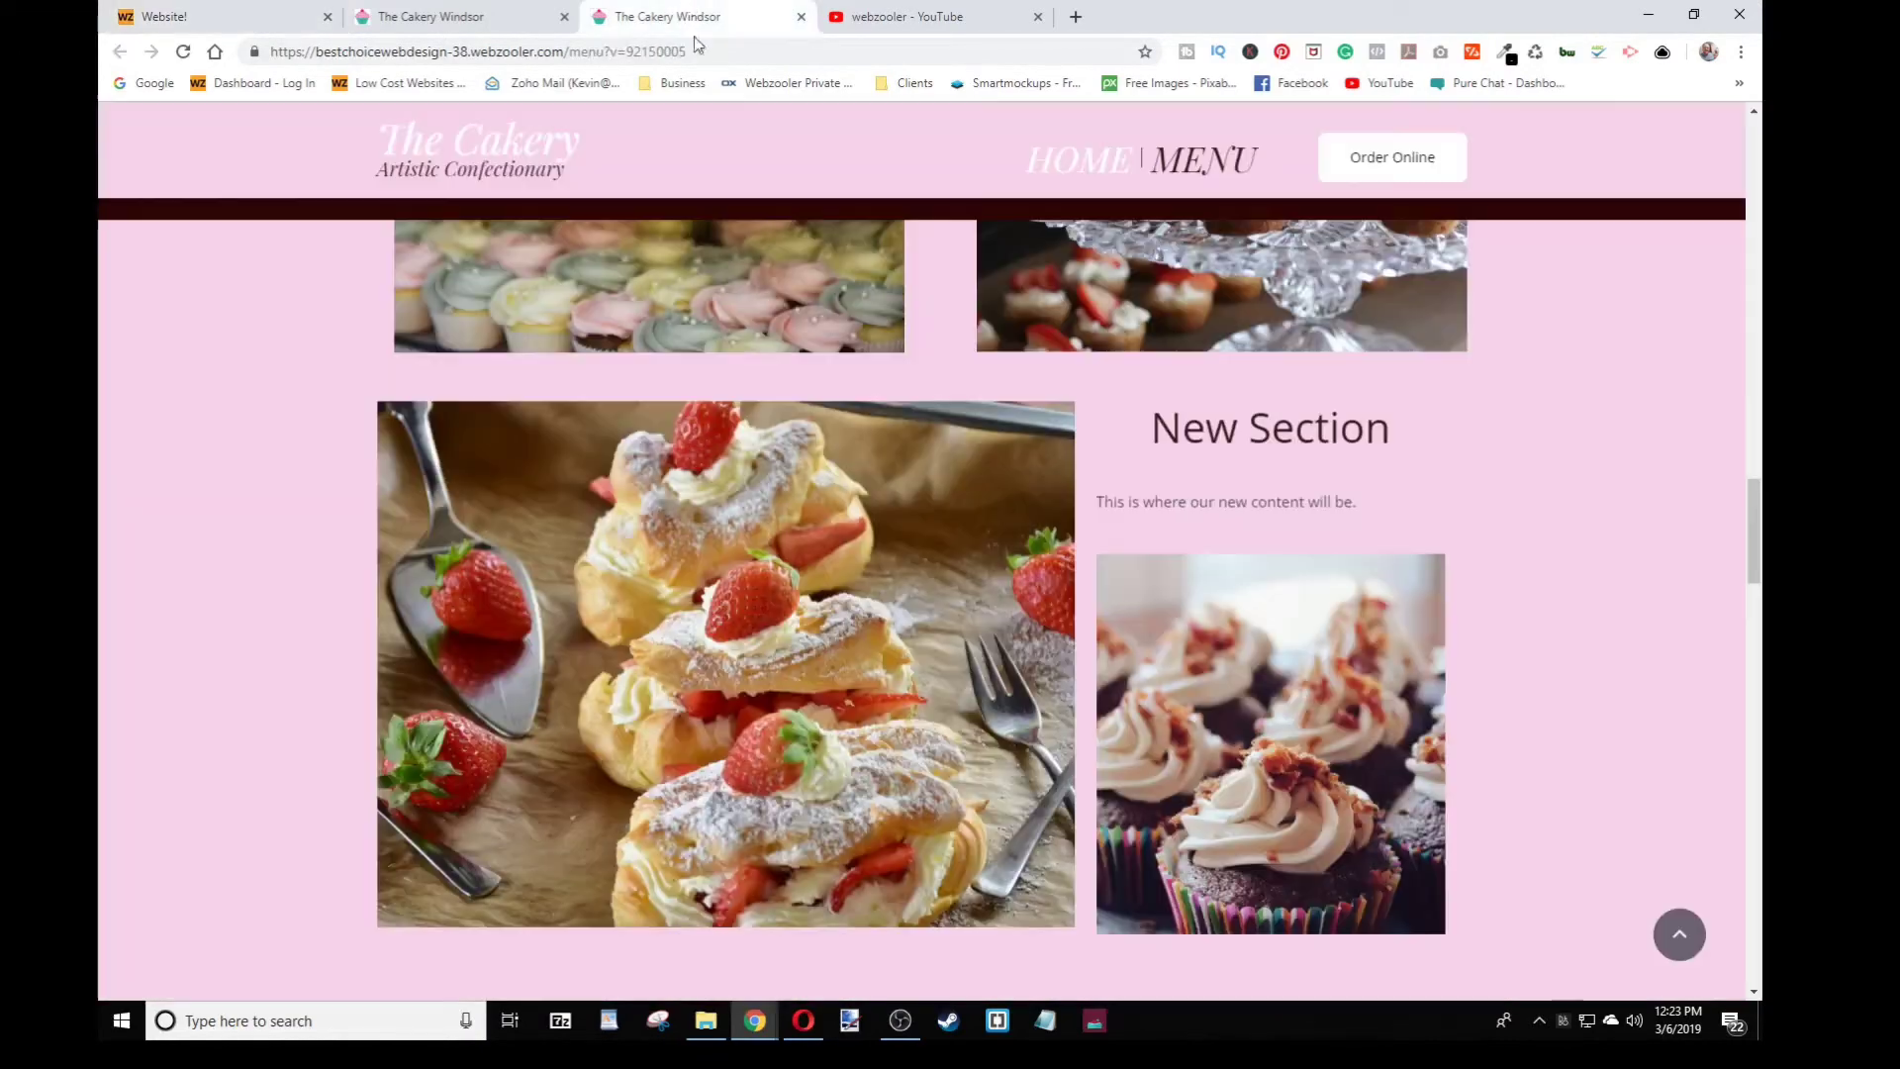
{"action": "scroll", "coordinate": [966, 537], "scroll_direction": "up", "scroll_amount": 15}
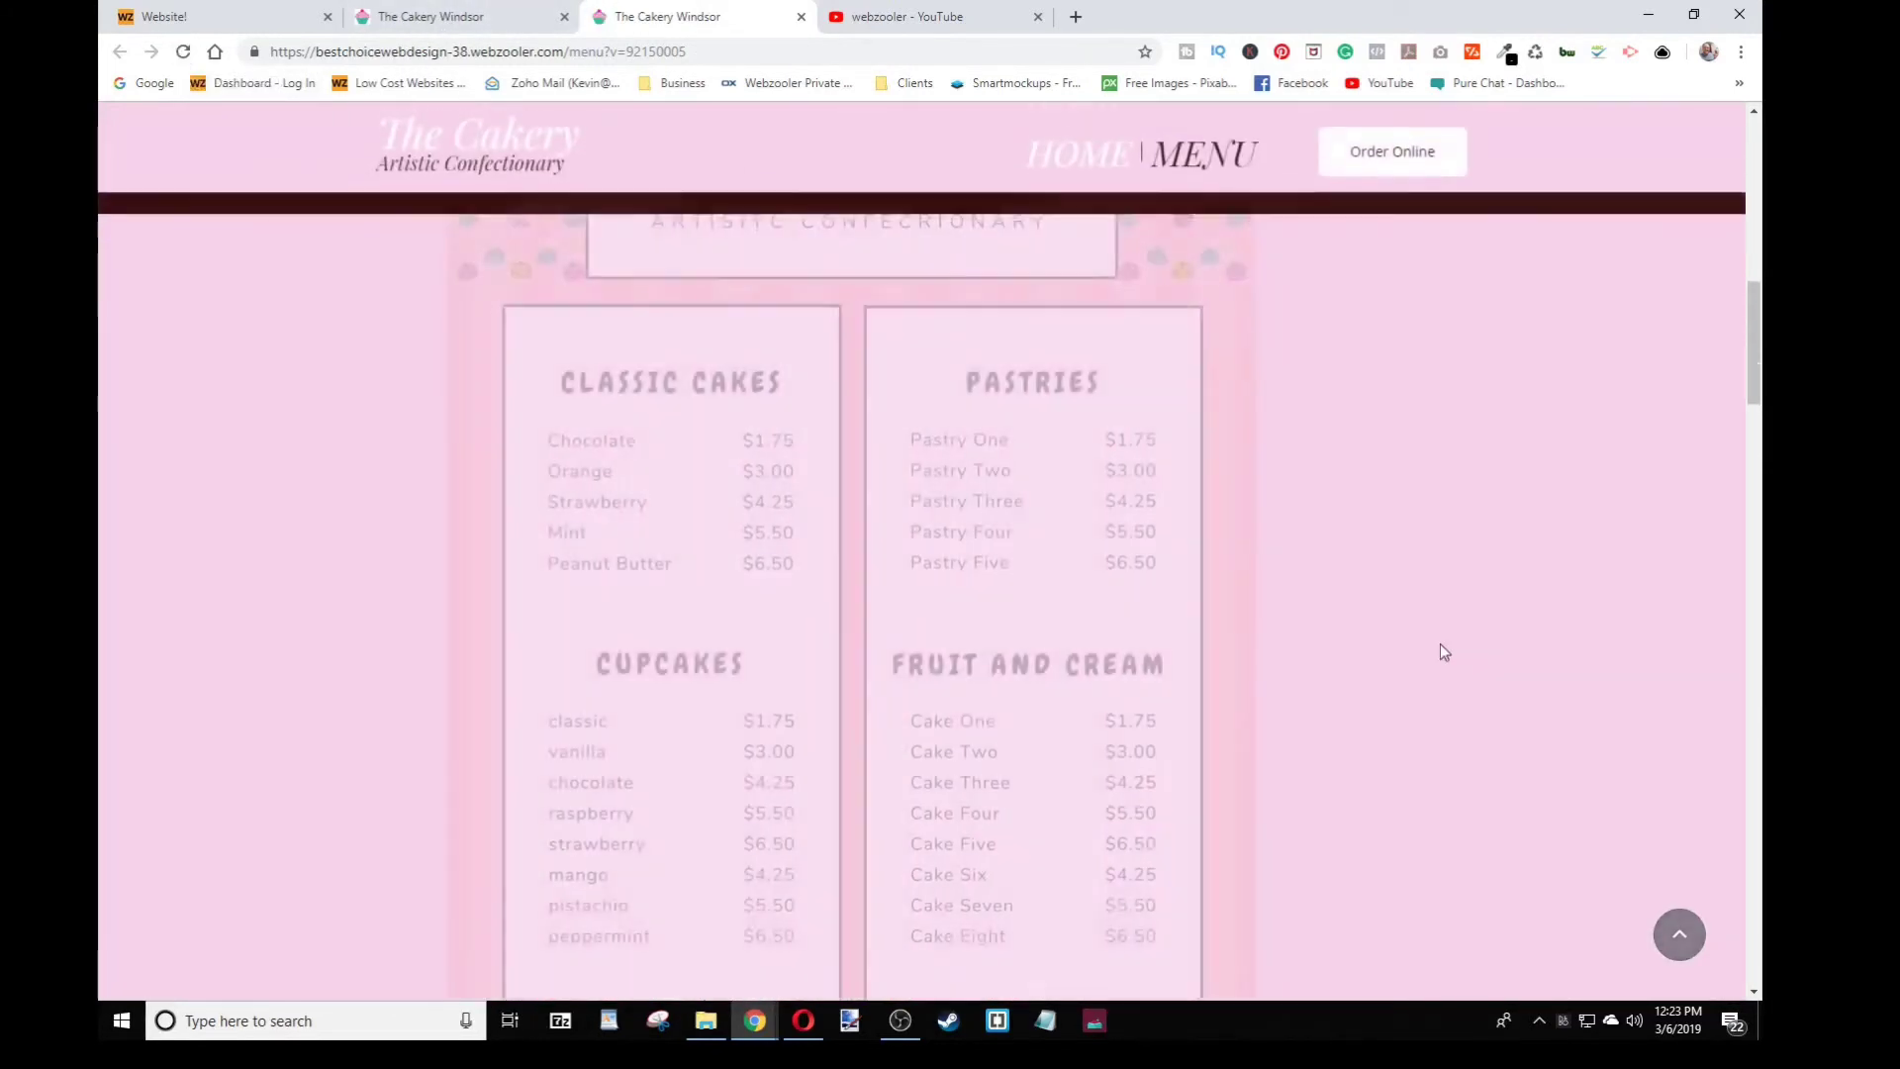
{"action": "scroll", "coordinate": [1440, 651], "scroll_direction": "down", "scroll_amount": 11}
{"action": "scroll", "coordinate": [1440, 651], "scroll_direction": "down", "scroll_amount": 8}
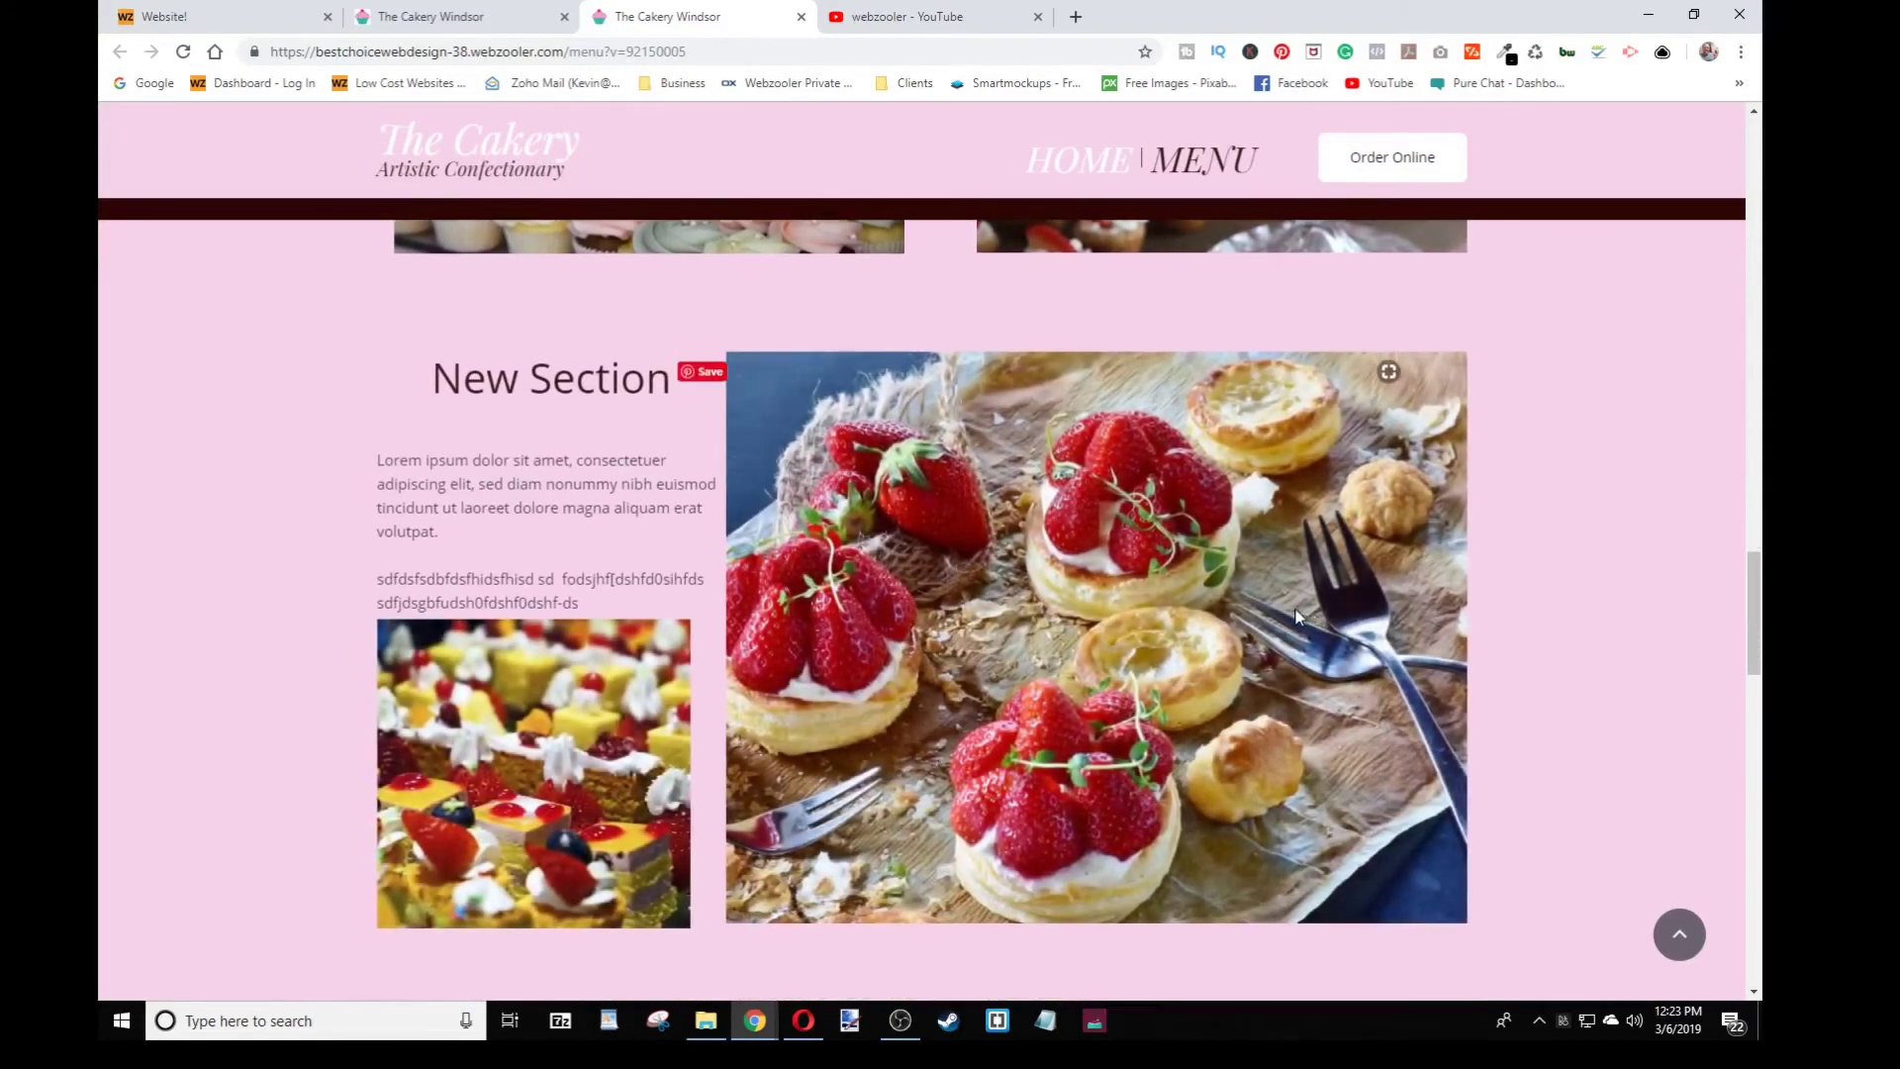
{"action": "scroll", "coordinate": [1438, 650], "scroll_direction": "down", "scroll_amount": 3}
{"action": "scroll", "coordinate": [1247, 682], "scroll_direction": "down", "scroll_amount": 7}
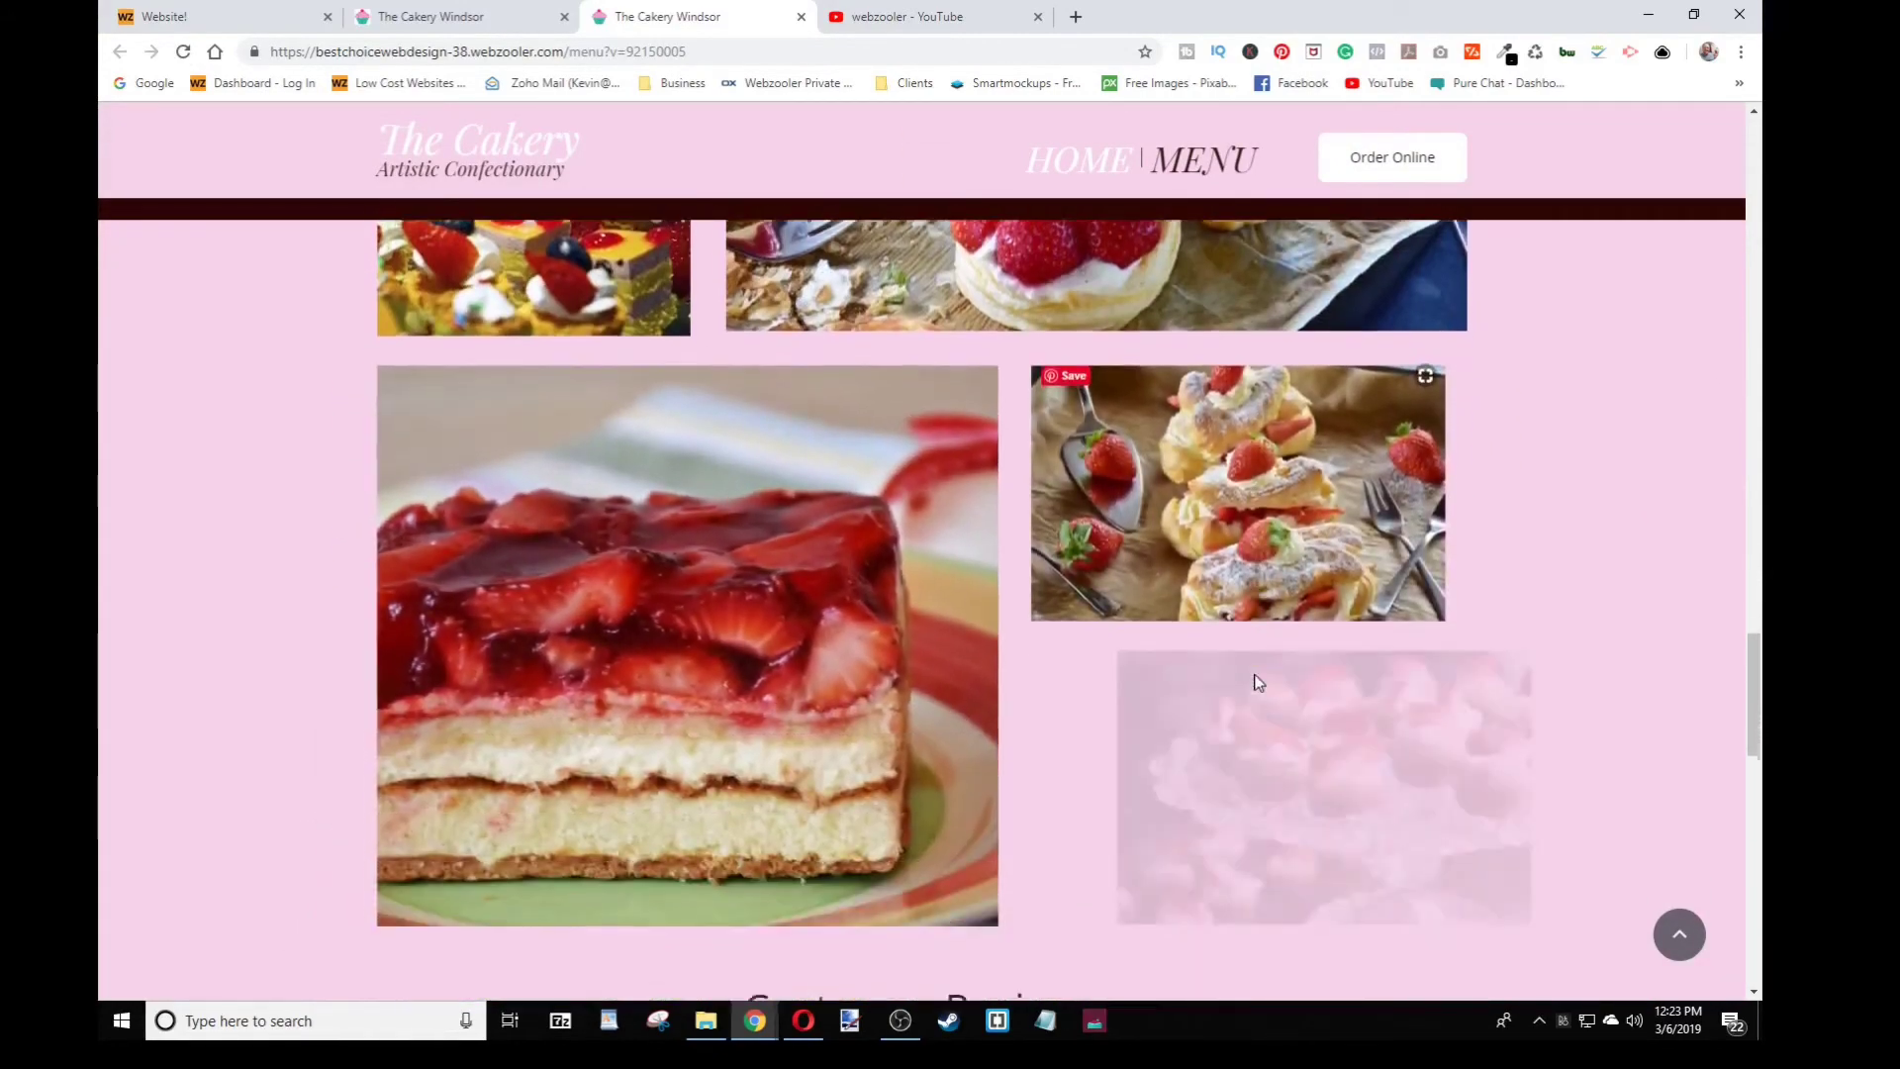
{"action": "scroll", "coordinate": [1597, 714], "scroll_direction": "up", "scroll_amount": 9}
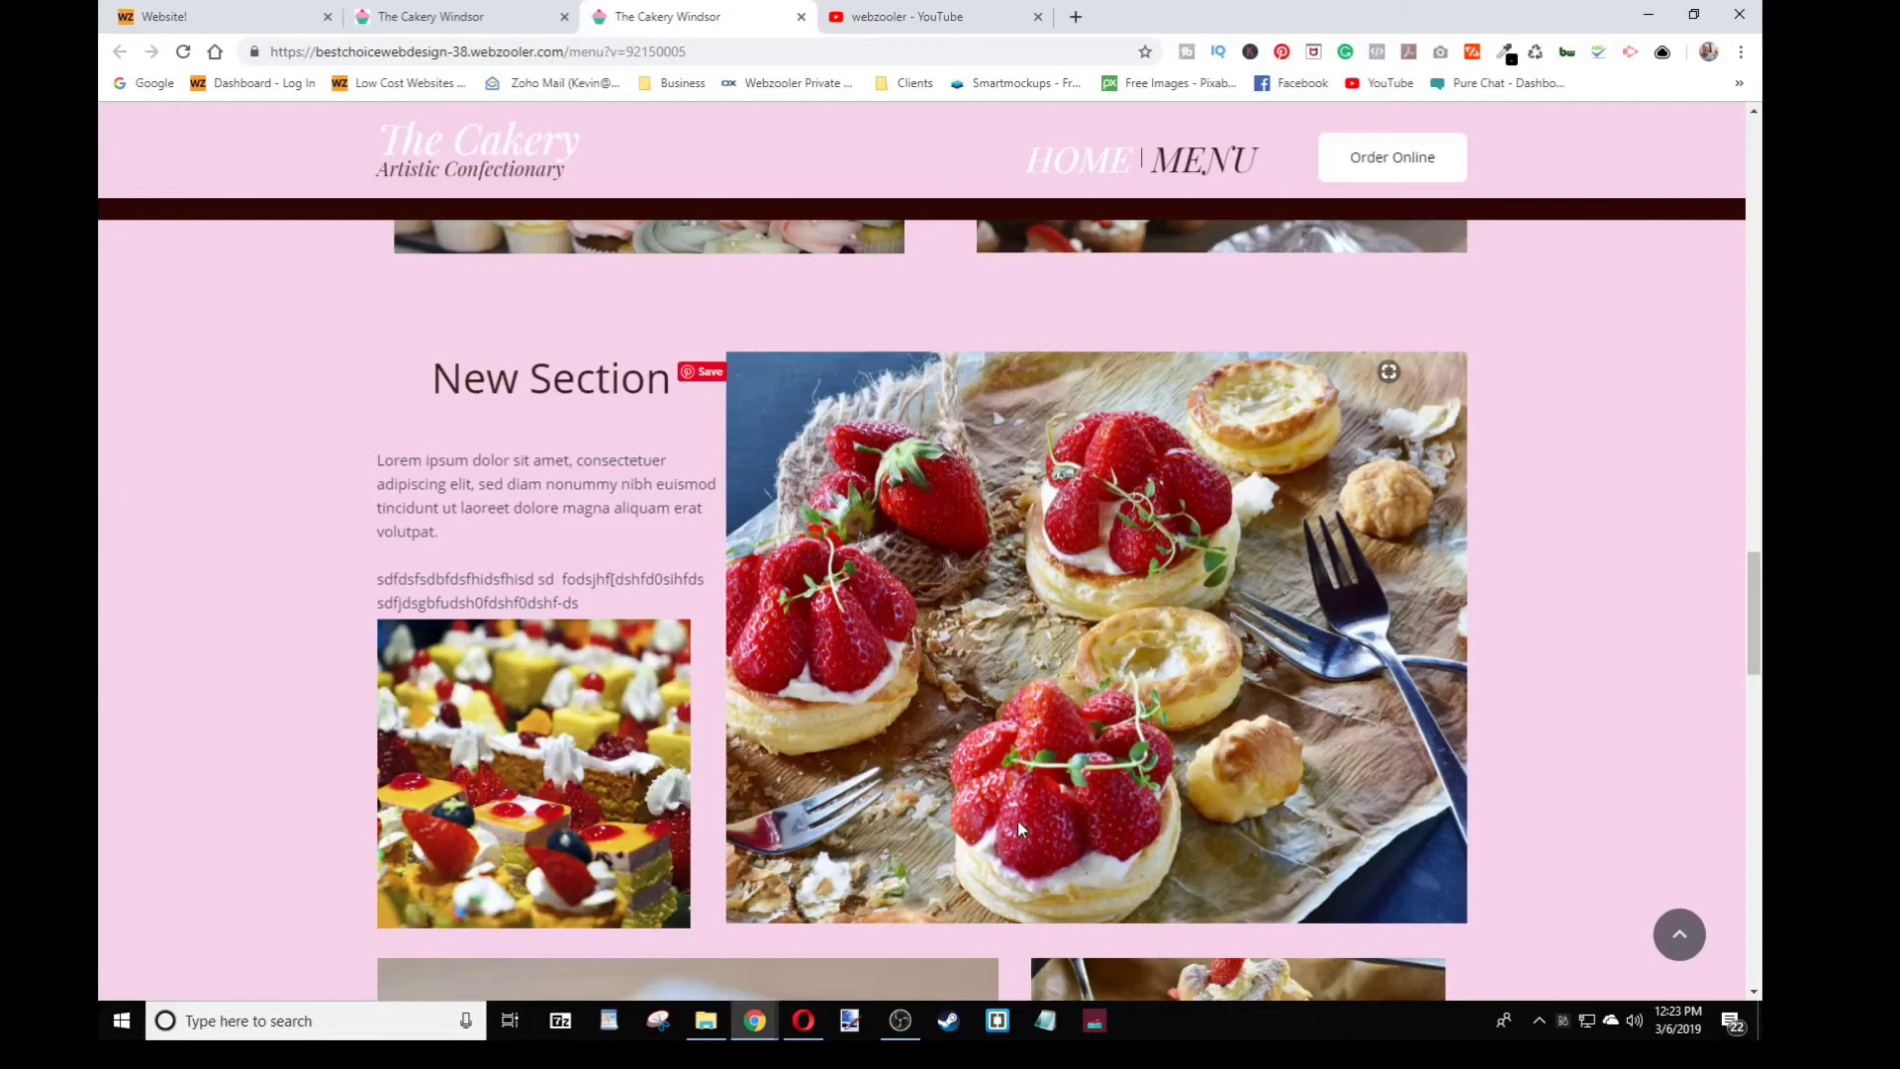
{"action": "scroll", "coordinate": [594, 584], "scroll_direction": "down", "scroll_amount": 3}
{"action": "scroll", "coordinate": [596, 582], "scroll_direction": "down", "scroll_amount": 3}
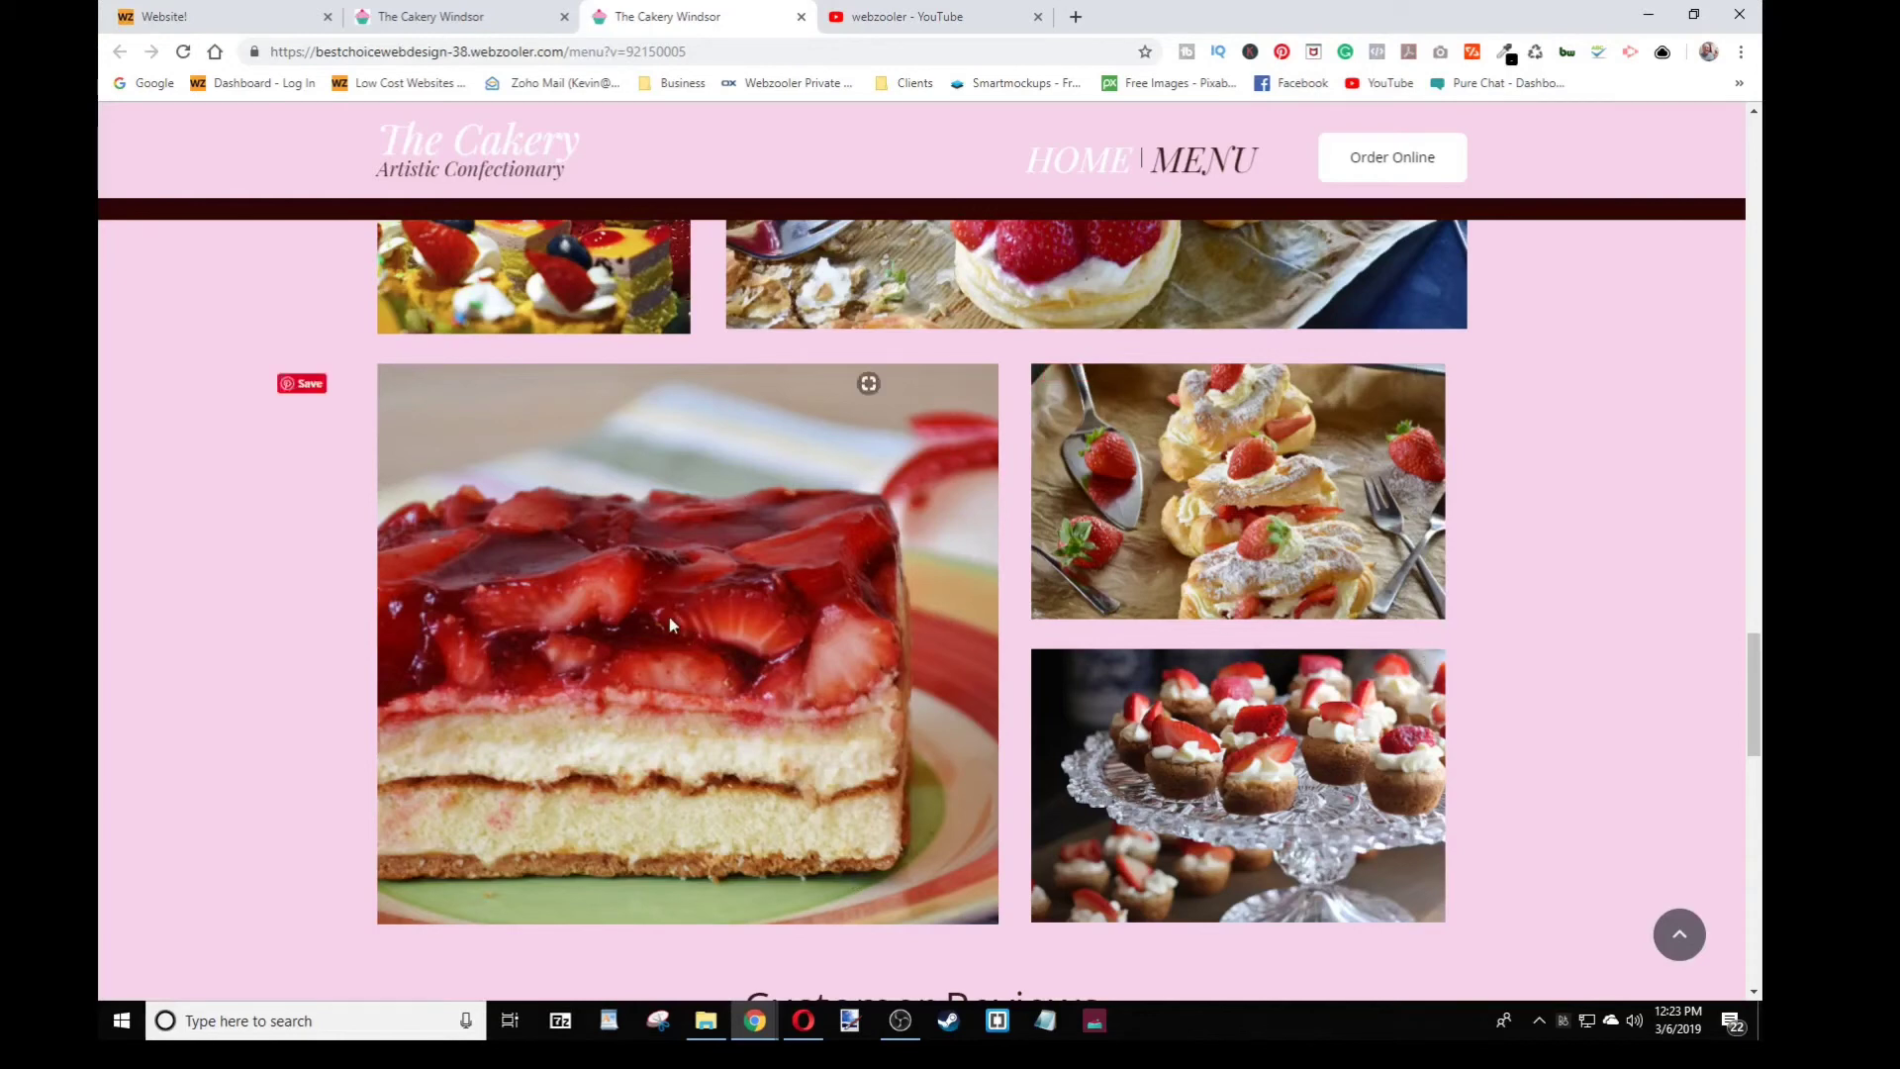
{"action": "scroll", "coordinate": [746, 675], "scroll_direction": "down", "scroll_amount": 1}
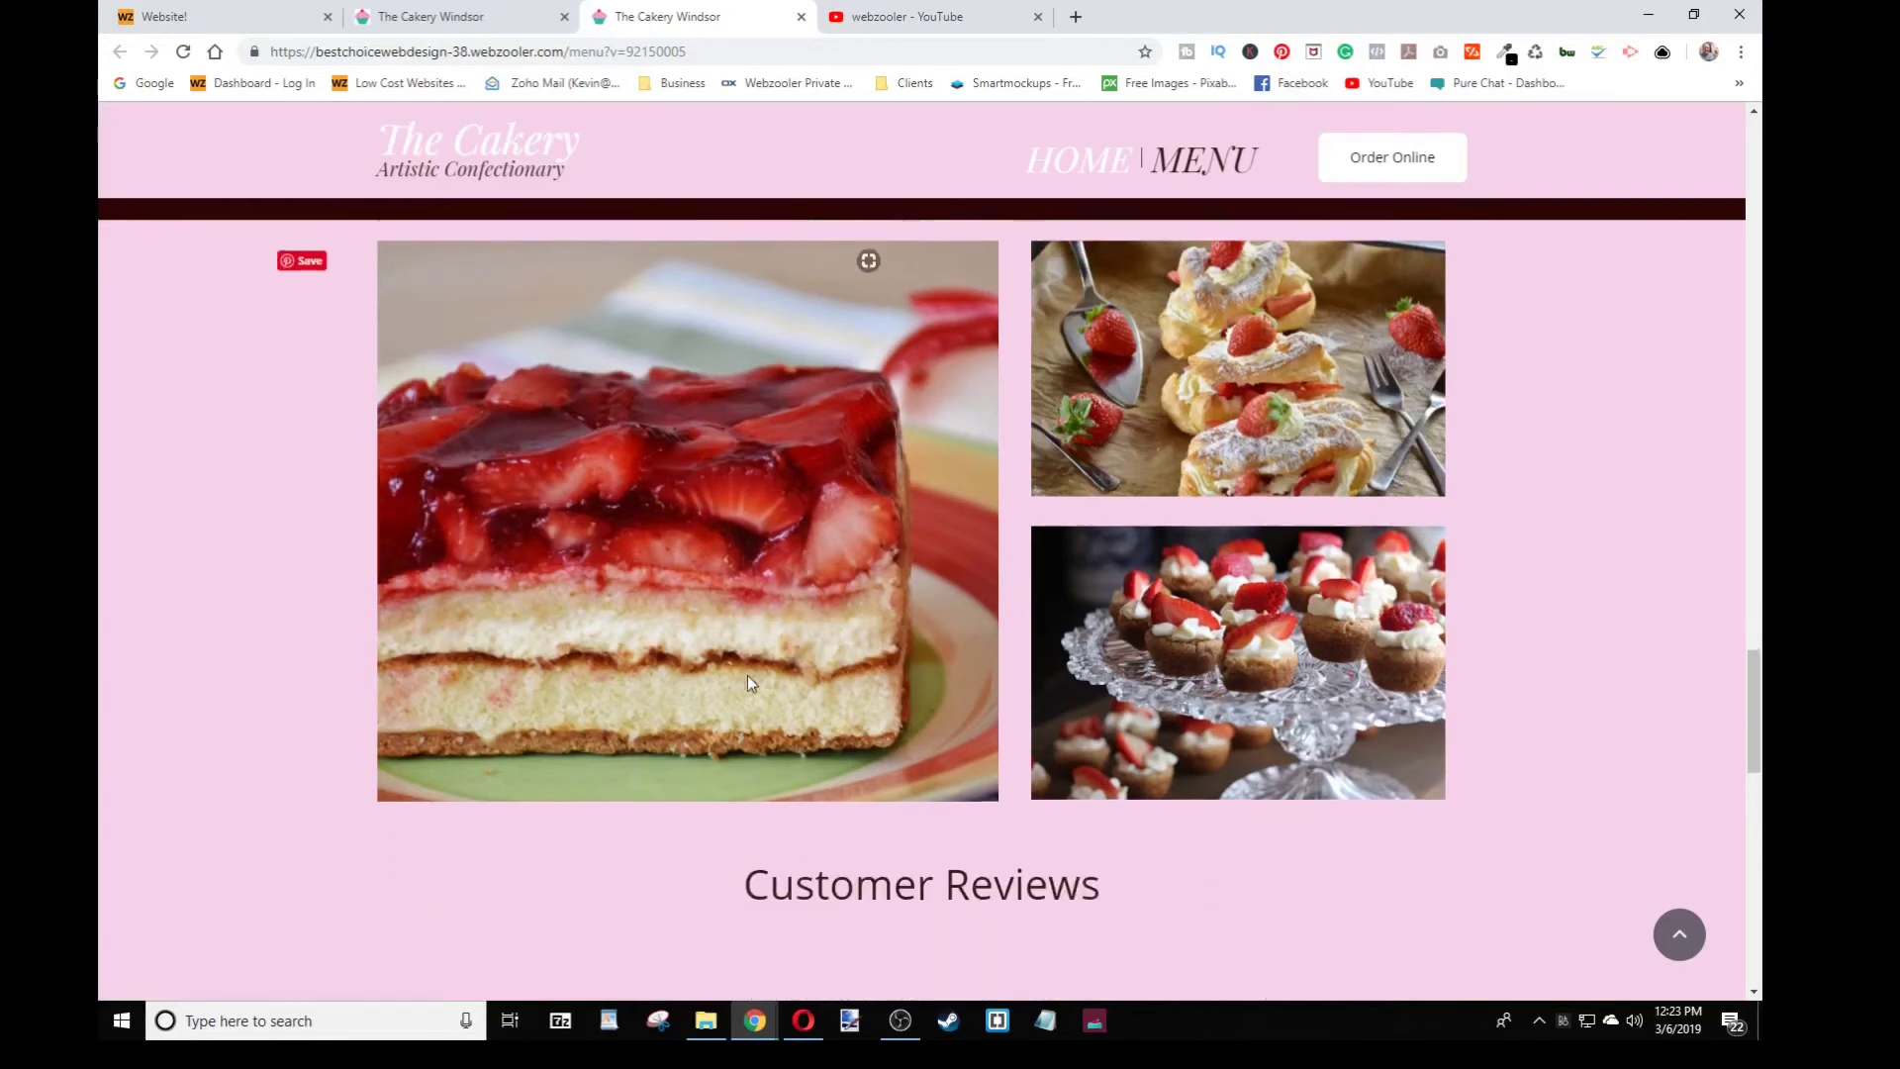
{"action": "scroll", "coordinate": [748, 677], "scroll_direction": "up", "scroll_amount": 5}
{"action": "scroll", "coordinate": [750, 675], "scroll_direction": "up", "scroll_amount": 15}
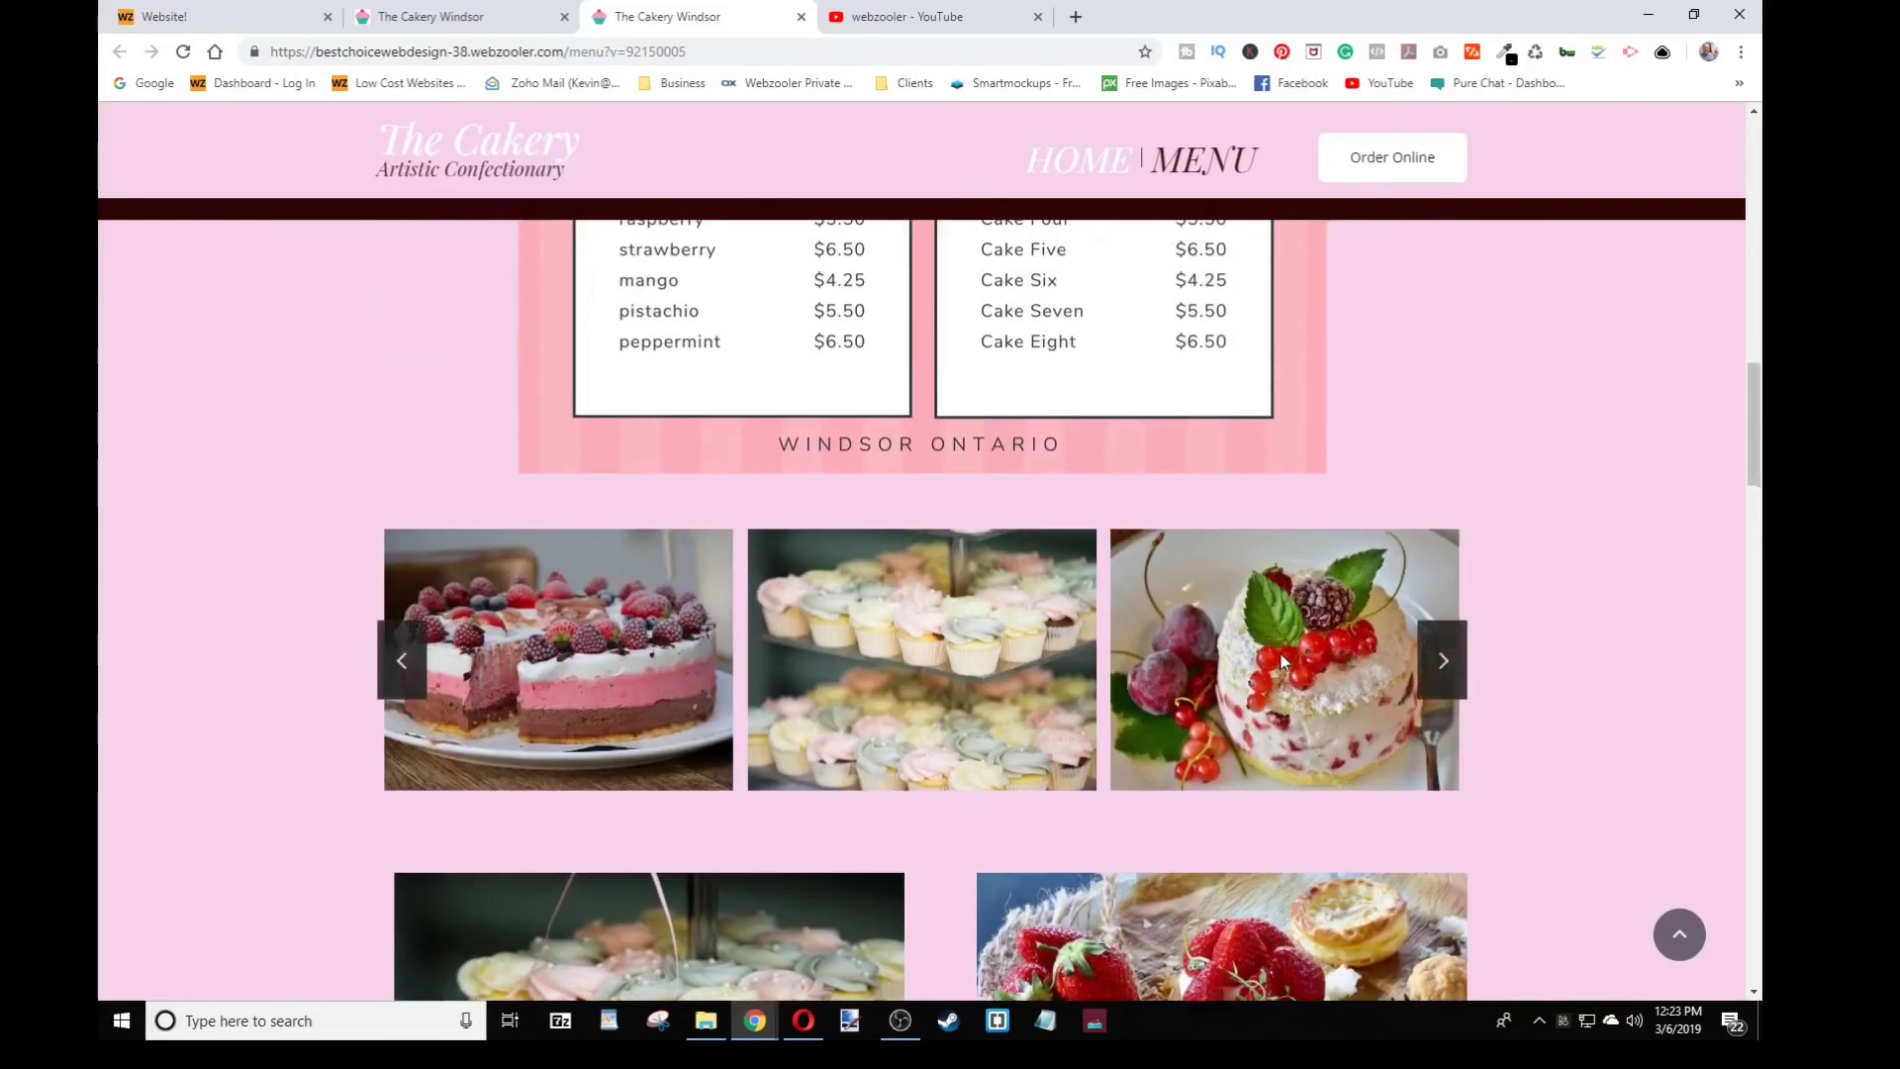
{"action": "scroll", "coordinate": [1283, 661], "scroll_direction": "down", "scroll_amount": 15}
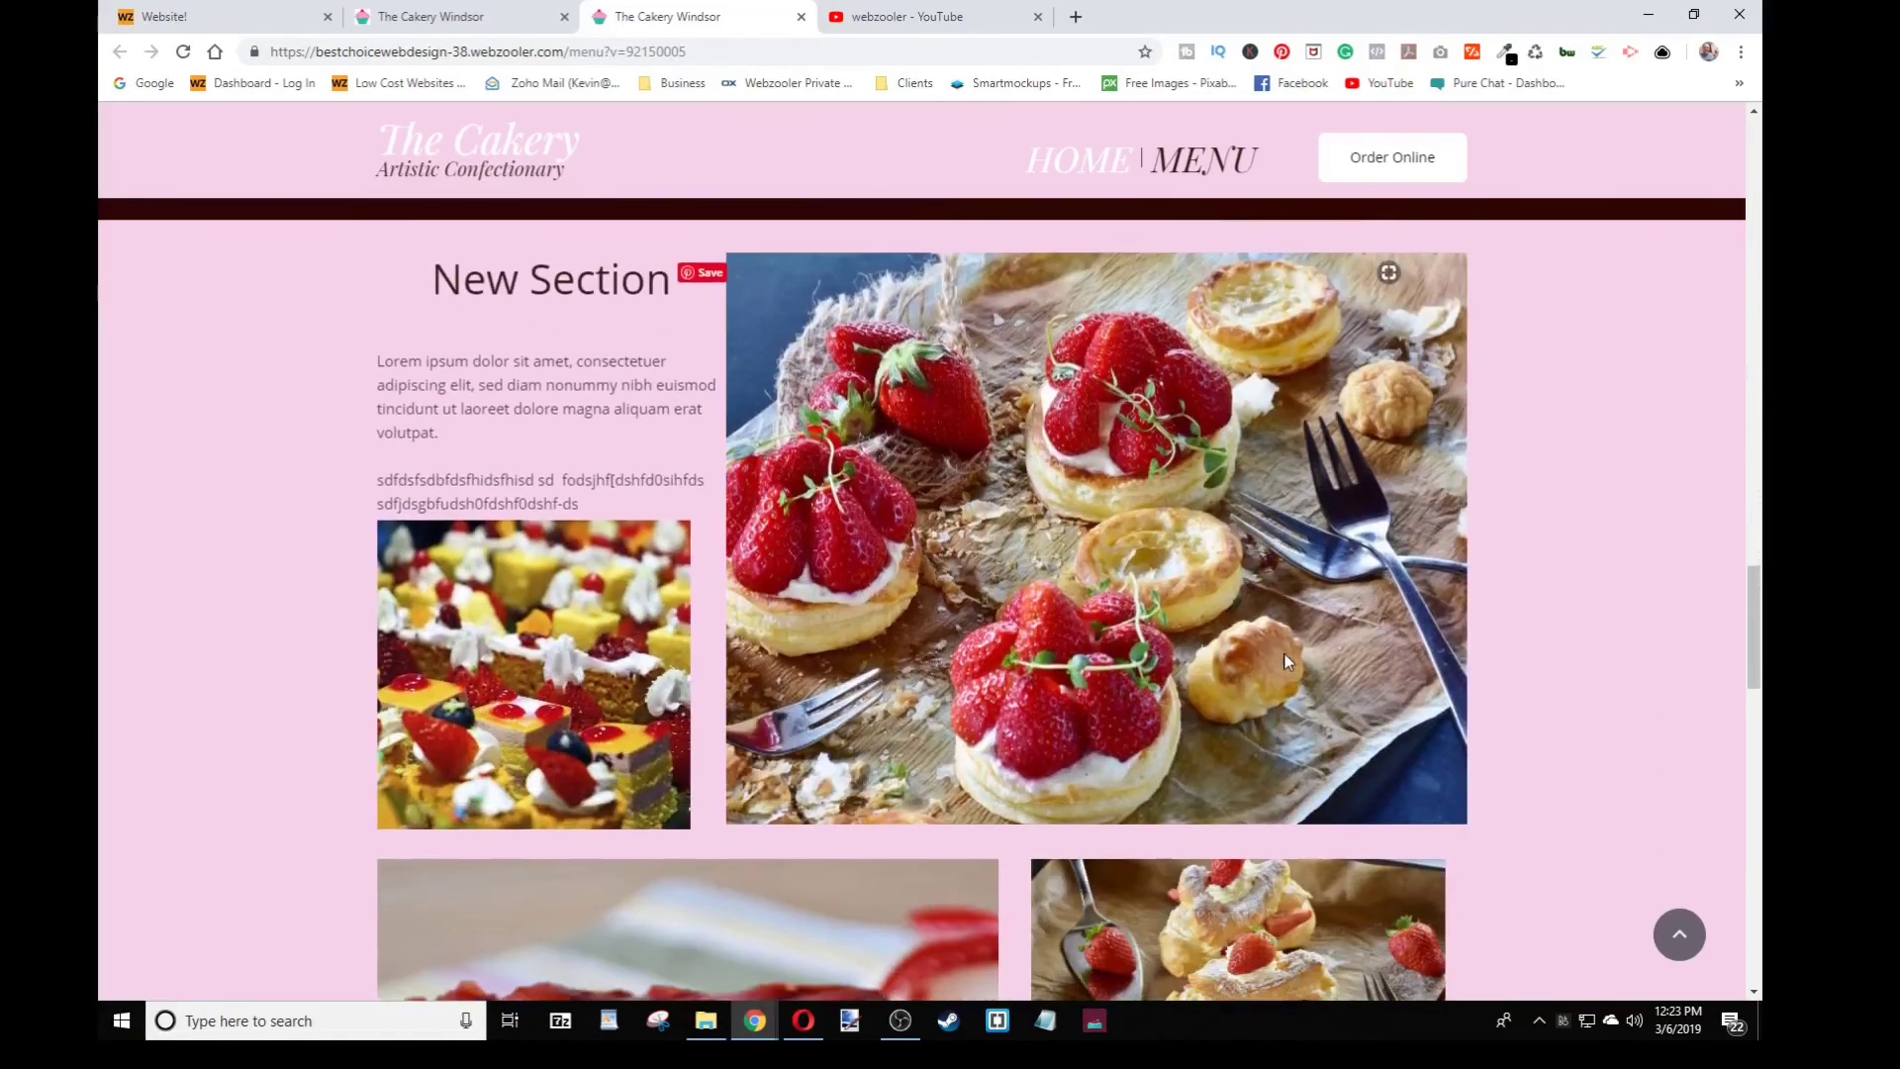
{"action": "scroll", "coordinate": [1286, 661], "scroll_direction": "down", "scroll_amount": 3}
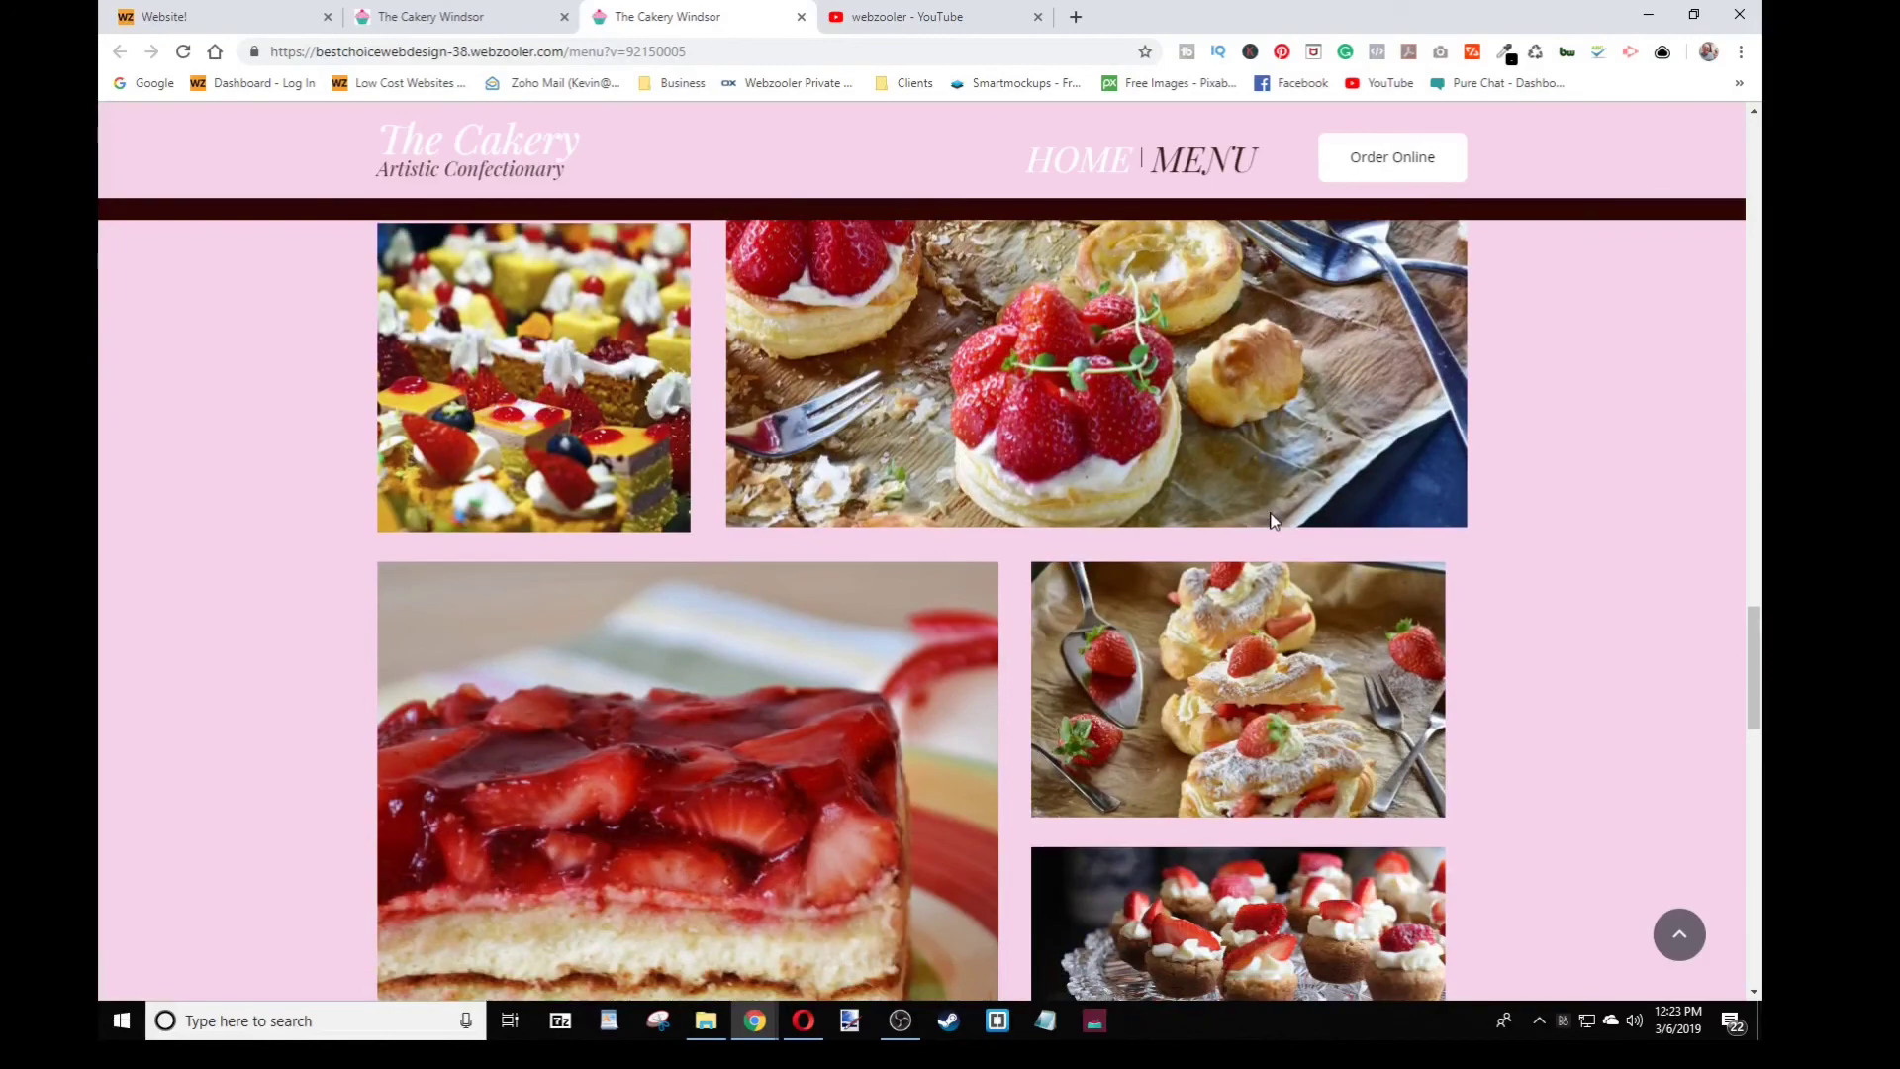